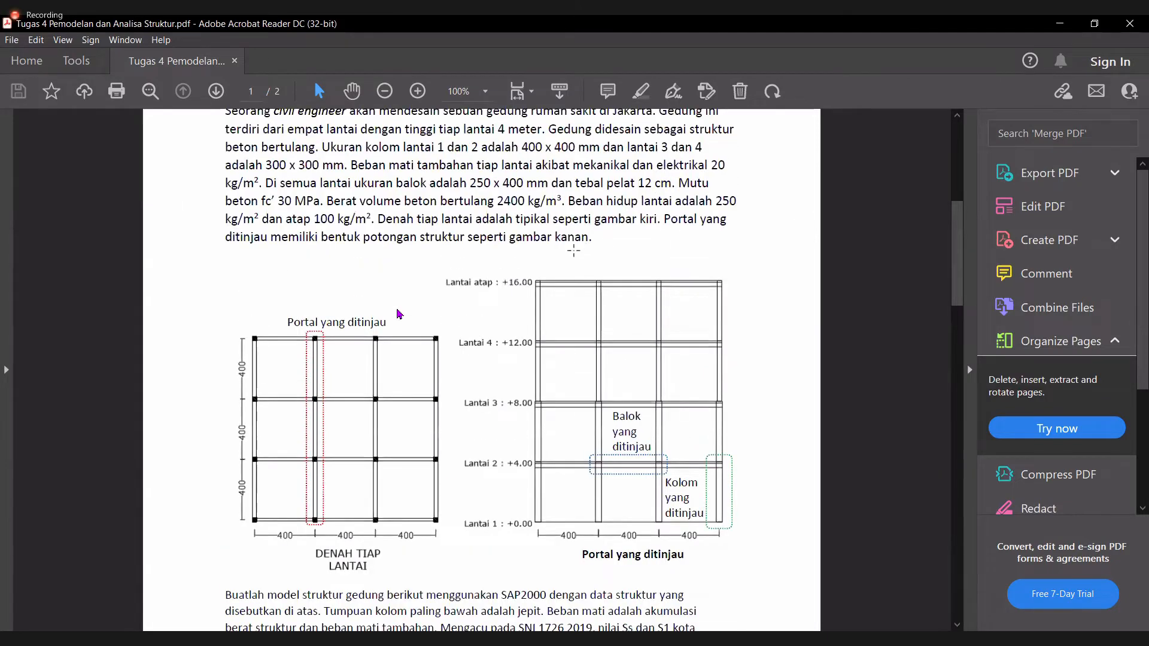
- Examine the assignment's structure drawings, SNI 1726 2019 reference, Ss and S1 values for Jakarta, and soil site class
scroll(399, 314, down, 2)
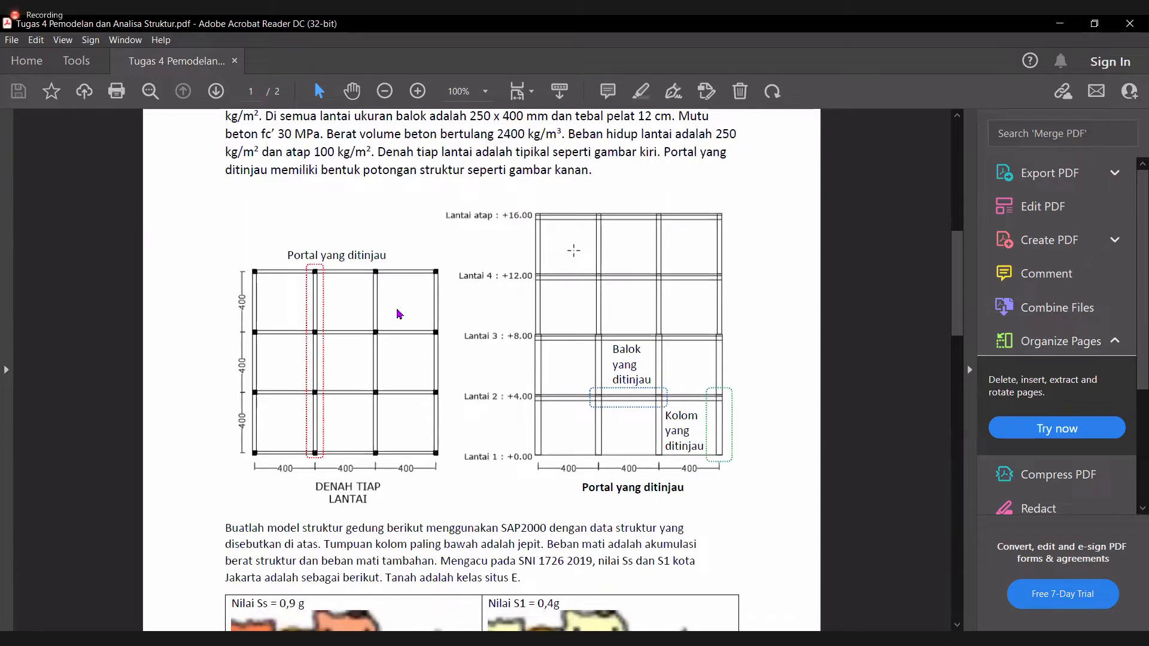
scroll(399, 314, down, 4)
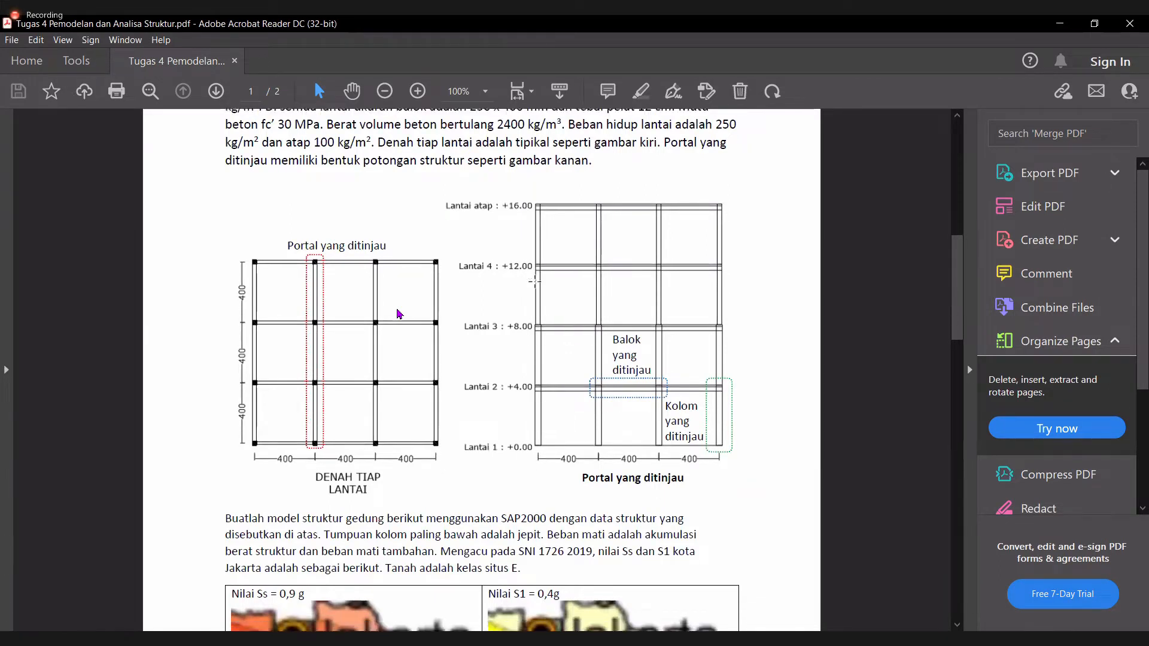
scroll(399, 314, down, 2)
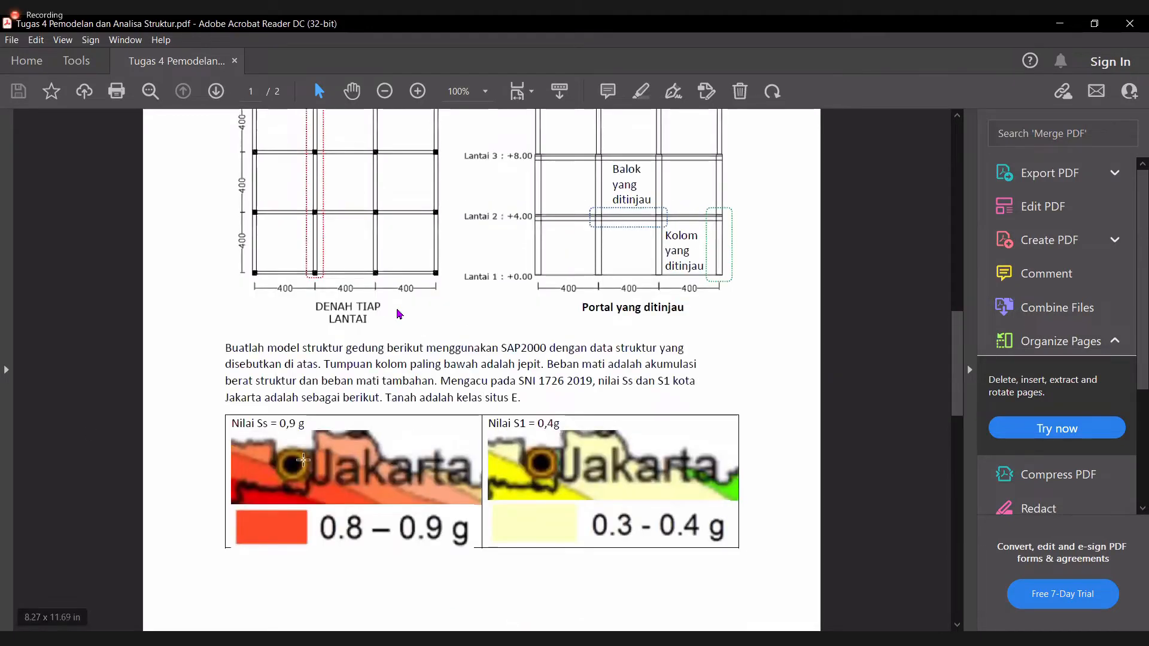
click(304, 461)
click(605, 473)
click(490, 382)
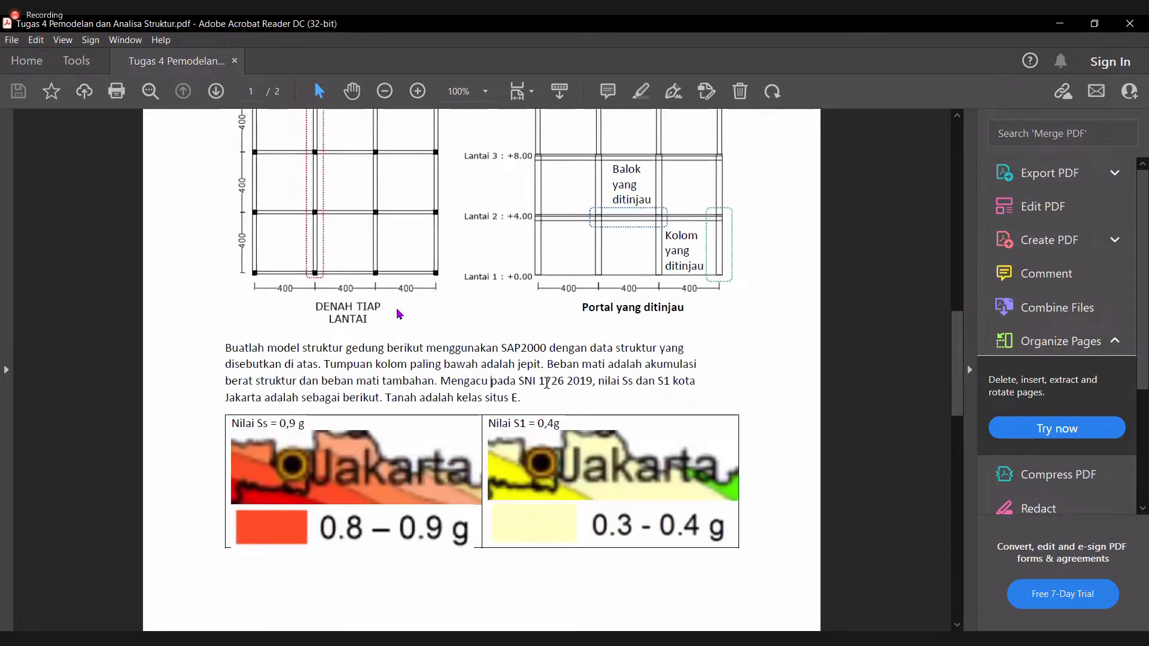
drag(539, 380, 592, 379)
click(596, 383)
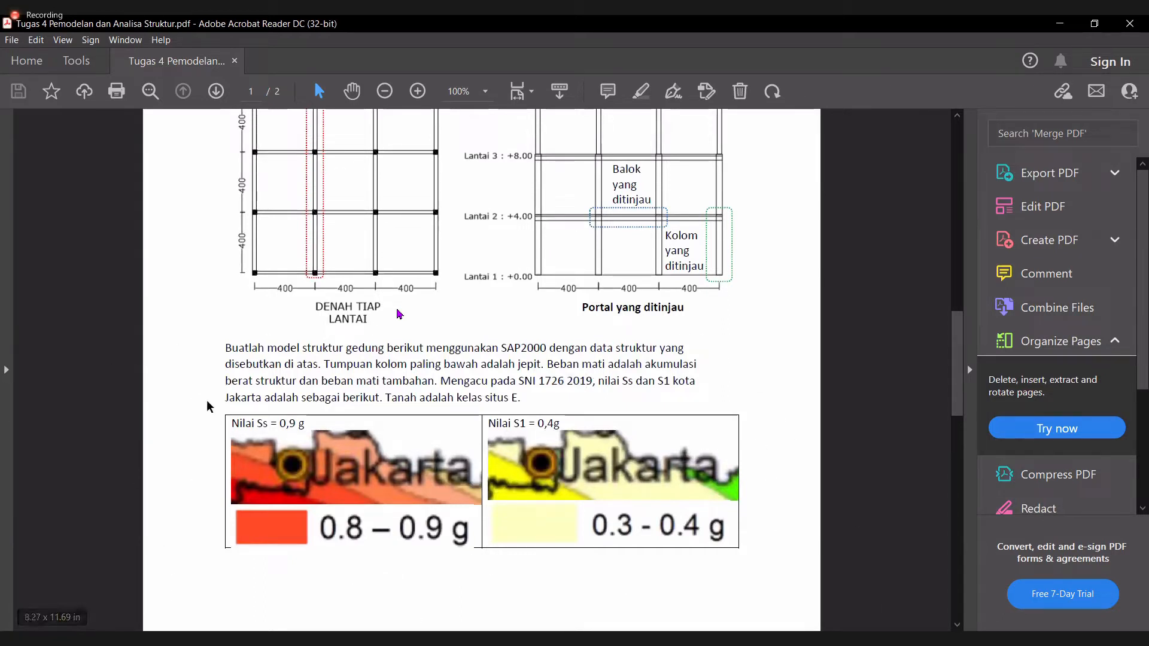
click(529, 409)
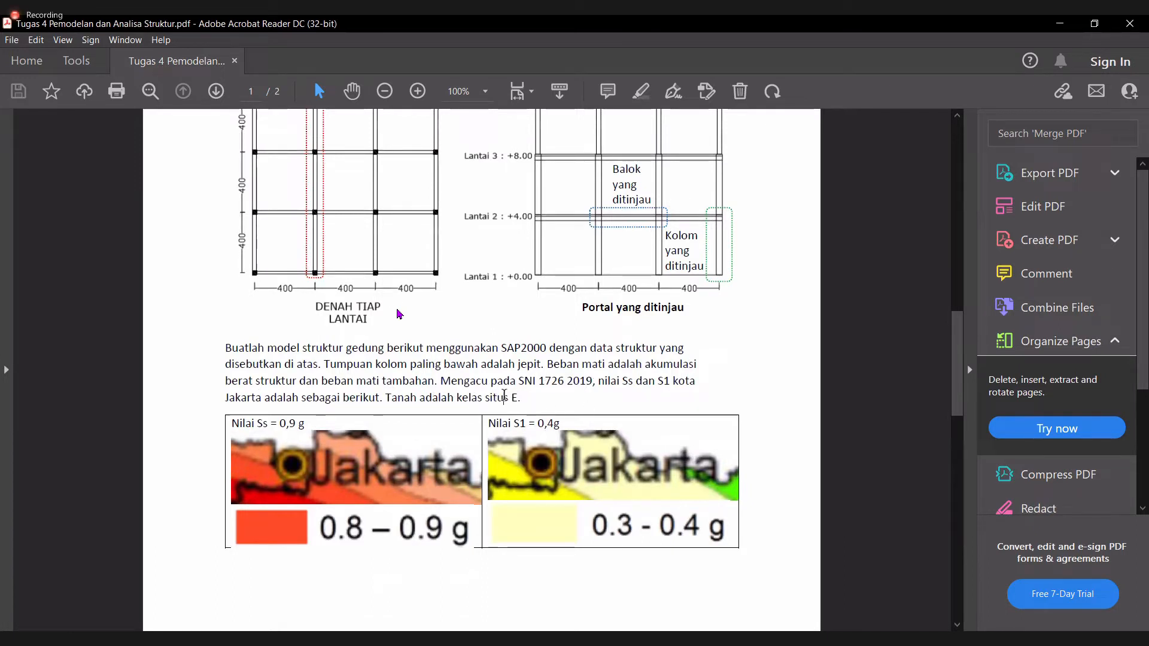
shift+click(385, 397)
click(482, 398)
scroll(399, 314, down, 1)
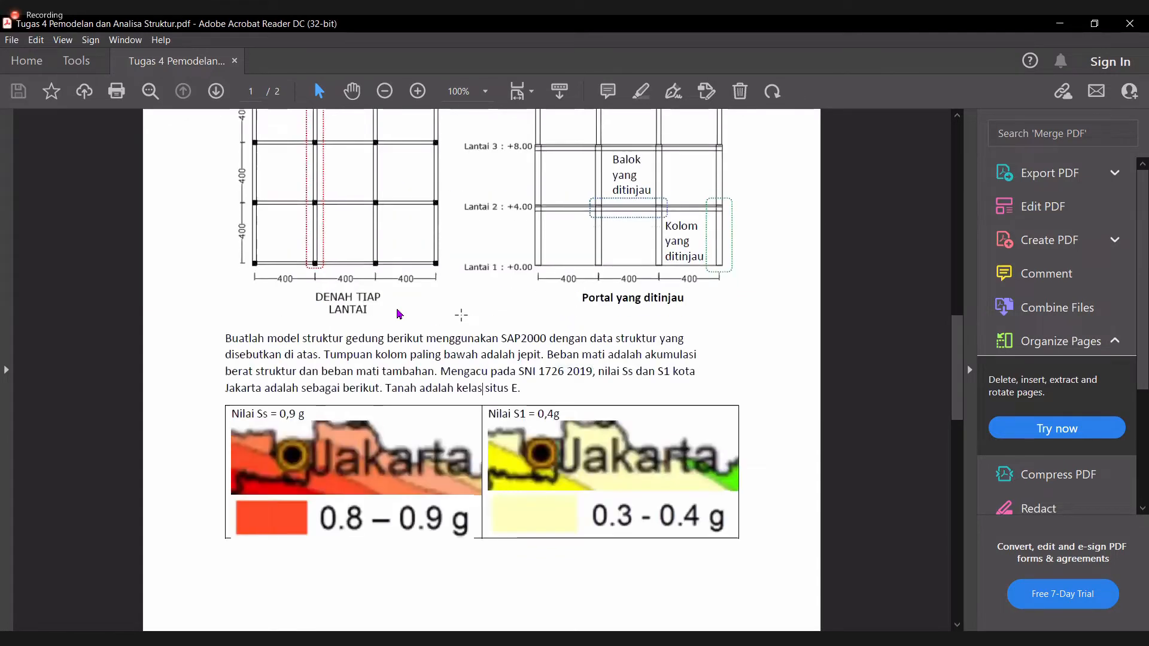
- Outline the floor plan, frame elevation, reviewed portal line, beam and column with freehand annotation strokes
scroll(400, 314, up, 3)
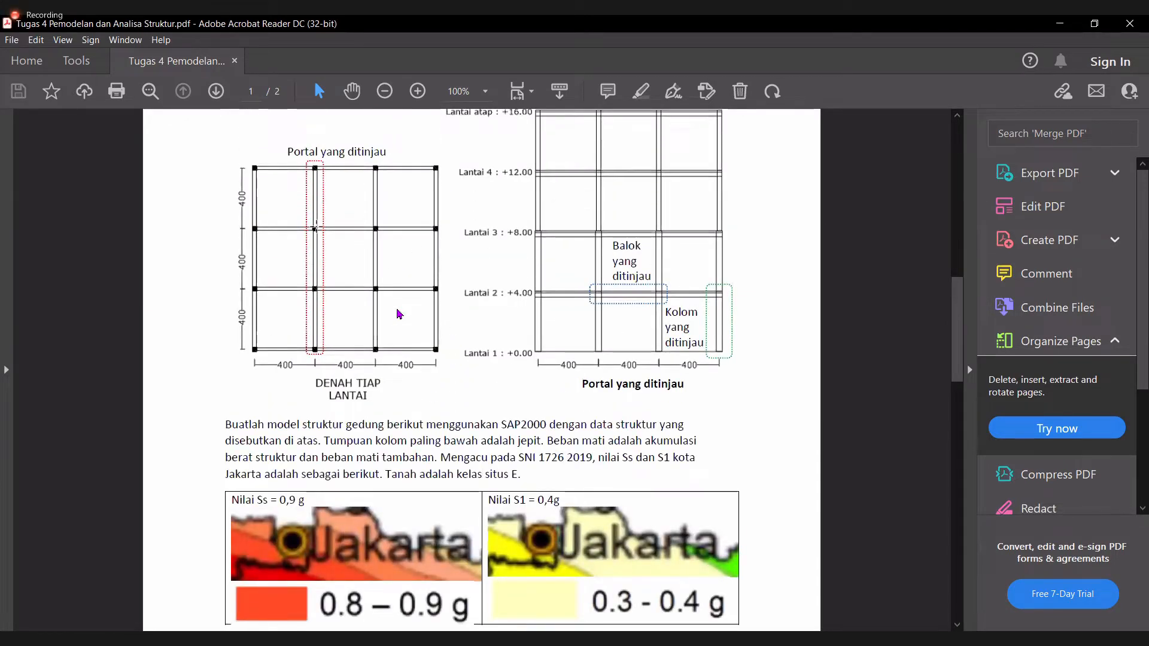
scroll(400, 314, up, 2)
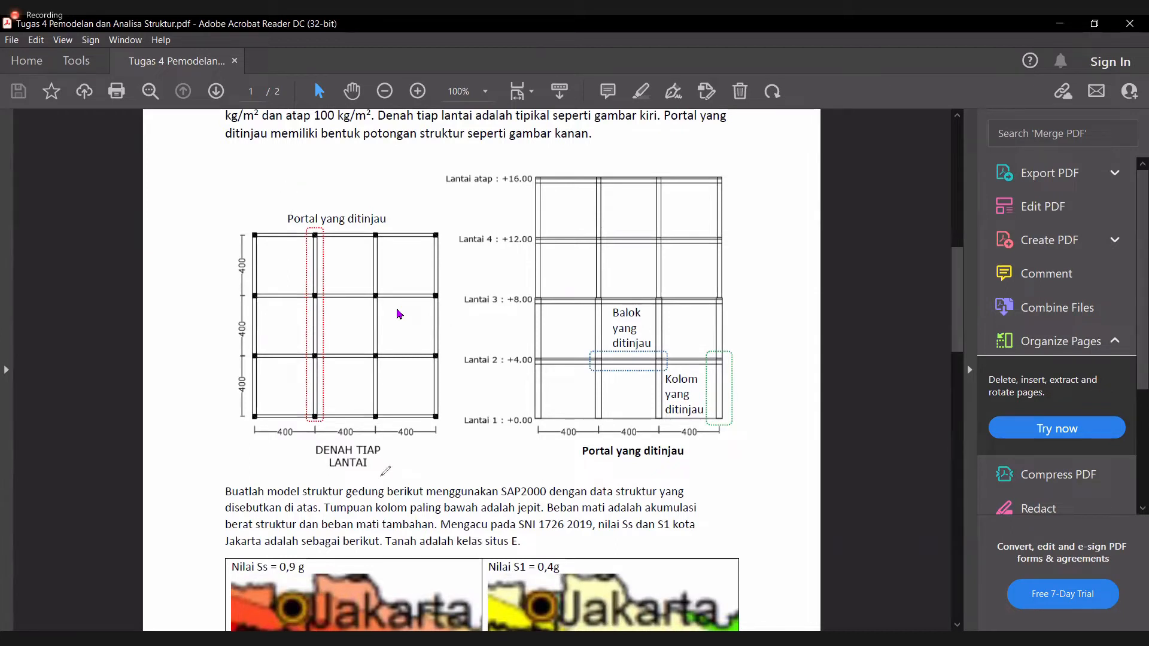
mouse_move(406, 197)
mouse_down()
mouse_move(443, 470)
mouse_move(371, 197)
mouse_up()
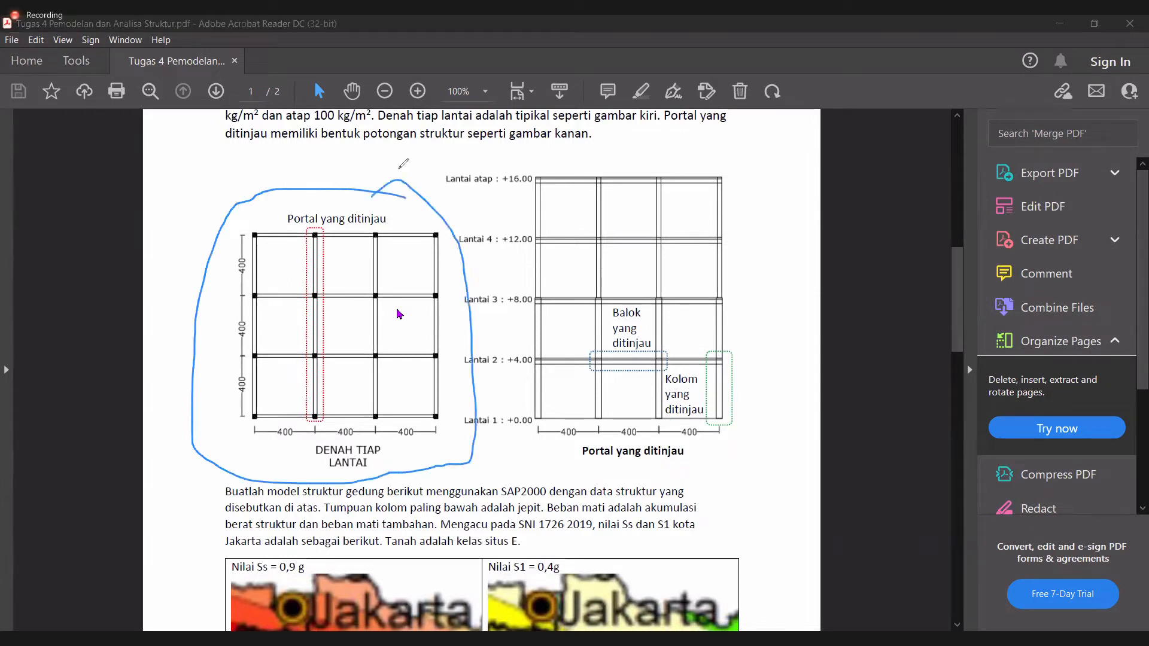
mouse_move(503, 160)
mouse_down()
mouse_move(496, 400)
mouse_move(767, 294)
mouse_move(616, 139)
mouse_move(488, 159)
mouse_up()
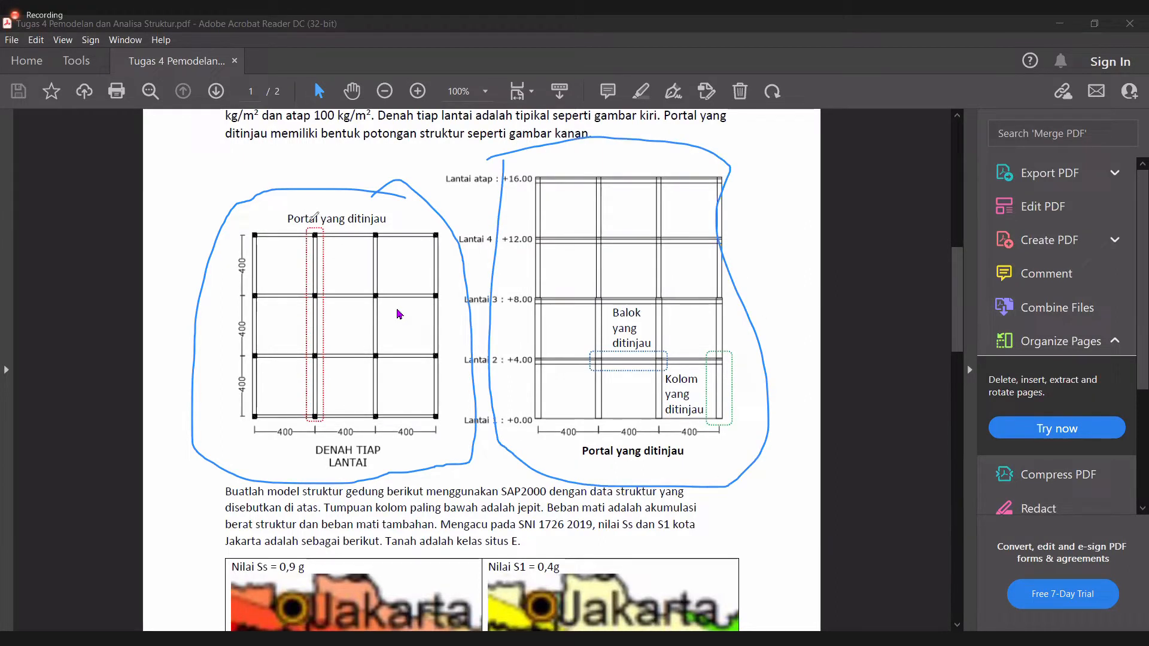
drag(304, 219, 292, 333)
mouse_move(294, 436)
mouse_down()
mouse_move(345, 405)
mouse_move(351, 272)
mouse_move(308, 218)
mouse_up()
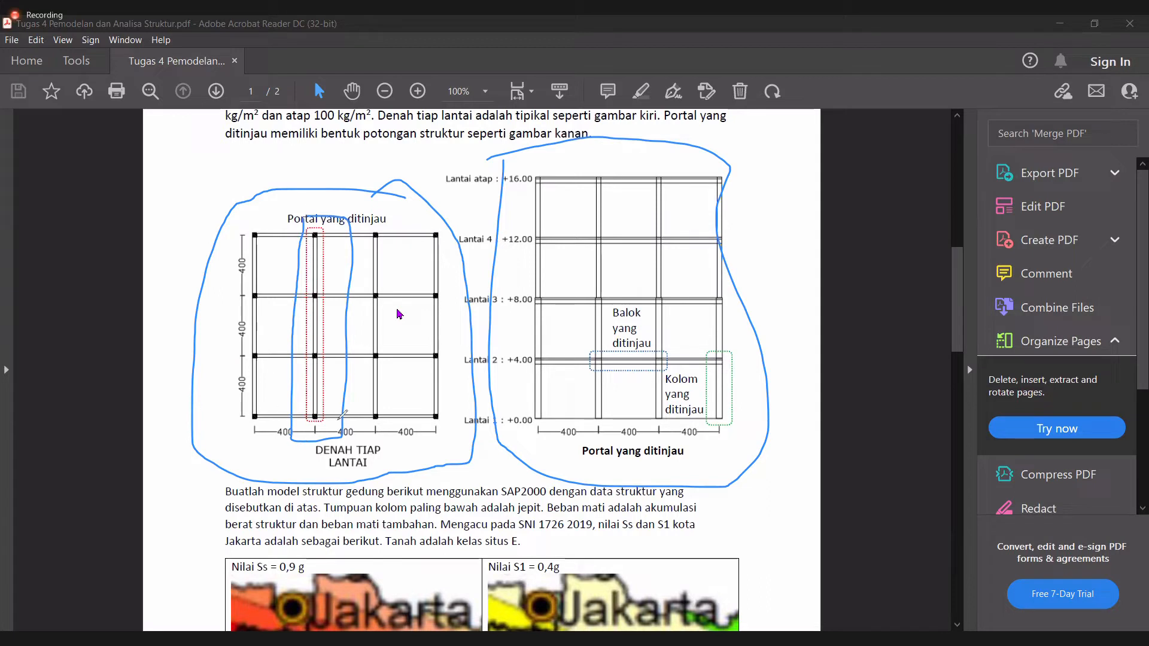
mouse_move(669, 337)
mouse_down()
mouse_move(579, 356)
mouse_move(663, 363)
mouse_move(668, 336)
mouse_up()
mouse_move(731, 357)
mouse_down()
mouse_move(701, 371)
mouse_move(715, 424)
mouse_move(729, 358)
mouse_up()
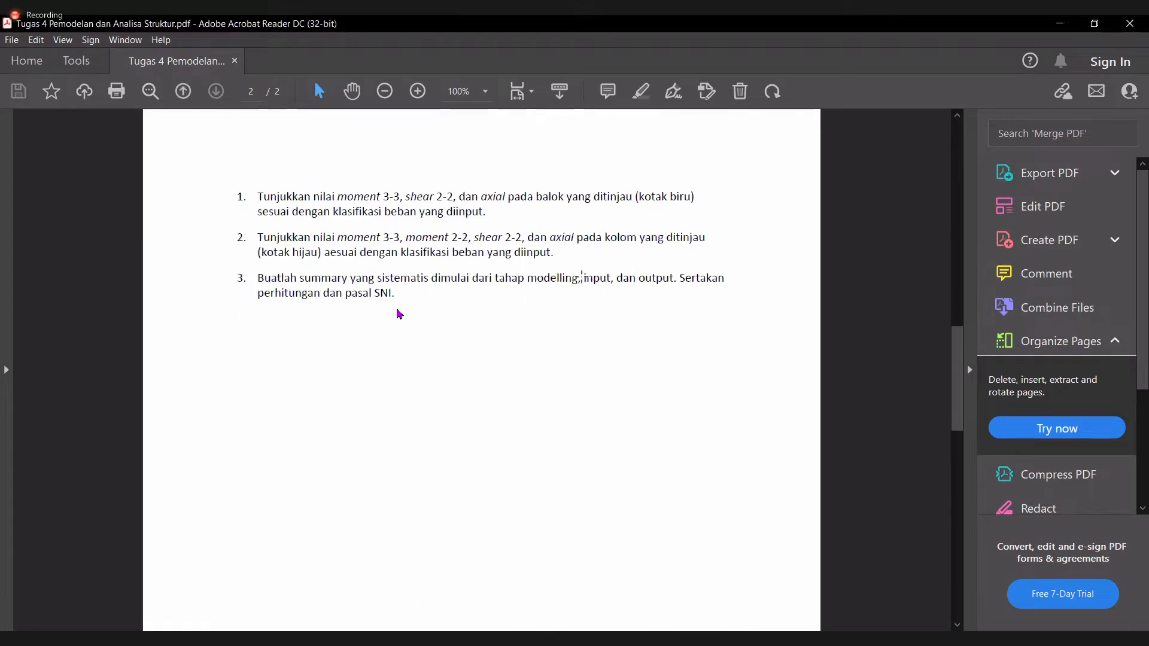
- Examine the three questions on page 2 of the assignment, then review the building description and drawings on page 1
scroll(399, 314, up, 5)
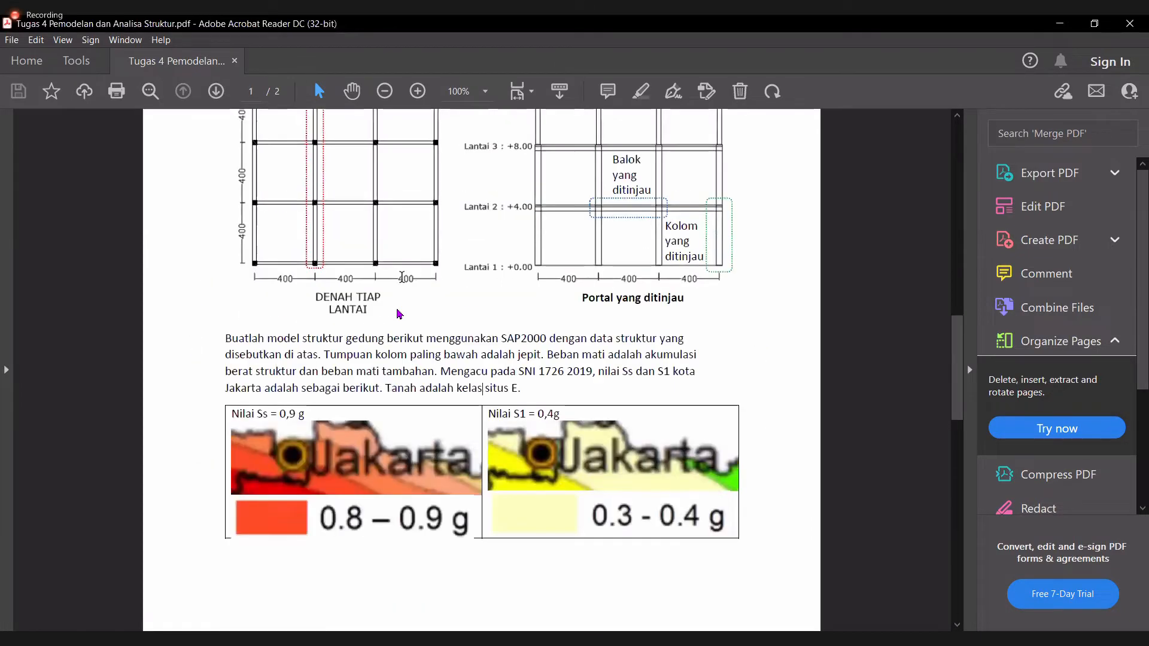
scroll(399, 314, down, 3)
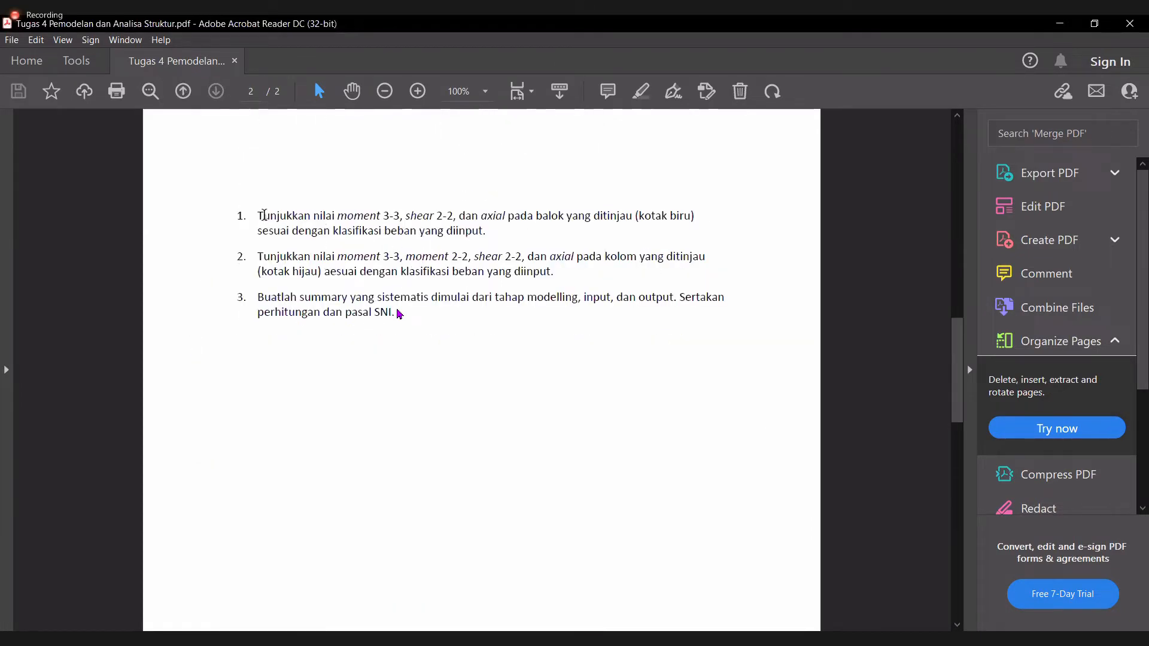
drag(258, 215, 379, 217)
click(435, 230)
drag(257, 215, 562, 216)
click(445, 232)
drag(338, 215, 402, 223)
click(460, 223)
scroll(554, 182, up, 3)
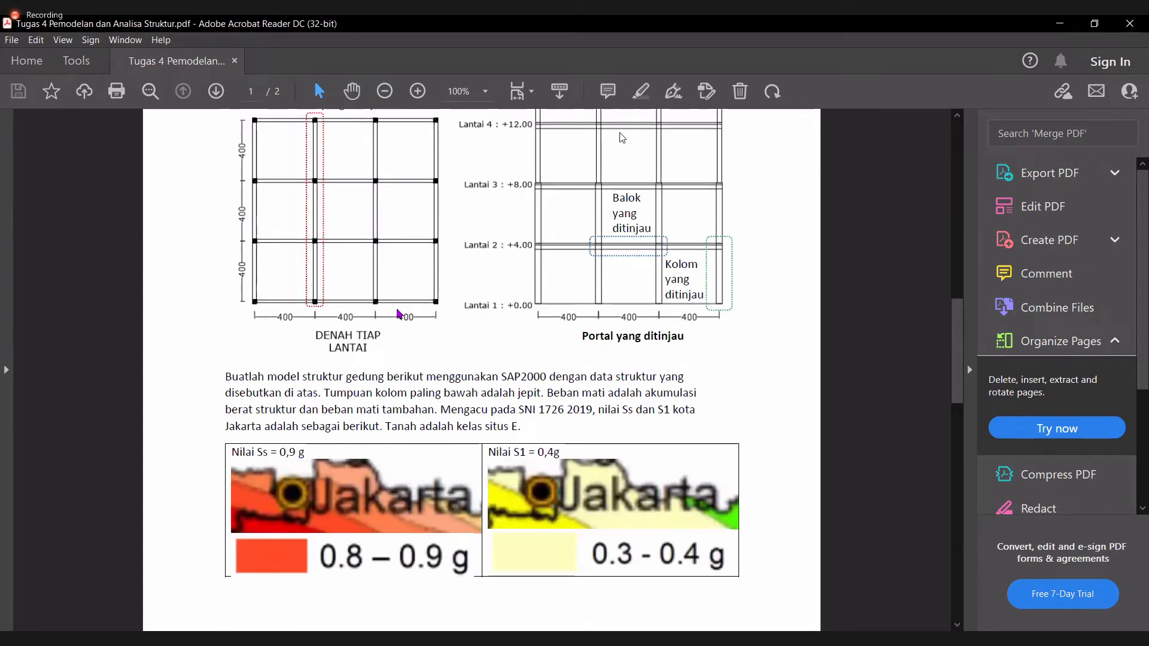
scroll(399, 314, up, 5)
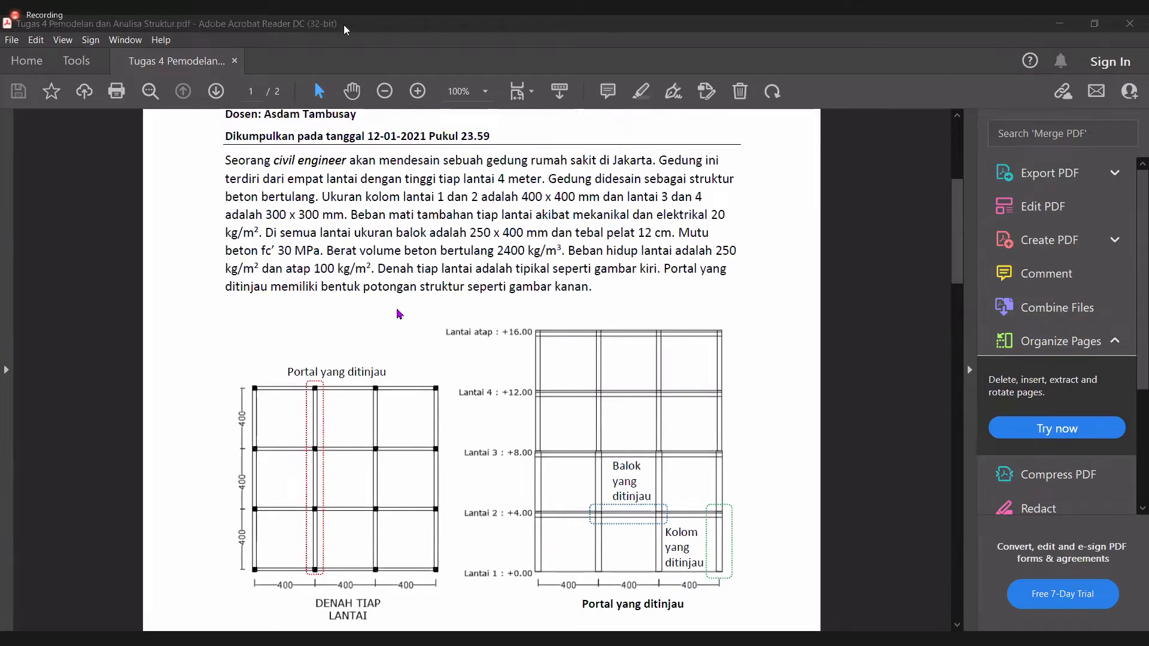
- Switch to SAP2000 and create a Grid Only model with 4 X, 4 Y and 5 Z grid lines spaced 6, 6 and 3 m
key(alt+Tab)
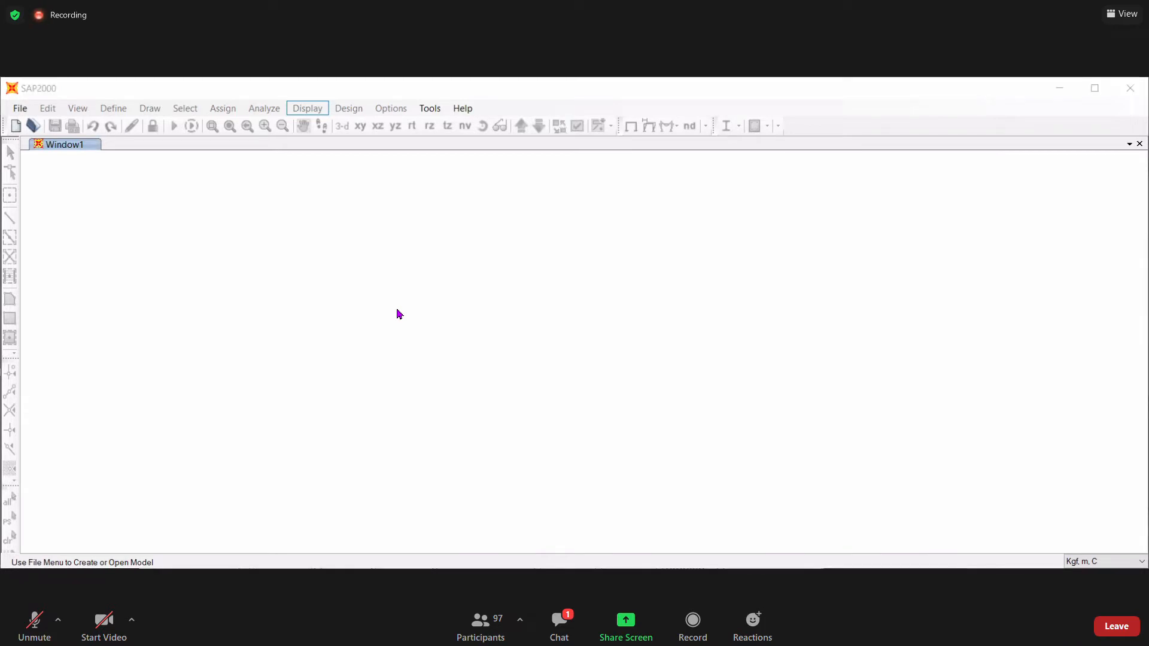
click(327, 91)
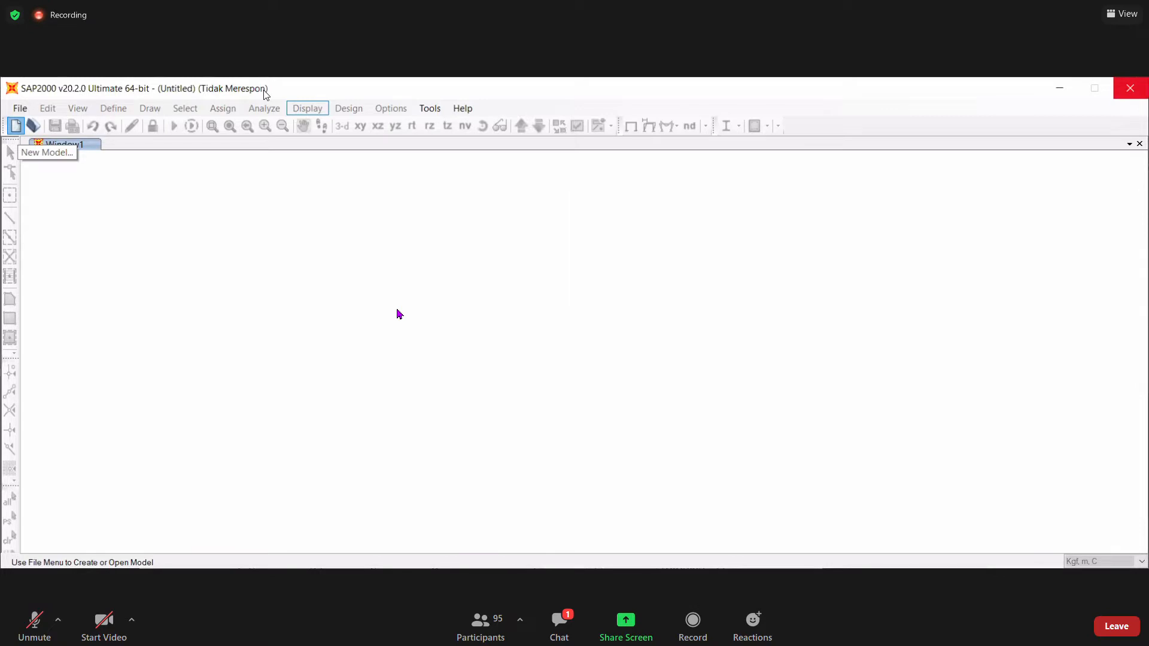
drag(278, 90, 281, 90)
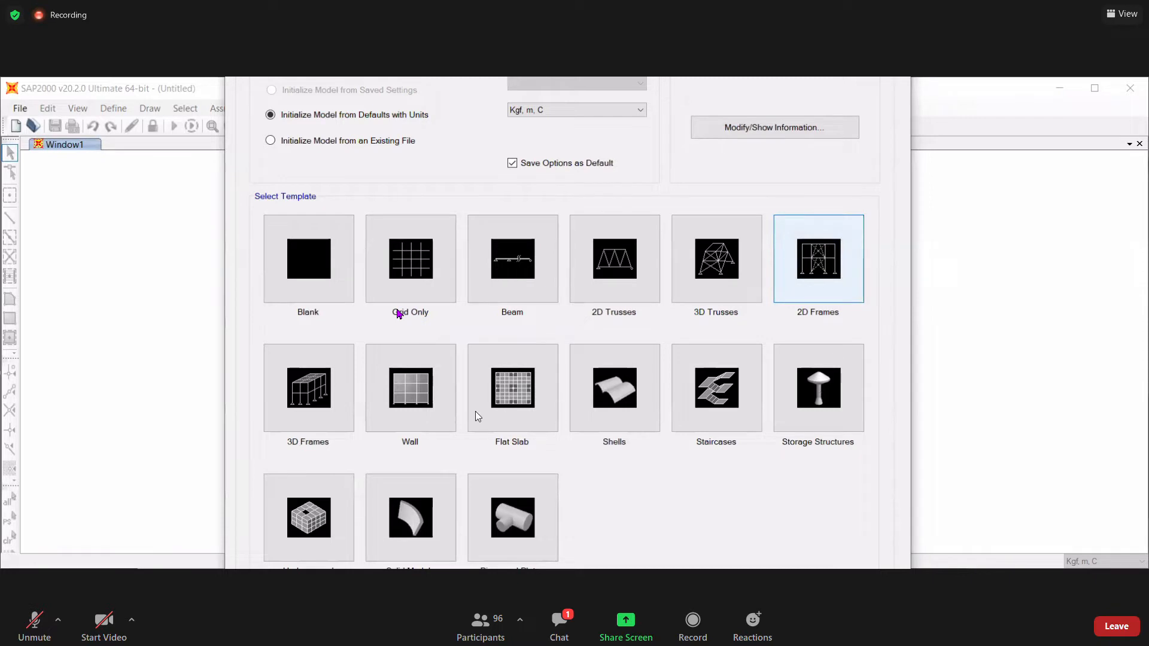
click(428, 251)
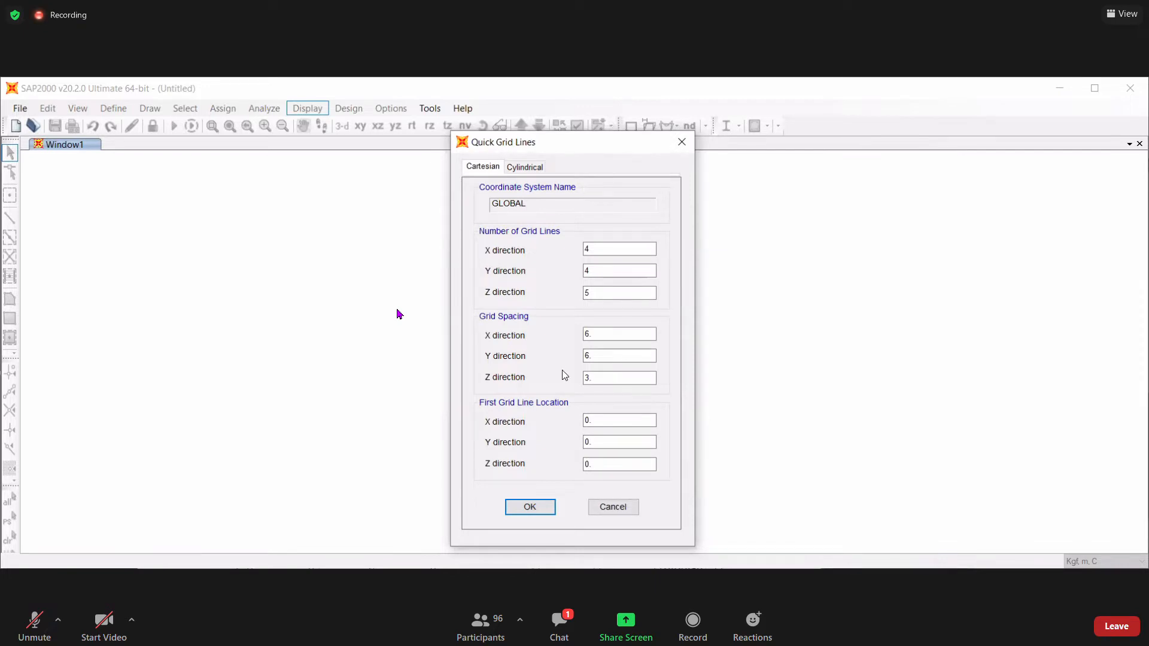
key(Return)
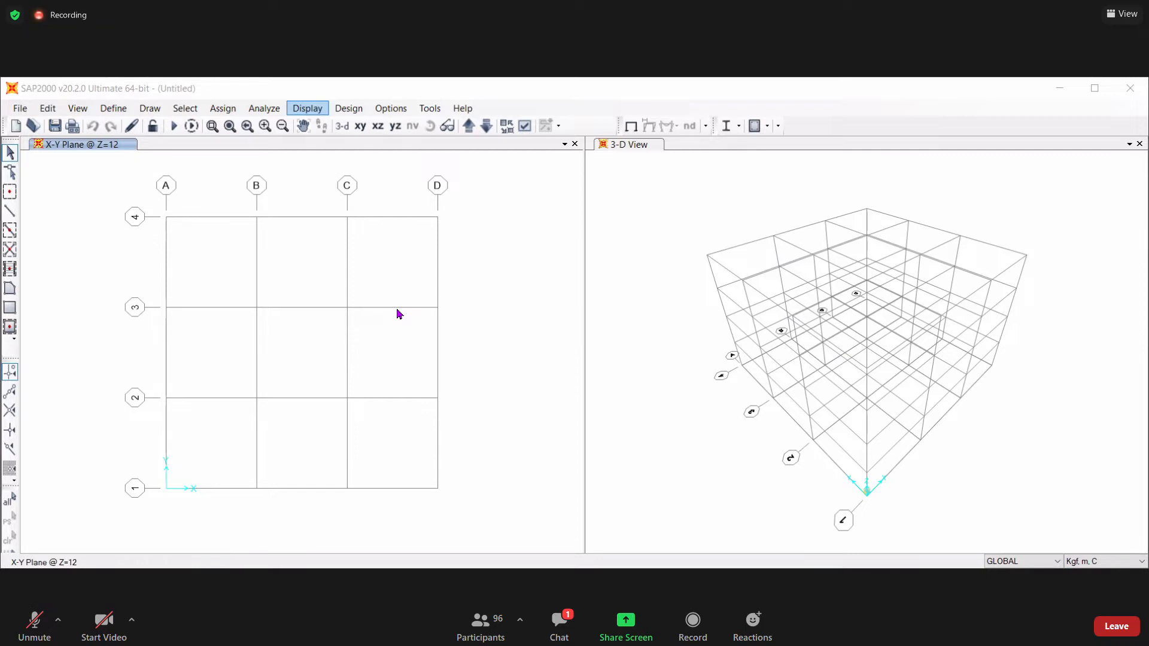
- Change the model's units to Kgf, mm, C
click(1092, 561)
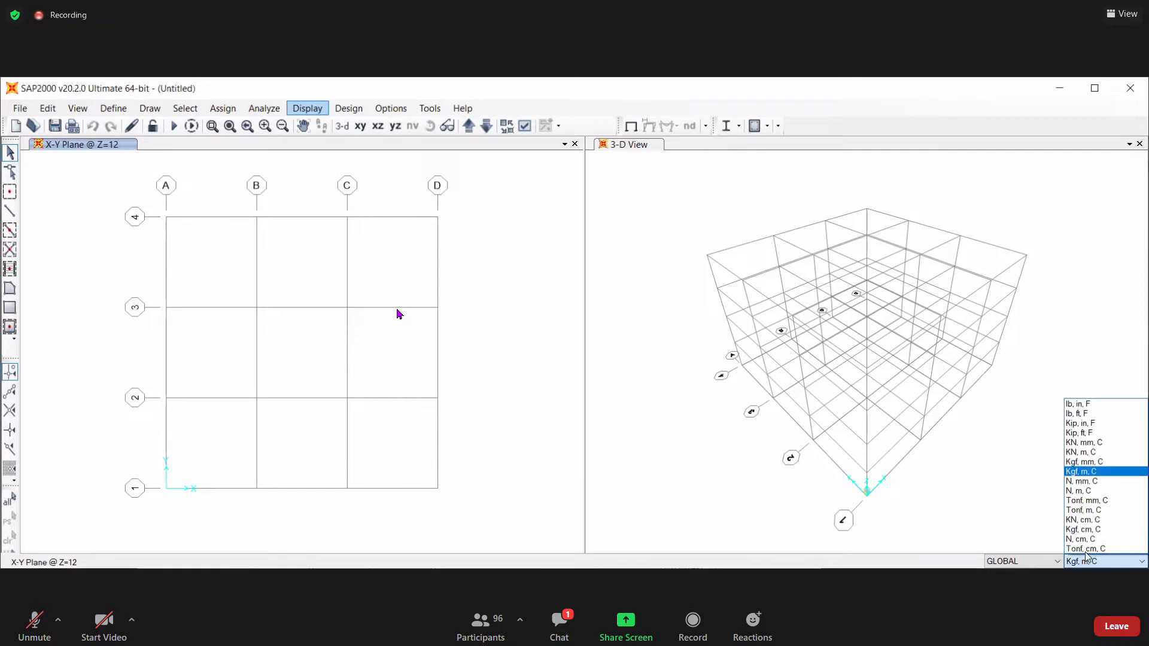
click(1084, 462)
click(1099, 561)
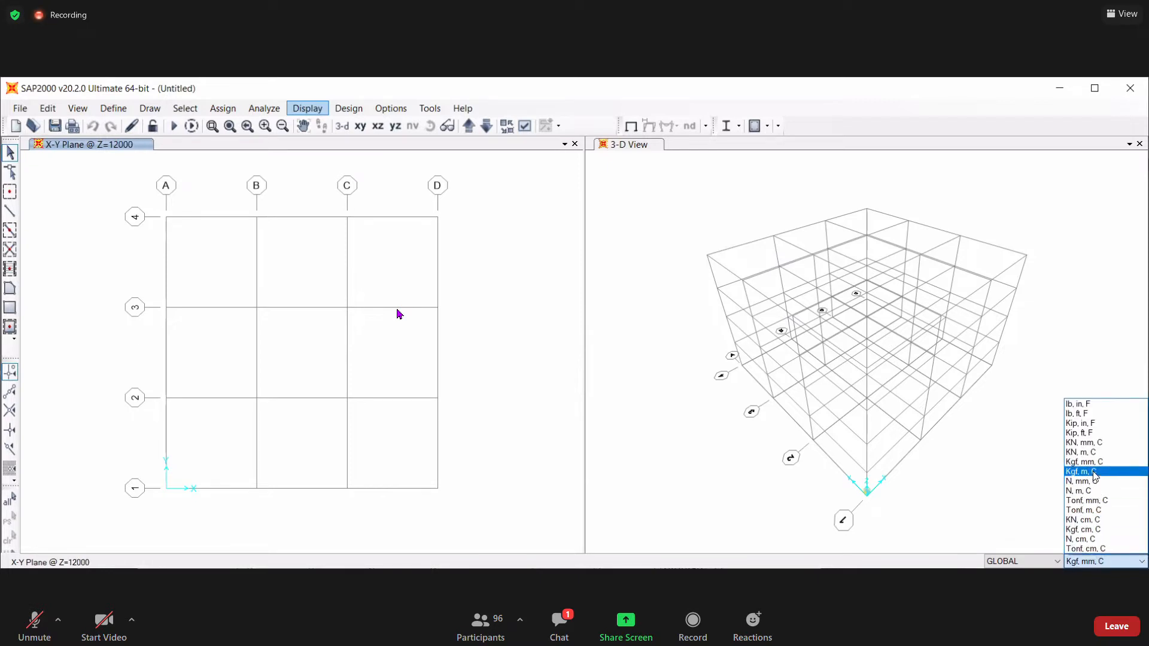
click(1084, 461)
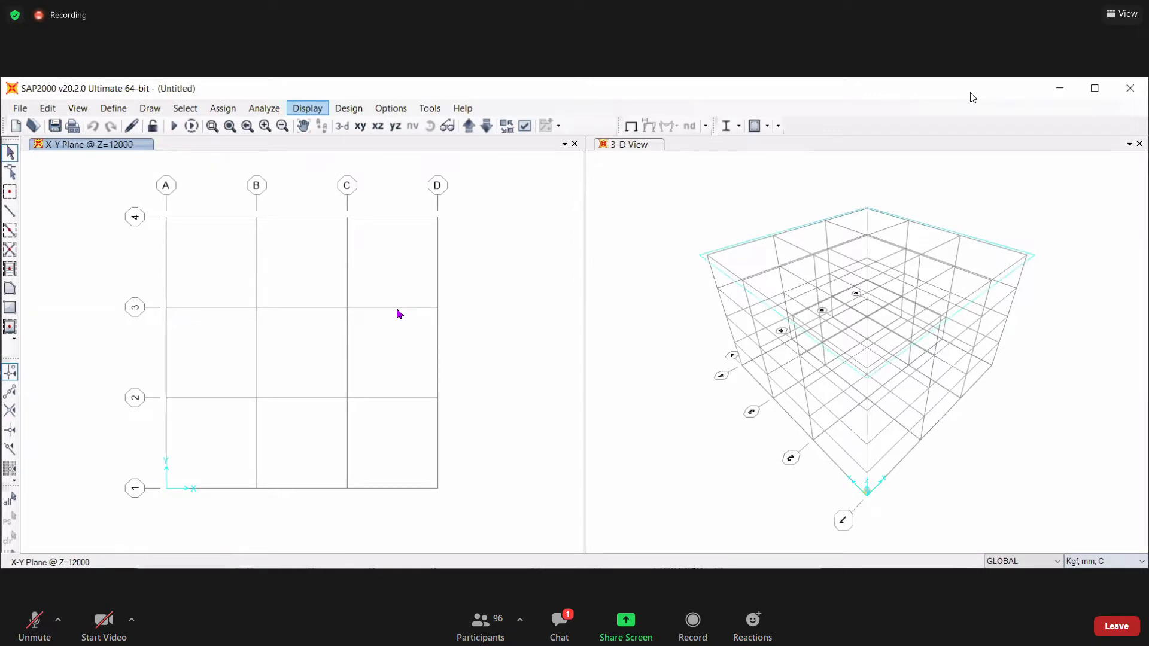
- Open the grid data of the GLOBAL coordinate system for modification, moving the dialog clear of the 3-D view
right_click(501, 209)
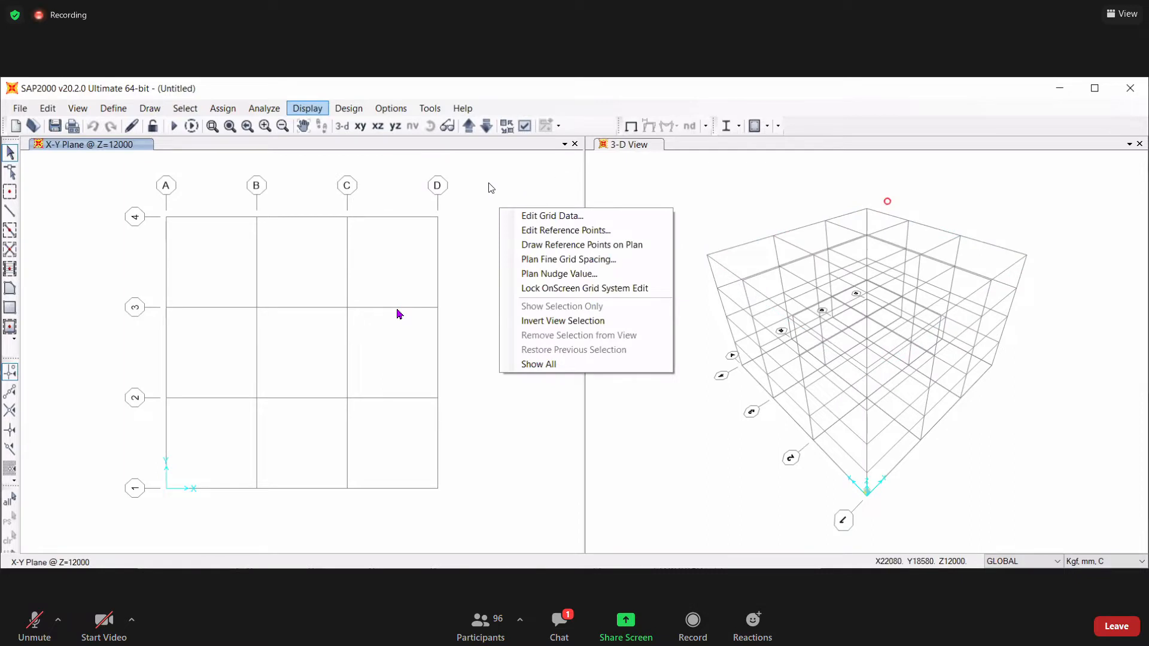
click(87, 197)
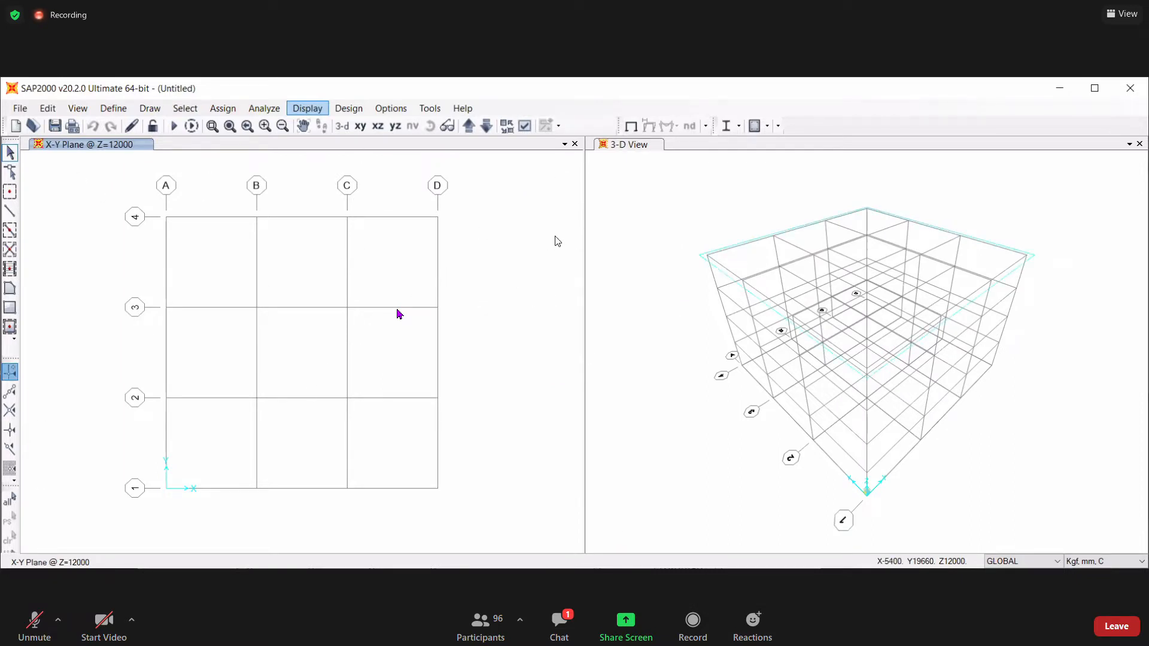
right_click(503, 235)
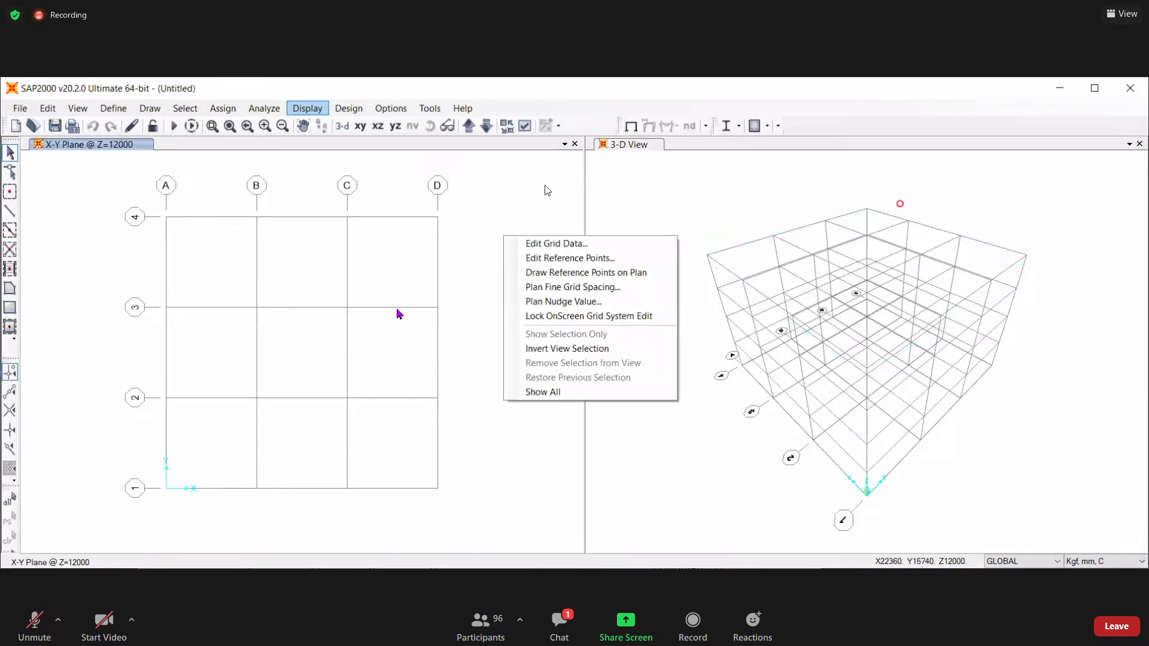
right_click(548, 184)
right_click(517, 242)
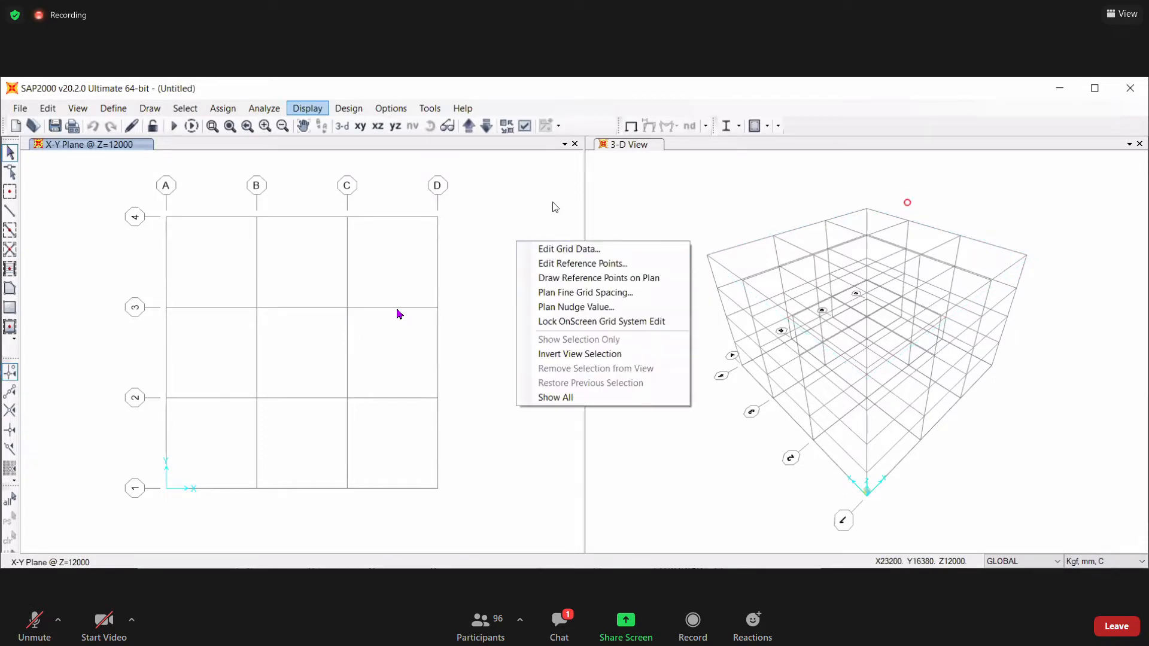
click(547, 253)
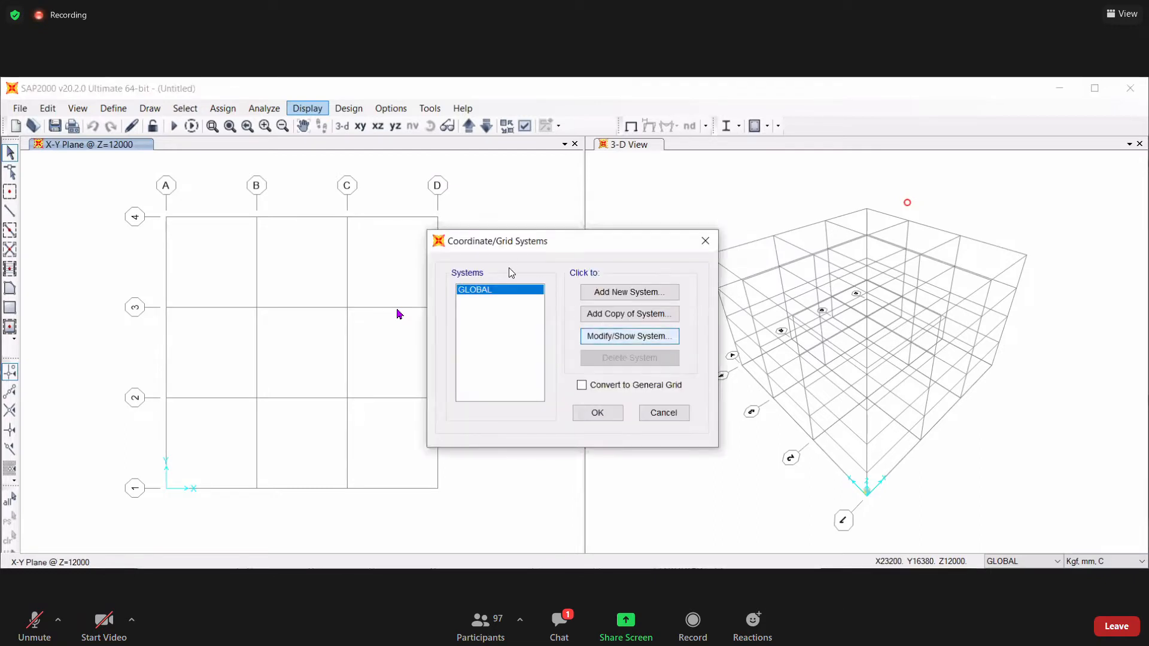
key(Return)
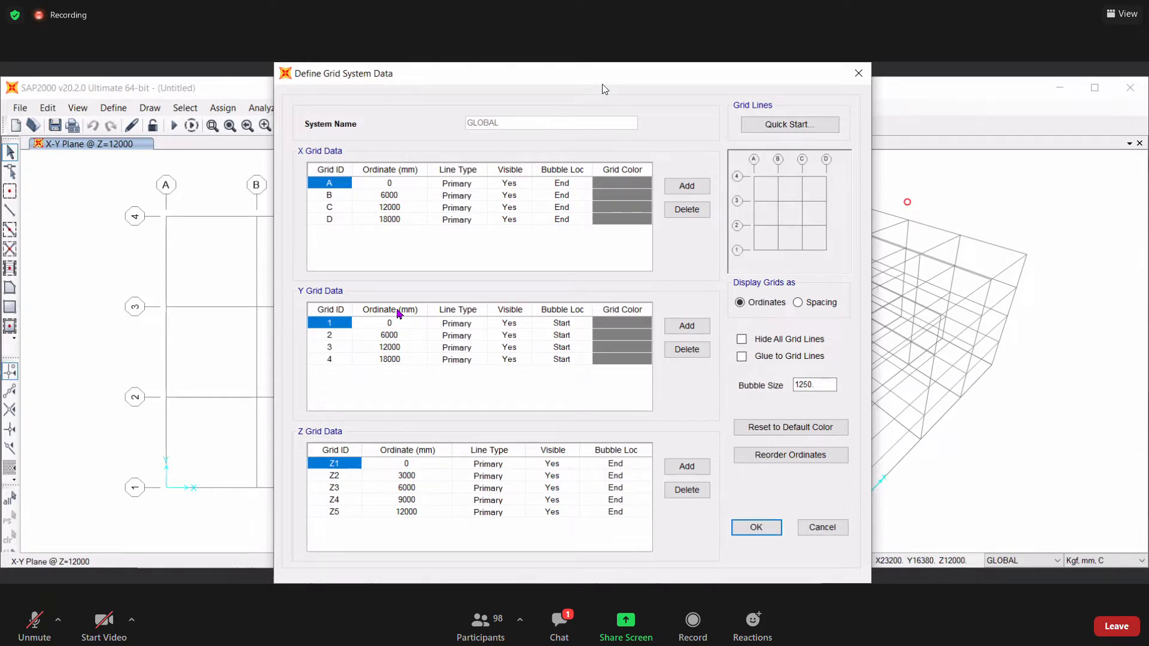
drag(604, 88, 376, 88)
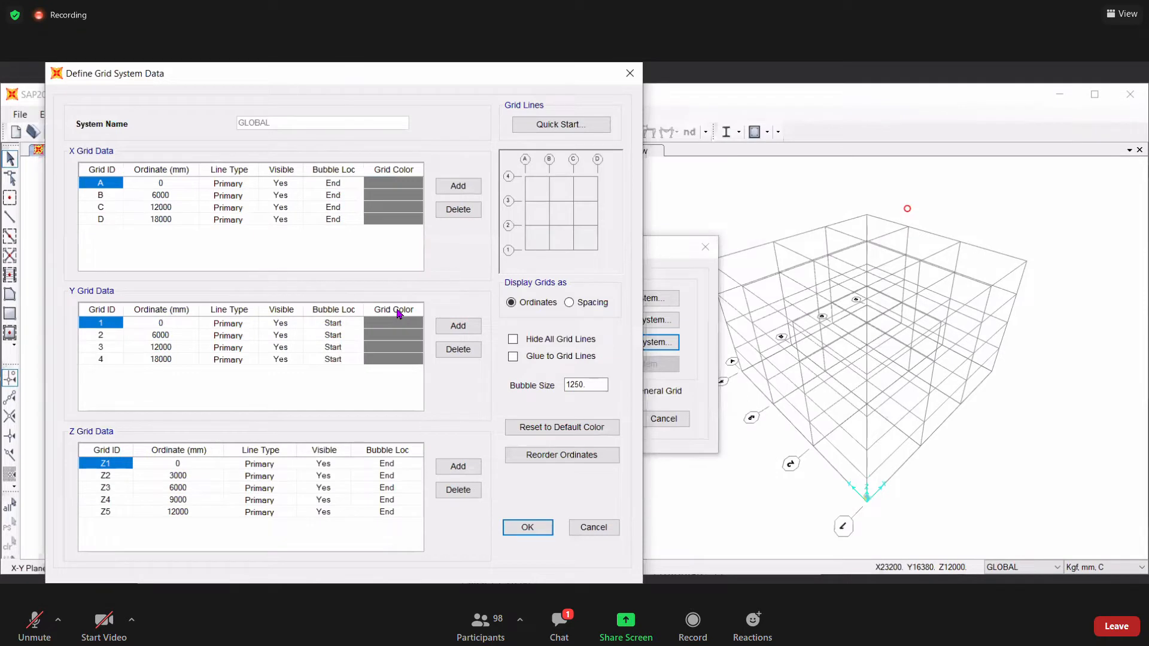
mouse_move(879, 507)
mouse_down()
mouse_move(924, 472)
mouse_move(928, 479)
mouse_move(846, 506)
mouse_move(813, 474)
mouse_move(828, 484)
mouse_move(869, 413)
mouse_move(875, 431)
mouse_up()
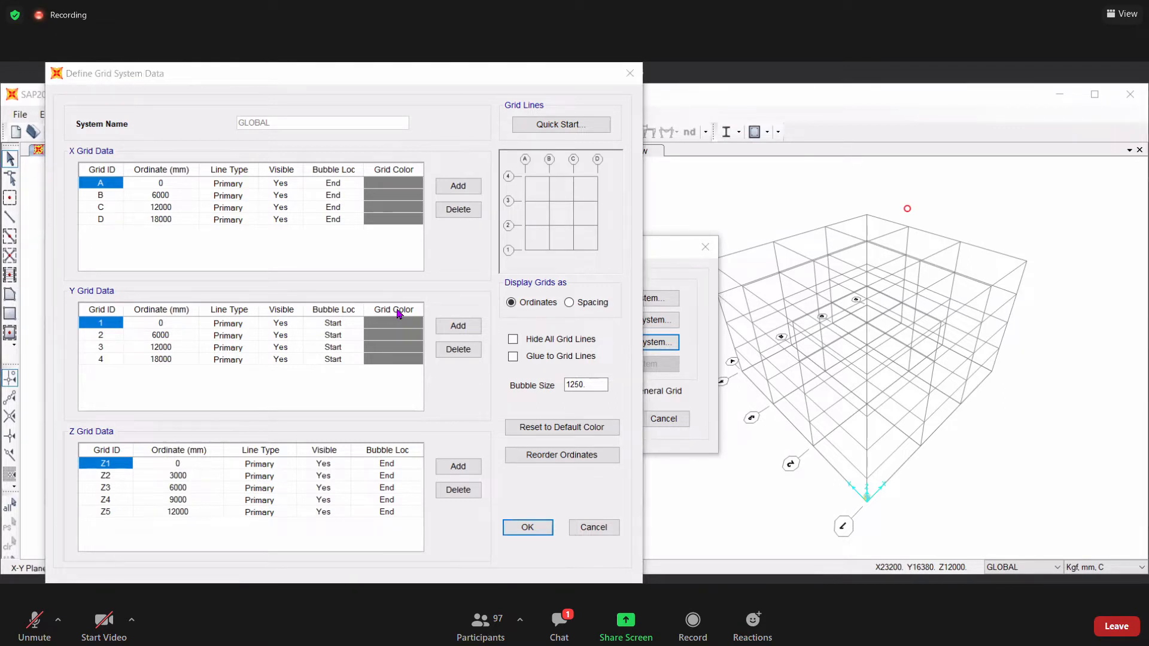
- Set the X grid ordinates of lines B, C and D to 4000, 8000 and 12000 mm
click(155, 196)
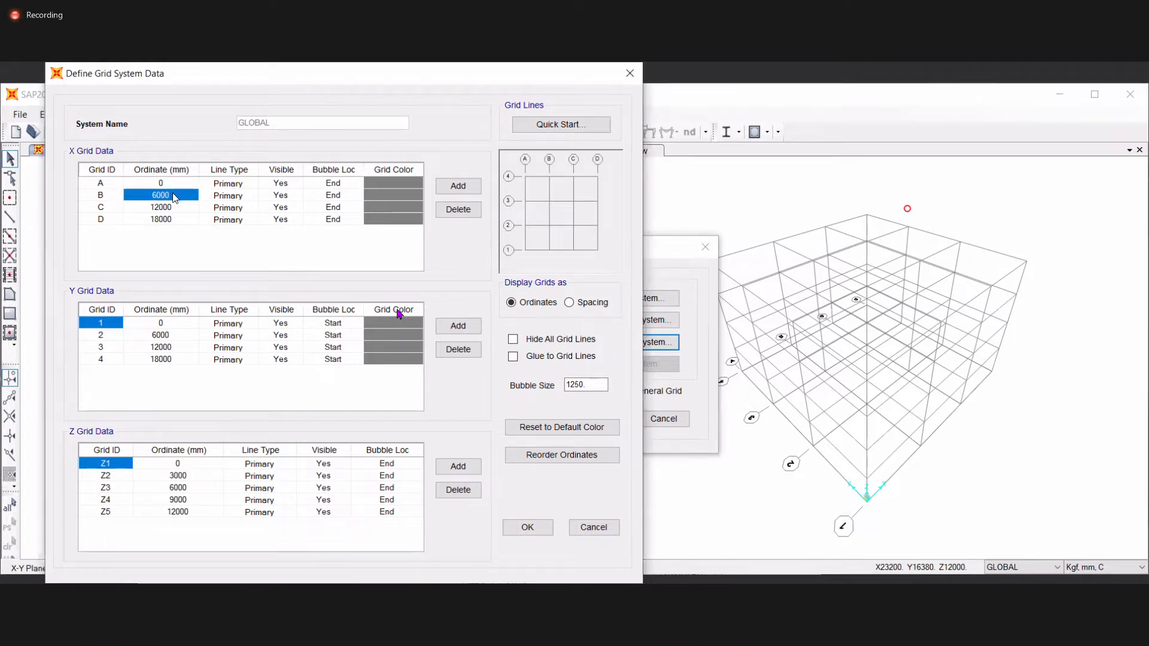
text(400)
click(172, 209)
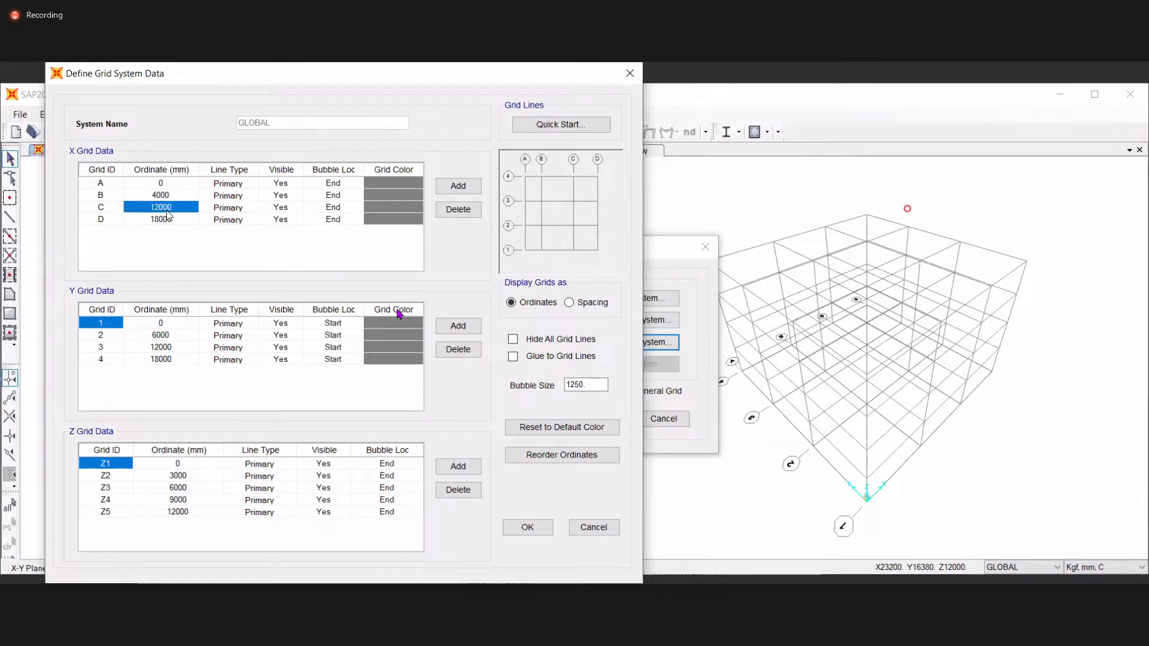
key(Up)
click(177, 208)
text(8000)
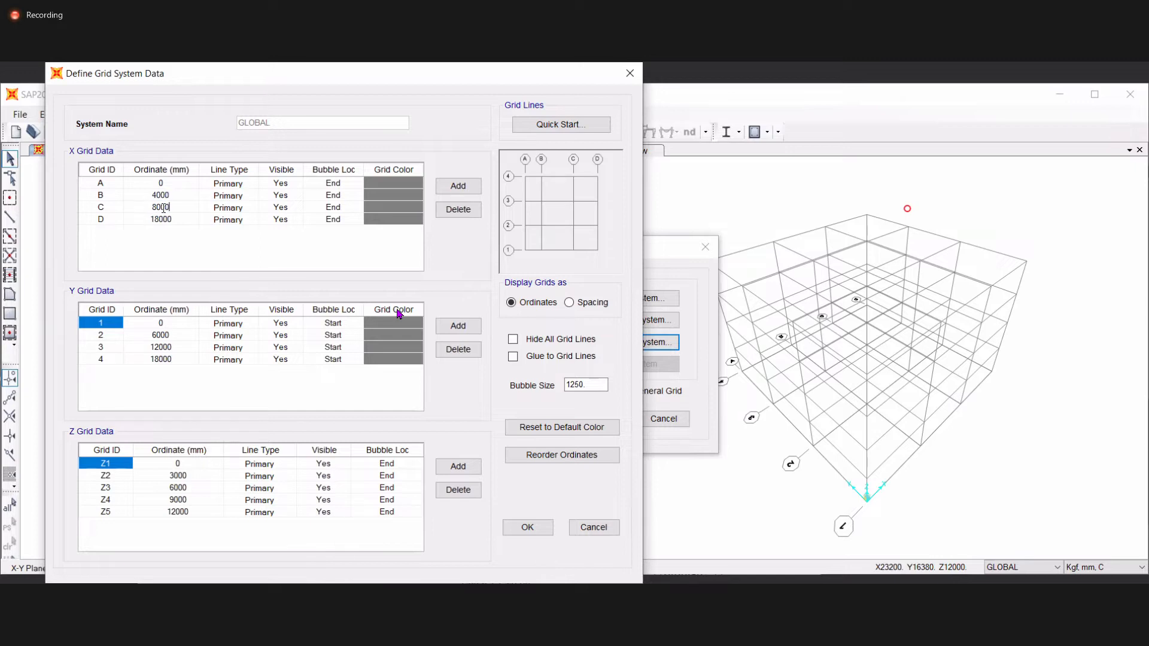
click(178, 225)
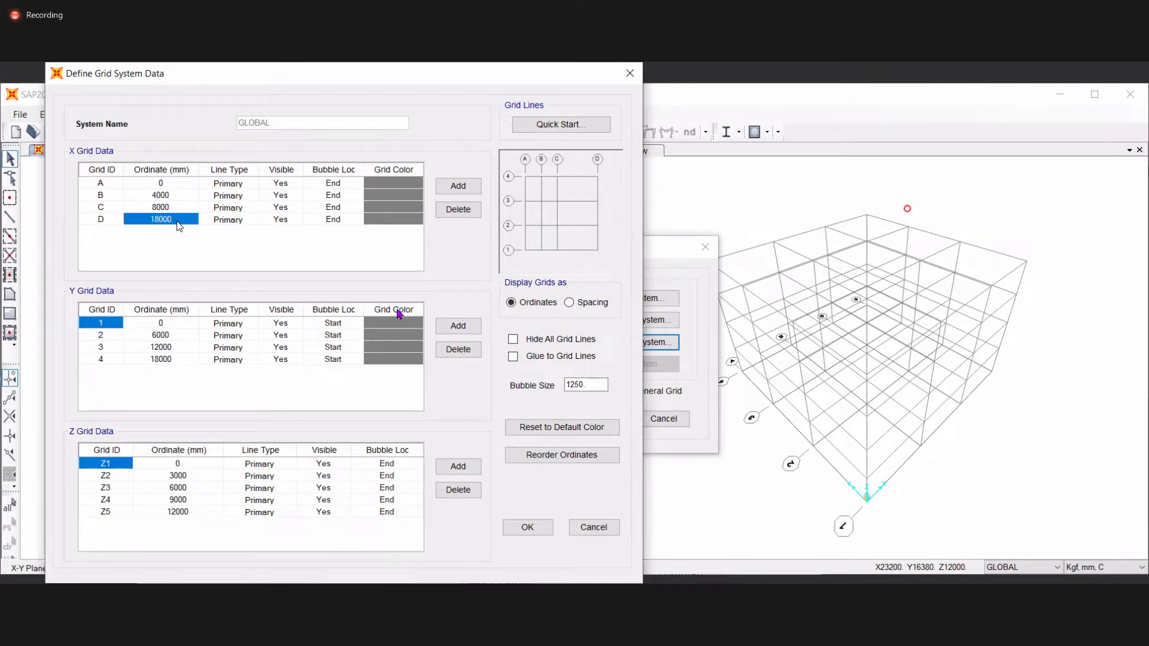
text(12000)
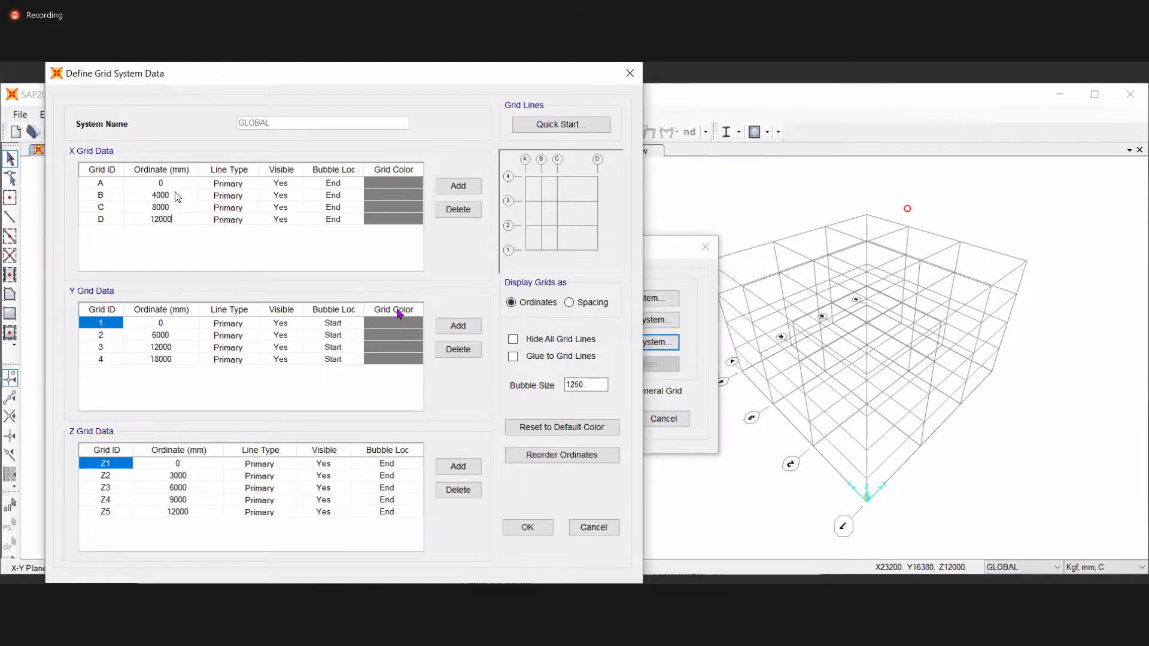
- Copy the four X grid ordinates into the Y grid data, starting at line 1
drag(173, 183, 166, 215)
key(ctrl+c)
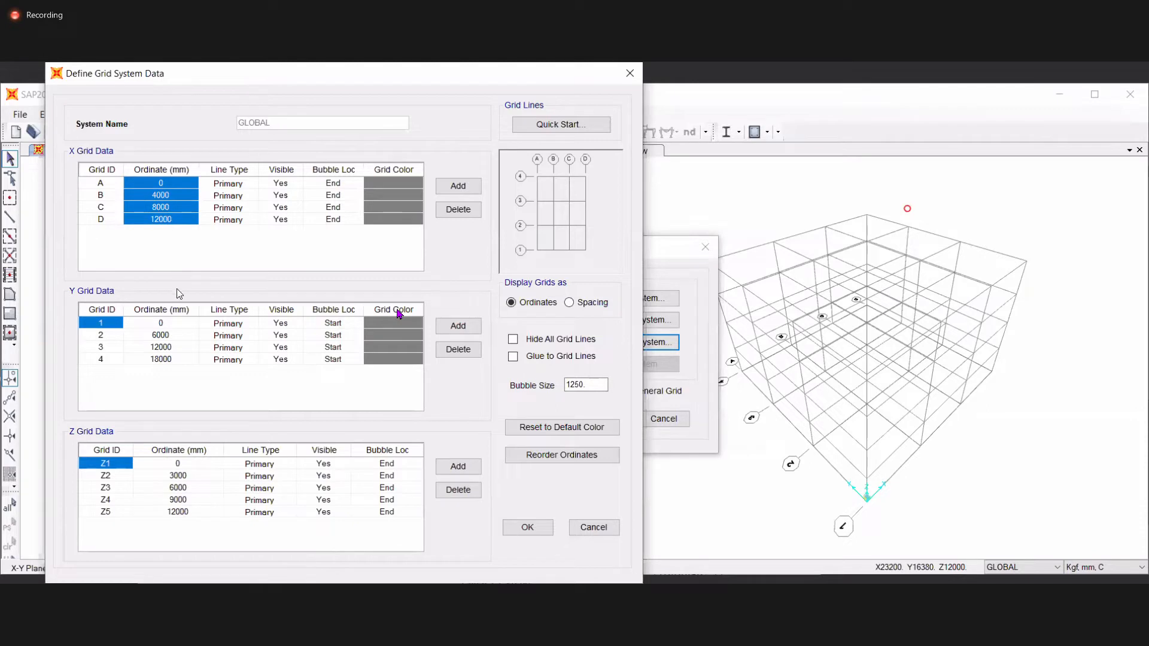
click(168, 323)
key(ctrl+v)
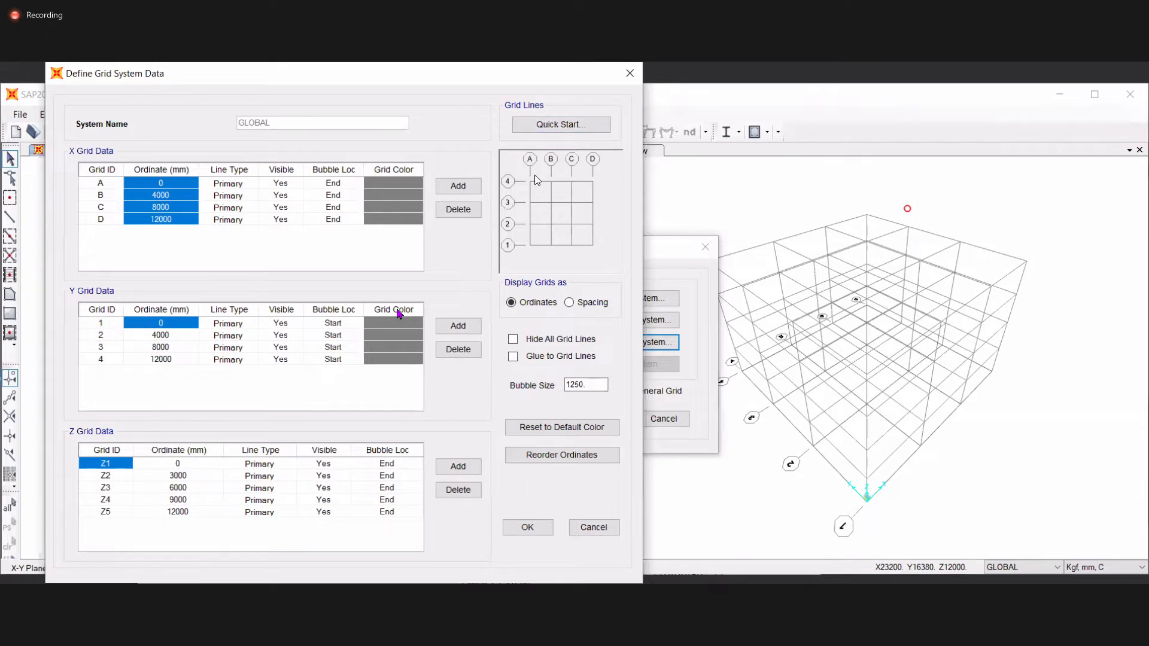
- Set the Z grid ordinates of Z2, Z3, Z4 and Z5 to 4000, 8000, 12000 and 16000 mm
click(187, 477)
click(121, 476)
click(177, 477)
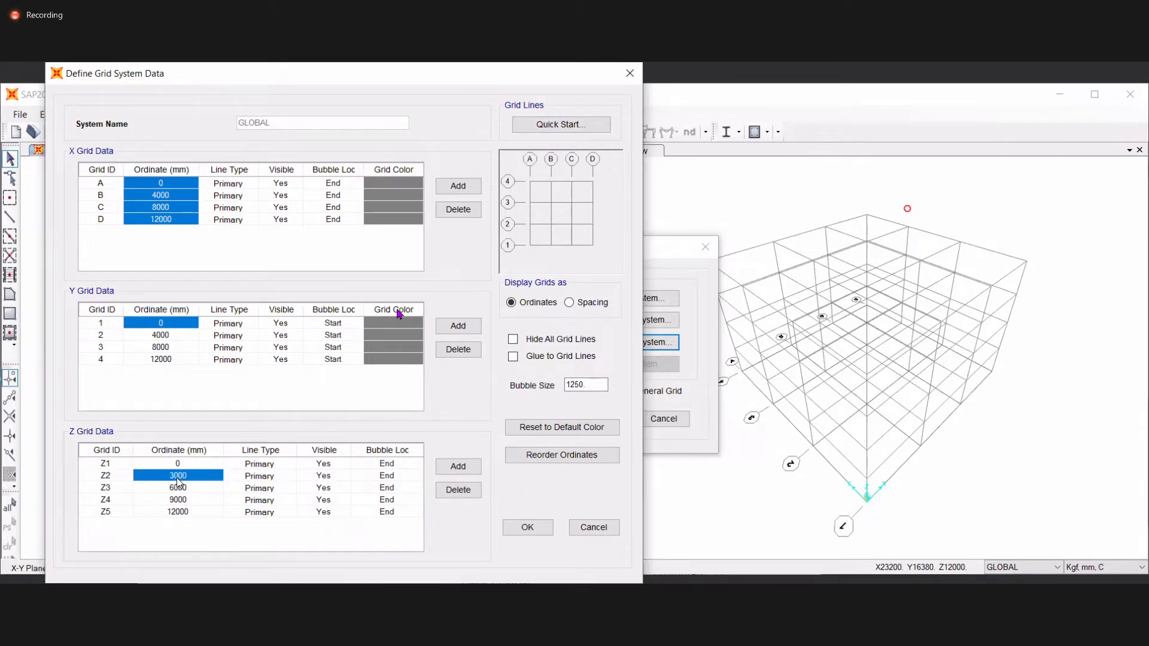
click(187, 466)
click(192, 476)
text(4000)
click(188, 490)
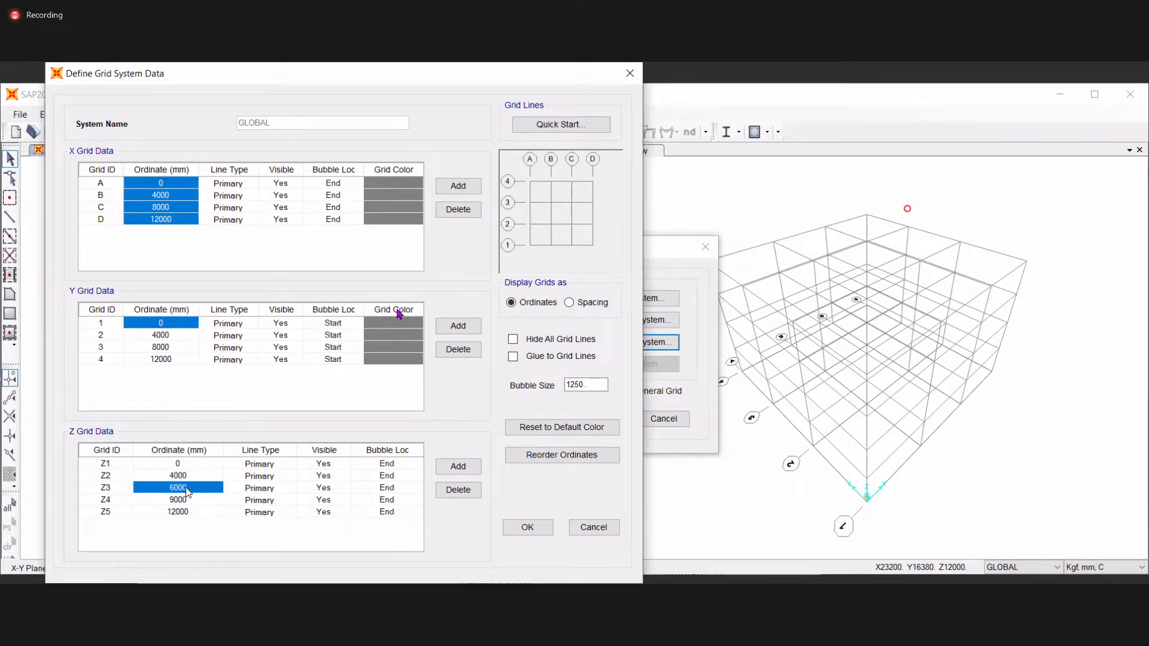
click(96, 489)
click(166, 492)
text(8000)
click(173, 501)
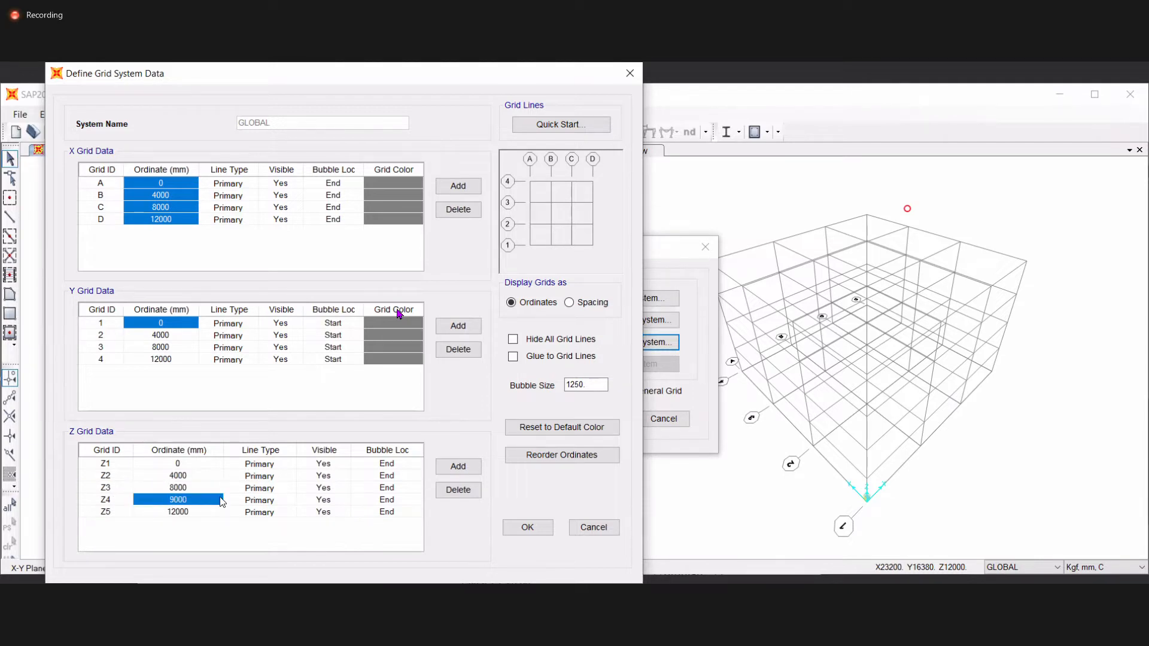
text(12000)
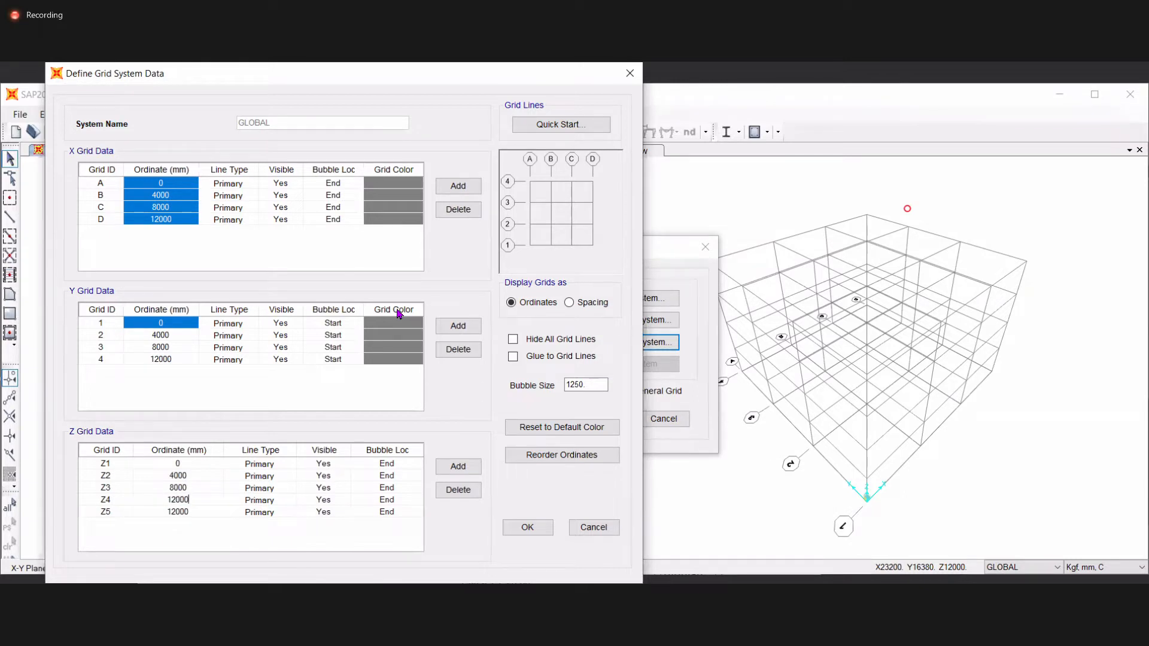
click(213, 516)
text(16000)
click(201, 241)
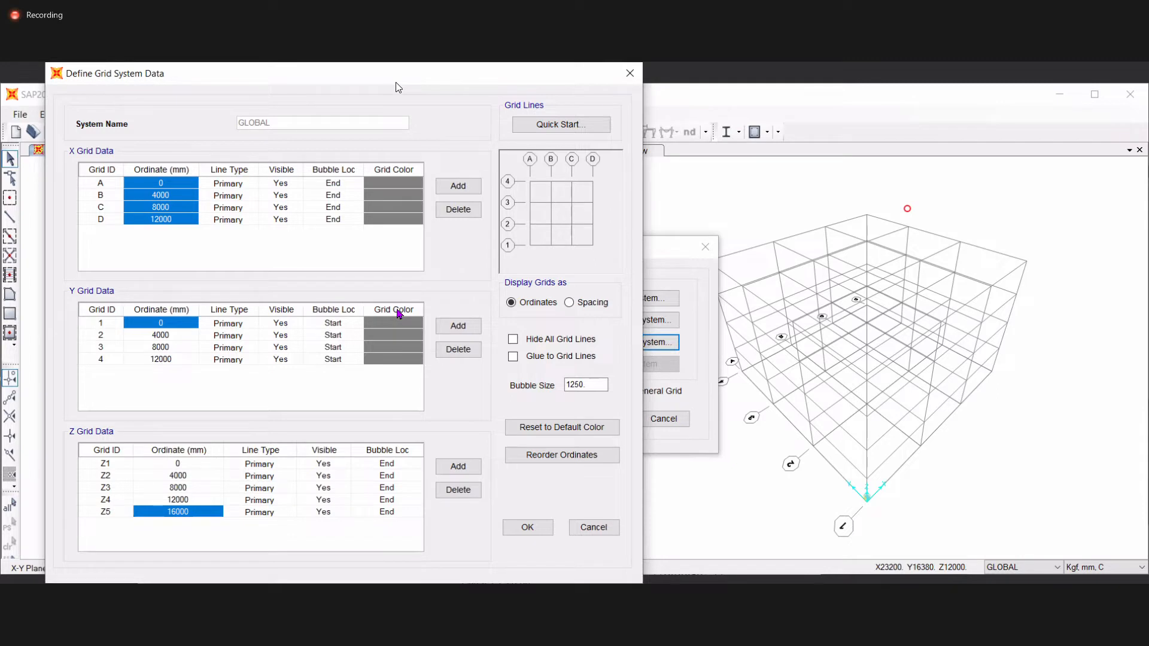
- Check the grid data as spacings, return to ordinates, and apply the modified GLOBAL grid to the model
click(570, 303)
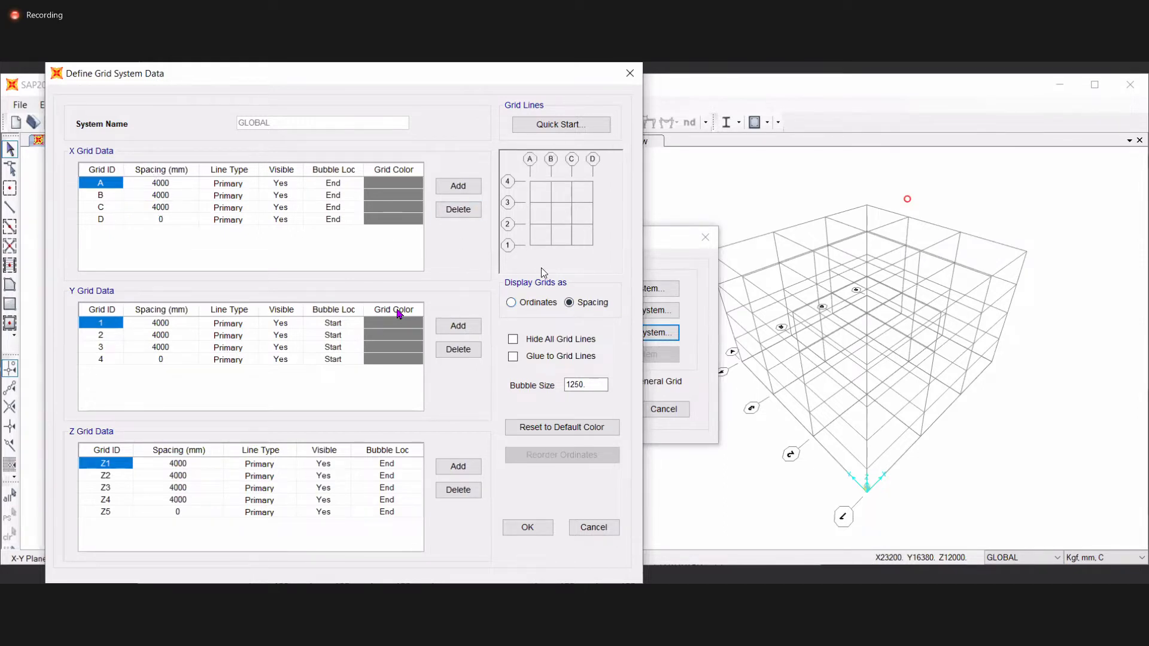
click(547, 306)
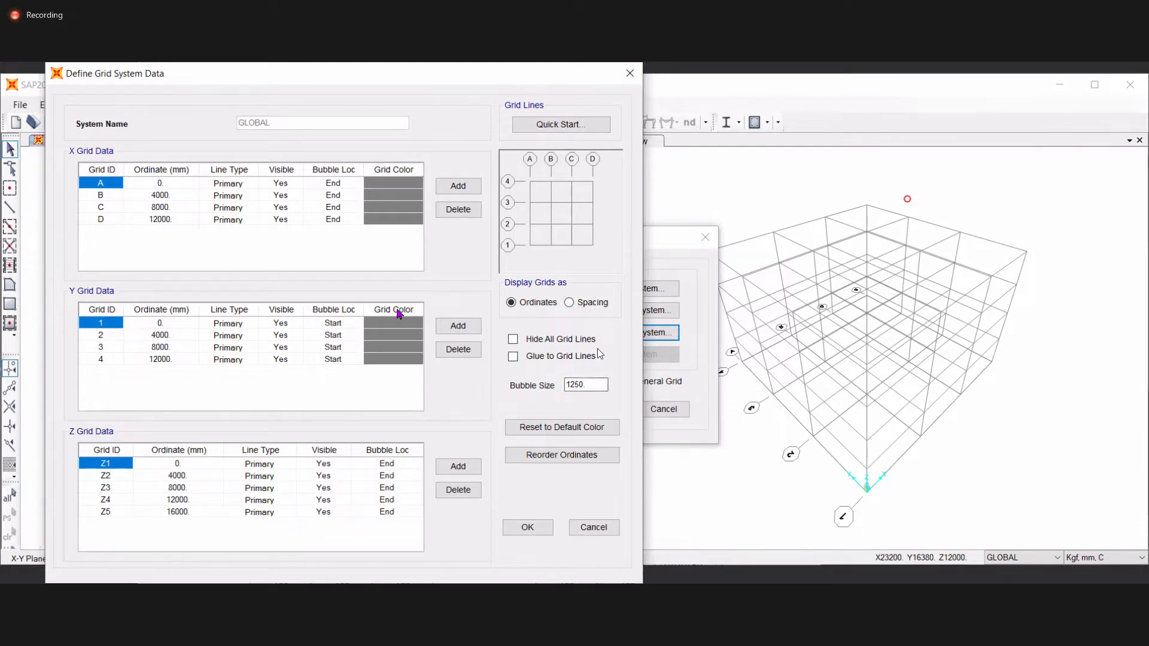
click(527, 527)
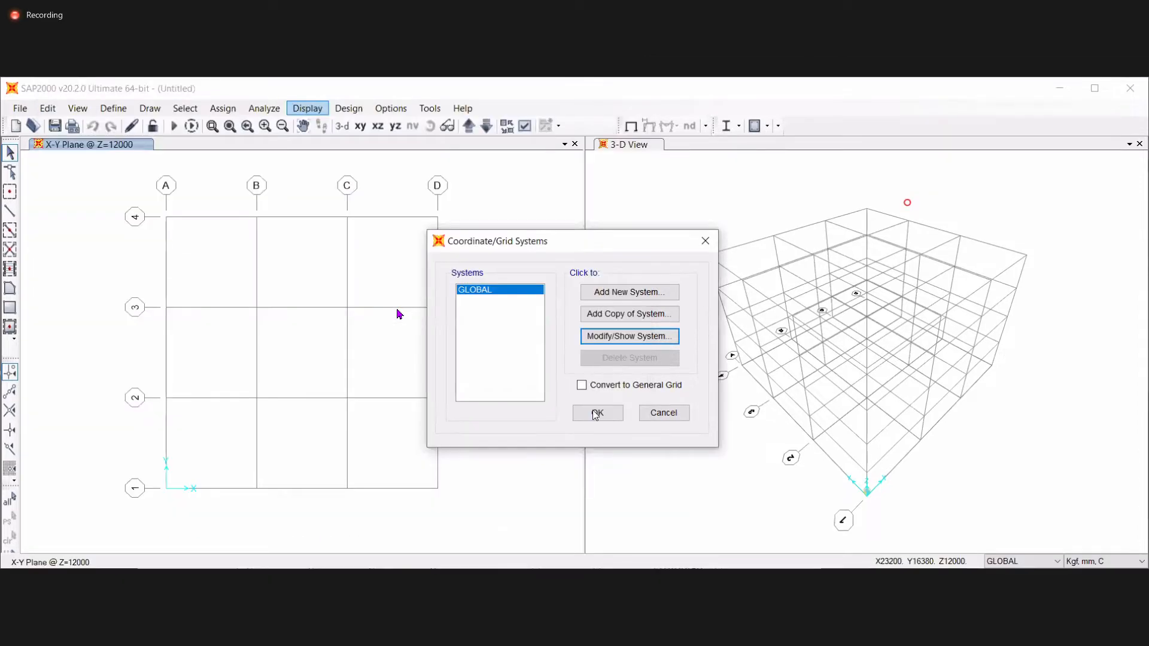
click(595, 414)
click(716, 267)
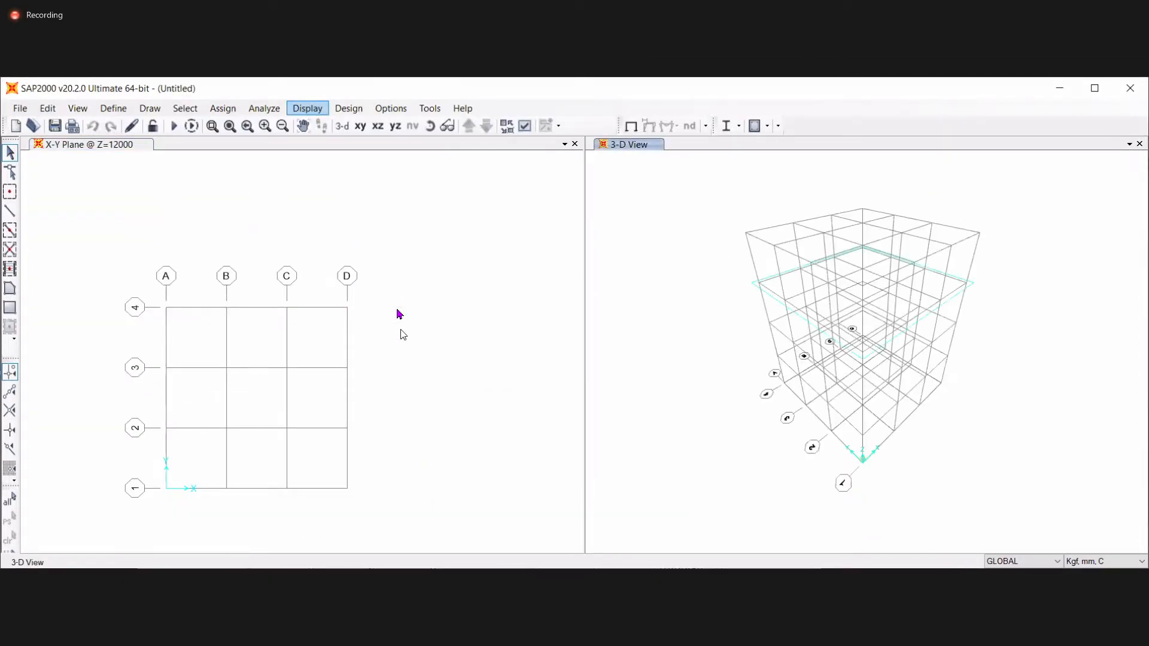
click(403, 351)
drag(404, 351, 403, 318)
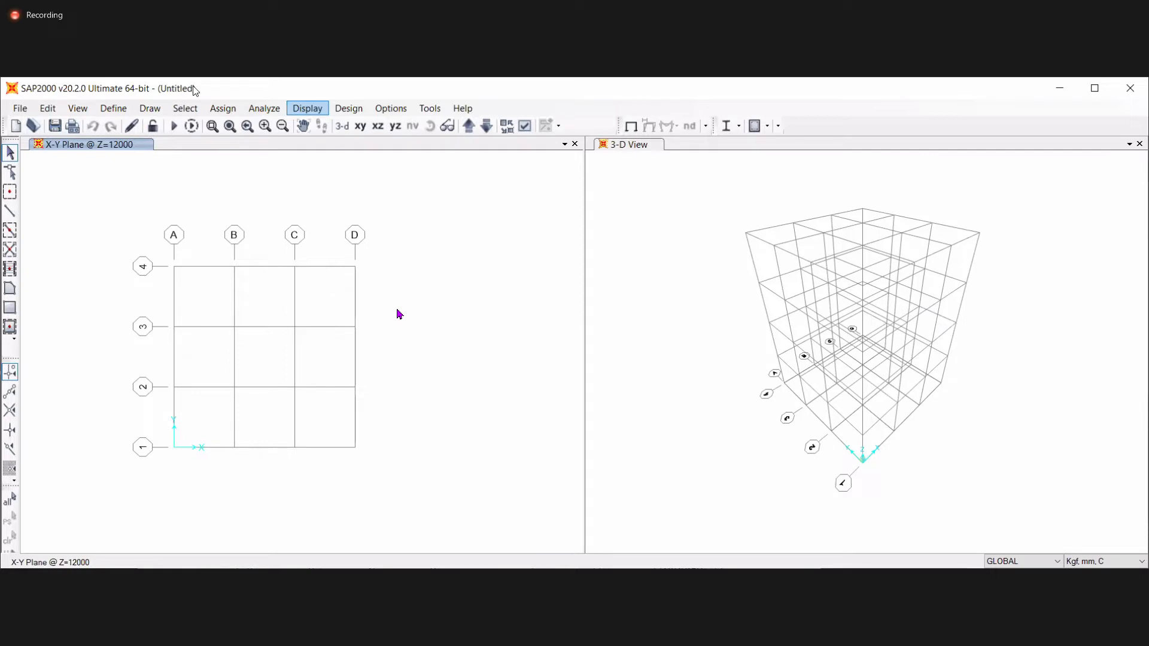
click(667, 247)
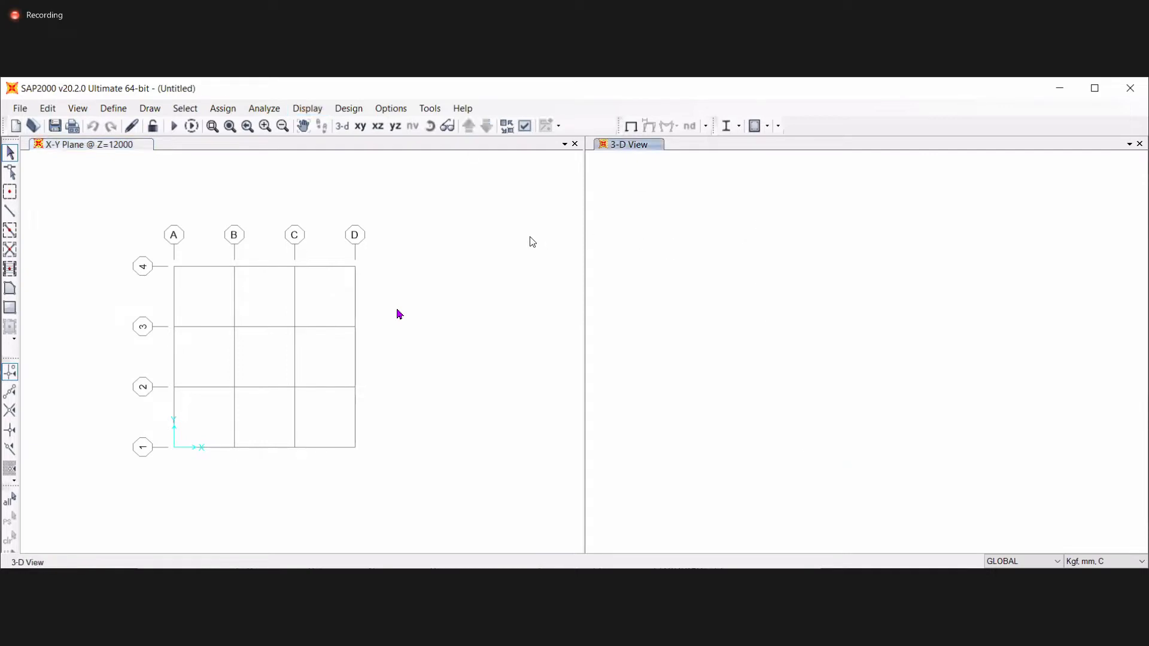
- Open the material definitions and delete the A992Fy50 steel material
click(114, 108)
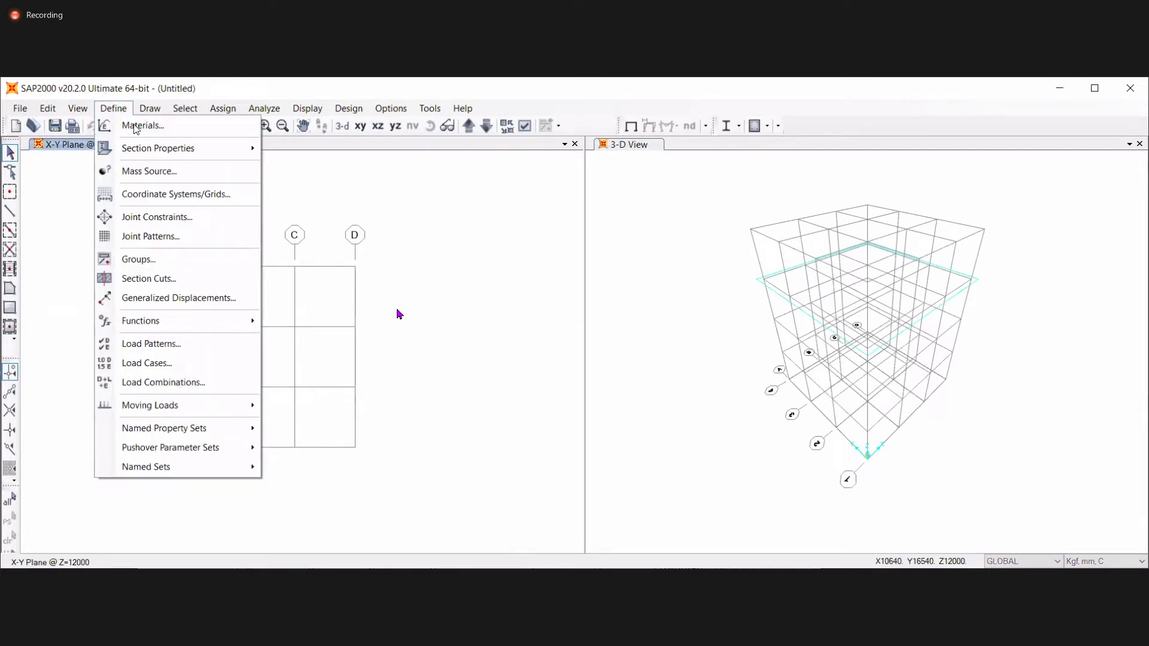
click(470, 285)
click(454, 276)
click(465, 286)
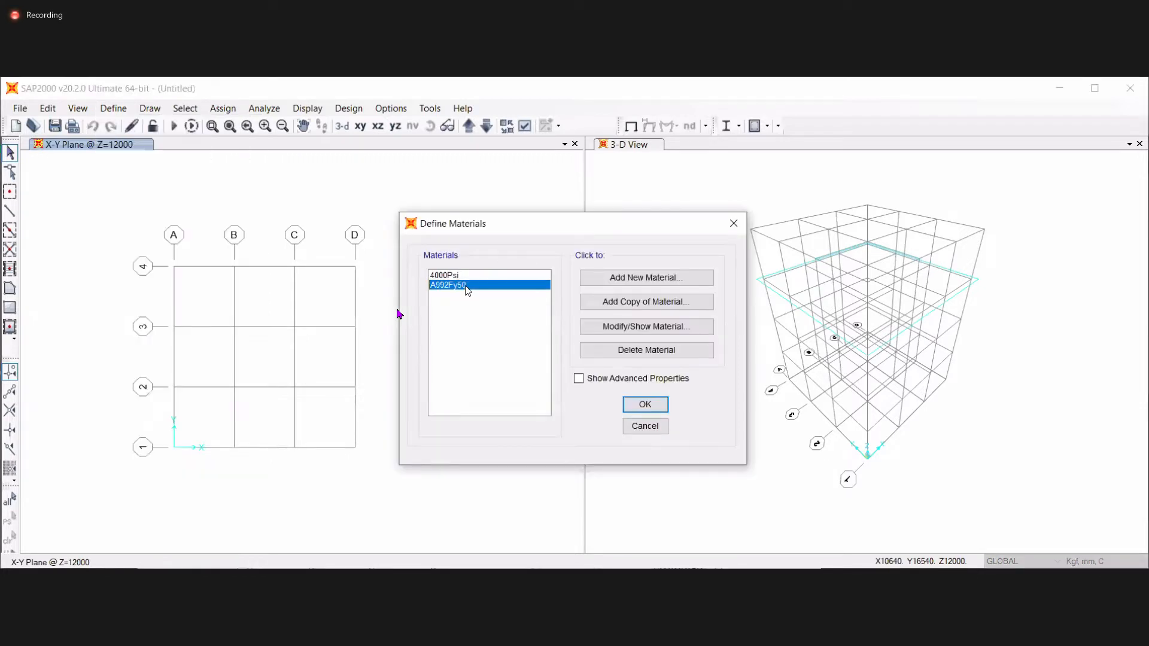
click(462, 276)
click(470, 286)
click(613, 350)
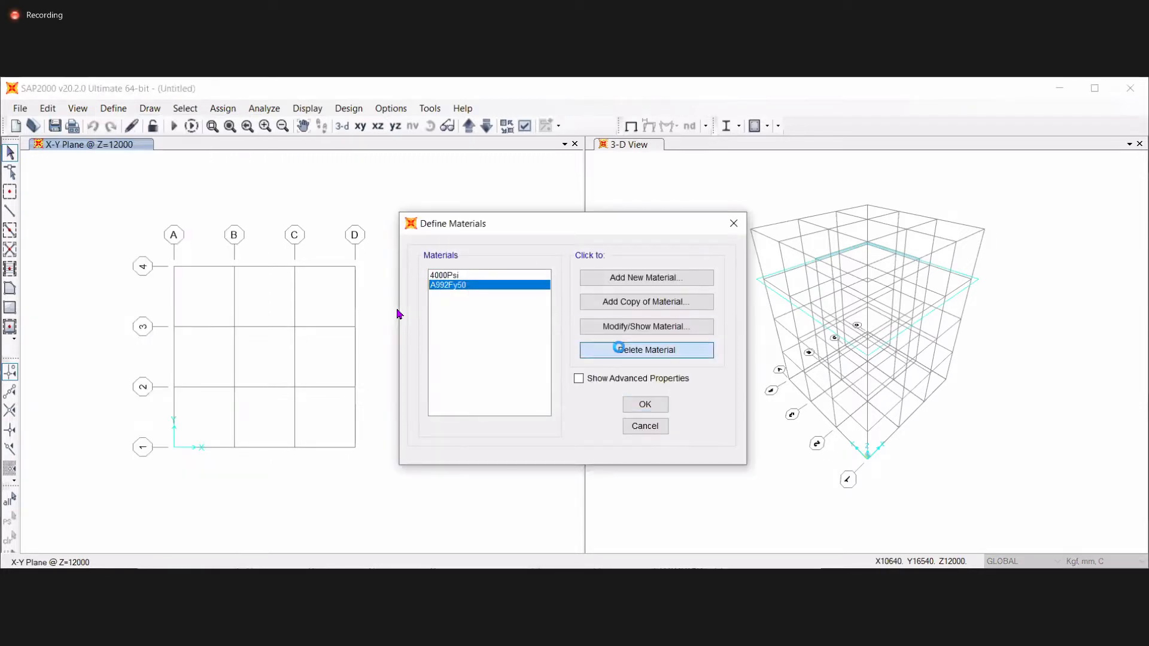
click(566, 390)
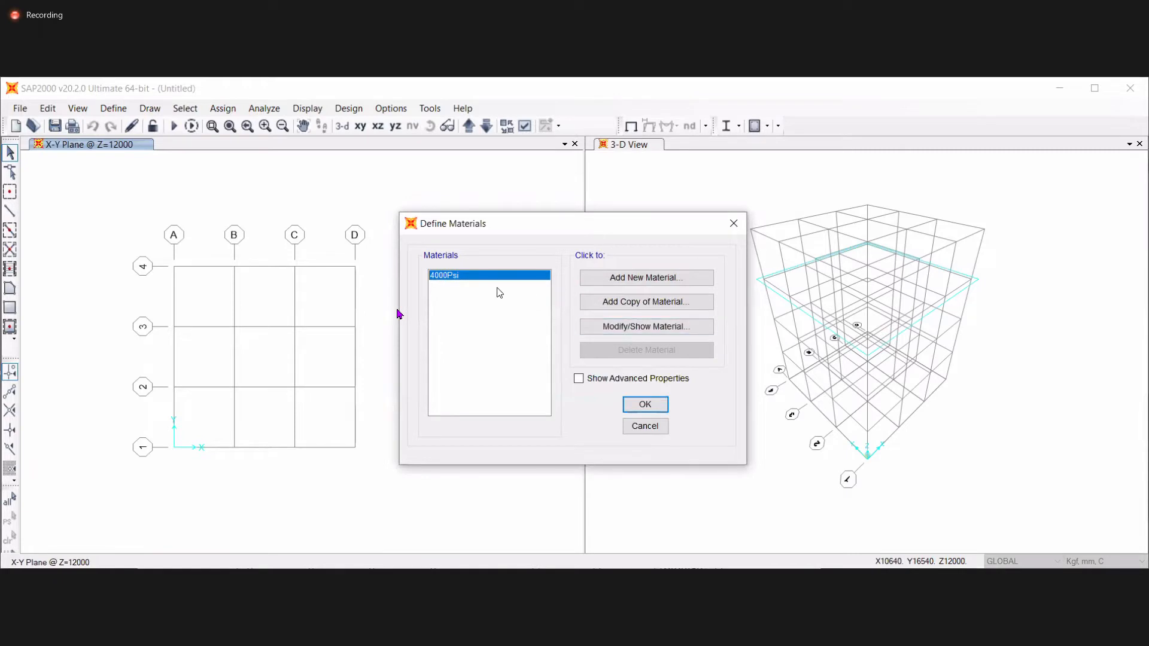
- Start a new material with region User and material type Concrete, opening its property data
click(642, 286)
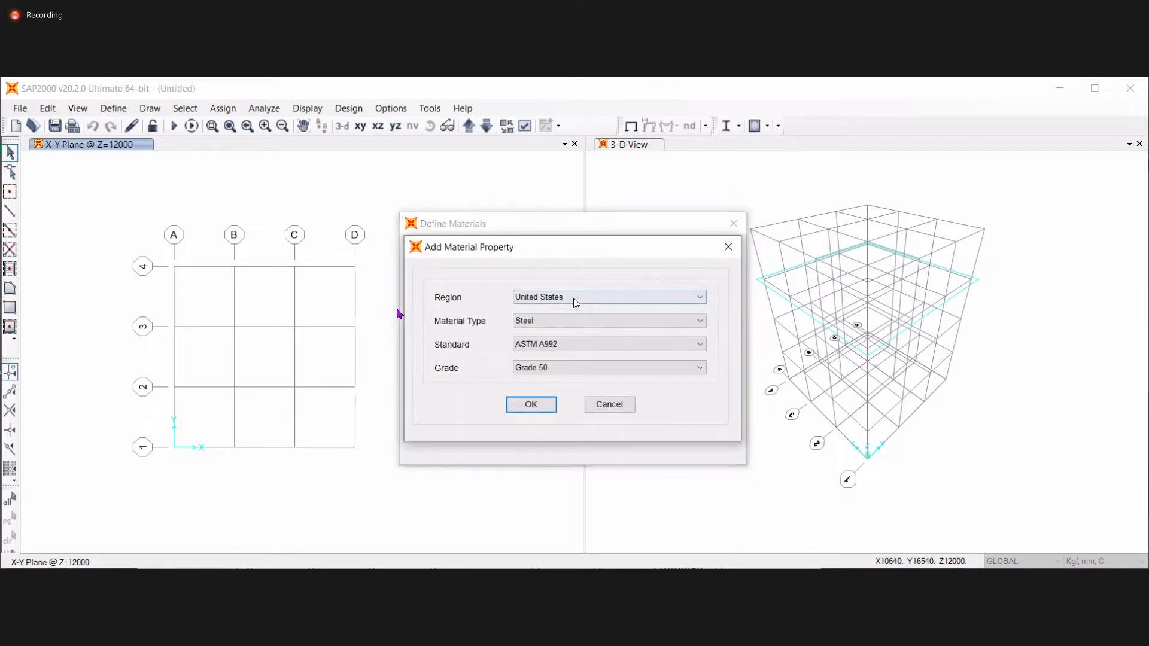
click(608, 320)
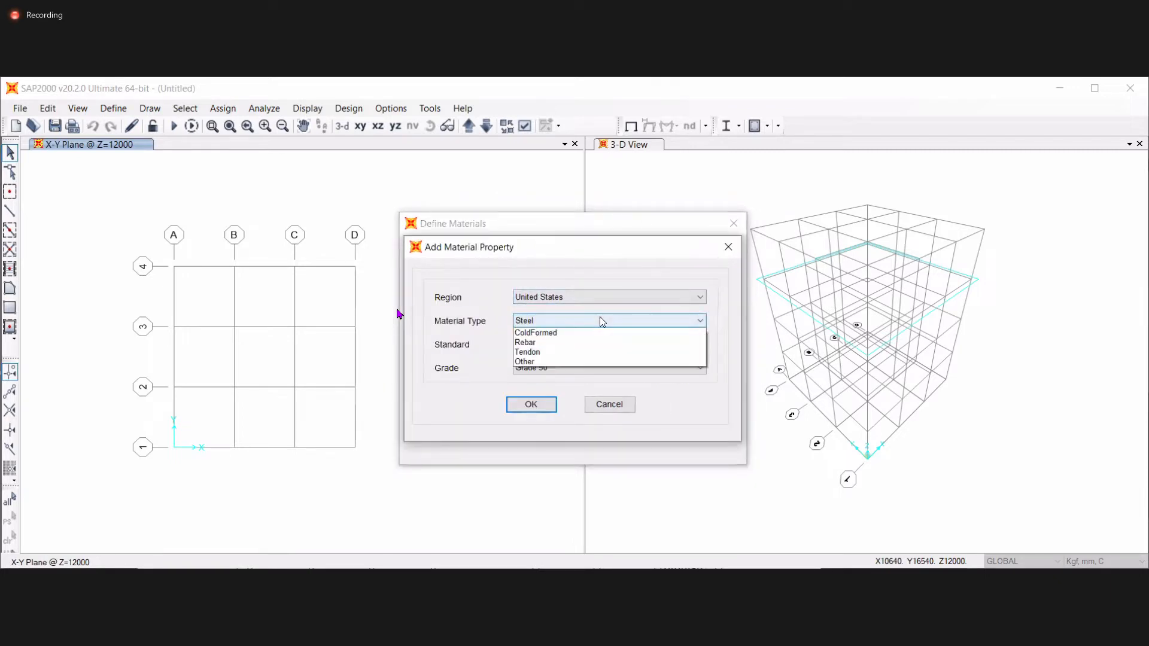
click(396, 309)
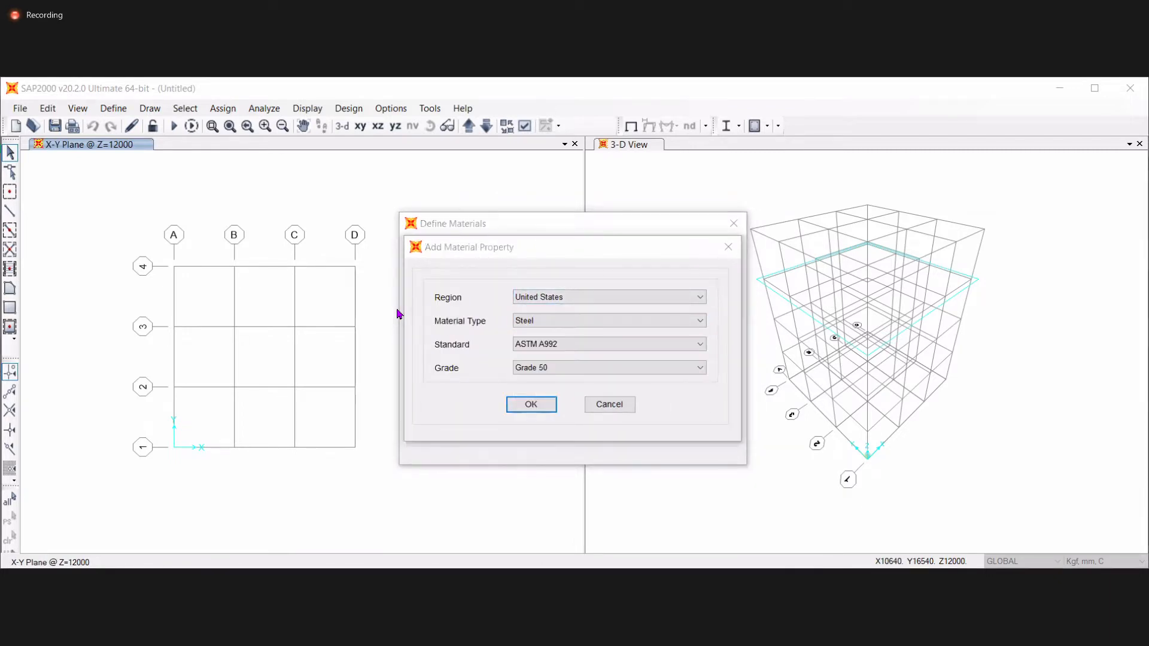
click(598, 297)
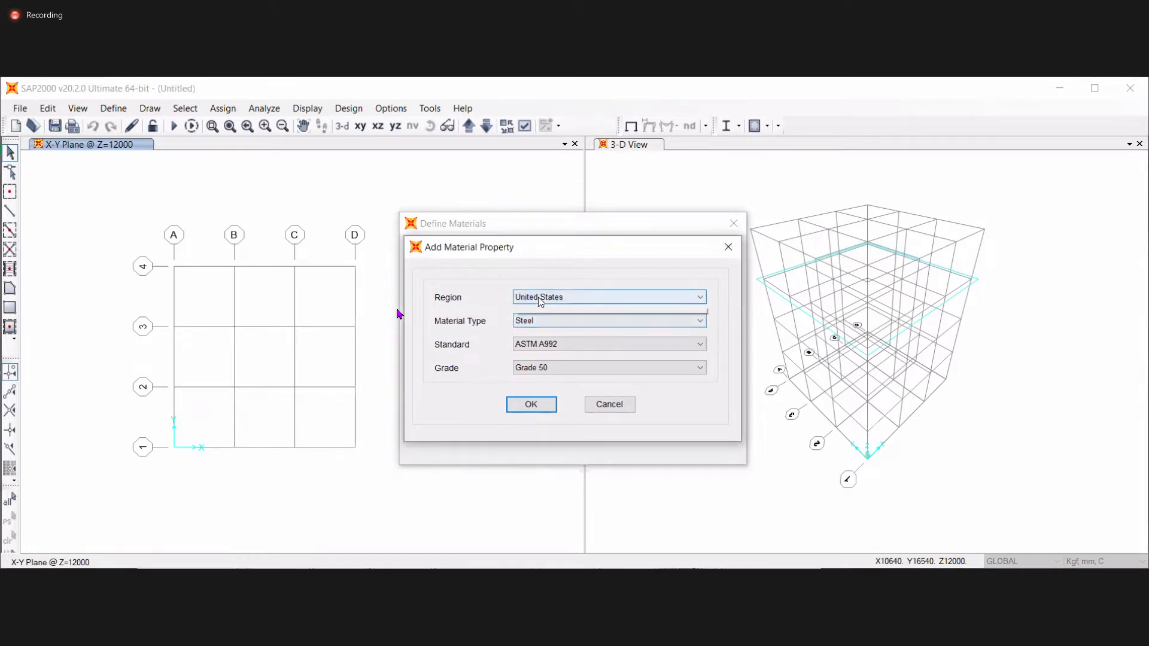
click(598, 297)
click(529, 399)
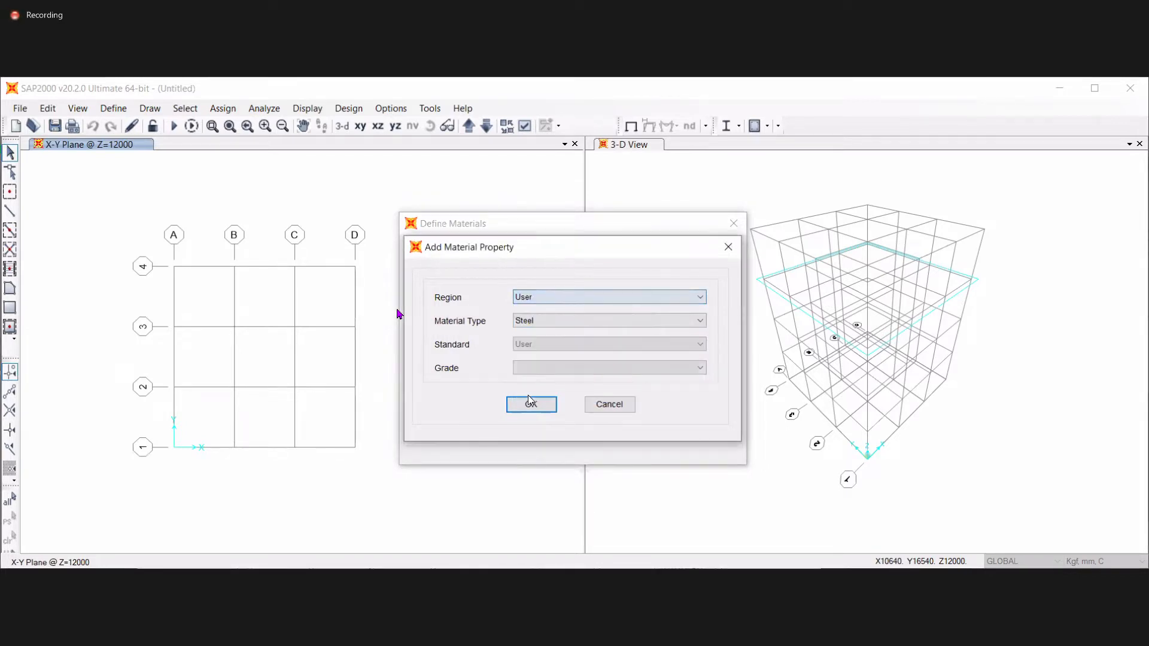
click(547, 320)
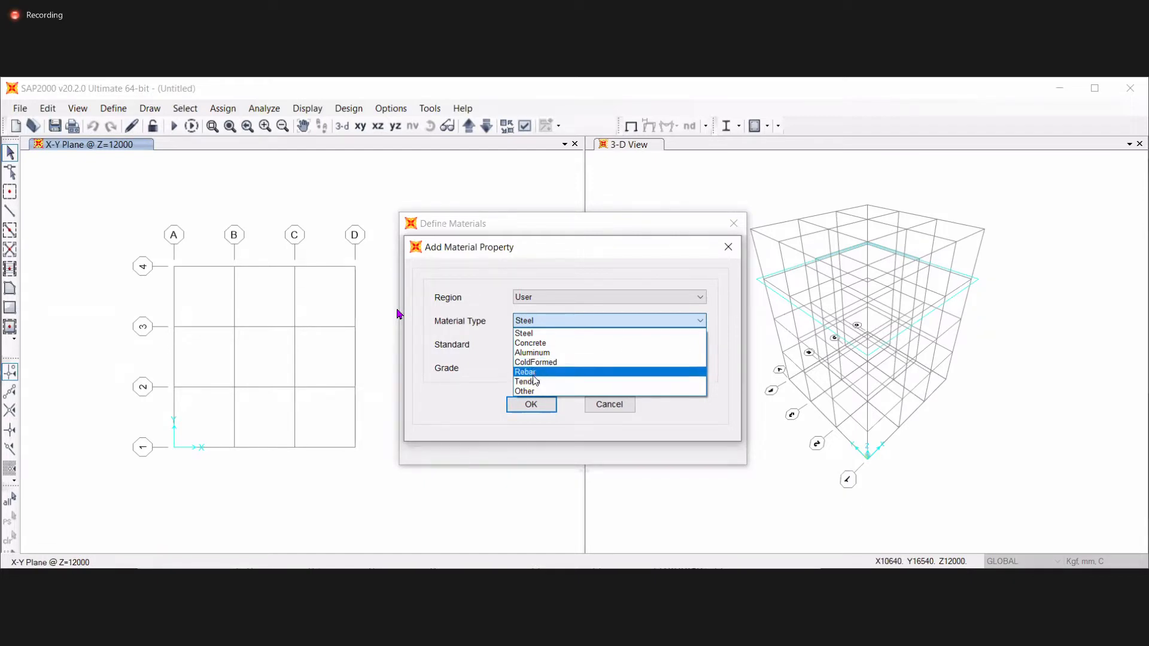
click(539, 344)
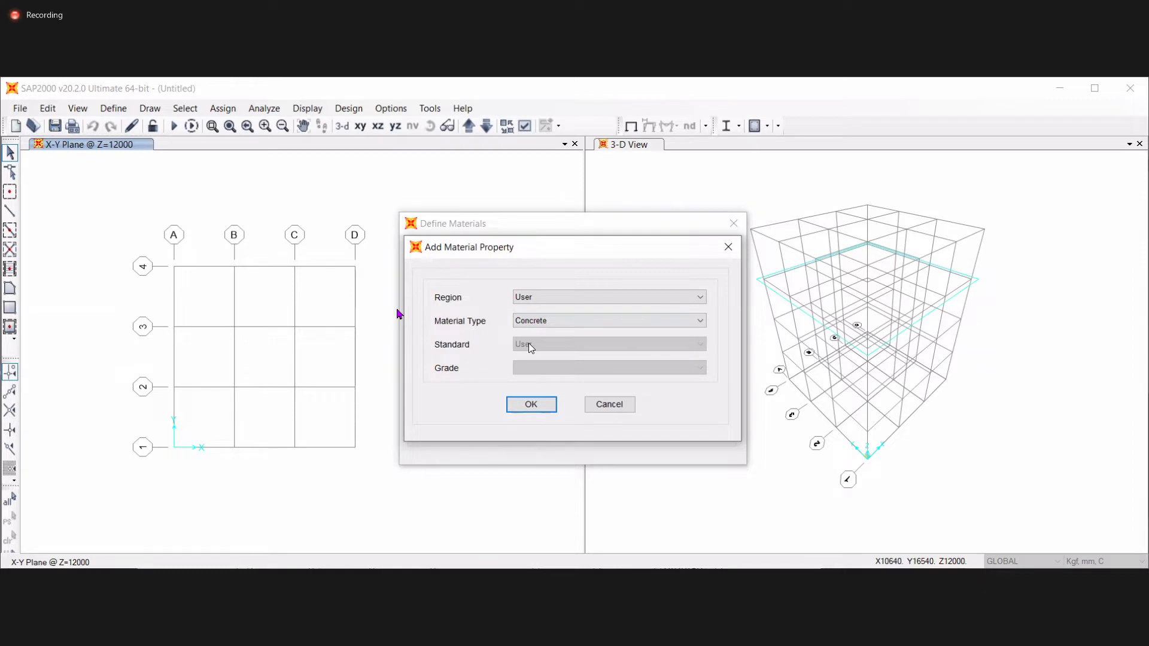
click(531, 404)
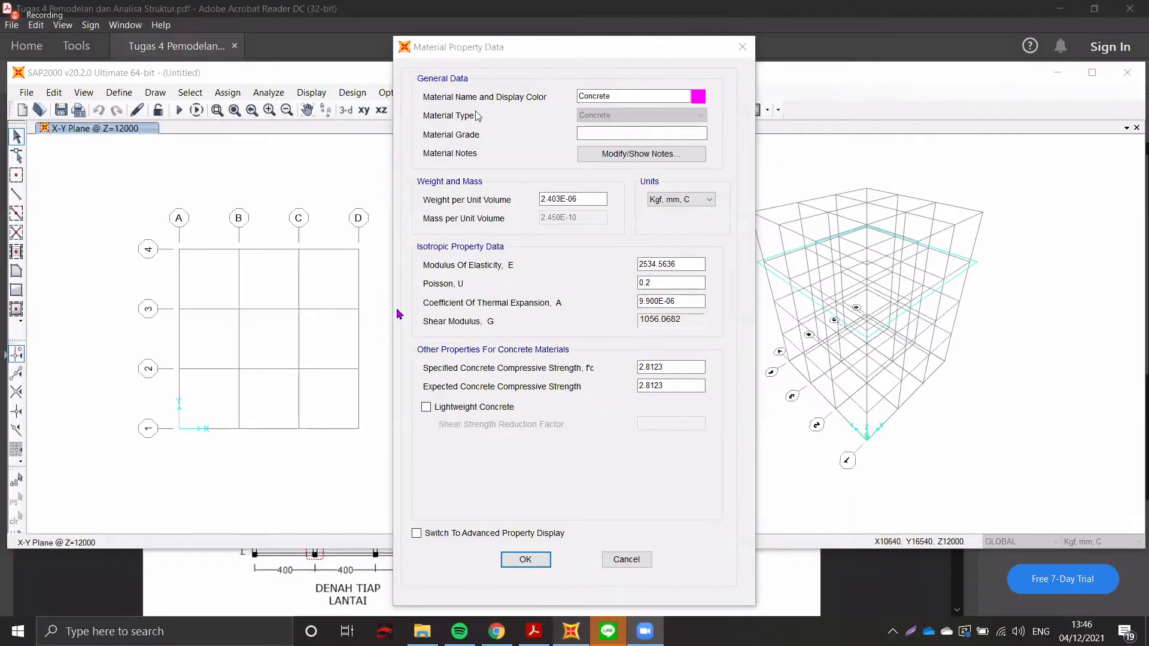
- Switch to the assignment PDF in Acrobat Reader and look up the concrete strength fc' in the building description
click(279, 146)
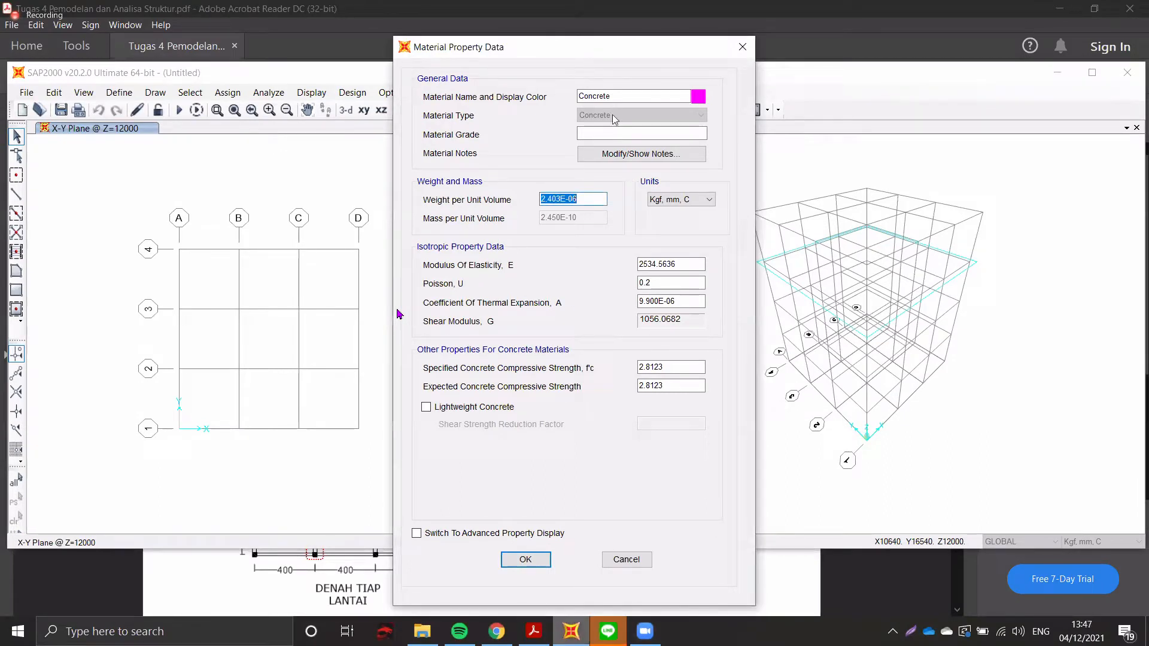
drag(507, 53, 495, 47)
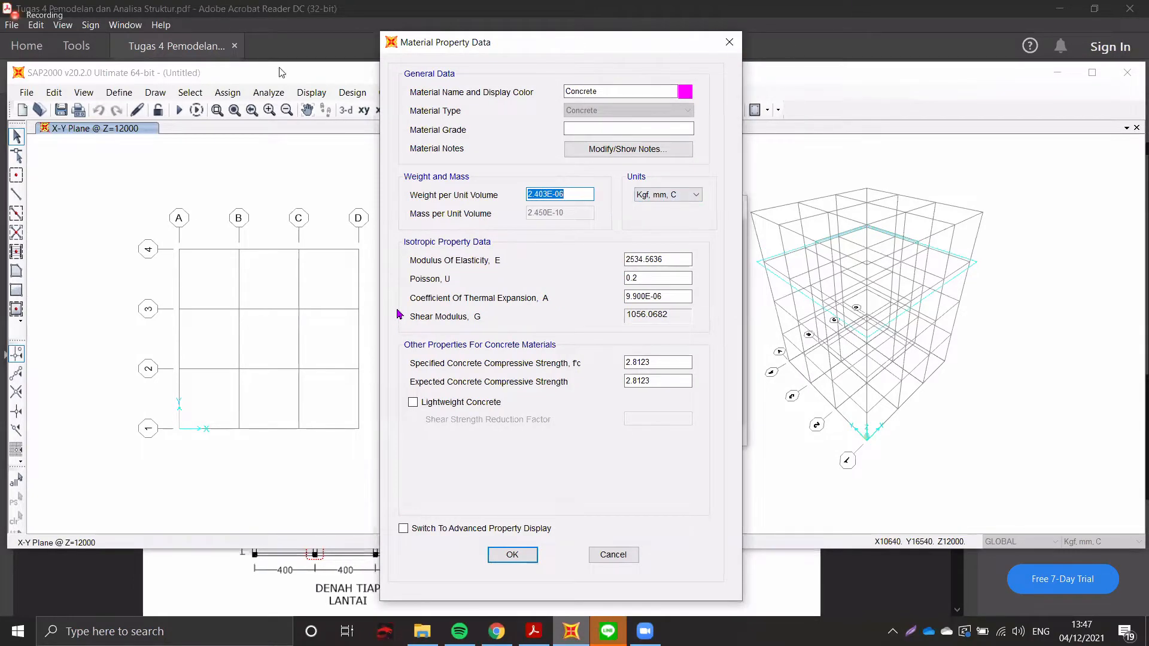
click(244, 5)
drag(417, 238, 533, 261)
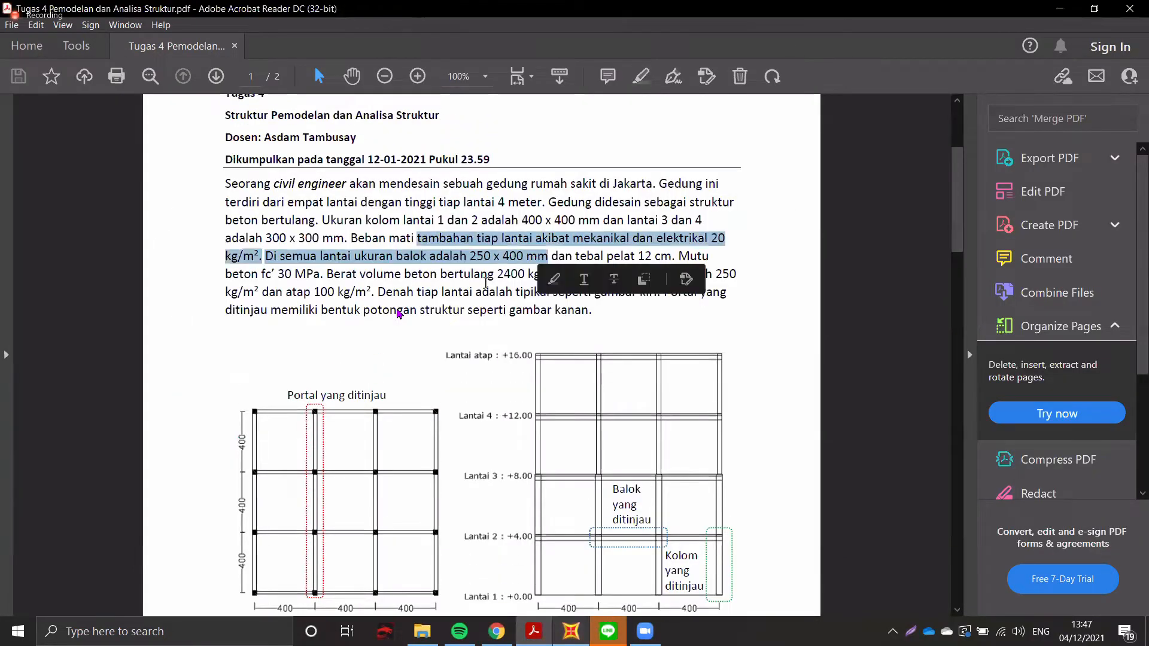
click(729, 274)
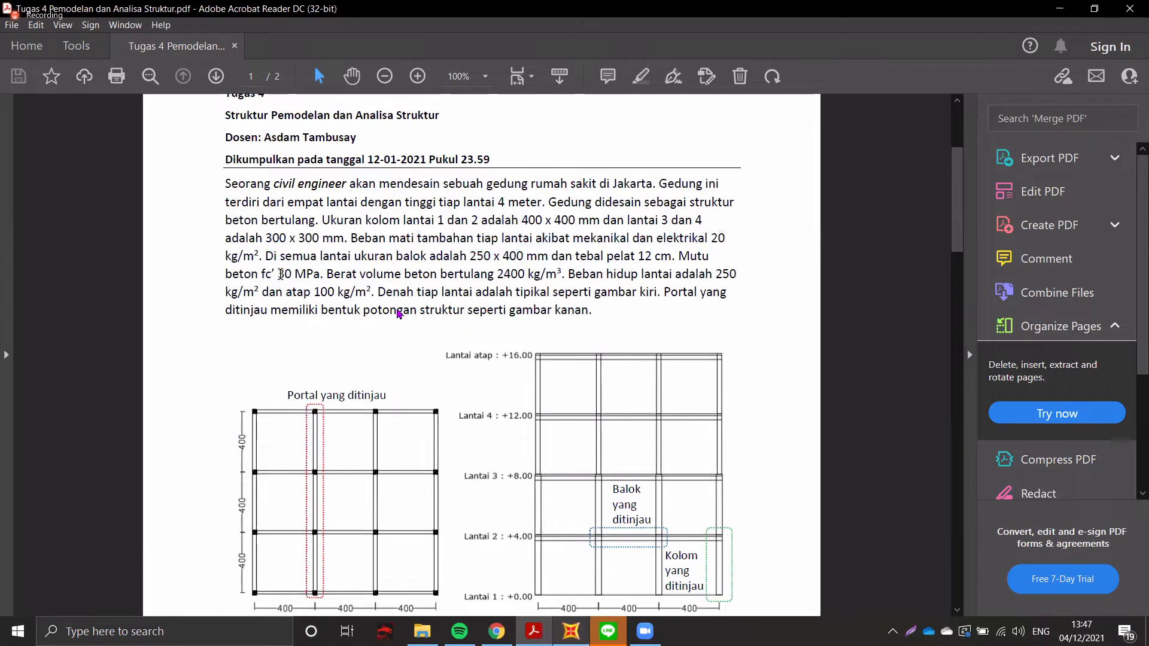
drag(279, 274, 322, 280)
click(318, 275)
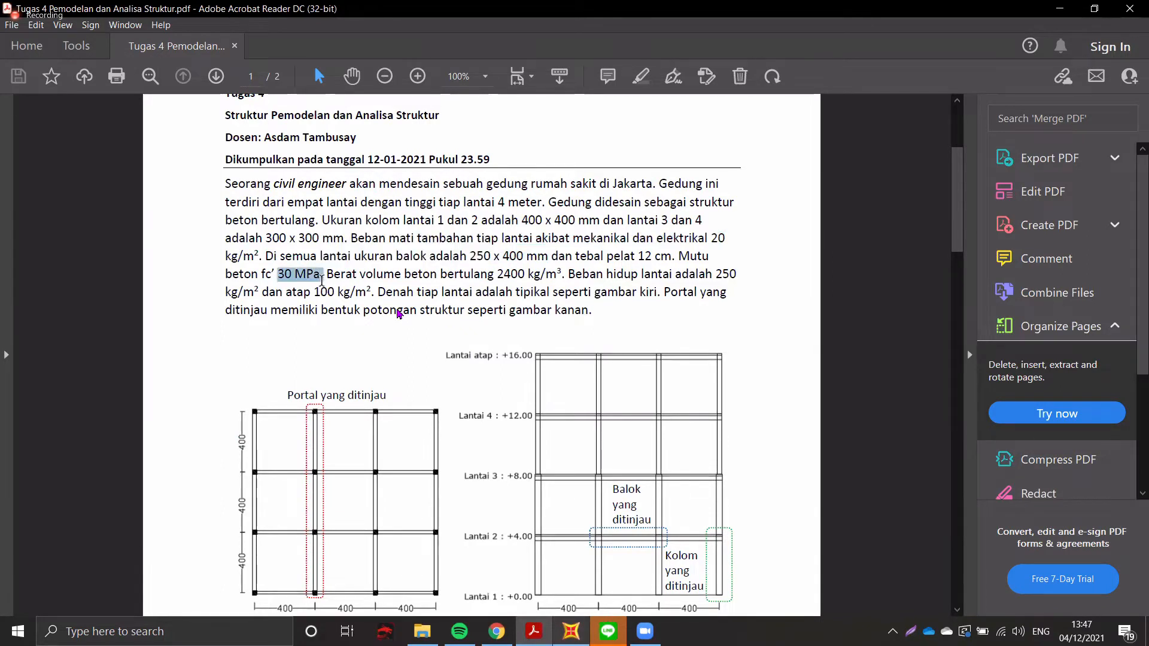
- Switch back to SAP2000 and change the concrete material's units to N, mm, C
click(294, 275)
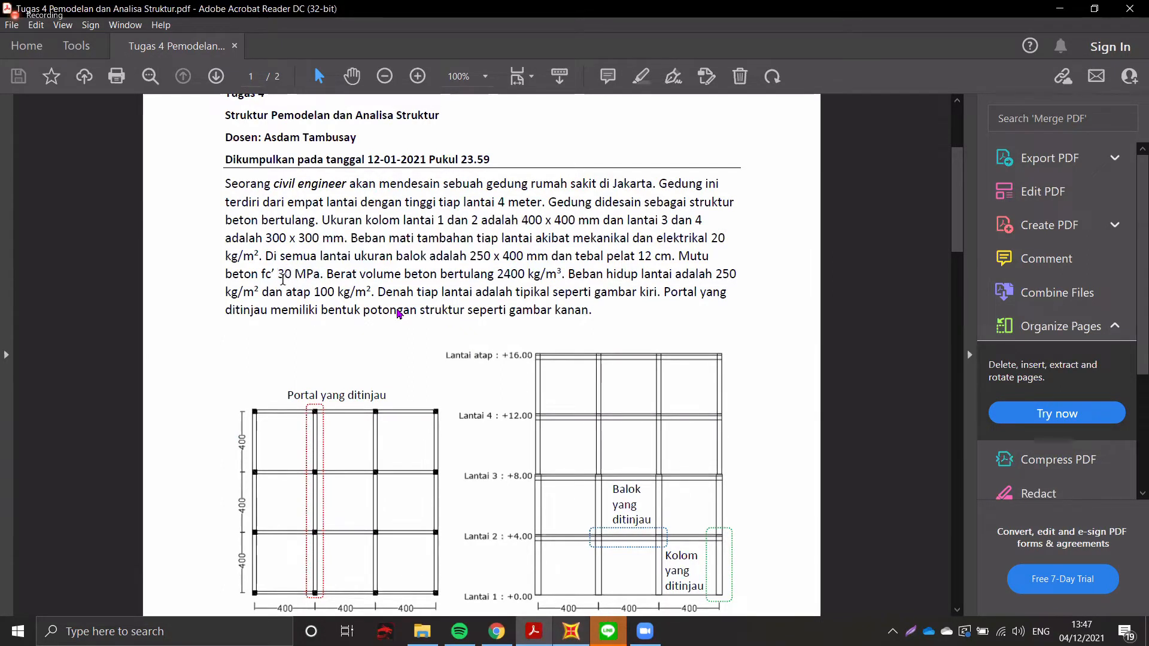
key(alt+Tab)
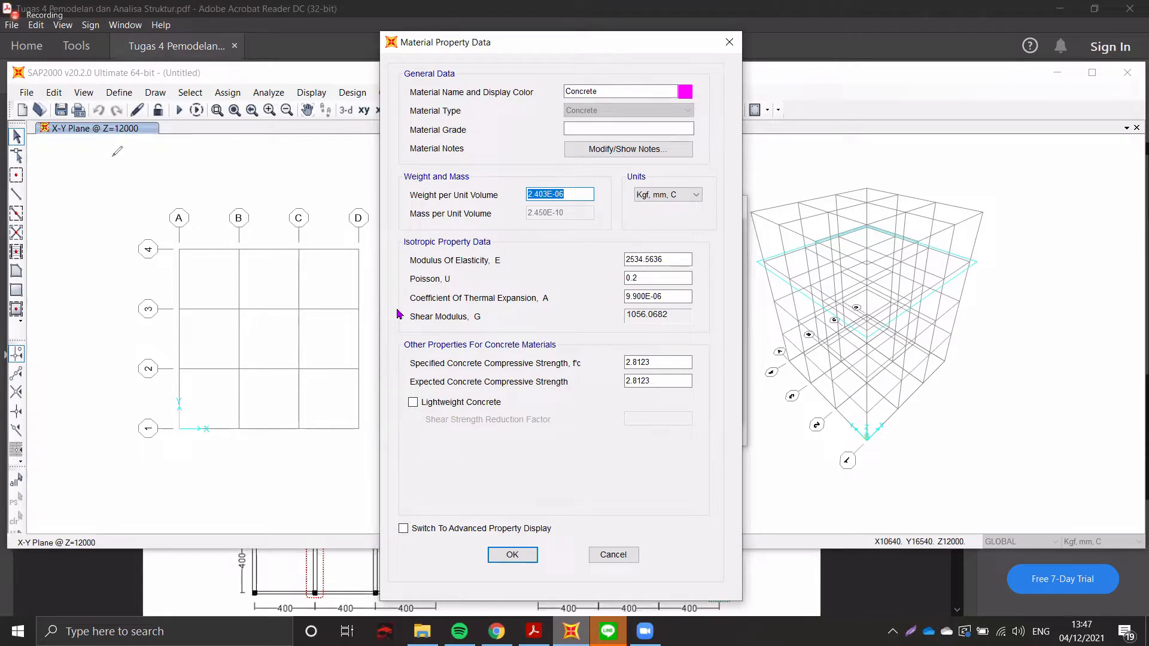
drag(129, 171, 185, 171)
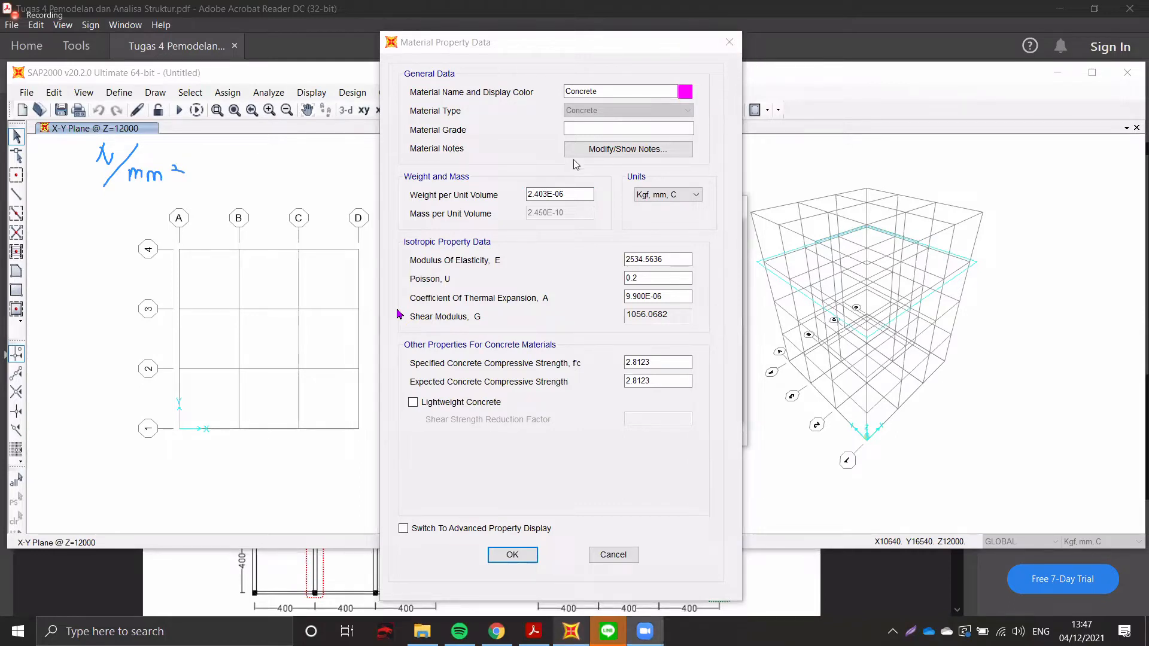
click(669, 197)
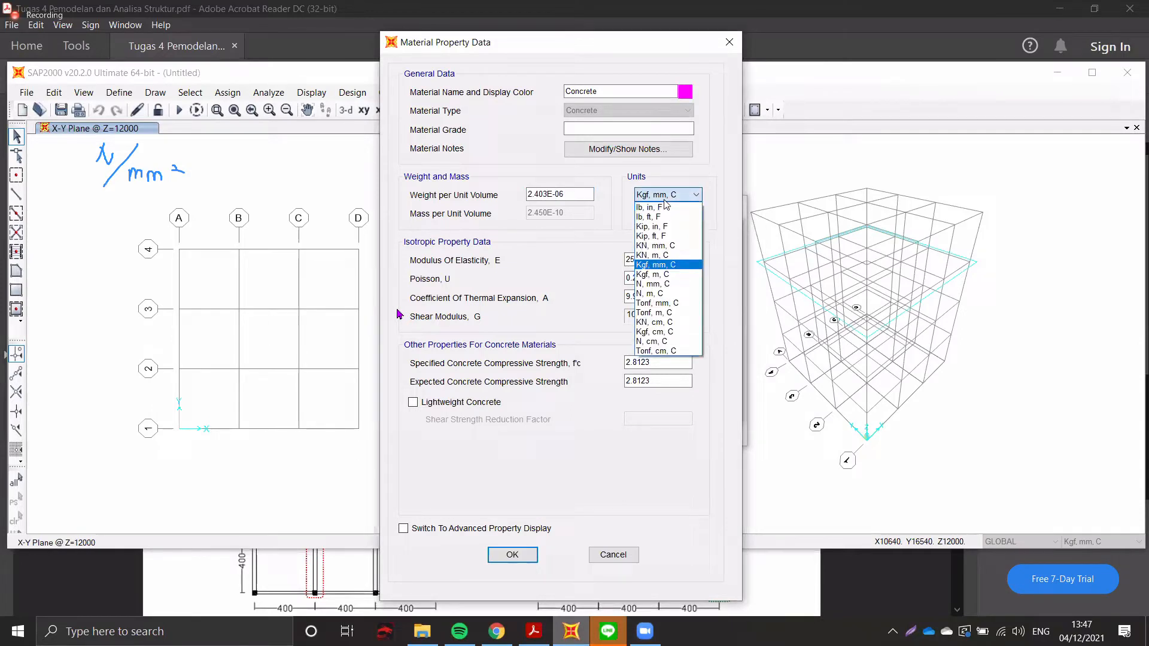
click(655, 285)
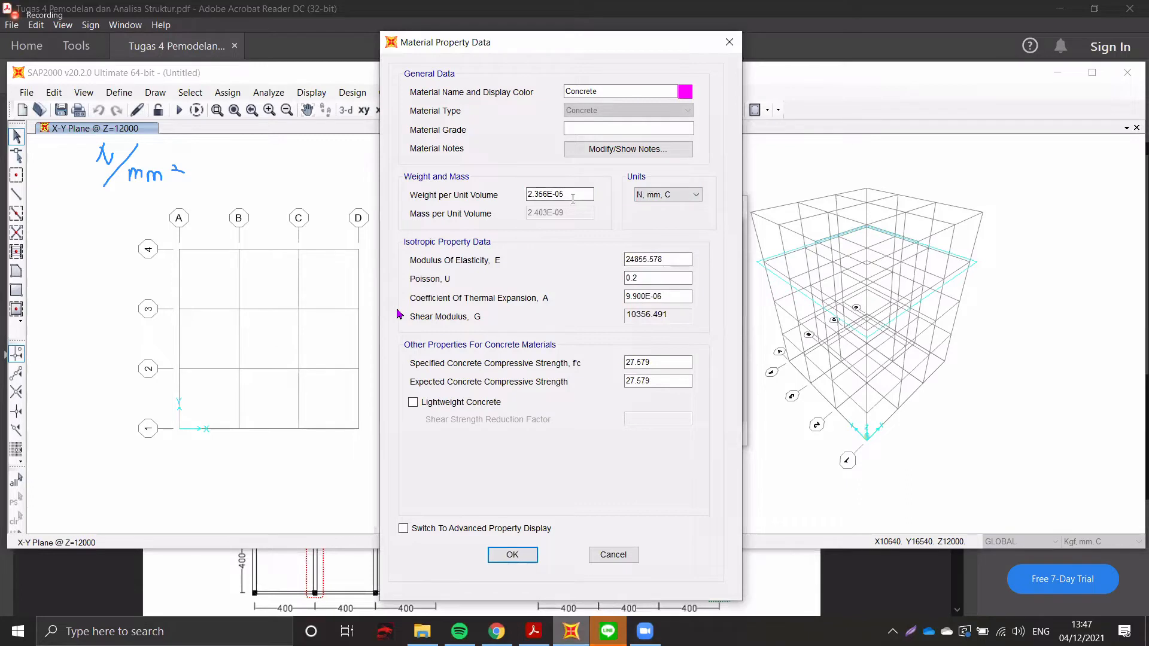
- Set both the specified concrete compressive strength f'c and the expected compressive strength to 30
double_click(572, 198)
click(574, 197)
double_click(669, 362)
text(30)
key(Tab)
text(30)
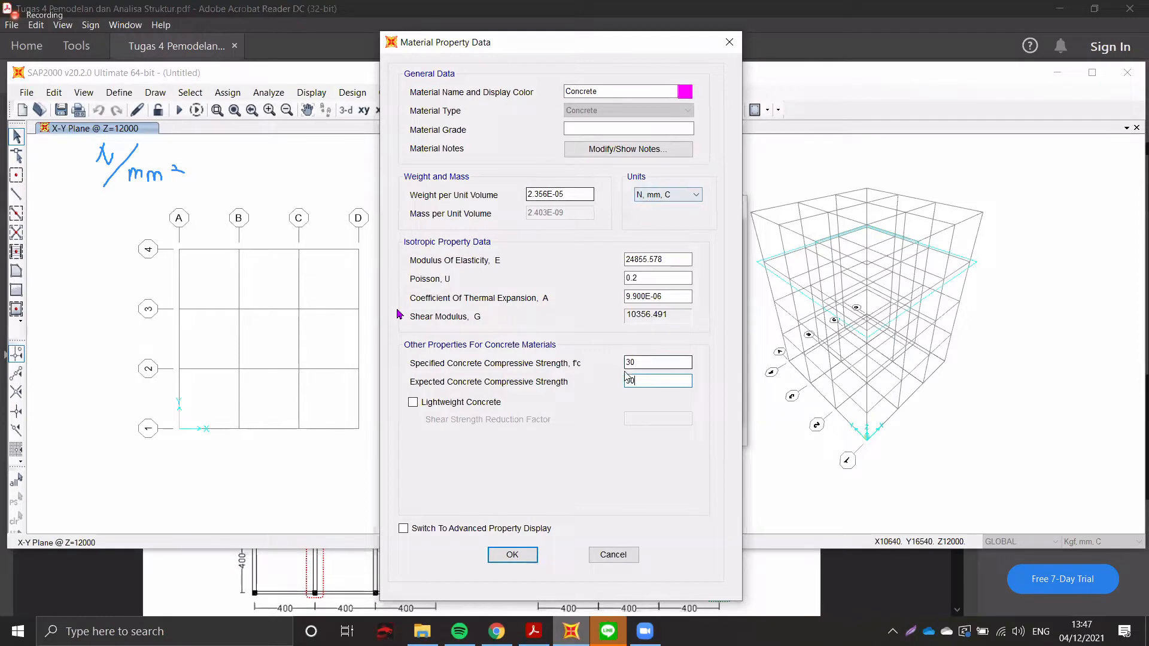
- Look up the concrete unit weight in the assignment PDF and, in SAP2000, set the weight per unit volume to 2400 in Kgf, m, C units
click(666, 194)
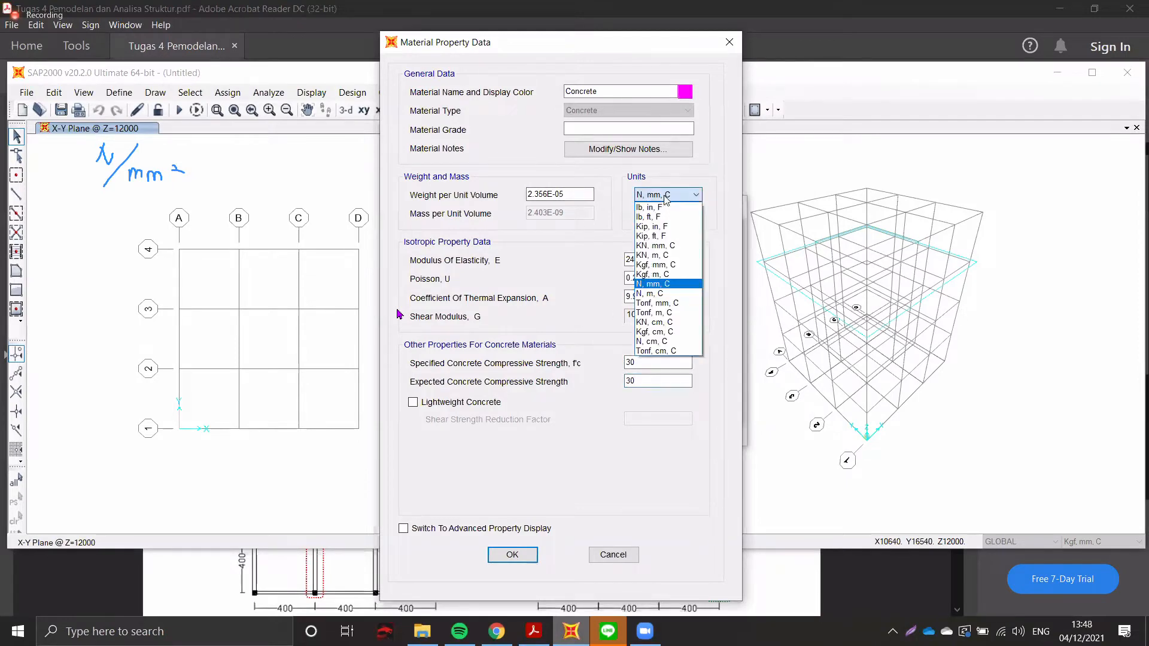
click(346, 31)
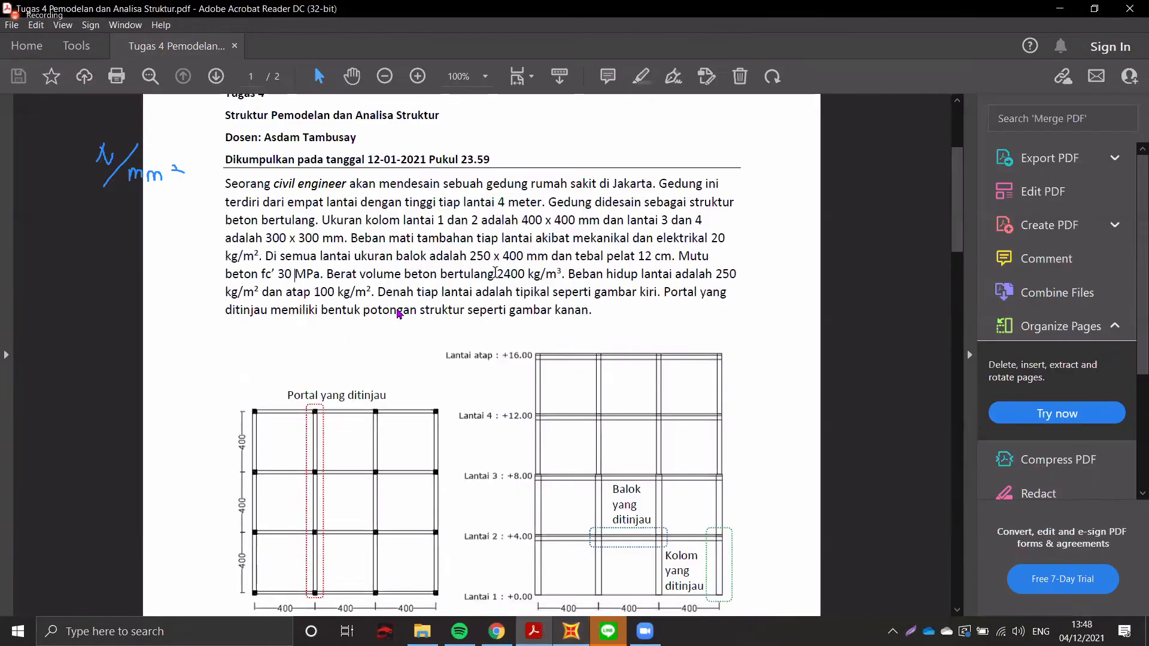
drag(497, 274, 561, 274)
click(600, 287)
click(571, 631)
click(681, 196)
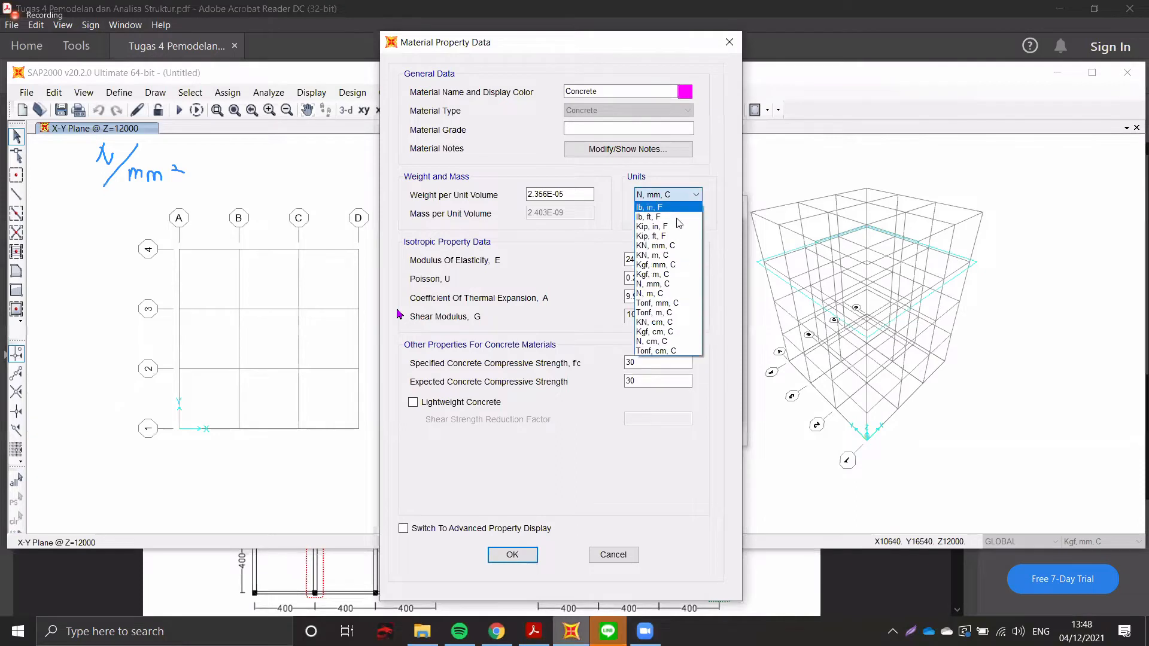
click(657, 274)
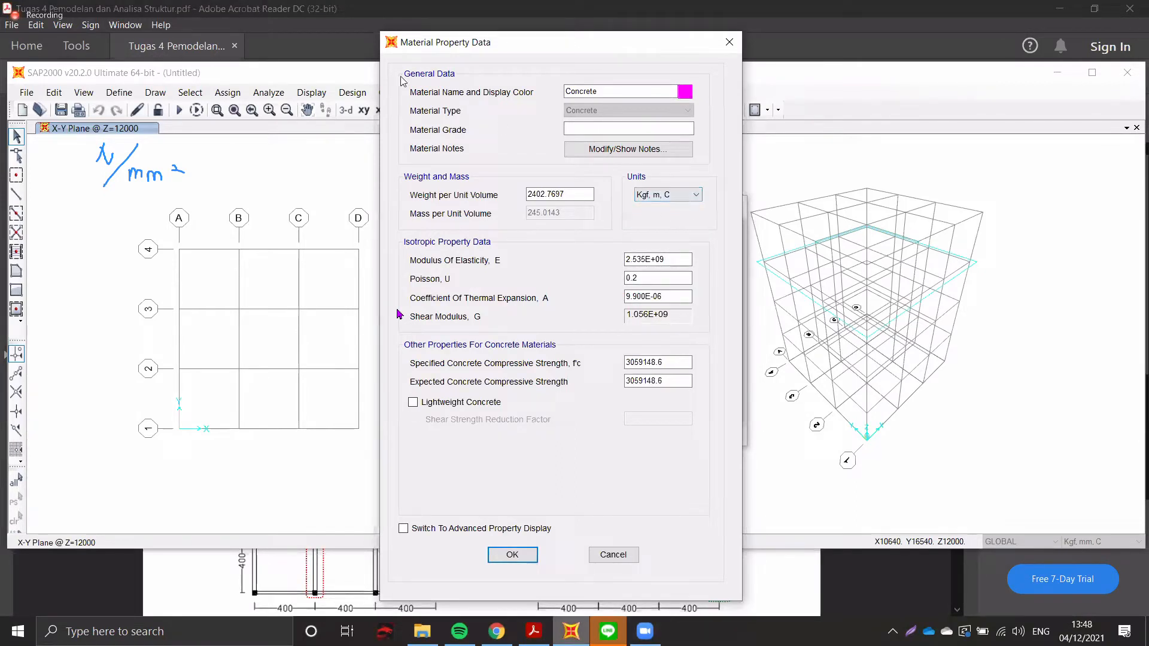
drag(565, 194, 496, 199)
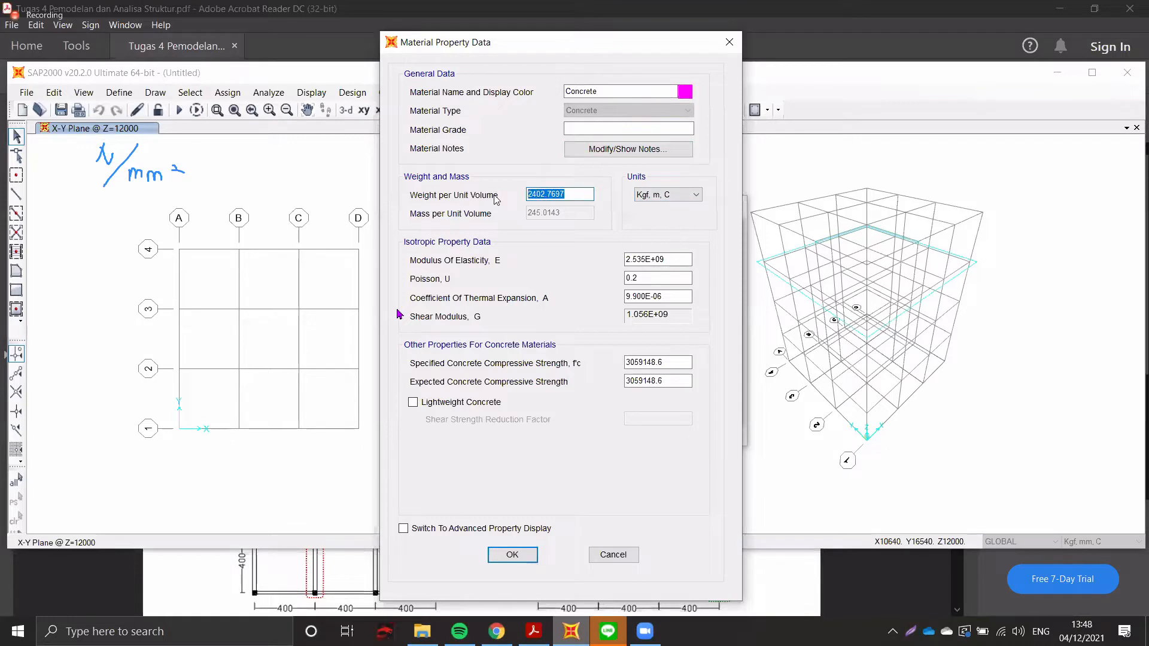
text(2400)
- Return the concrete material's units to N, mm, C
click(651, 196)
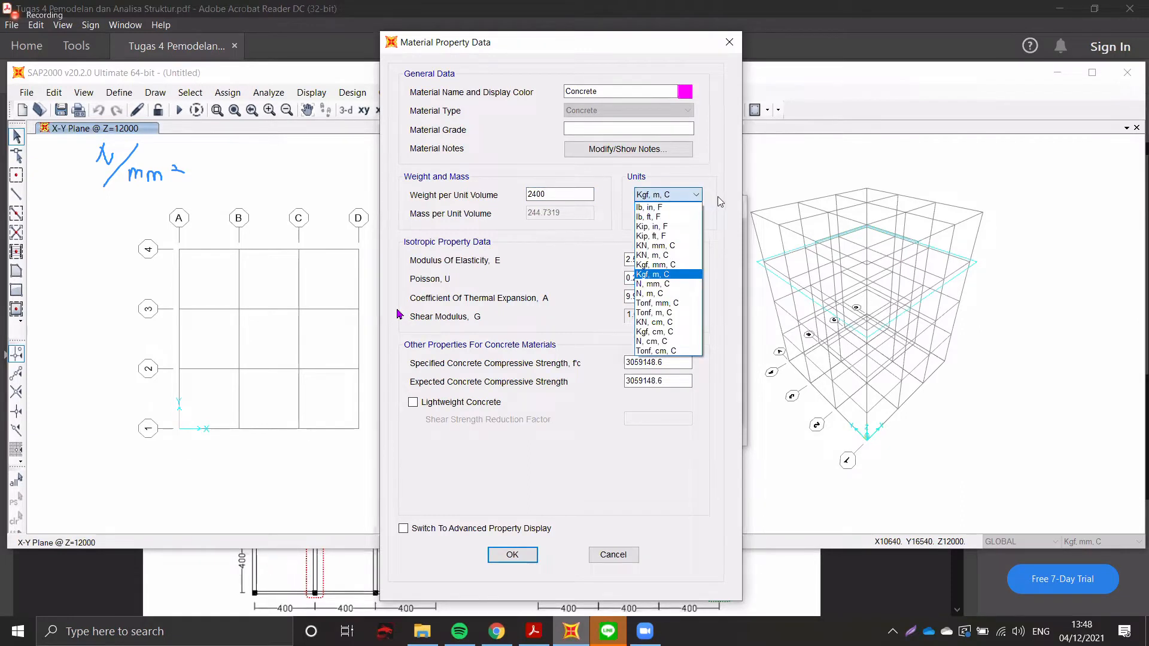
click(684, 198)
click(684, 197)
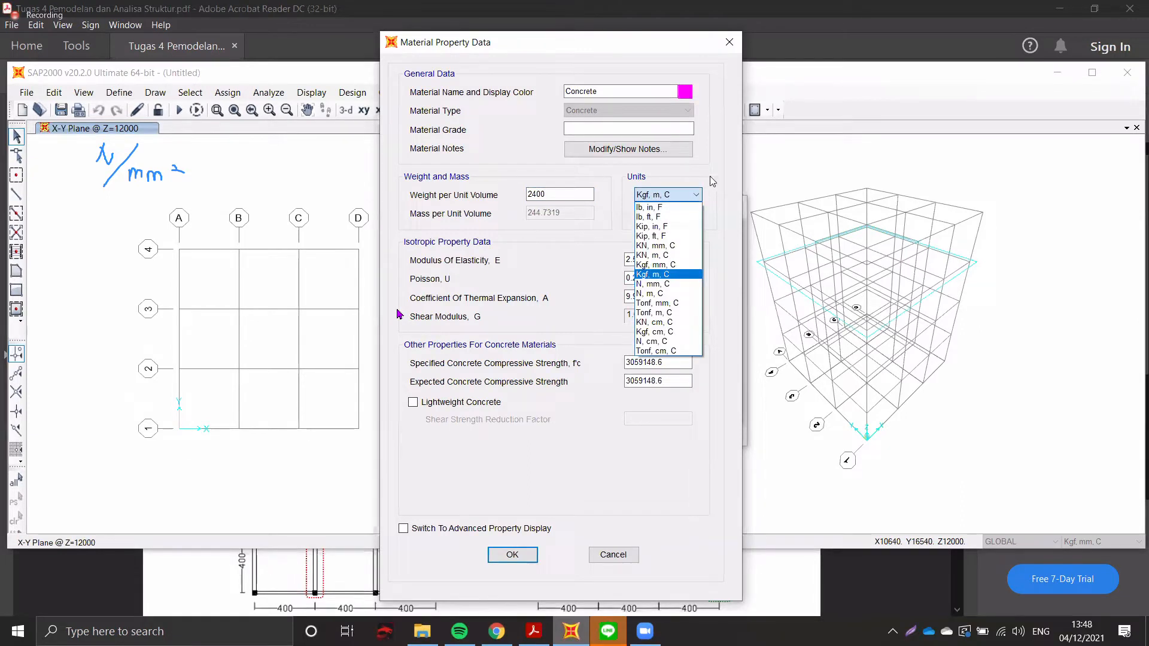
click(680, 285)
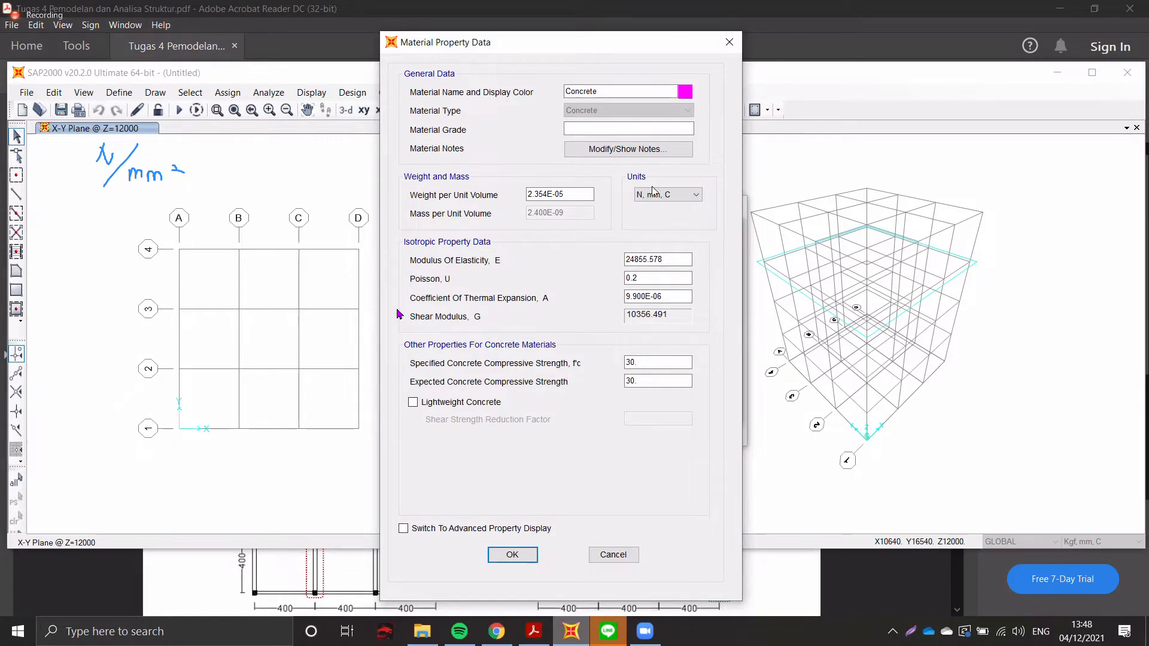
click(496, 44)
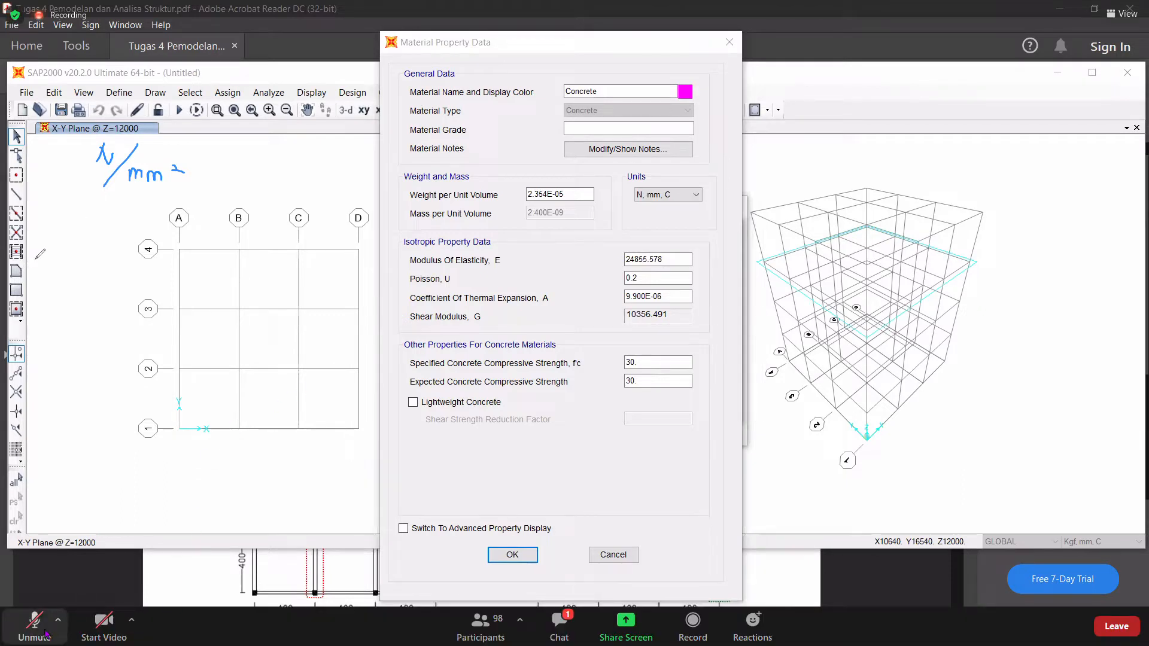
- Handwrite the elastic modulus formula 4700√F'c as an on-screen annotation over the plan view
mouse_move(47, 246)
mouse_down()
mouse_move(47, 256)
mouse_move(56, 214)
mouse_move(79, 242)
mouse_move(114, 235)
mouse_up()
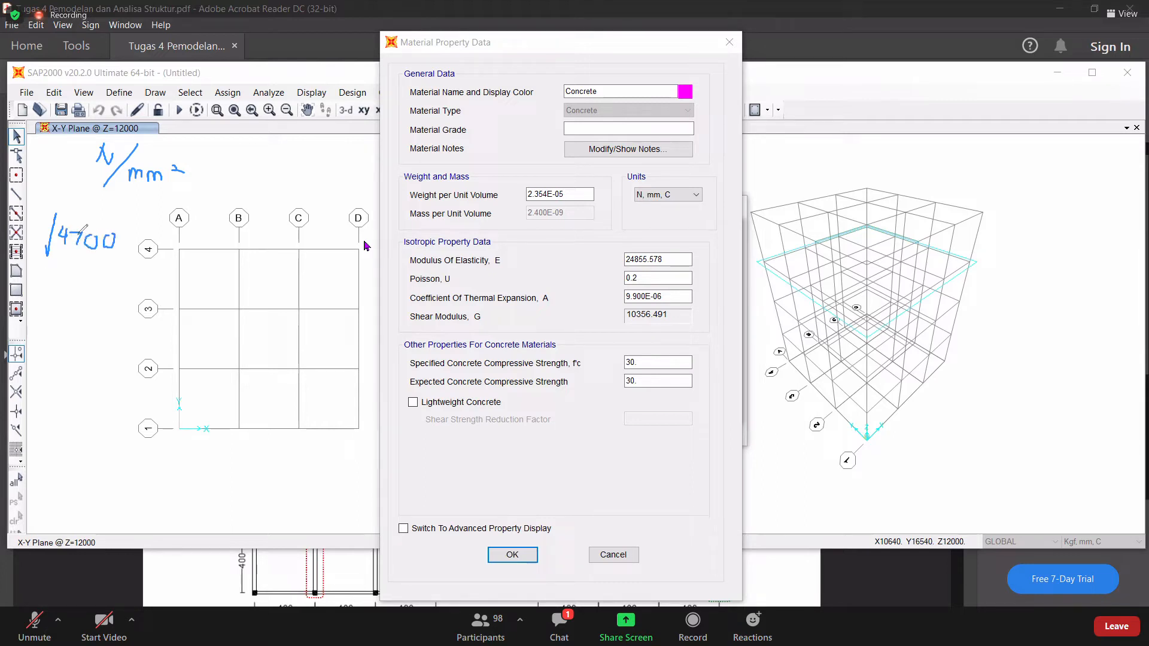
drag(74, 226, 78, 235)
mouse_move(78, 226)
mouse_down()
mouse_move(79, 250)
mouse_move(146, 242)
mouse_move(215, 214)
mouse_up()
drag(199, 229, 200, 248)
mouse_move(200, 231)
mouse_down()
mouse_move(227, 242)
mouse_move(237, 218)
mouse_up()
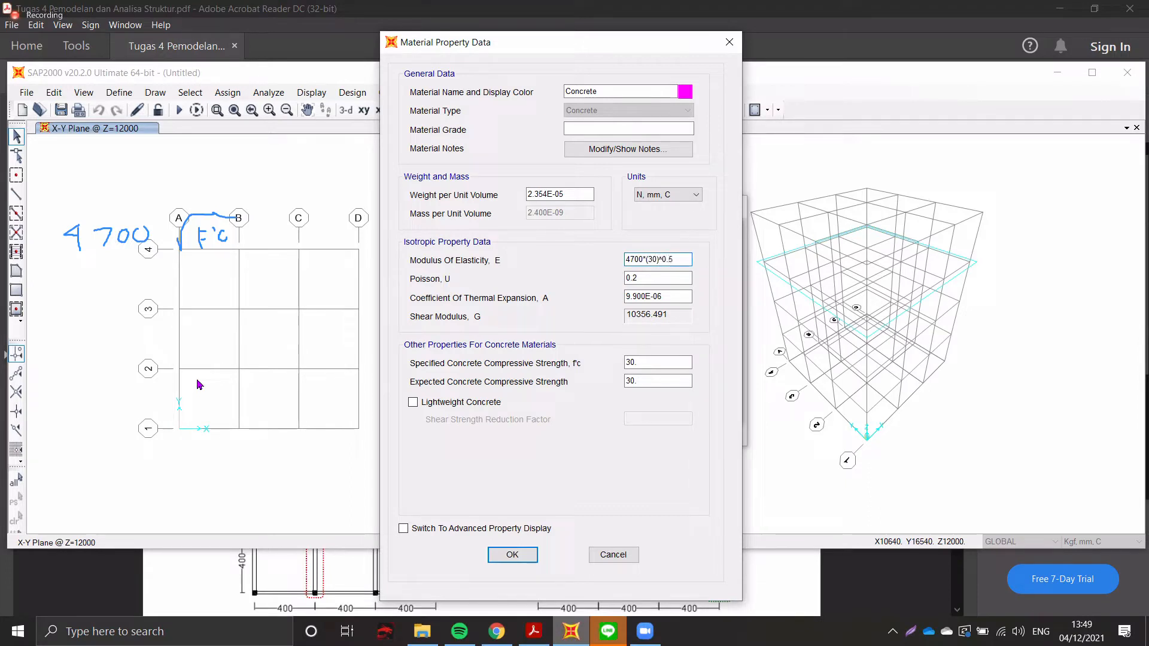
- Set the concrete's modulus of elasticity with the formula 4700*(30)^0.5
click(675, 279)
click(659, 261)
drag(625, 260, 693, 260)
click(670, 258)
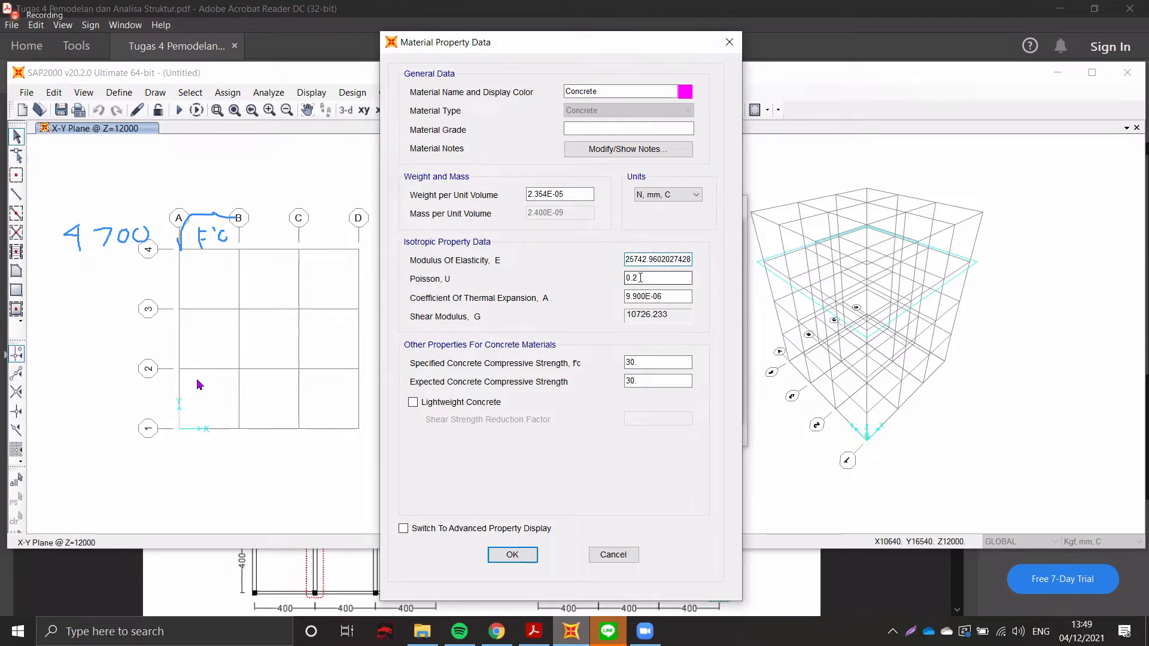
click(675, 296)
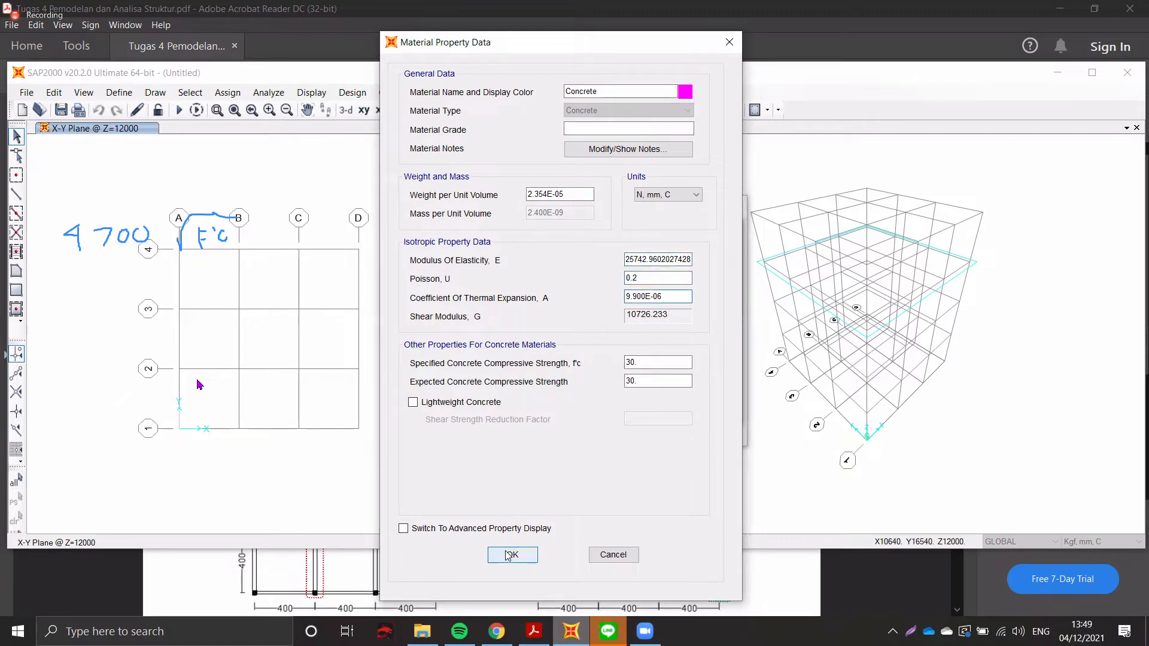
- Rename the concrete material as F'C 30 MPa and accept its property data
double_click(648, 90)
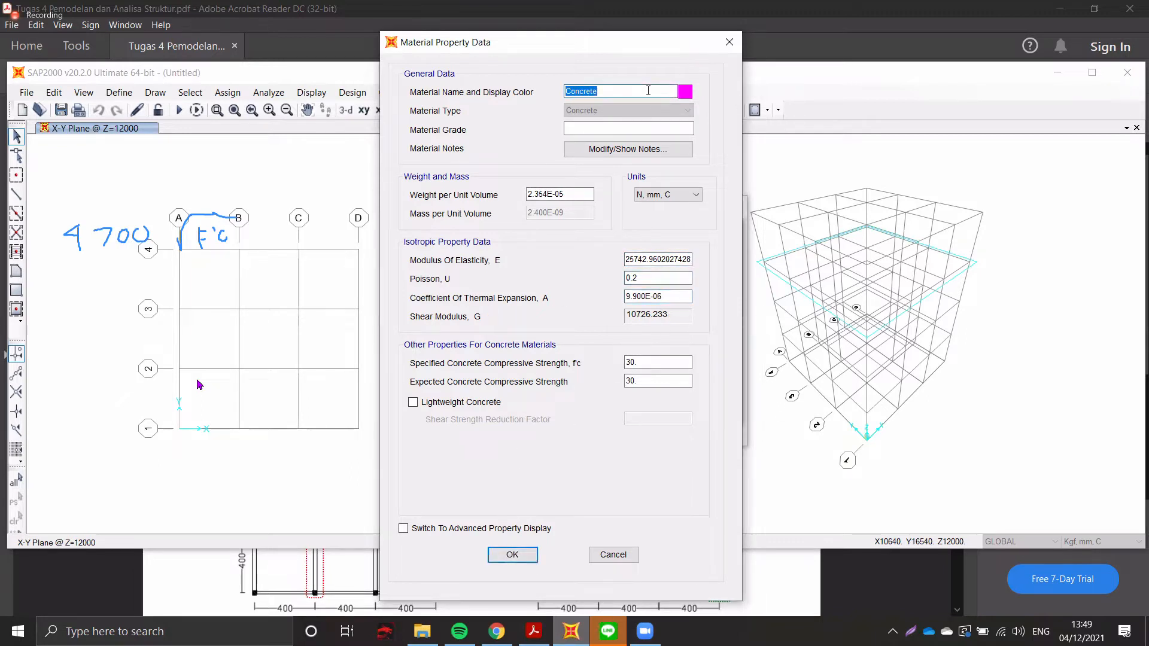
text(F'C 30 MPa)
click(512, 555)
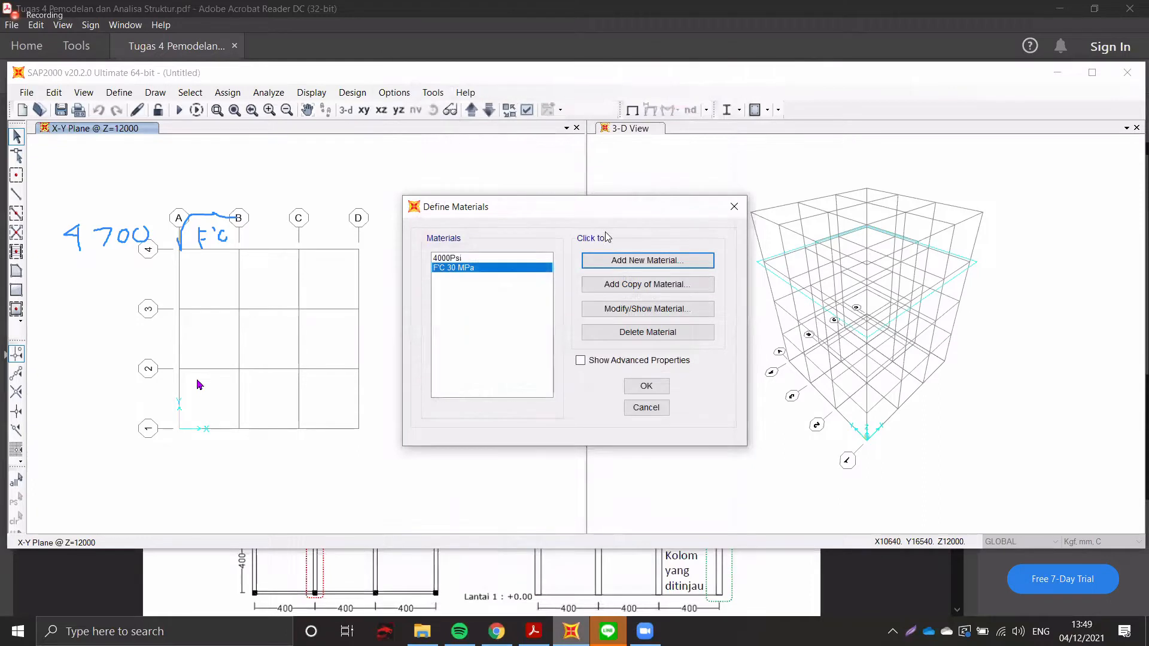
- Delete the default 4000Psi material from the materials list
click(510, 260)
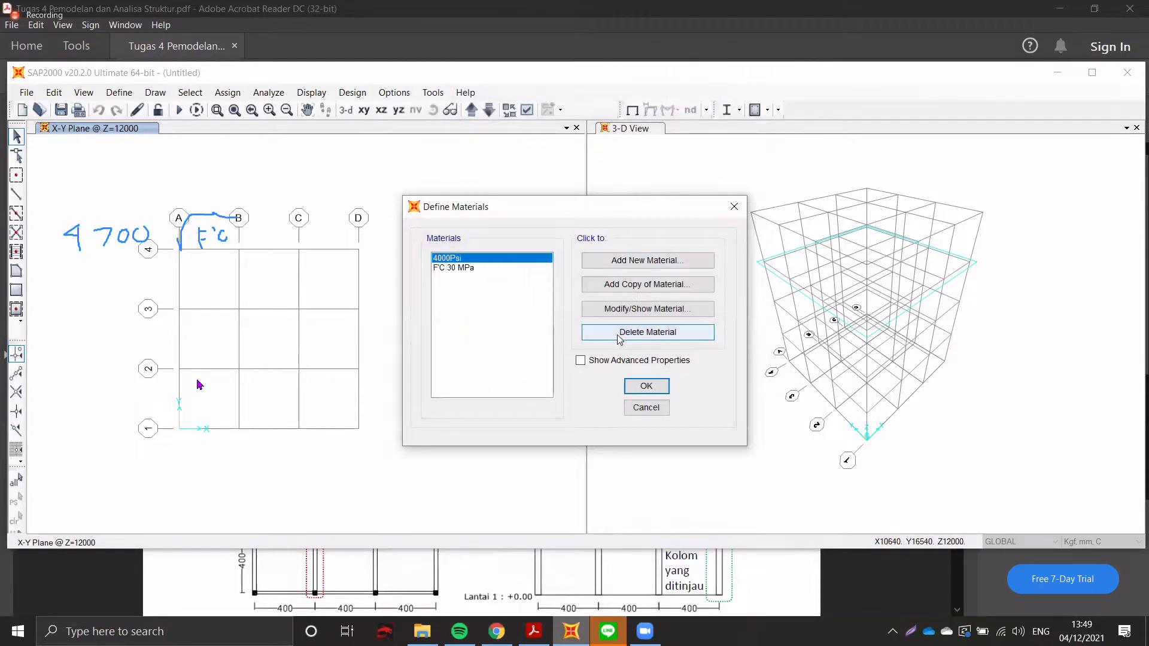
click(622, 332)
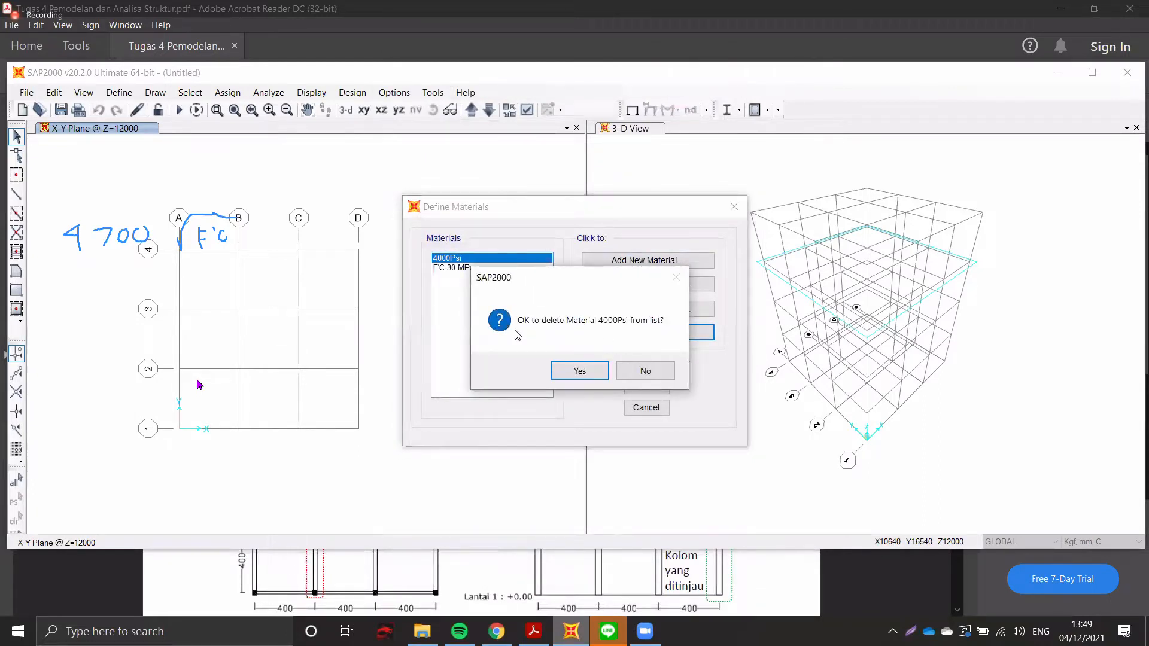
click(592, 375)
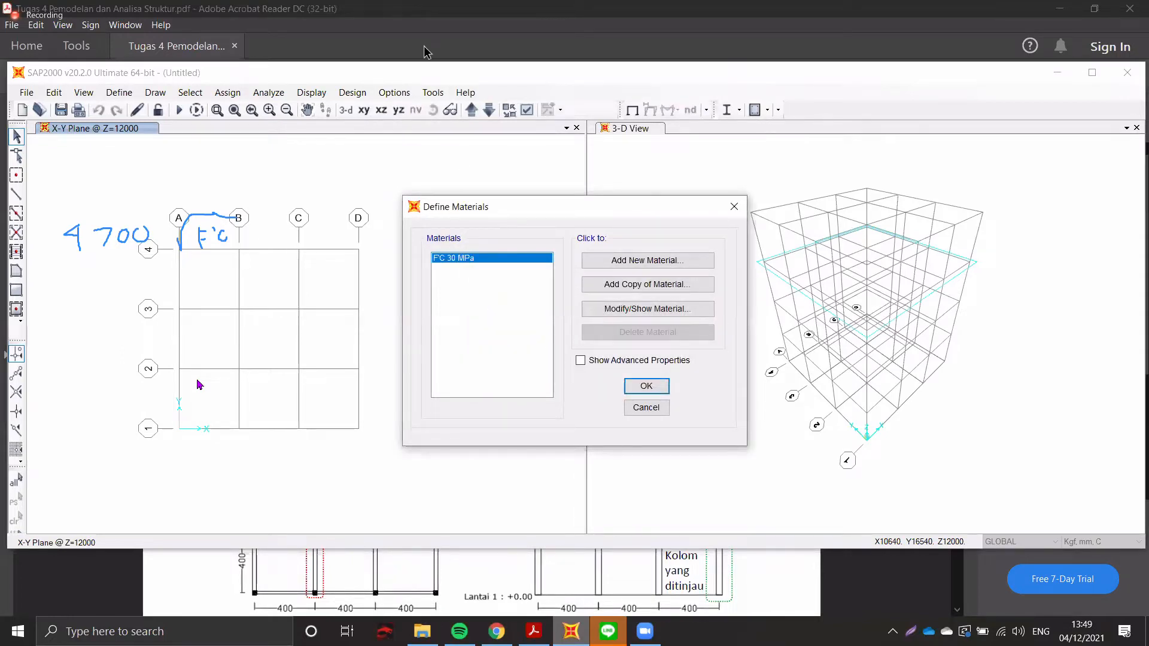
- Switch to the assignment PDF in Acrobat Reader and review the building description and the plan and portal drawings
click(374, 25)
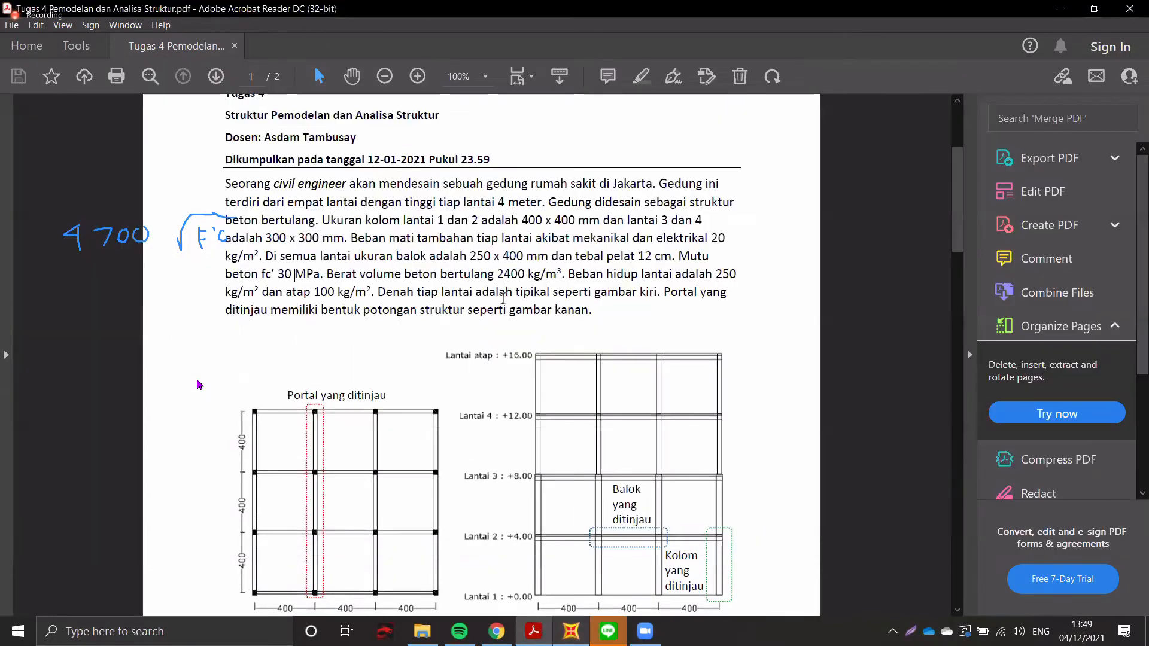
scroll(506, 287, up, 3)
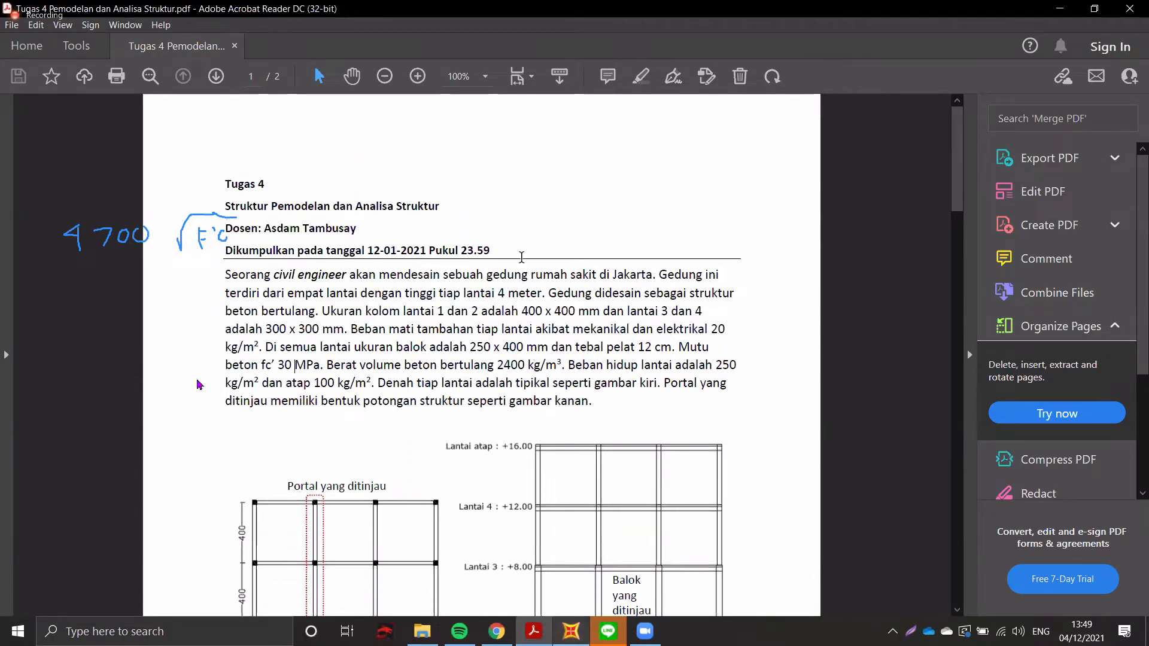
scroll(521, 257, down, 3)
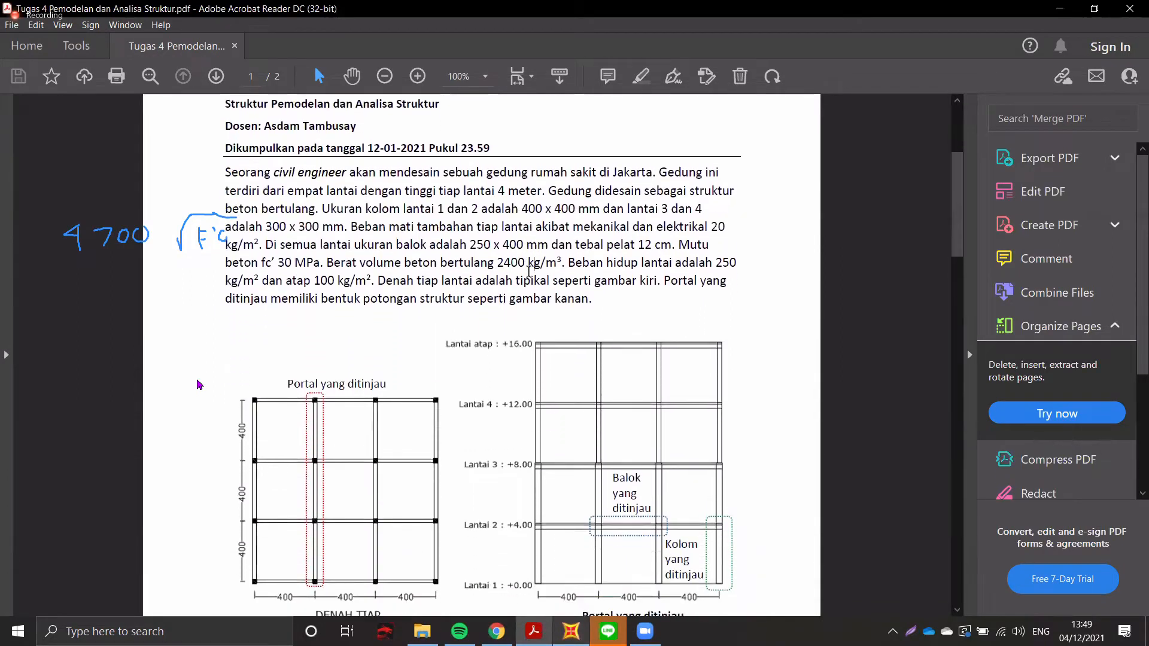
scroll(486, 203, up, 2)
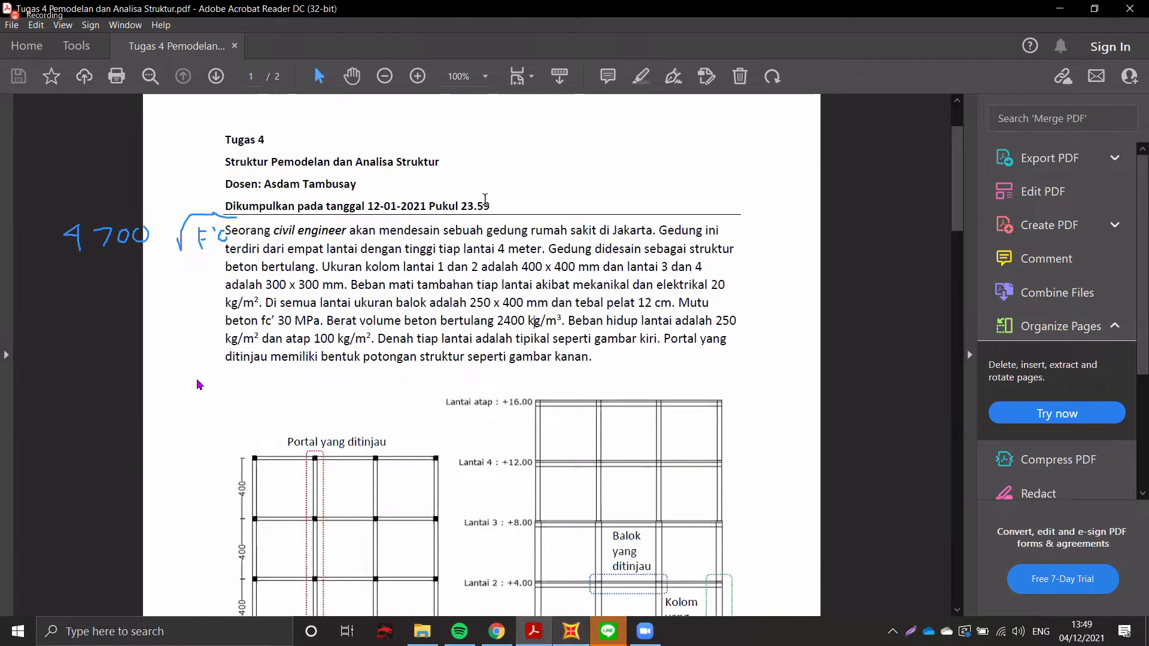
scroll(485, 200, down, 2)
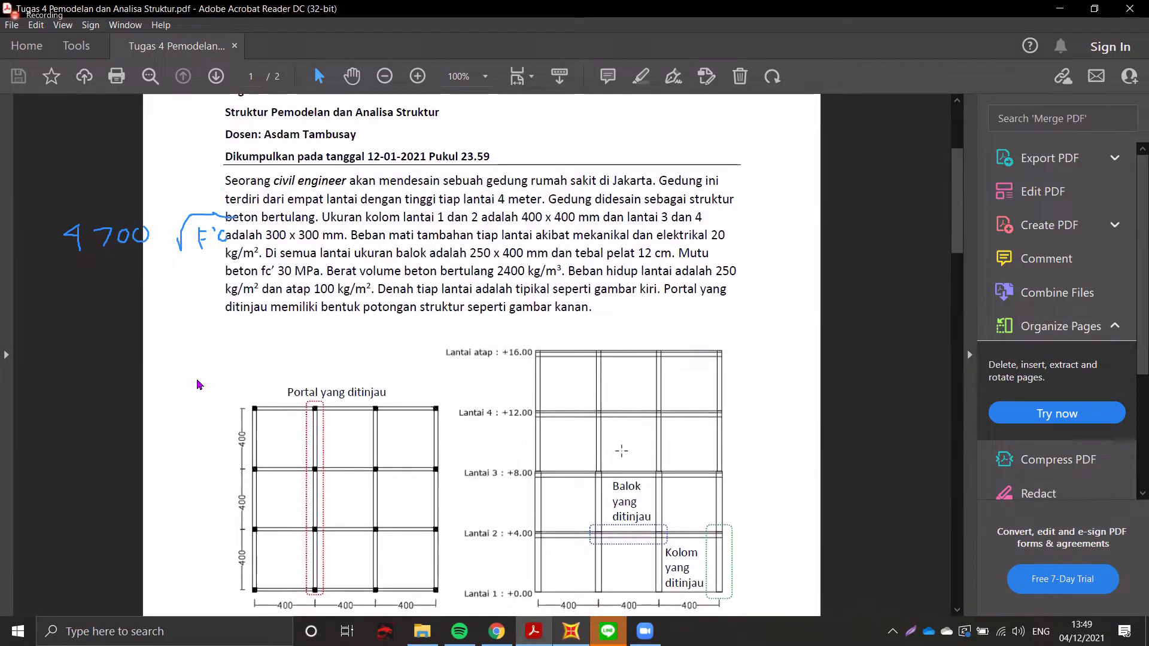
scroll(622, 450, down, 5)
scroll(476, 258, up, 5)
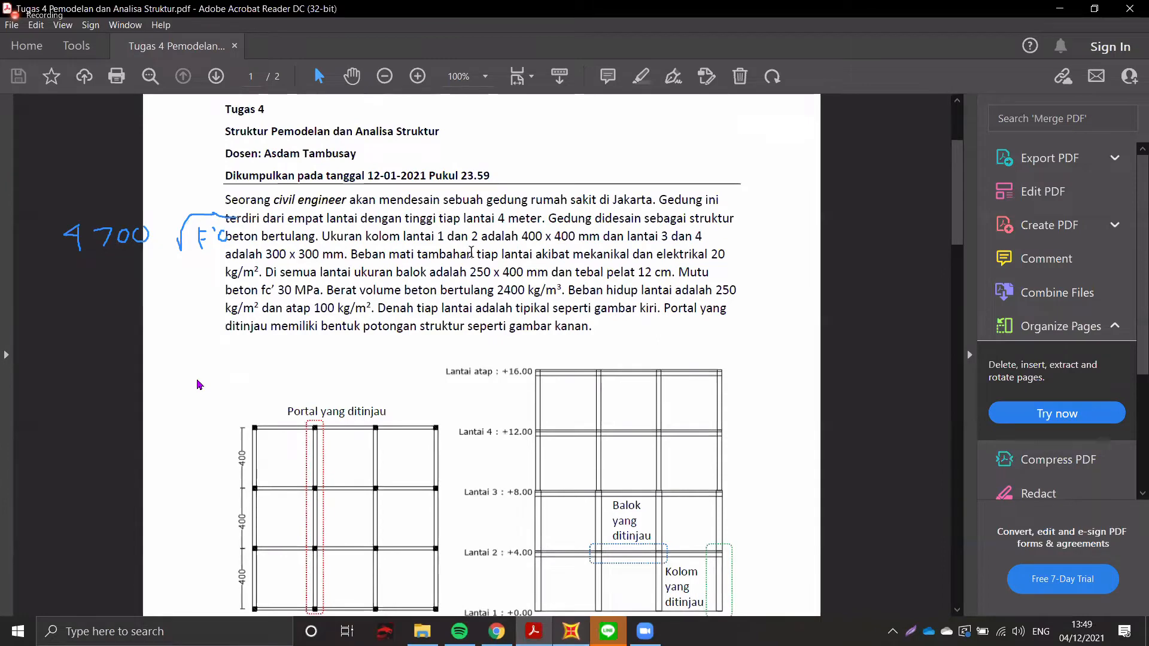
- Switch to SAP2000, accept the material definitions and start adding a new frame section property
click(566, 629)
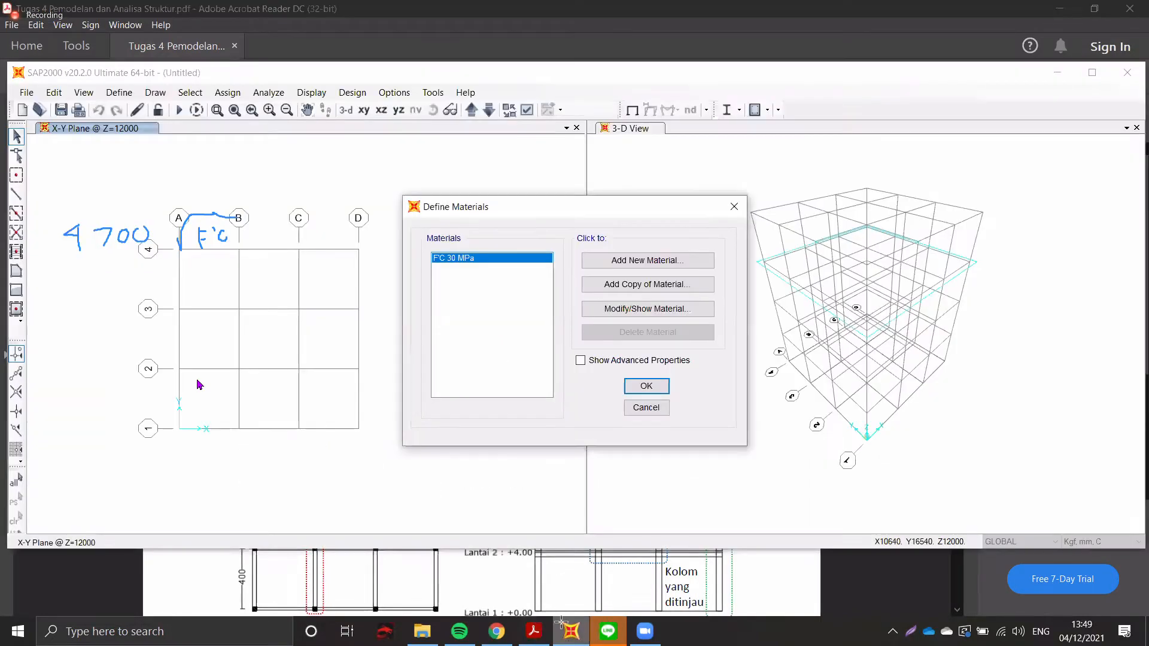
click(646, 386)
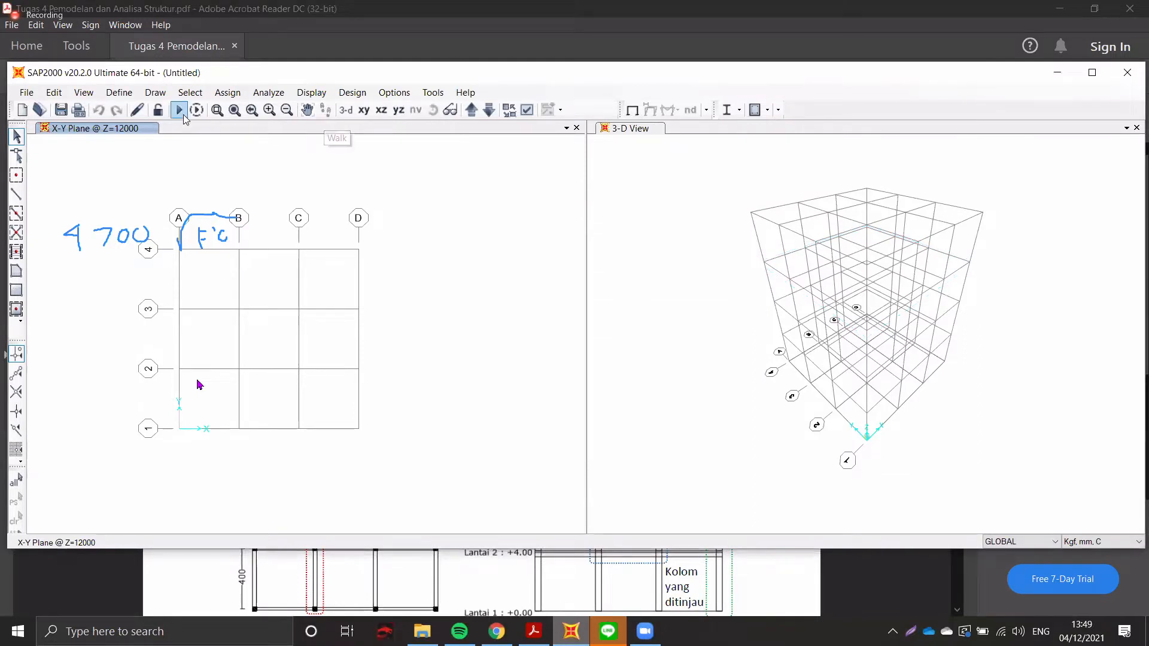
click(127, 94)
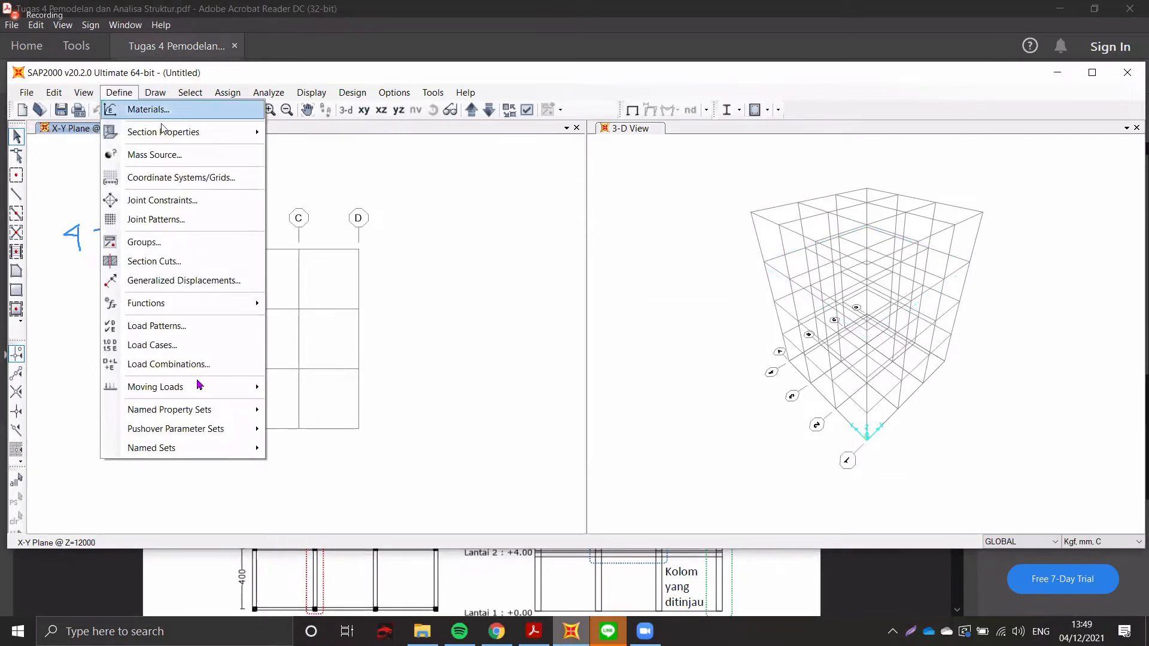
mouse_move(164, 131)
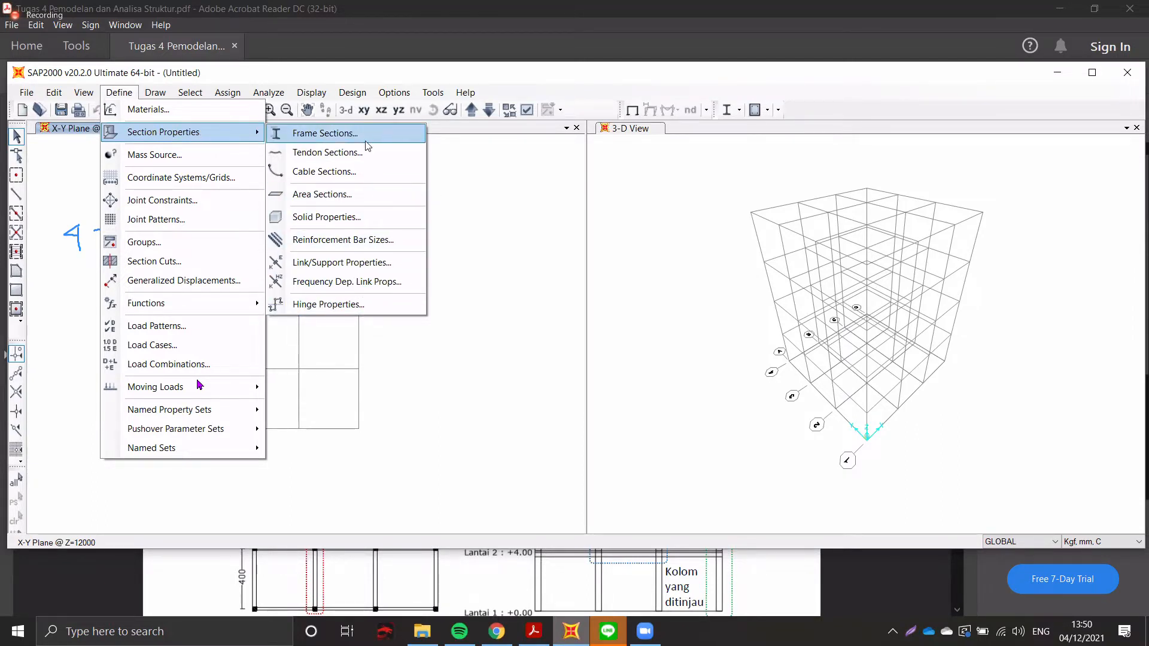
click(313, 133)
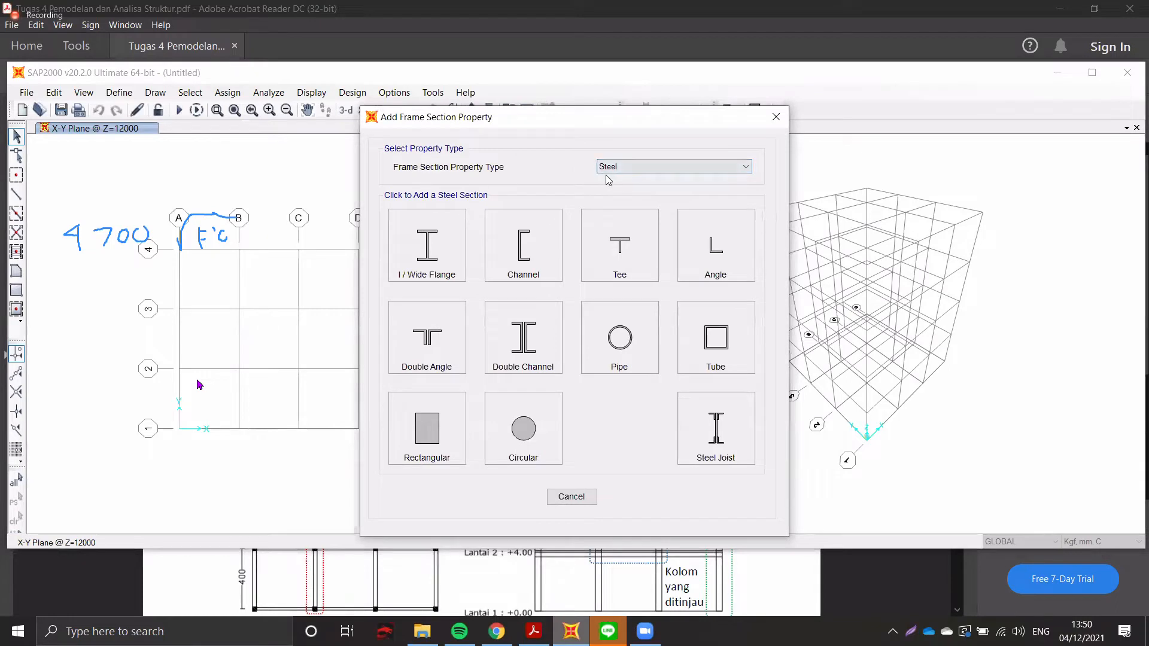
- Set the frame section property type to Concrete and choose a rectangular section
click(618, 168)
click(626, 166)
click(624, 162)
click(573, 164)
click(605, 168)
click(583, 168)
click(662, 169)
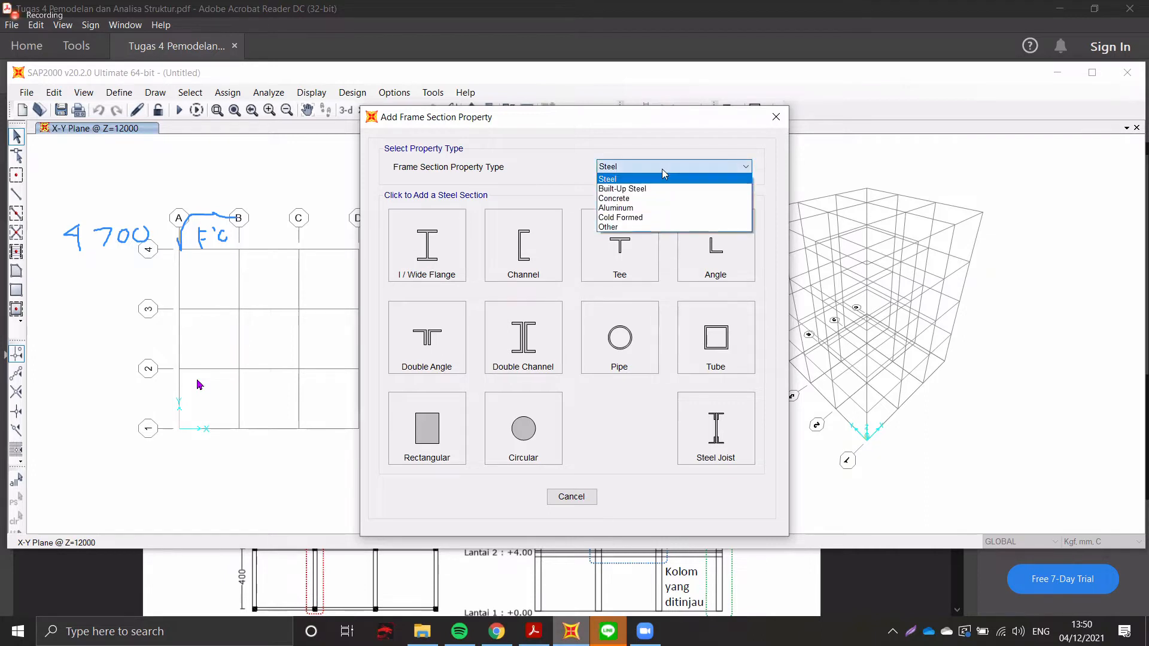
click(623, 199)
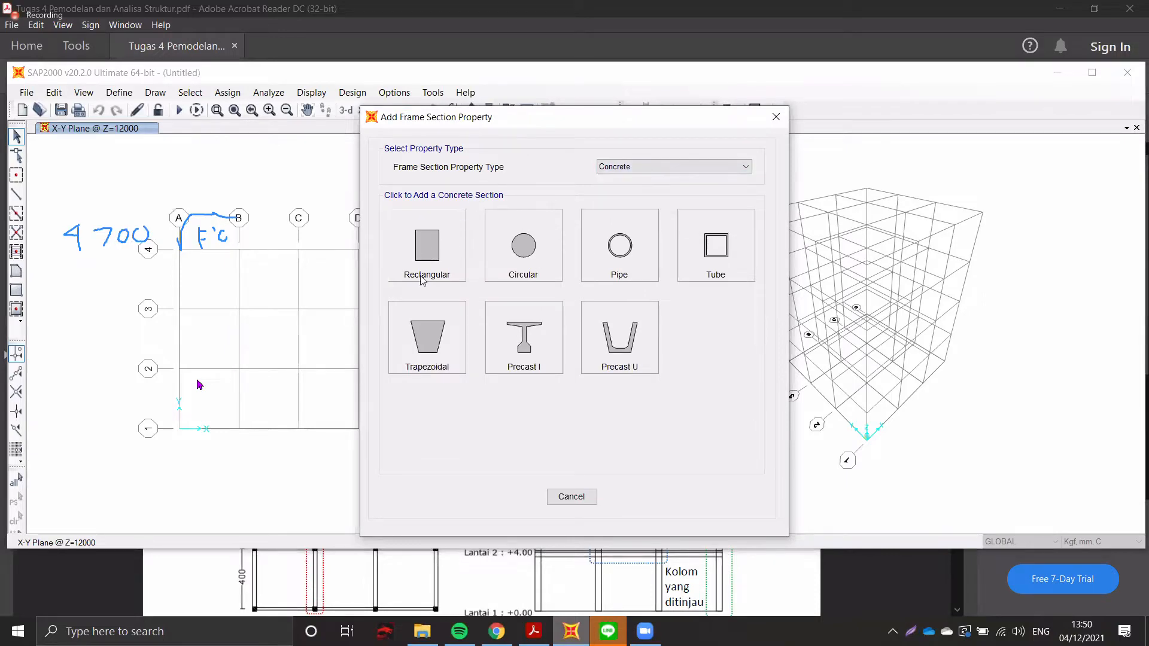
click(431, 249)
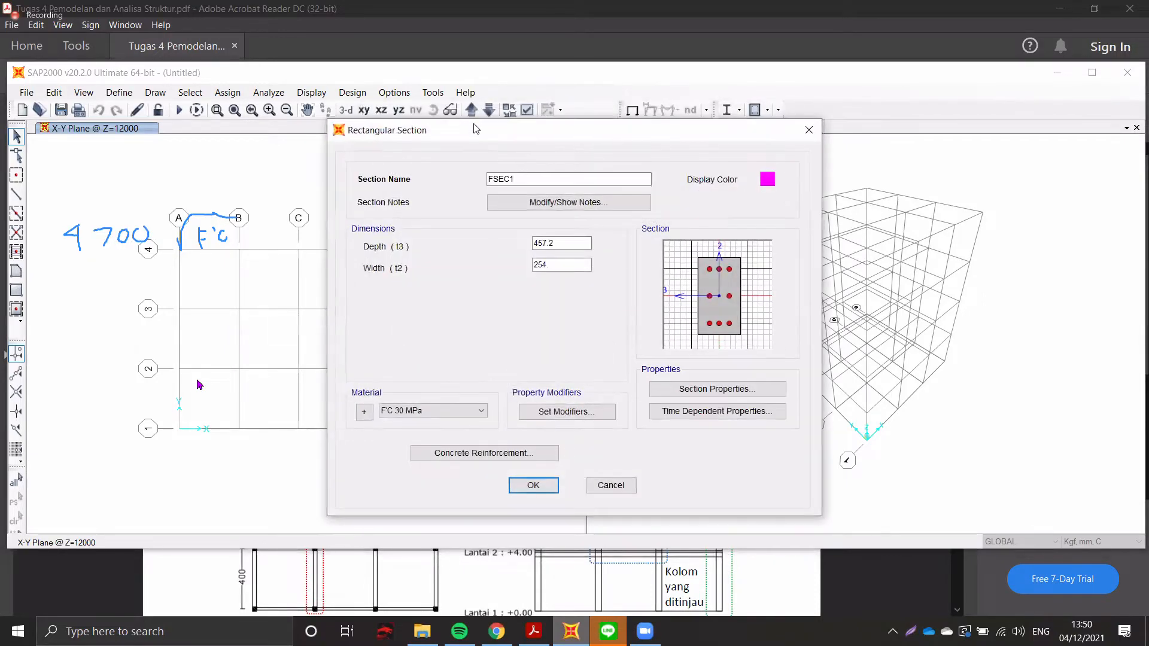
- Name the section Kolom 400 x 400, checking the column size for floors 1 and 2 in the assignment PDF
double_click(566, 179)
text(Kolom)
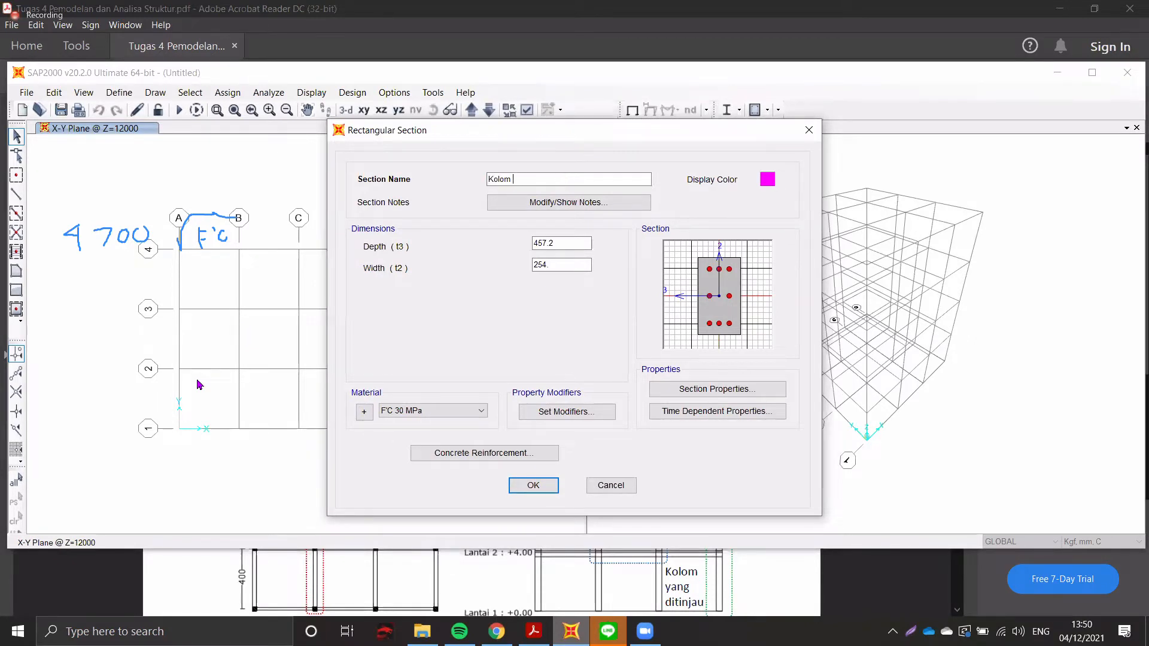
click(316, 28)
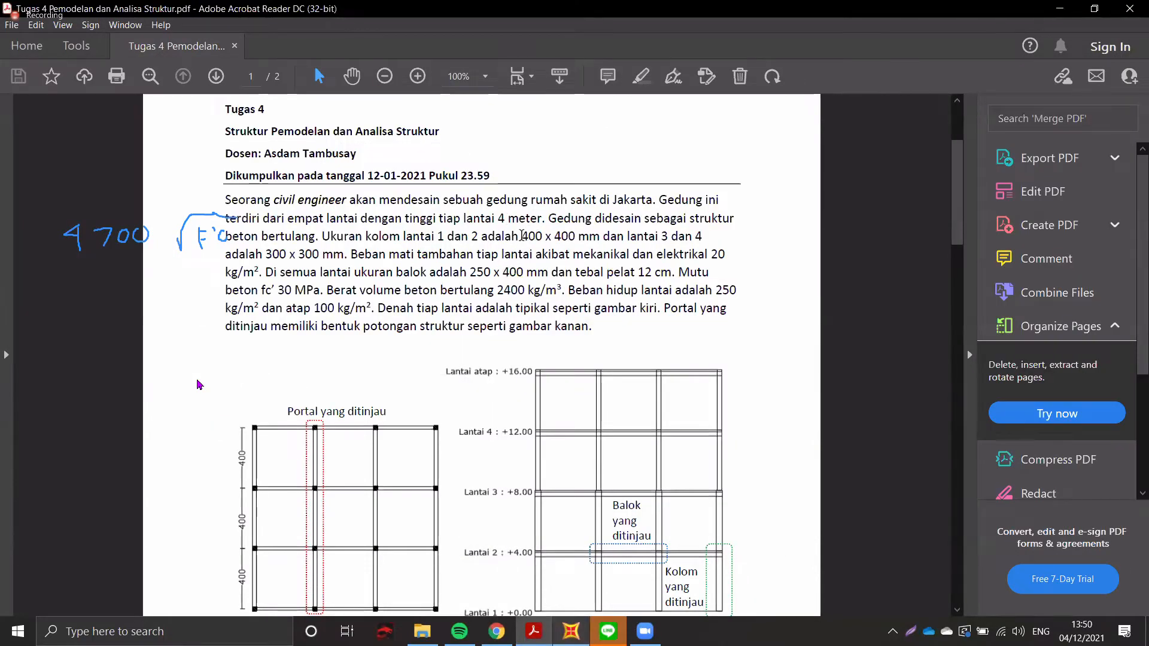
key(alt+Tab)
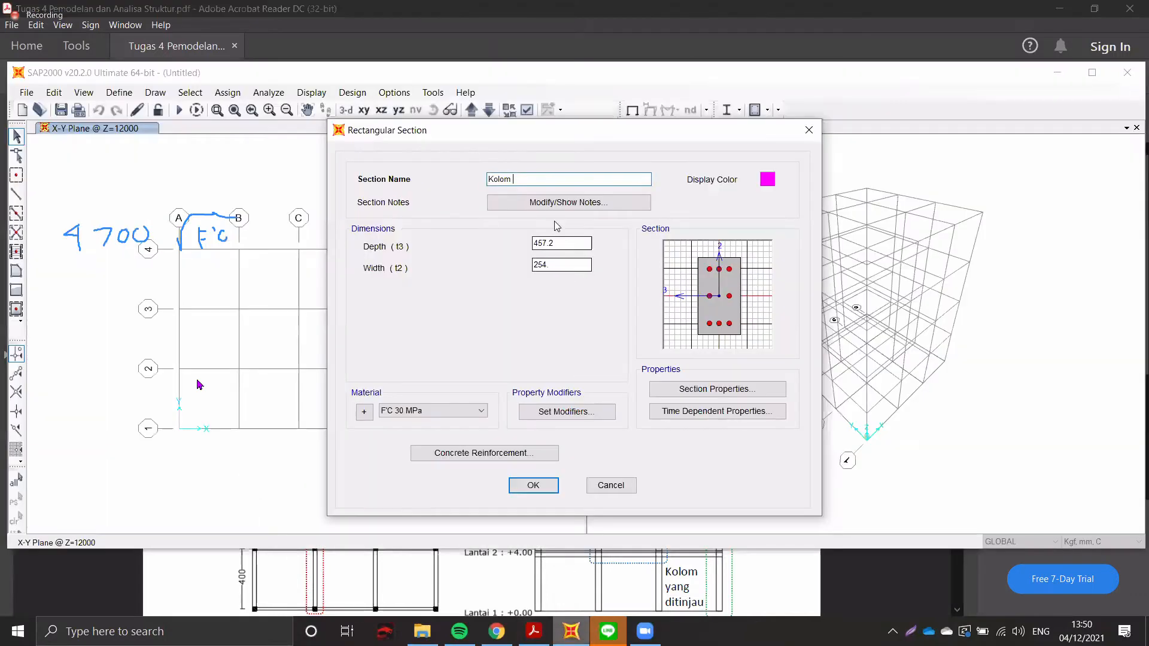
text(400 x 400)
- Set the column section's depth and width to 400 mm and check the assignment PDF again
double_click(576, 244)
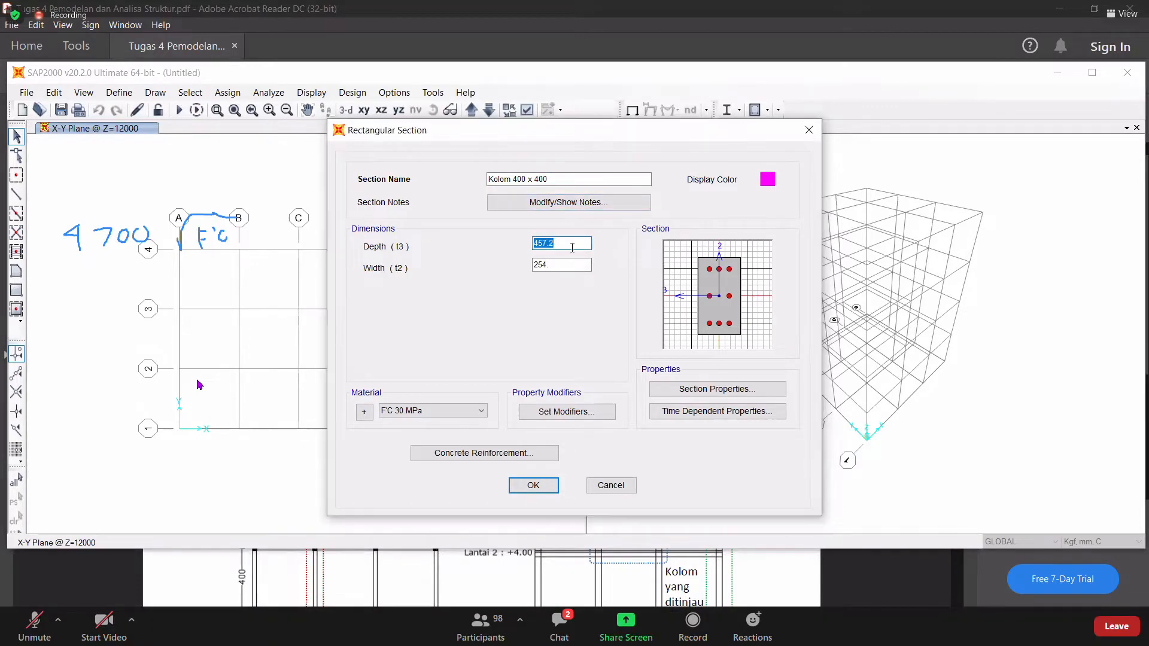
text(400)
click(569, 264)
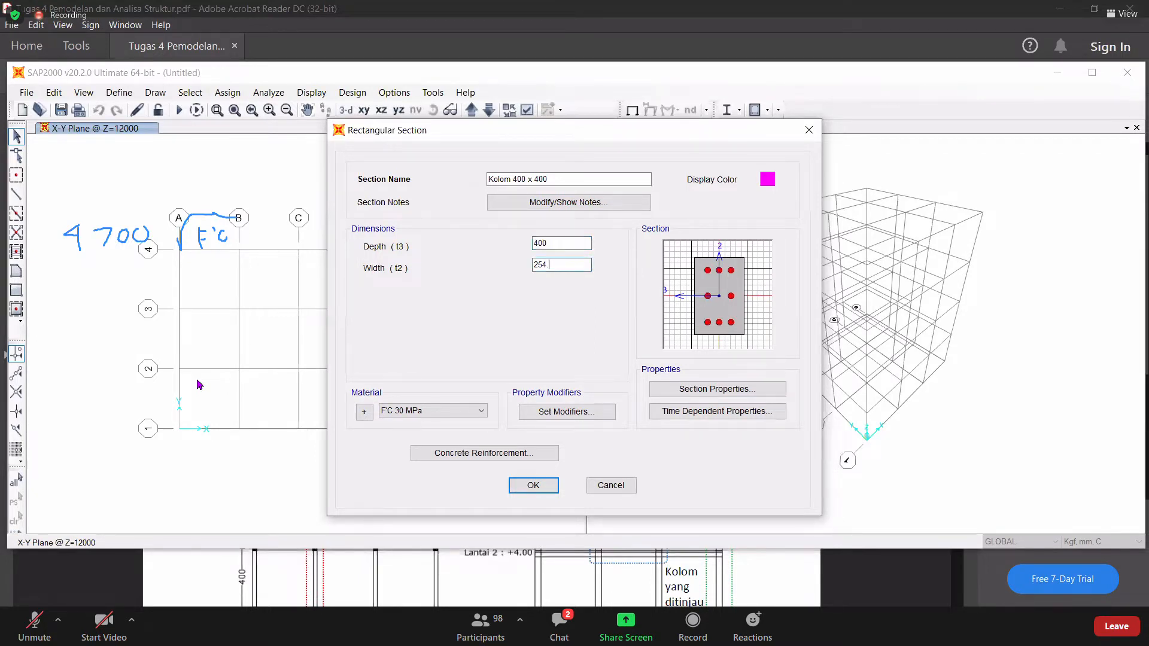
key(shift+Home)
text(400)
click(568, 244)
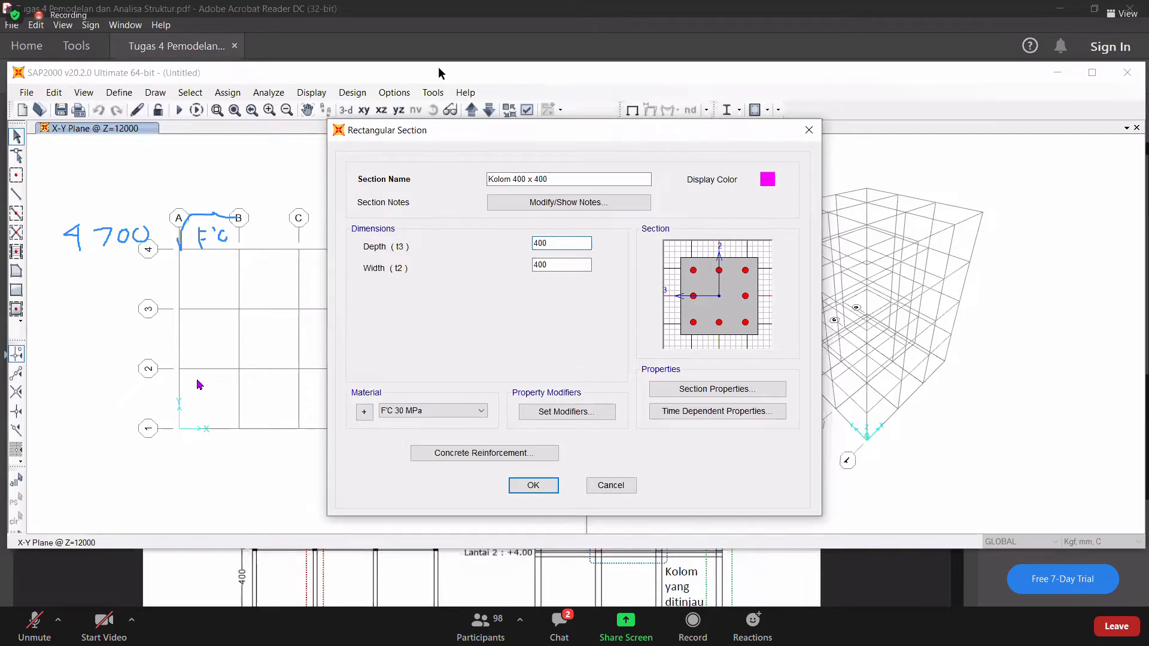
click(425, 56)
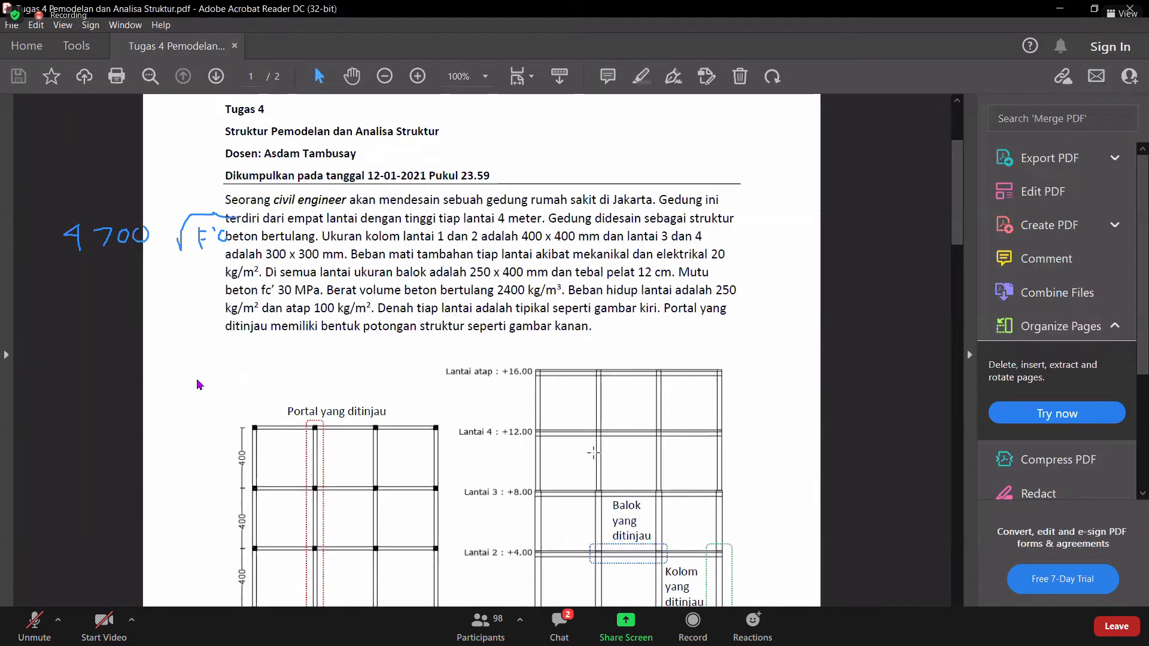
key(alt+Tab)
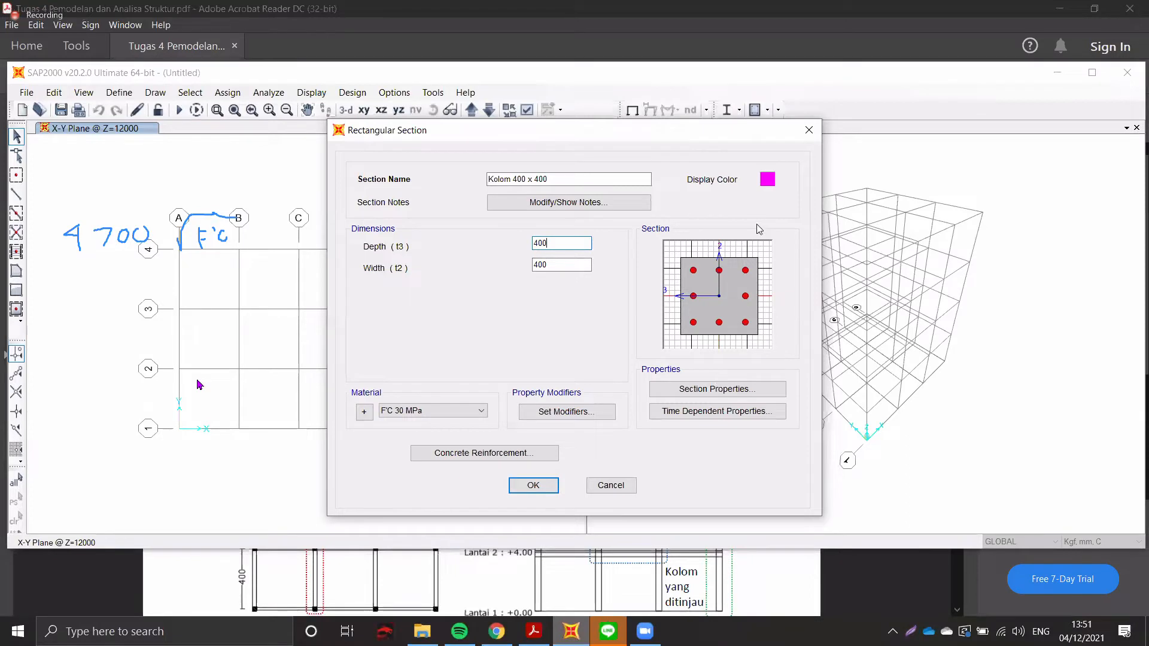
- Review the column's concrete reinforcement data without changing it and accept the Kolom 400 x 400 section
click(477, 453)
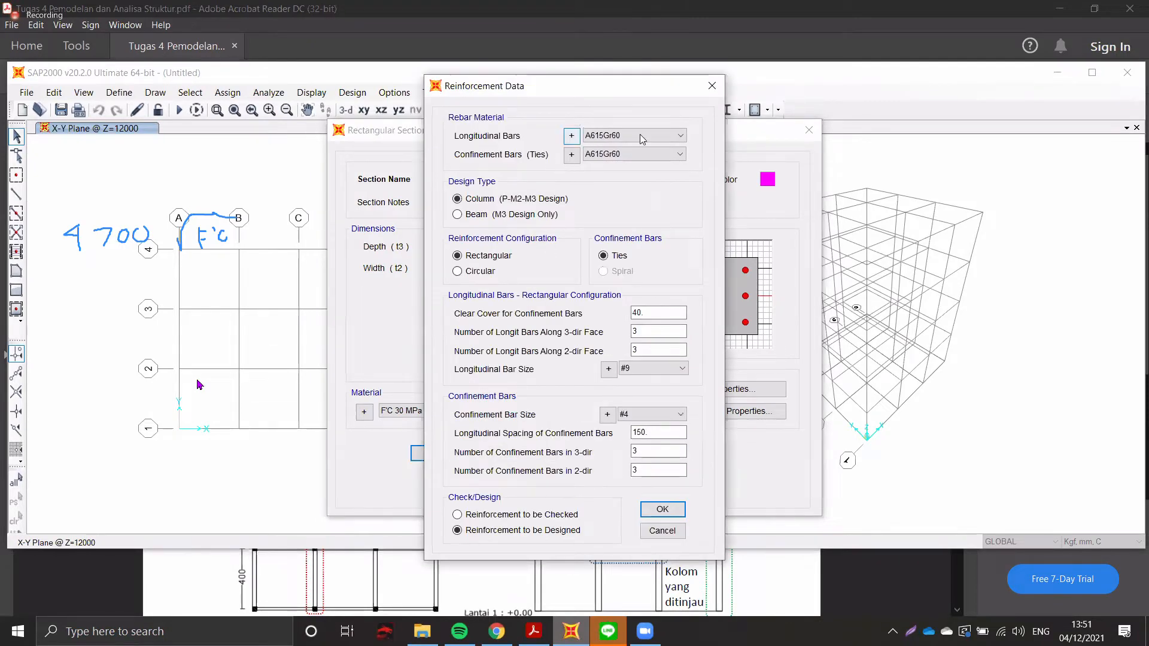
click(641, 136)
click(526, 134)
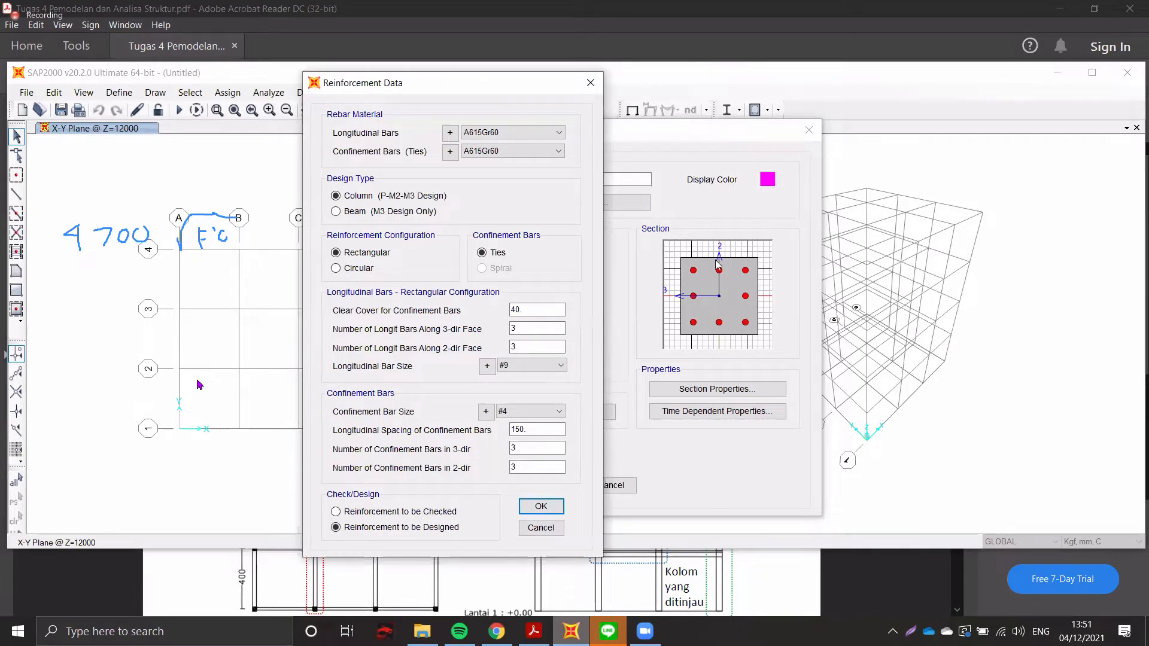
drag(501, 89, 577, 84)
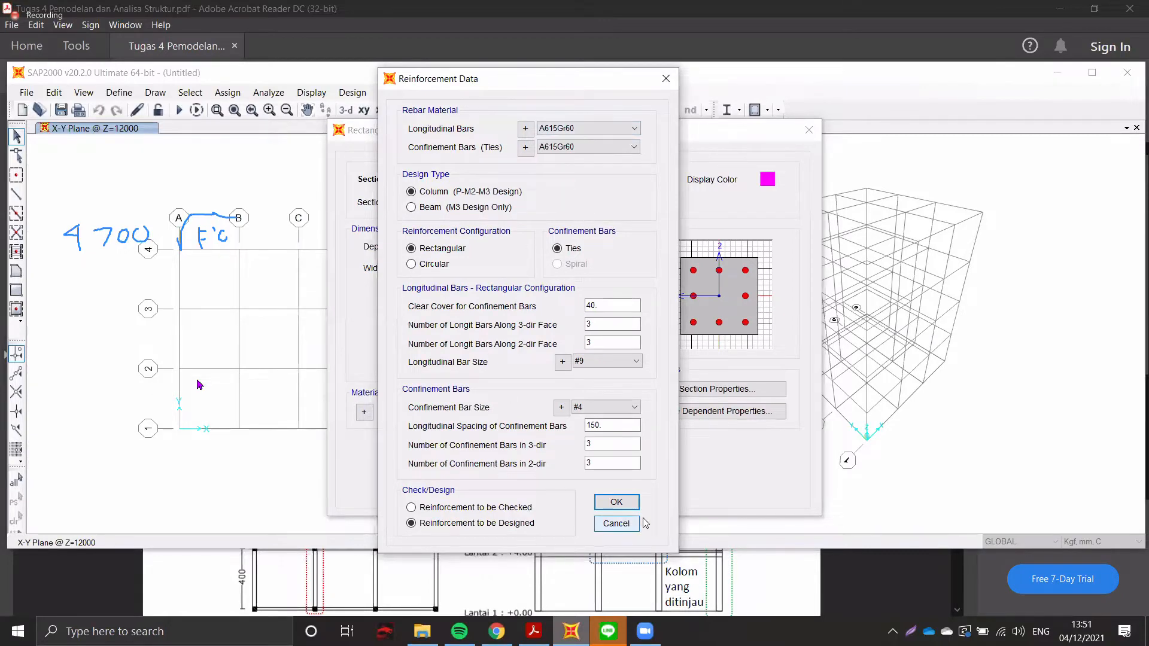
click(619, 524)
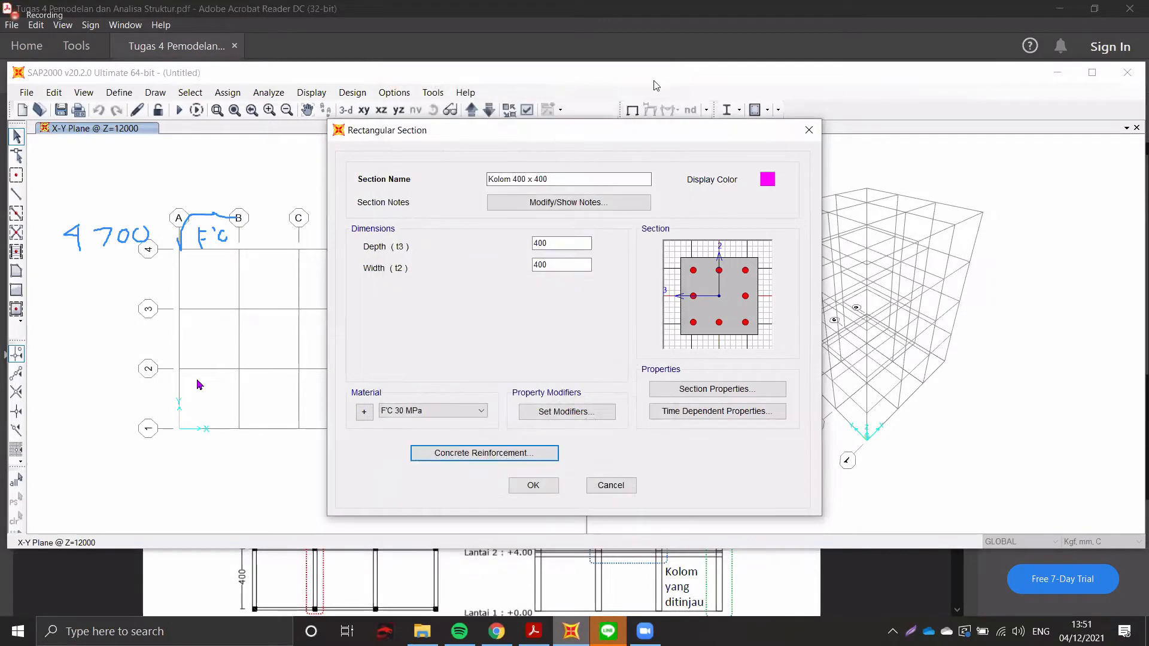
click(534, 485)
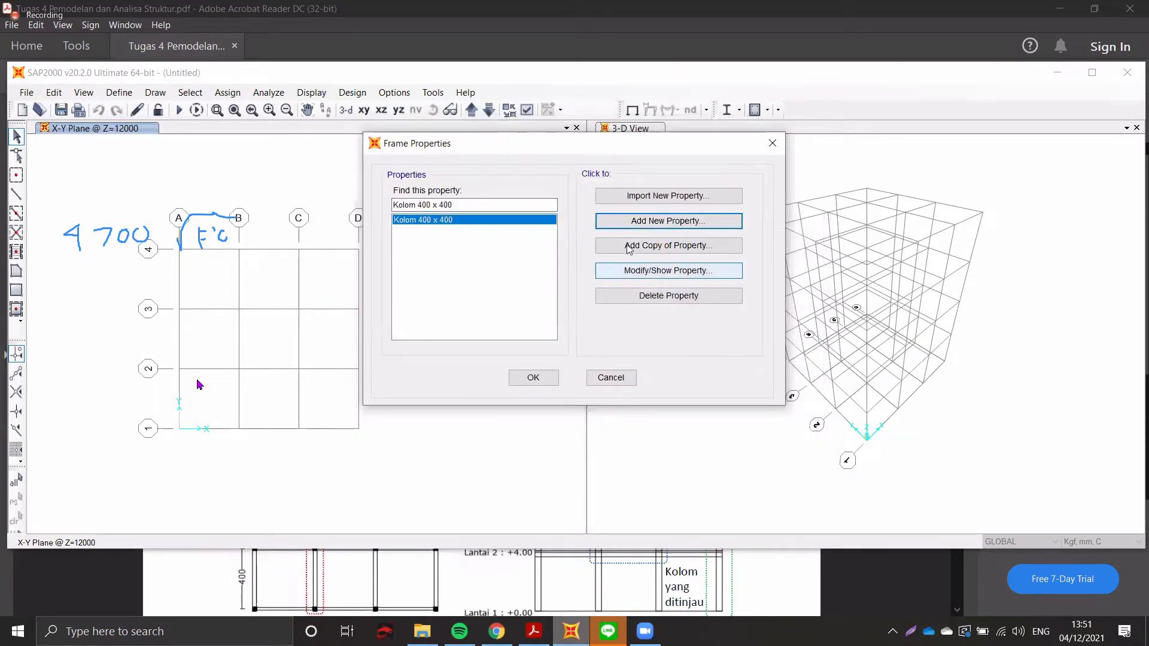
- Add another rectangular concrete frame section and name it Kolom 300 x 300
click(612, 223)
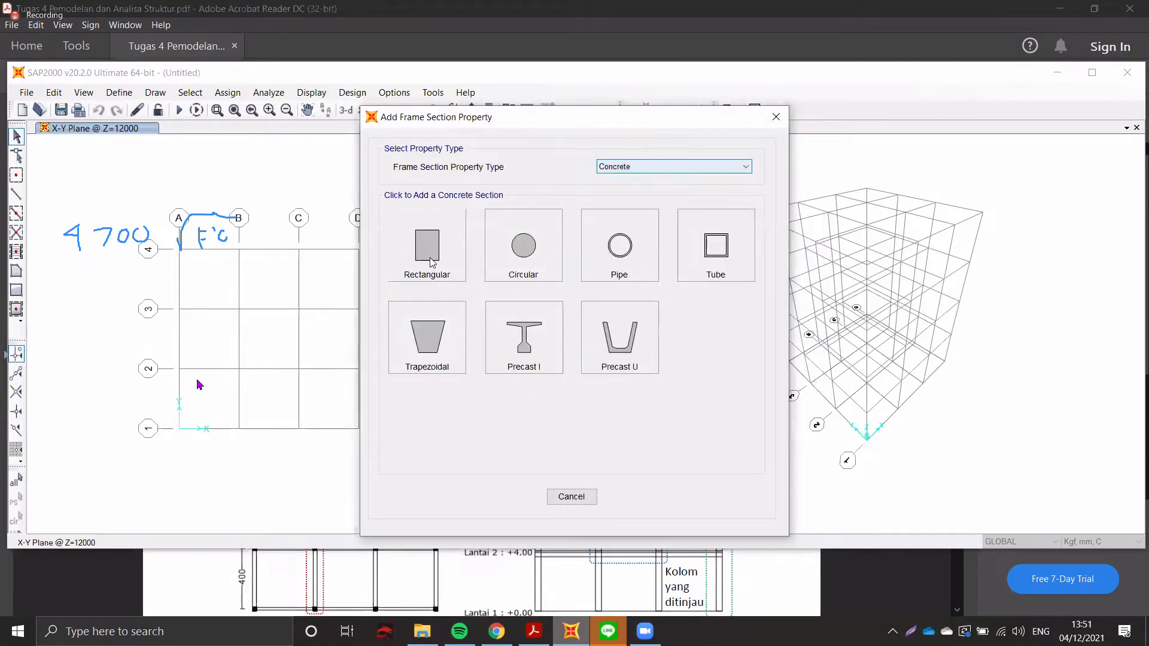
click(431, 253)
double_click(616, 179)
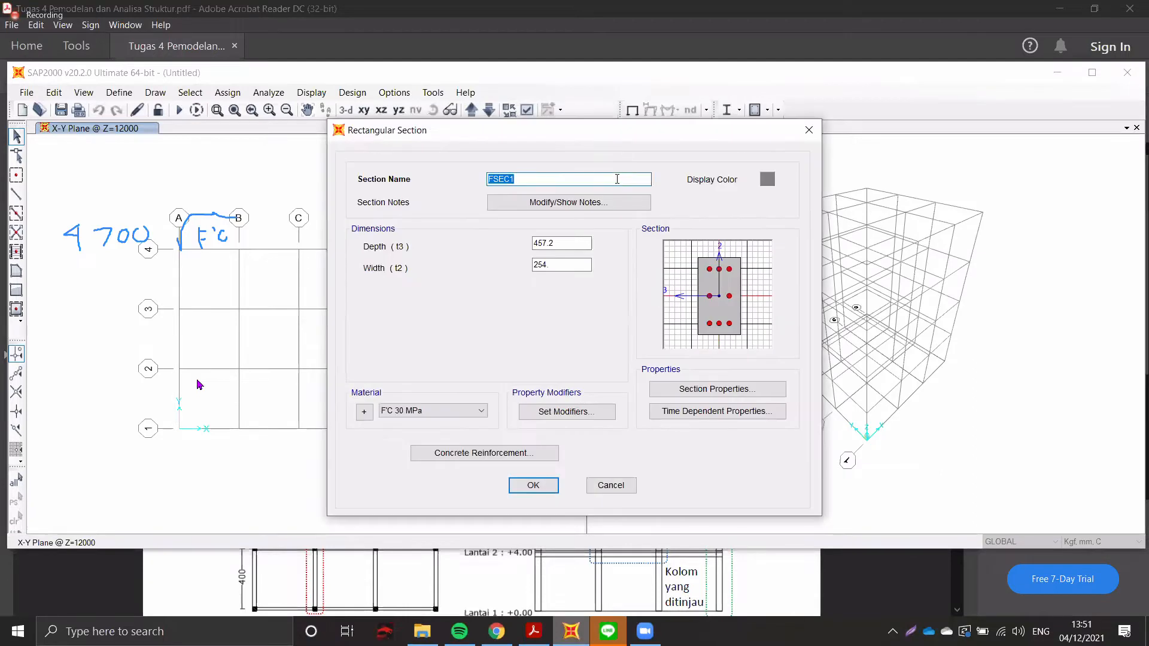
text(Kolom 300 x 300)
- Set the Kolom 300 x 300 section's depth and width to 300 mm and accept it
double_click(581, 243)
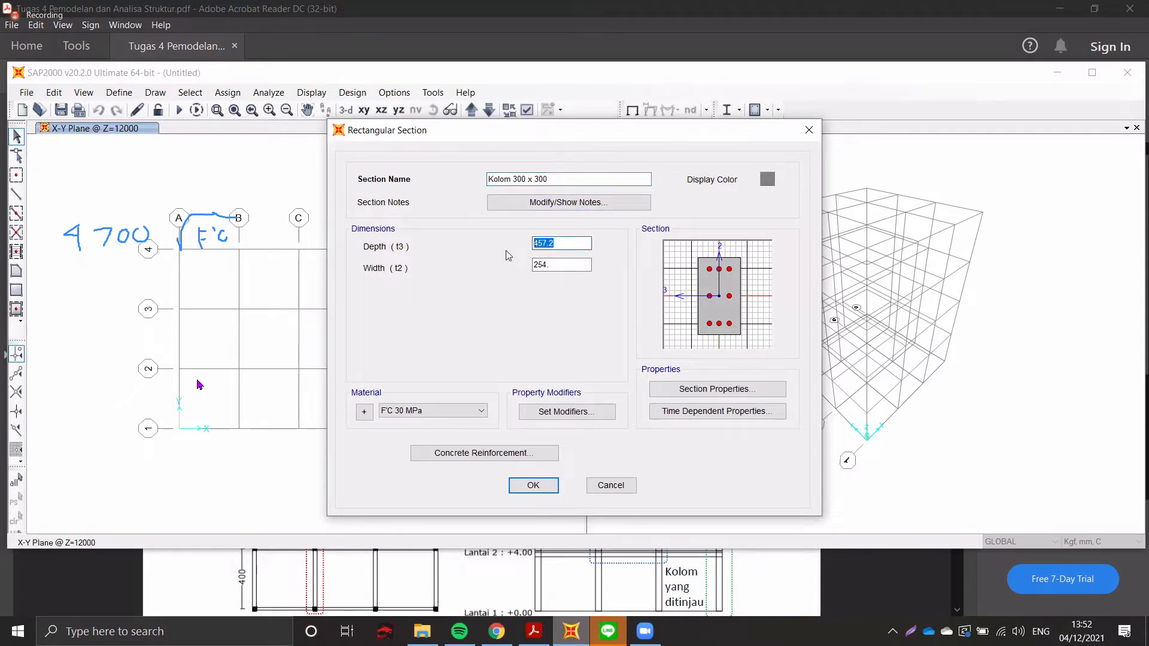
text(300)
click(553, 265)
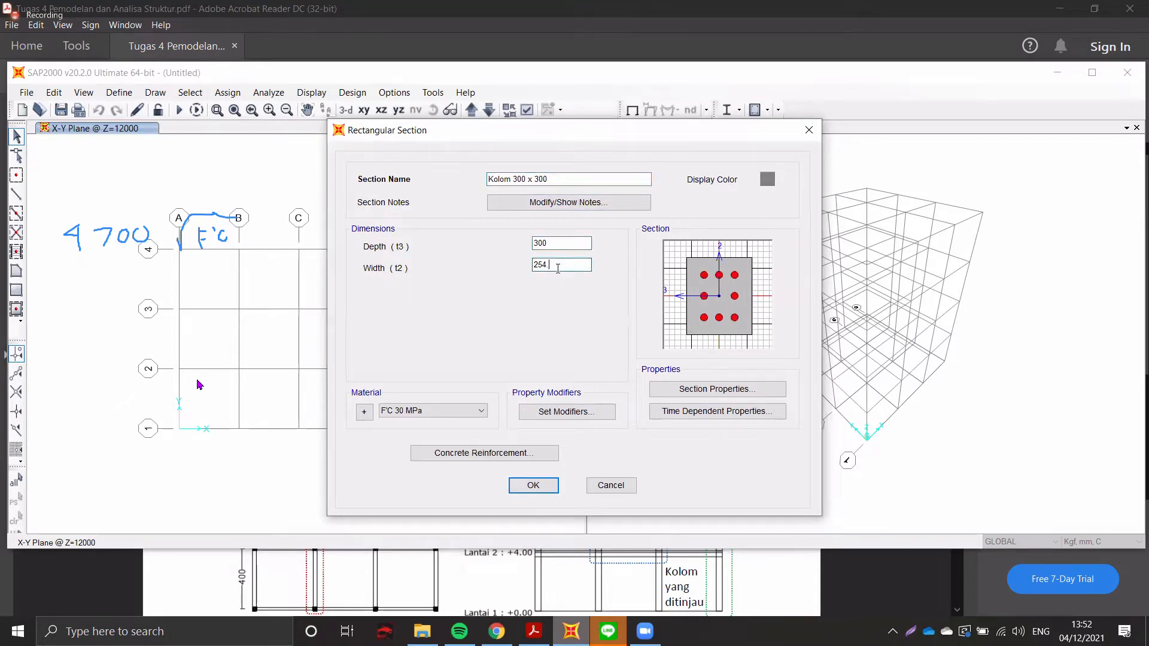
double_click(553, 264)
text(300)
click(556, 243)
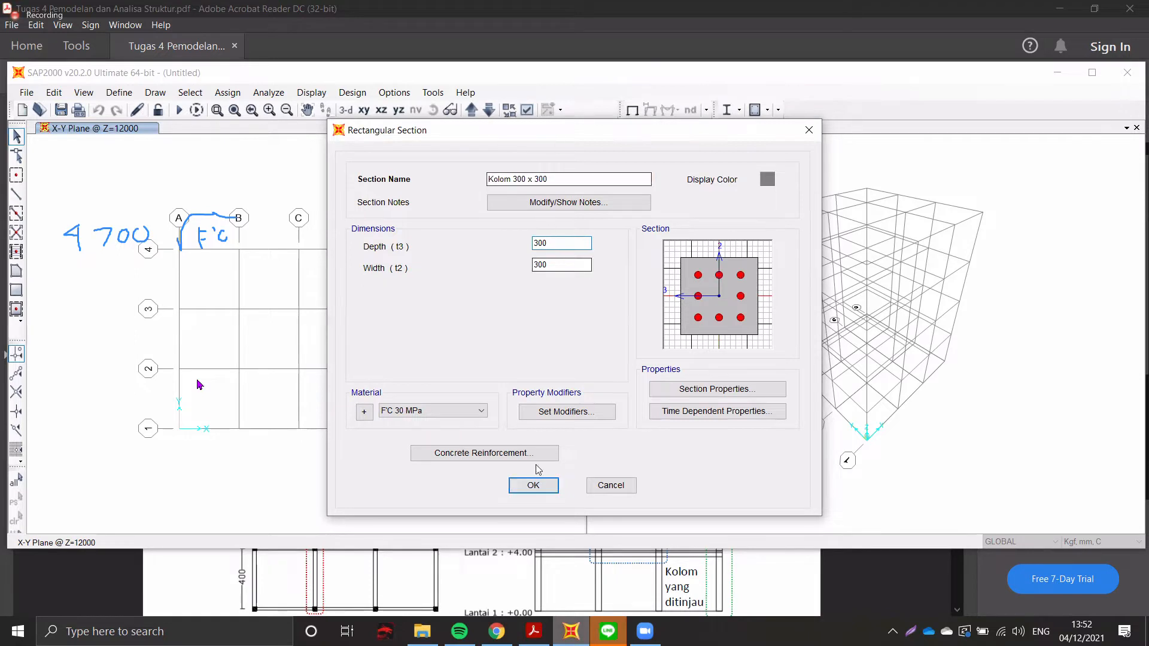
click(541, 488)
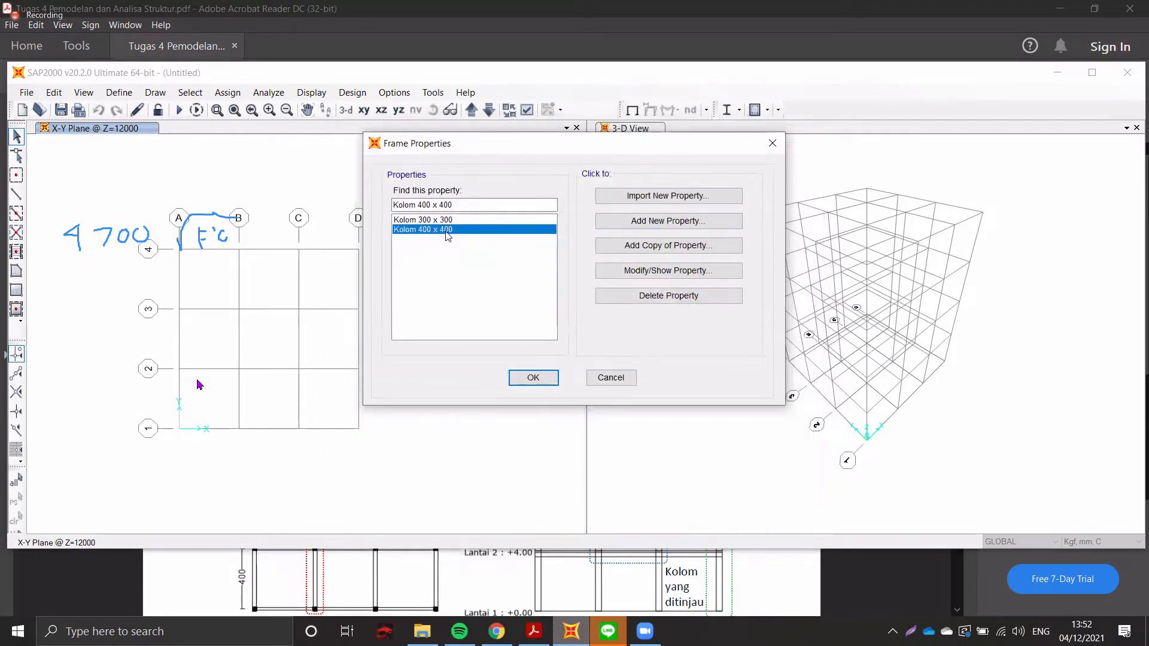
- Add a rectangular concrete section for the beam and name it Balok 250 x 400, checking the beam size in the assignment PDF
click(645, 226)
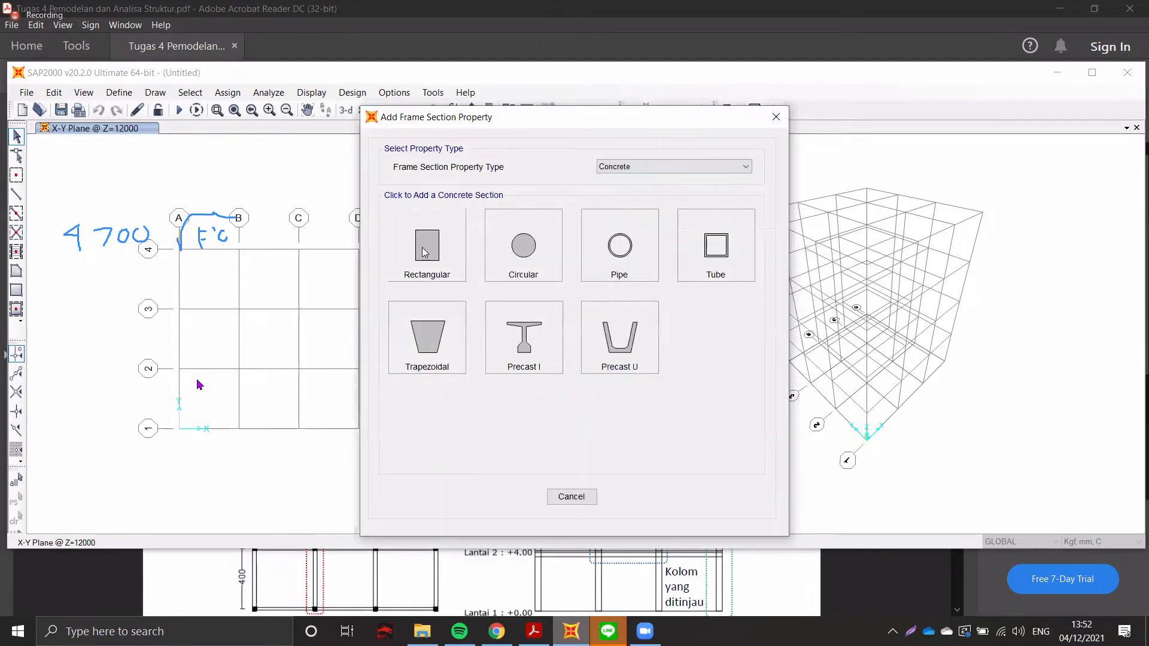
click(422, 248)
double_click(578, 181)
text(Balok)
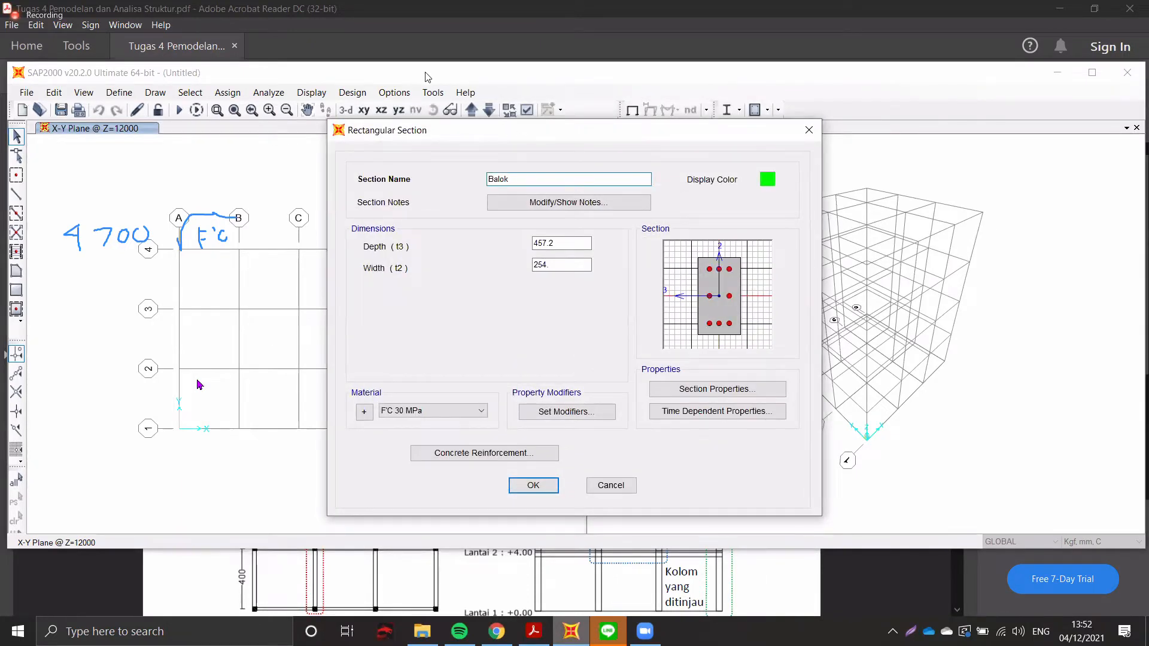
click(361, 28)
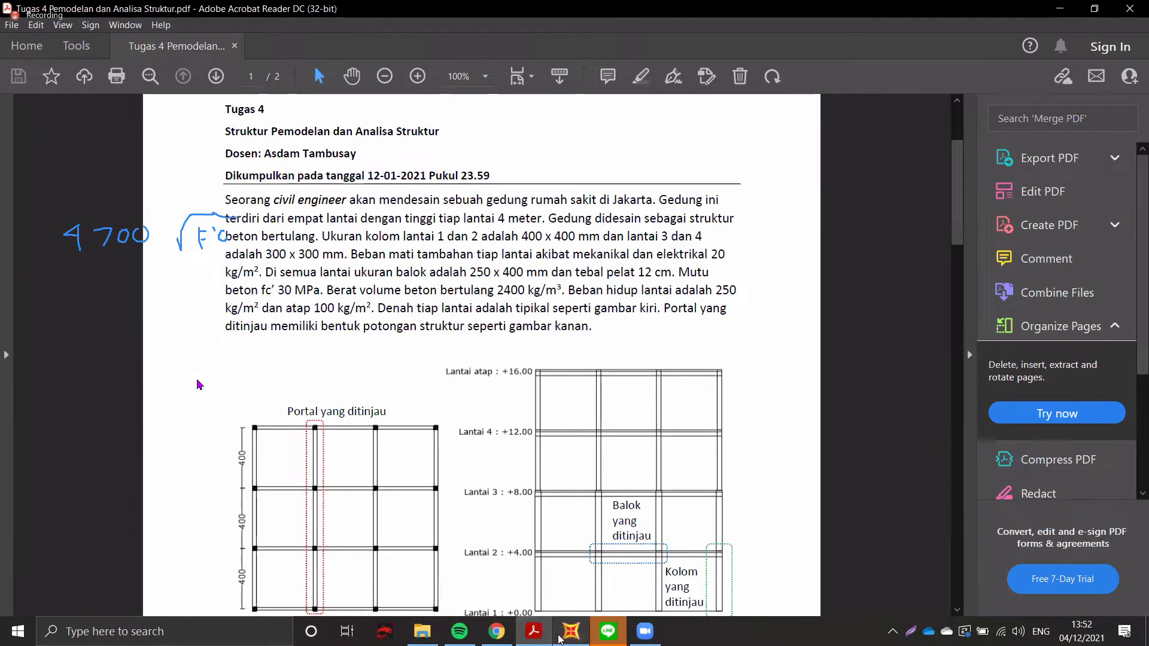
key(alt+Tab)
text(lok 25)
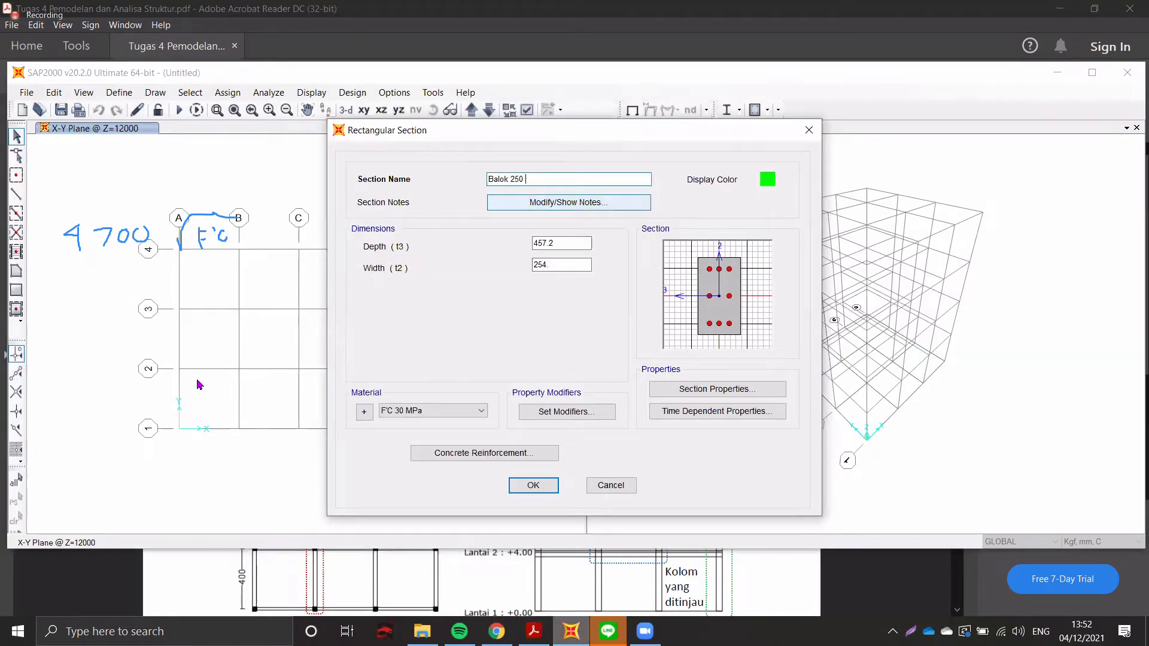
text(0 x 400)
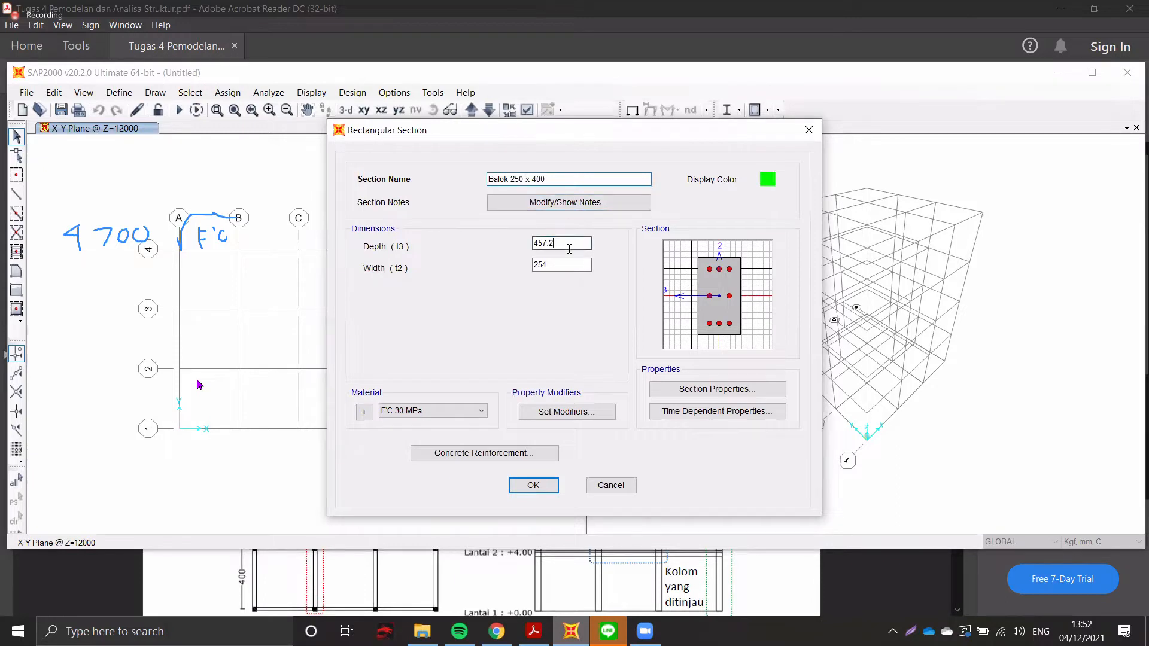
click(568, 243)
click(552, 264)
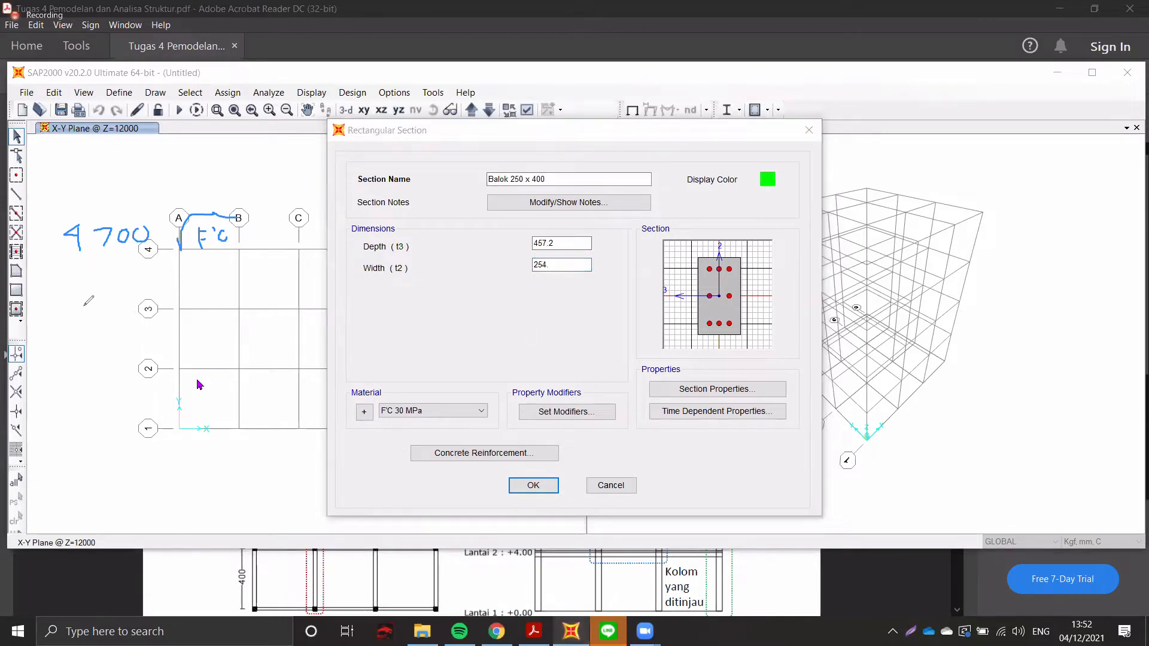
- Annotate the screen with a freehand rectangular beam cross-section and a vertical height line marked 400
drag(85, 305, 84, 407)
drag(84, 405, 151, 407)
mouse_move(85, 303)
mouse_down()
mouse_move(150, 307)
mouse_move(150, 404)
mouse_up()
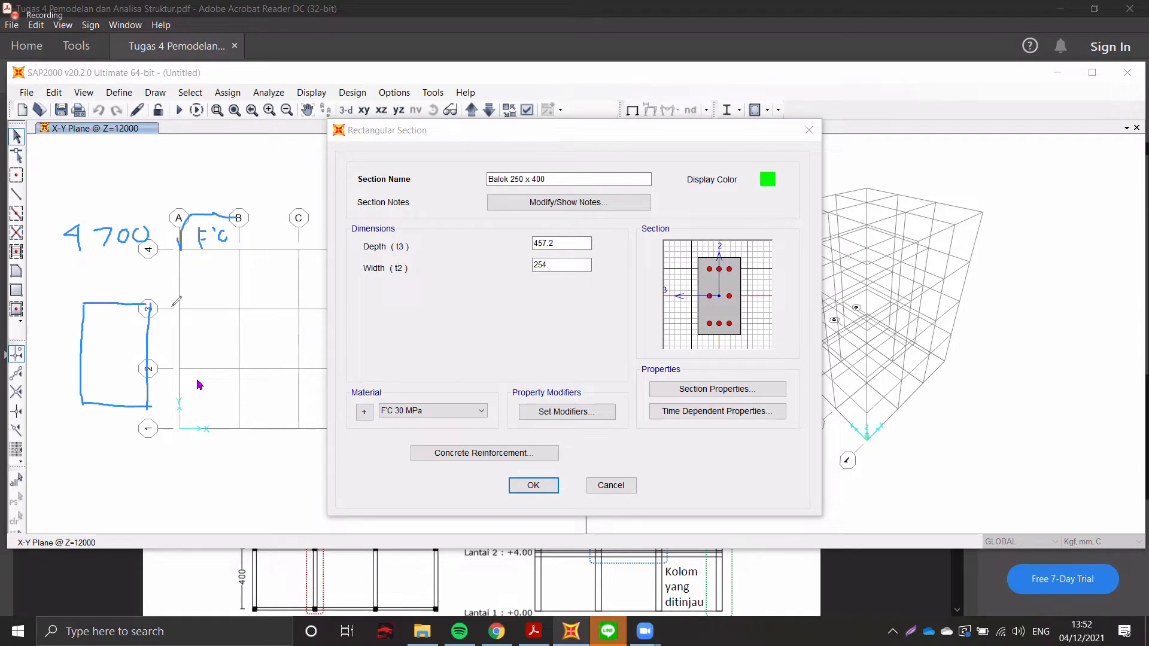
drag(173, 301, 178, 403)
drag(202, 350, 205, 358)
mouse_move(203, 350)
mouse_down()
mouse_move(203, 368)
mouse_move(225, 348)
mouse_up()
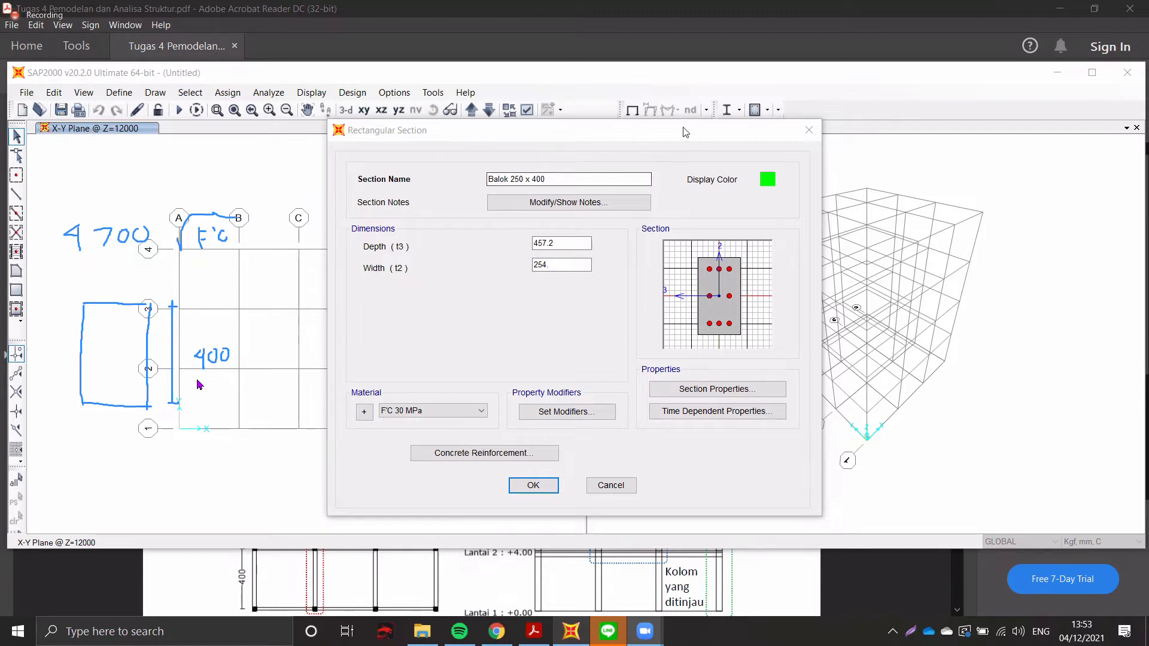
- Set the Balok 250 x 400 section's depth to 400 mm and its width to 250 mm
click(758, 126)
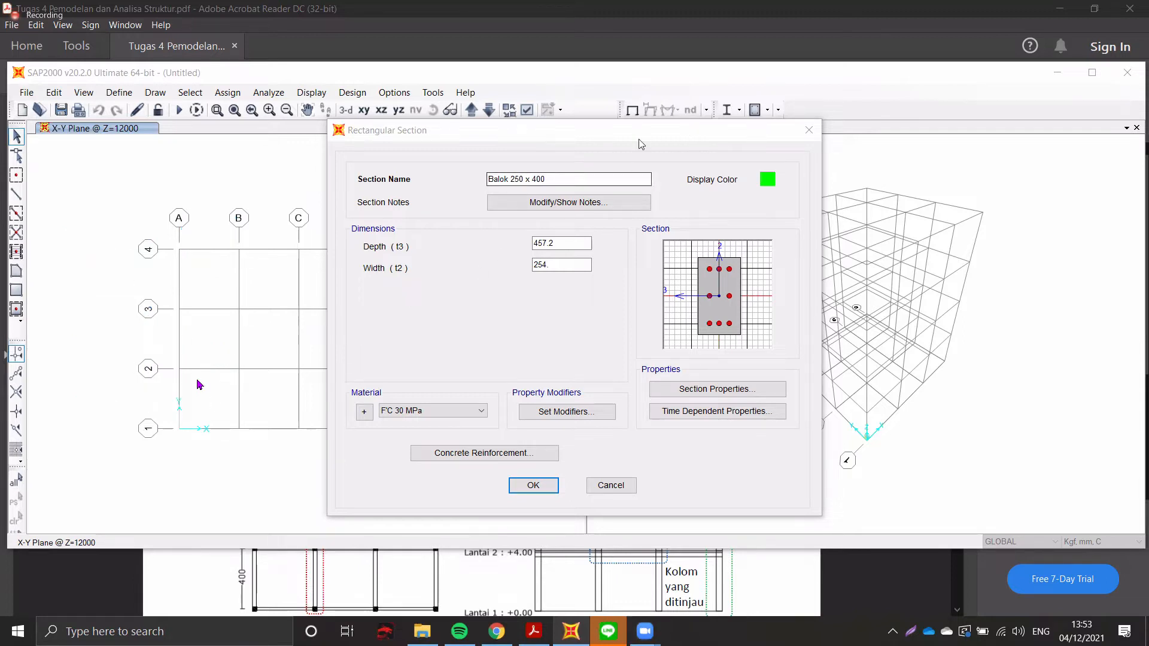
click(560, 242)
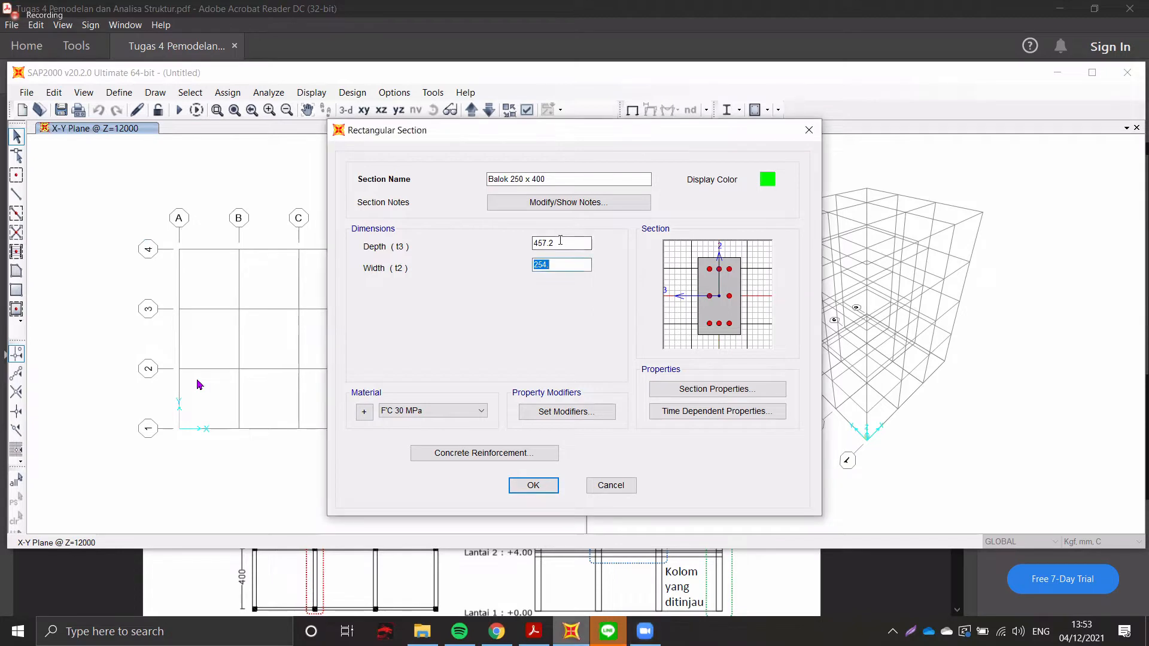
click(559, 242)
click(558, 267)
text(2)
key(shift+Tab)
text(4)
click(577, 264)
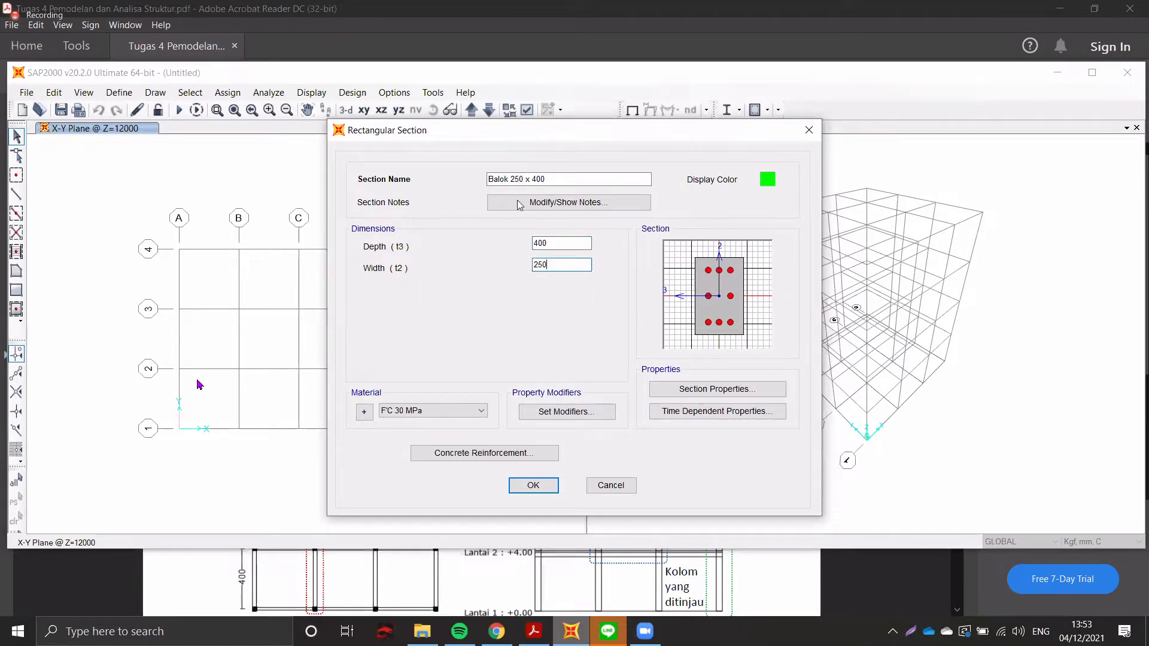
- Set the beam section's reinforcement design type to Beam (M3 Design Only) and accept the section and the frame properties
click(469, 453)
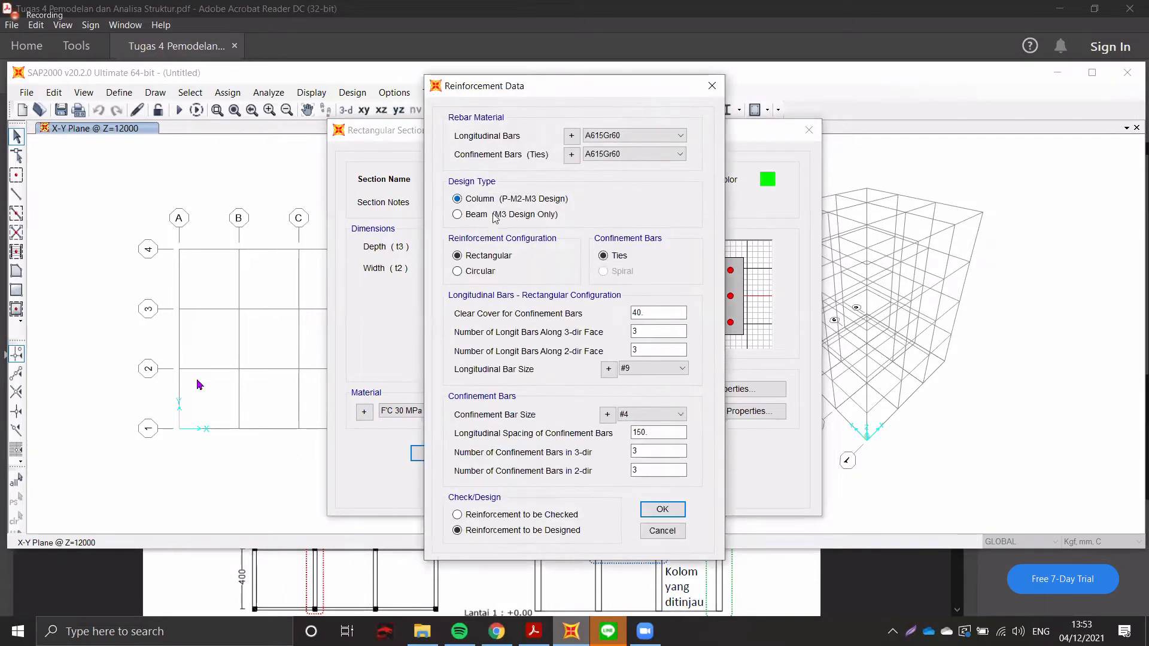
click(470, 216)
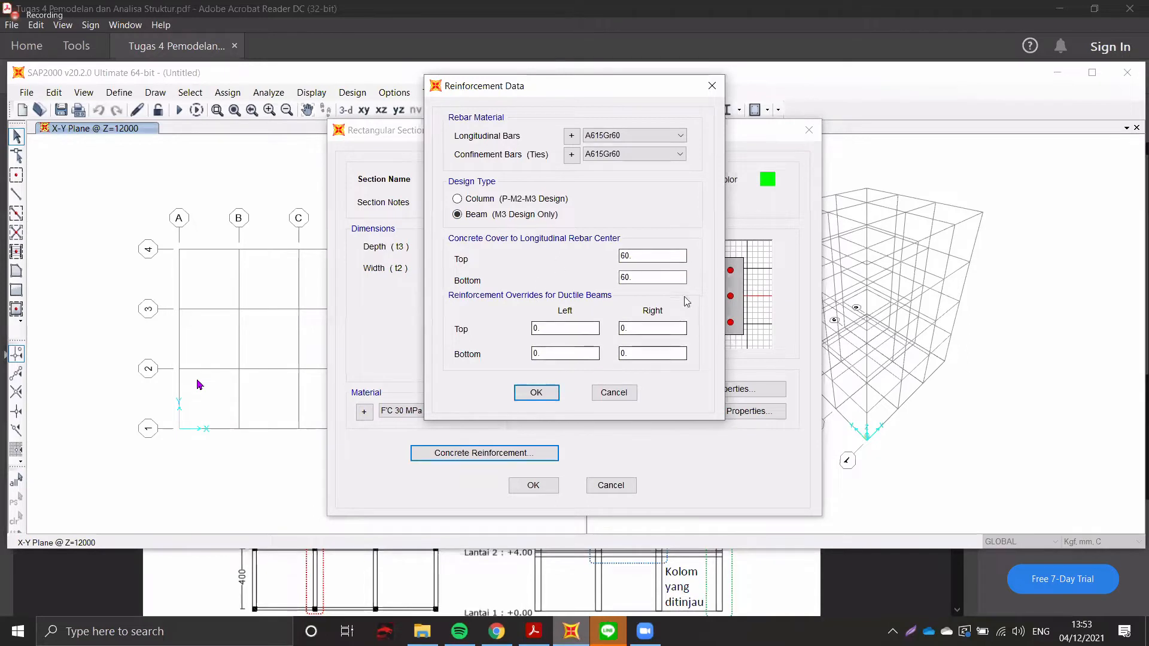
click(536, 392)
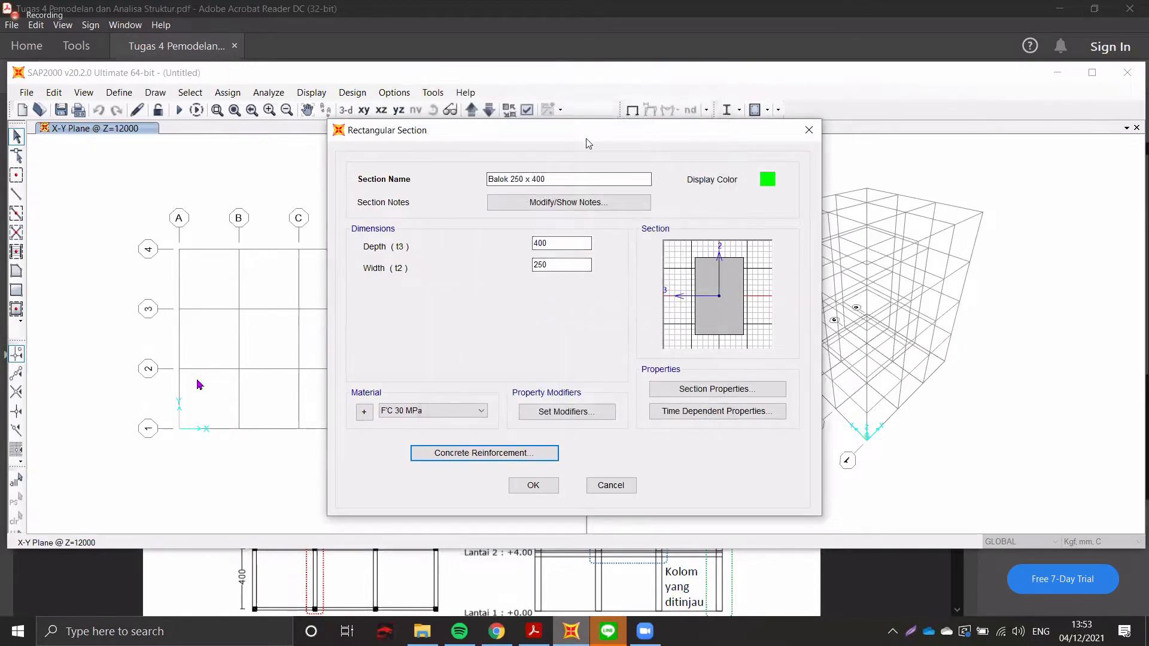
click(532, 485)
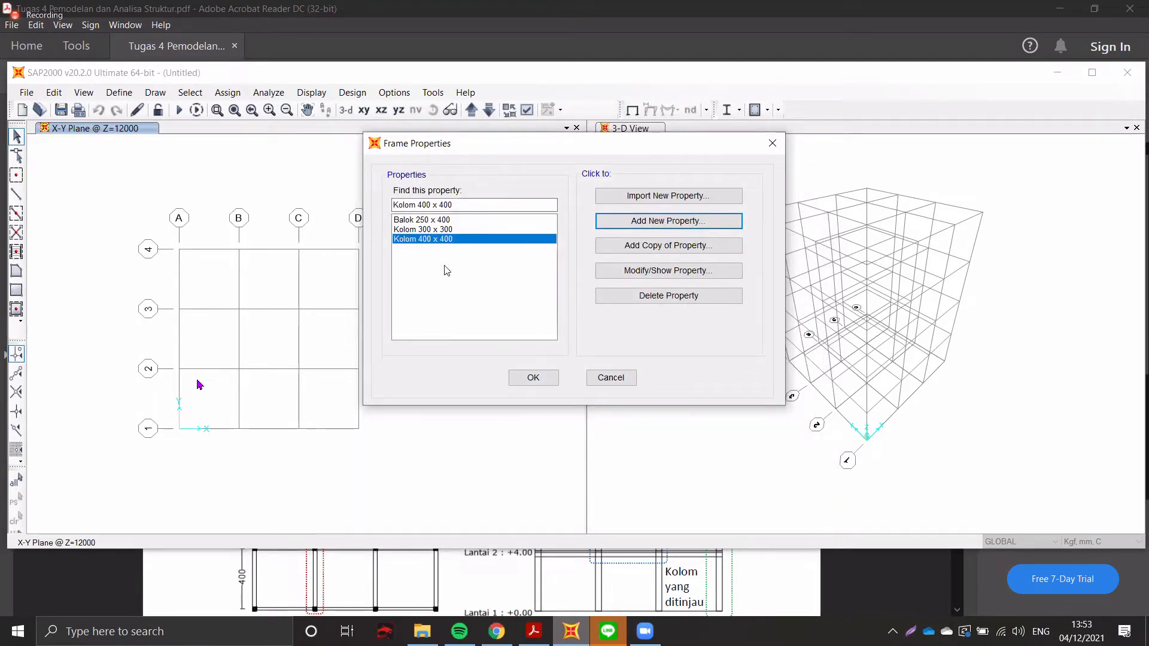
click(533, 377)
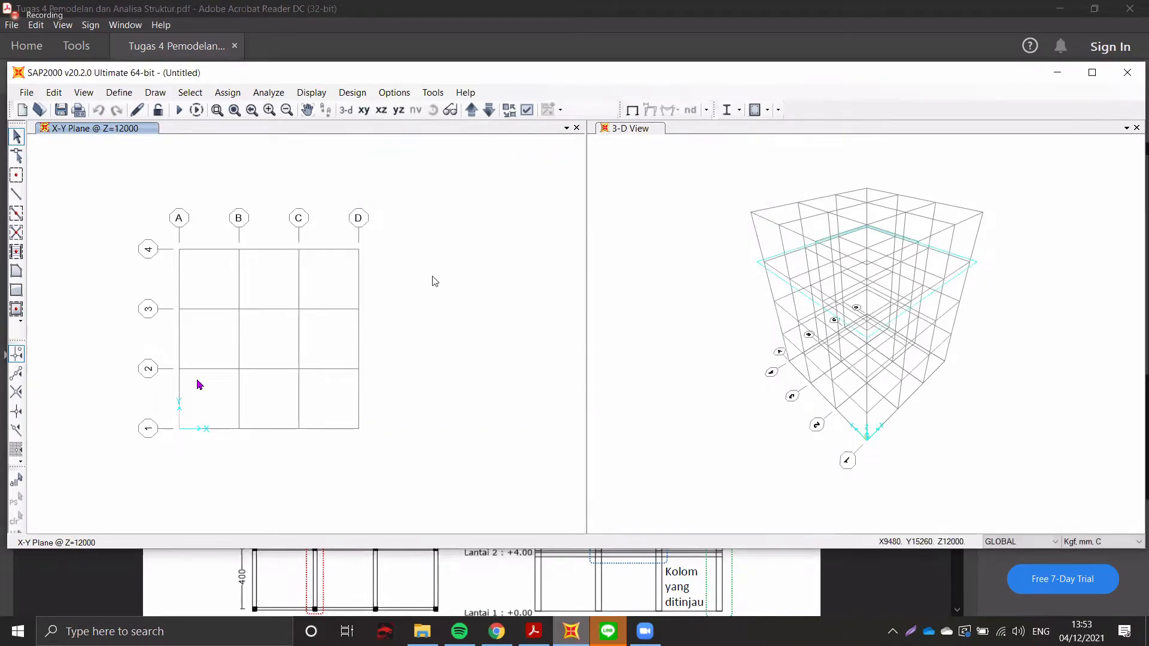
- Review the slab data in the assignment PDF and open the area section definitions in SAP2000
click(260, 7)
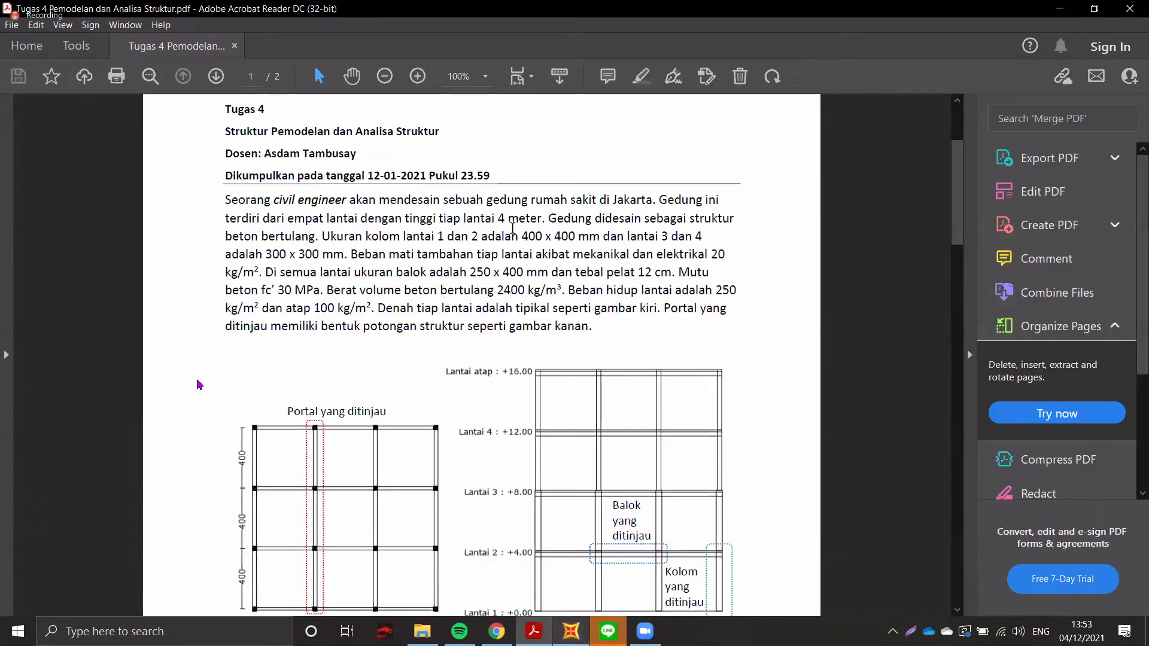
scroll(529, 236, down, 2)
scroll(528, 236, up, 2)
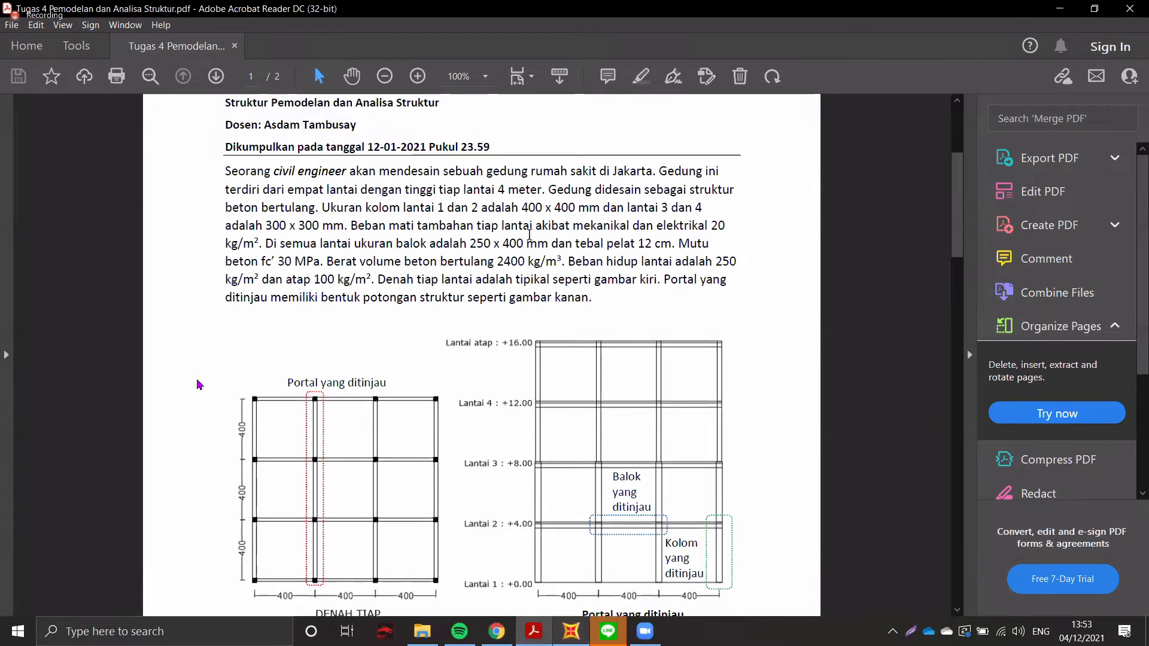
click(569, 624)
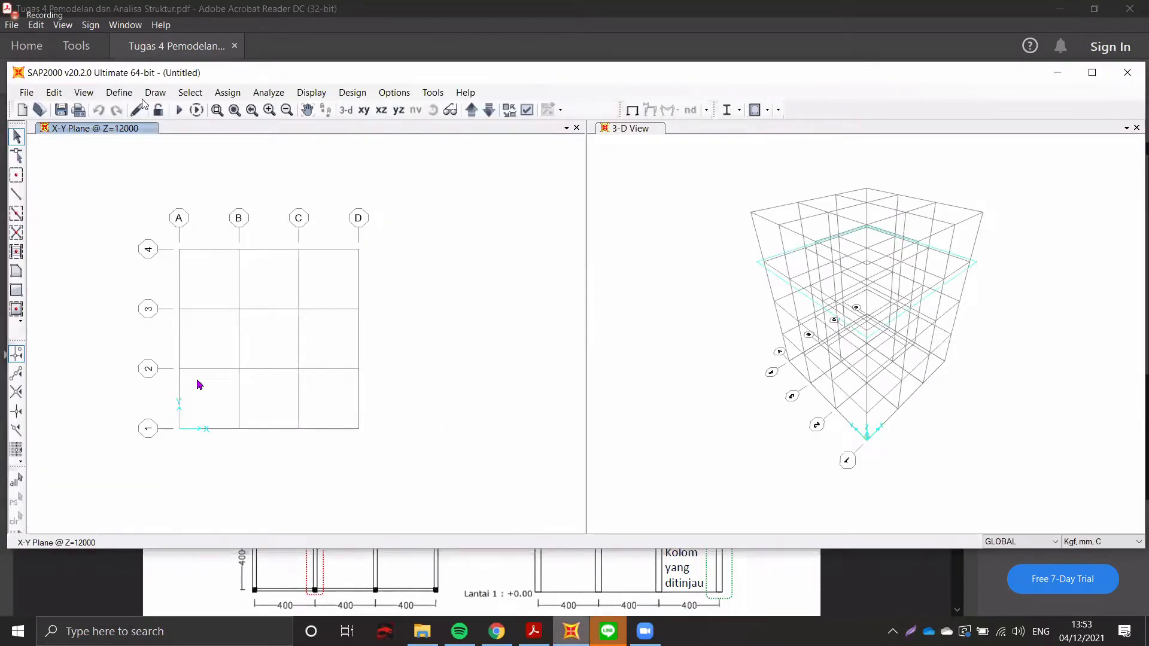
click(119, 93)
mouse_move(177, 138)
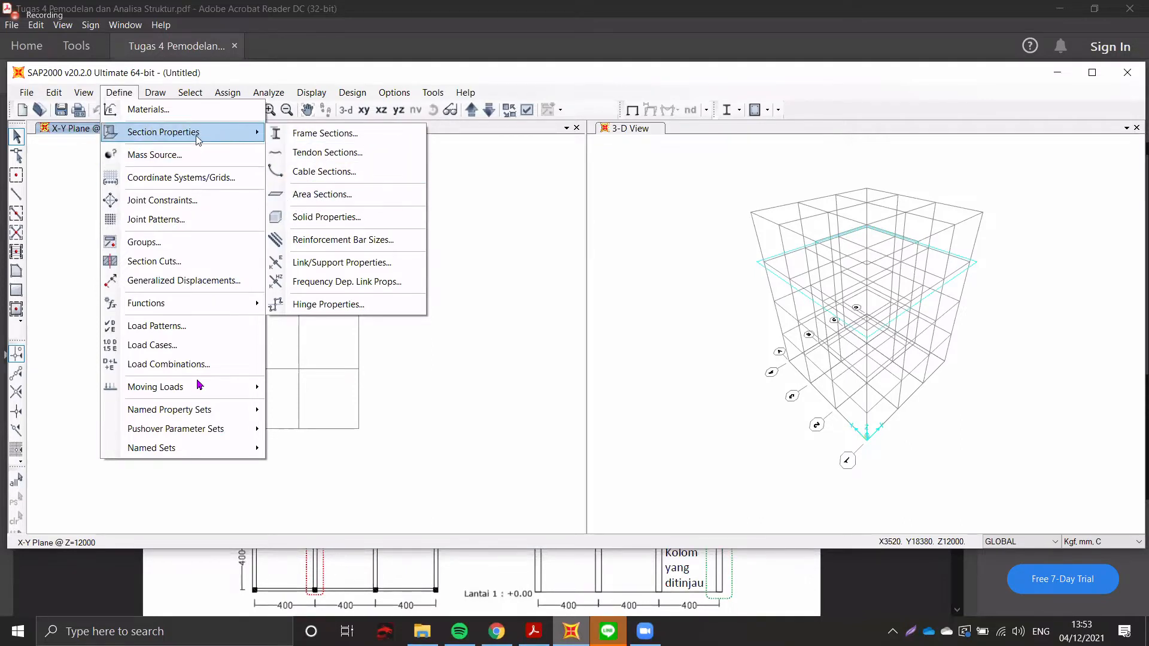
click(118, 94)
click(118, 94)
mouse_move(246, 129)
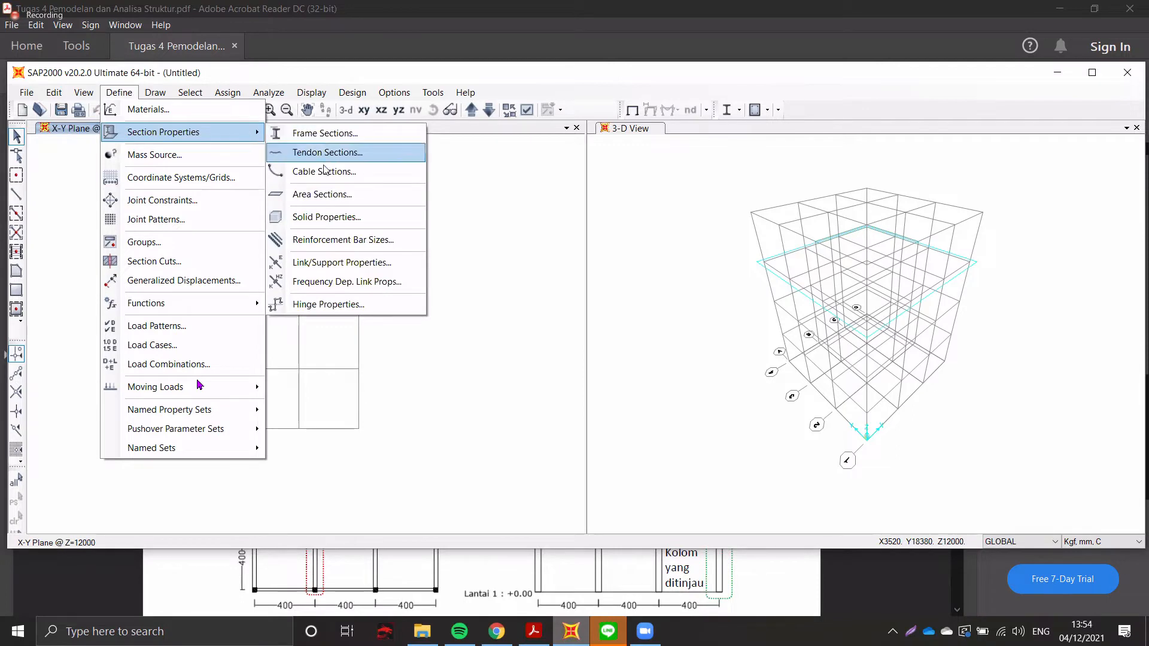
click(323, 194)
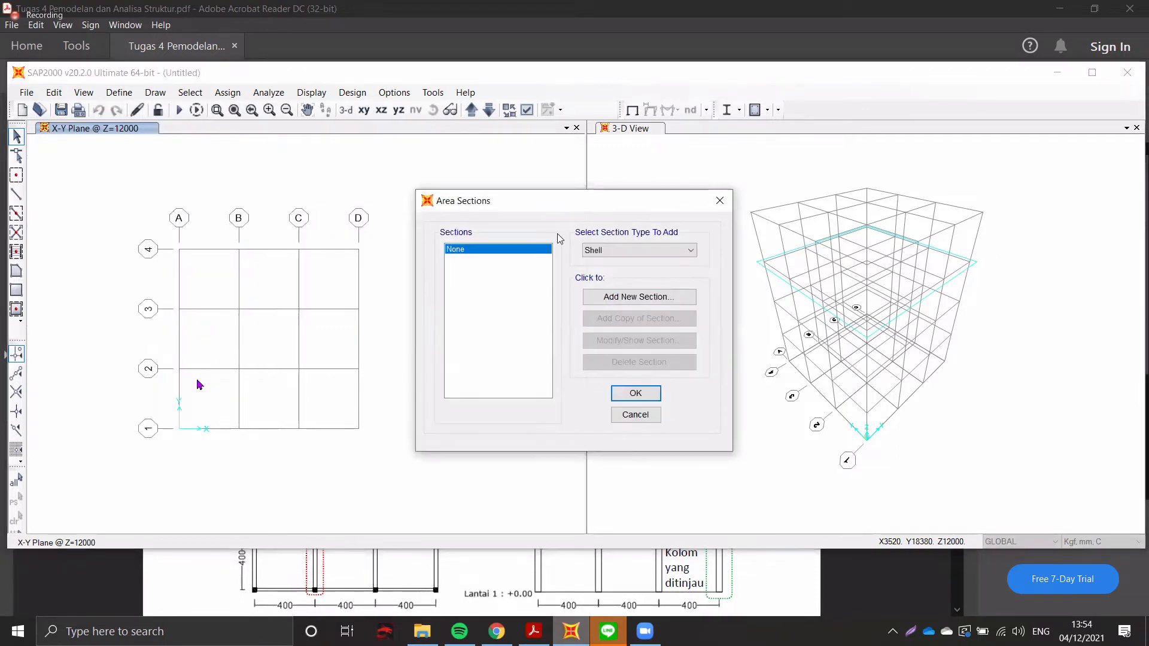
- Add a new Shell area section and name it Pelat Lantai, checking the slab thickness in the assignment PDF
click(594, 253)
click(591, 259)
click(590, 256)
click(594, 265)
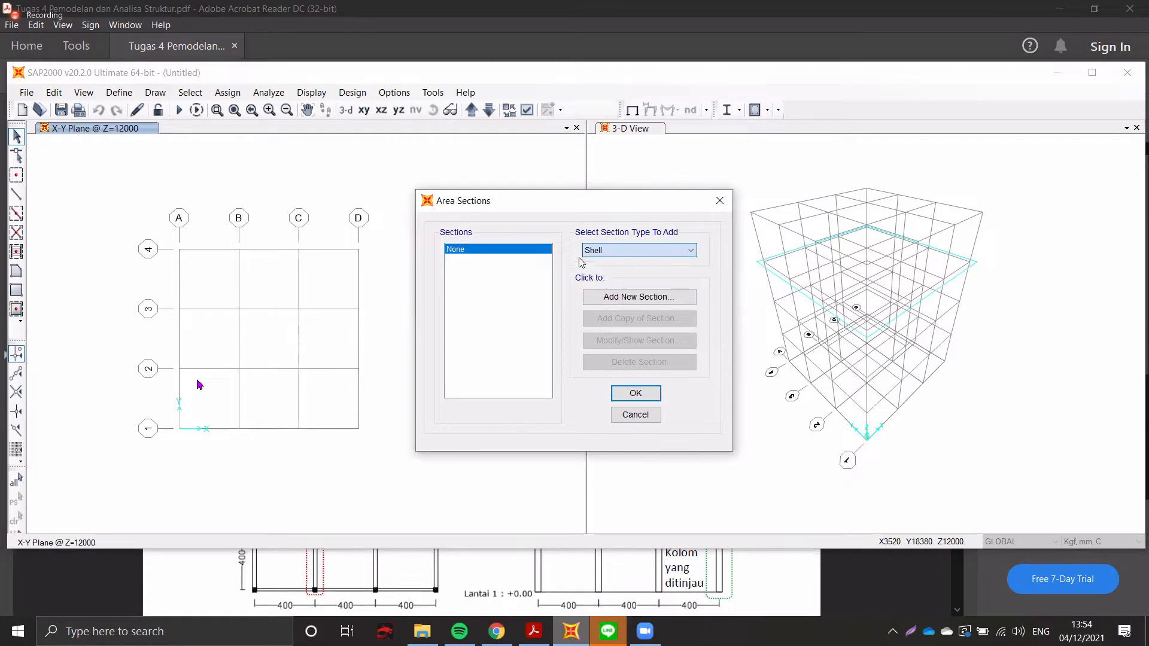
click(620, 297)
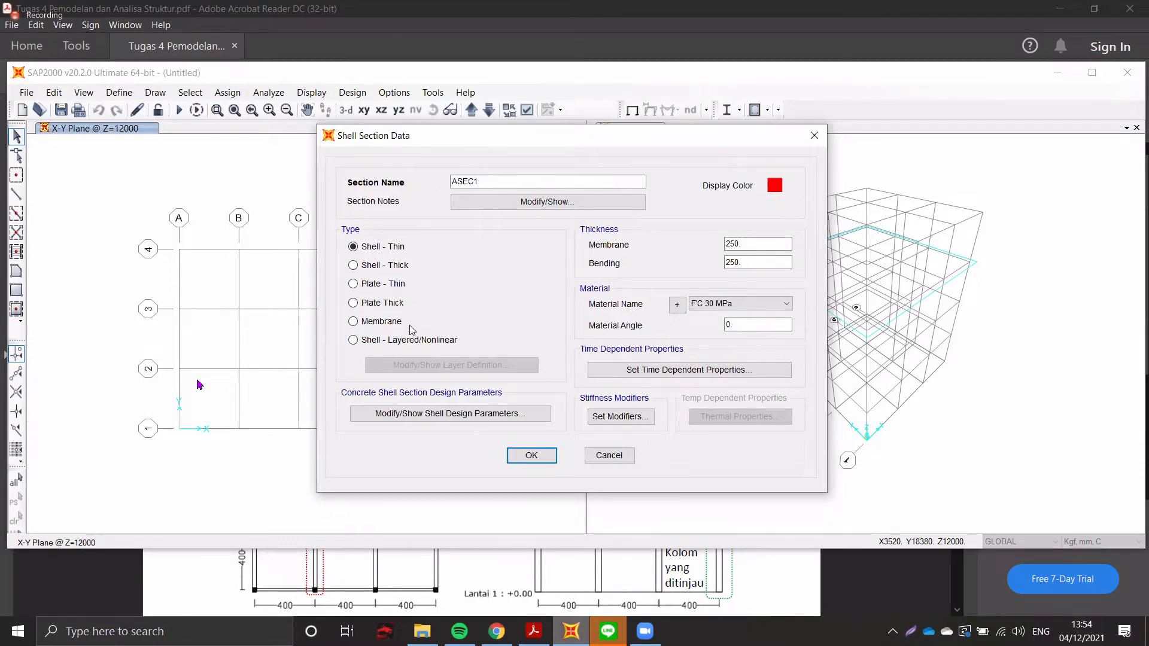
double_click(527, 181)
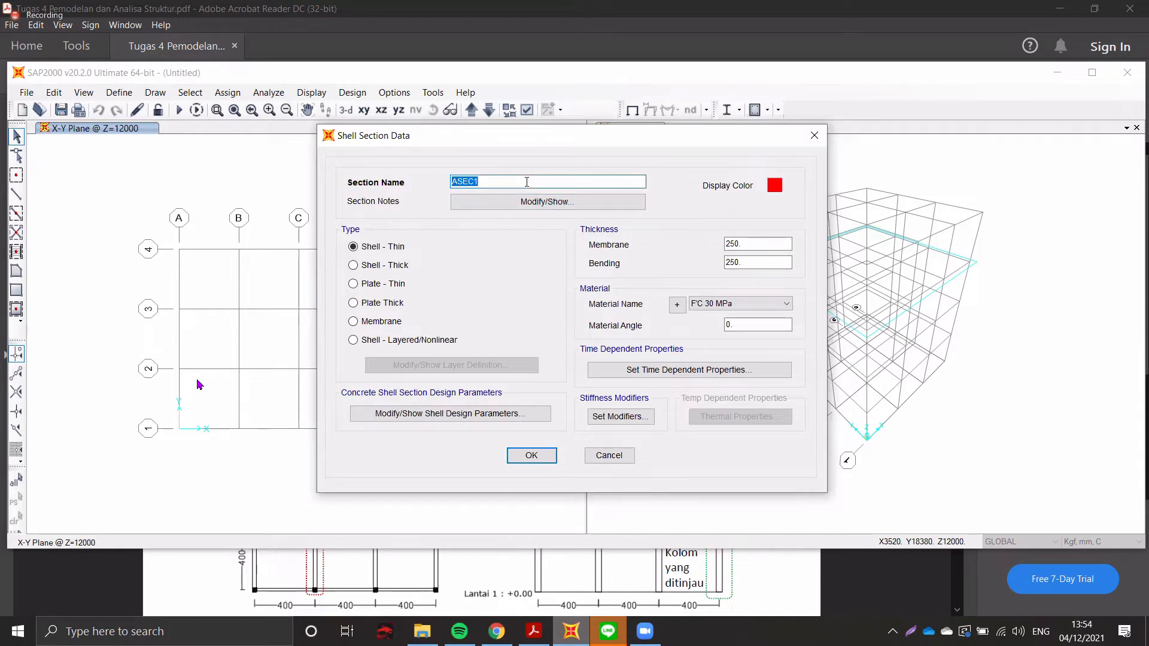
text(Pelat)
click(363, 39)
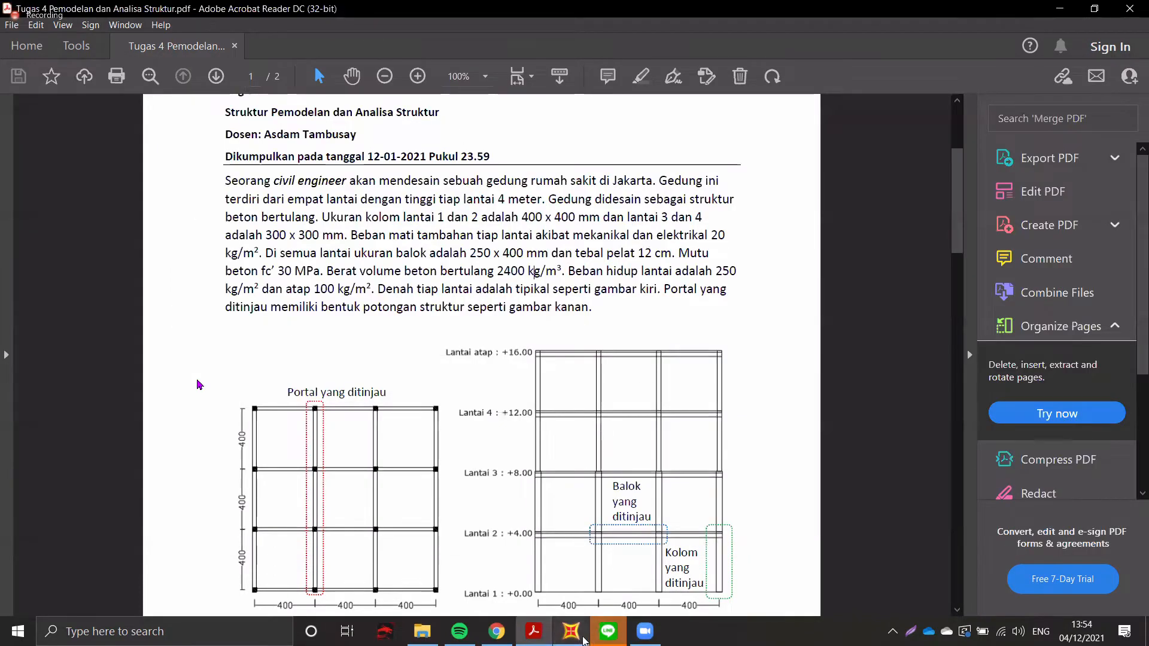
click(572, 632)
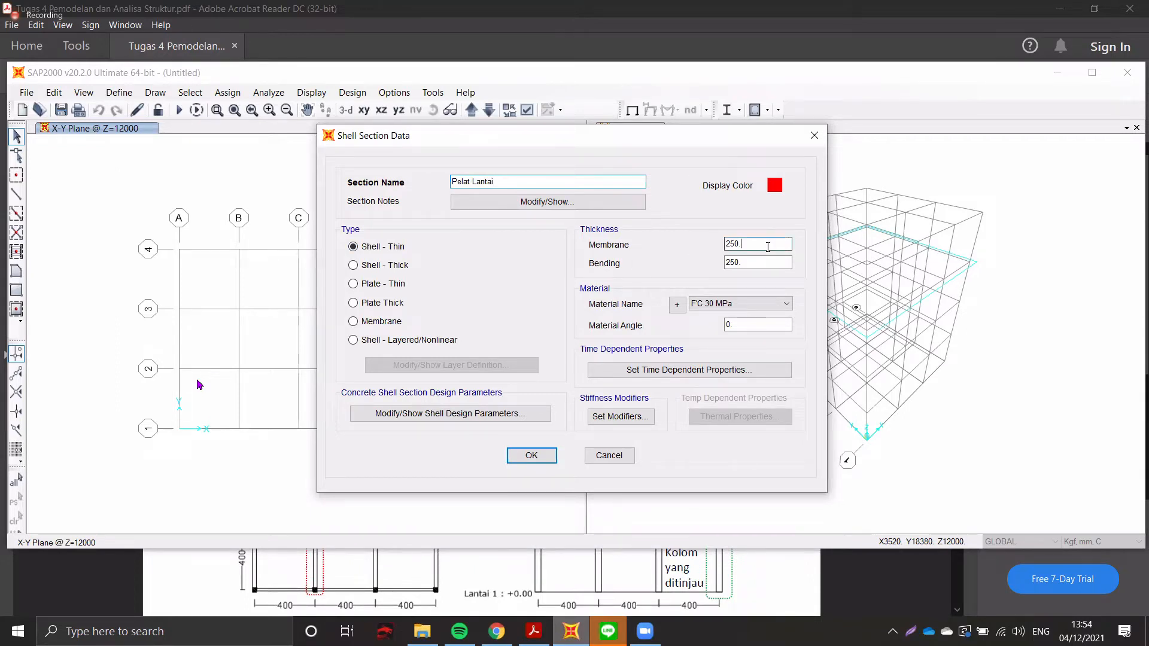
- Set the Pelat Lantai membrane and bending thickness to 120 mm, keep the F'C 30 MPa material, and accept the area section
double_click(768, 244)
text(120)
double_click(754, 263)
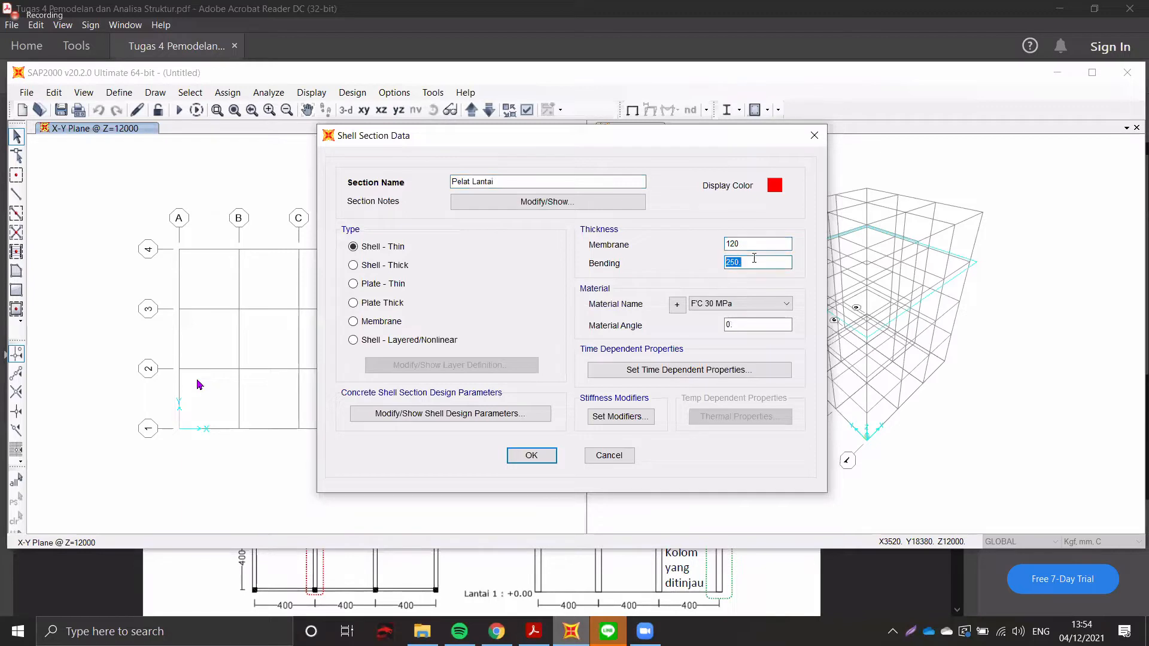
text(120)
click(720, 301)
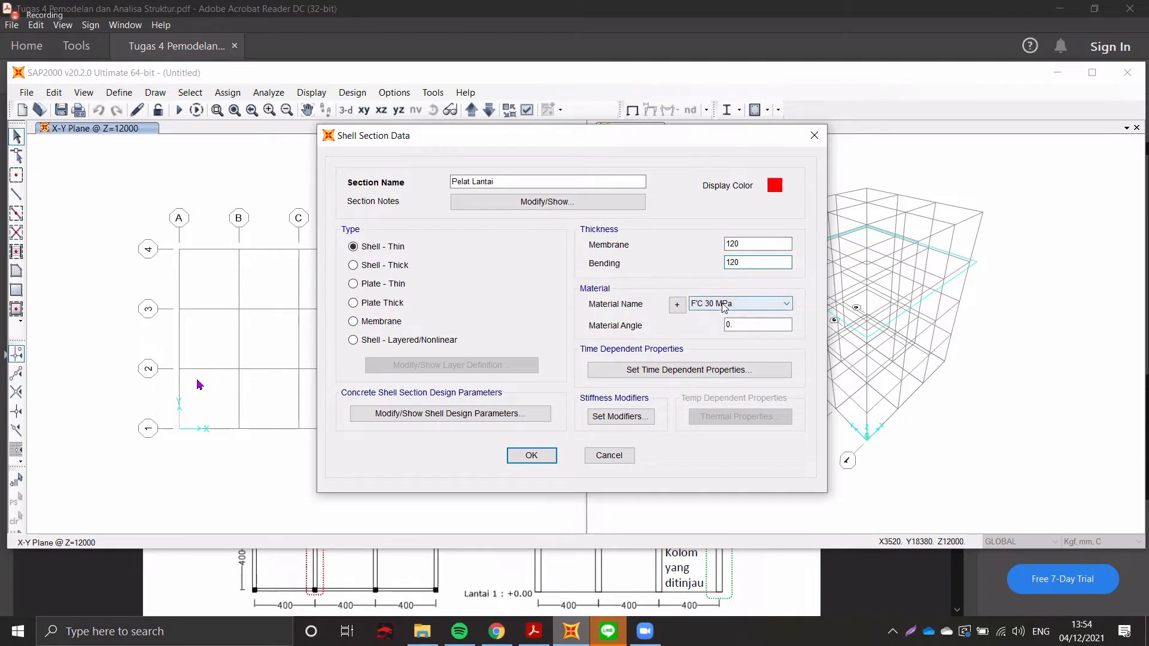
click(715, 326)
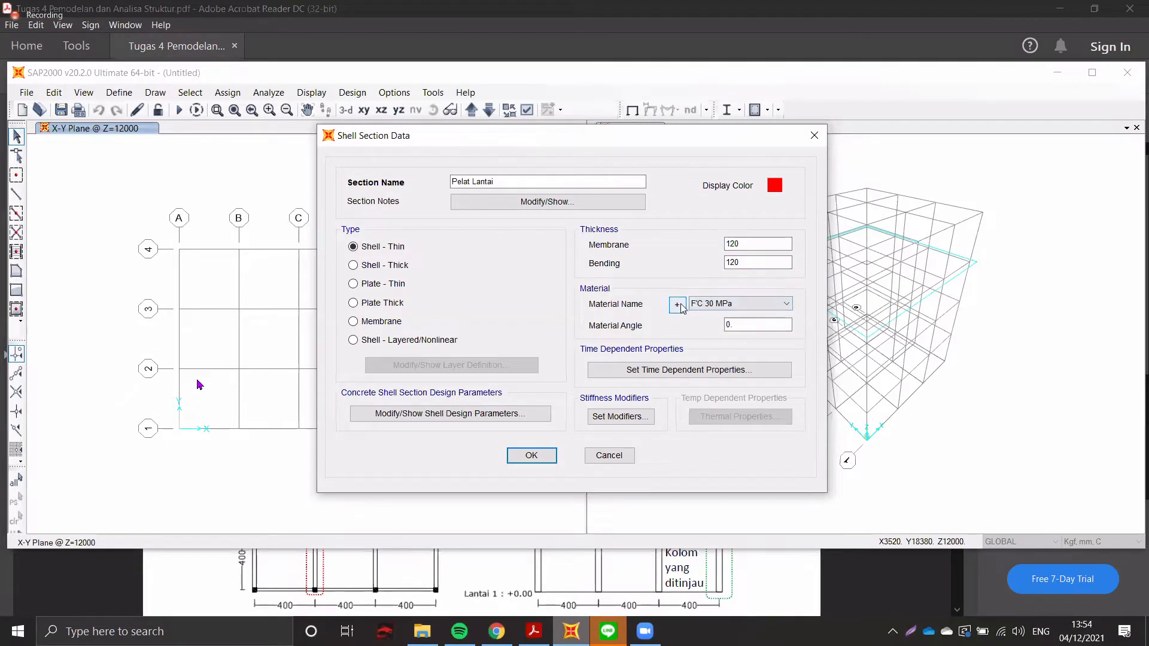
click(532, 455)
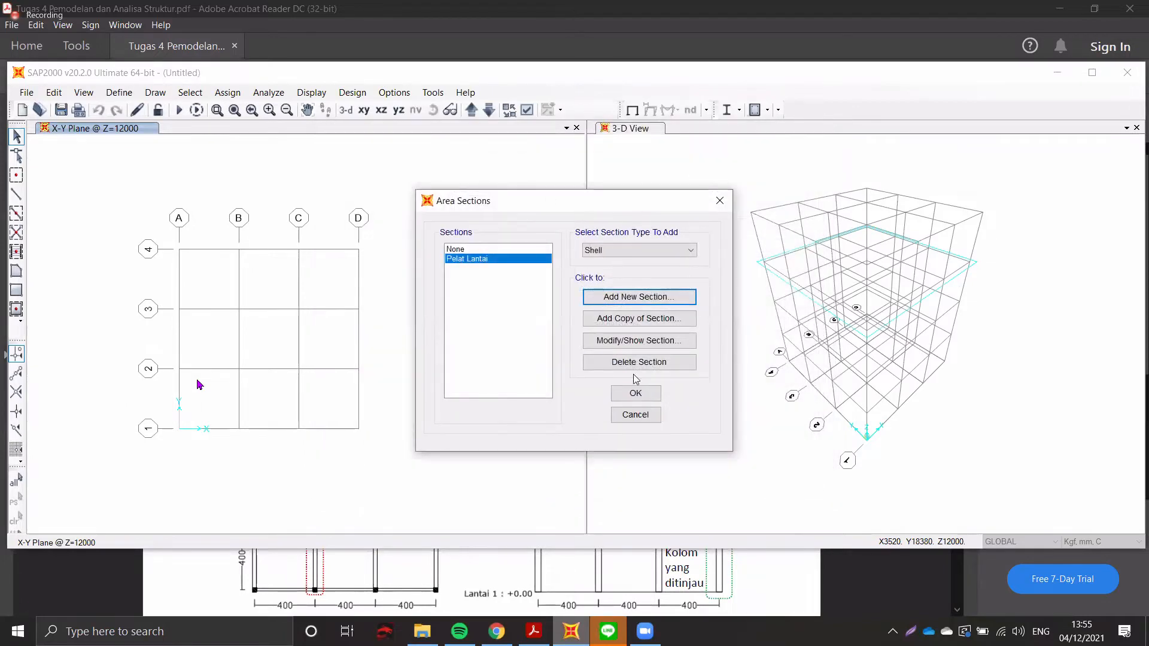
click(636, 393)
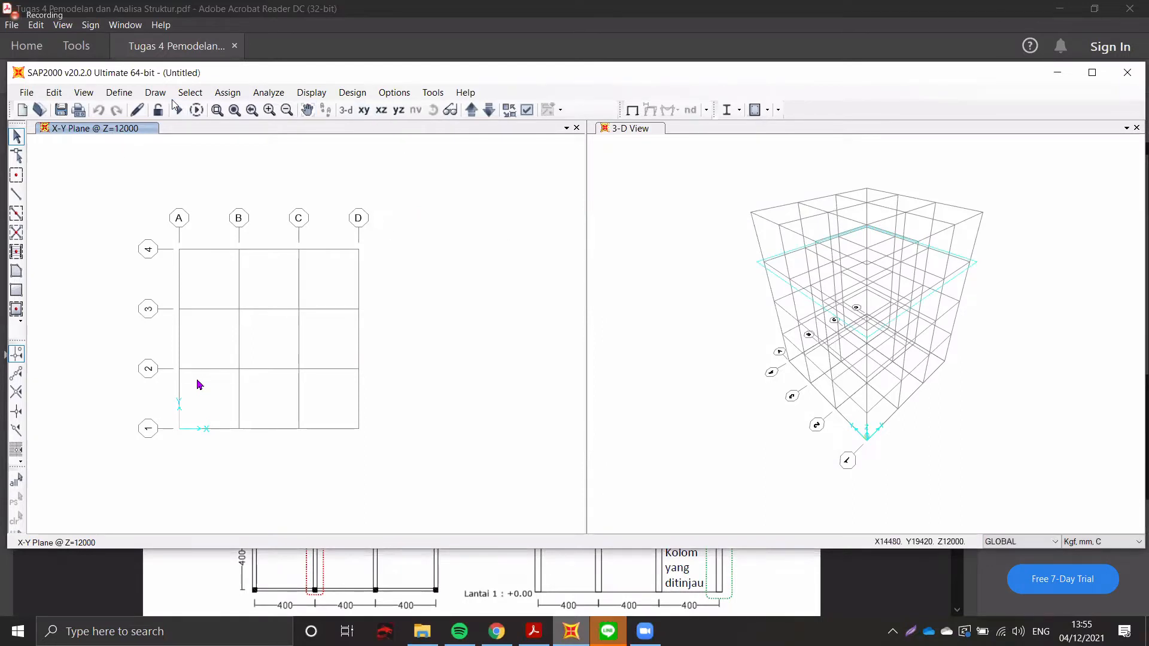
- Open the load pattern definitions
click(126, 92)
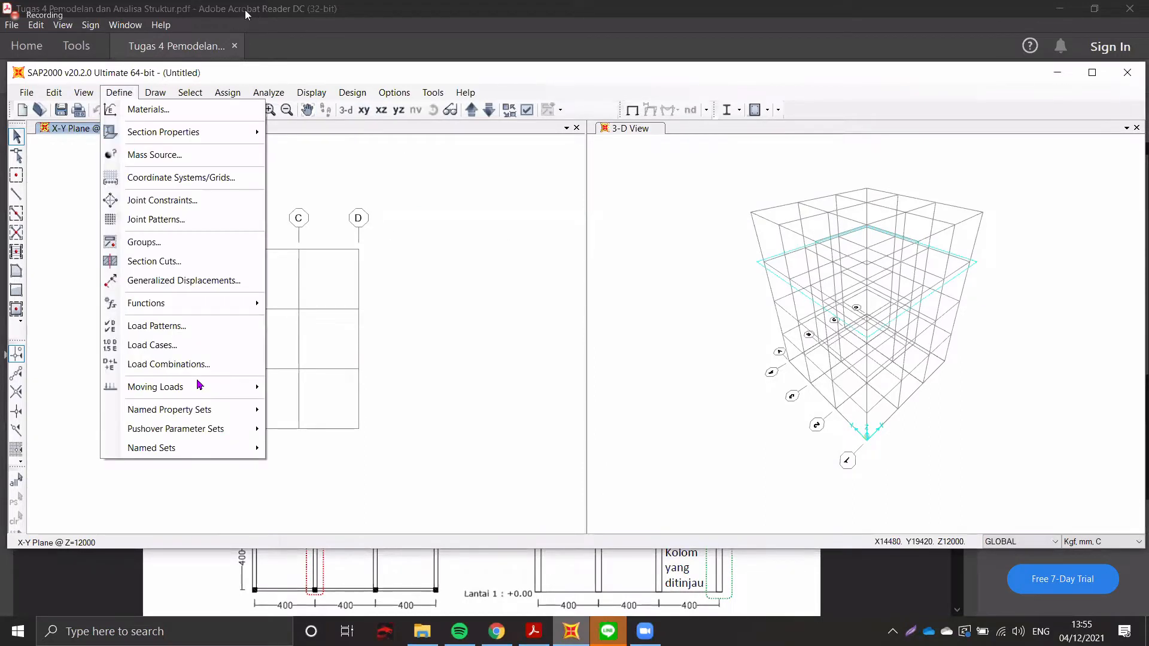
click(127, 93)
click(119, 93)
click(116, 94)
click(114, 90)
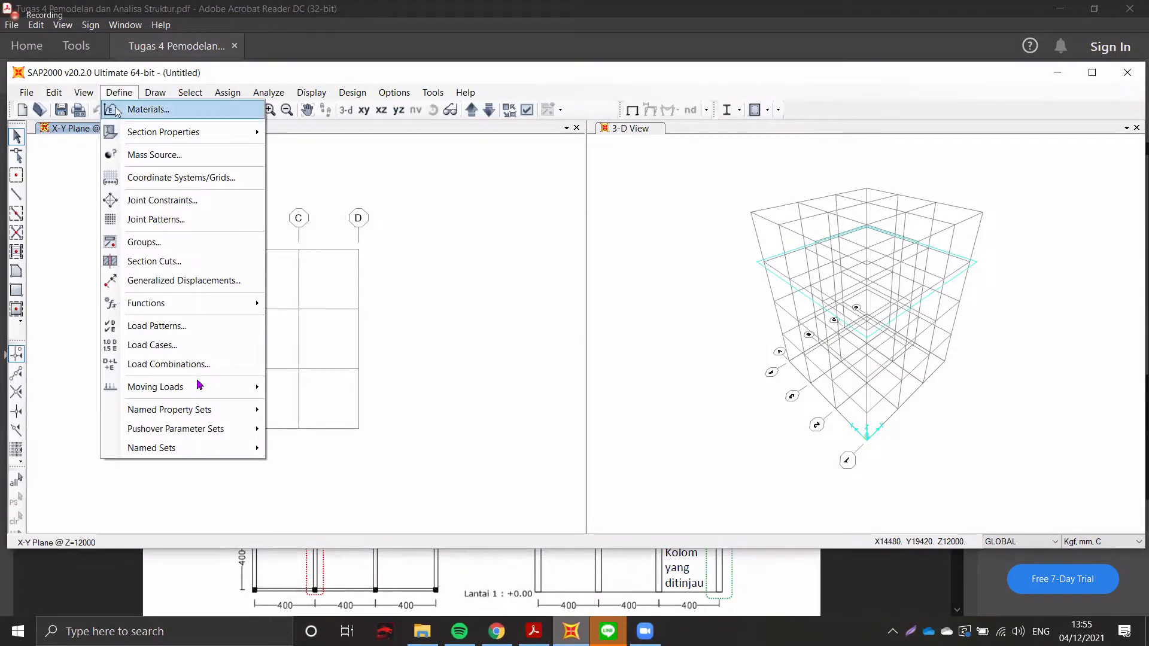
click(118, 108)
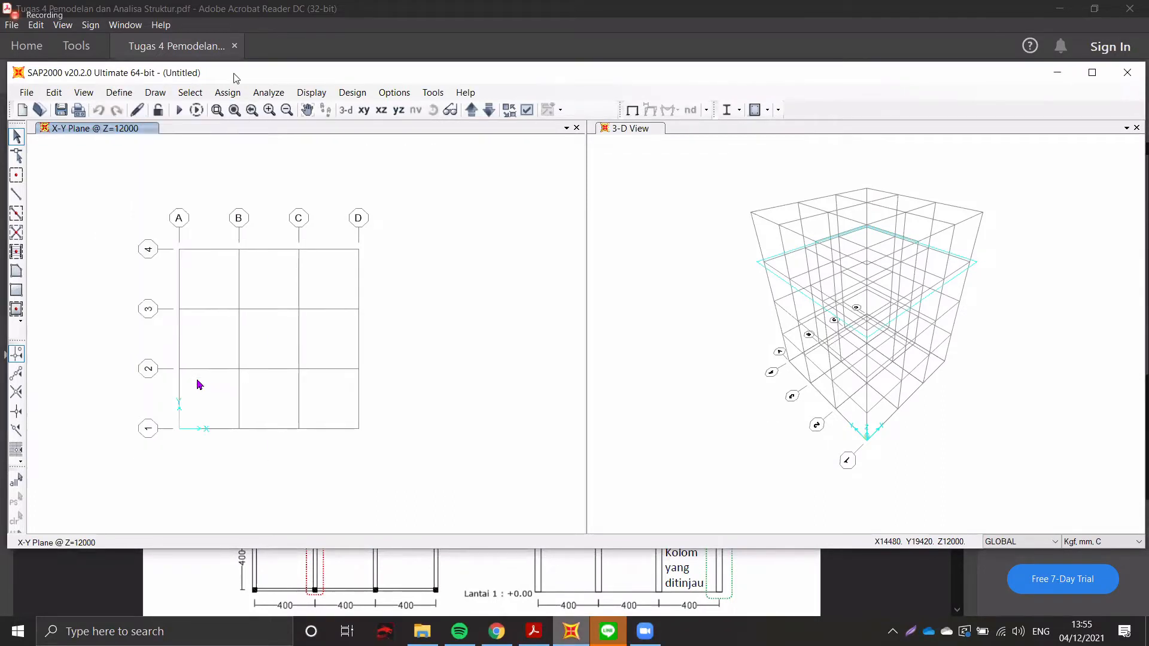
click(114, 94)
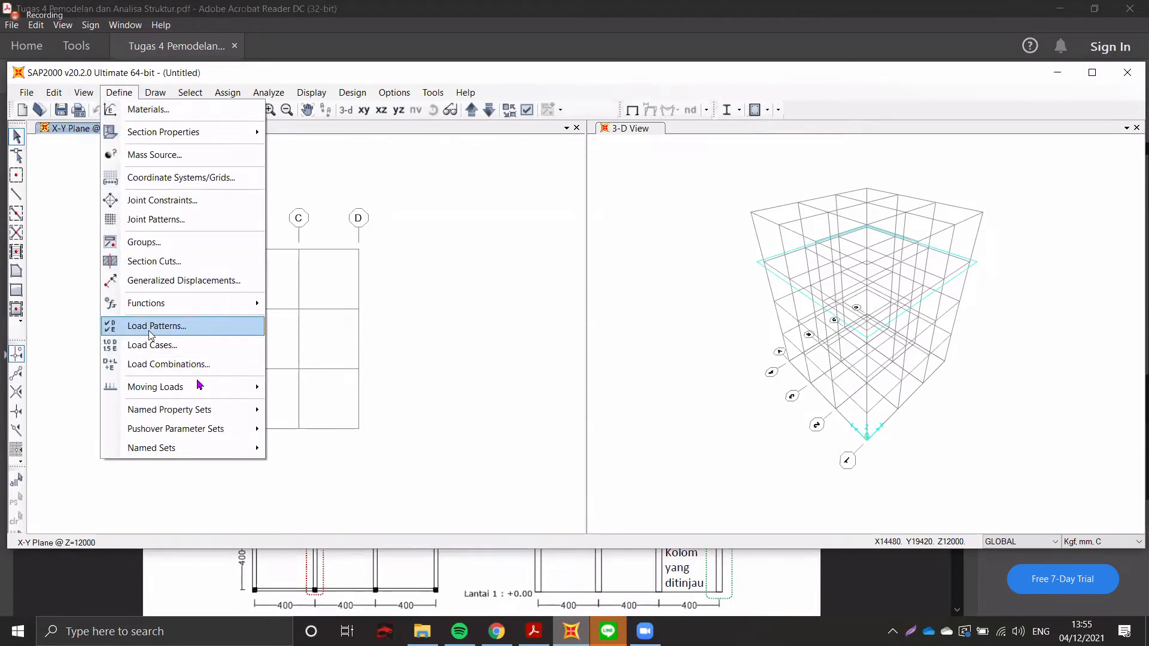
click(152, 326)
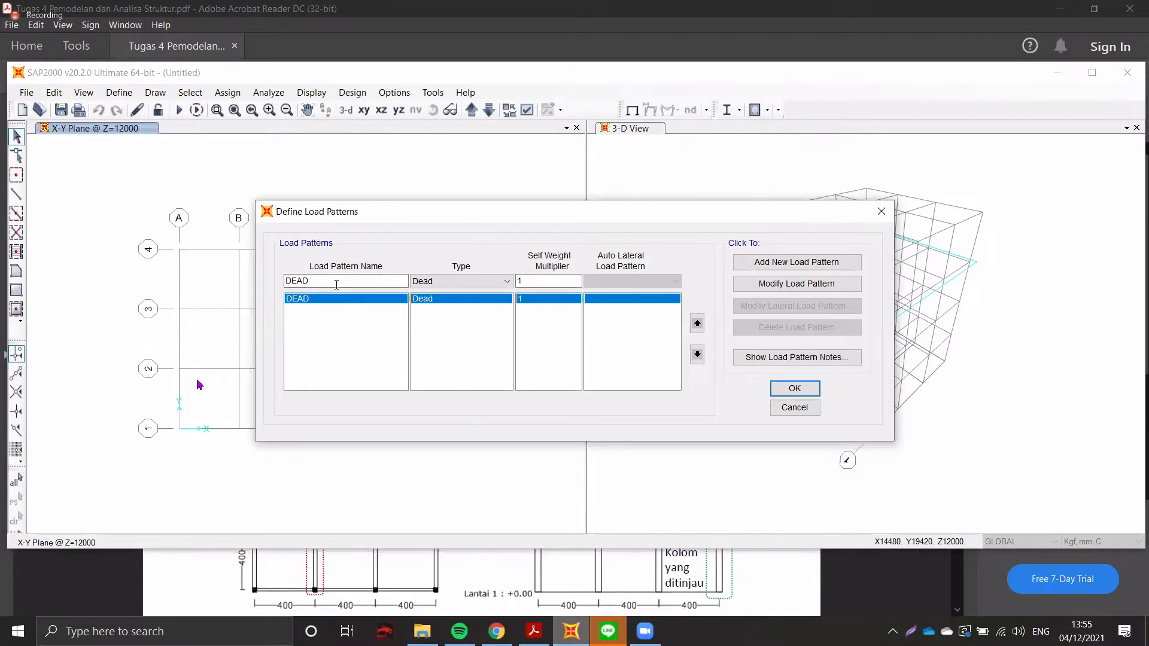
double_click(390, 282)
click(368, 309)
double_click(396, 282)
click(349, 286)
double_click(347, 280)
click(359, 321)
double_click(347, 280)
click(346, 318)
double_click(340, 280)
click(367, 321)
- Check the dead load requirements in the assignment PDF and enter MATI TAMBAHAN as the load pattern name
click(377, 40)
scroll(426, 229, down, 2)
scroll(426, 230, down, 3)
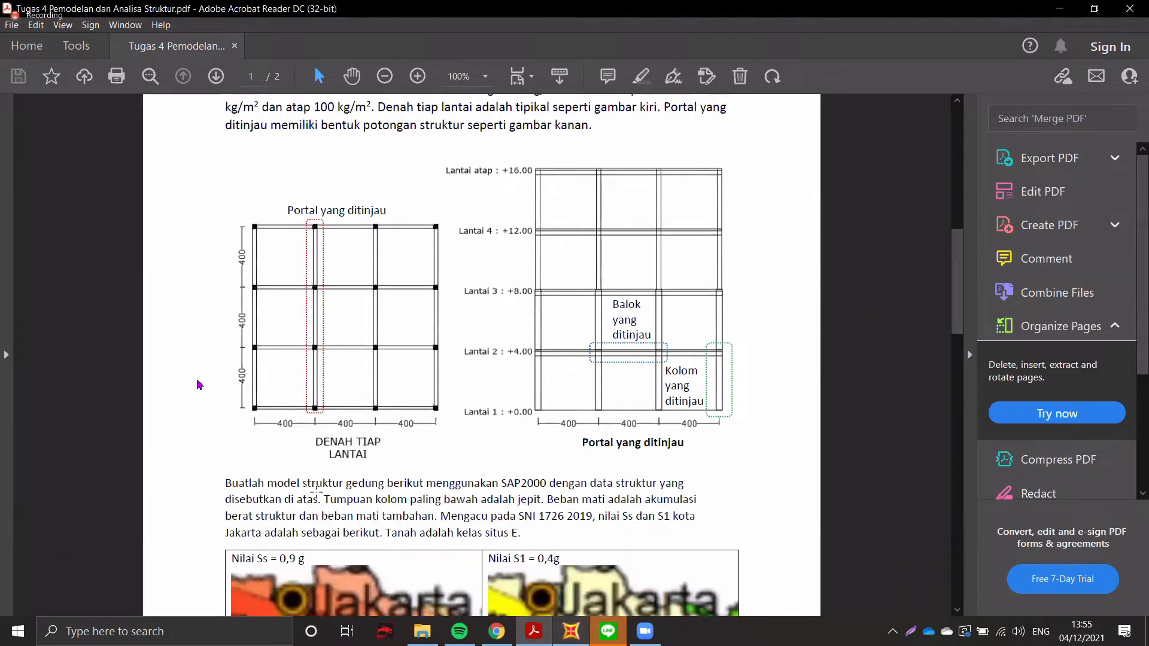
scroll(303, 502, up, 1)
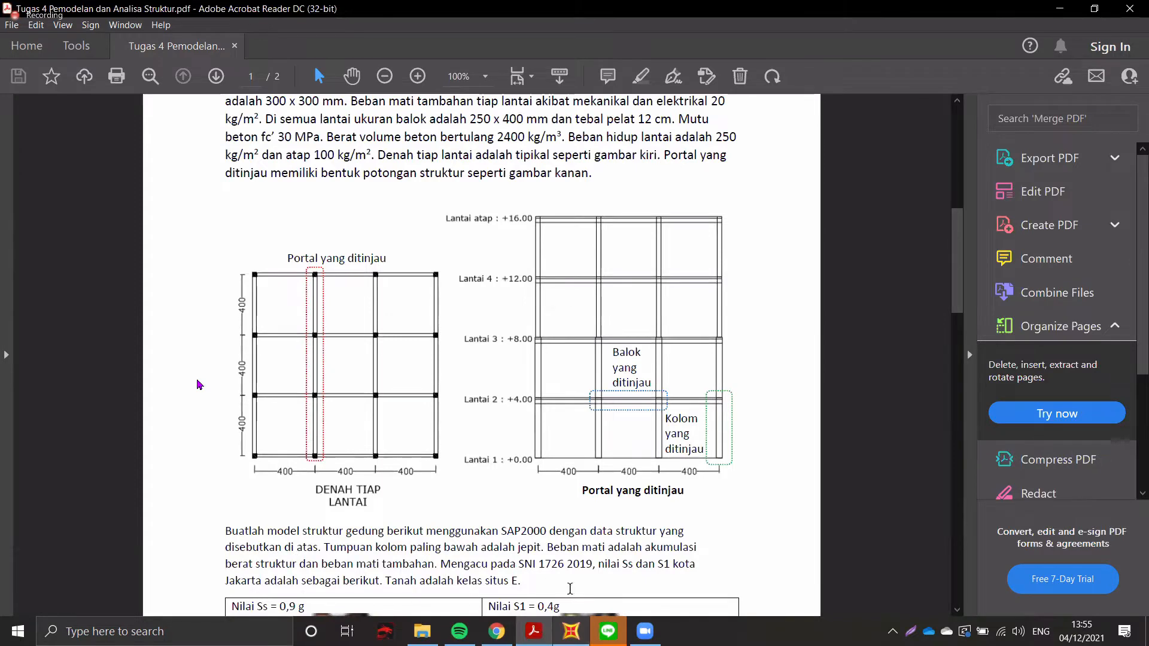
key(alt+Tab)
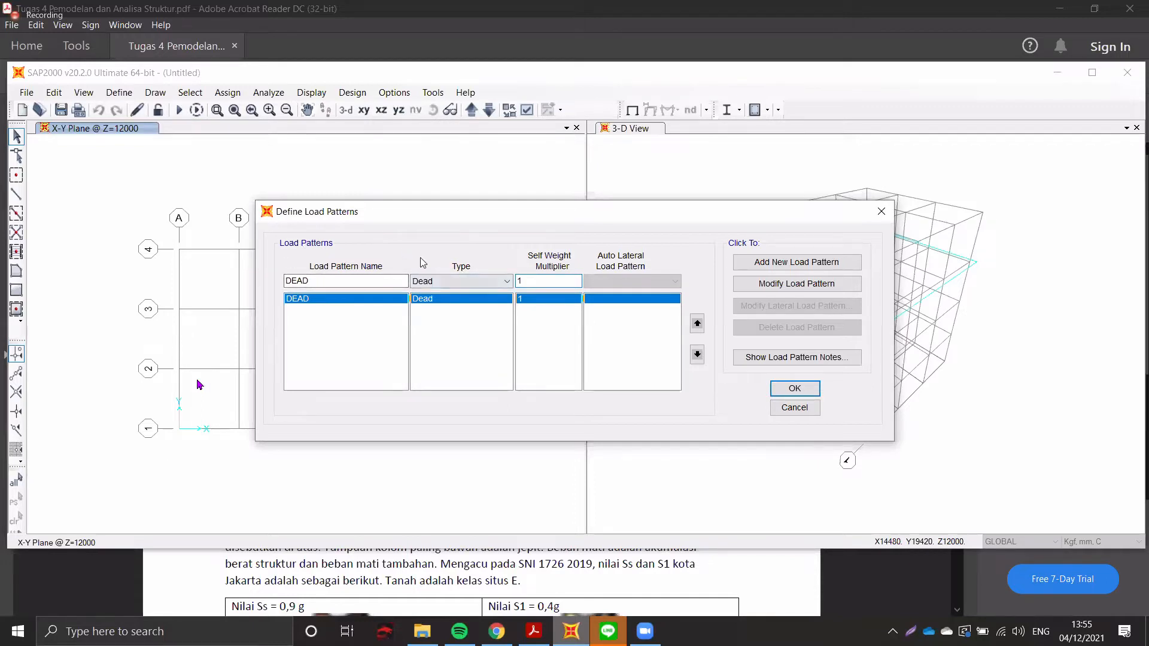
double_click(322, 282)
text(Ma)
- Set the MATI TAMBAHAN load pattern to type Super Dead with self weight multiplier 0 and add it to the load patterns
click(494, 283)
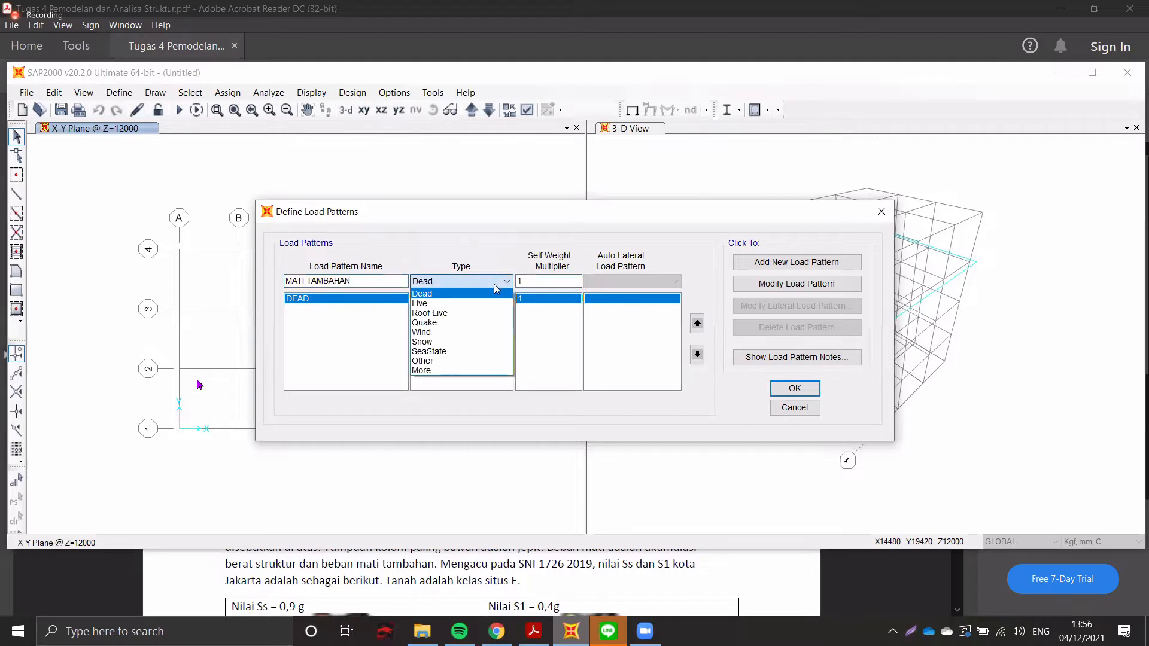
click(470, 371)
click(454, 282)
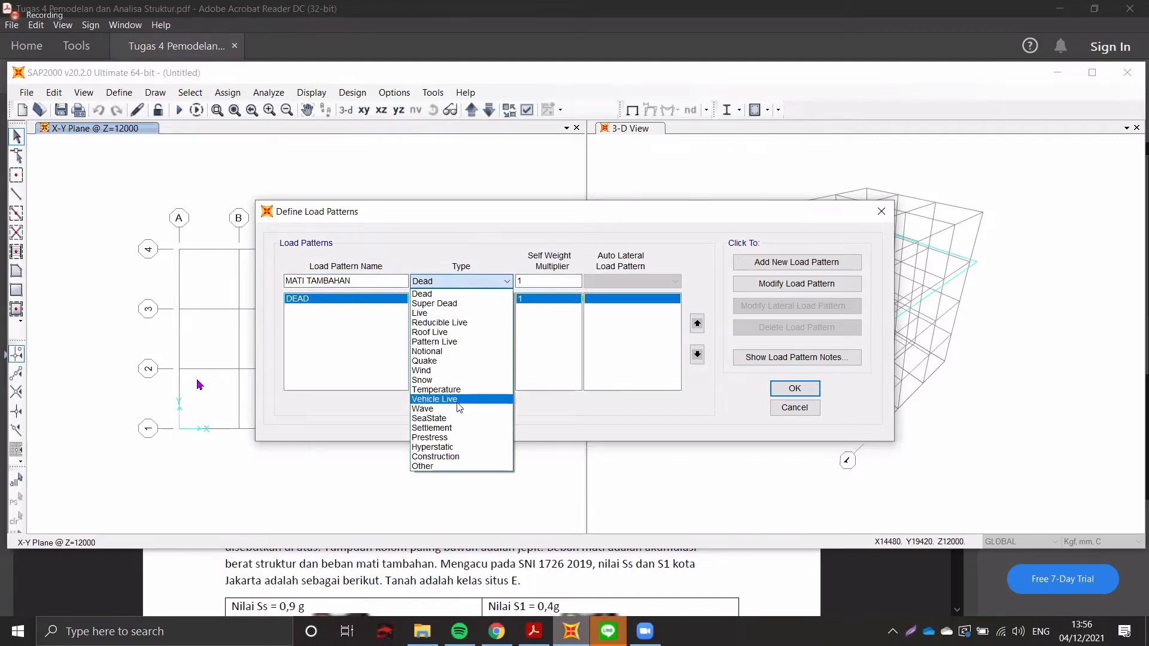
click(501, 284)
click(501, 284)
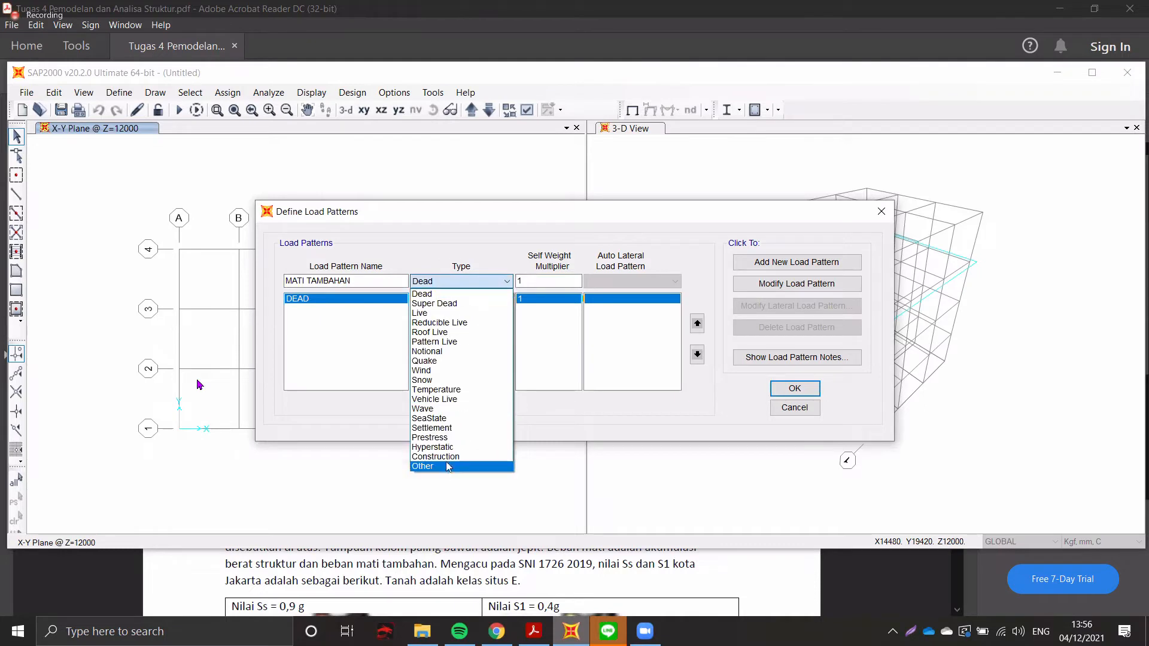
click(546, 338)
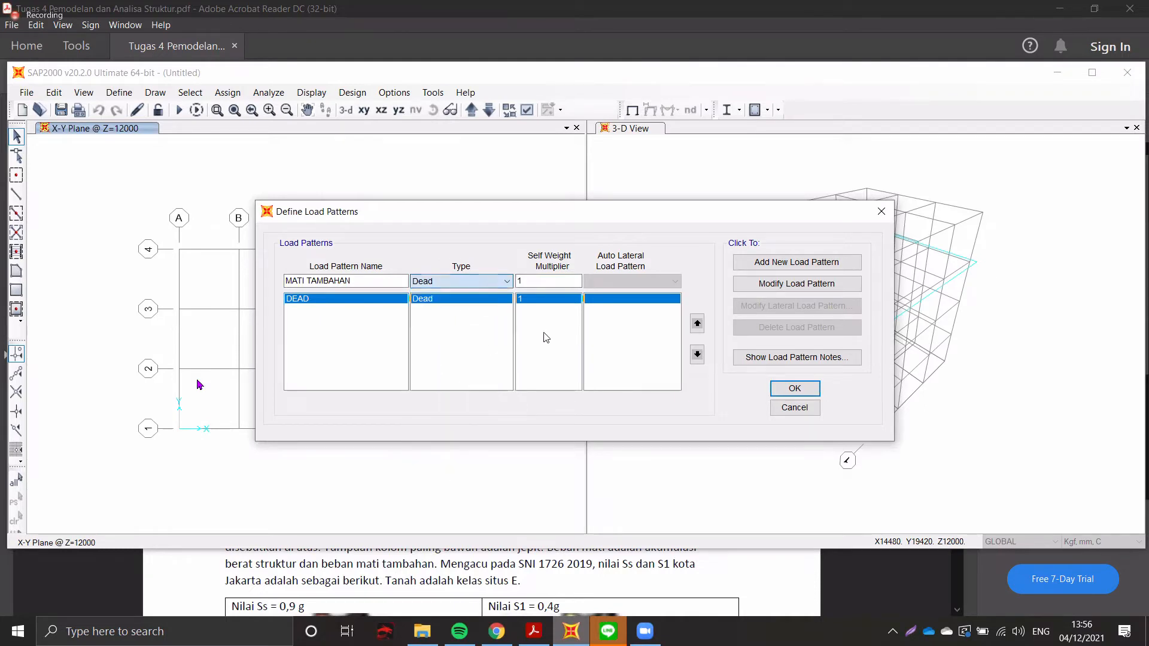
click(469, 282)
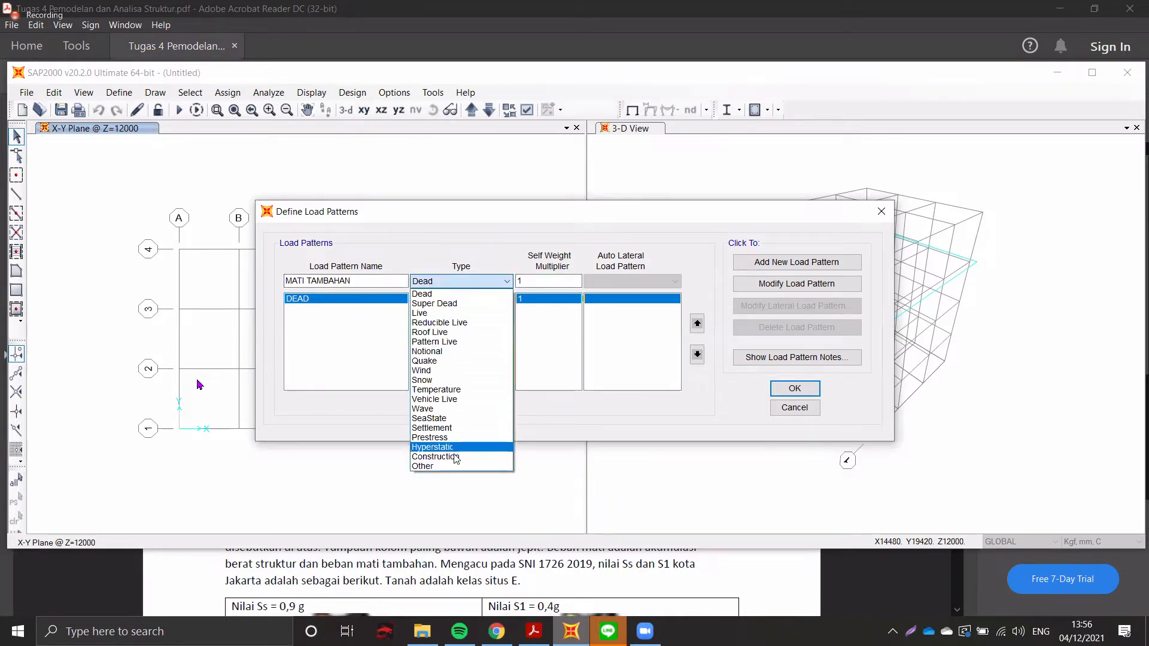
click(446, 304)
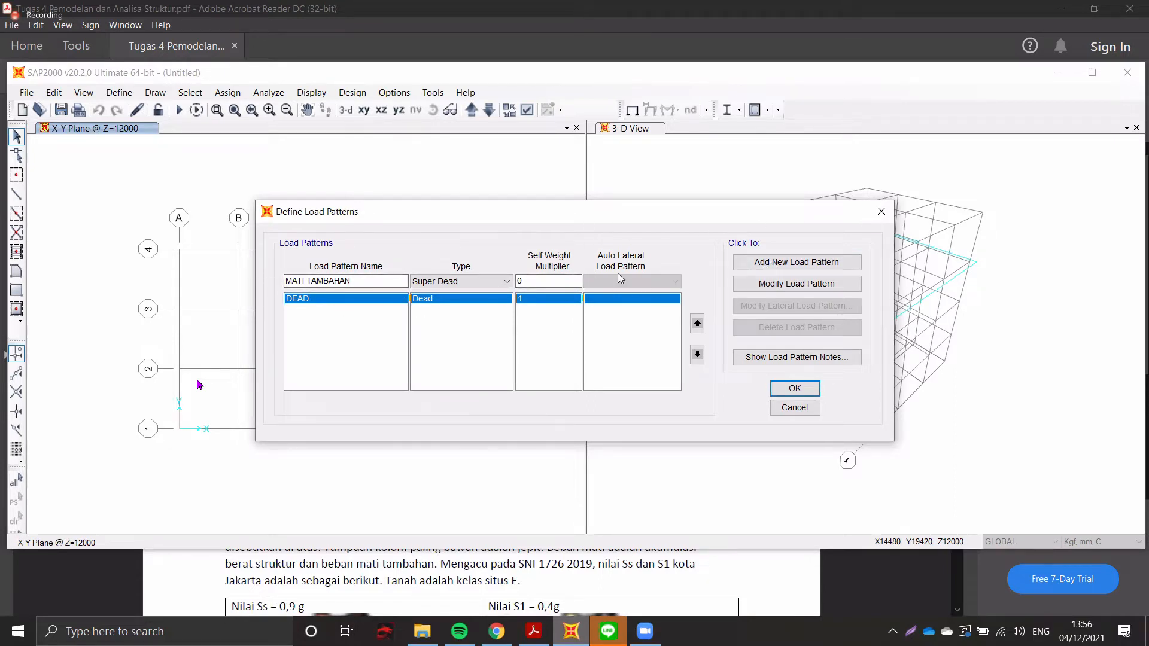
click(783, 263)
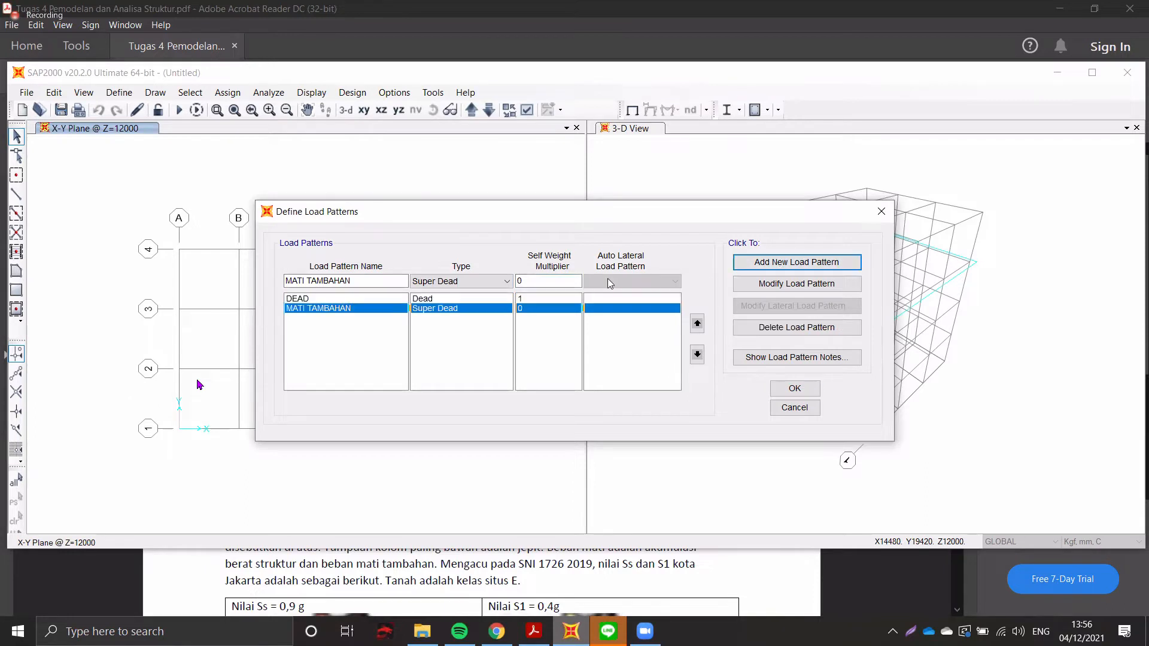
- Add a load pattern named HIDUP of type Live with self weight multiplier 0 and accept the load pattern definitions
double_click(370, 284)
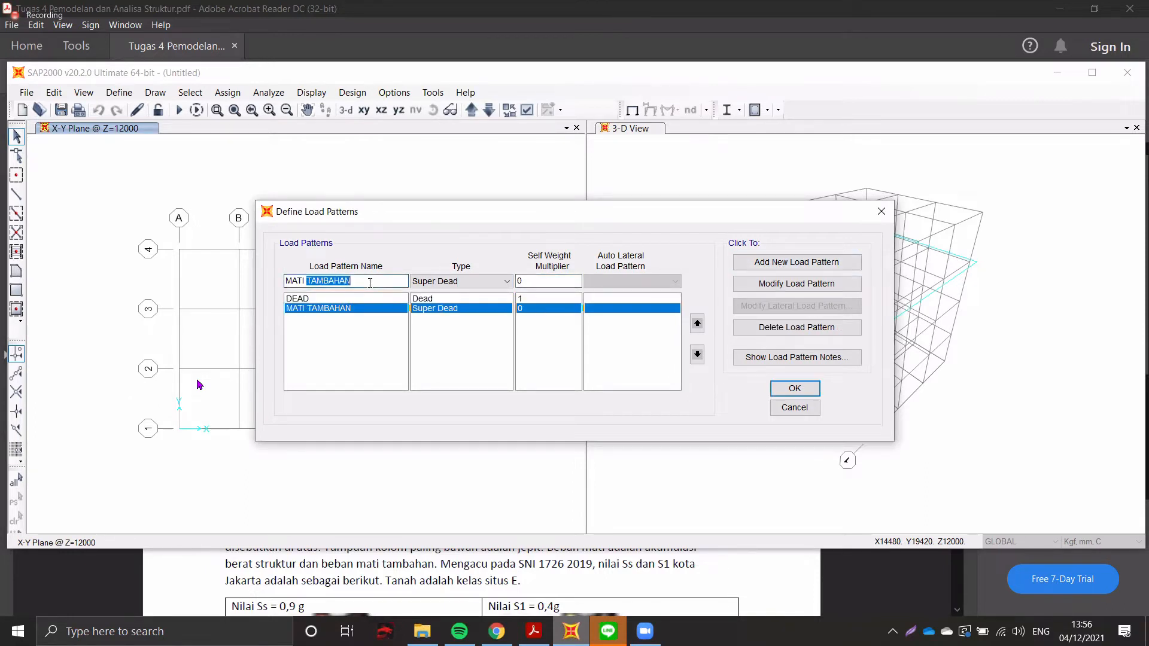
drag(370, 283, 285, 280)
text(HIDUP)
click(470, 283)
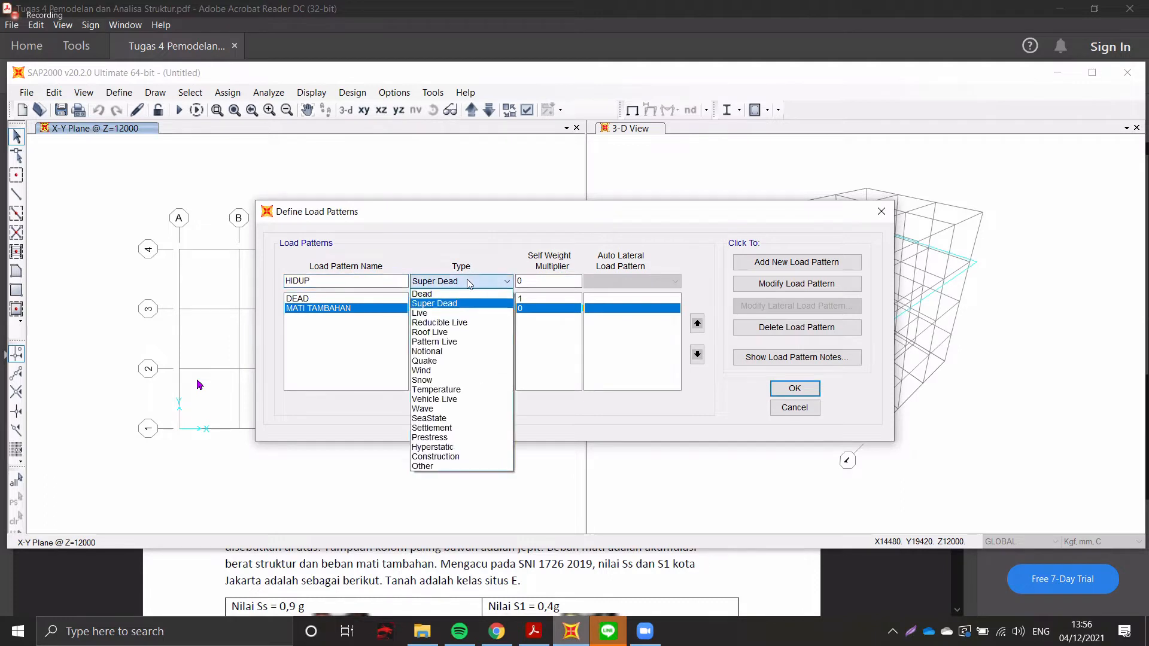
click(456, 314)
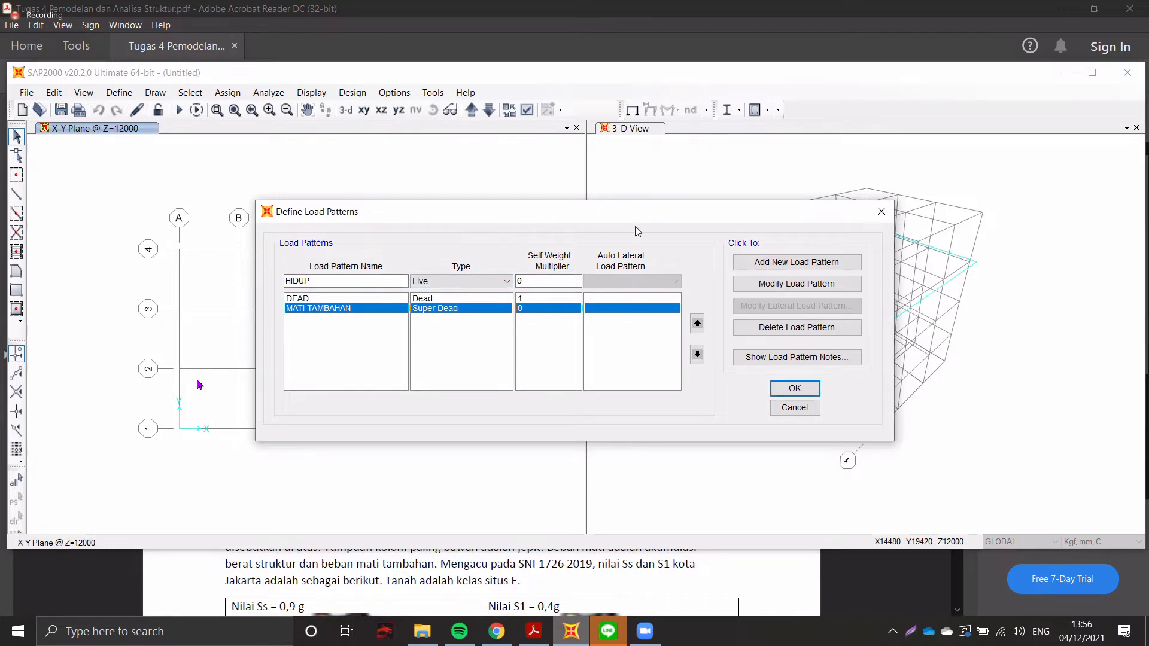
click(825, 270)
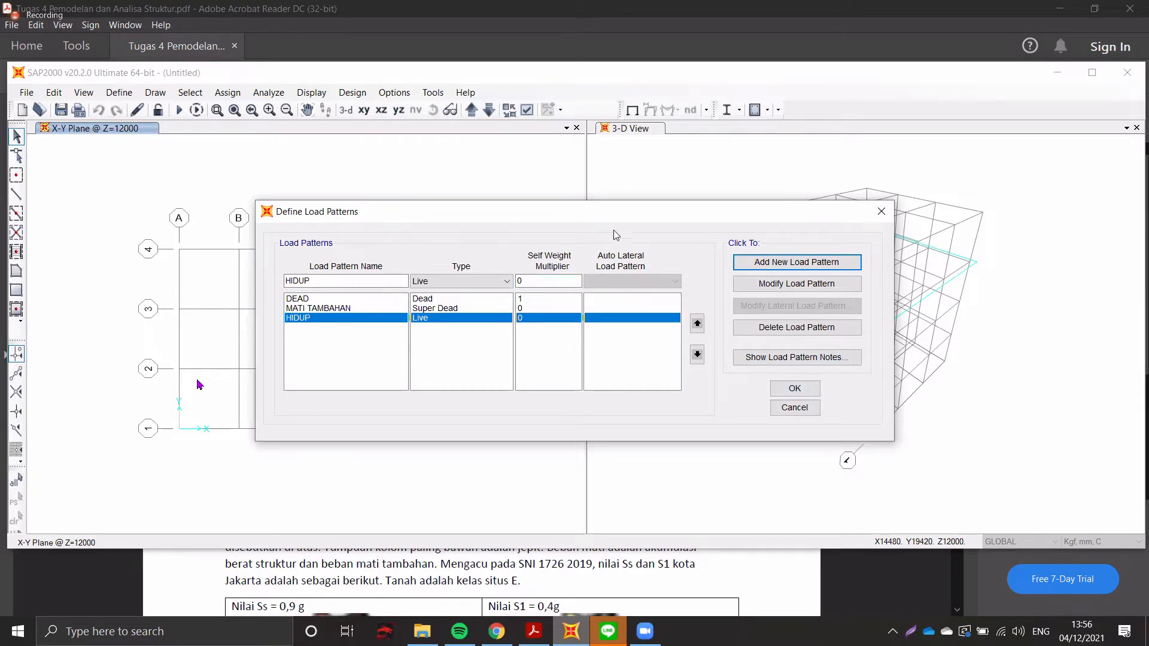
click(803, 395)
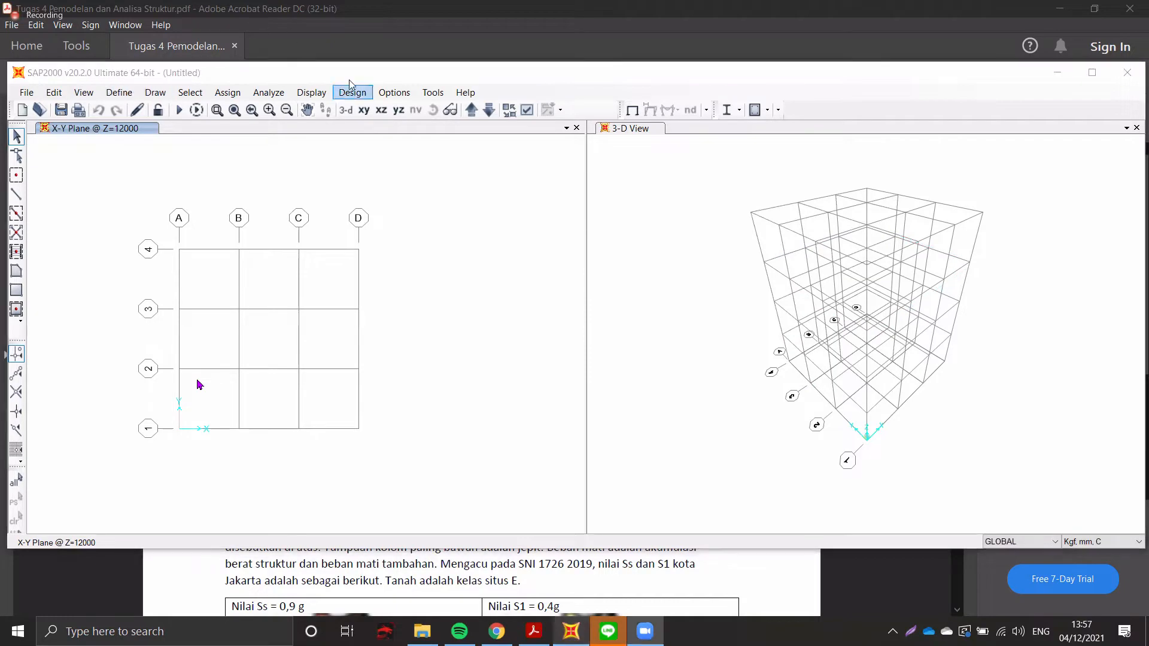
- Review the load data and tasks in the assignment PDF and create a new load combination named LAYAN
click(339, 45)
scroll(473, 186, down, 5)
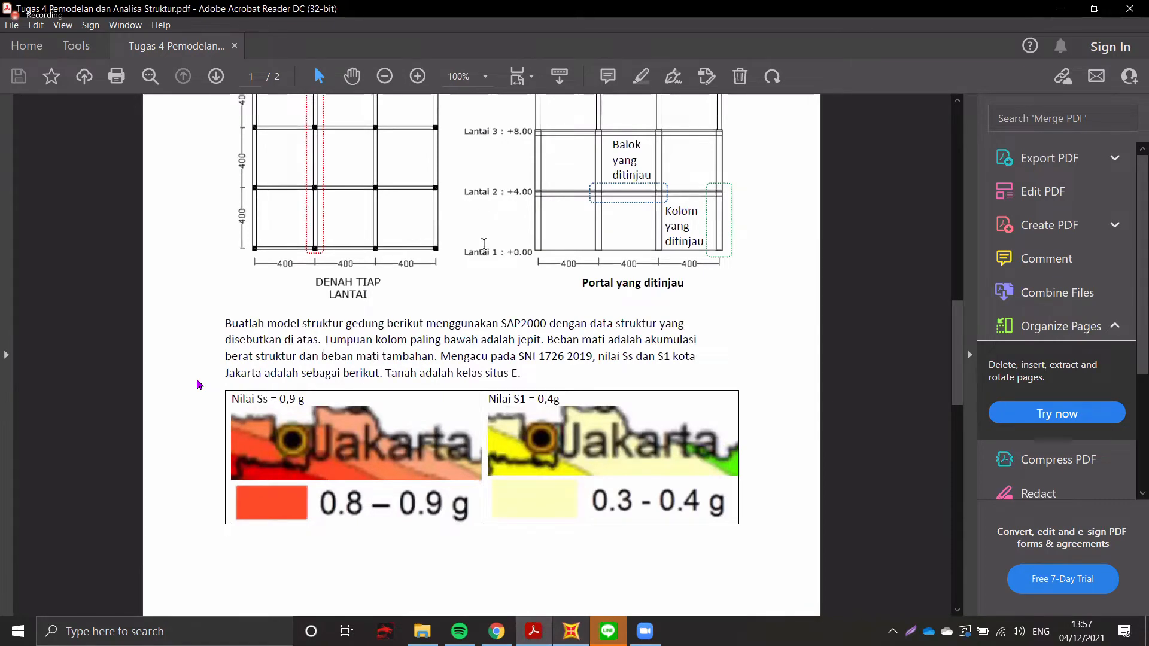
scroll(483, 243, down, 3)
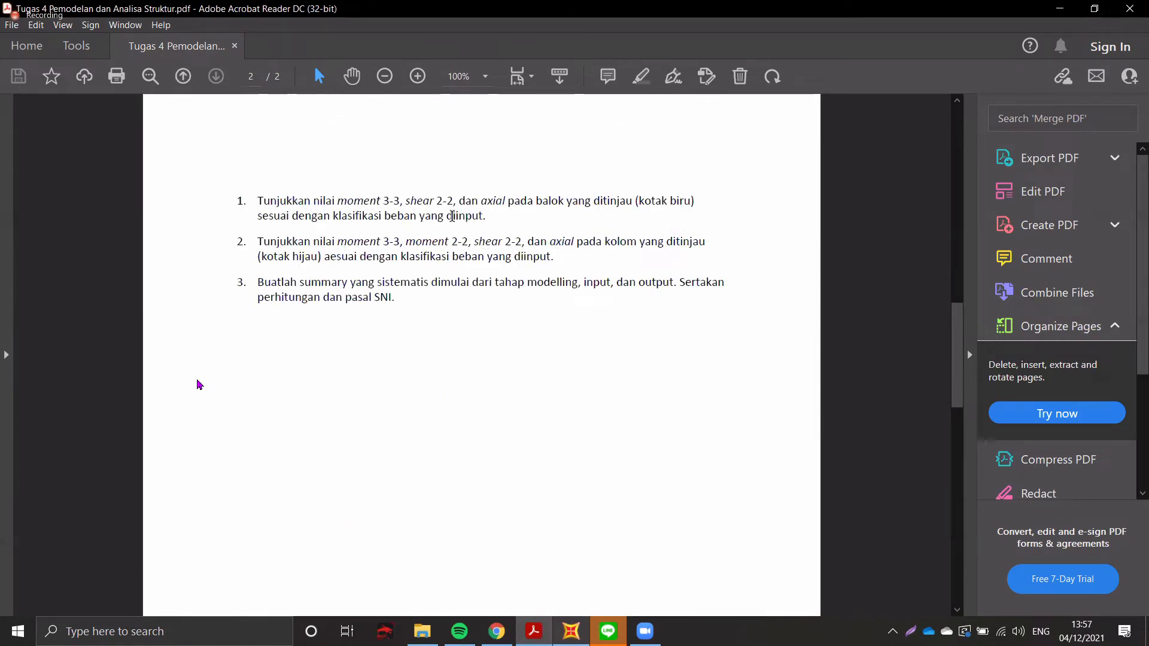
scroll(491, 275, up, 15)
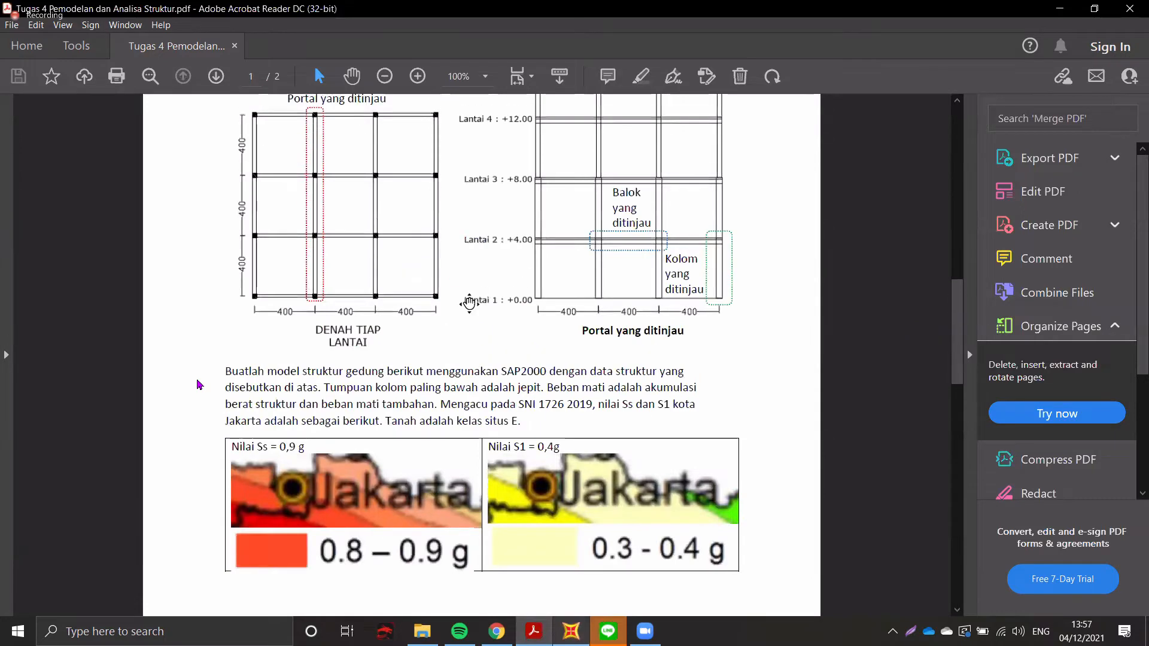
scroll(473, 294, down, 3)
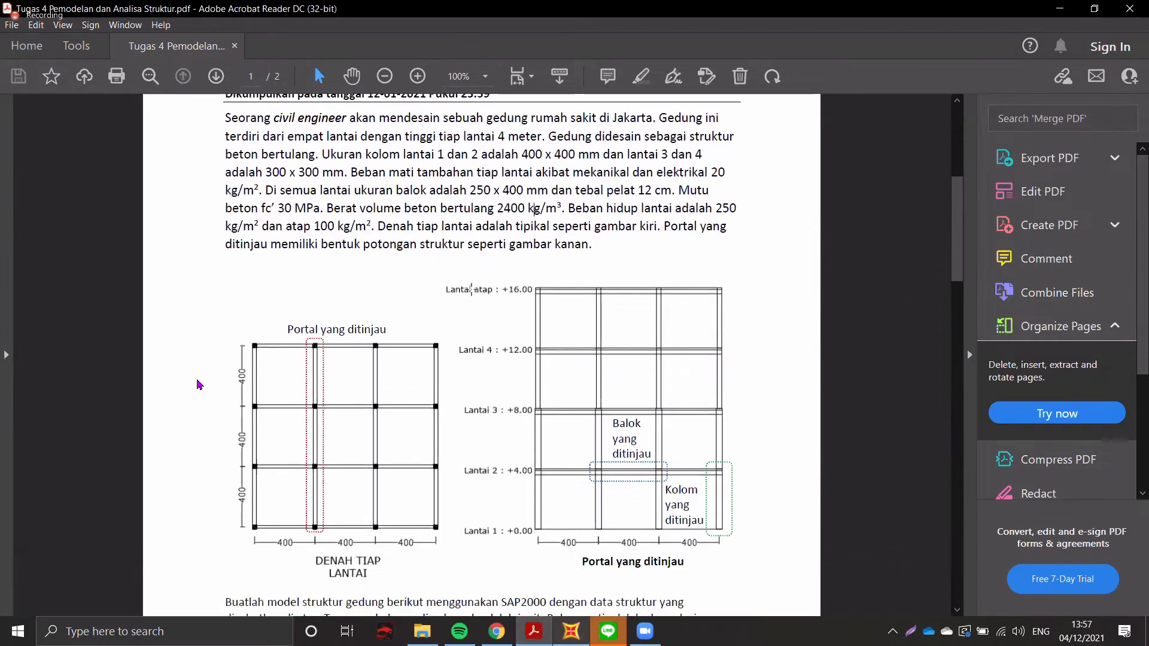
click(571, 631)
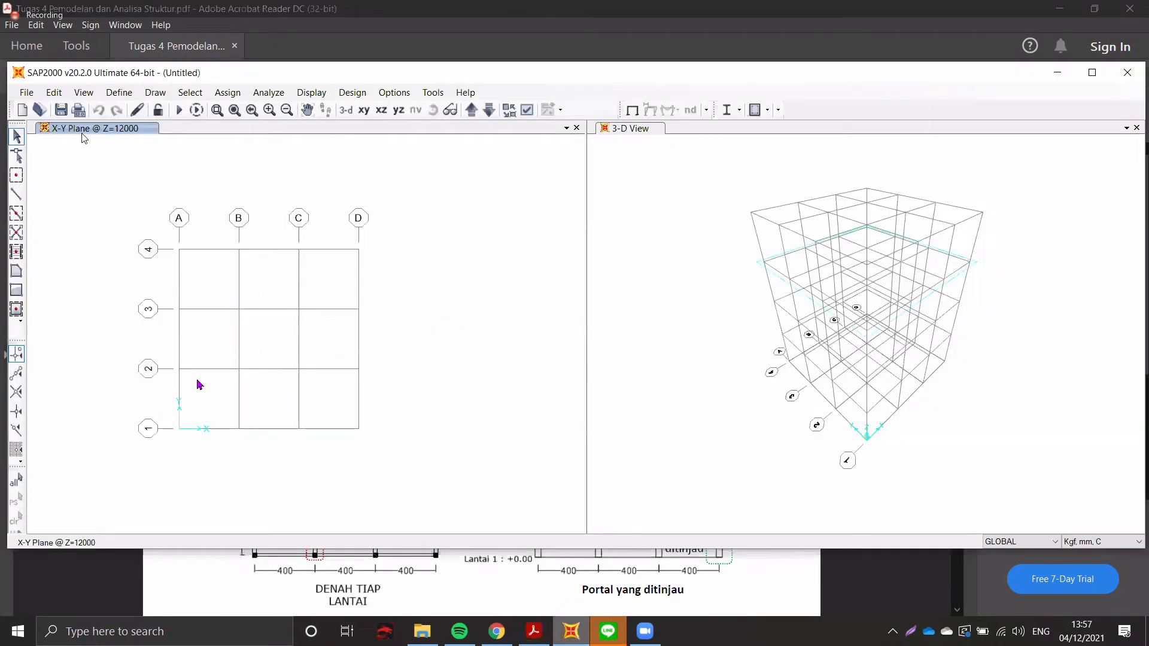
click(119, 92)
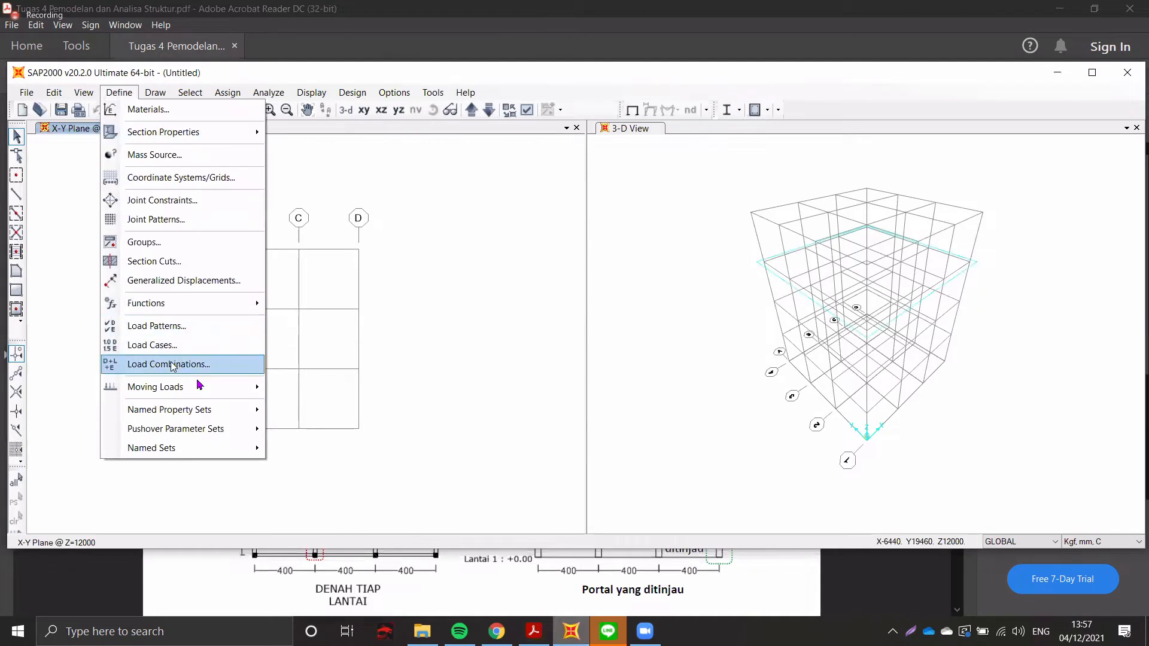
click(173, 365)
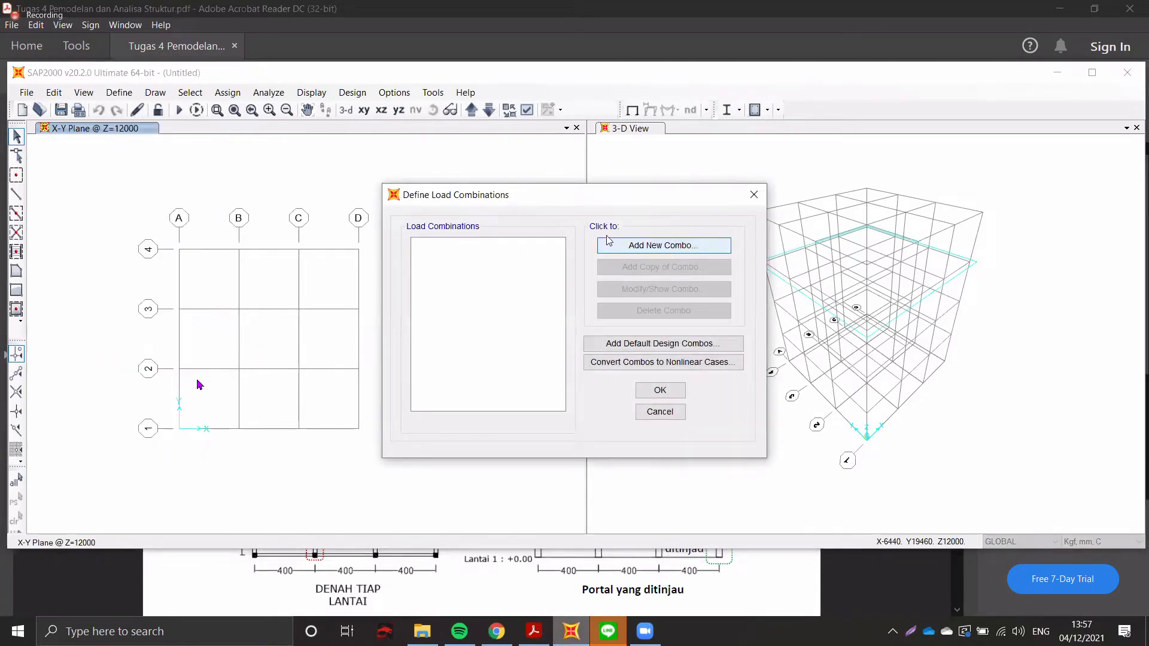
click(692, 249)
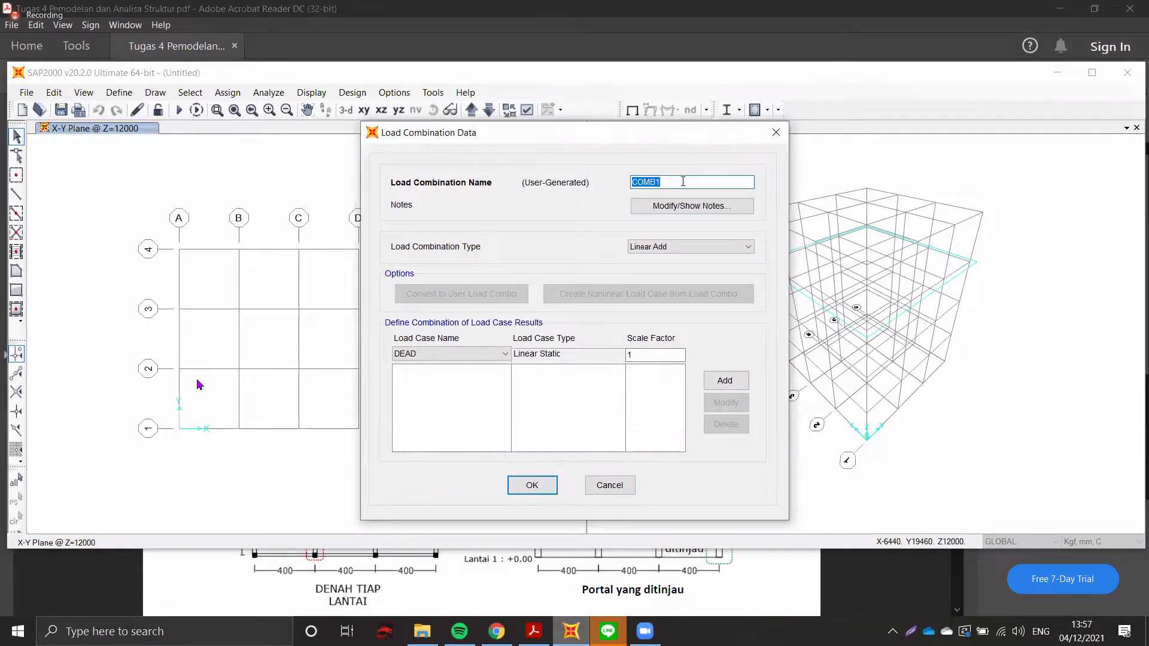
text(LAYAN)
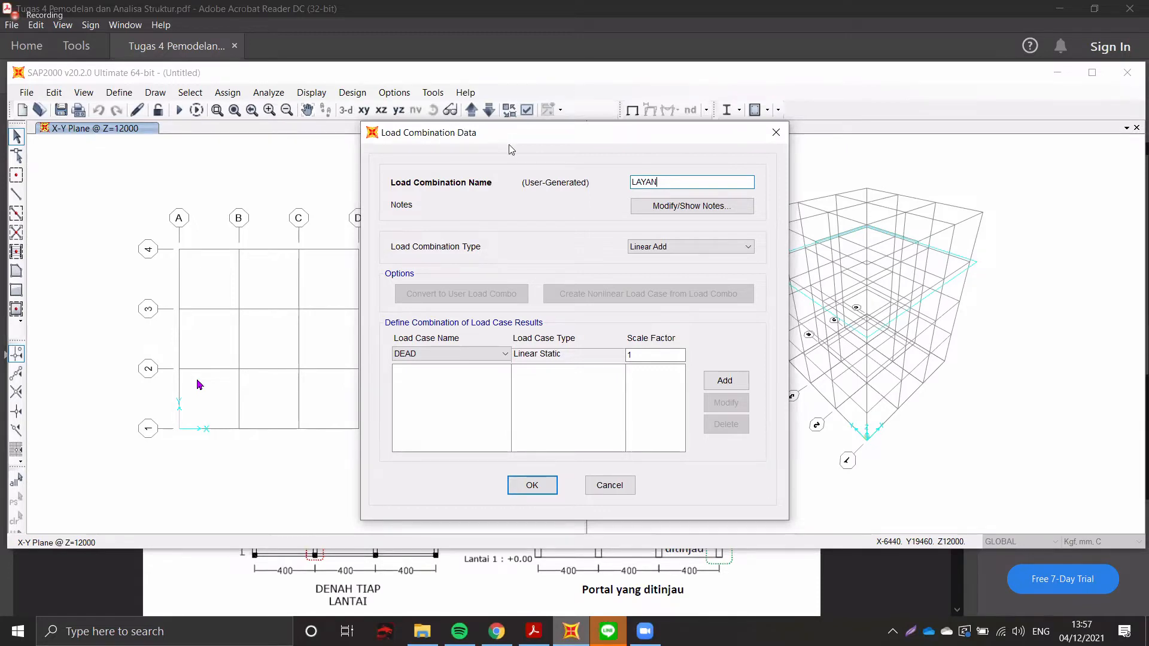
double_click(647, 183)
click(677, 182)
- Add the DEAD load case to the LAYAN combination with scale factor 1
click(650, 356)
click(479, 358)
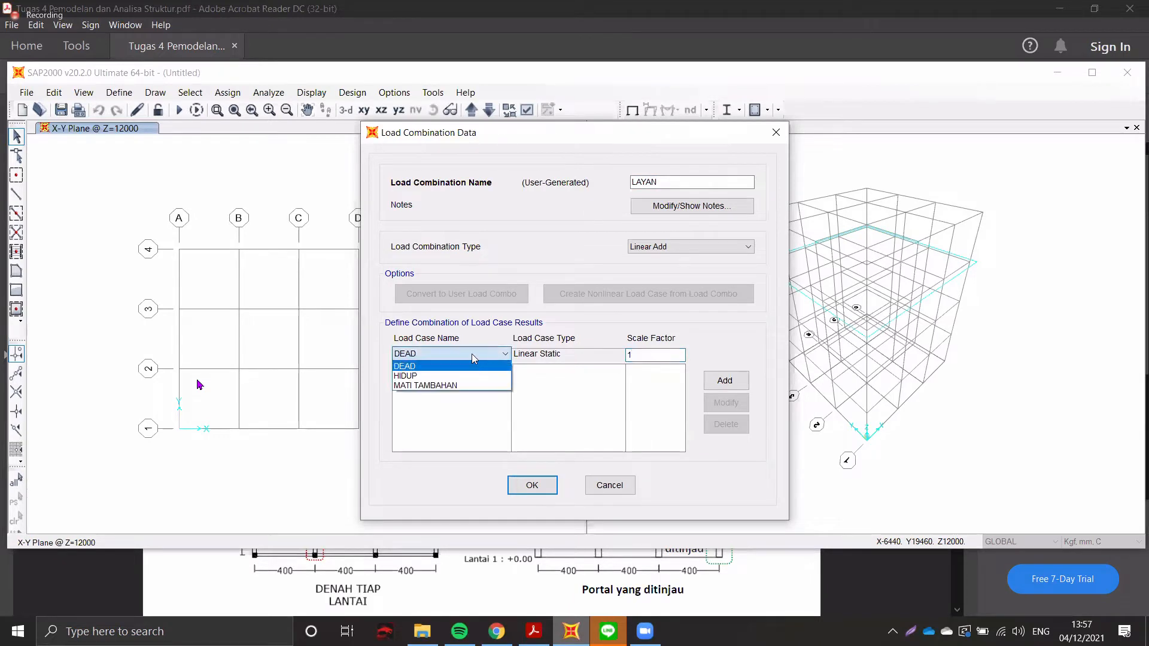
click(419, 366)
click(644, 356)
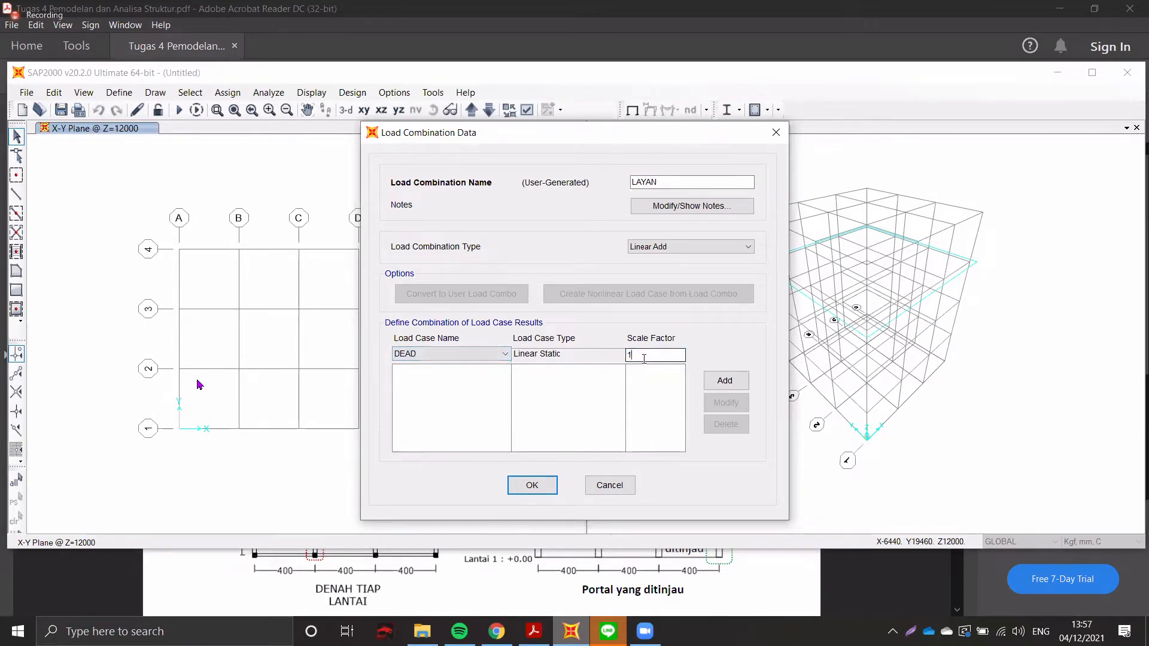
click(725, 380)
- Add the MATI TAMBAHAN and HIDUP load cases to LAYAN with scale factor 1 each and accept the combination
click(482, 354)
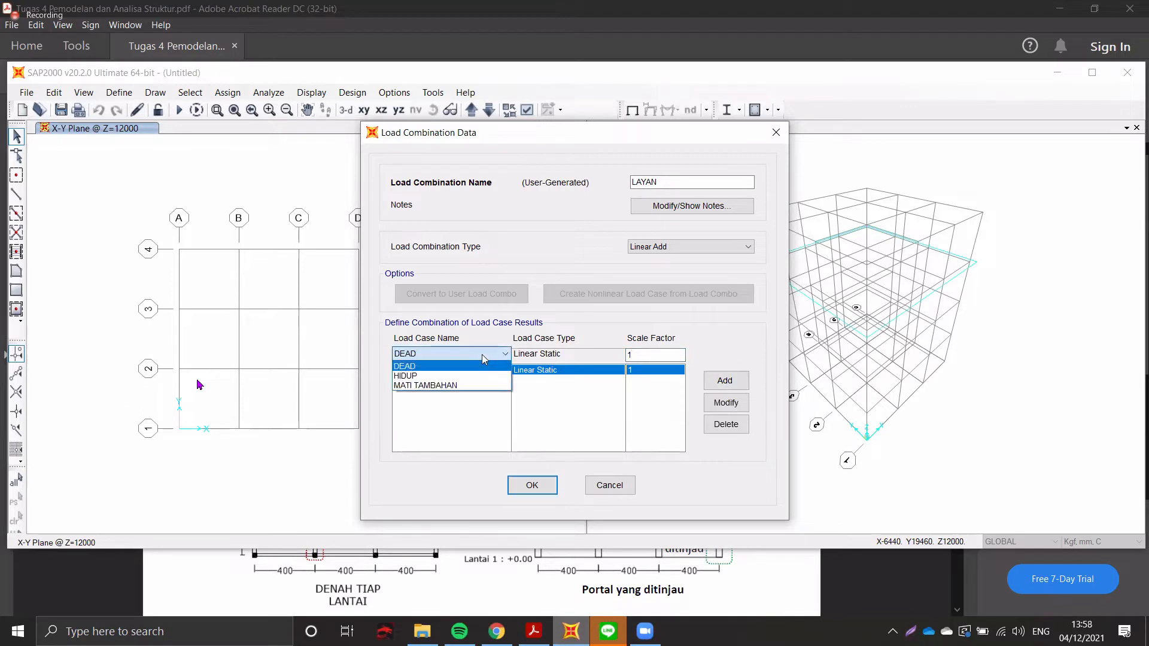
click(467, 376)
click(479, 356)
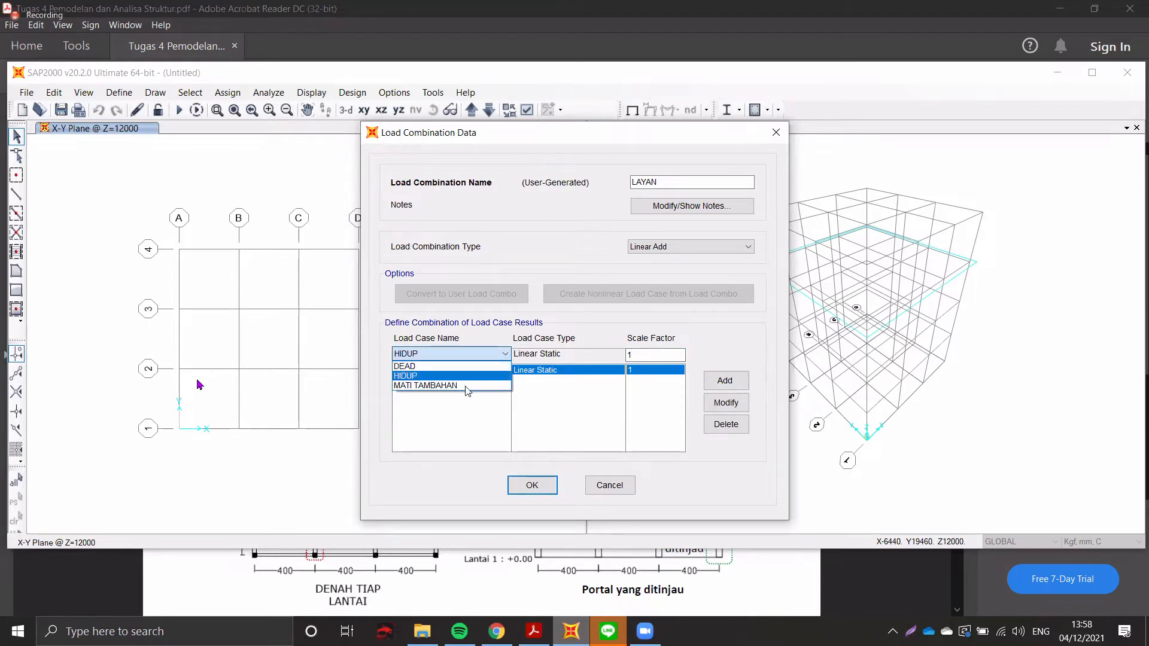
click(466, 386)
click(725, 380)
click(454, 356)
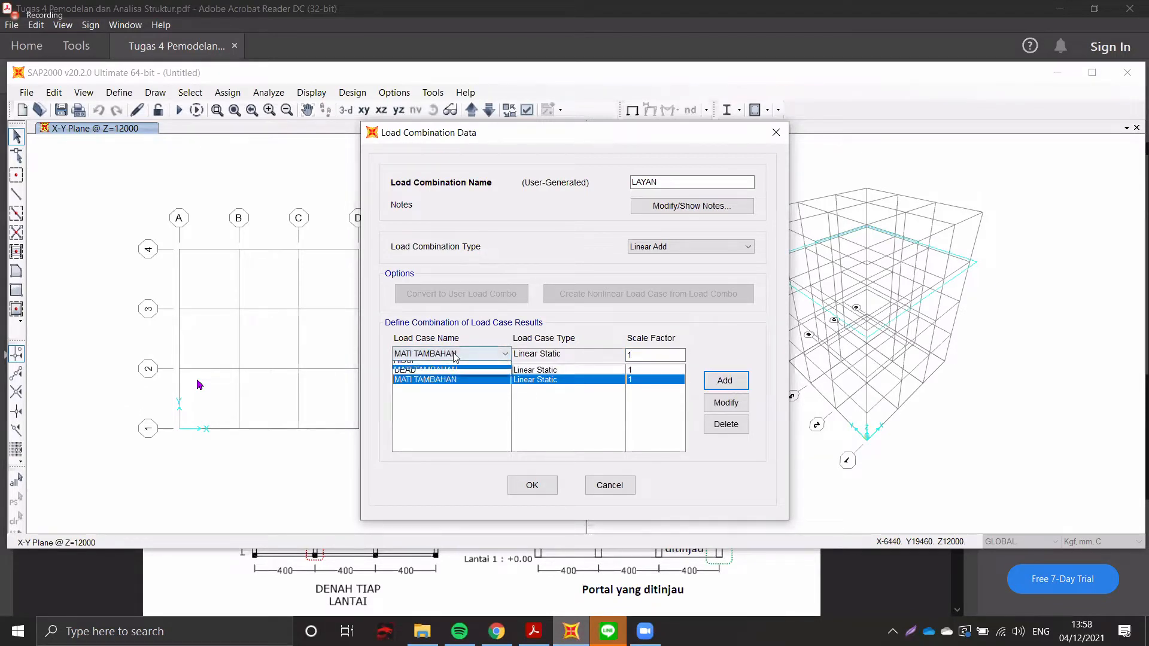
click(454, 372)
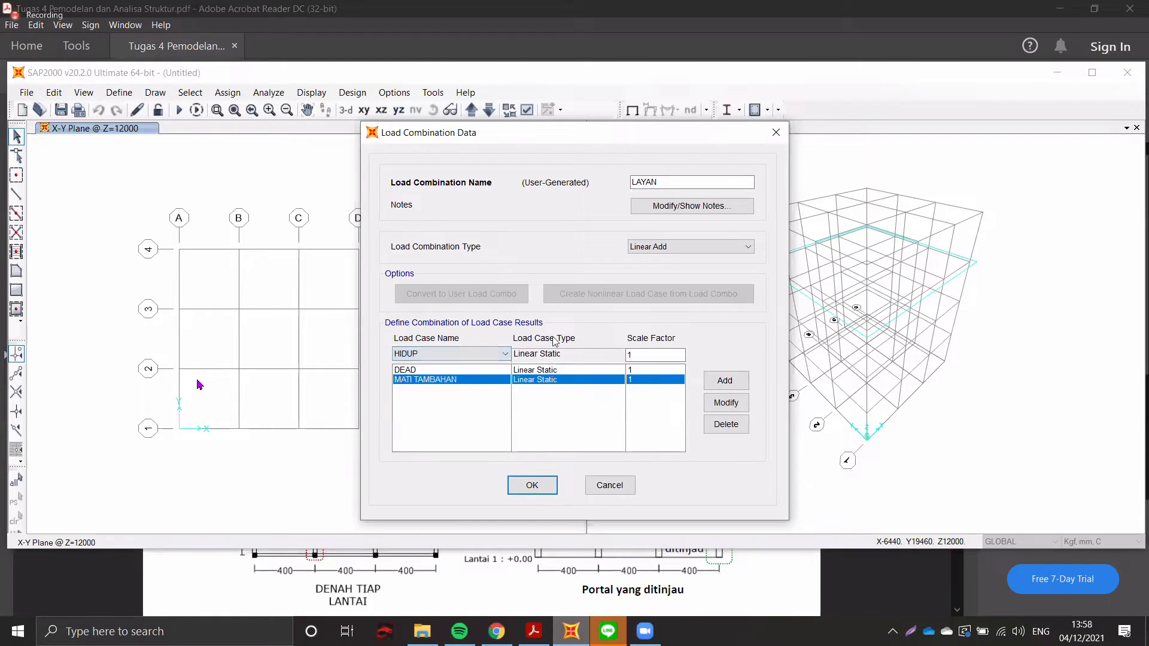
click(730, 388)
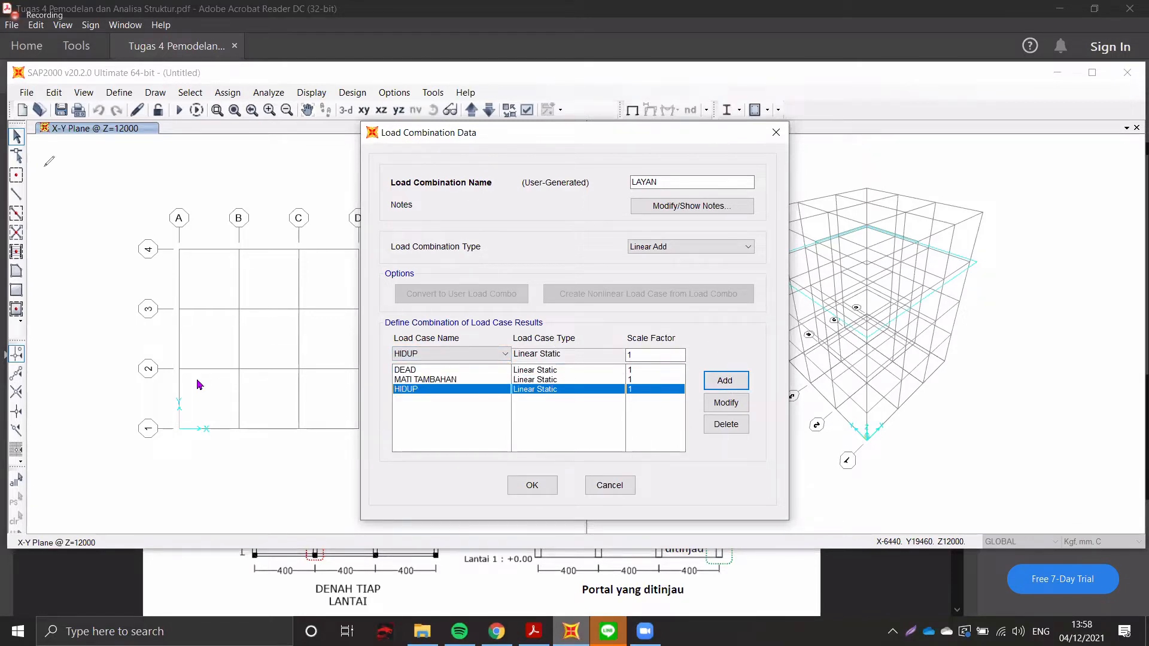
mouse_move(48, 158)
mouse_down()
mouse_move(48, 176)
mouse_move(60, 172)
mouse_up()
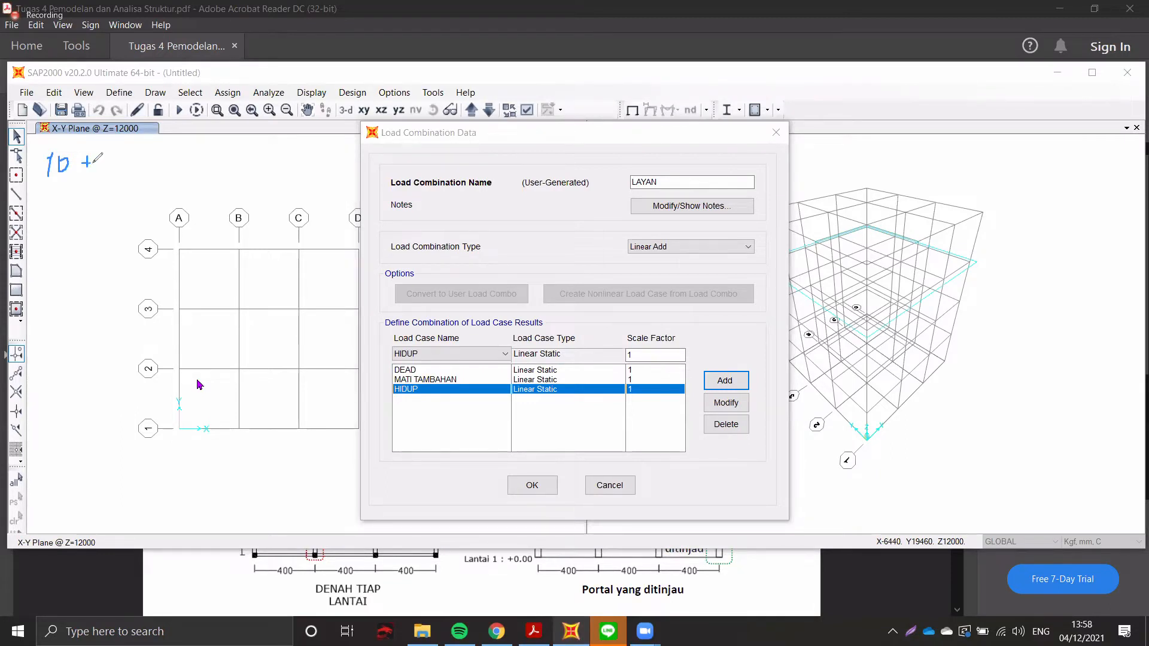
drag(121, 157, 136, 175)
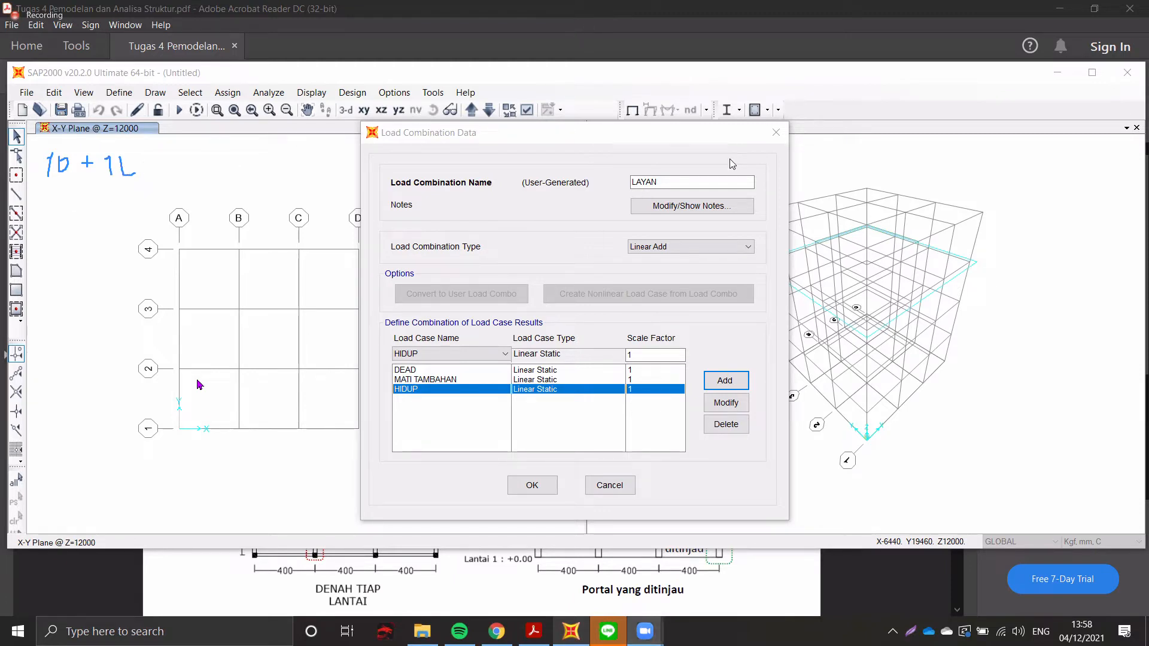
click(532, 486)
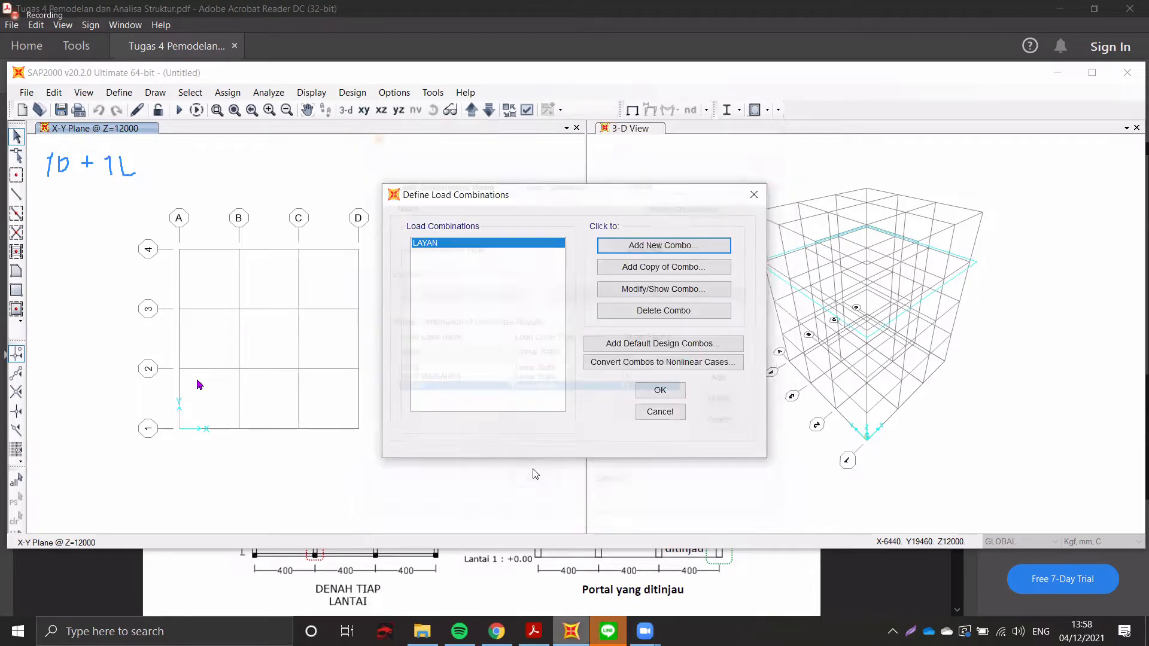
- Create a load combination named ULTIMATE and add the DEAD load case with scale factor 1.2
click(630, 244)
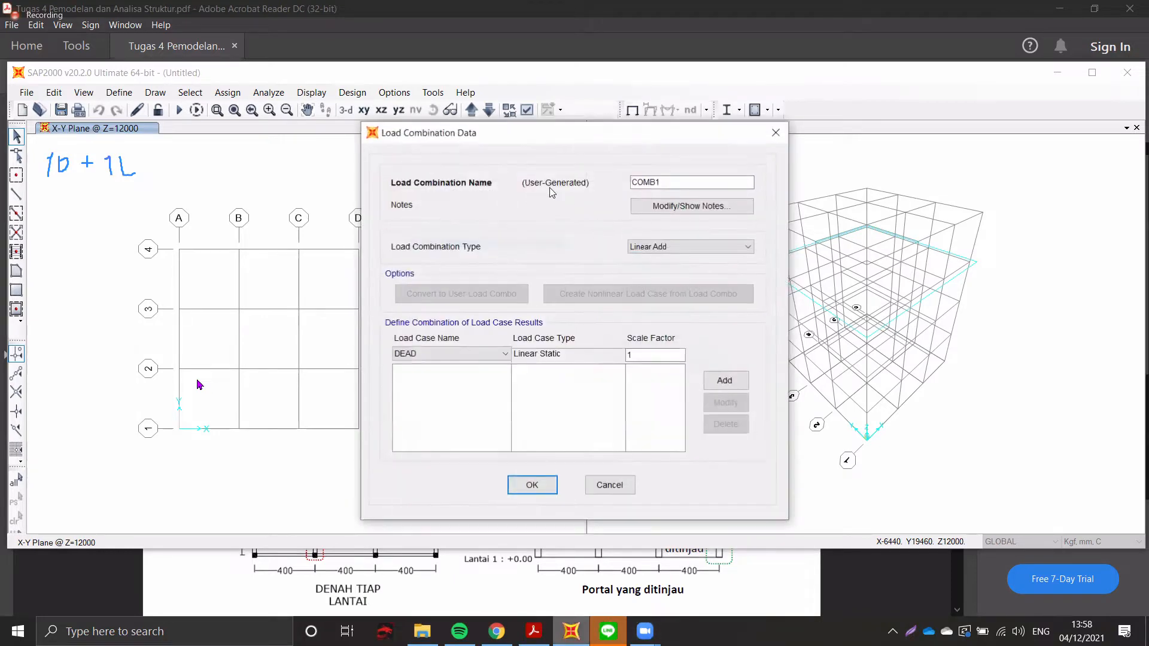
double_click(712, 182)
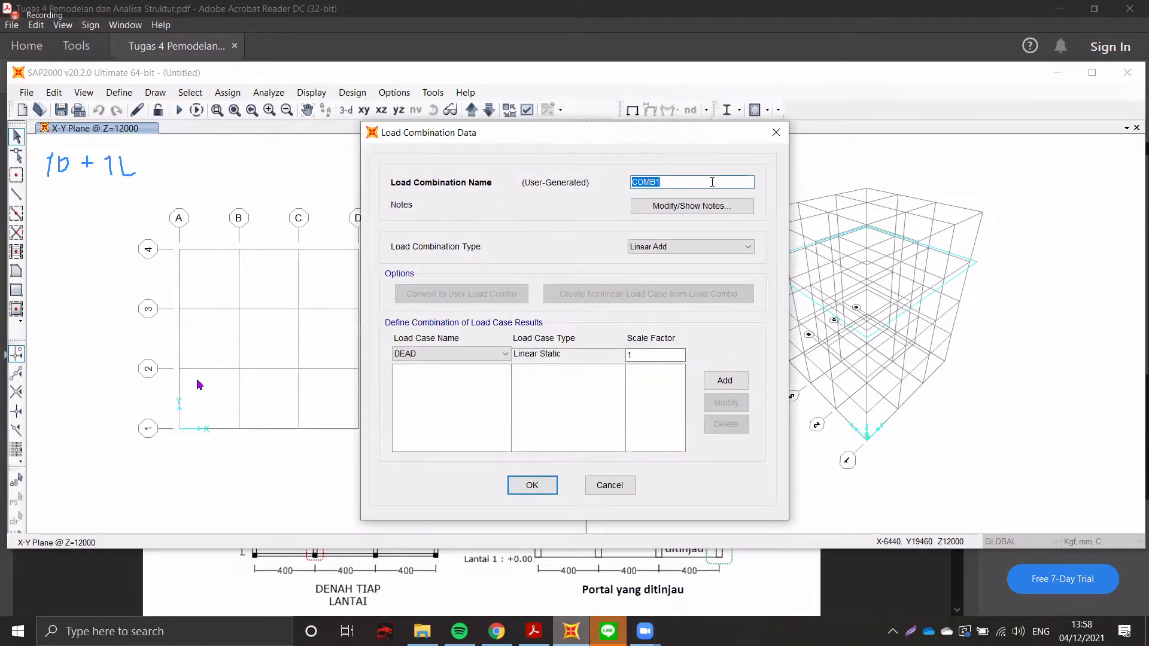
text(ULTIMATE)
mouse_move(41, 201)
mouse_down()
mouse_move(55, 220)
mouse_move(118, 209)
mouse_move(198, 228)
mouse_up()
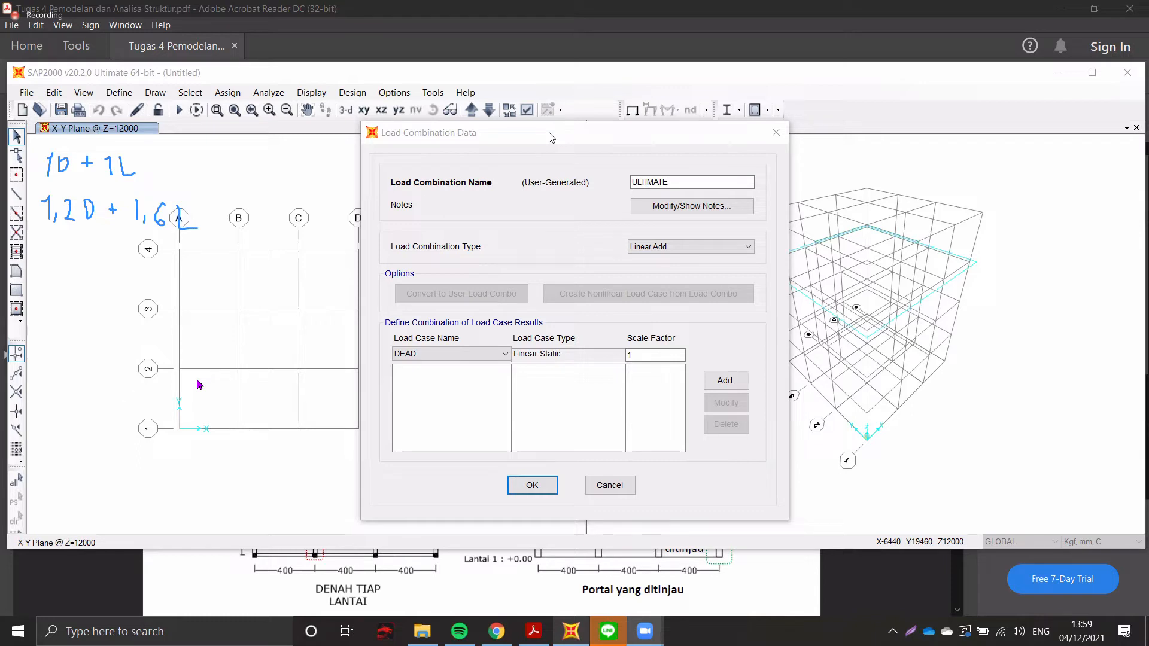
click(461, 354)
click(509, 367)
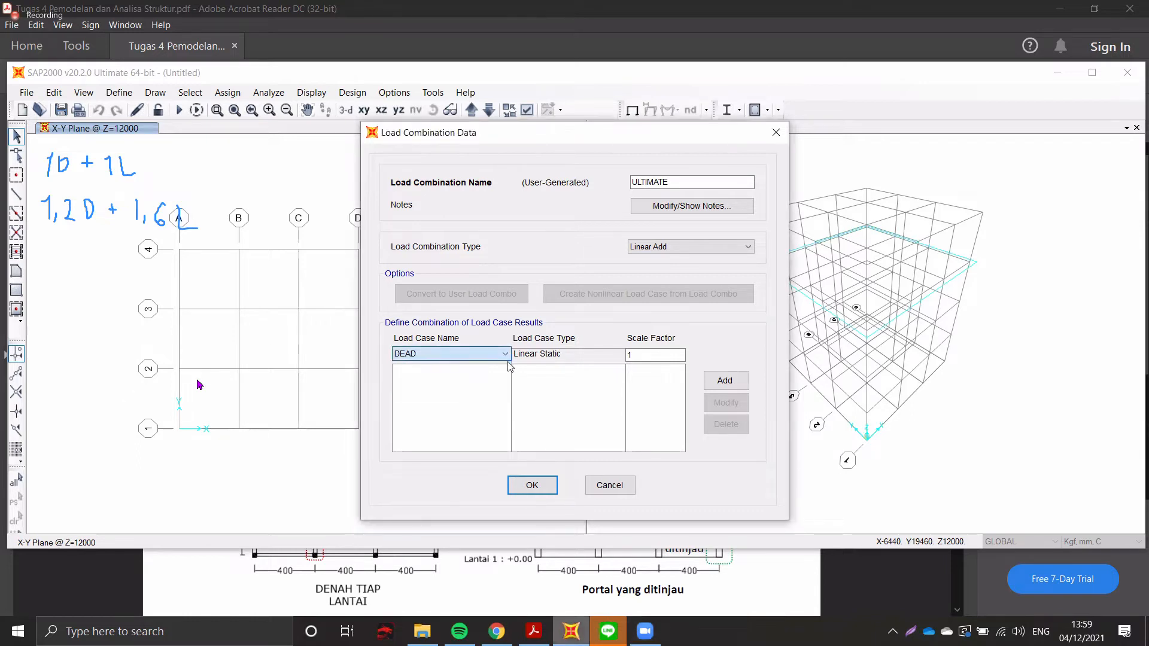
click(666, 355)
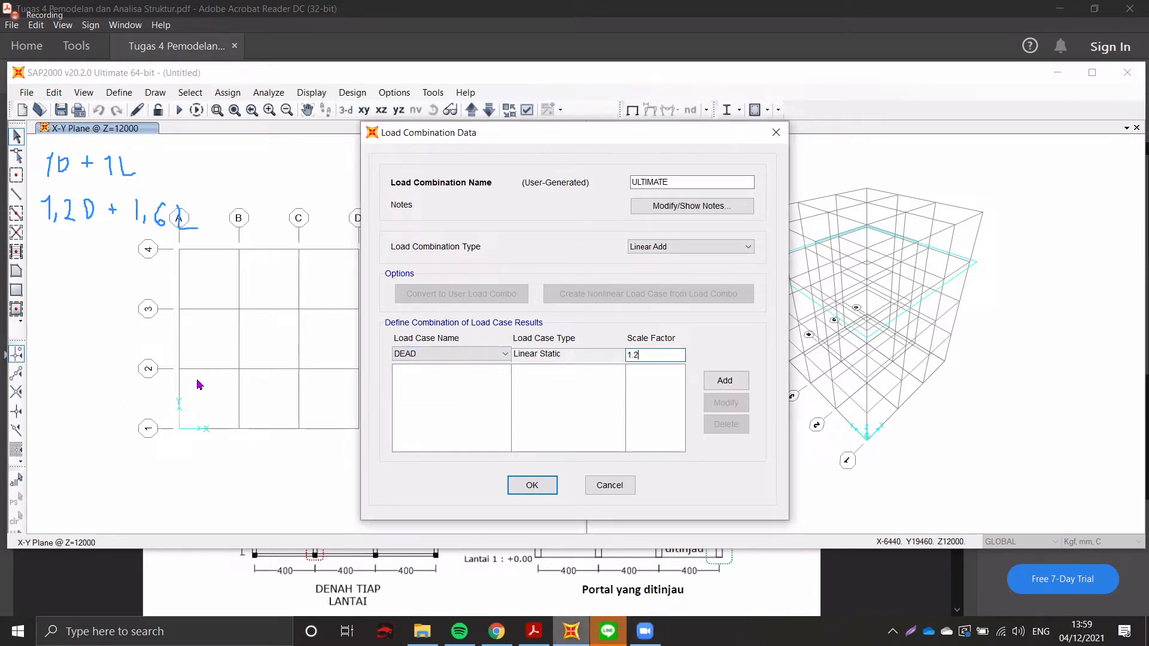
click(740, 390)
- Add the MATI TAMBAHAN load case to the ULTIMATE combination with scale factor 1.2
click(461, 354)
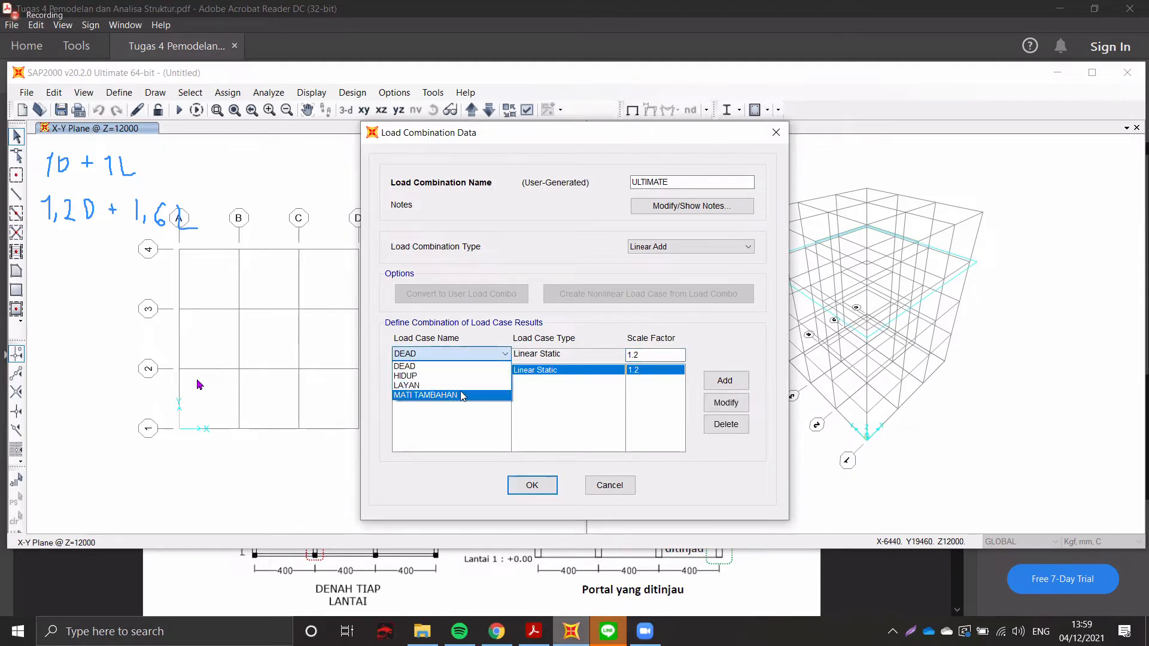
click(452, 396)
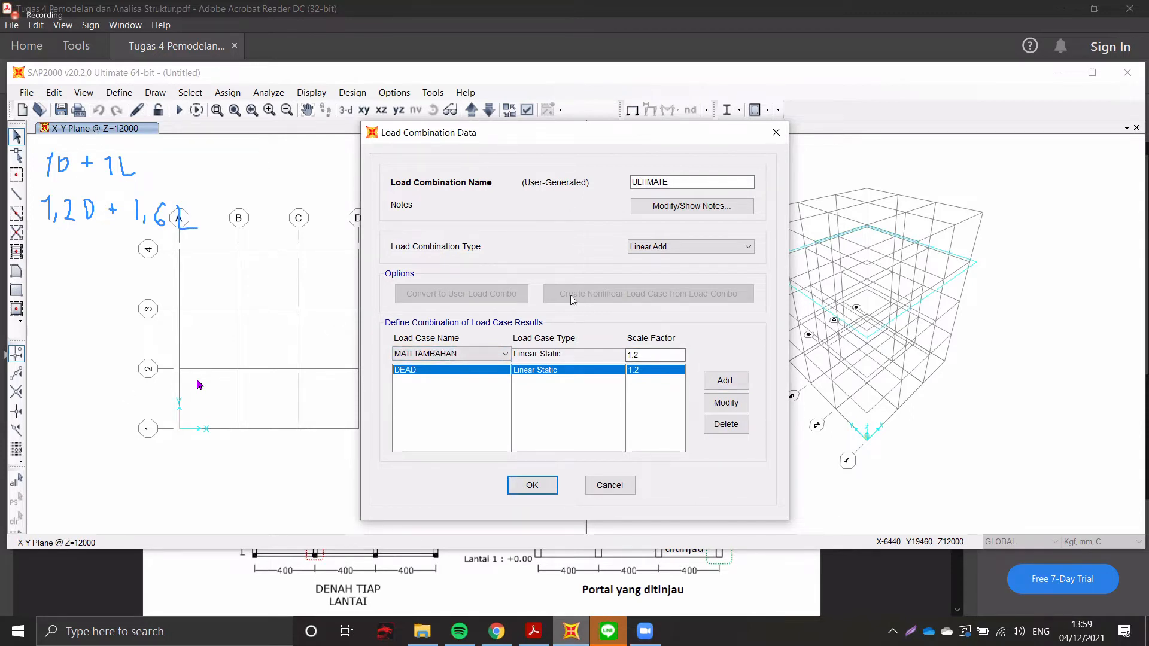
click(725, 383)
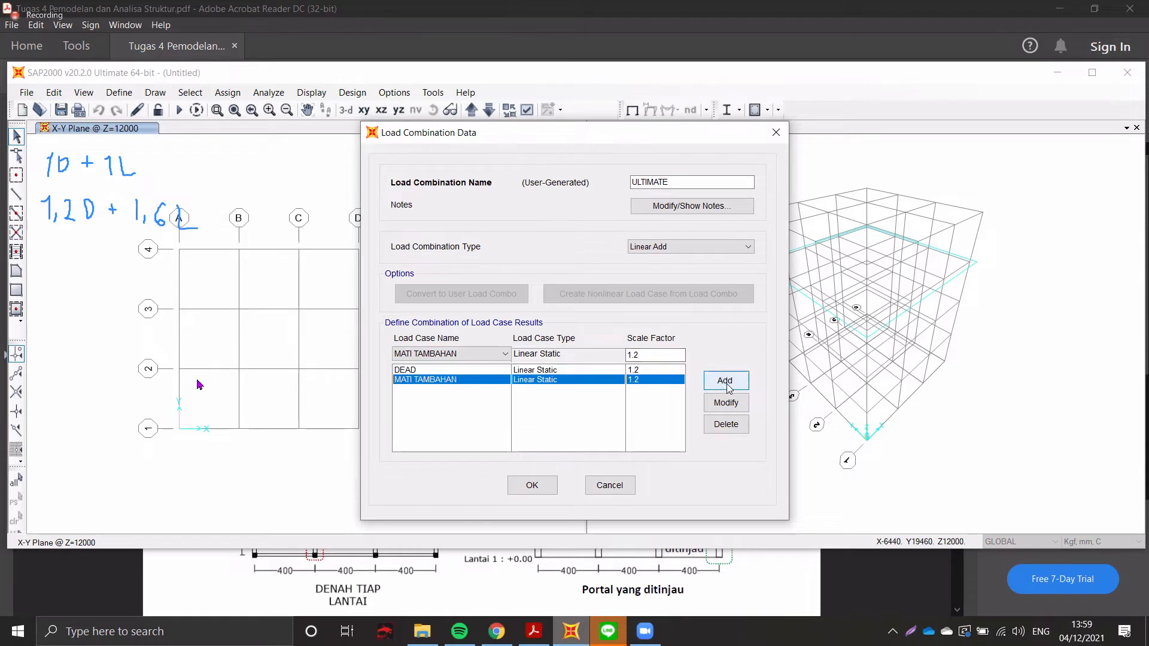
- Add the HIDUP load case to ULTIMATE with scale factor 1.6 and accept the load combination definitions
click(461, 355)
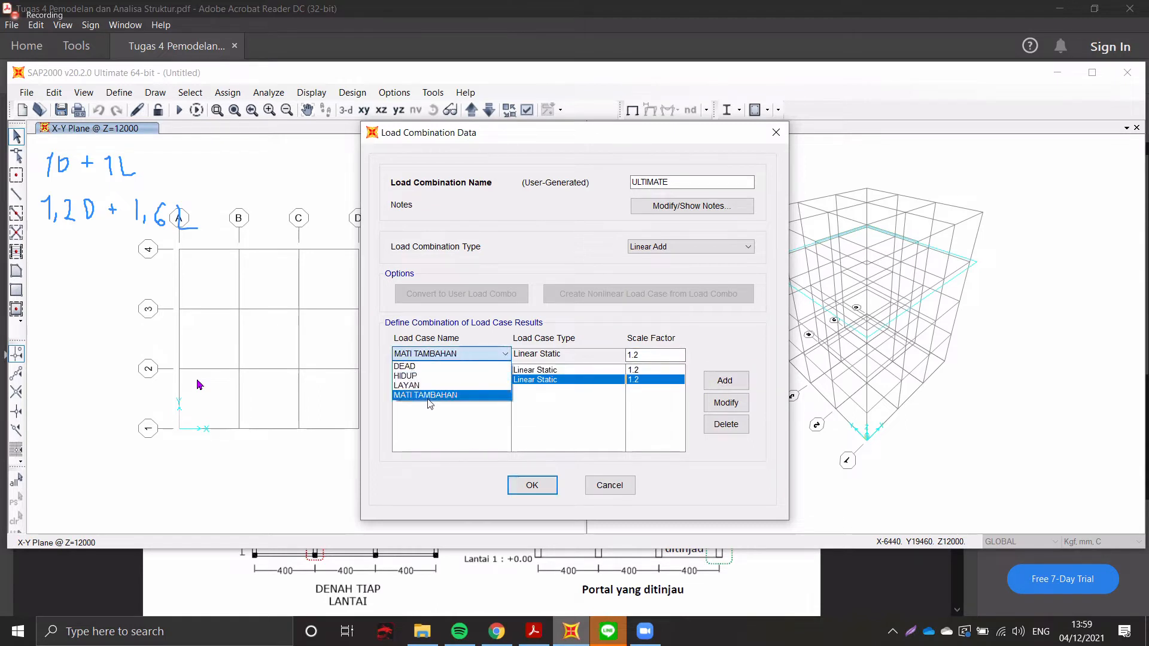
click(423, 377)
click(670, 357)
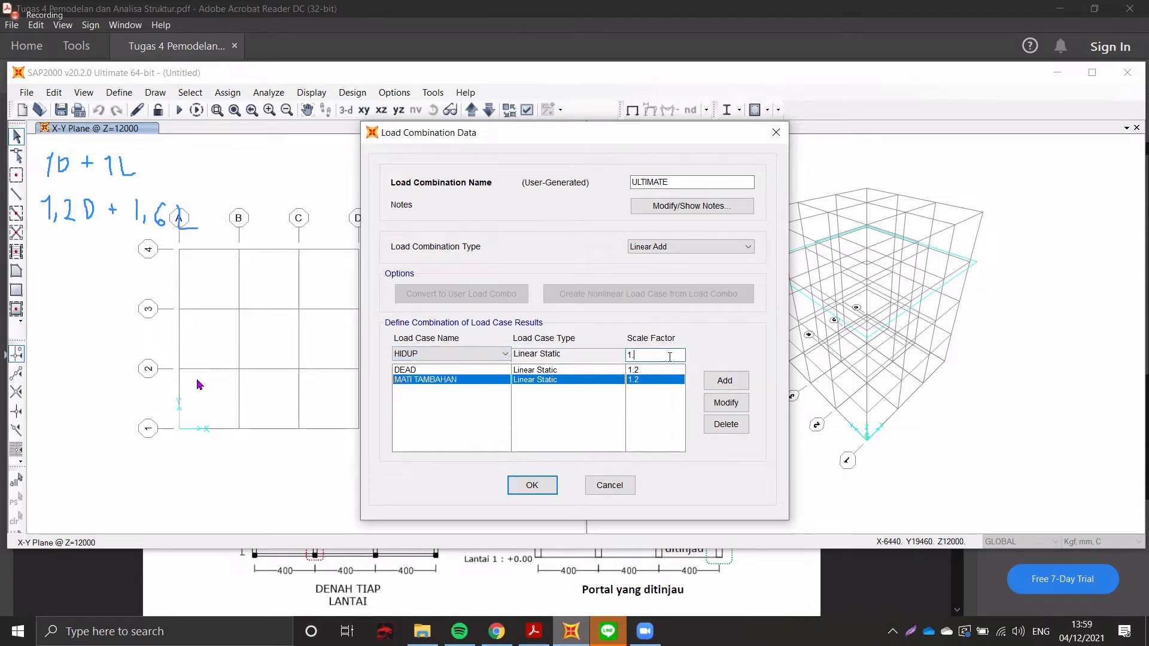
text(1.6)
click(725, 380)
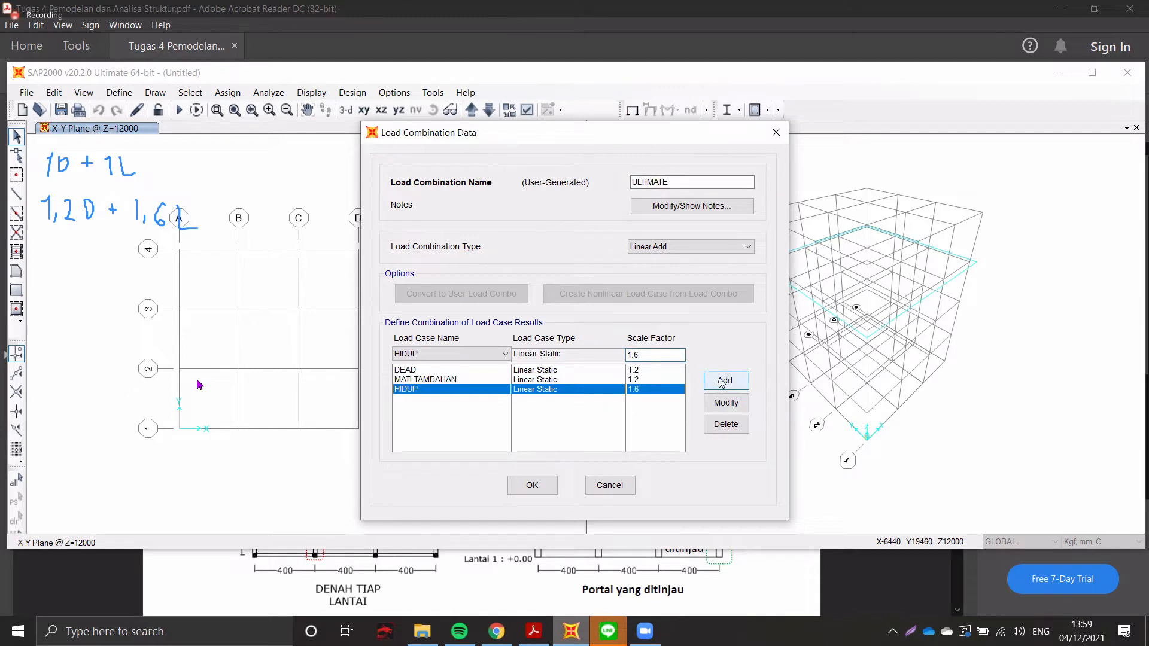
click(532, 486)
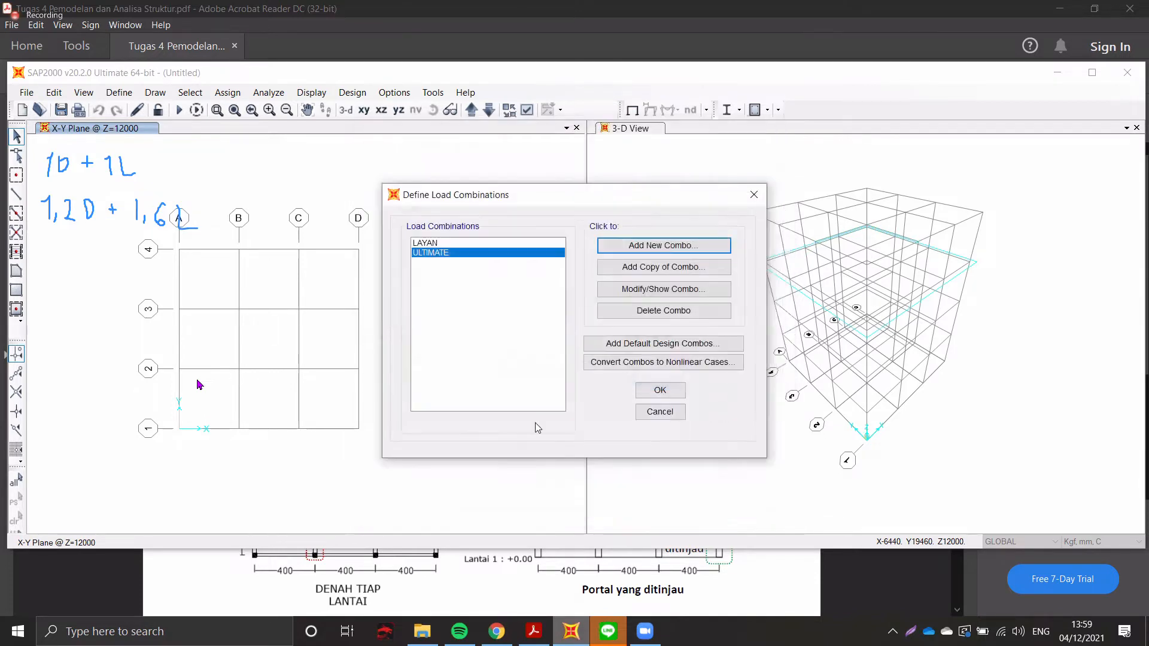
click(661, 391)
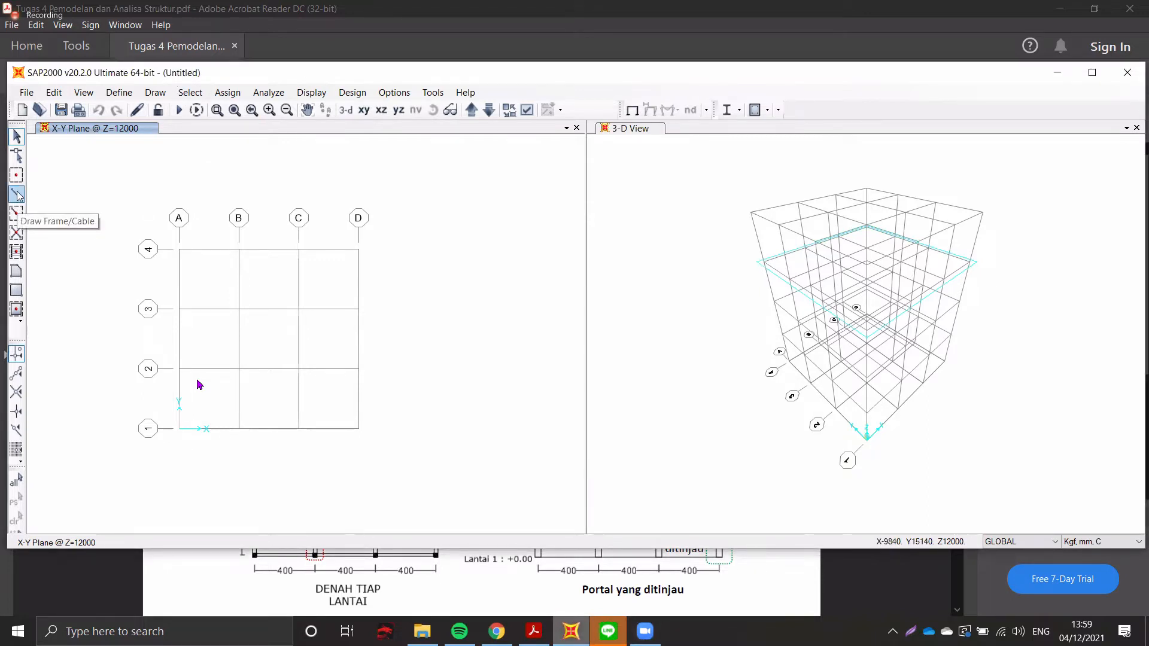
click(161, 93)
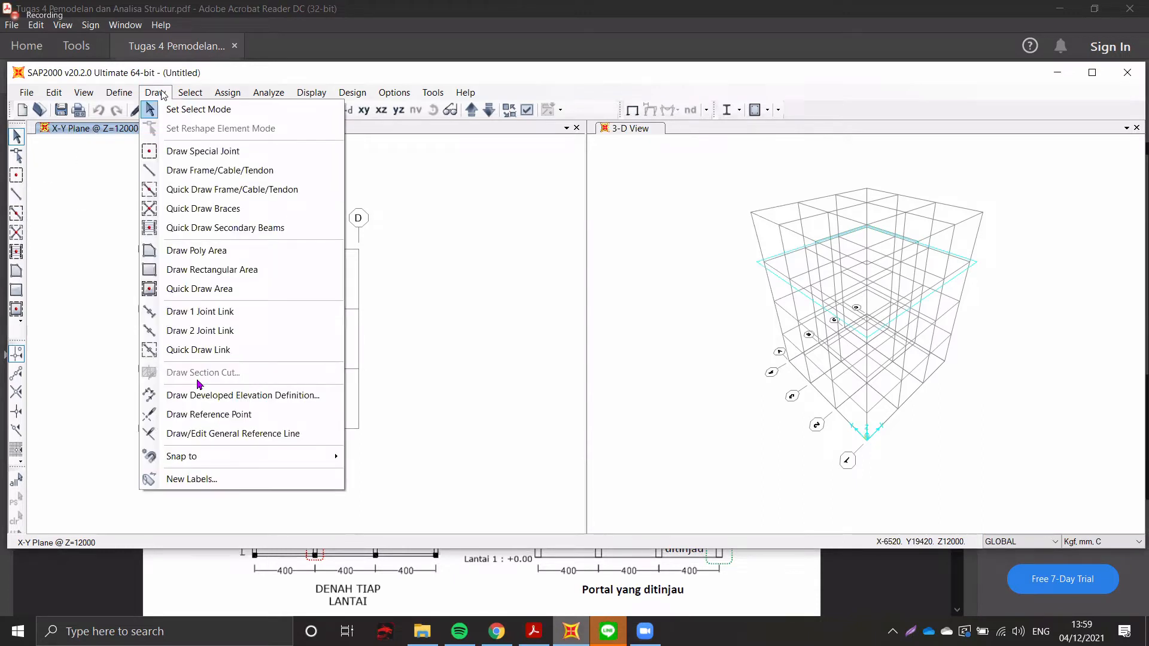
click(161, 94)
click(162, 94)
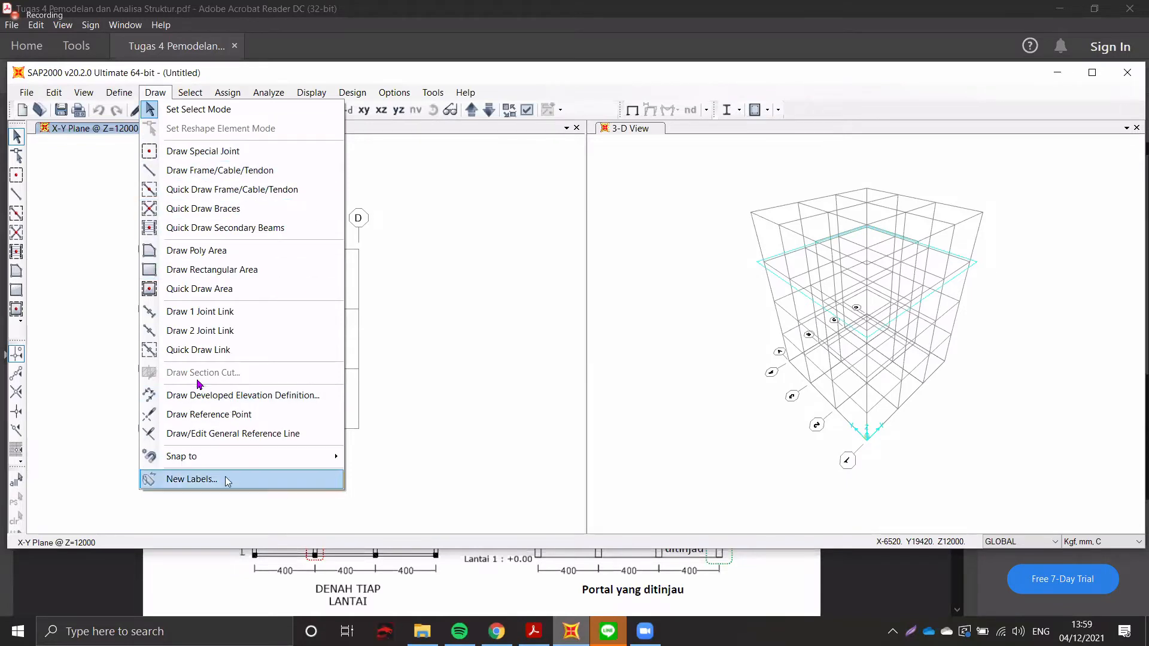
click(154, 74)
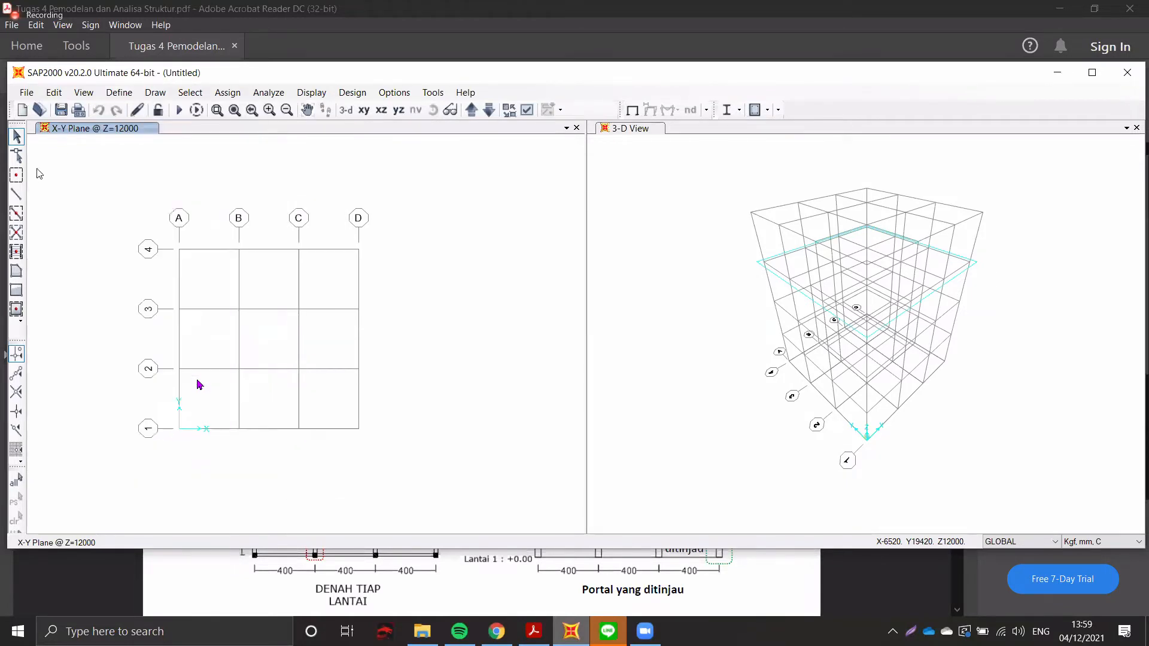
- Start drawing straight frames with the section Kolom 400 x 400, keeping the object properties window clear of the plan grid
click(18, 196)
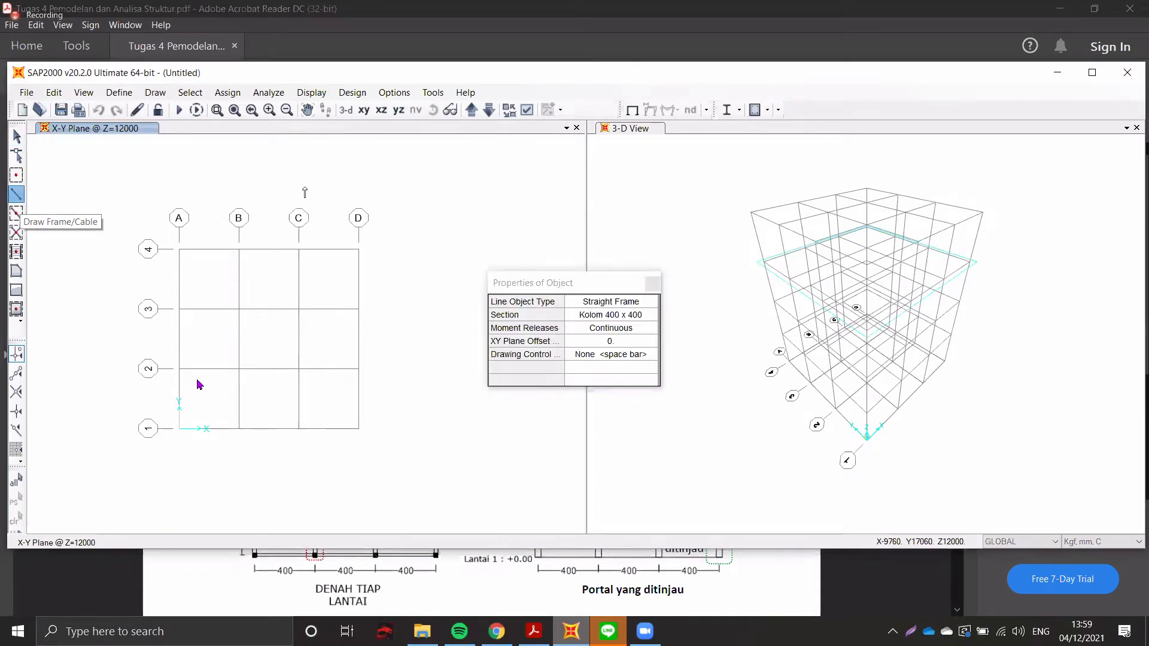
drag(572, 281, 497, 142)
click(541, 188)
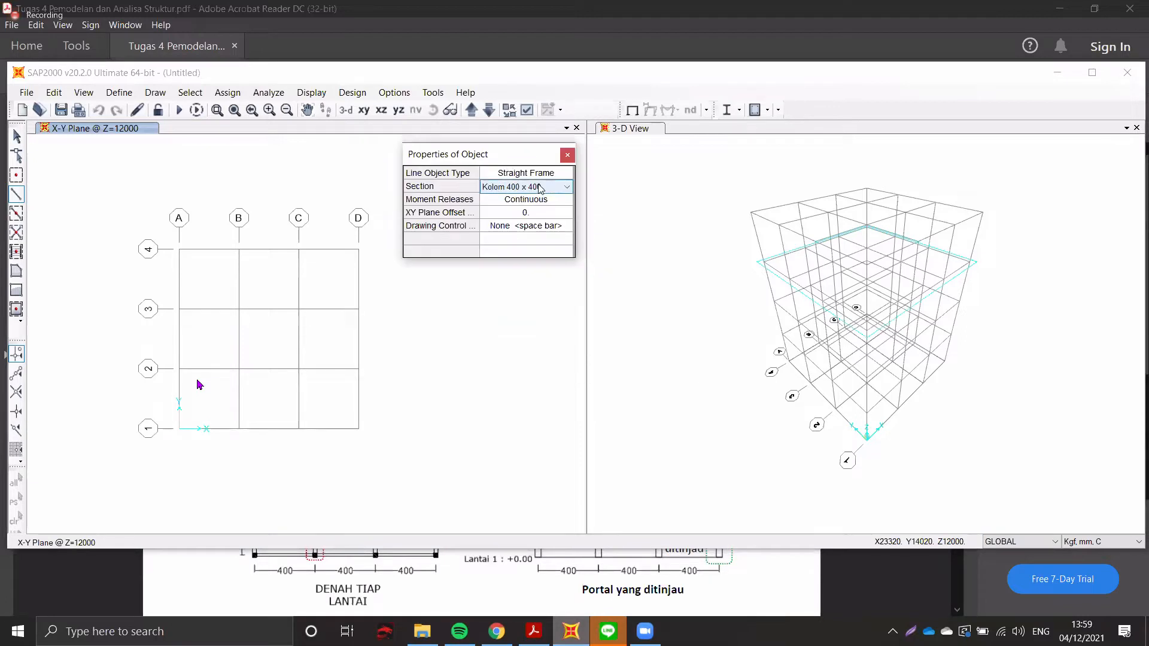
click(541, 187)
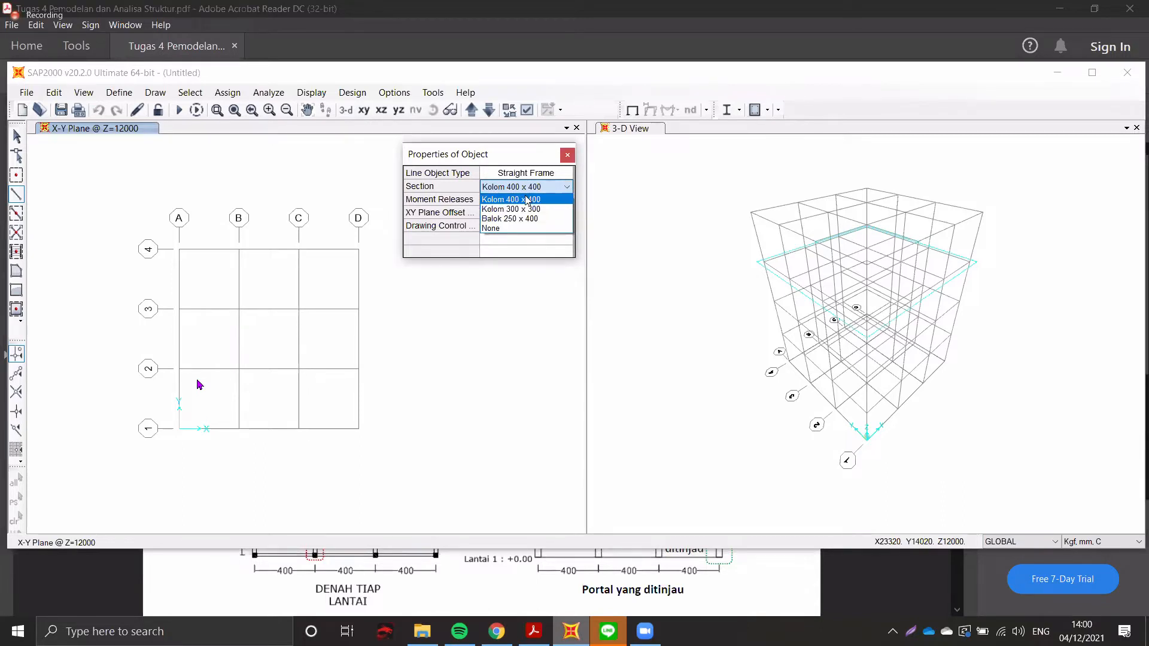
click(521, 200)
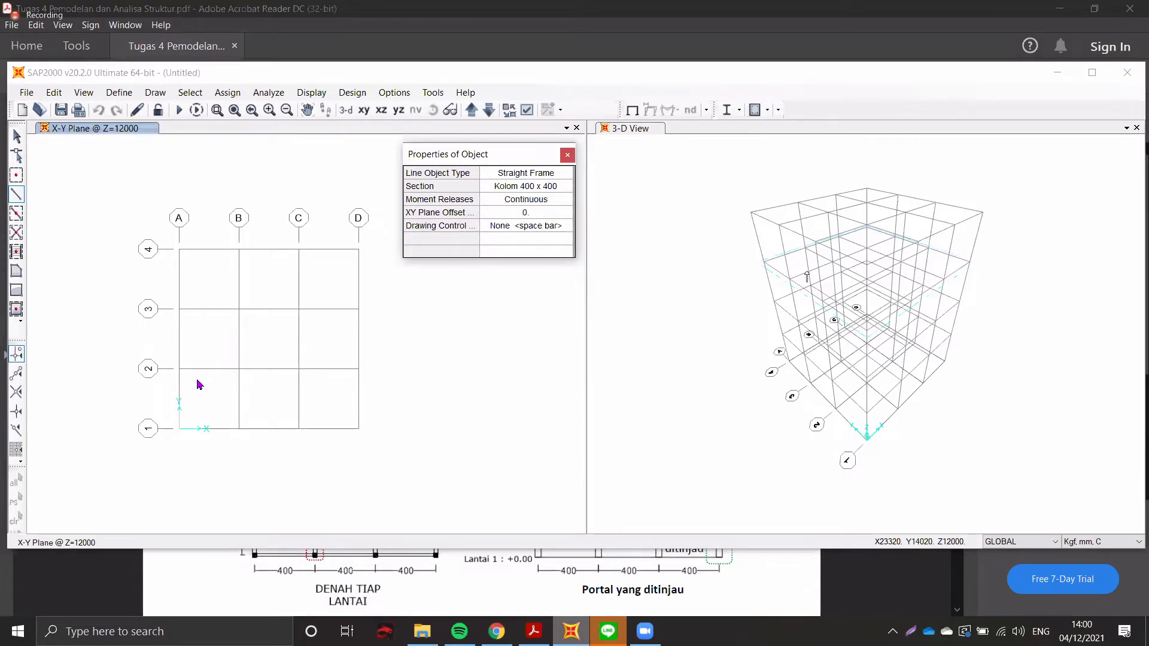
click(124, 132)
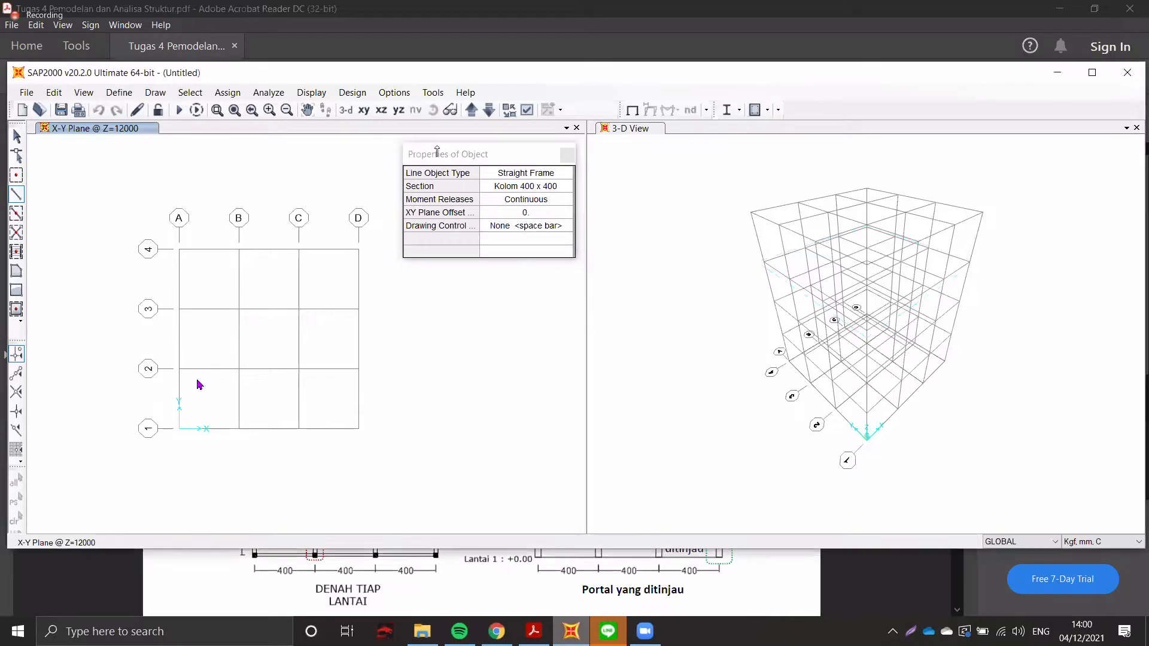
click(462, 154)
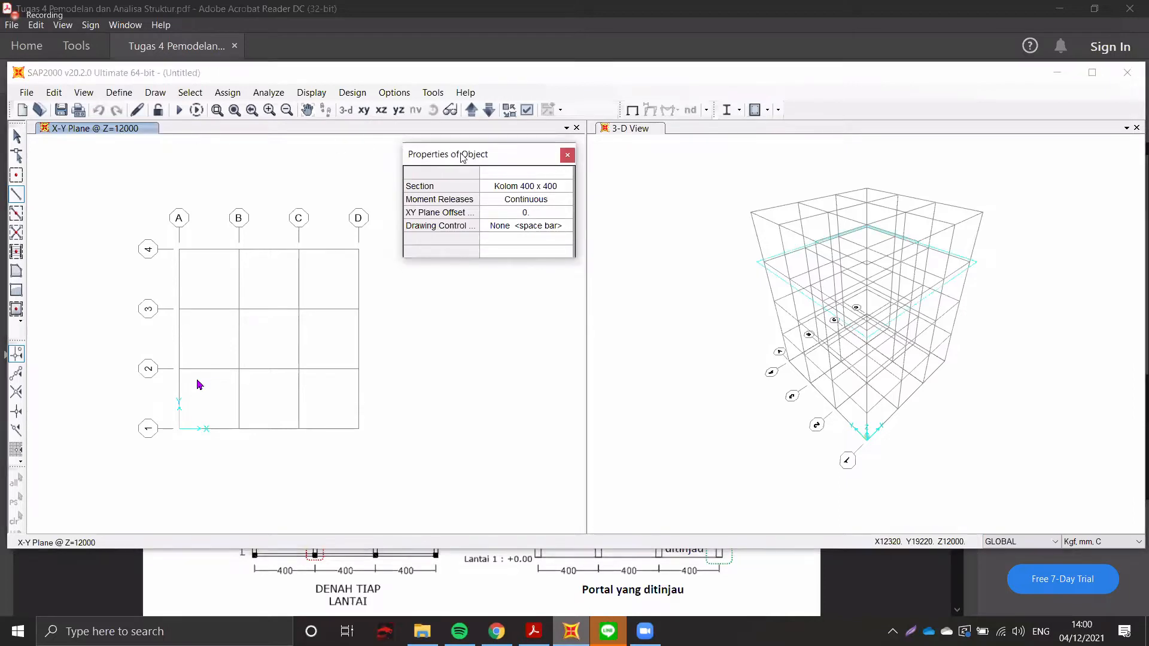
drag(461, 154, 560, 152)
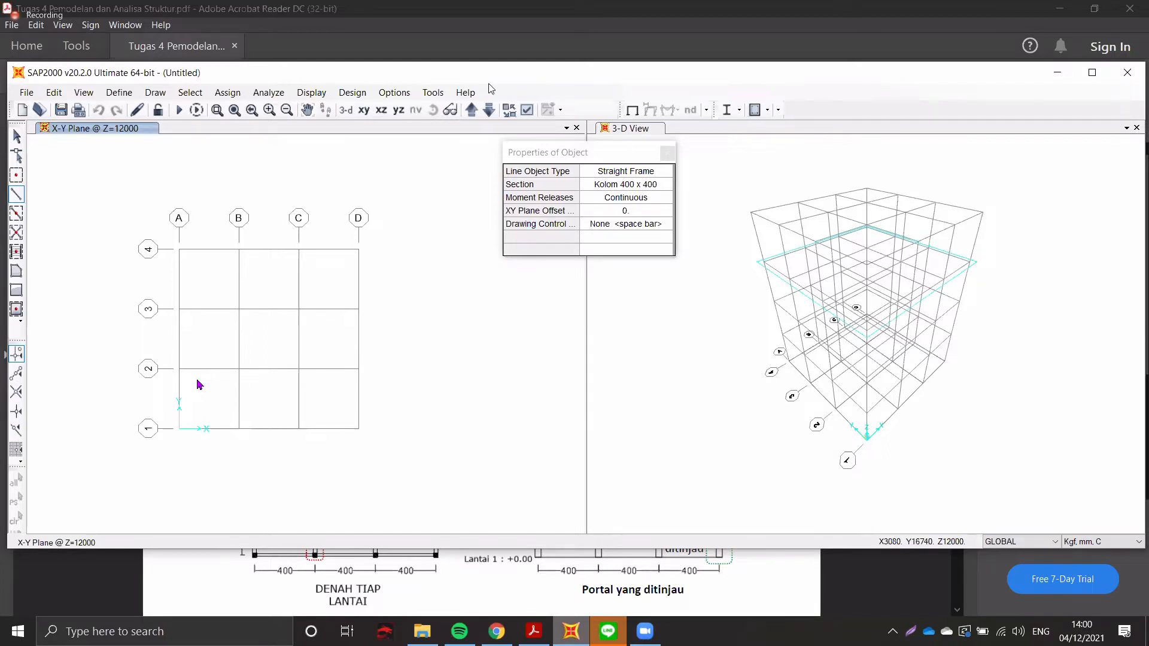
- Step through the X-Y plan levels from Z=0 up to Z=16000 and back to Z=0
click(473, 111)
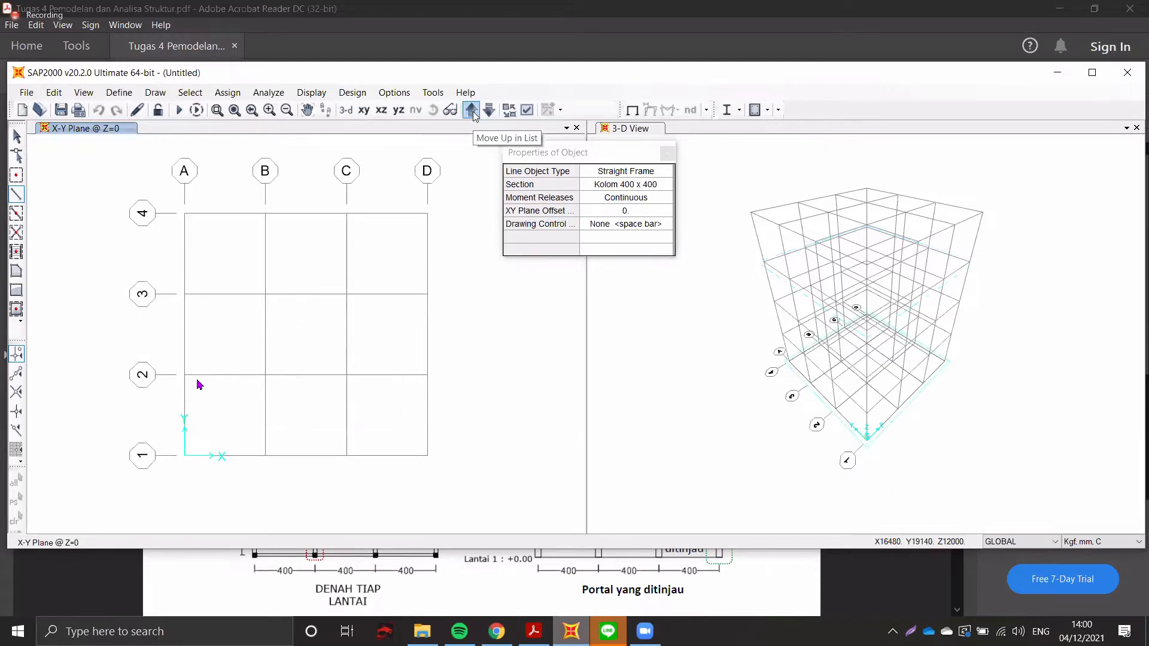
click(473, 112)
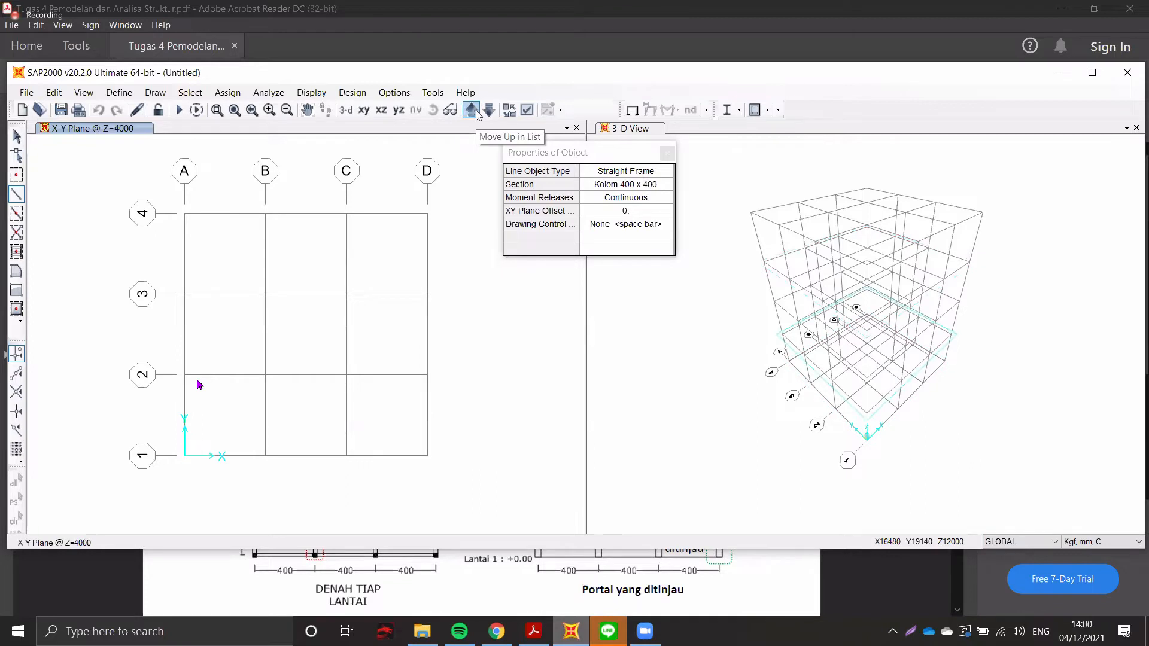
click(476, 110)
click(476, 111)
click(476, 111)
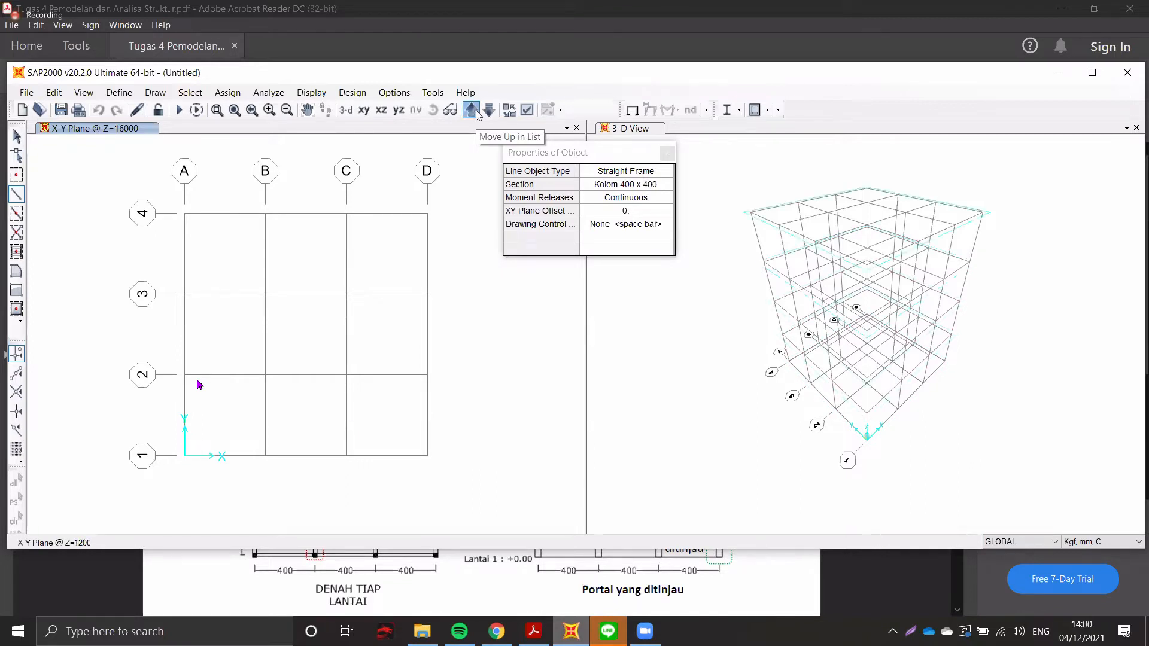
click(476, 111)
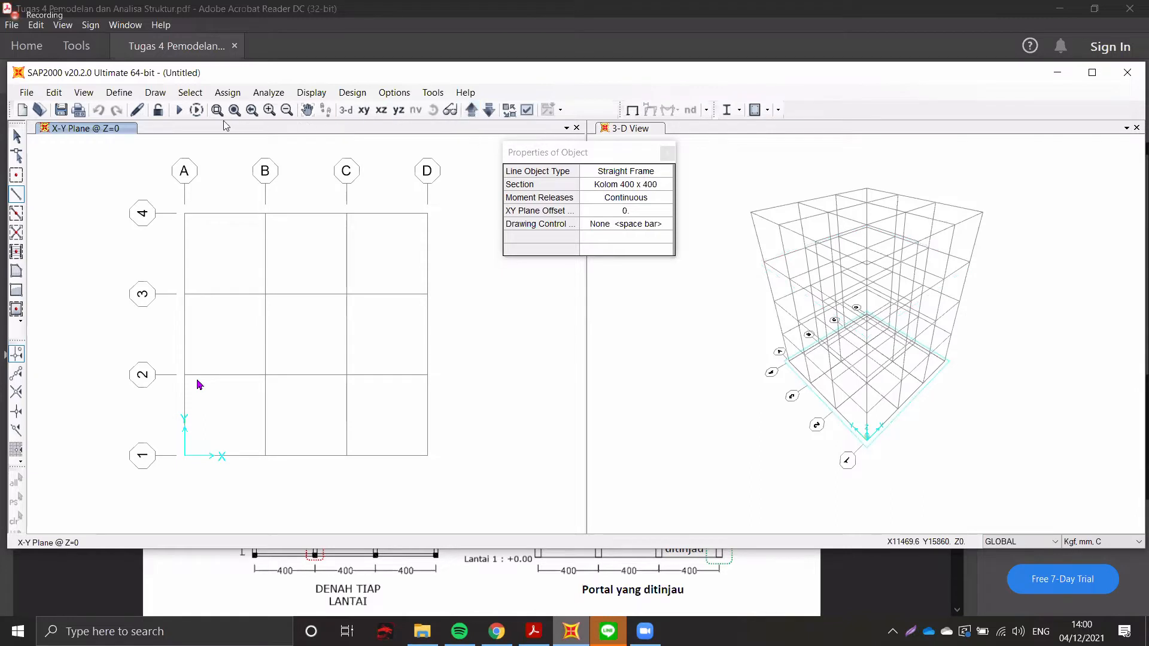
- Show the X-Z elevation at Y=0 in place of the plan view and keep the Draw Frame/Cable command active
click(387, 113)
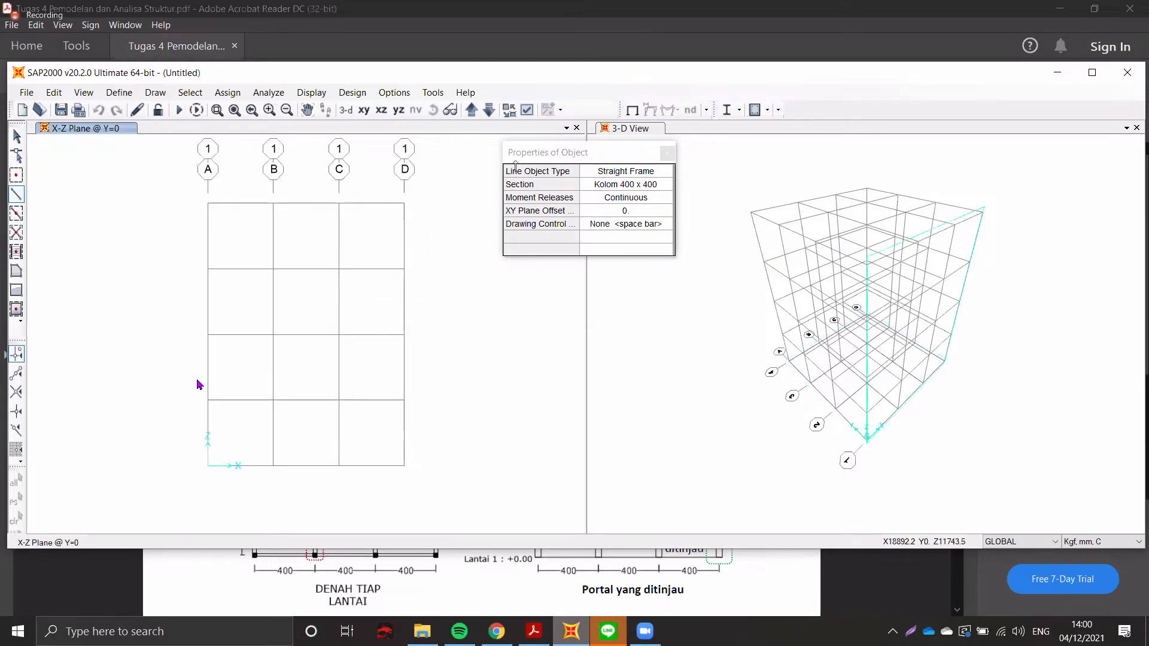
click(563, 152)
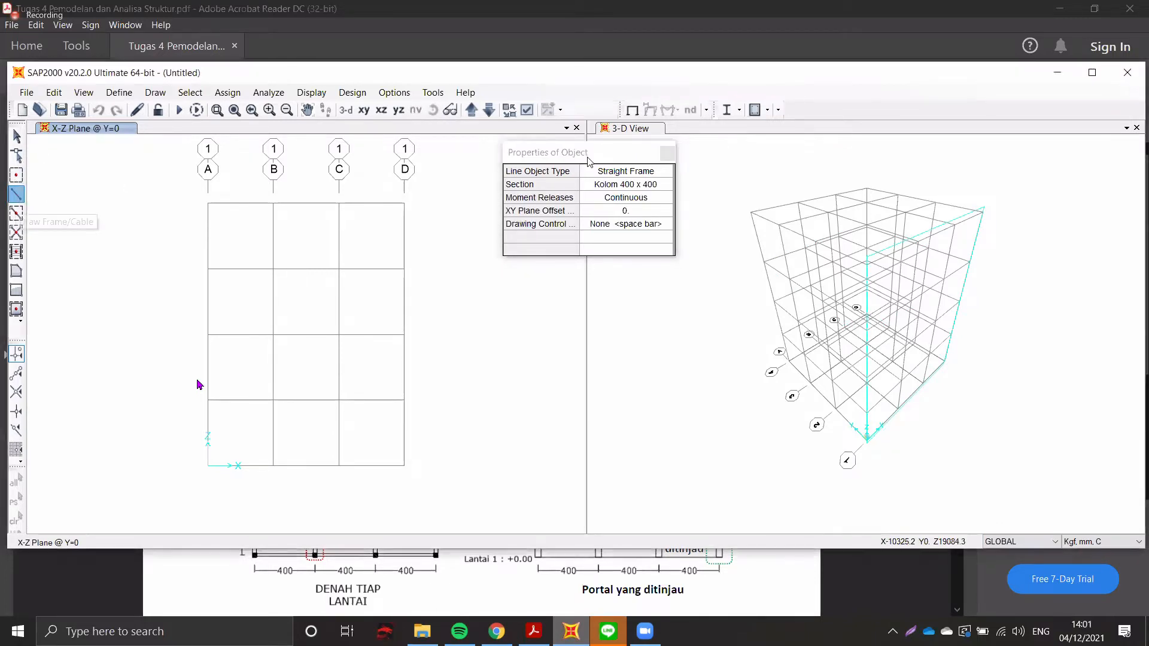
click(16, 195)
- Check in the assignment PDF in Adobe Acrobat which floors use the 400 x 400 mm columns, and return to SAP2000
click(243, 5)
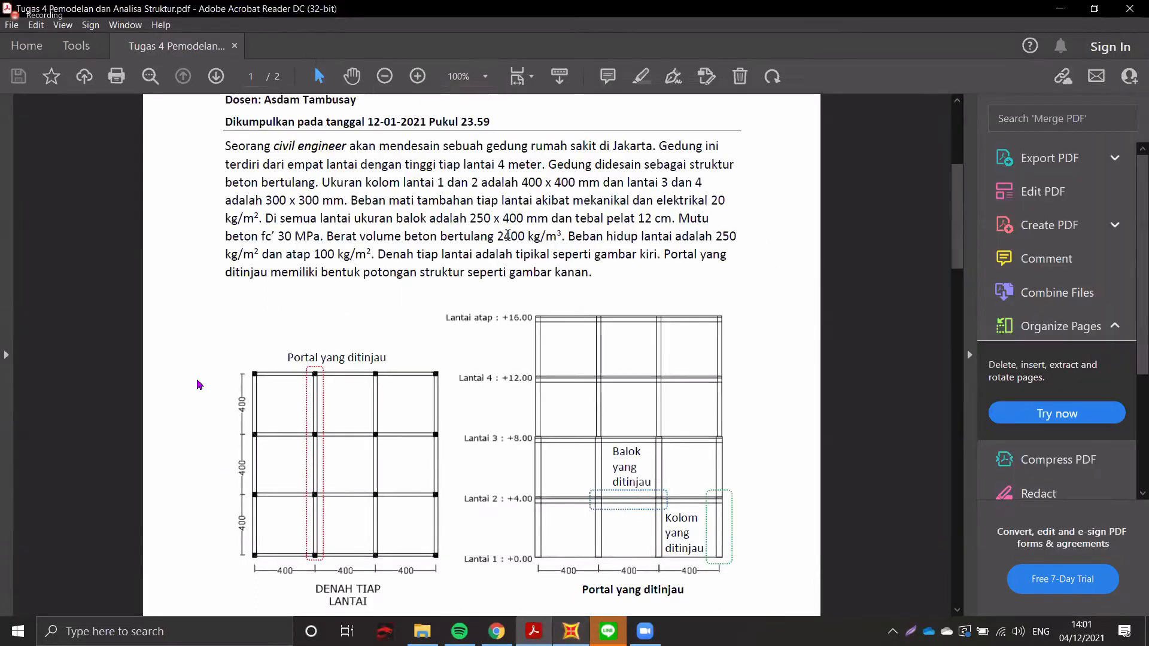
drag(439, 181, 587, 187)
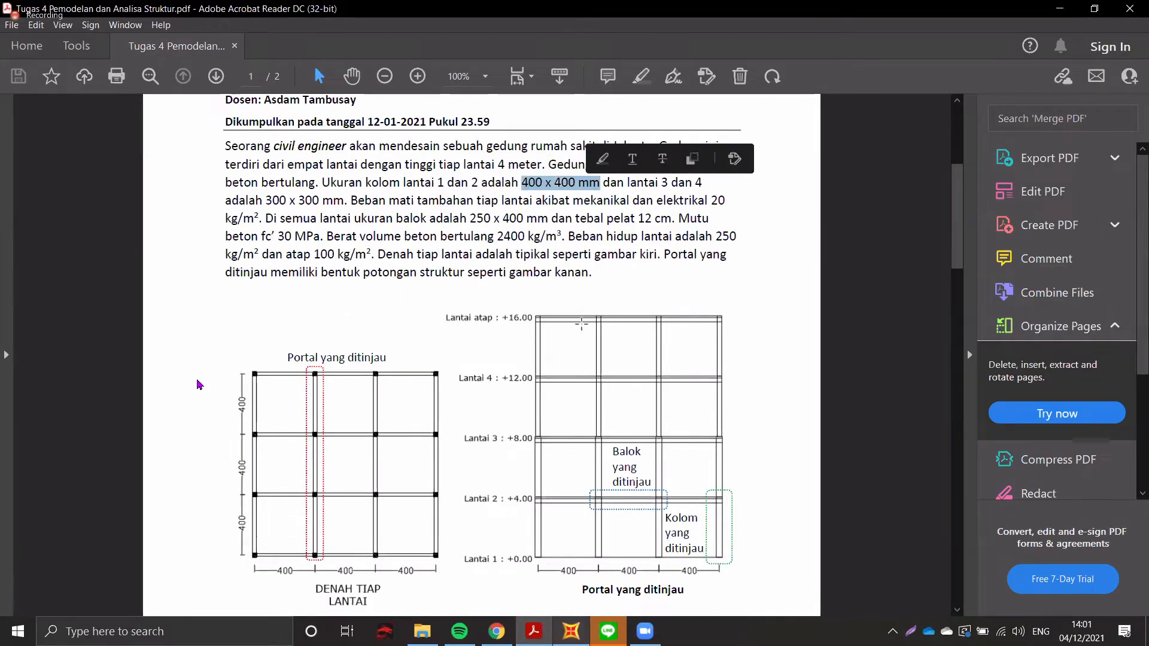
click(536, 437)
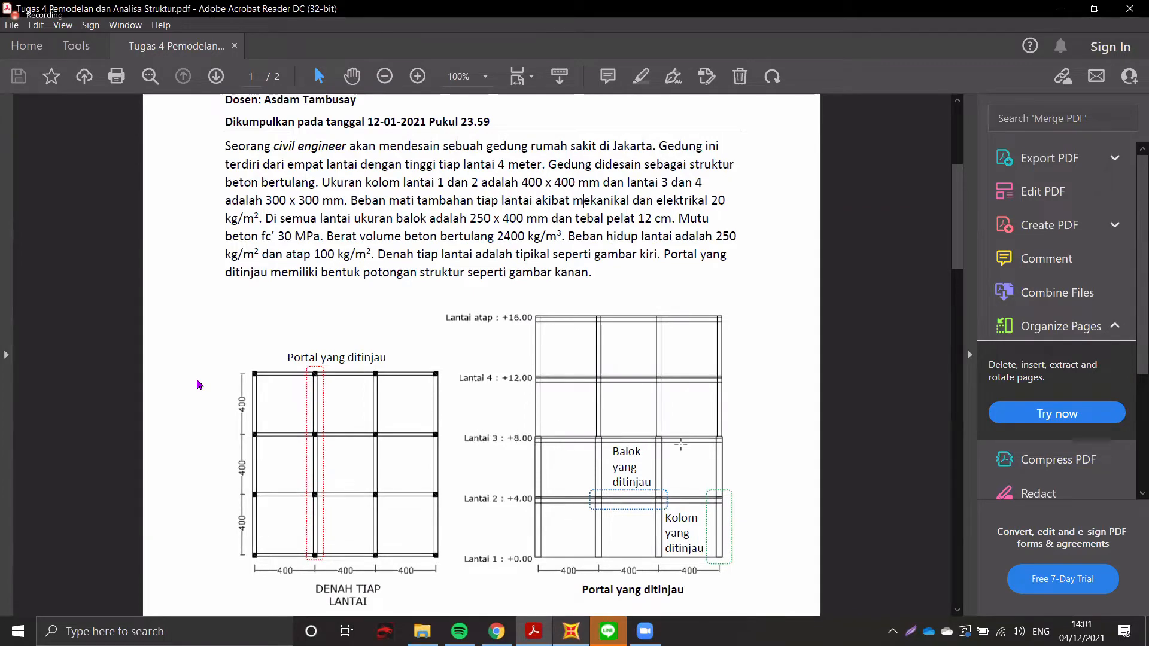
click(571, 631)
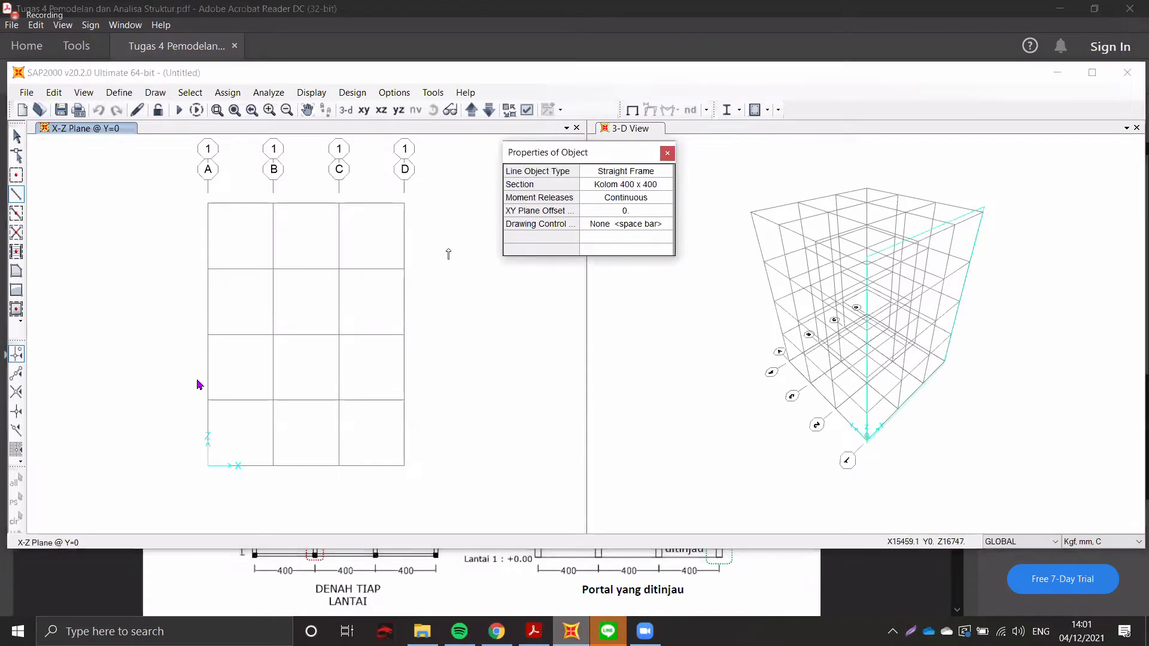
- Draw two 4000 mm column segments each on grid lines A and B at Y=0, from Z=0 to Z=8000
click(209, 465)
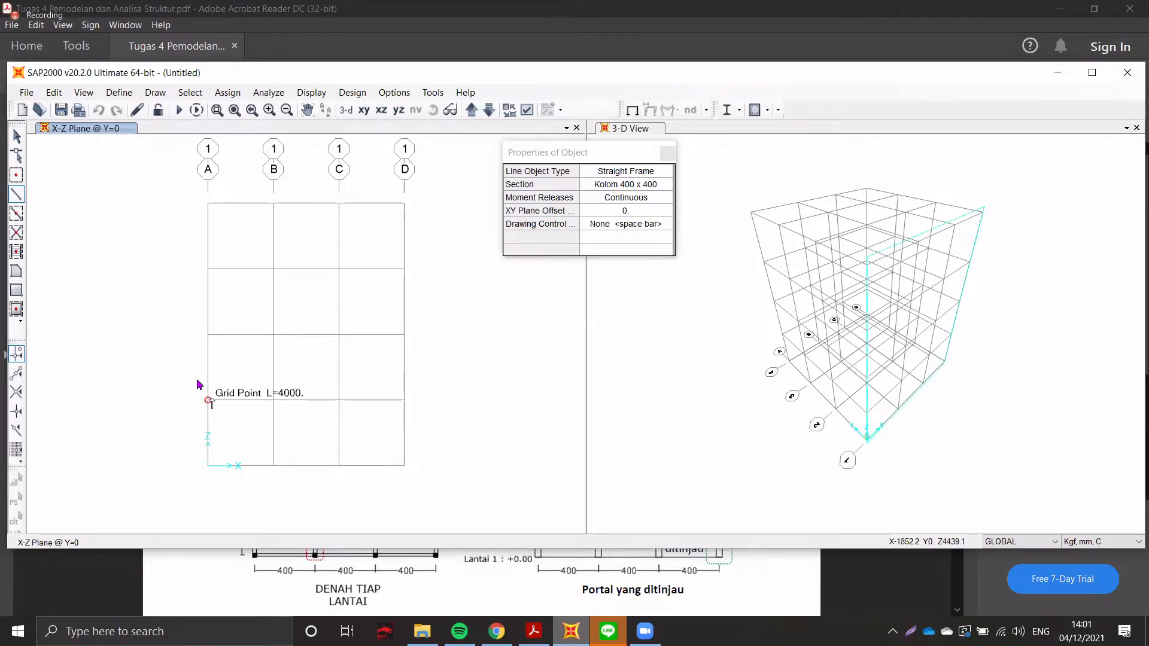
click(171, 372)
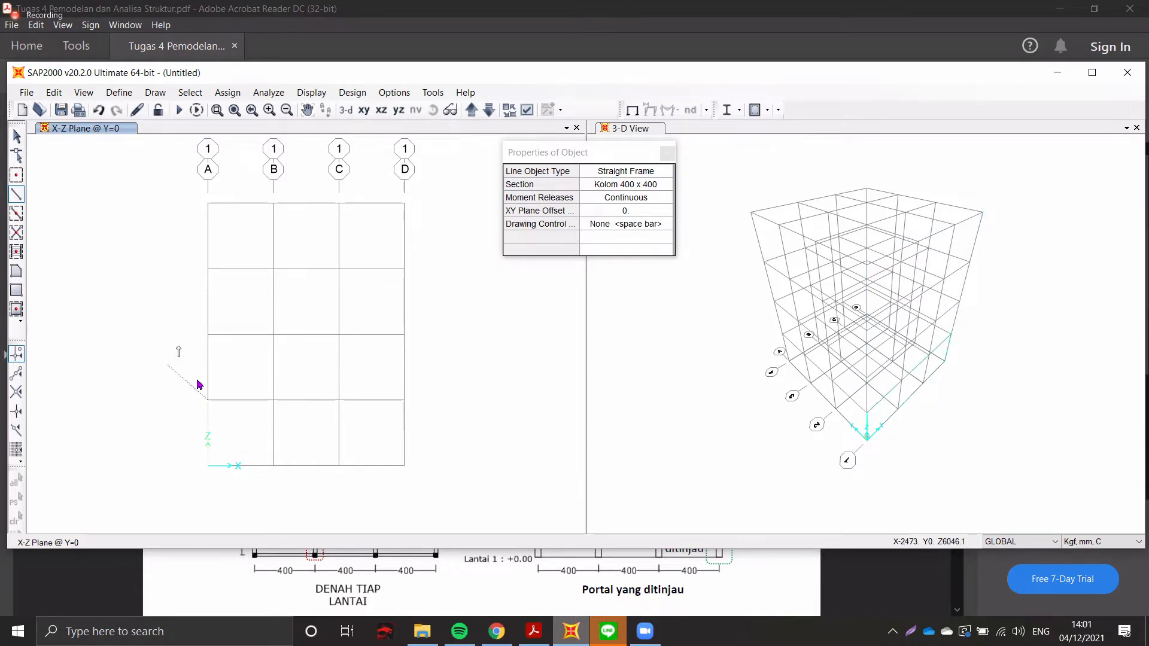
click(208, 334)
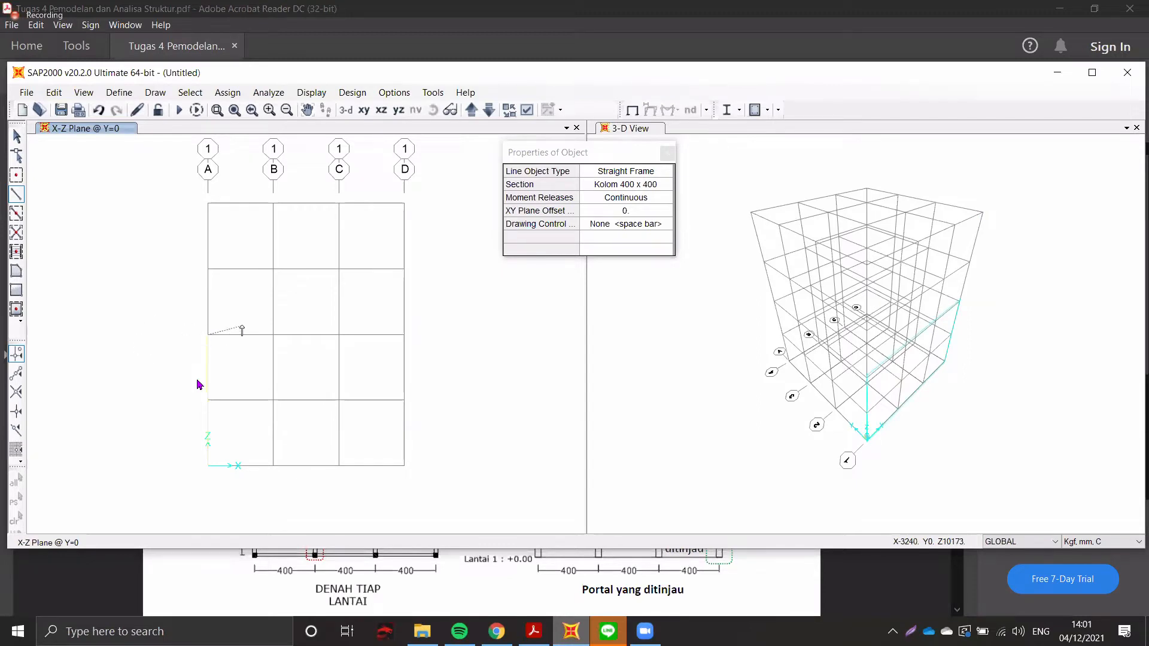
click(208, 268)
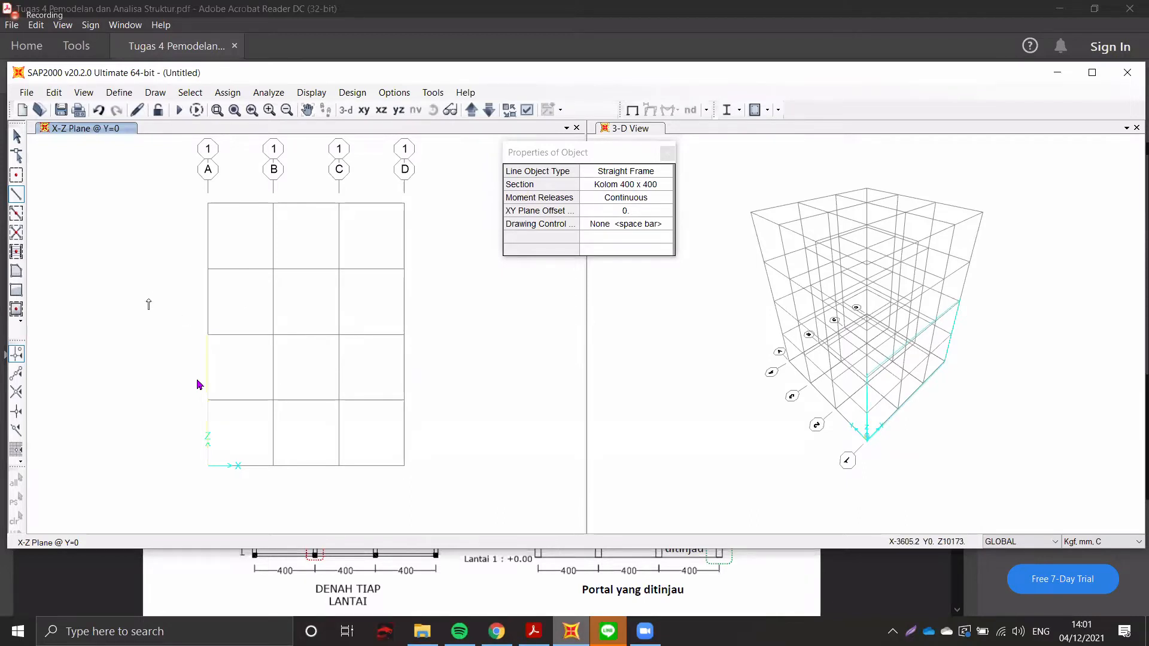
click(270, 450)
click(271, 389)
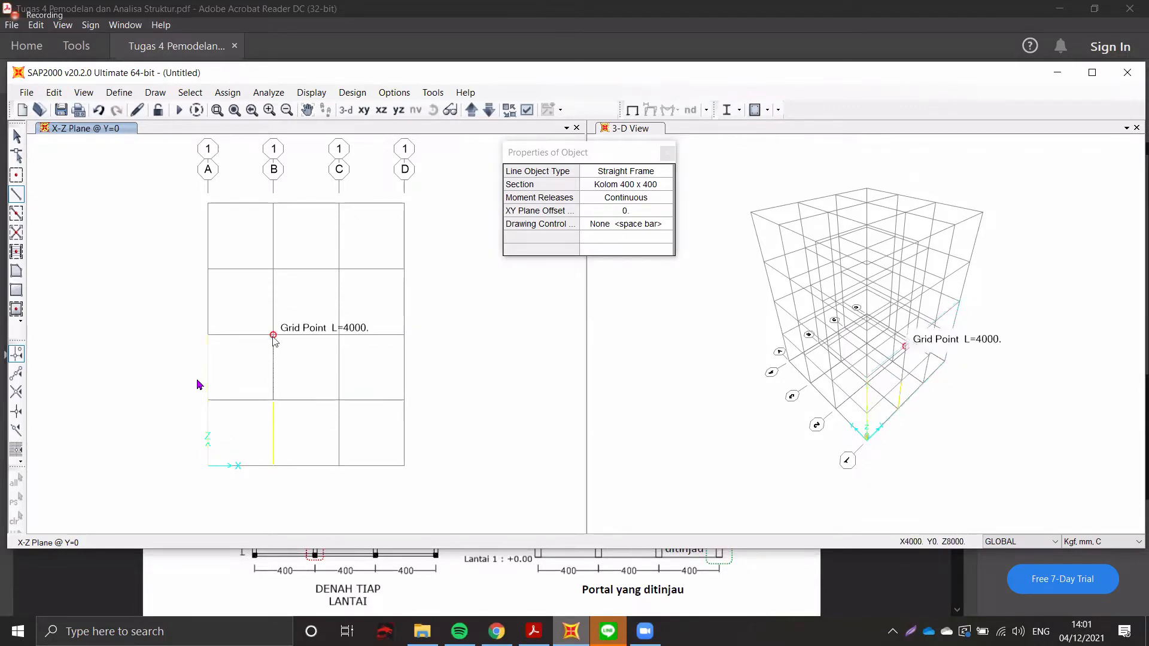
click(274, 335)
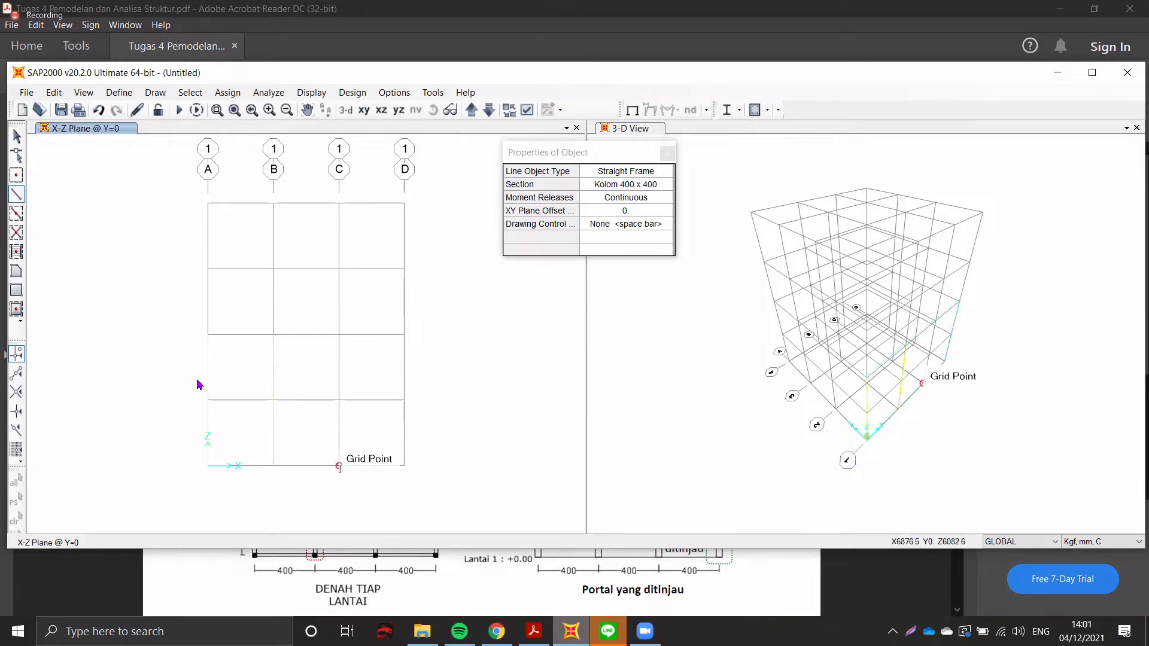
- Draw two 4000 mm column segments each on grid lines C and D at Y=0, from Z=0 to Z=8000
click(339, 466)
click(340, 400)
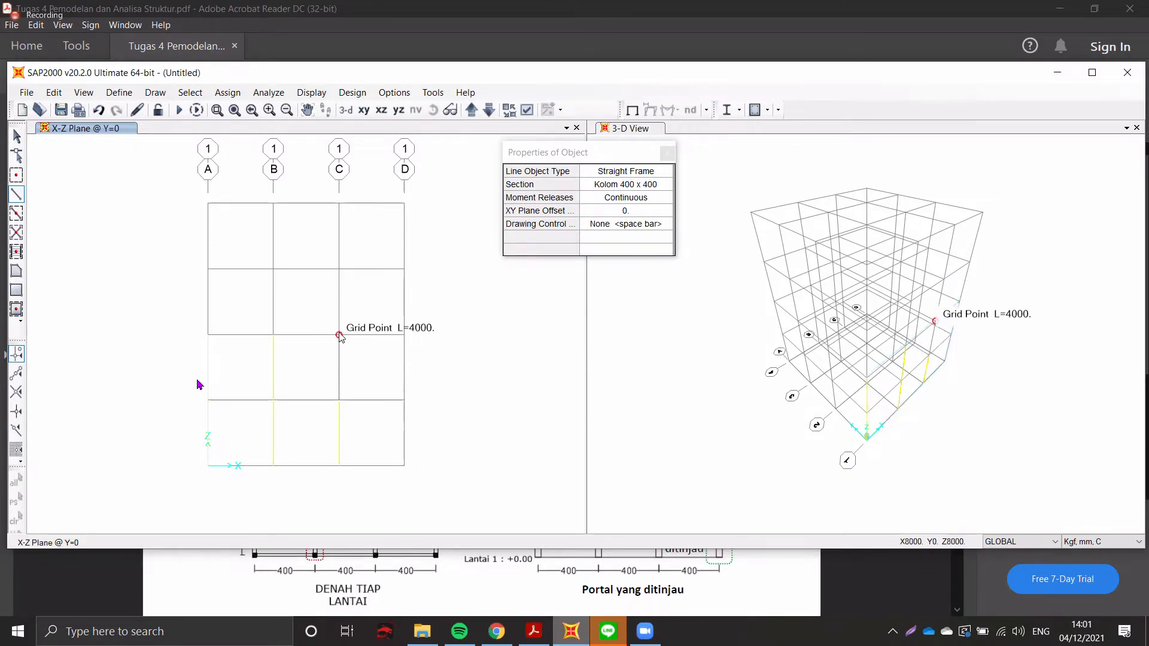
click(339, 335)
right_click(369, 368)
click(403, 466)
click(403, 399)
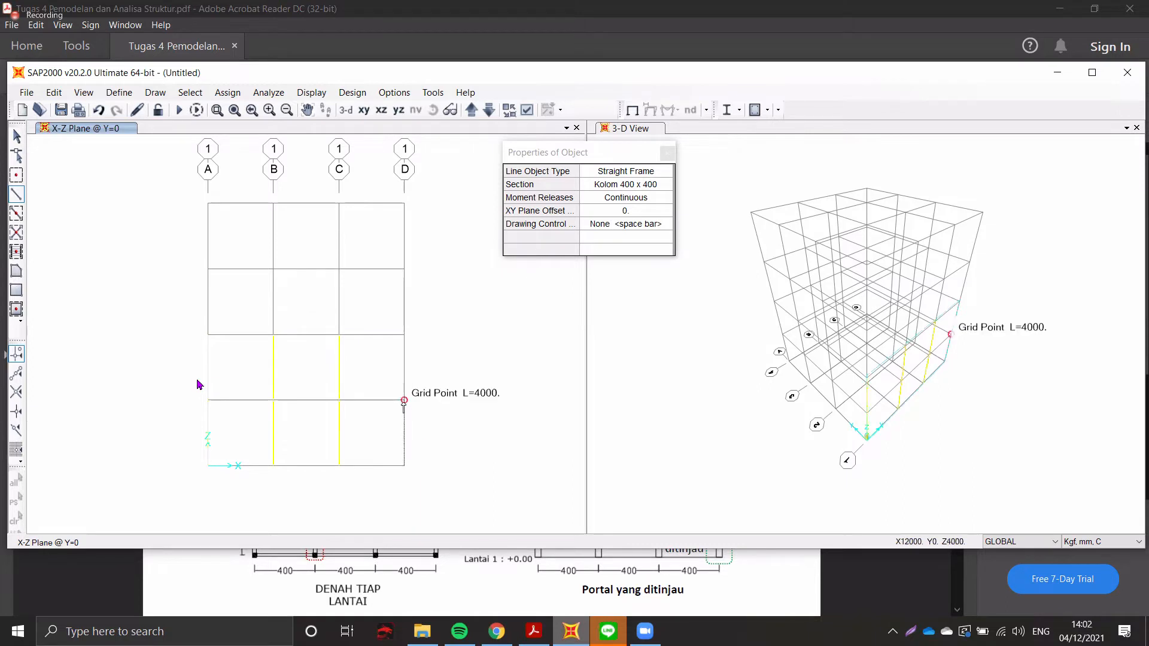
click(404, 335)
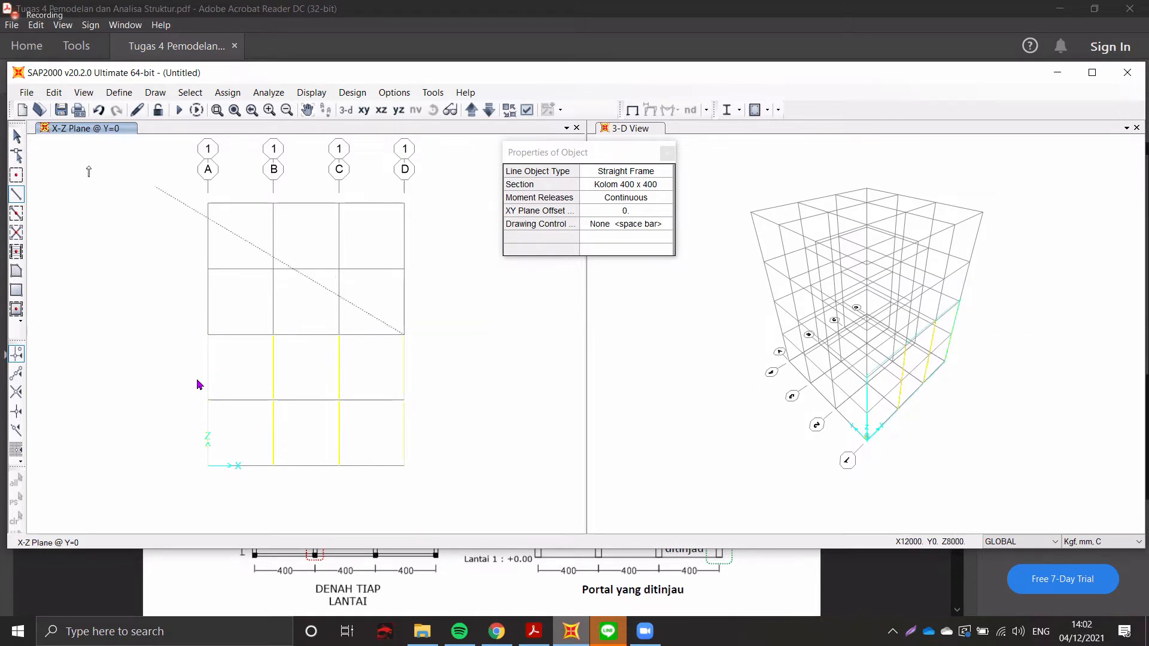
right_click(443, 225)
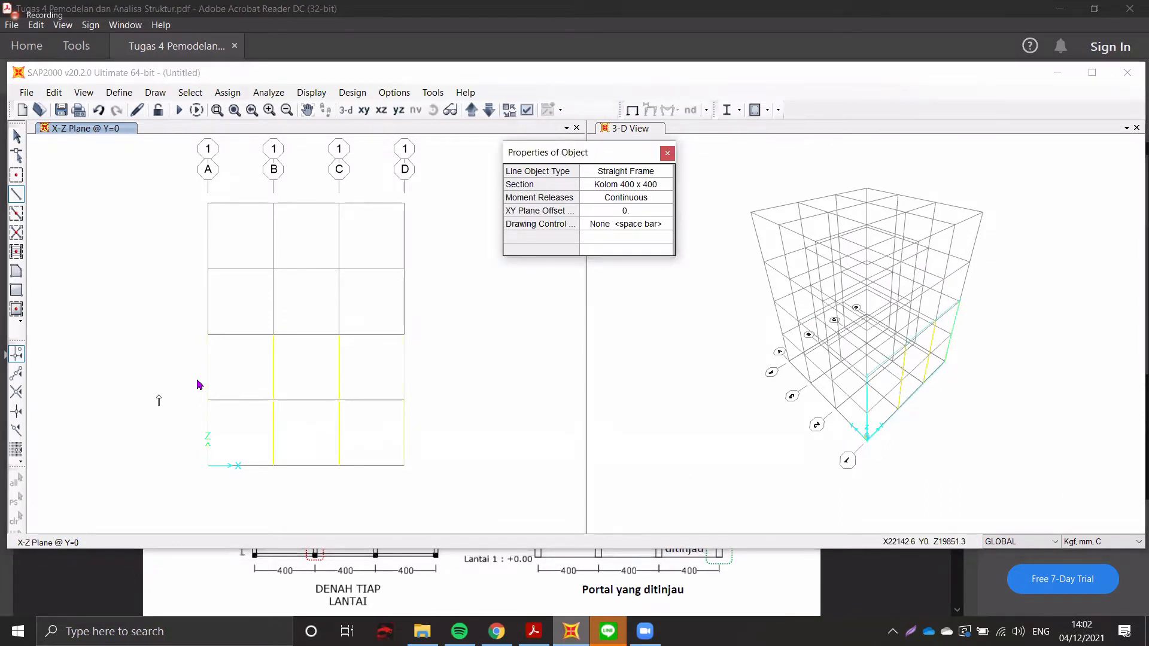
- Set the 3-D view's display options to view by colors of Sections with the Extrude view type
click(529, 111)
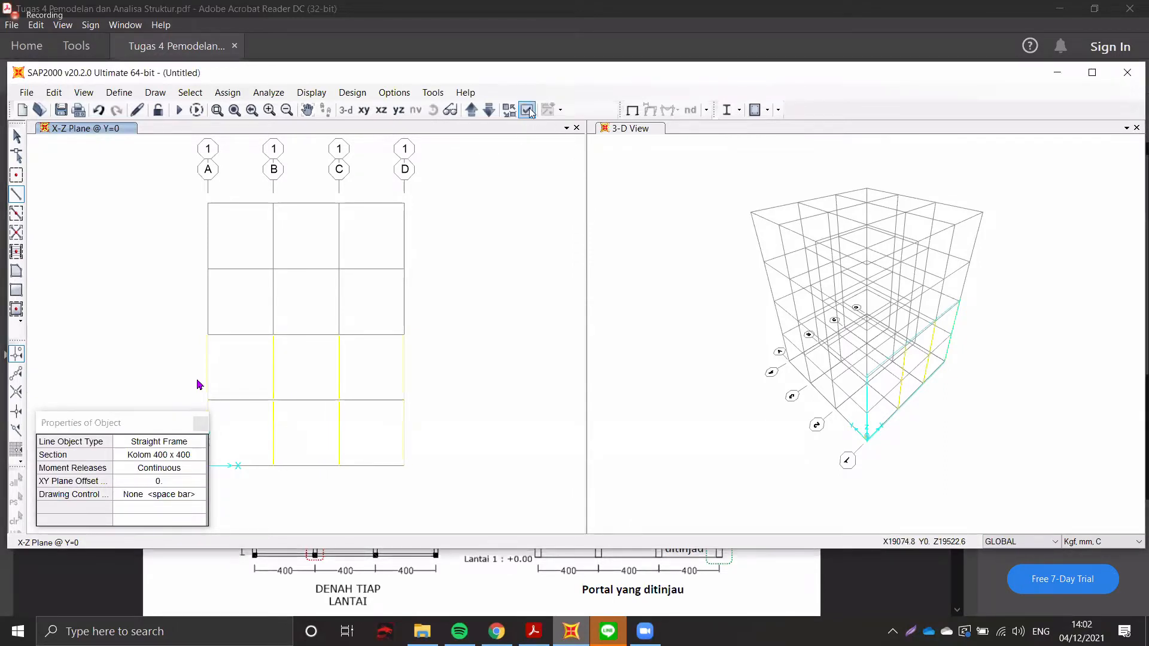
click(636, 130)
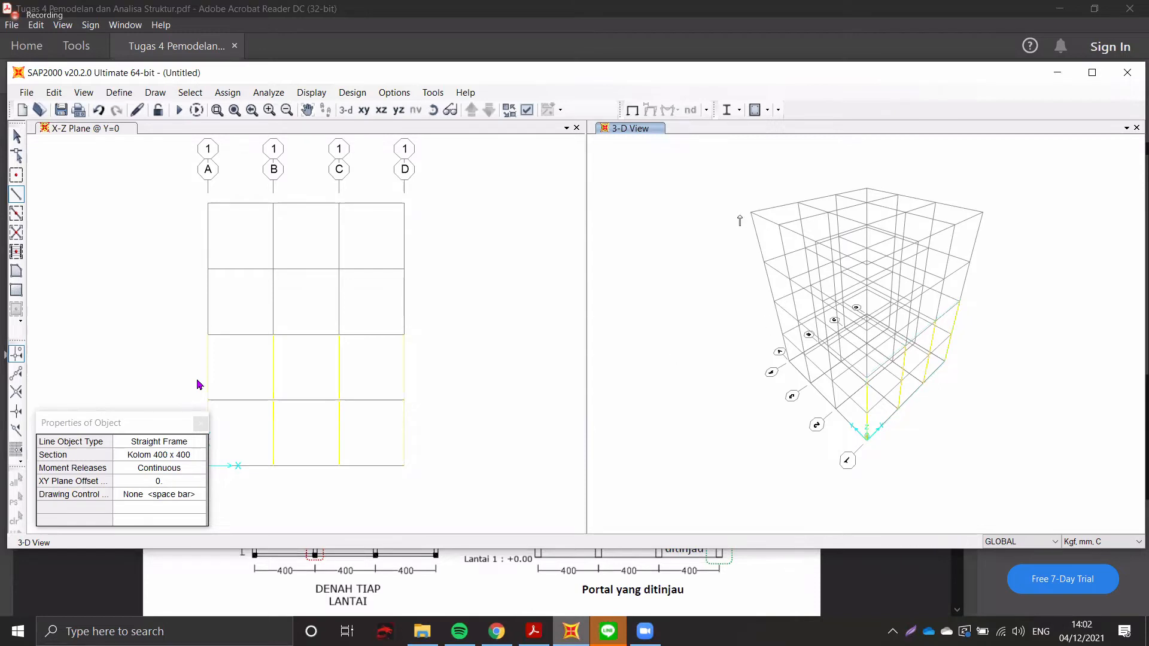
click(536, 112)
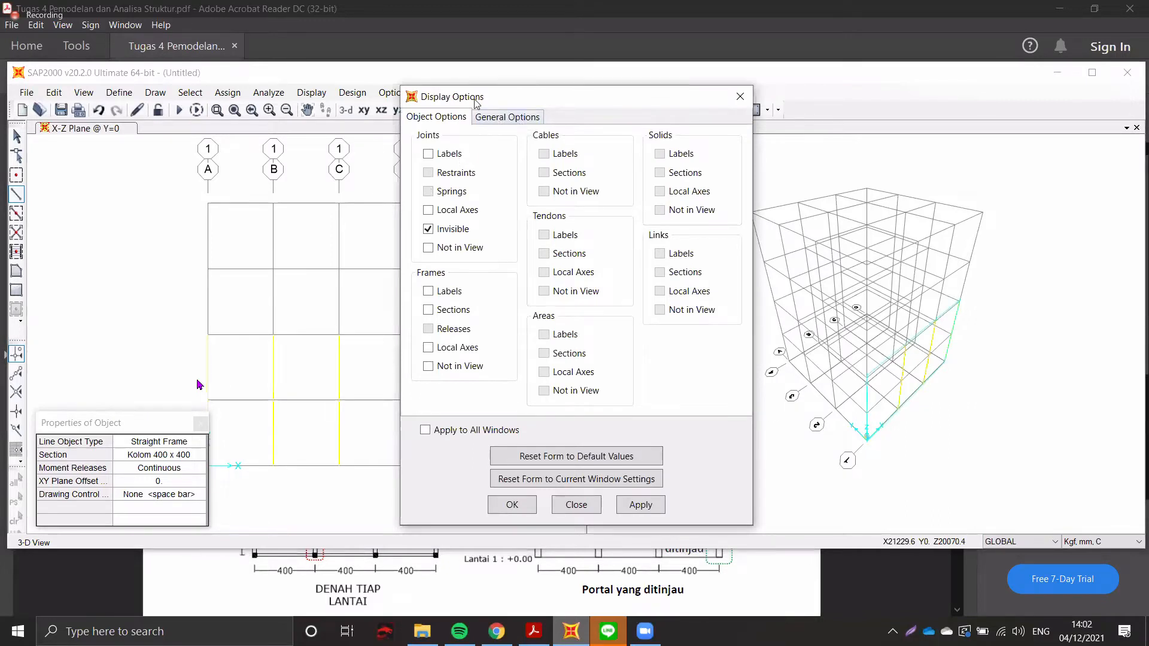
drag(486, 96, 486, 157)
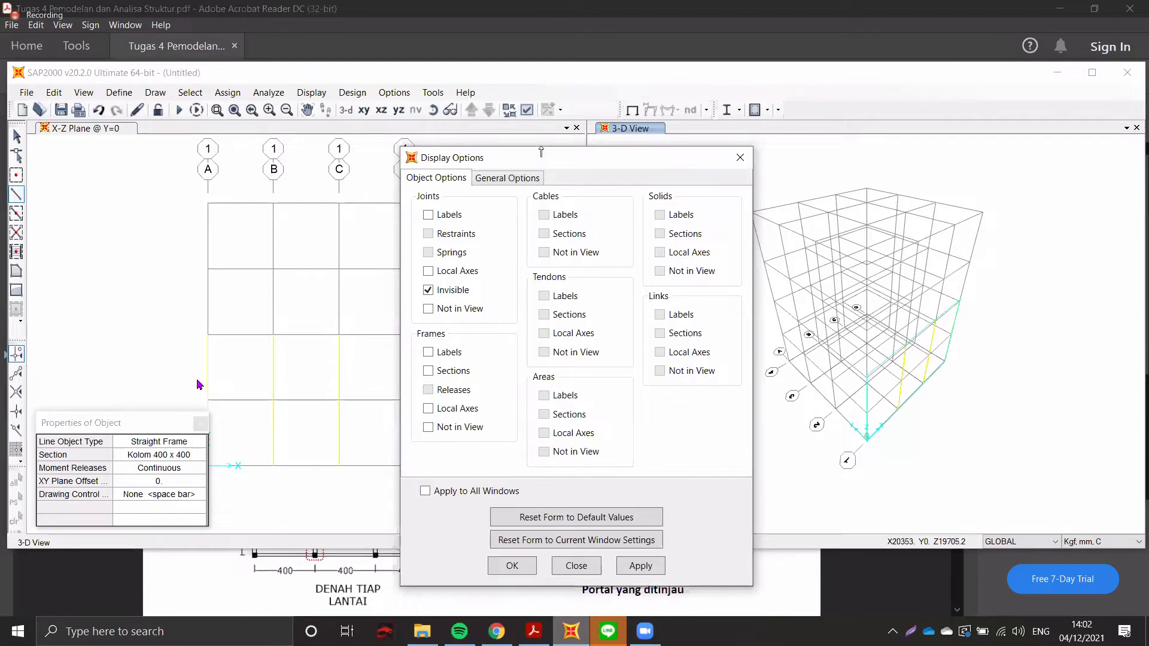
drag(539, 157, 528, 94)
click(497, 114)
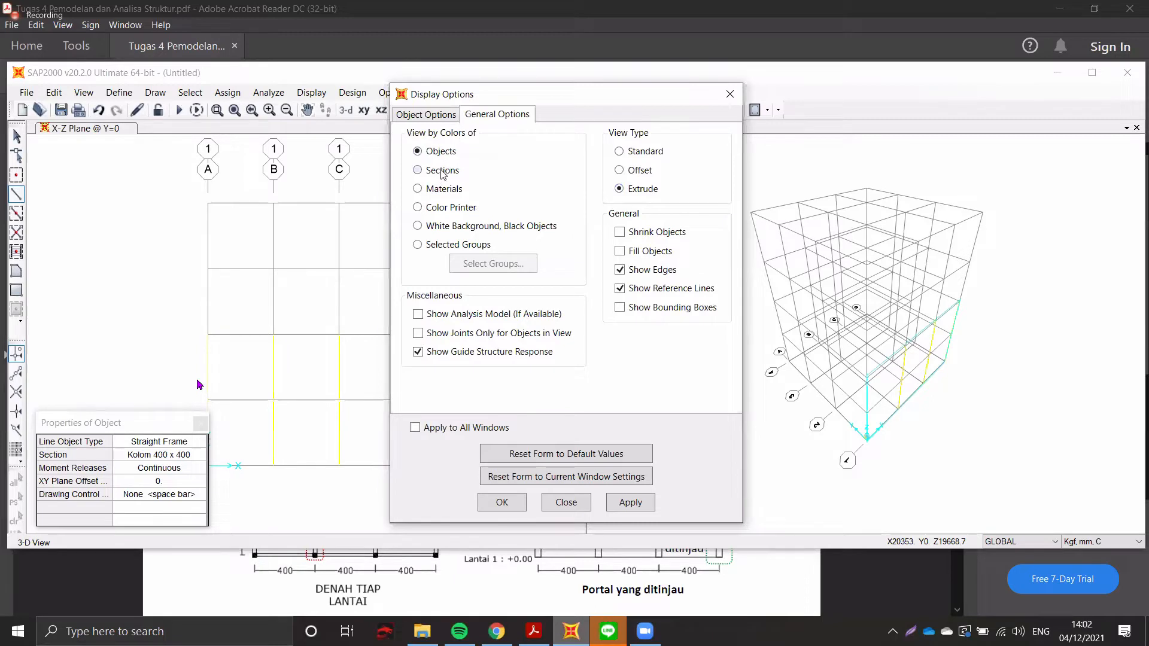
click(442, 171)
click(620, 504)
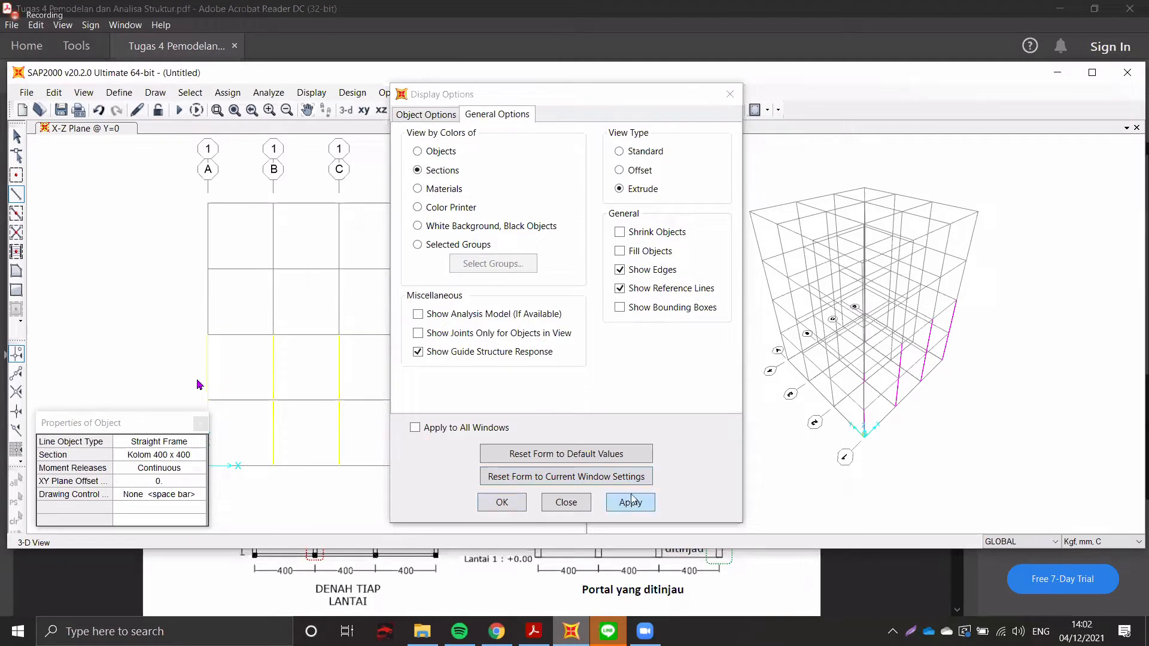
click(641, 191)
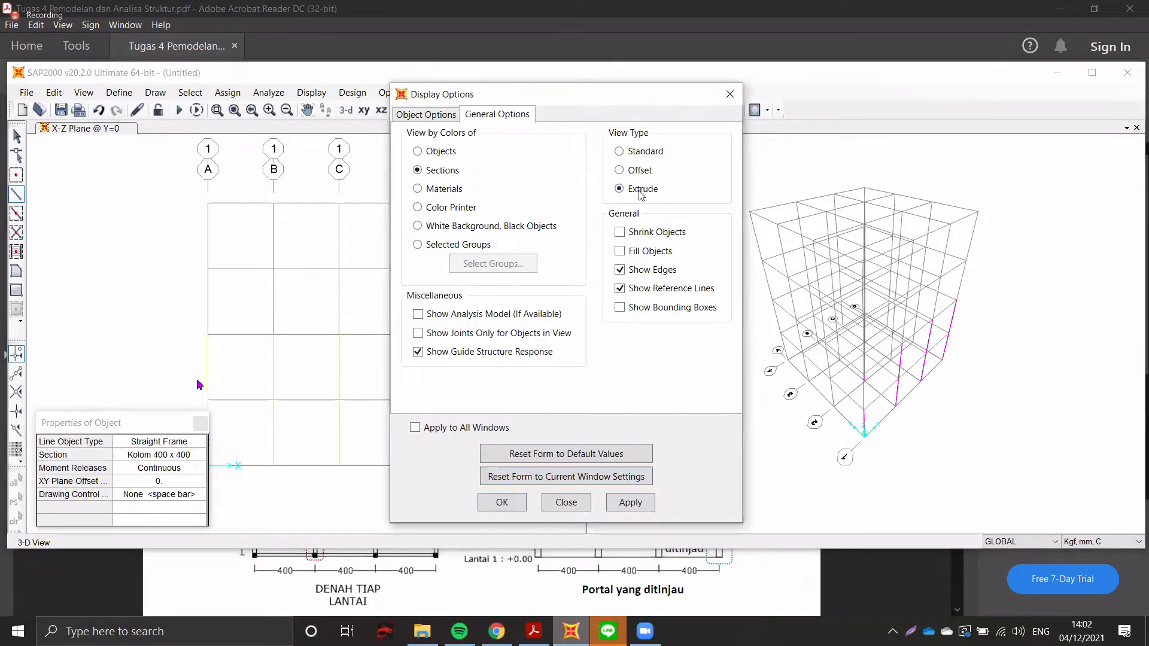
click(622, 506)
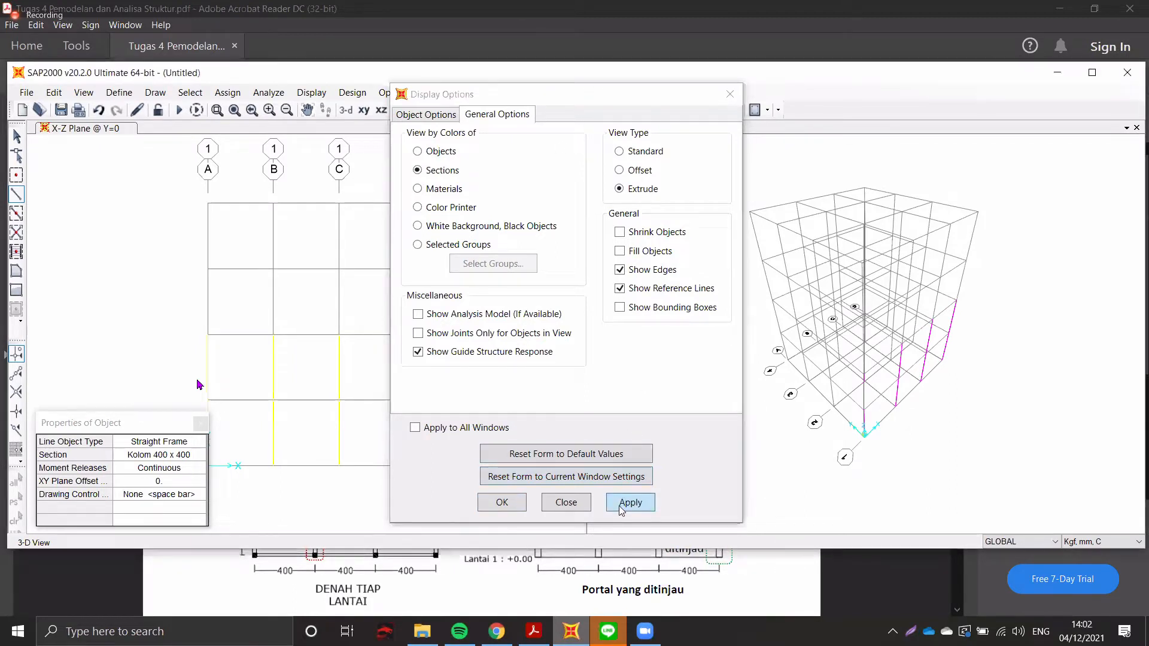
click(512, 506)
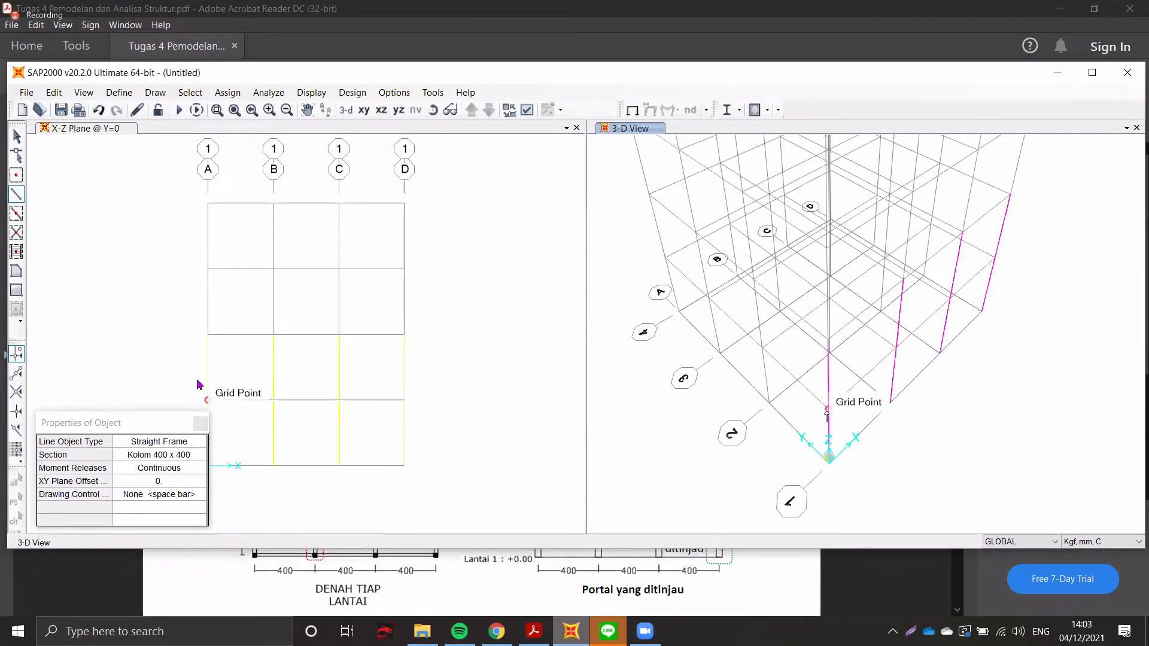
- Stop drawing frames, return to object selection and check the extruded columns in the 3-D view
scroll(825, 429, down, 3)
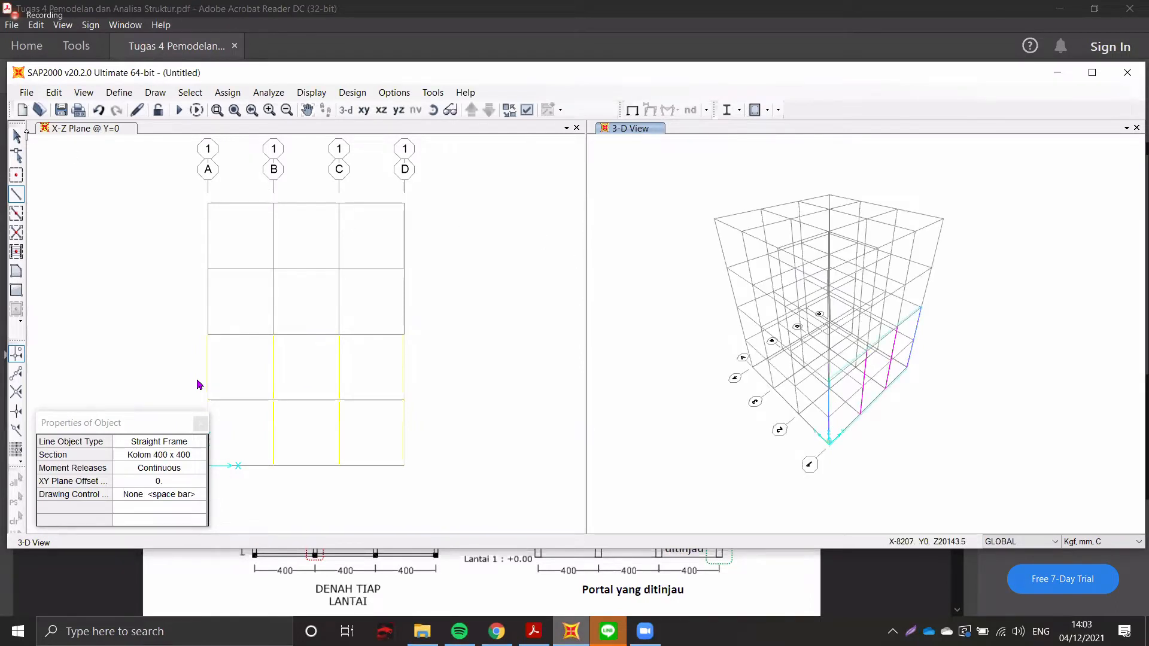
click(18, 136)
click(17, 136)
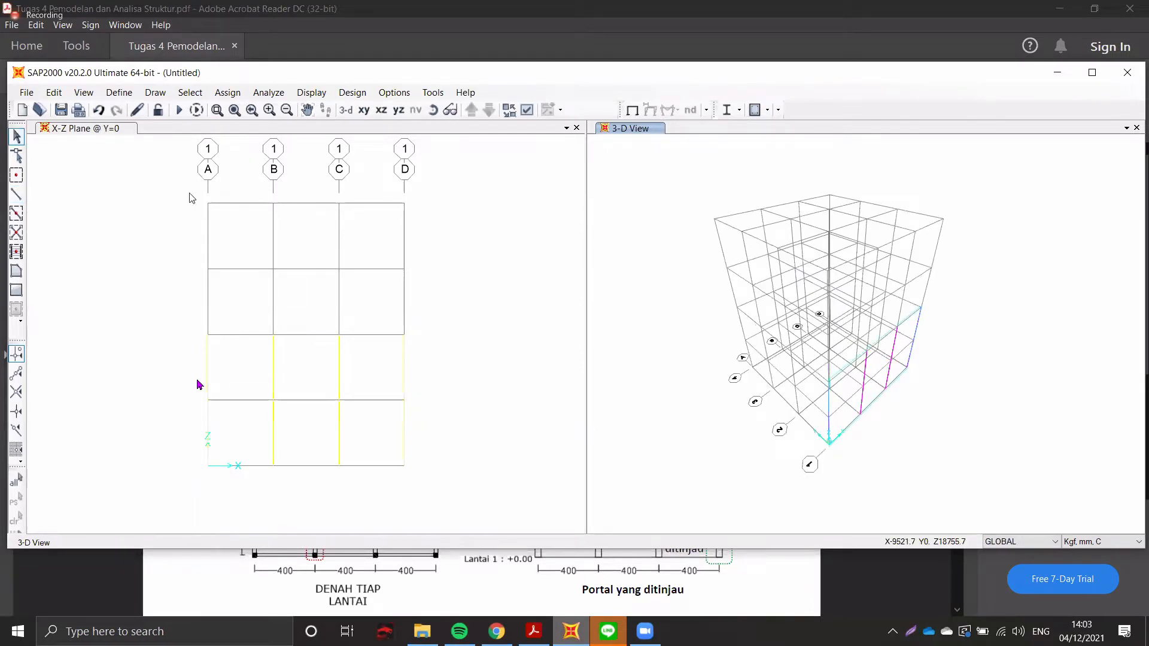
middle_drag(207, 198, 231, 201)
click(652, 177)
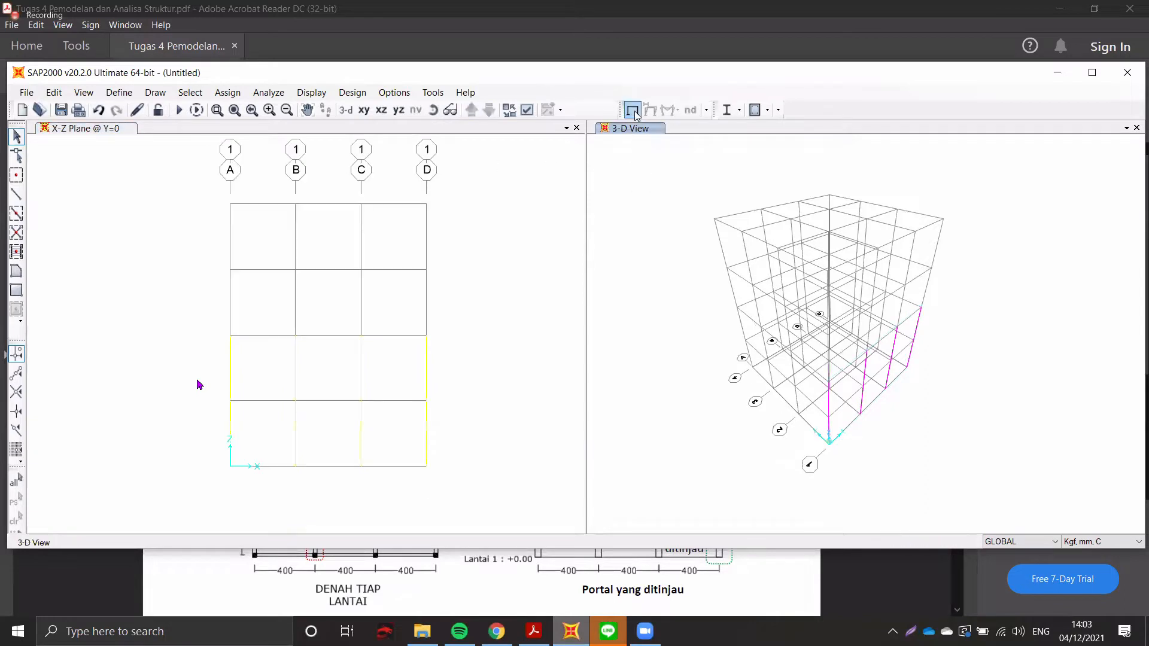
middle_drag(720, 212, 727, 226)
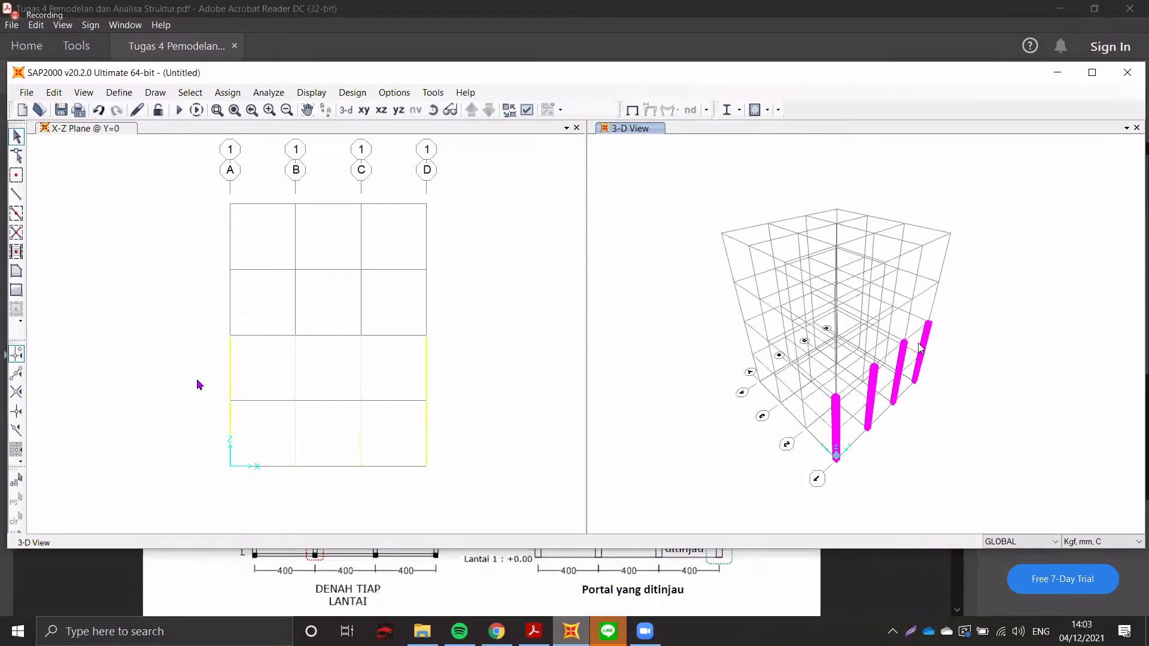
- Select all columns in the Y=0 elevation and replicate them linearly with dy 4000 and number 3
click(165, 219)
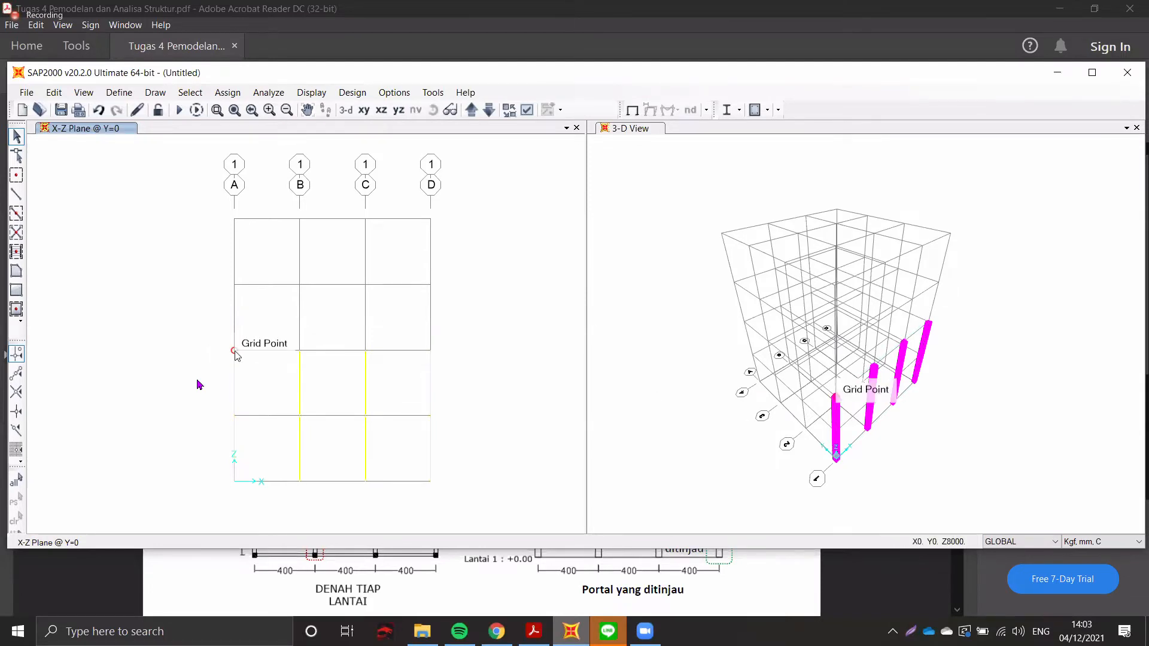
drag(197, 340, 510, 510)
click(54, 92)
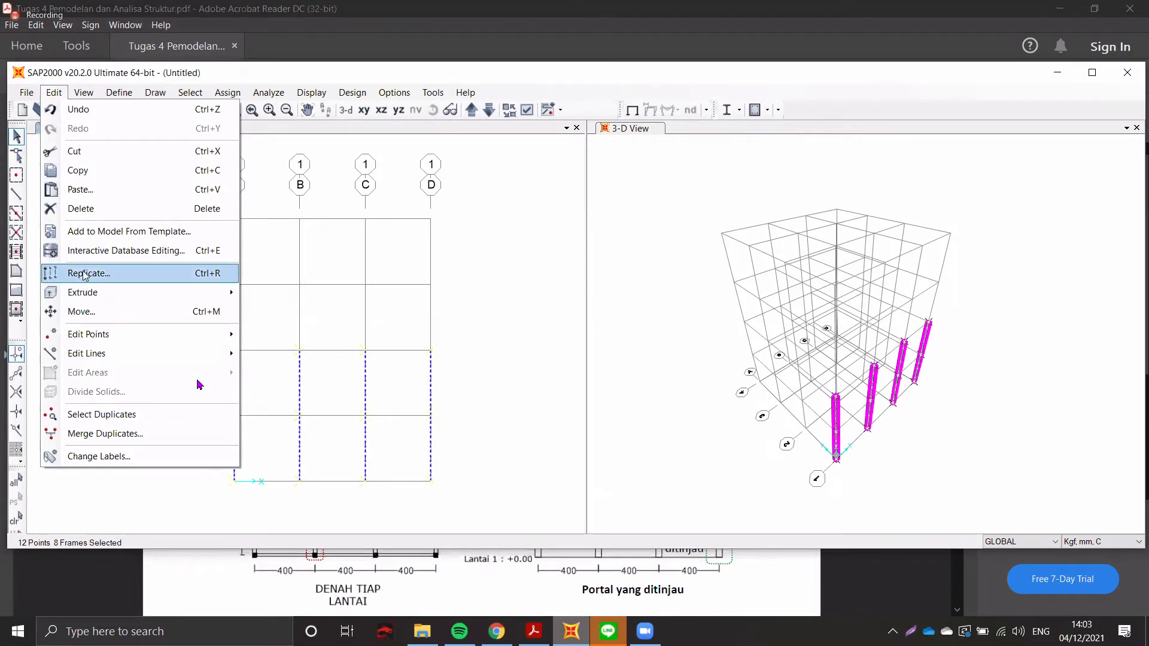
click(121, 276)
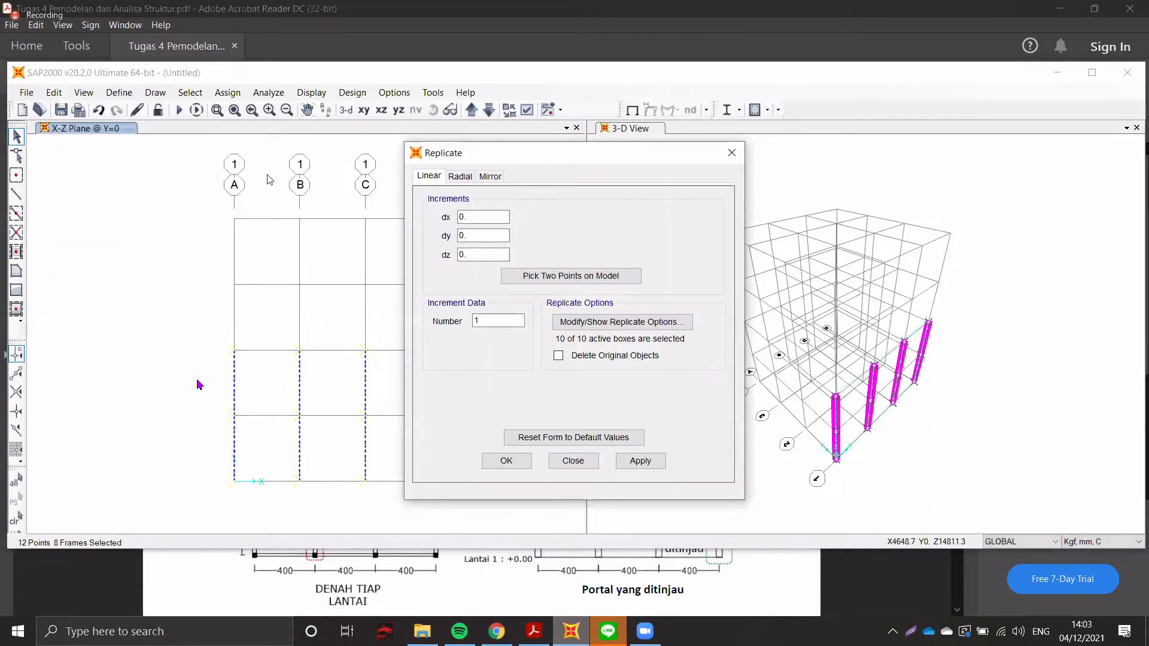
drag(581, 153, 268, 151)
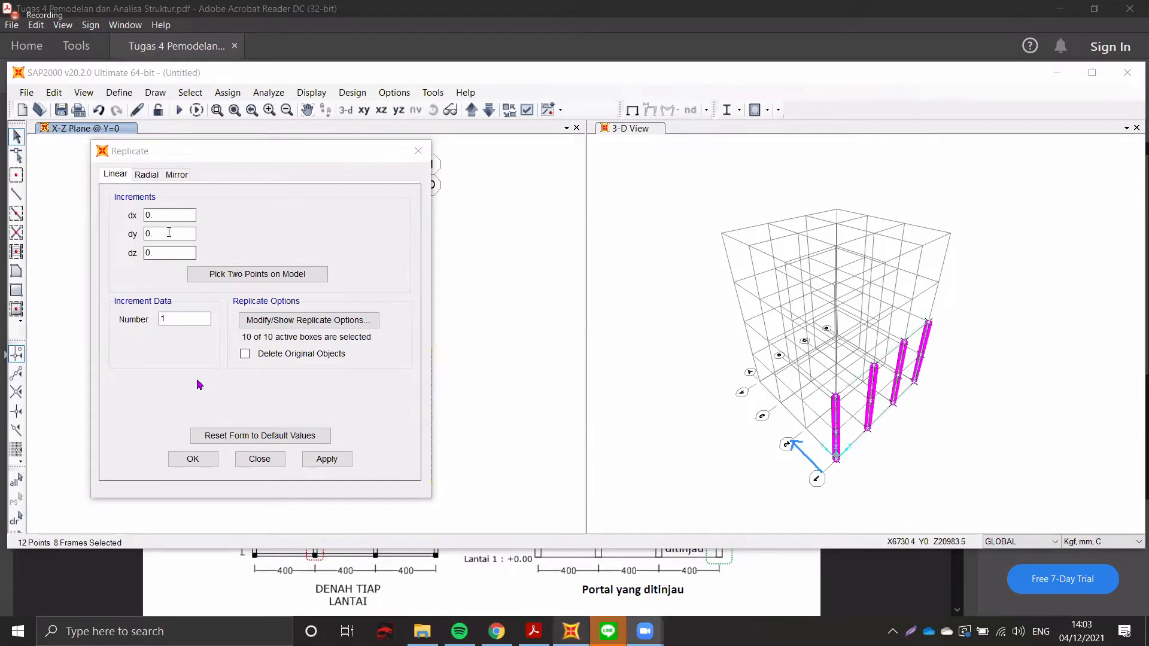
click(146, 234)
double_click(146, 234)
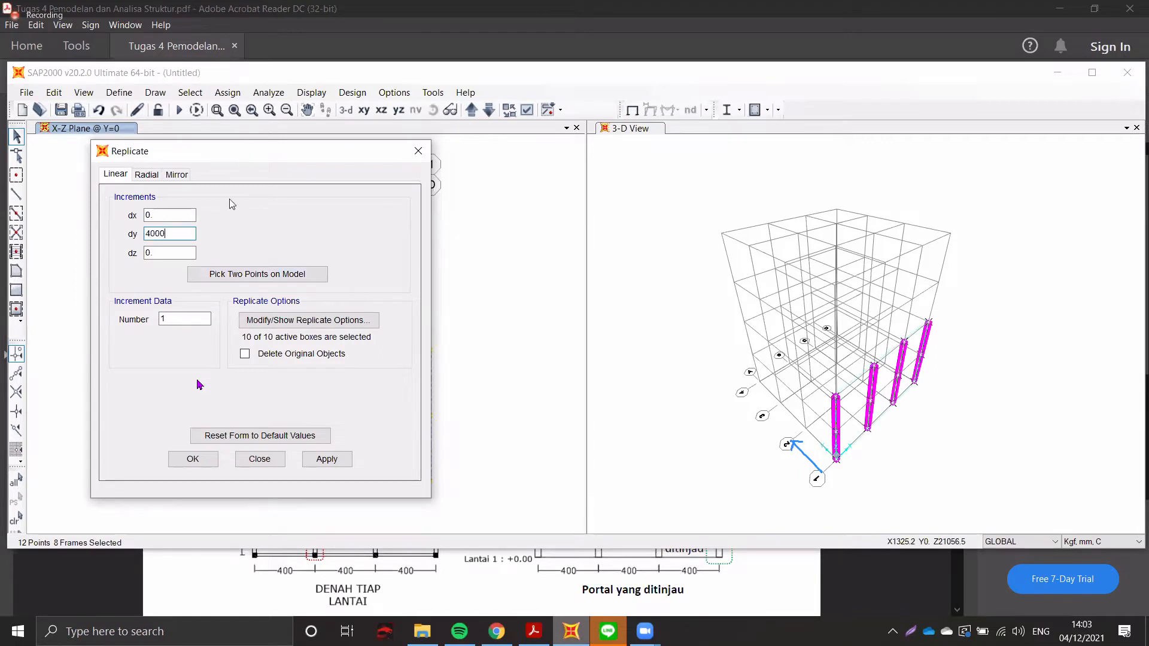
click(179, 312)
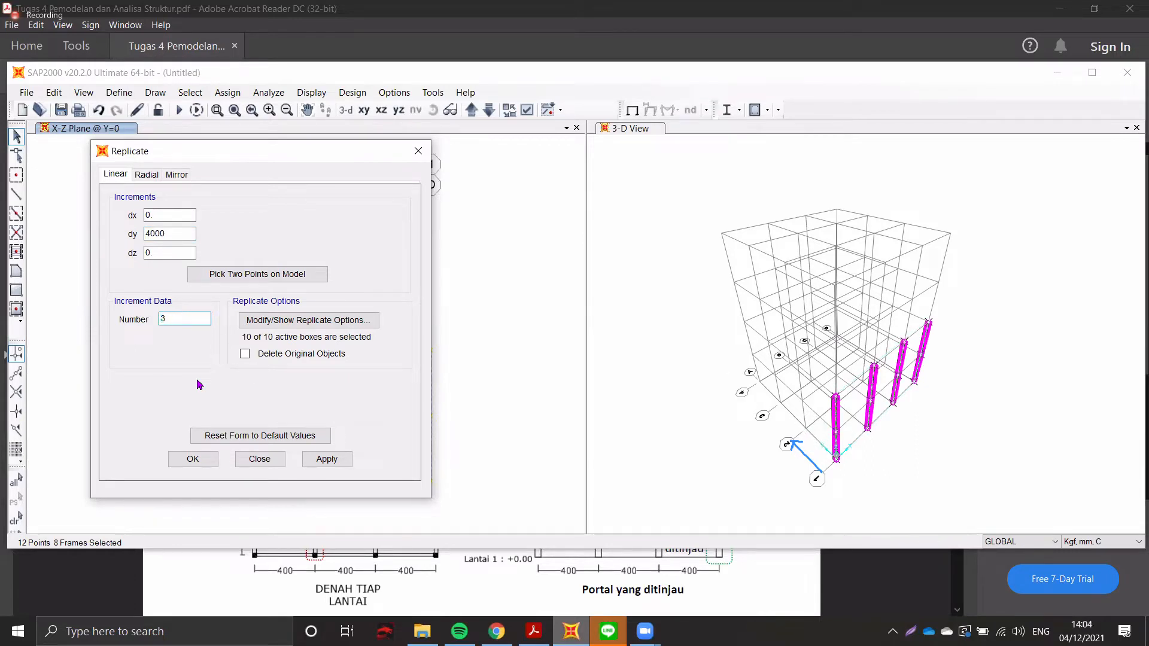
click(328, 459)
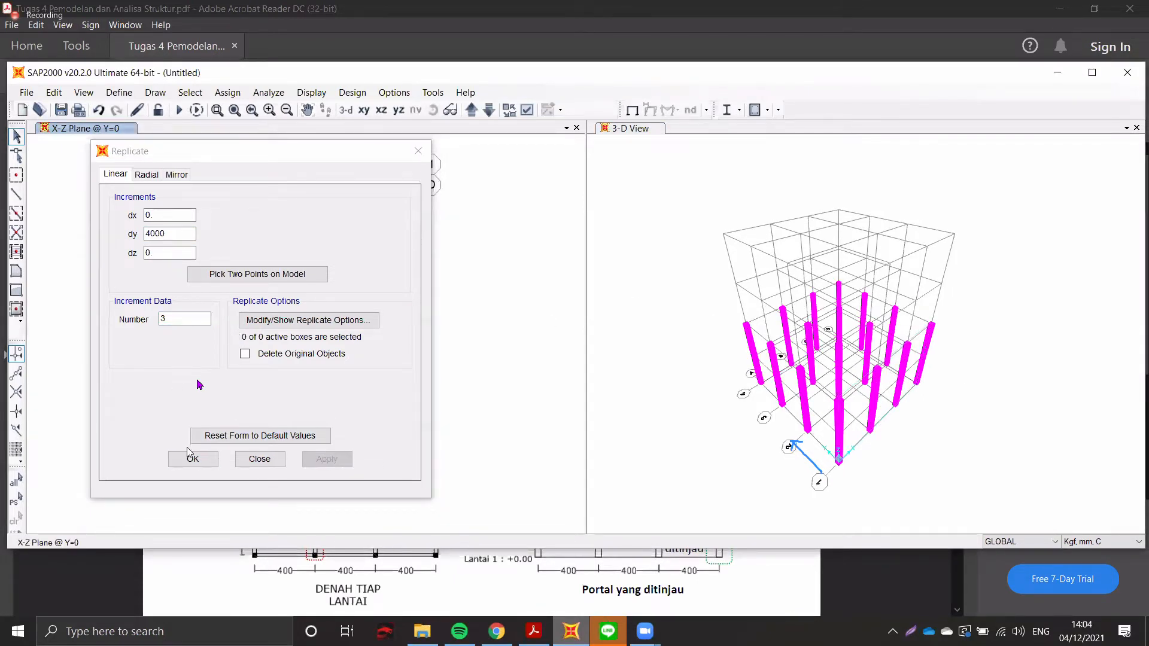
- Try to reset the replicate dy increment and number to 0
double_click(179, 231)
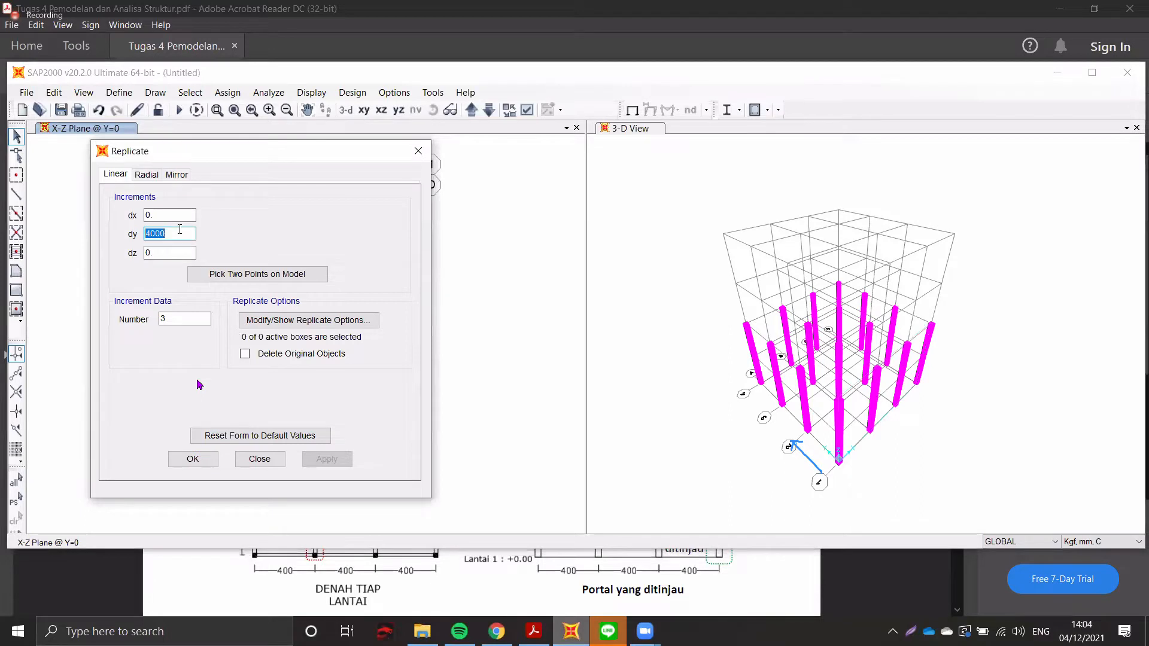
text(0)
key(Tab)
double_click(186, 320)
click(259, 458)
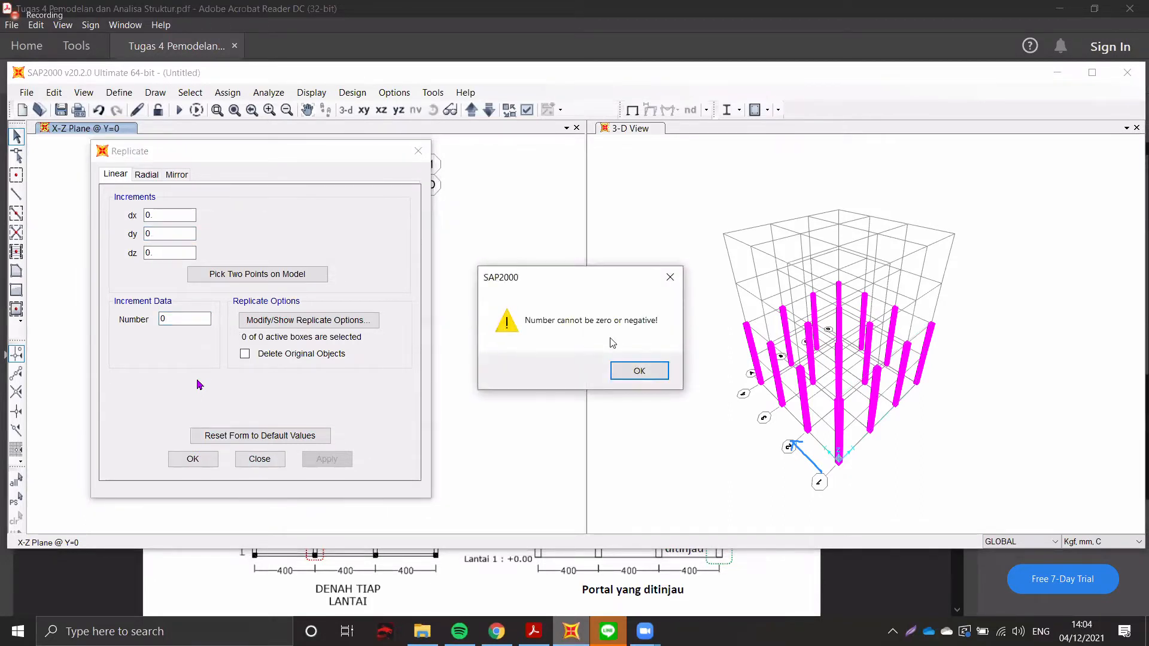
click(639, 369)
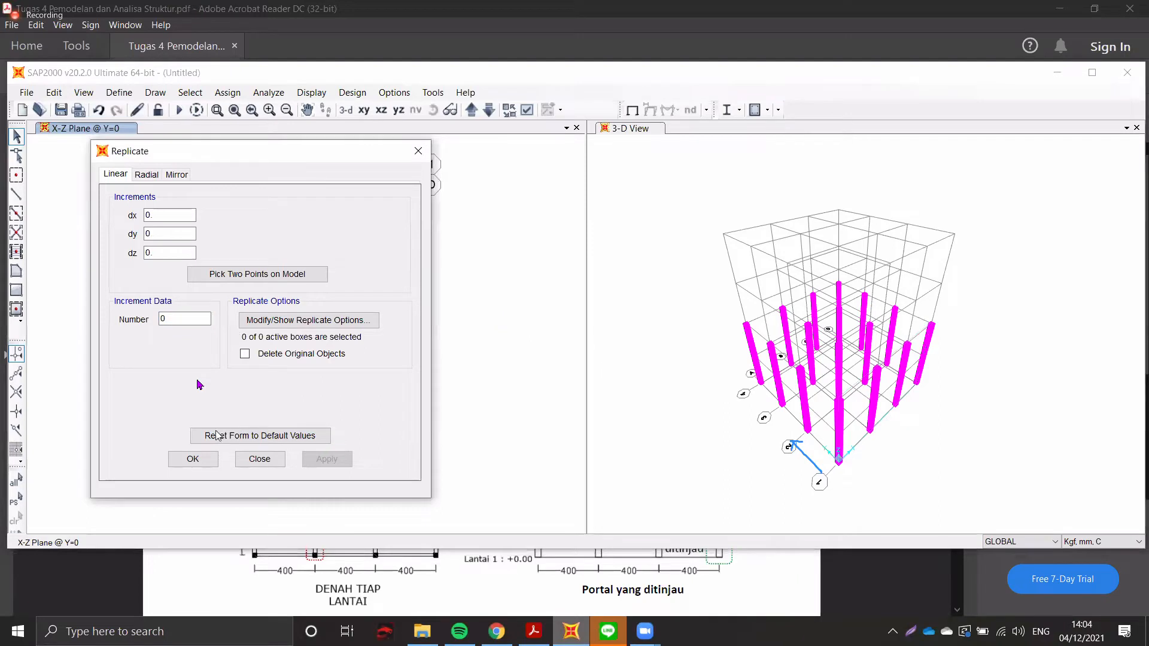
- Draw straight frame columns with section Kolom 300 x 300 on grid line A from Z=8000 to Z=16000 in the Y=0 elevation
click(418, 151)
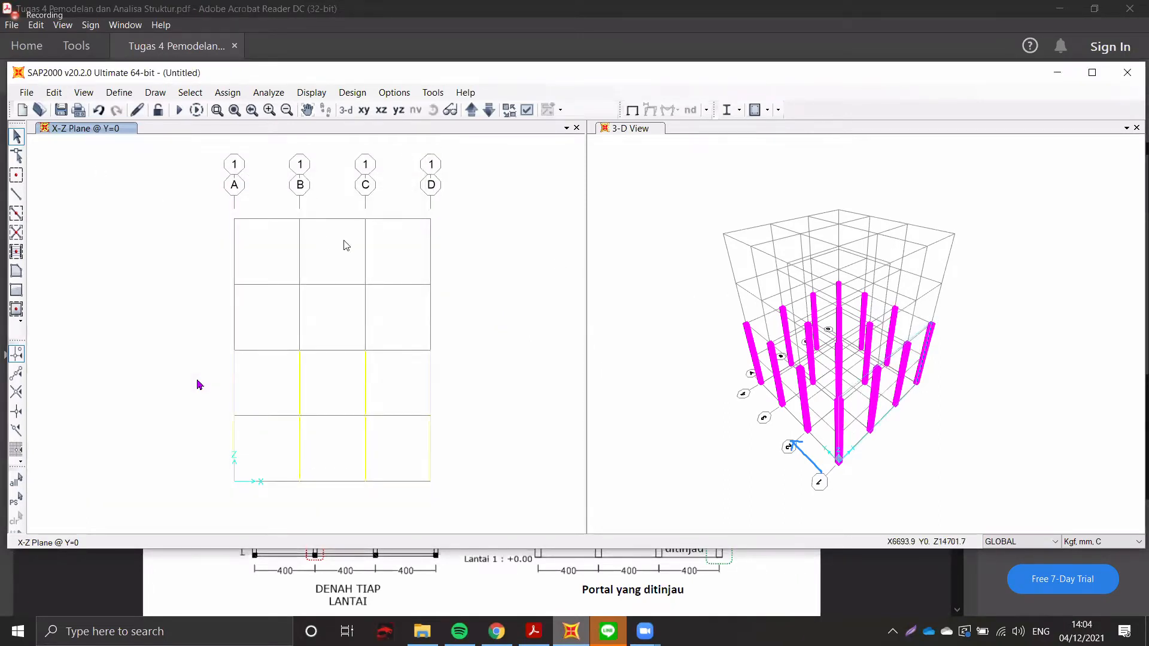
click(16, 195)
click(155, 419)
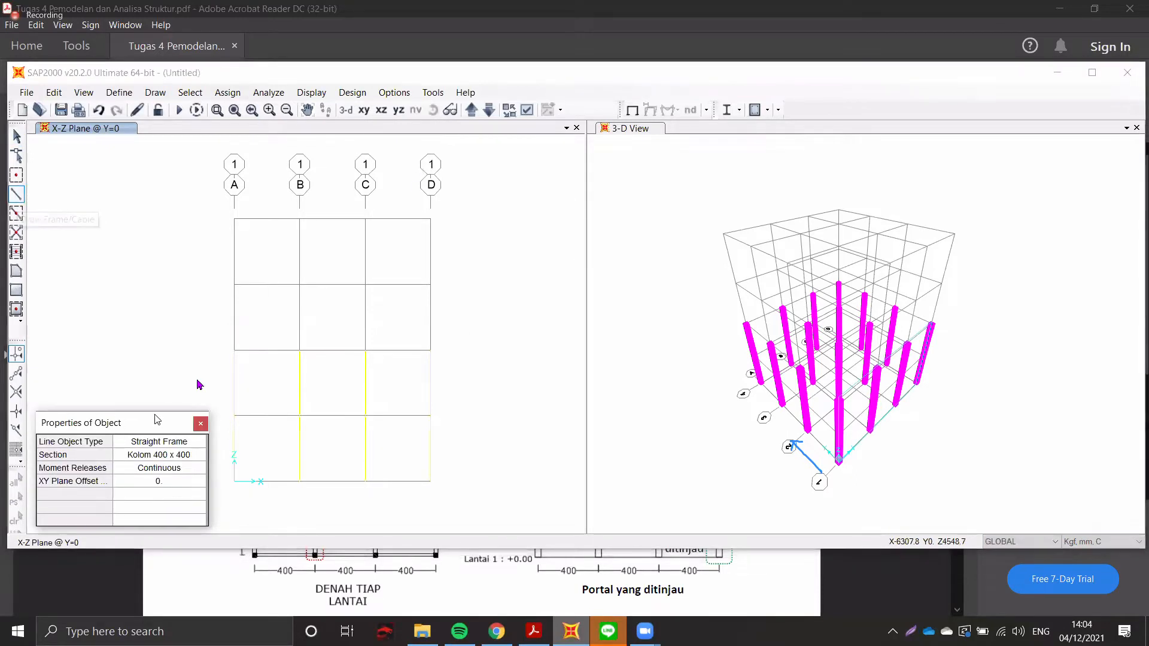
drag(156, 418, 633, 143)
click(628, 176)
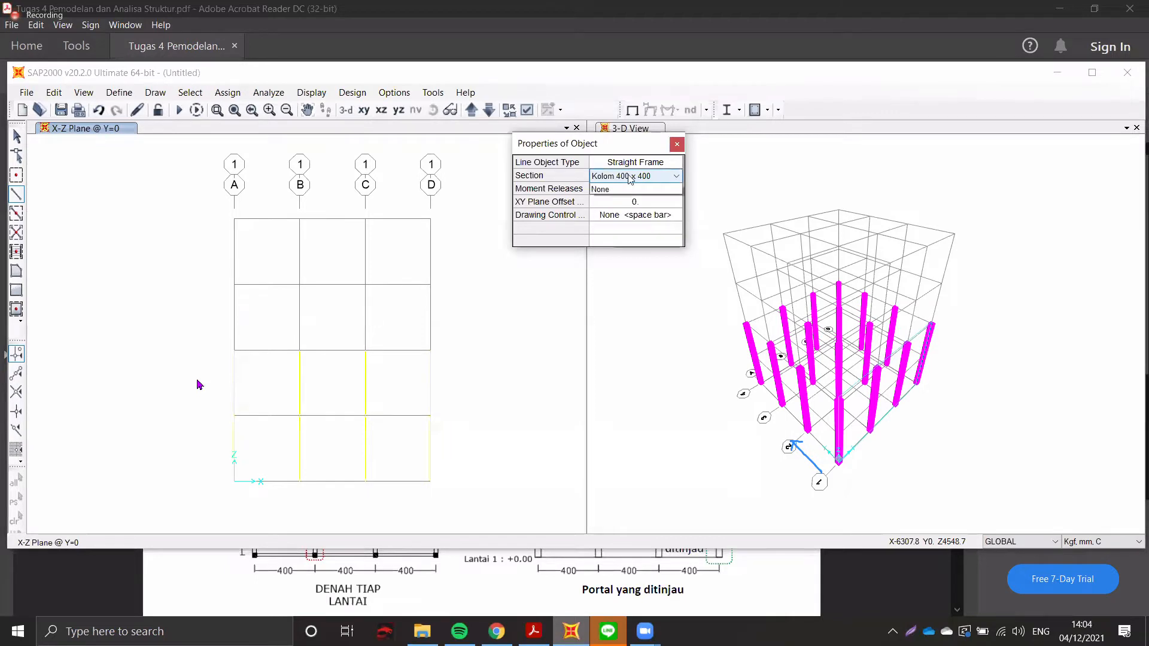
click(628, 176)
click(621, 198)
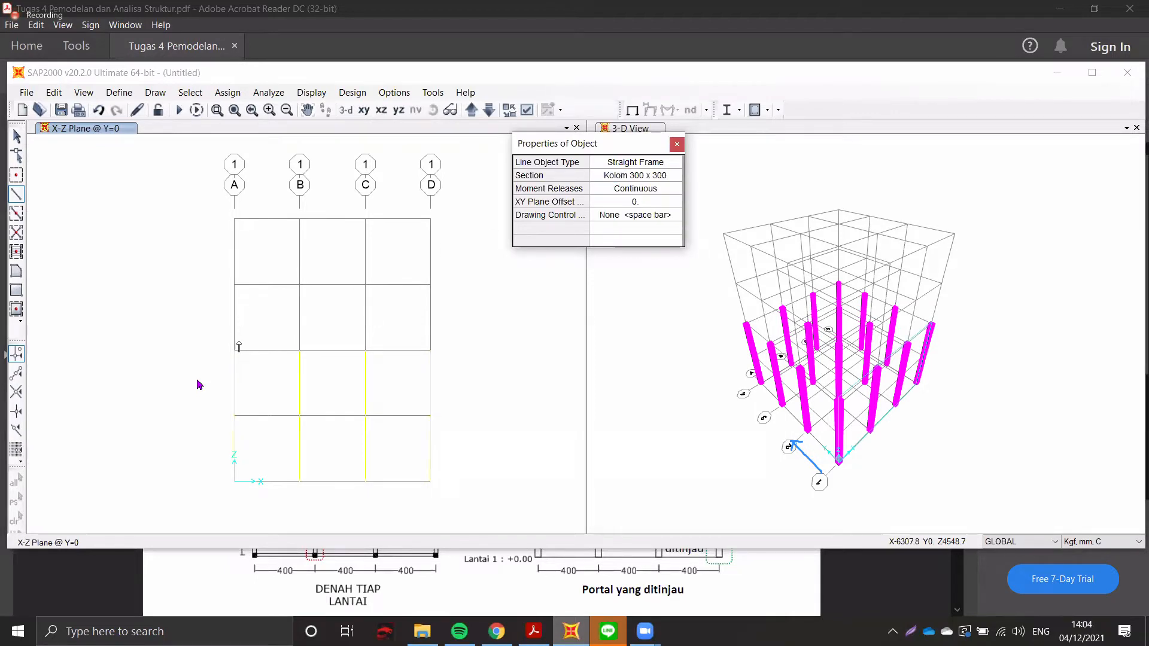
click(234, 350)
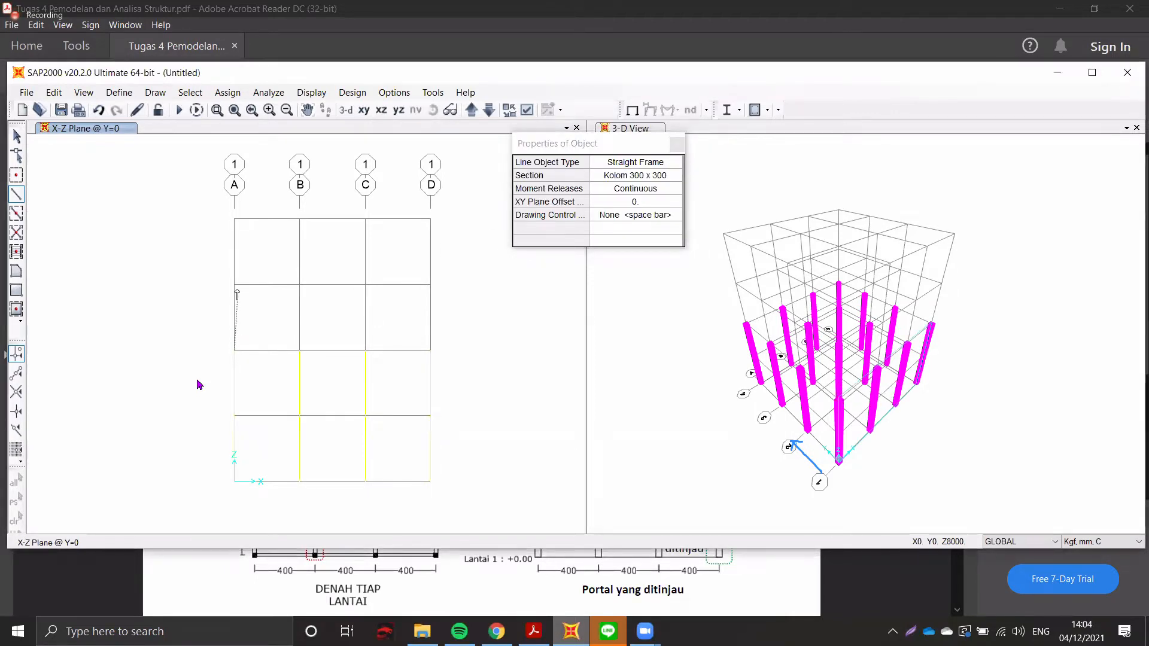
click(234, 219)
right_click(177, 228)
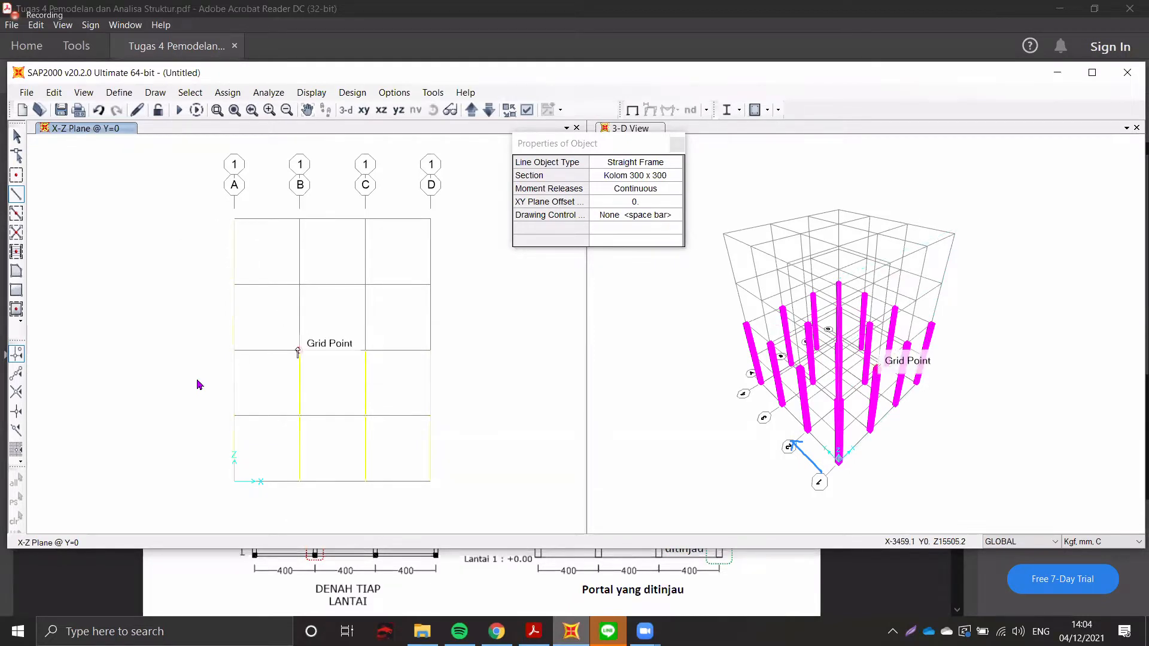
- Draw the Kolom 300 x 300 columns on grid lines B, C and D from Z=8000 to Z=16000, one storey at a time
click(299, 350)
click(299, 284)
click(300, 219)
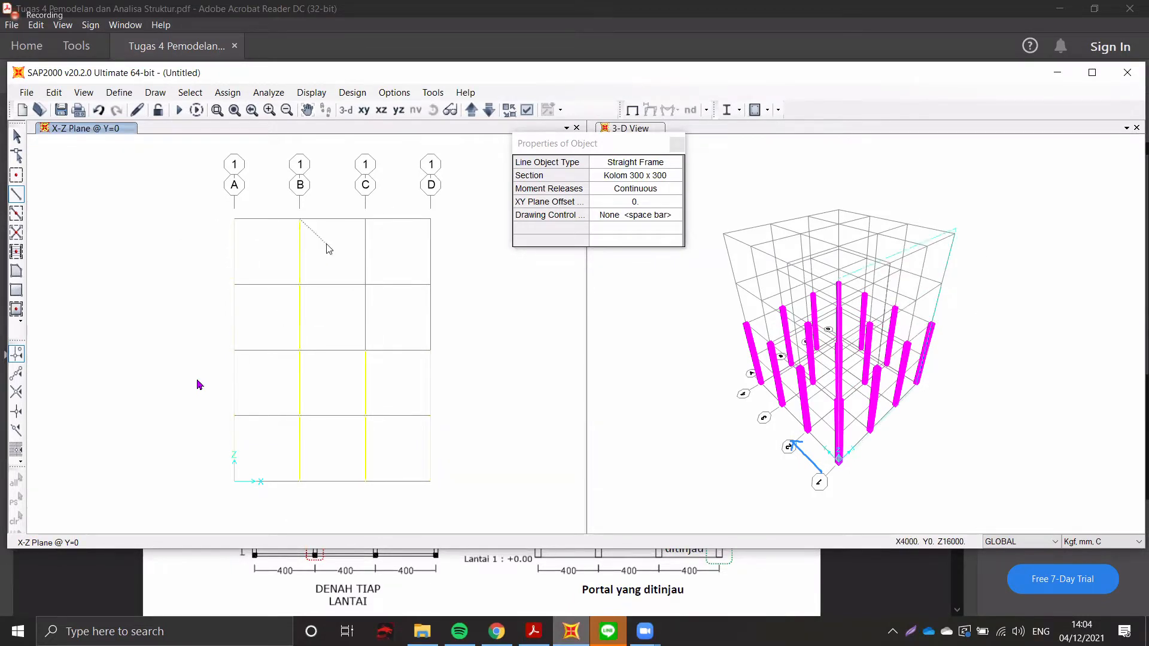
right_click(332, 254)
click(365, 350)
click(365, 284)
click(365, 219)
right_click(432, 339)
click(430, 350)
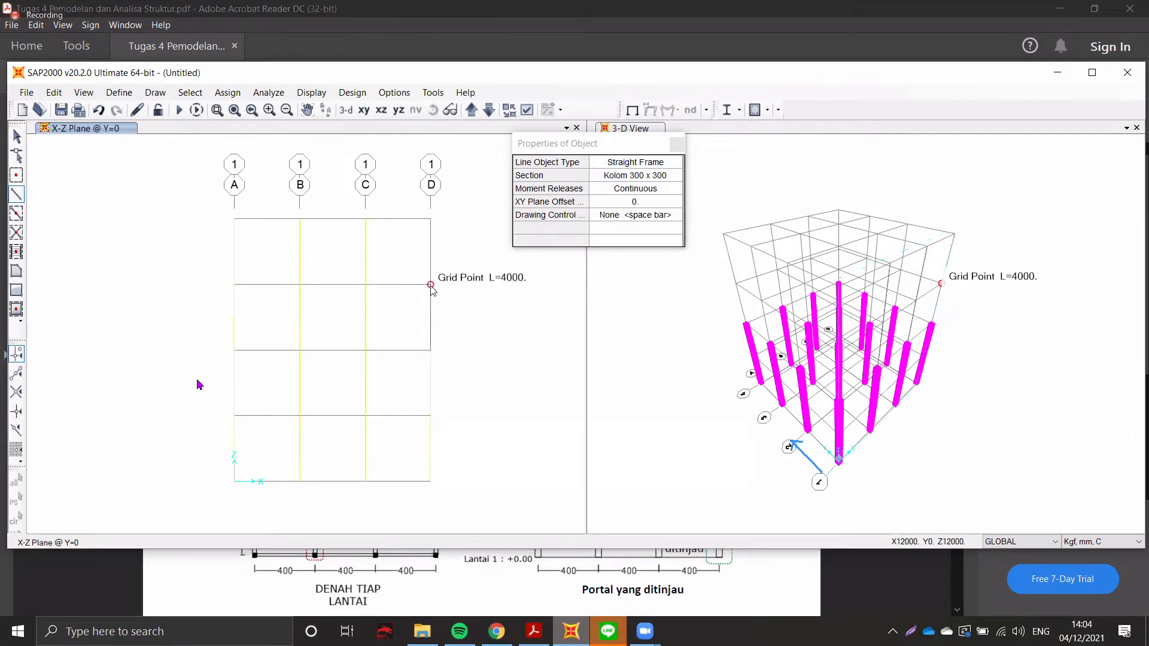
click(431, 285)
click(430, 219)
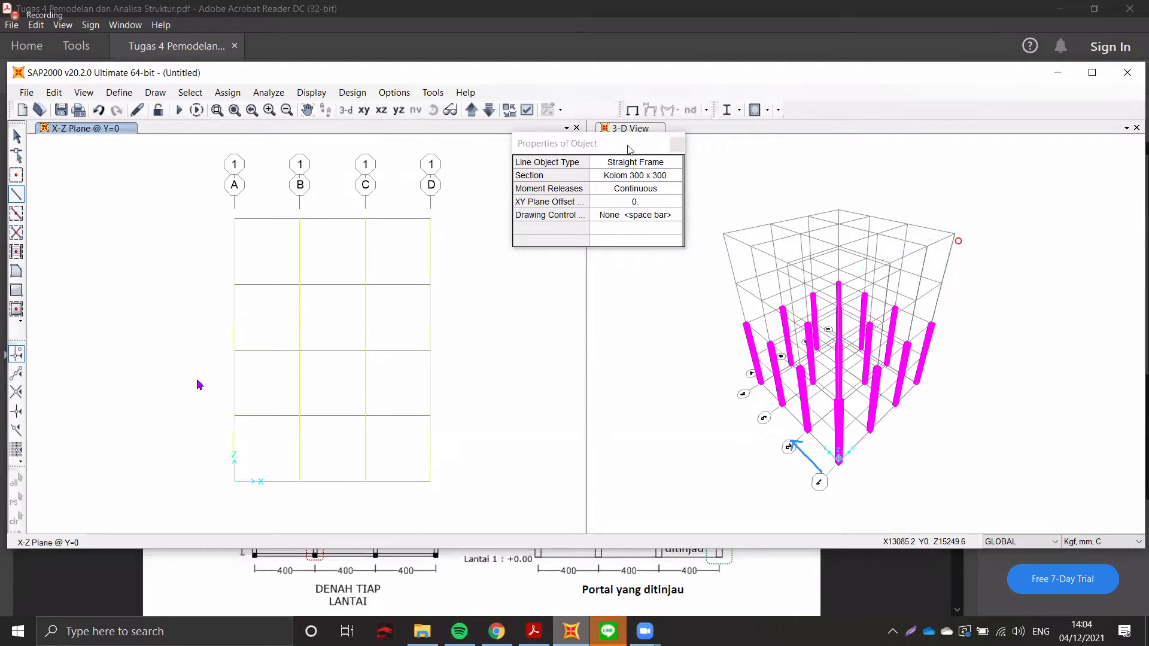
key(Escape)
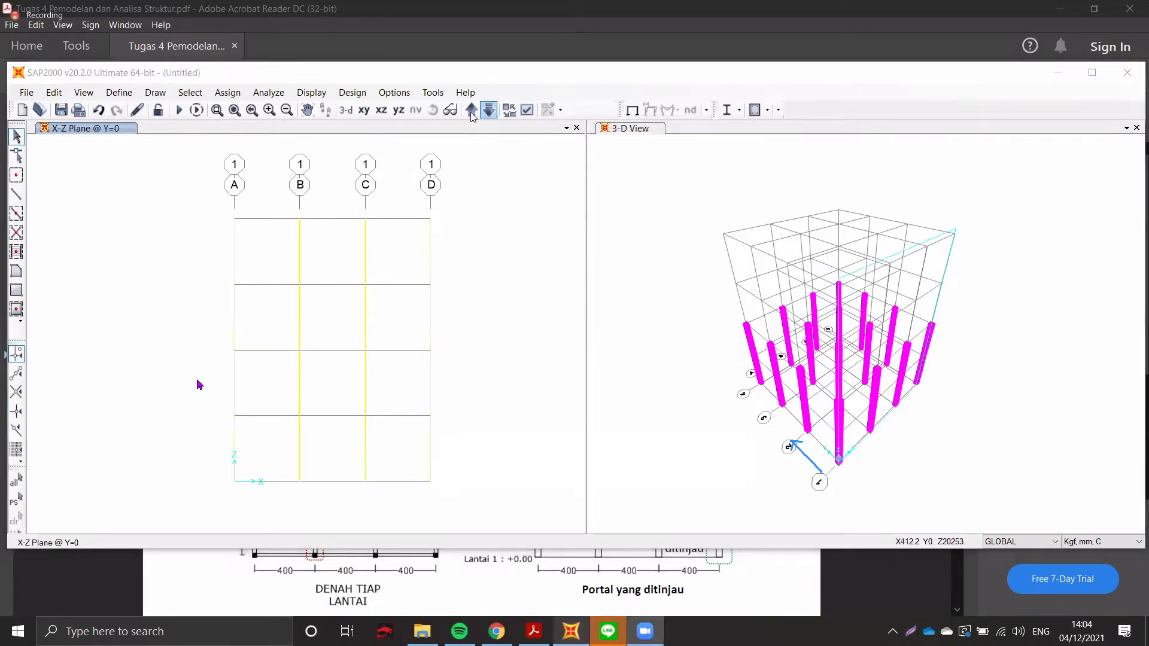
- Set the Y=0 elevation's display options to view by colors of Sections with the Standard view type
click(549, 110)
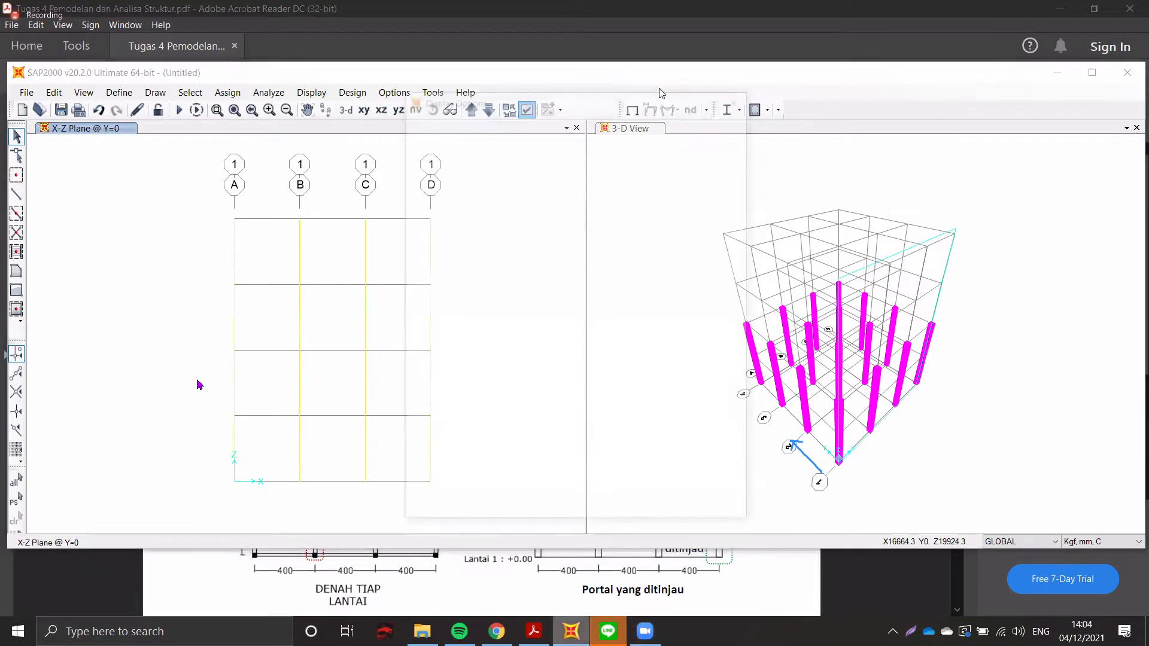
click(521, 120)
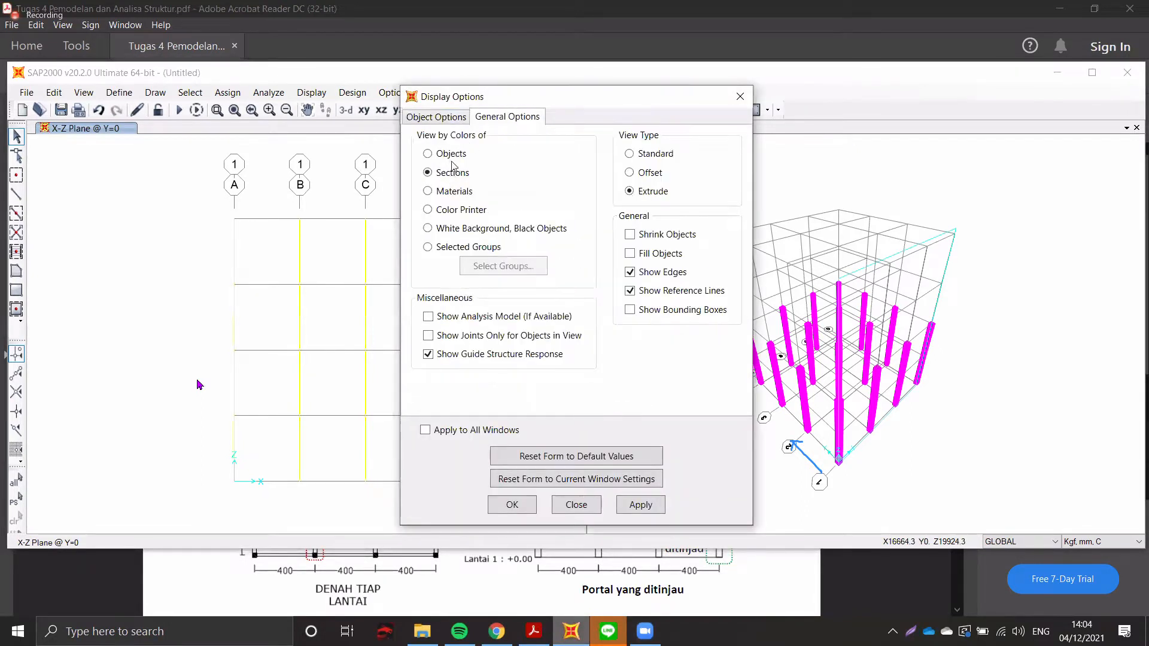
click(651, 155)
click(636, 504)
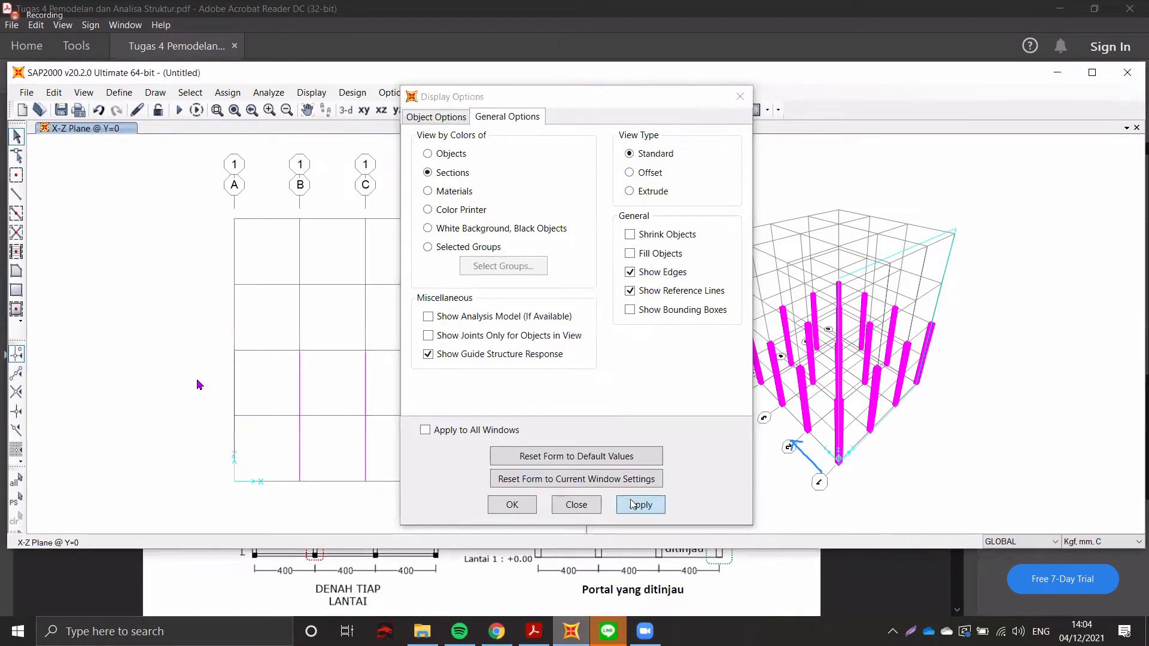
click(500, 510)
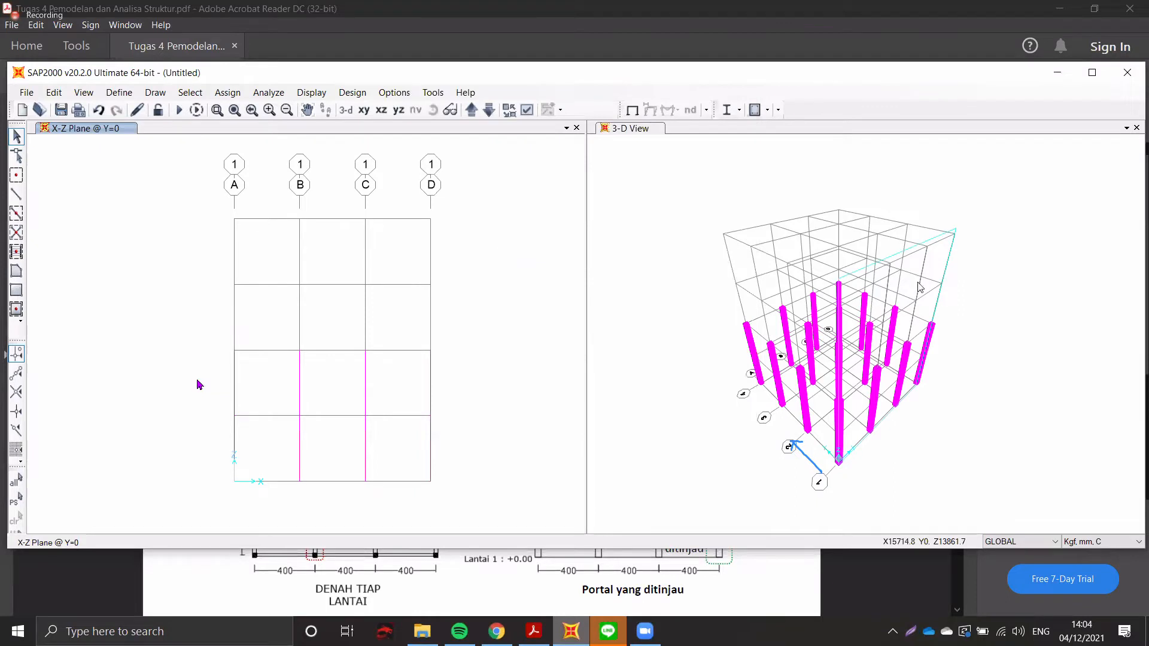
- Change the display color of the Kolom 300 x 300 frame section to bright green and refresh the 3-D and elevation views
click(235, 254)
click(122, 93)
mouse_move(174, 132)
click(323, 132)
click(437, 239)
click(431, 230)
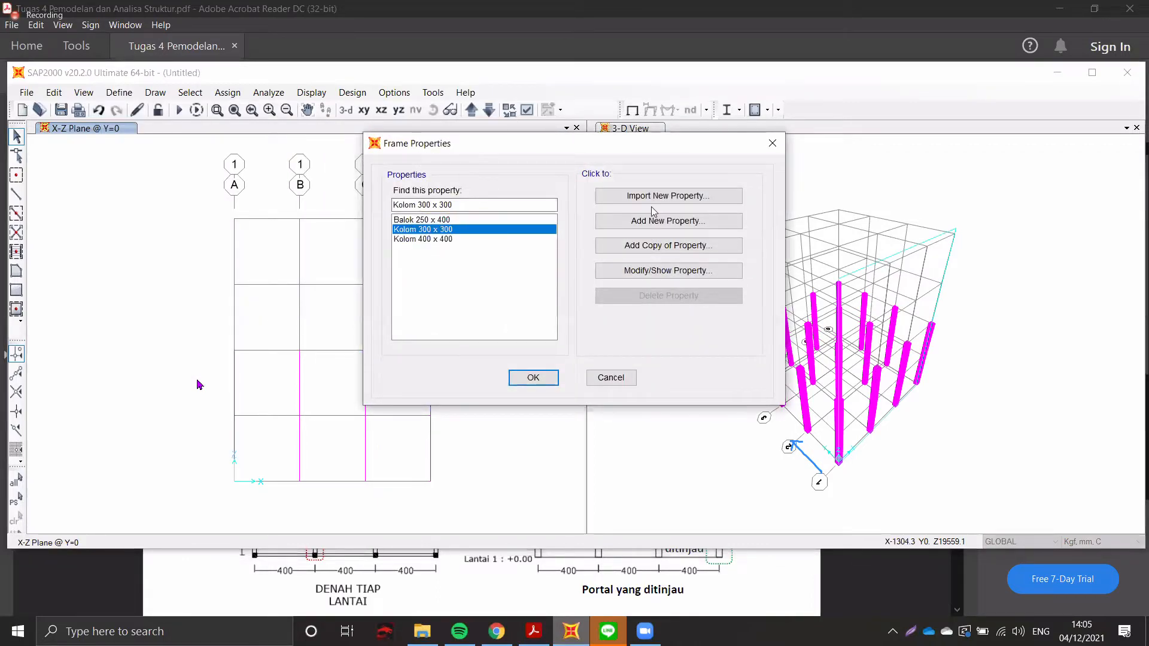
click(627, 270)
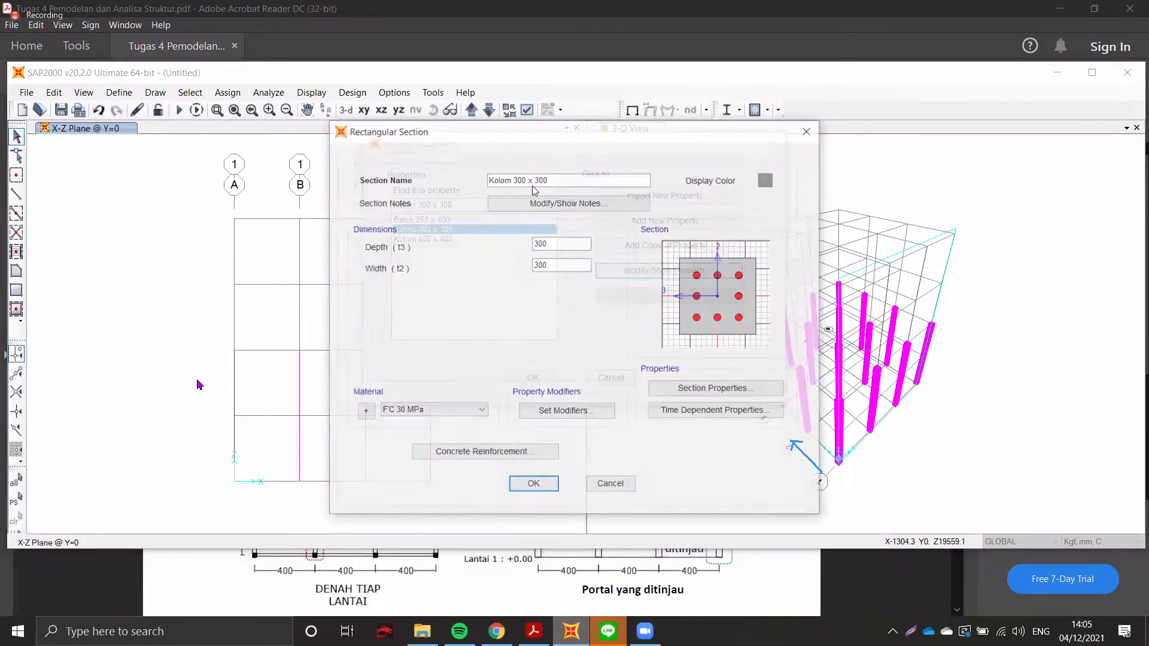
click(773, 179)
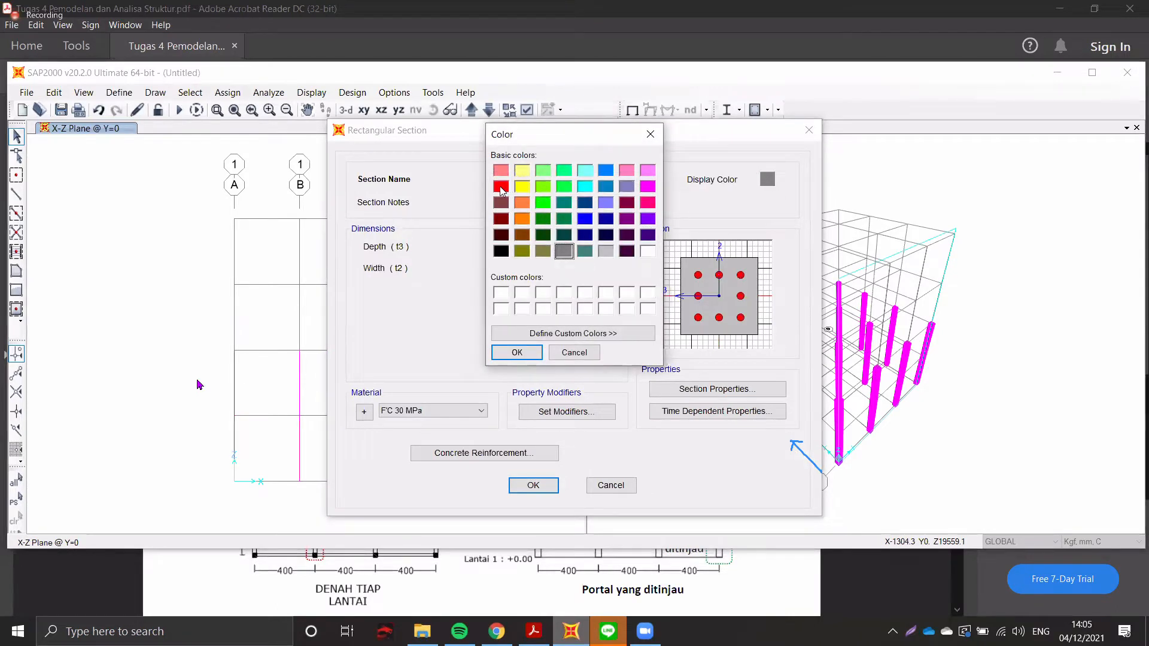
click(565, 188)
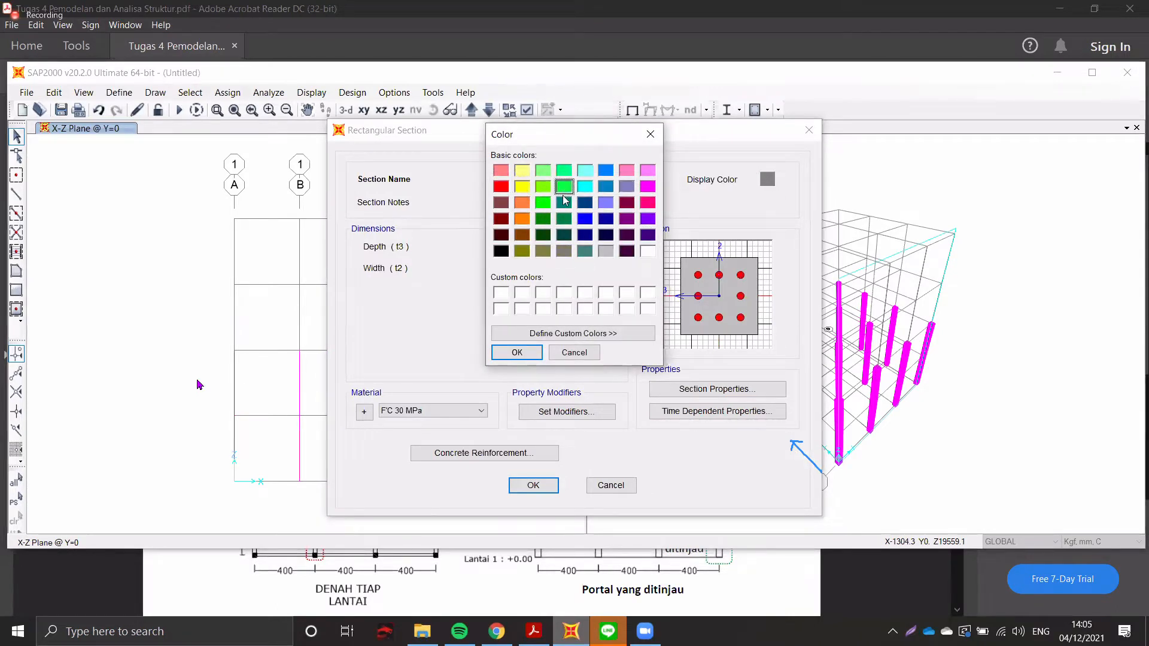
click(517, 353)
click(529, 486)
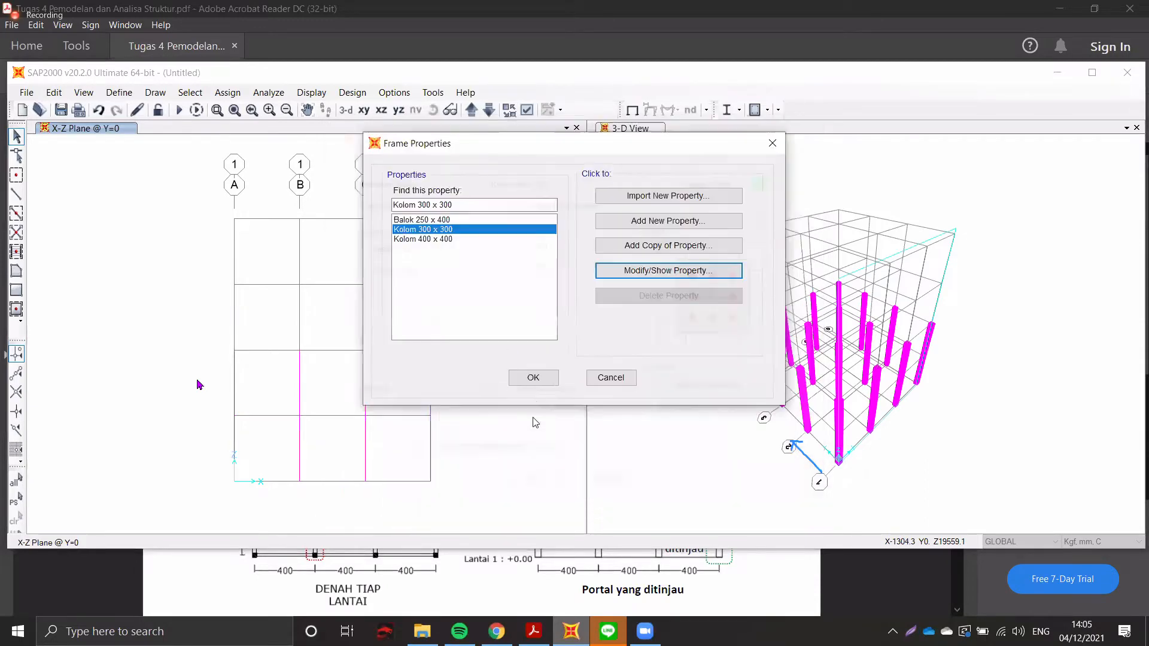
click(531, 376)
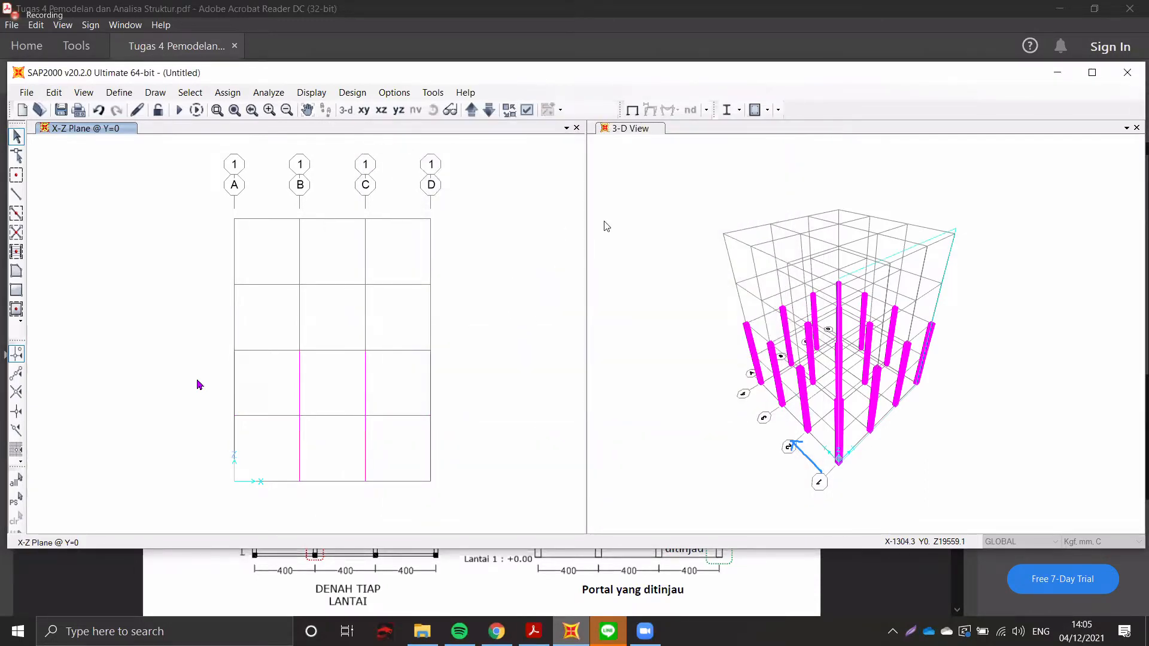
click(650, 219)
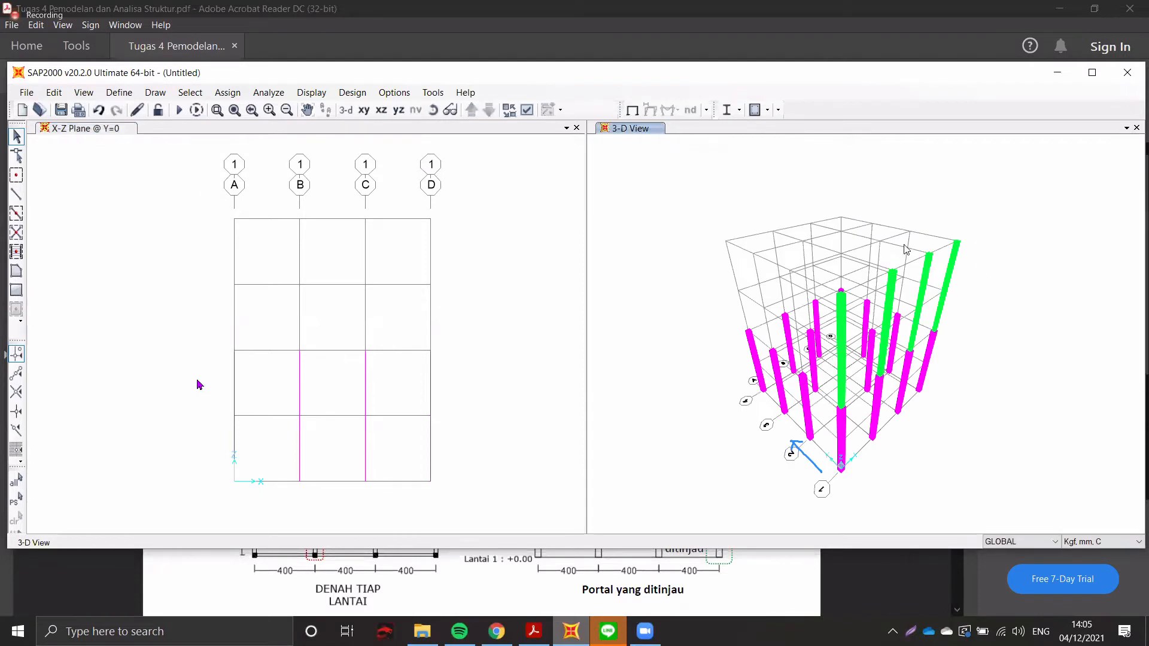
click(477, 225)
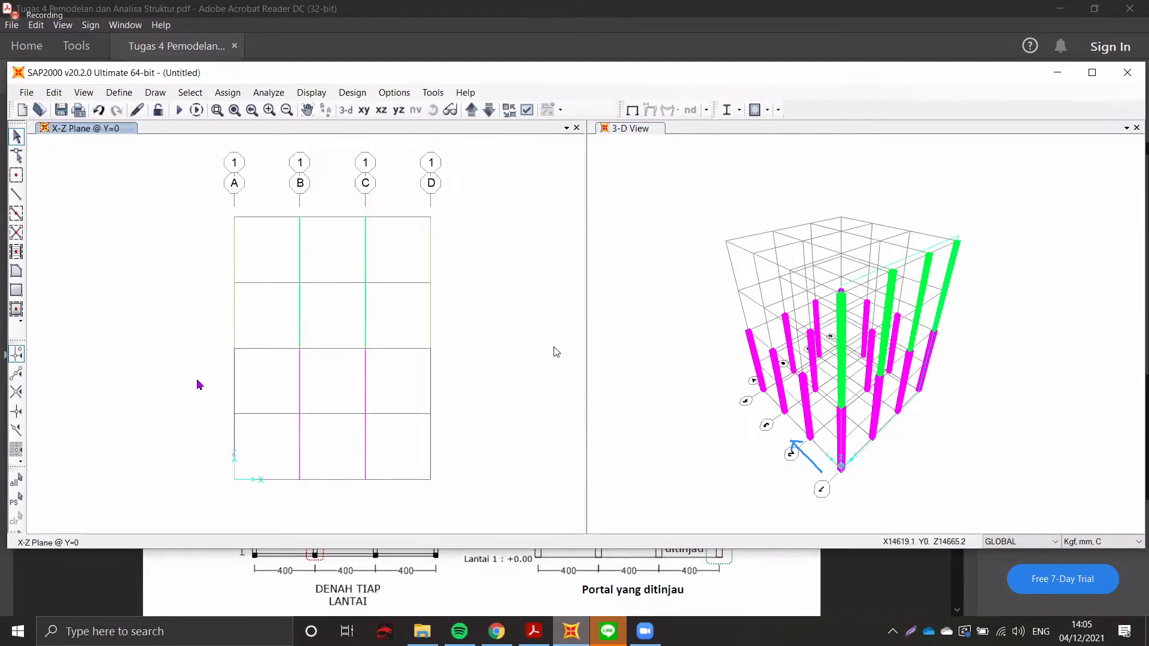
- Select the upper two storeys of columns in the Y=0 elevation and replicate them linearly with dy 4000 and number 3
drag(216, 206, 469, 362)
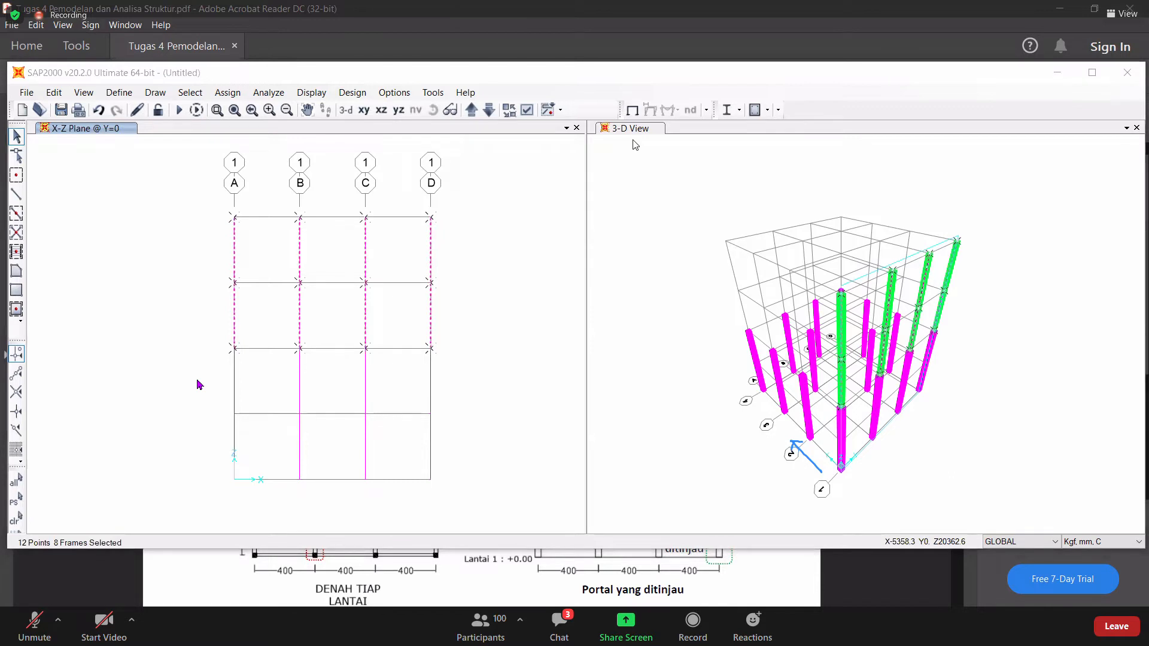
click(65, 95)
click(57, 97)
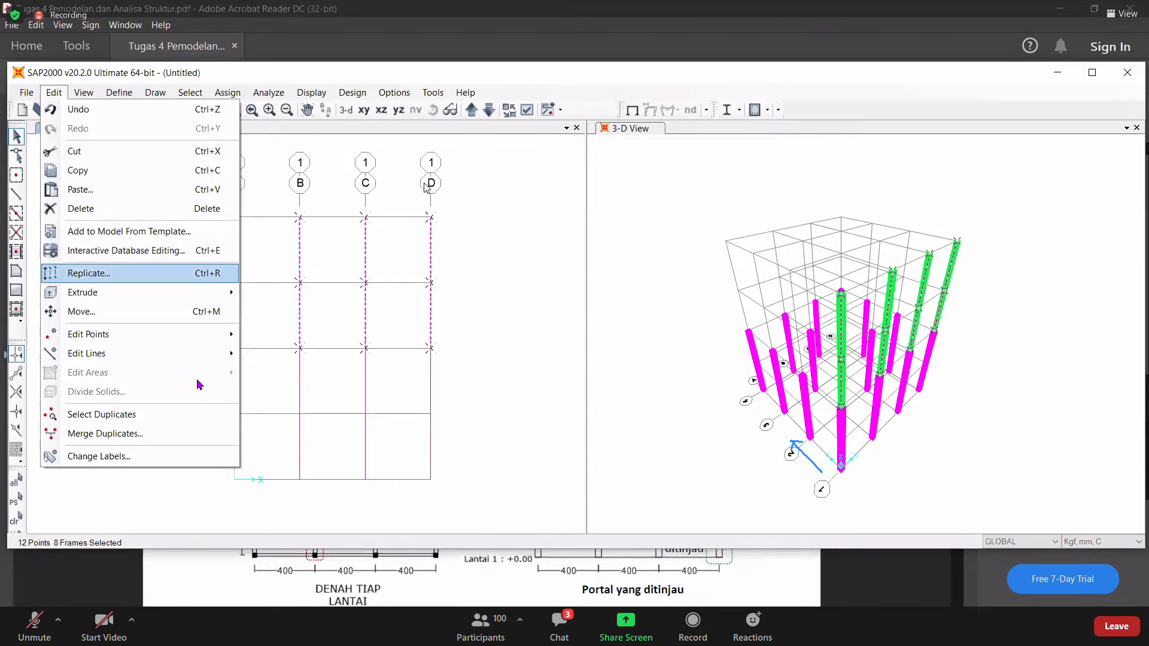
key(ctrl+r)
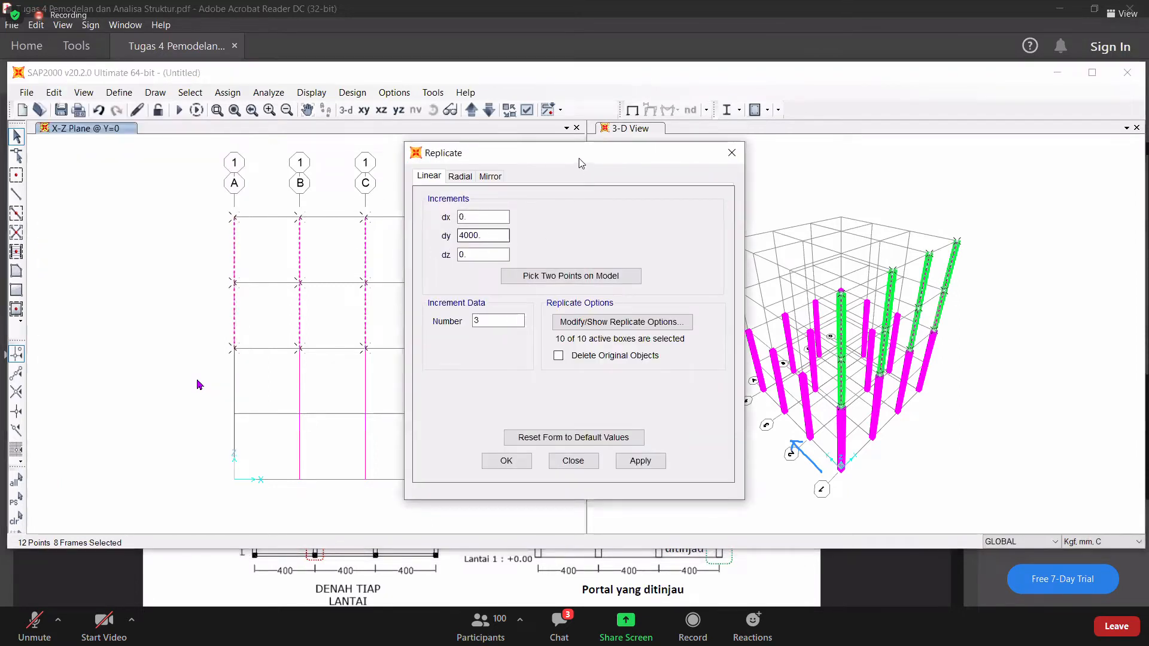
drag(578, 157, 379, 155)
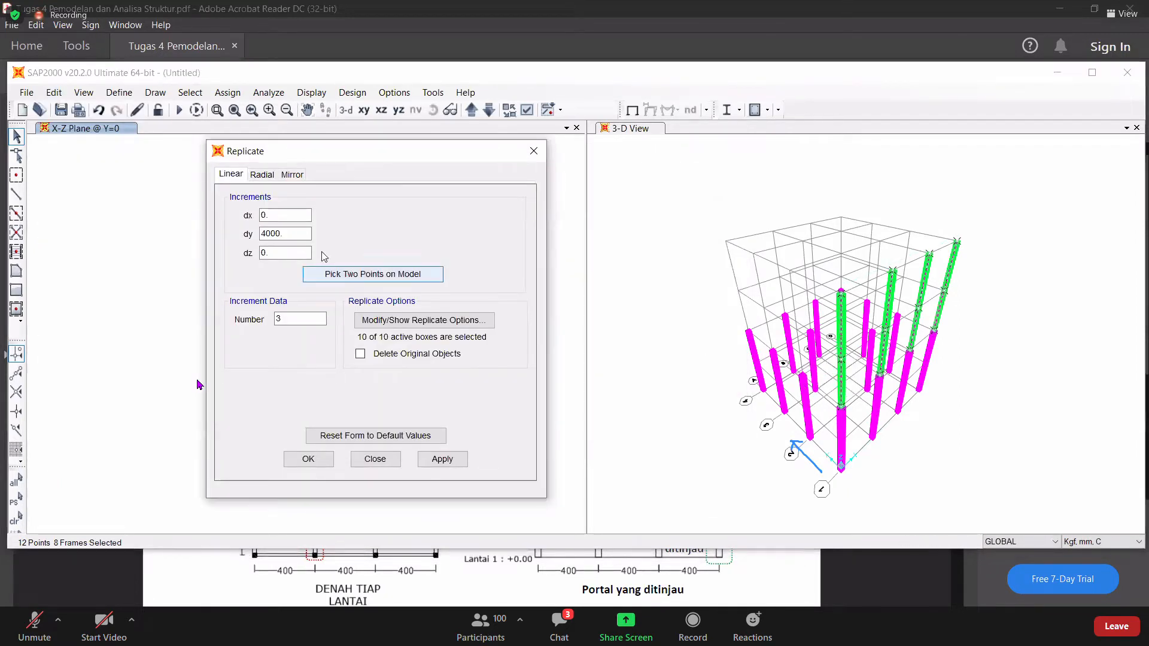
click(443, 459)
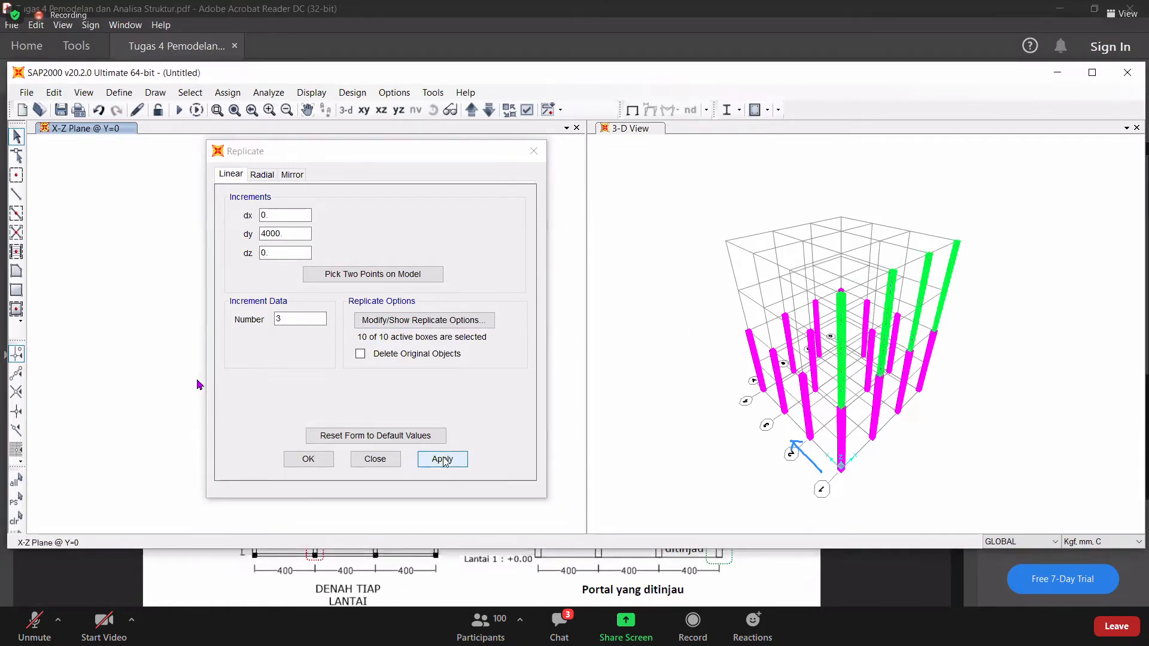
click(285, 459)
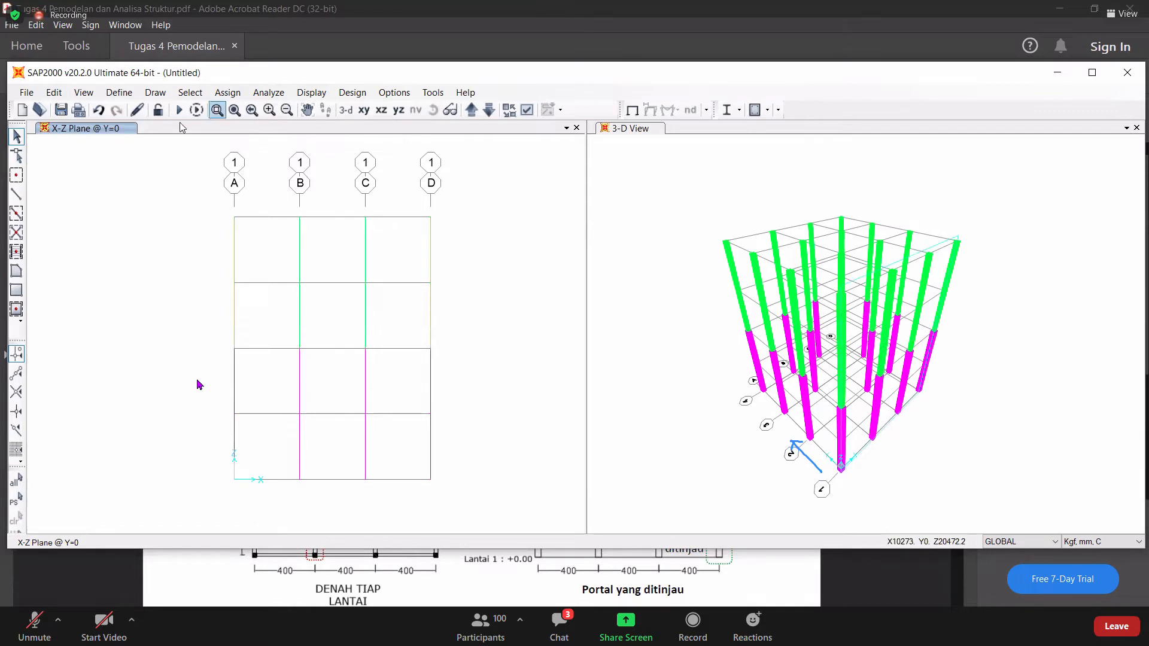
- Switch the elevation window to the X-Y plan view and set it to the Z=4000 level
click(364, 110)
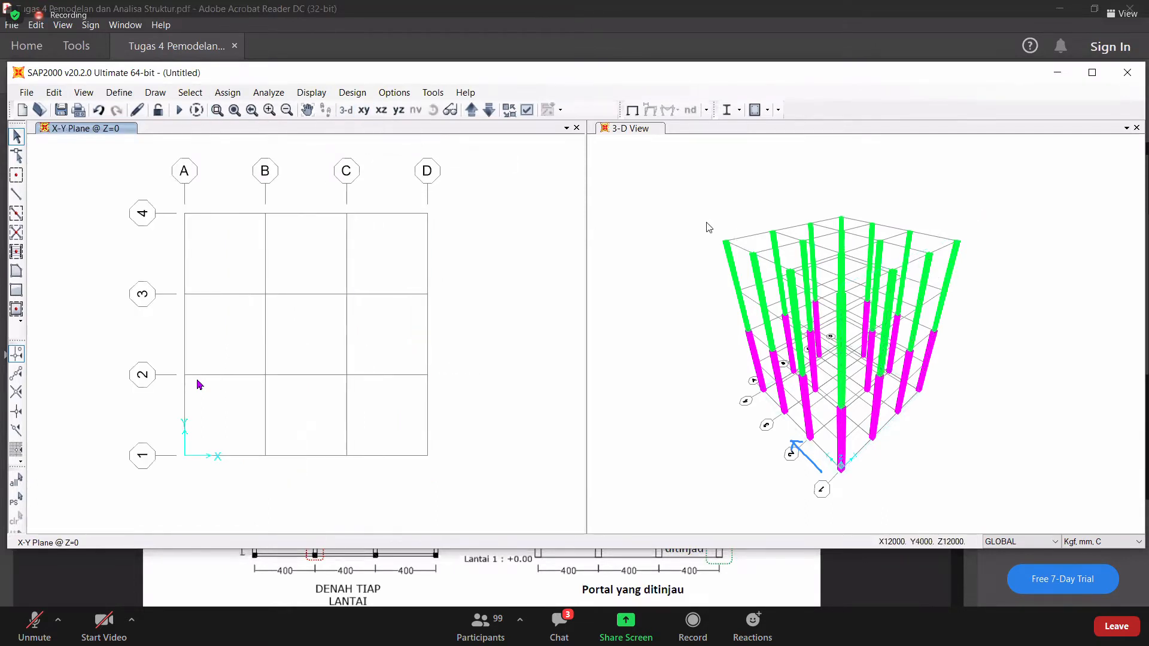
click(487, 114)
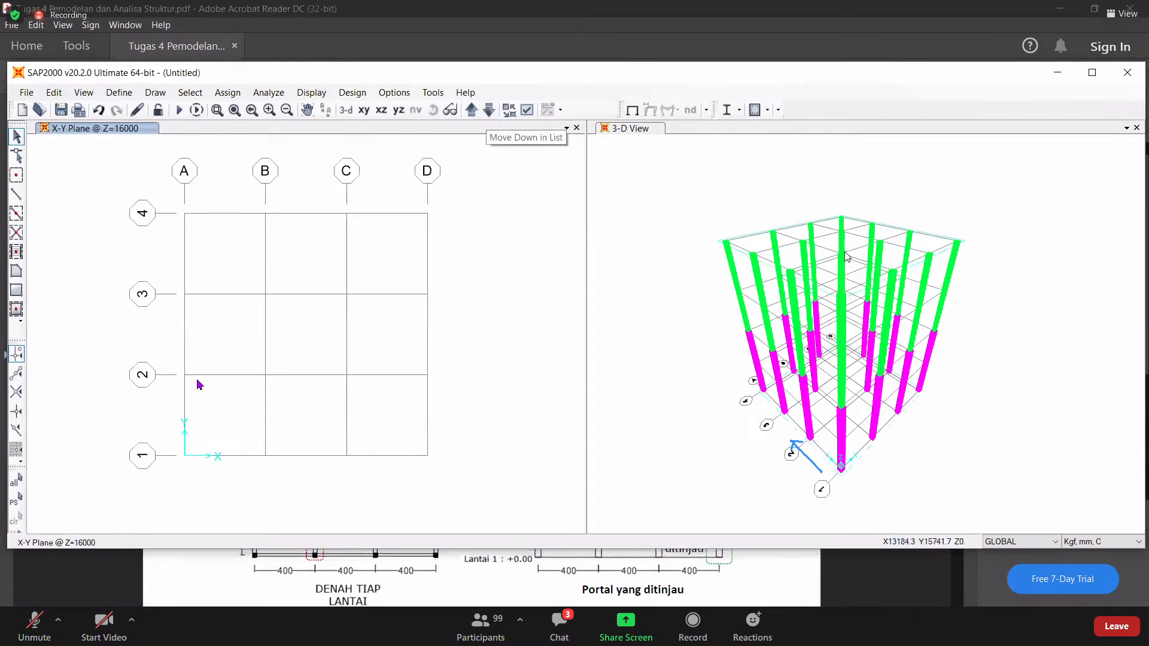
click(471, 110)
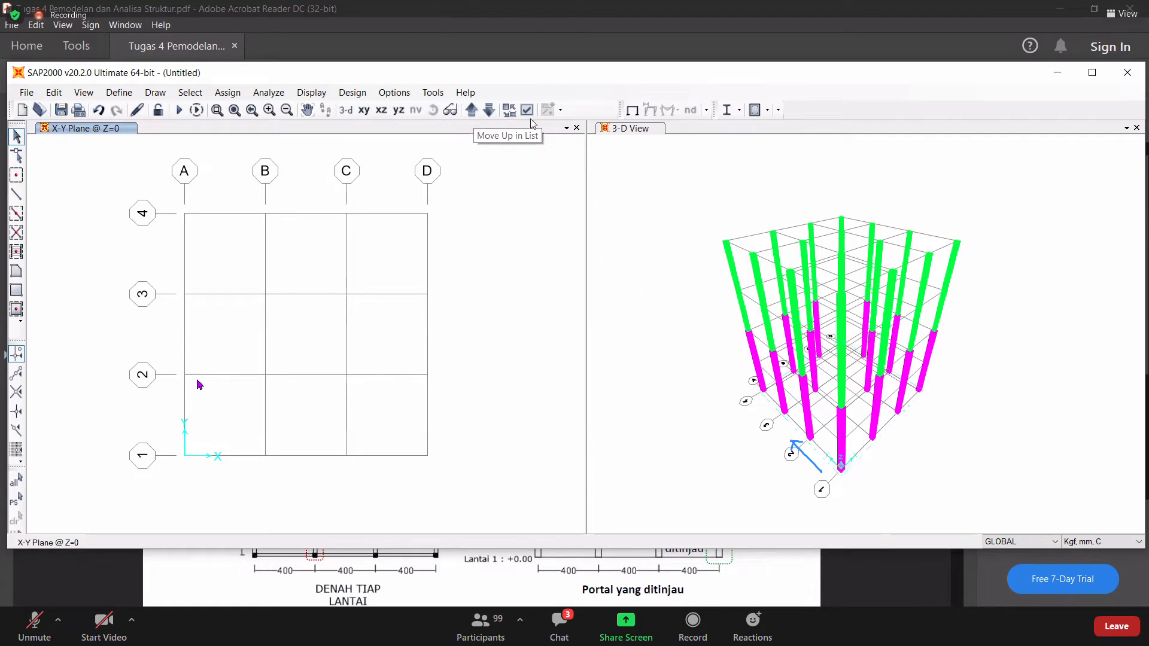
click(470, 110)
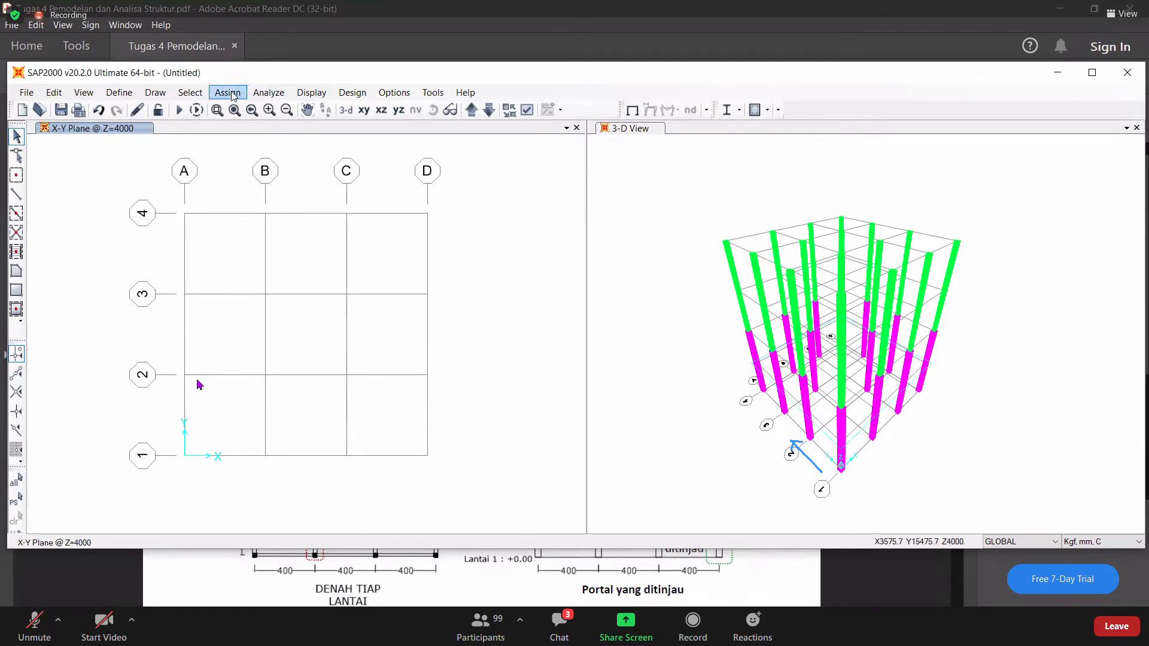
- Draw Balok 250 x 400 straight-frame beams along grid line A from axis 4 to axis 1 in the Z=4000 plan
click(16, 193)
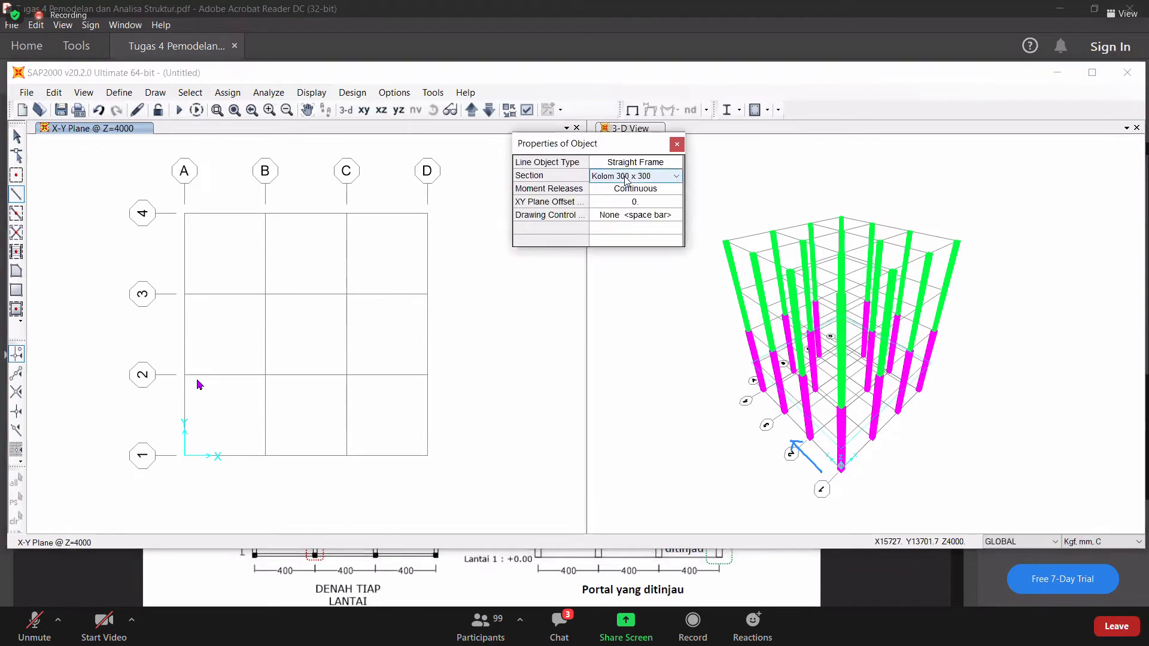
click(625, 177)
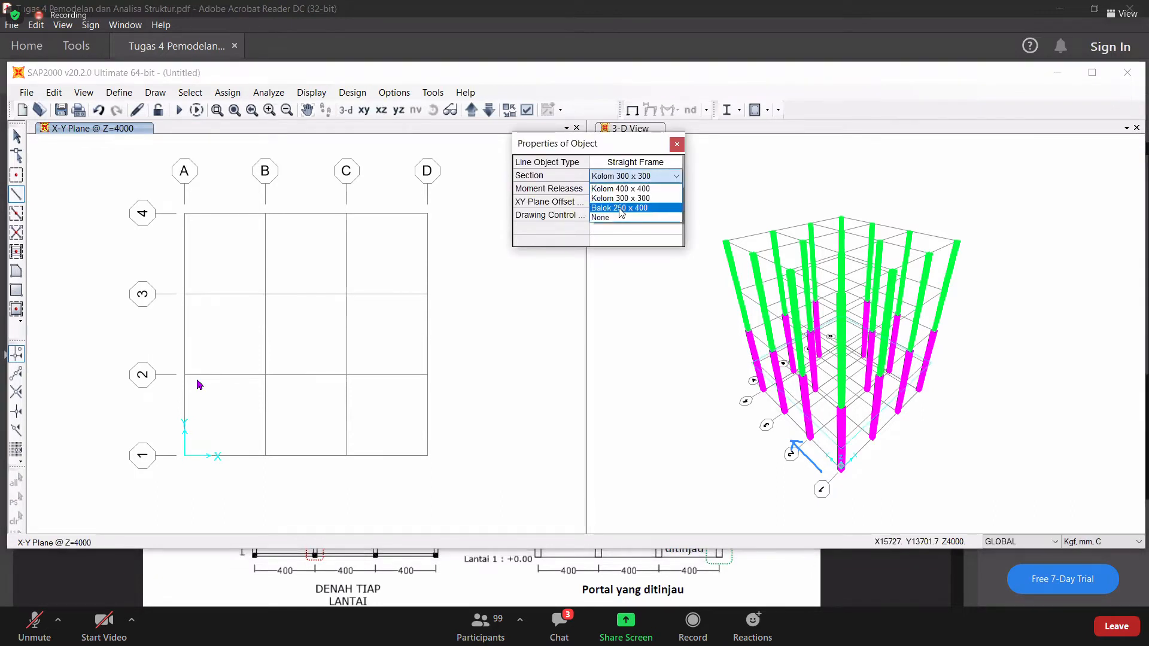
click(623, 207)
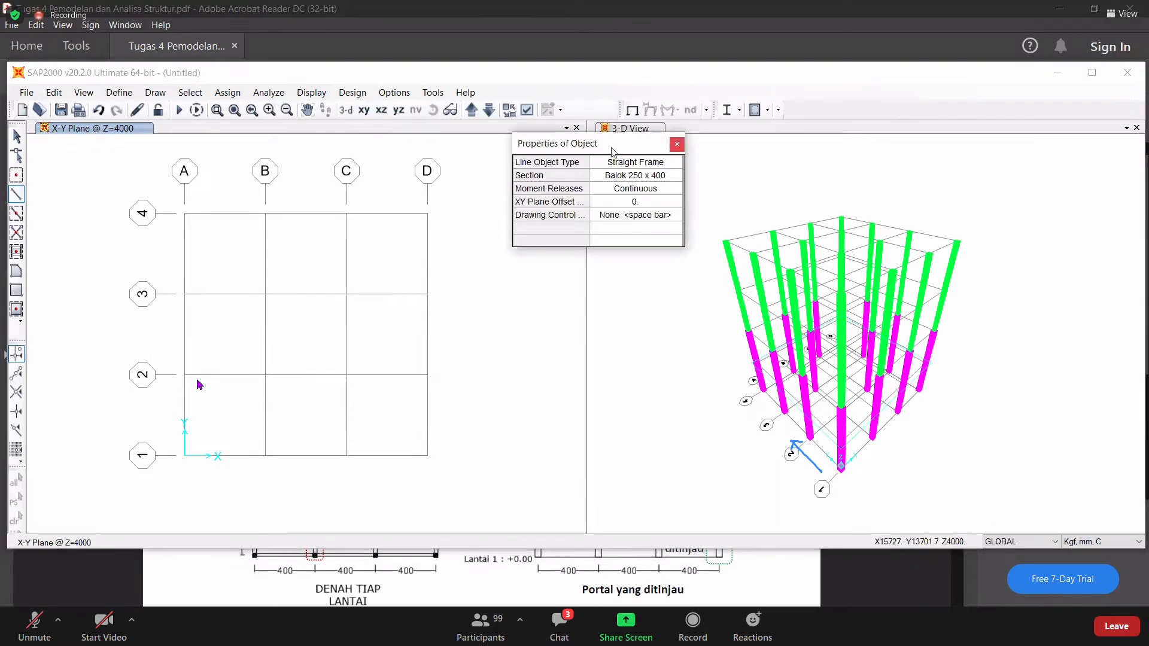
drag(619, 148, 622, 157)
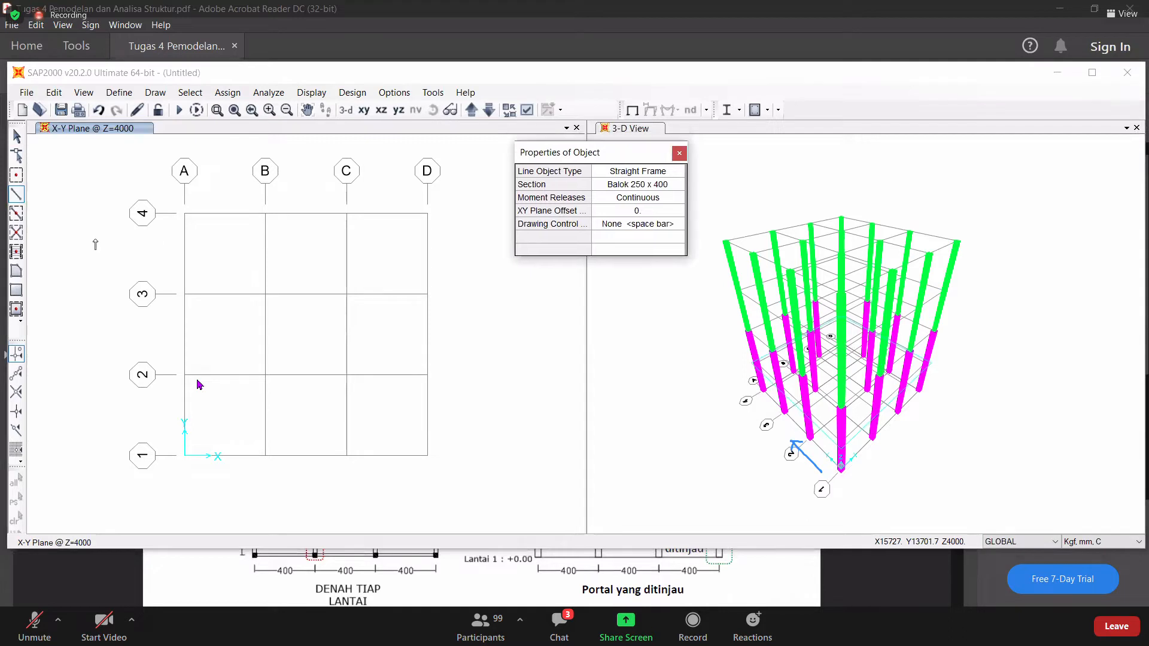
click(185, 214)
click(184, 294)
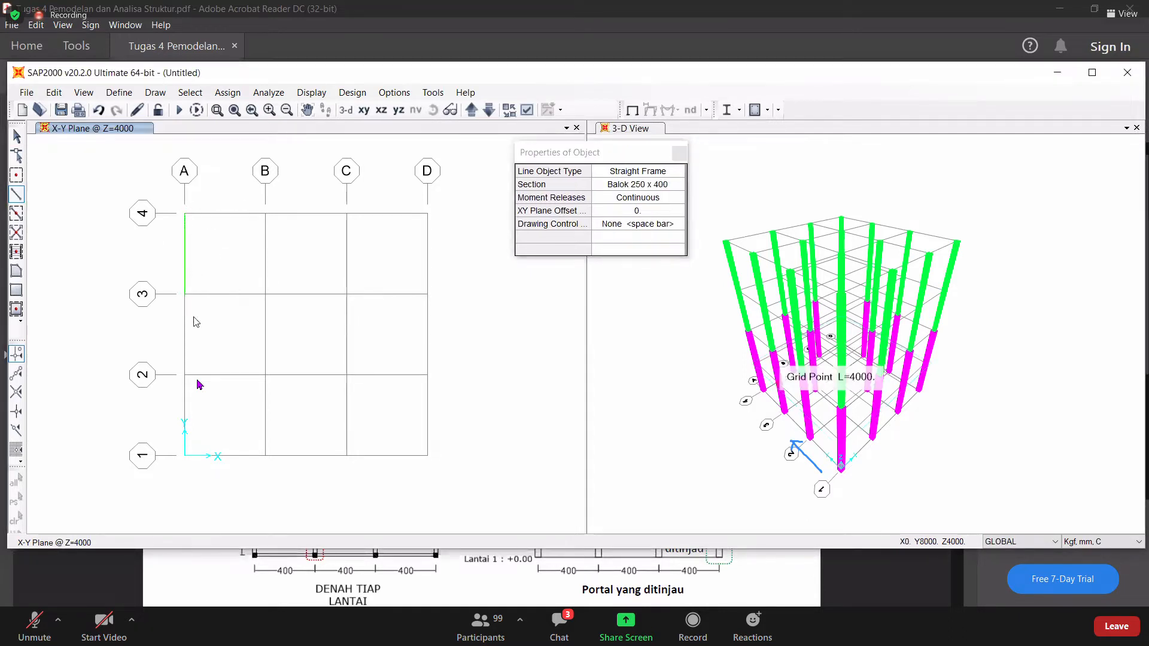
click(185, 375)
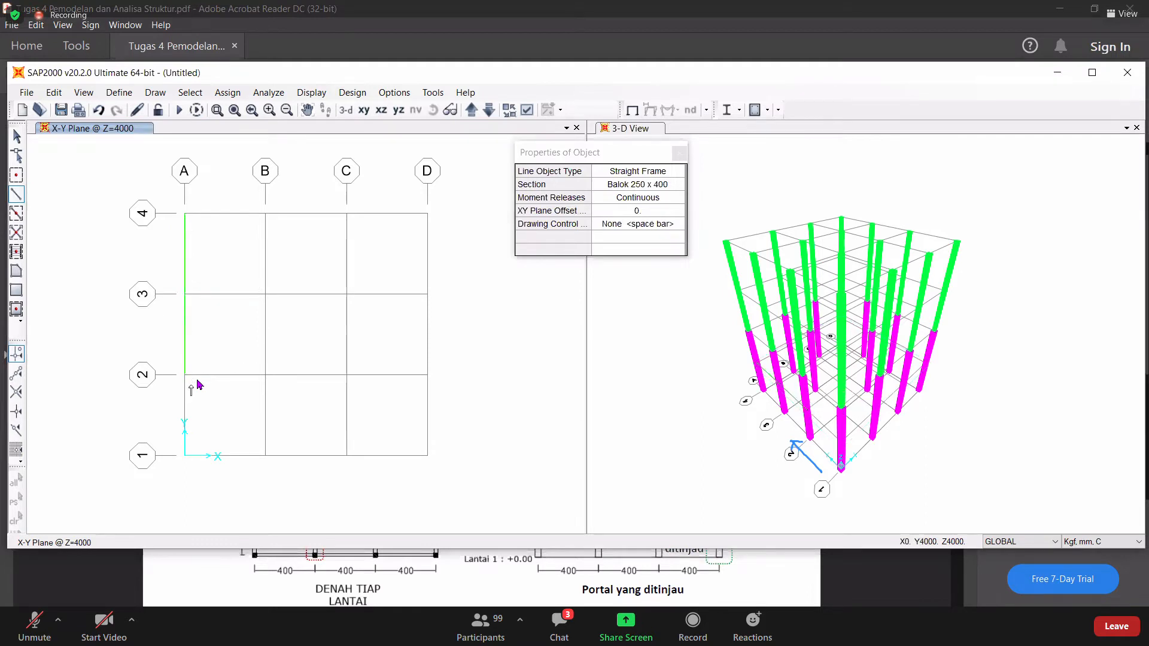
click(184, 455)
- Draw the beams along grid line B and the beams spanning A to B on axes 1, 2, 3 and 4
click(265, 456)
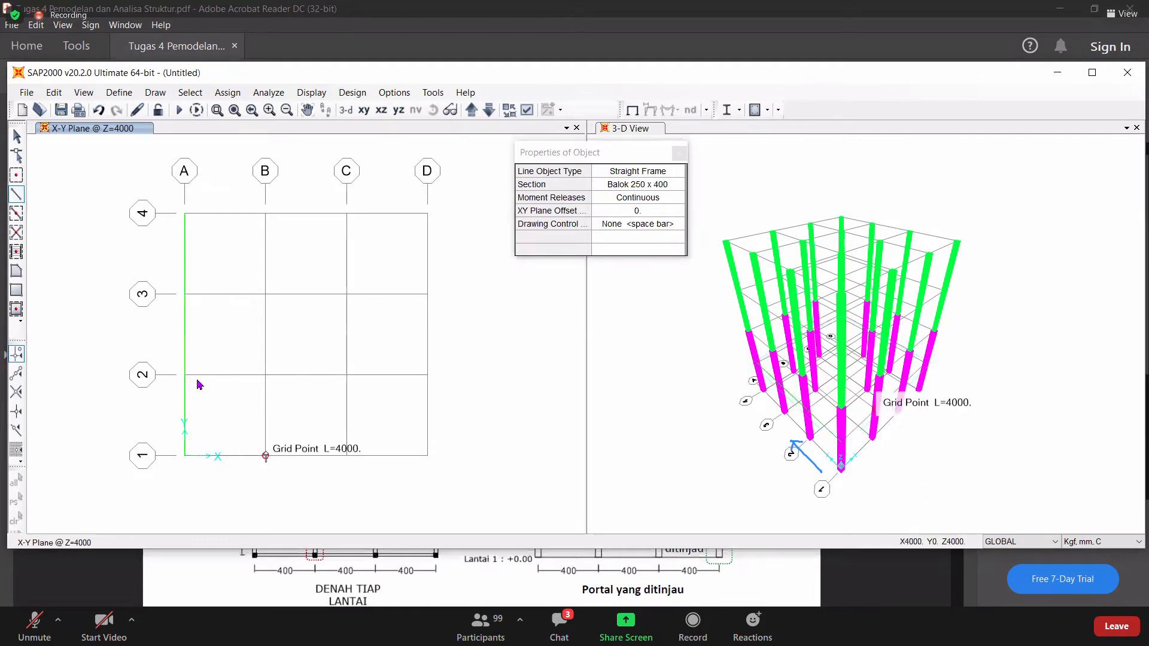
click(265, 294)
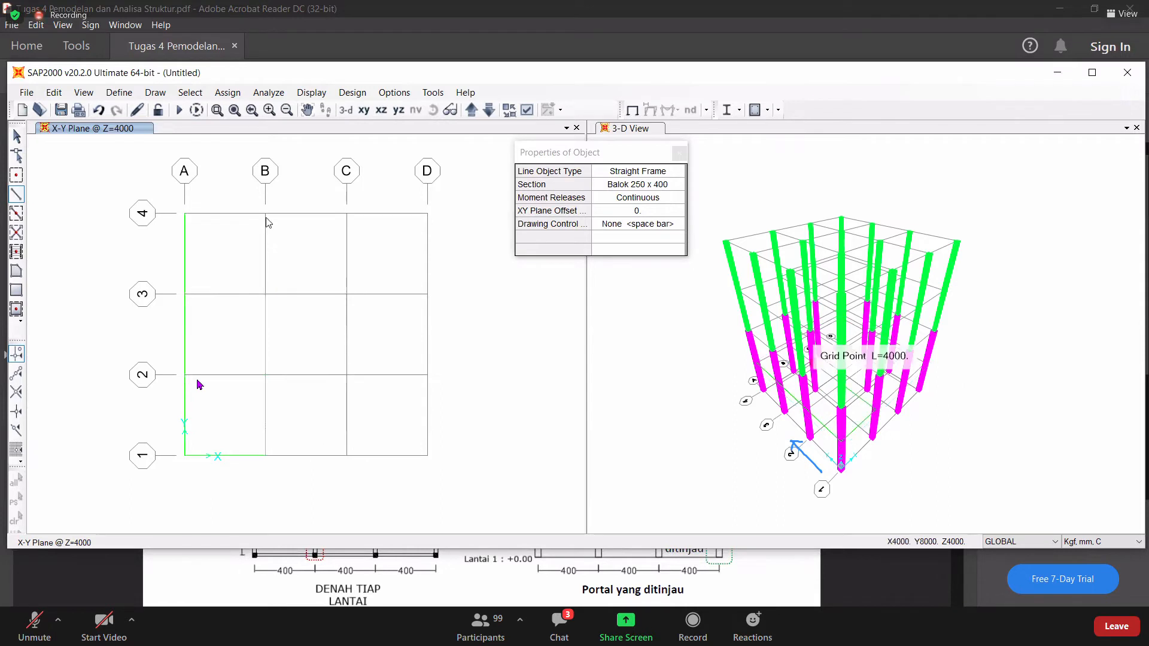
click(265, 213)
click(185, 213)
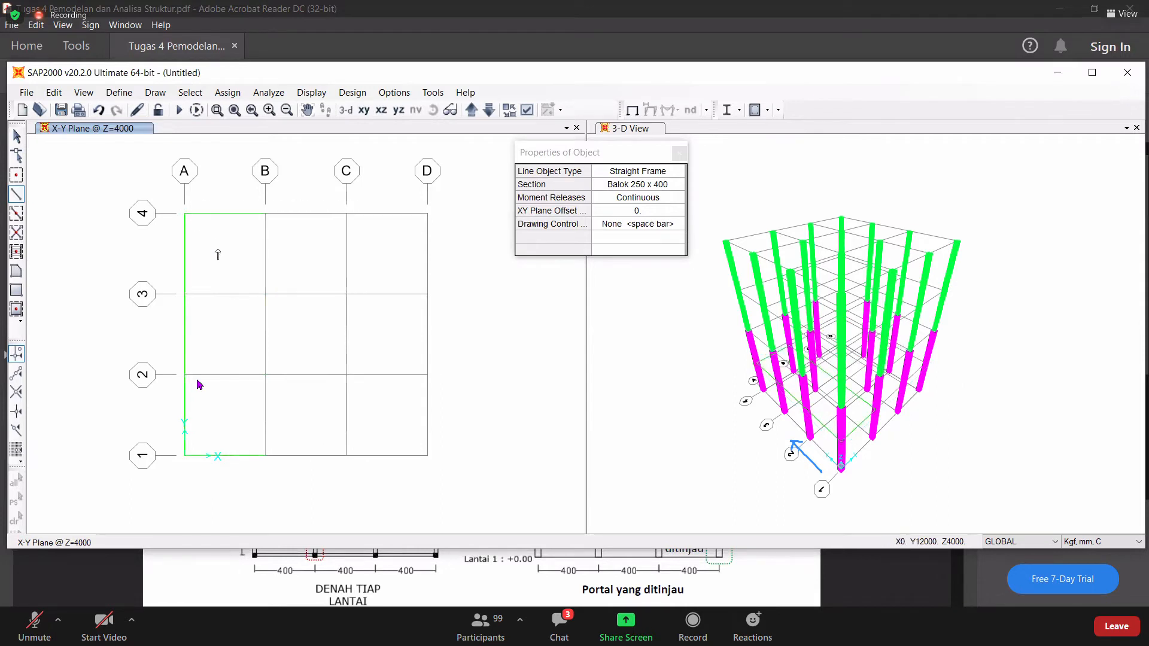
click(185, 294)
double_click(265, 294)
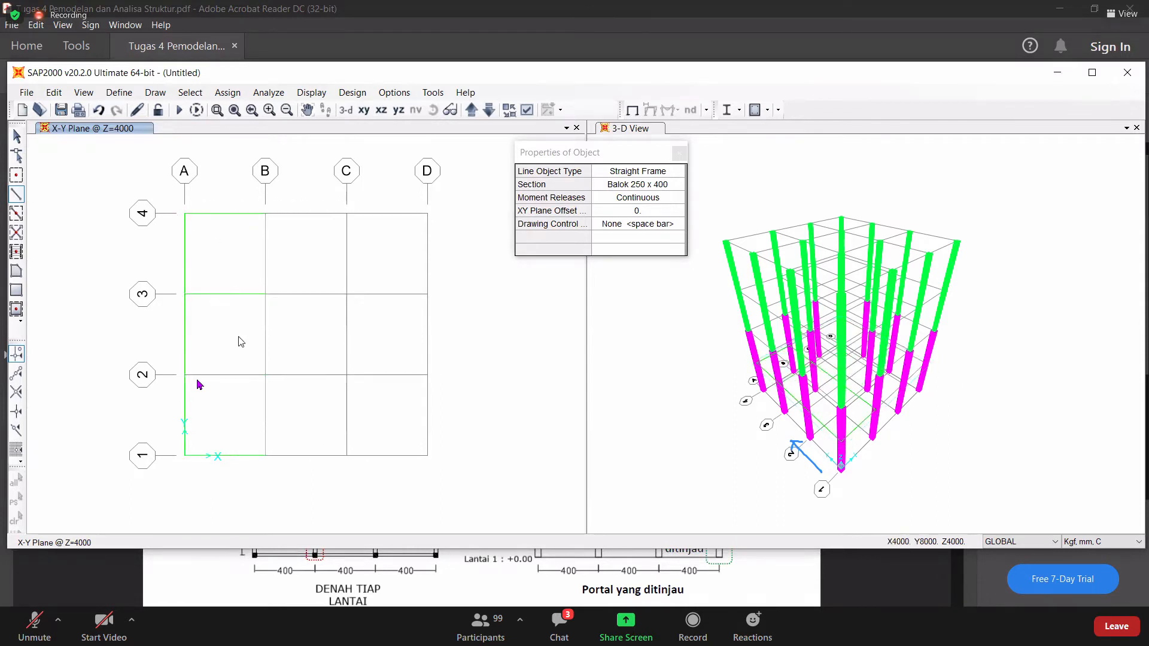
click(185, 375)
double_click(266, 375)
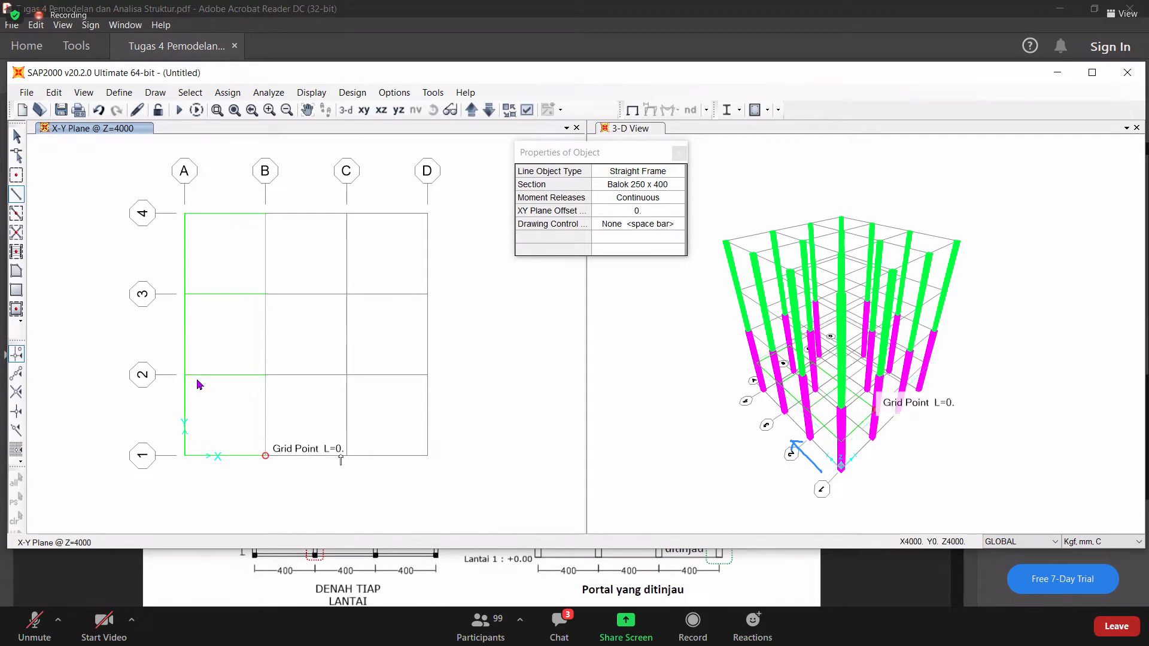
- Draw the beams along grid line C and those spanning B to C on all four axes
click(265, 375)
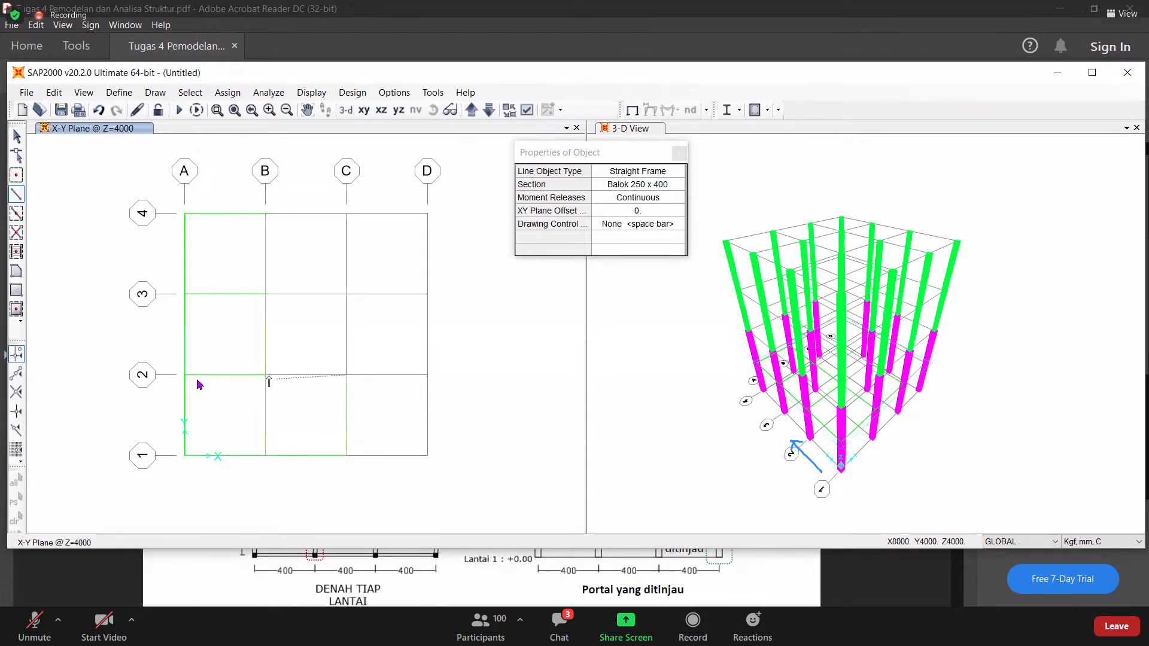
double_click(346, 375)
click(346, 214)
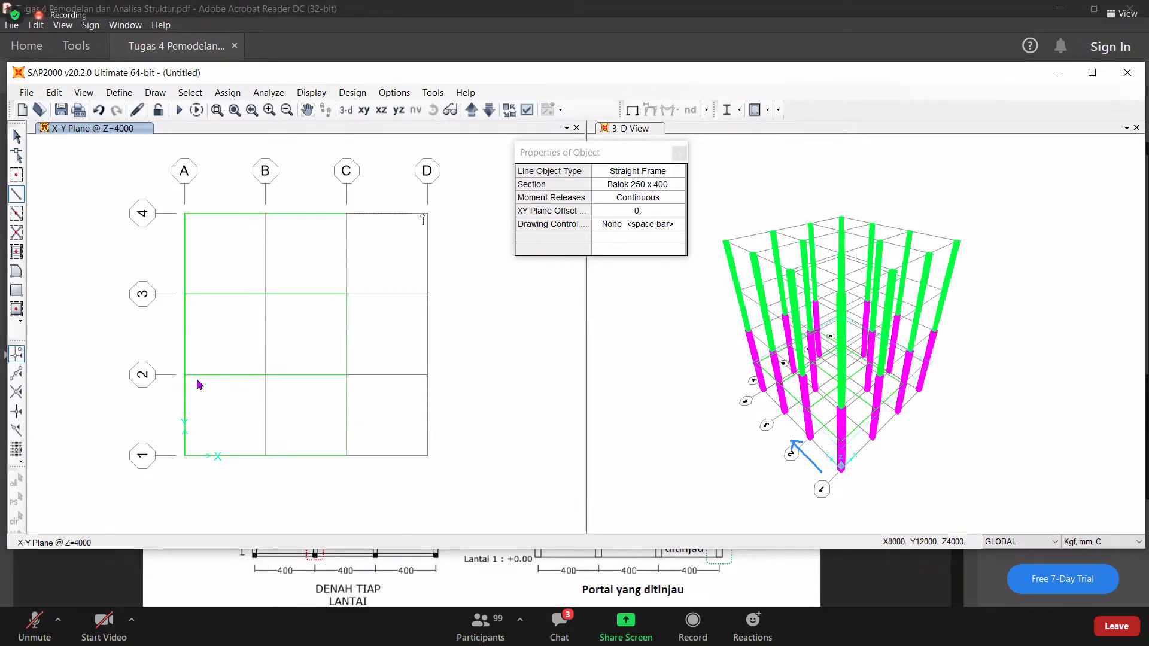
- Draw the beams along grid line D and those spanning C to D on all four axes, and end frame drawing
click(428, 293)
click(347, 294)
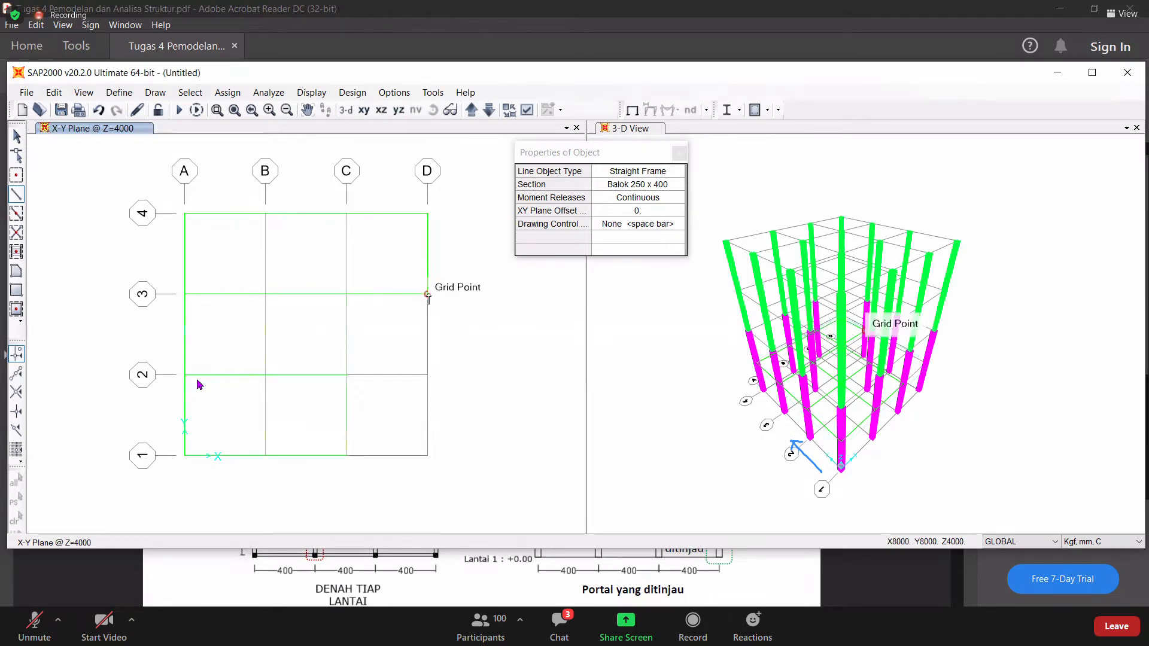
click(428, 375)
click(347, 375)
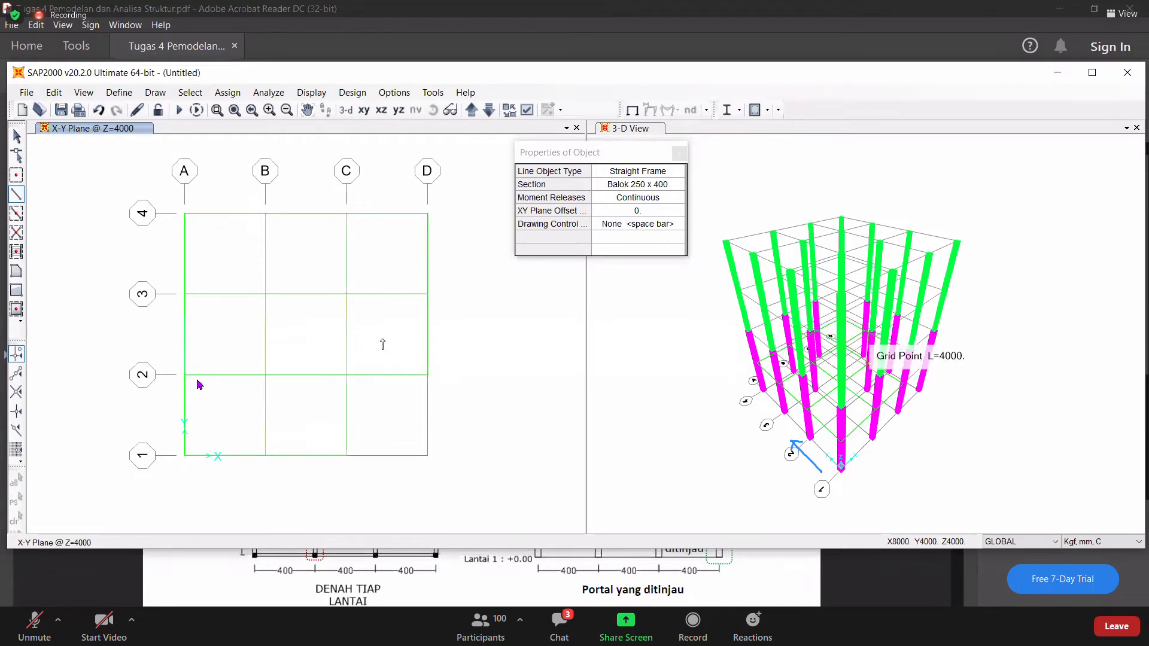
click(428, 375)
click(428, 455)
click(347, 455)
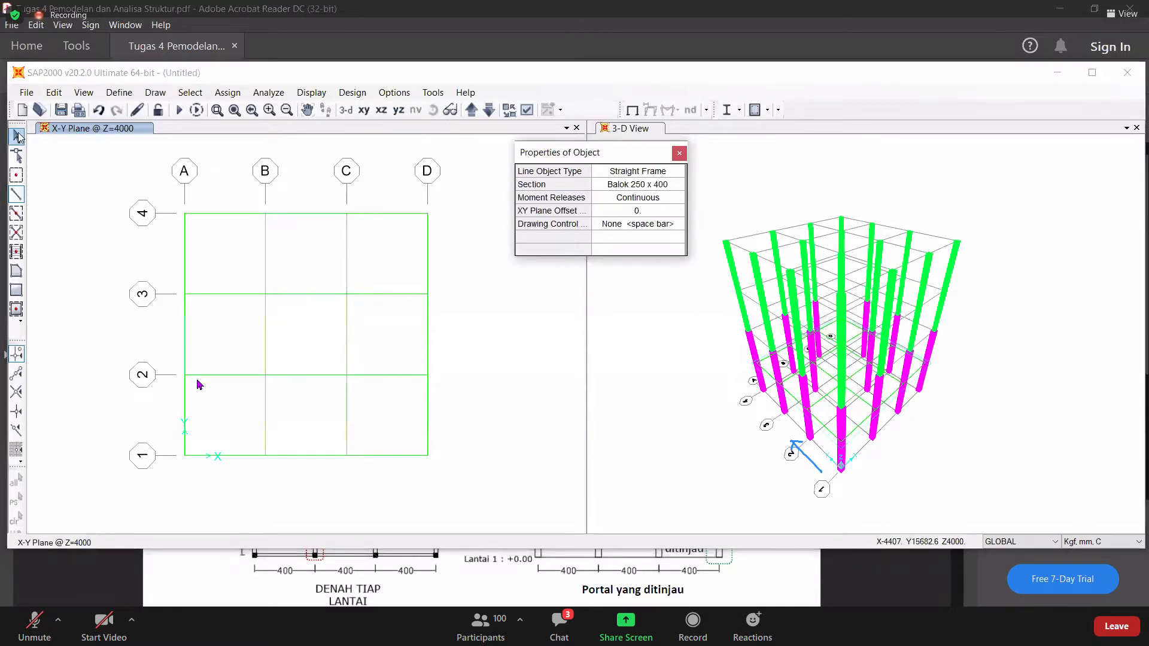
click(18, 135)
click(680, 155)
- Change the display color of the Balok 250 x 400 frame section to cyan and refresh the 3-D view
click(120, 92)
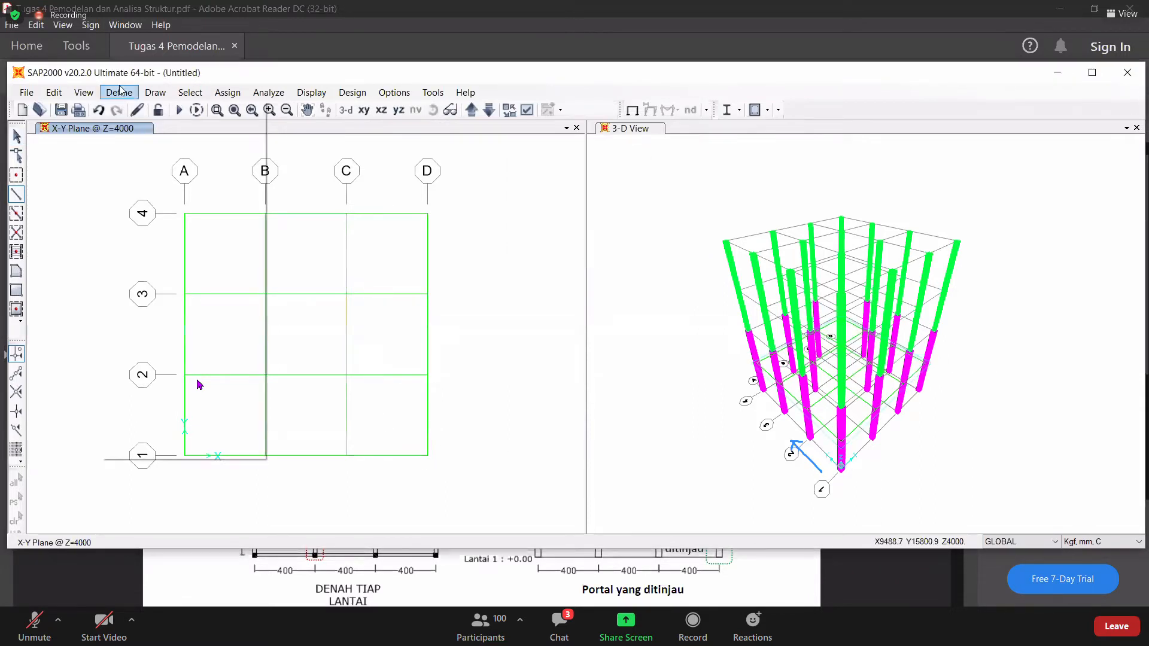
mouse_move(189, 136)
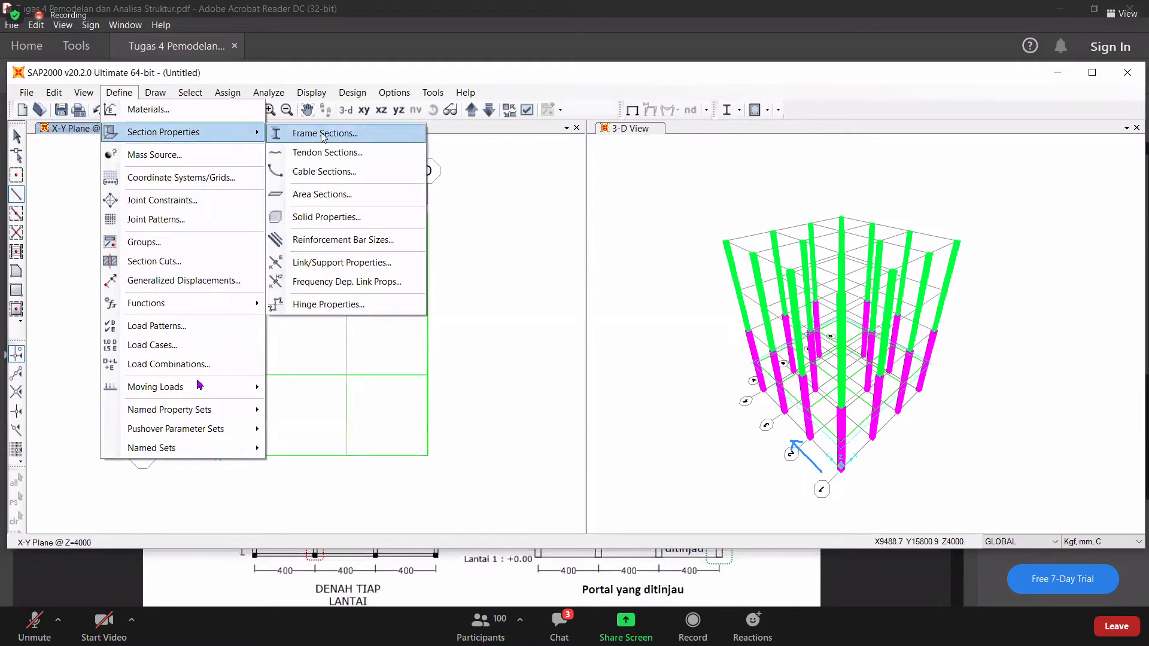
click(323, 133)
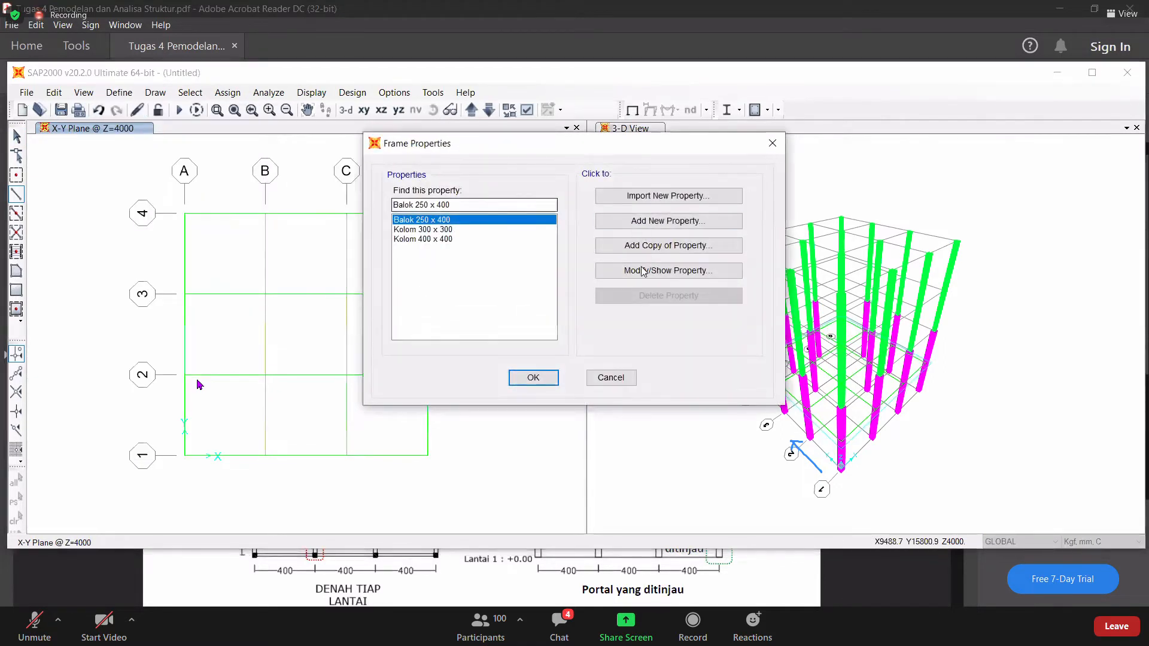
click(642, 271)
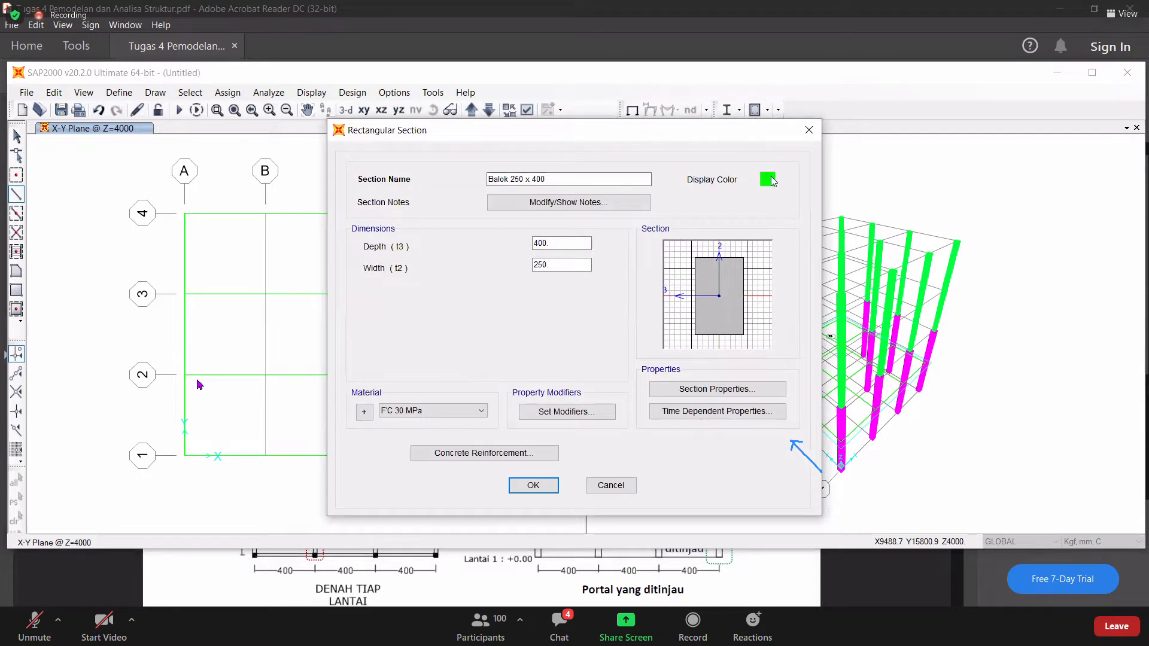
click(767, 179)
click(586, 187)
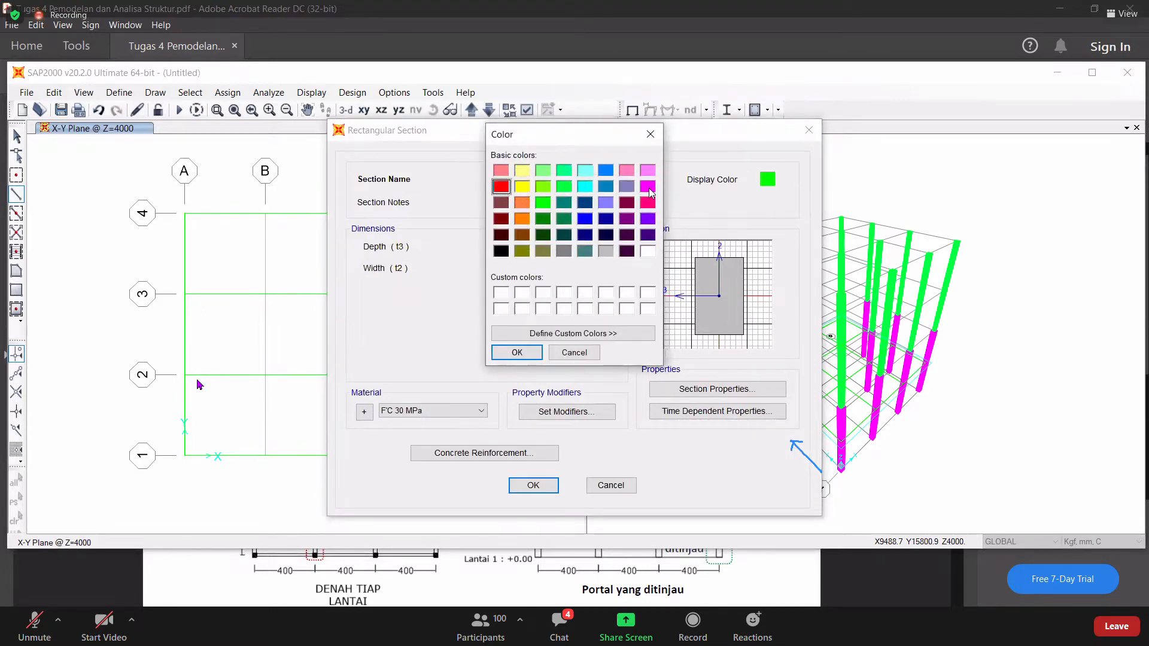
click(647, 187)
click(517, 352)
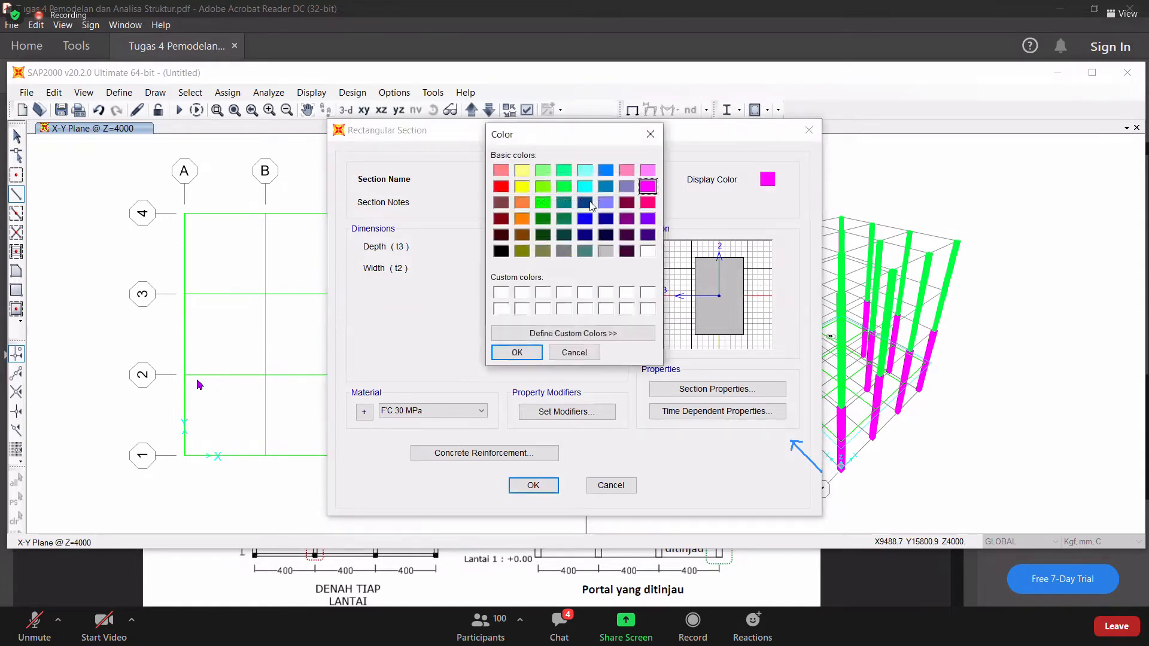
click(587, 188)
click(517, 353)
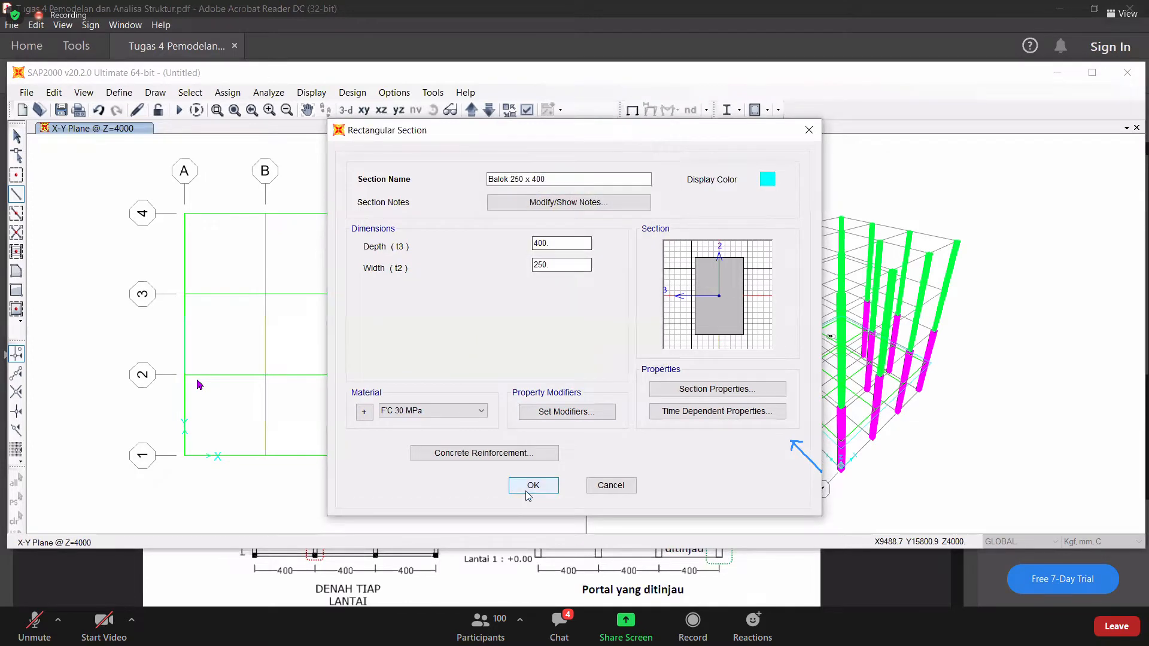
key(Return)
click(526, 377)
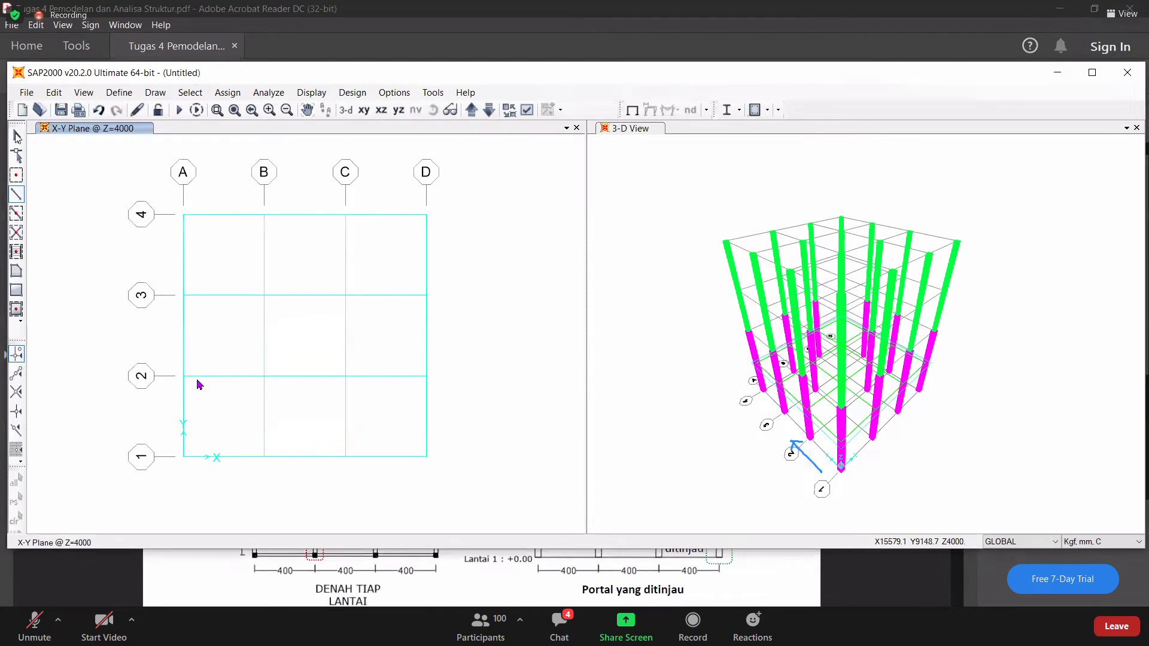
click(15, 134)
middle_drag(524, 316, 659, 272)
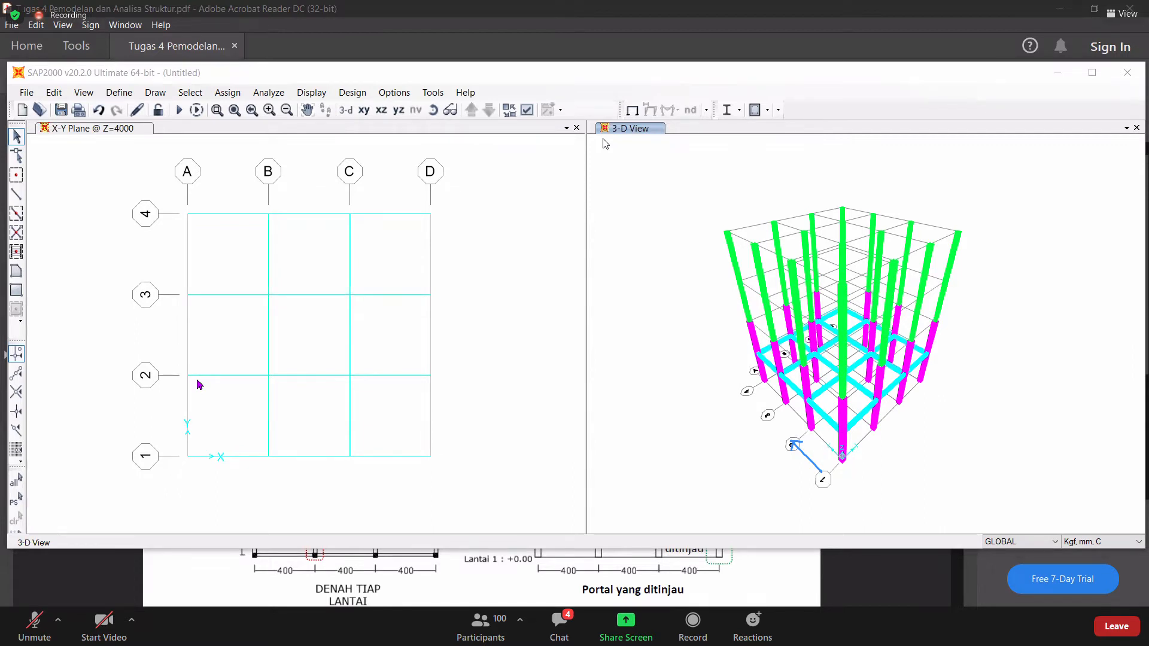
click(55, 95)
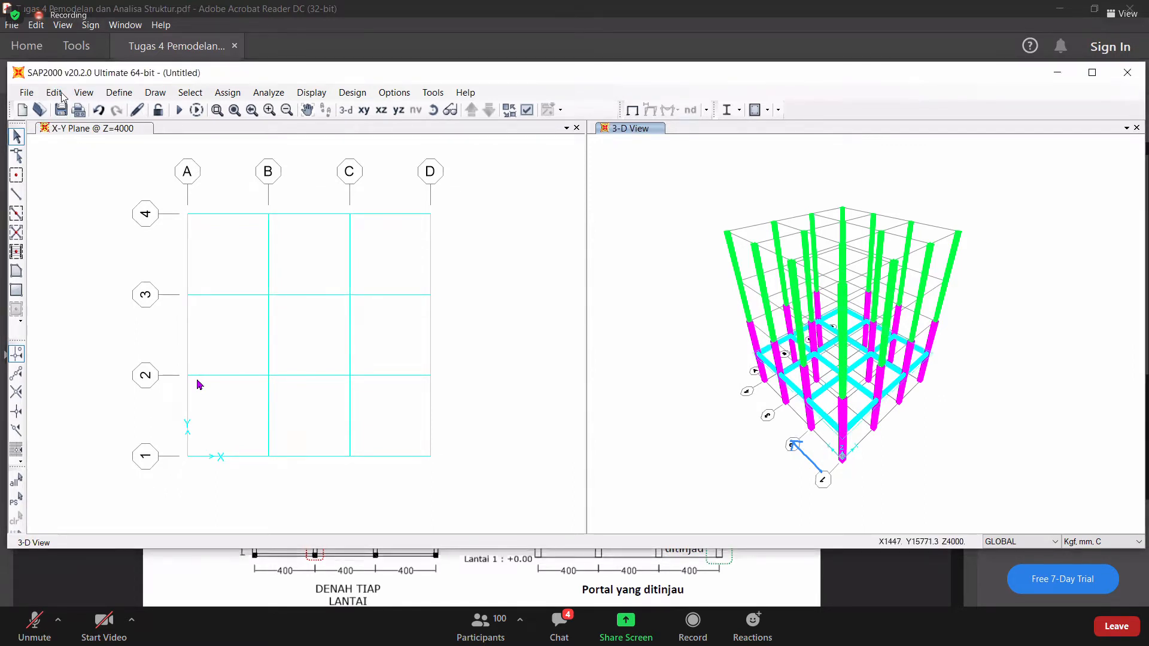
click(62, 97)
click(62, 98)
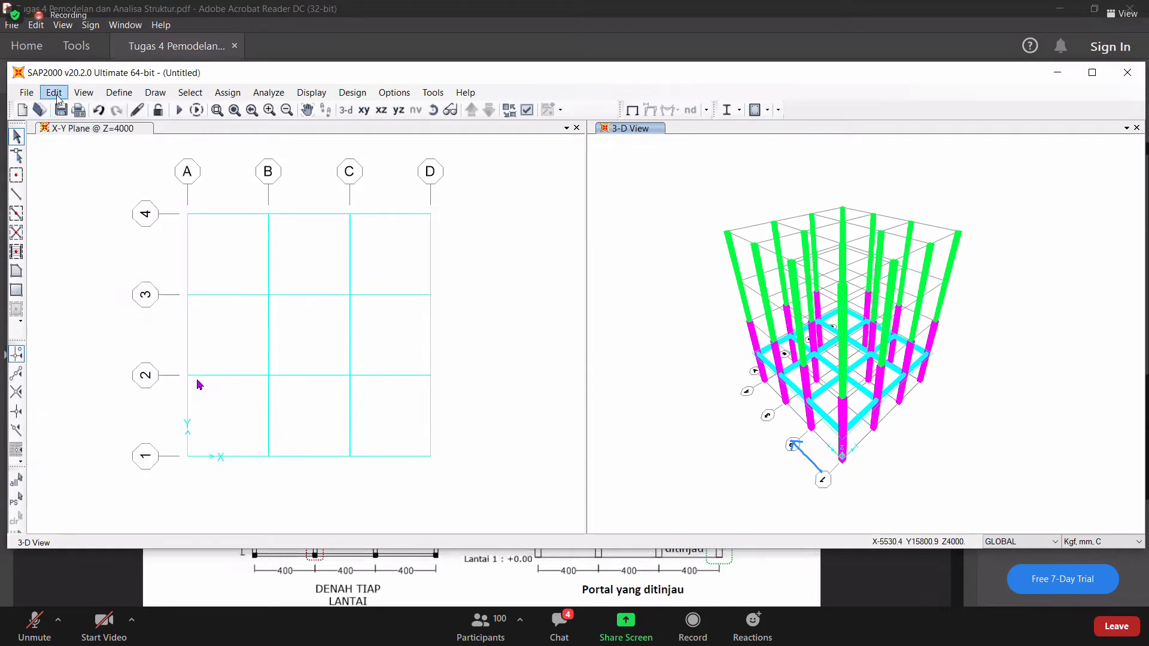
click(60, 97)
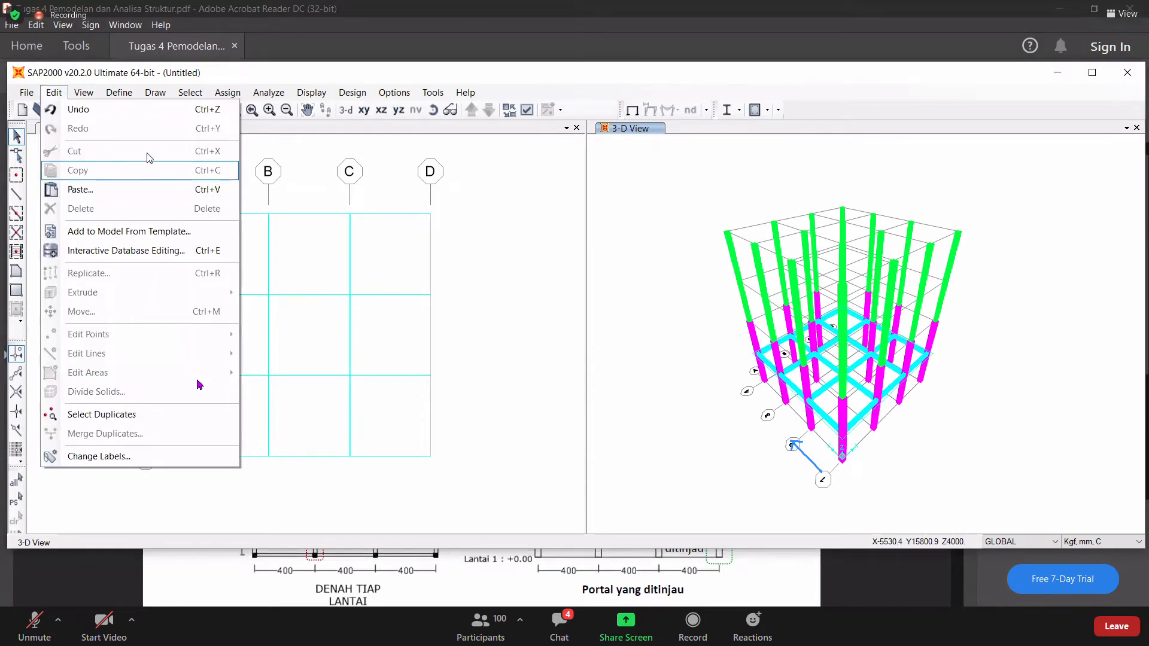
click(282, 77)
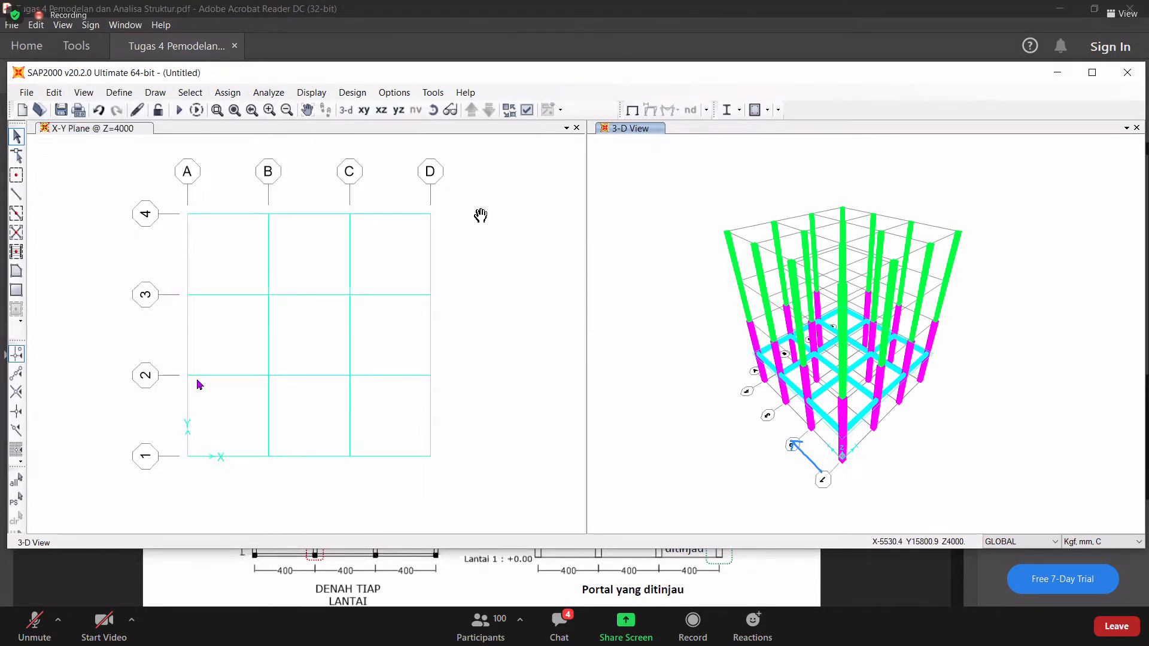
drag(481, 215, 479, 222)
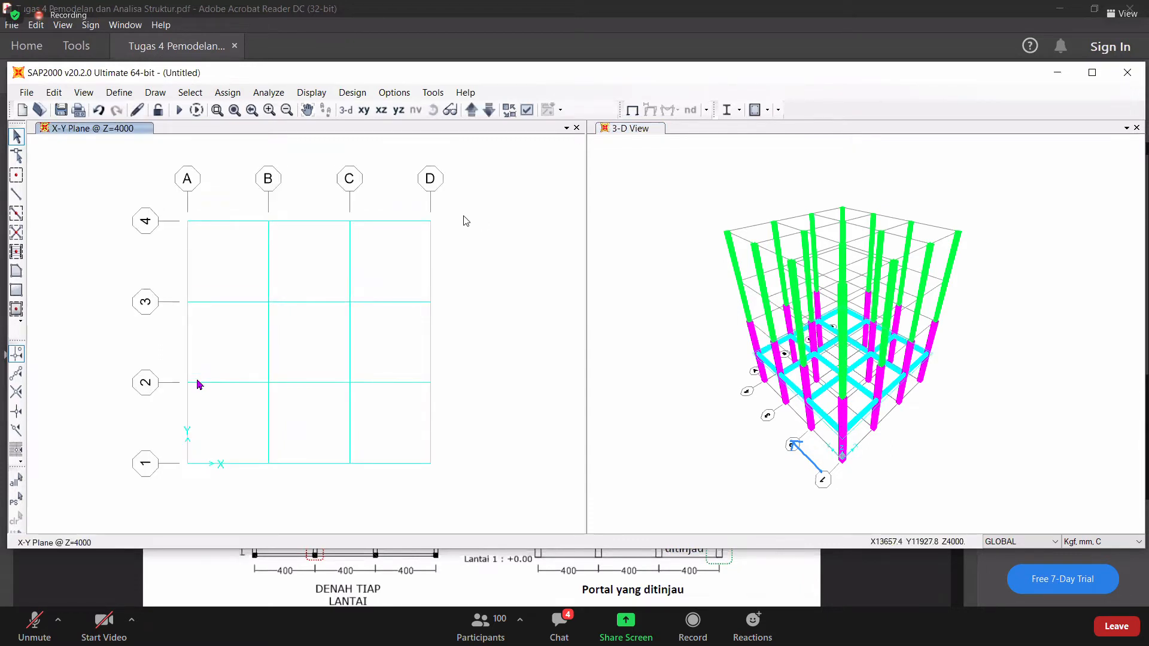
drag(465, 221, 464, 225)
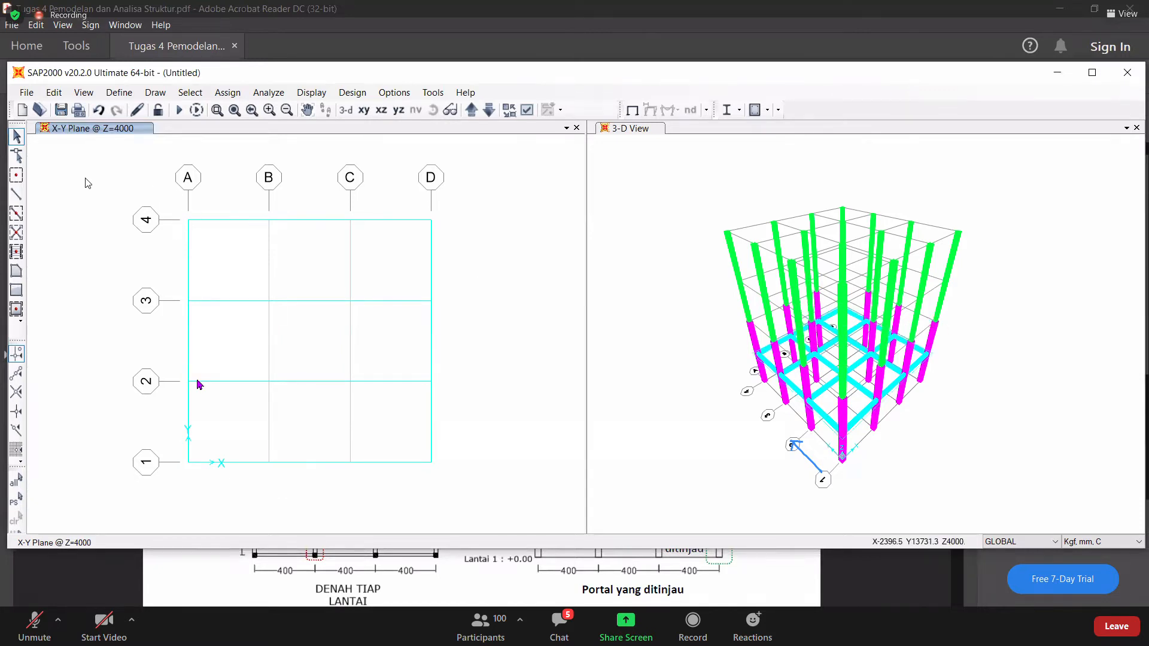
- Replicate all floor beams on the Z=4000 plan linearly with dy 0, dz 4000 and number 3
drag(83, 176, 514, 514)
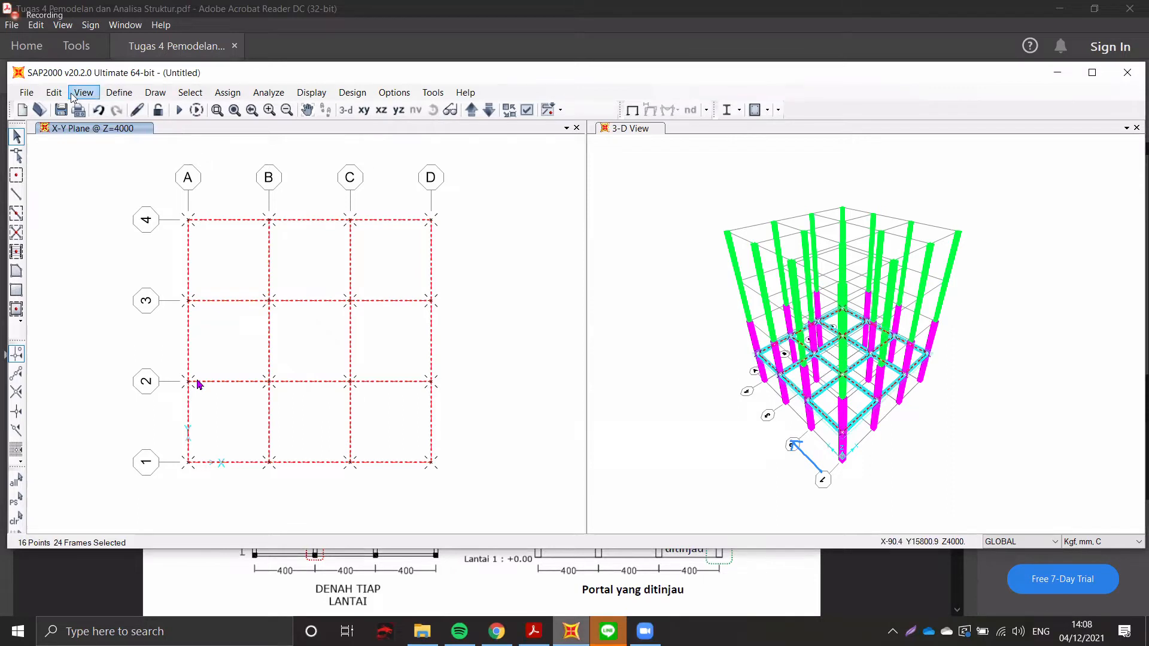
click(52, 95)
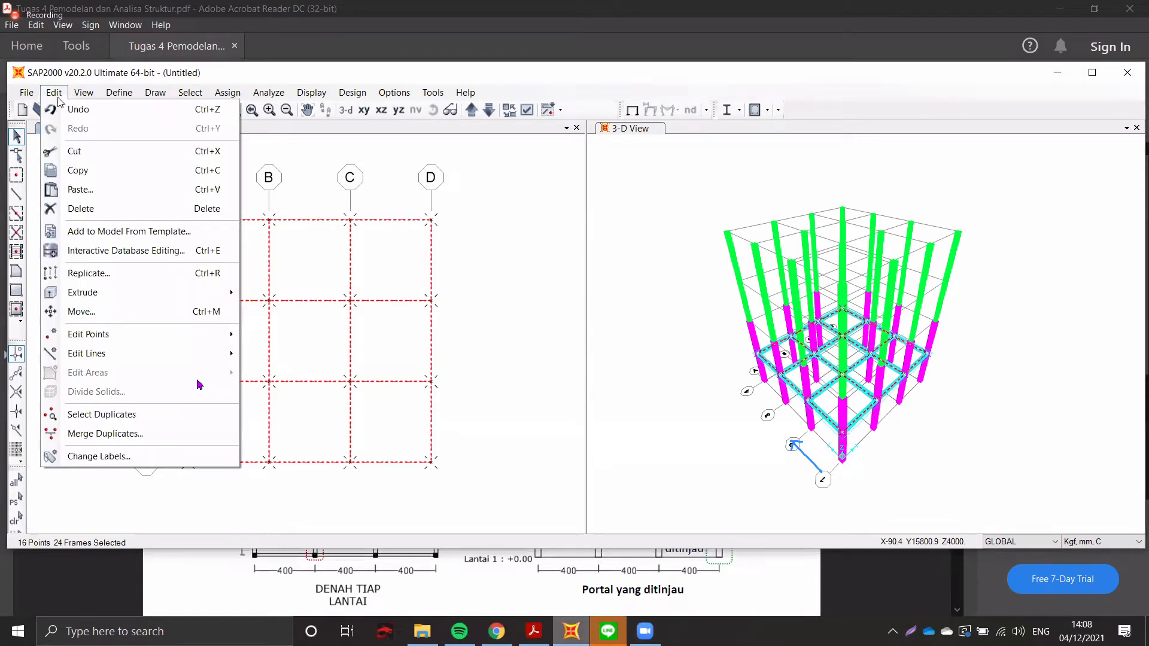
click(123, 277)
double_click(498, 235)
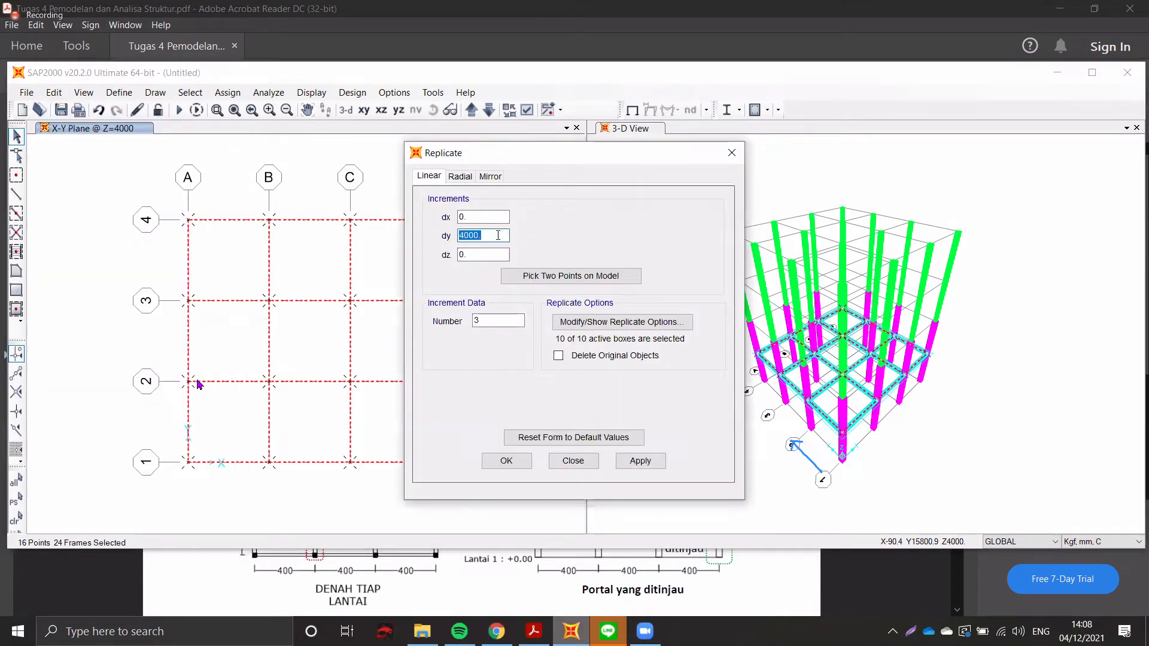
text(0)
double_click(493, 254)
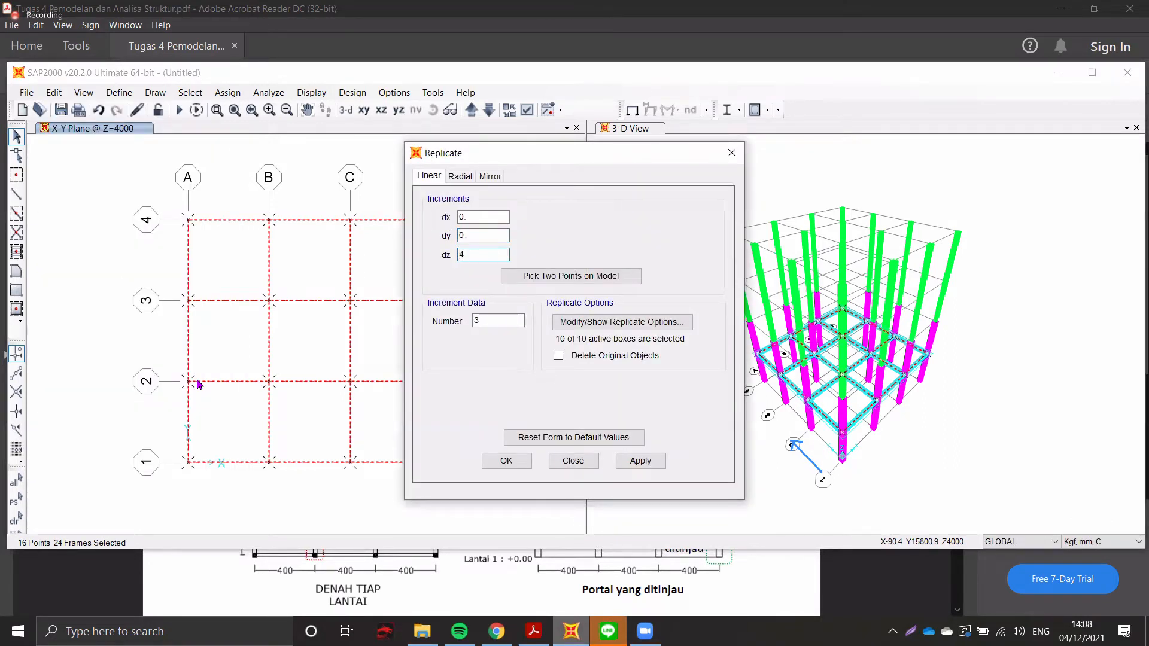
text(4000)
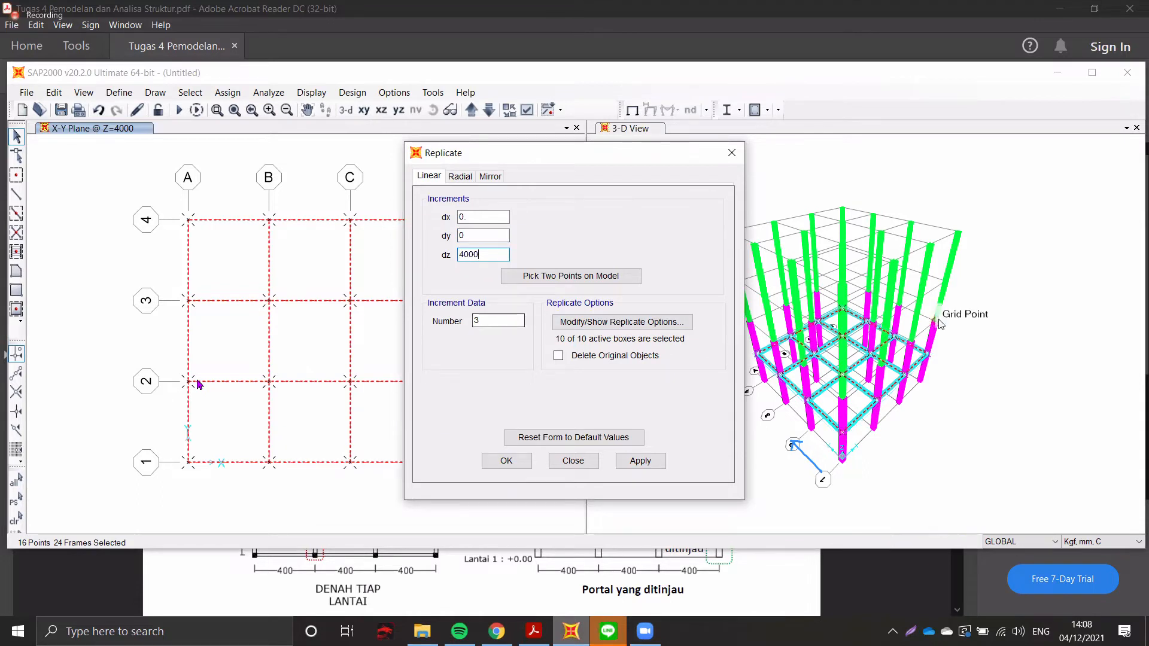
click(485, 318)
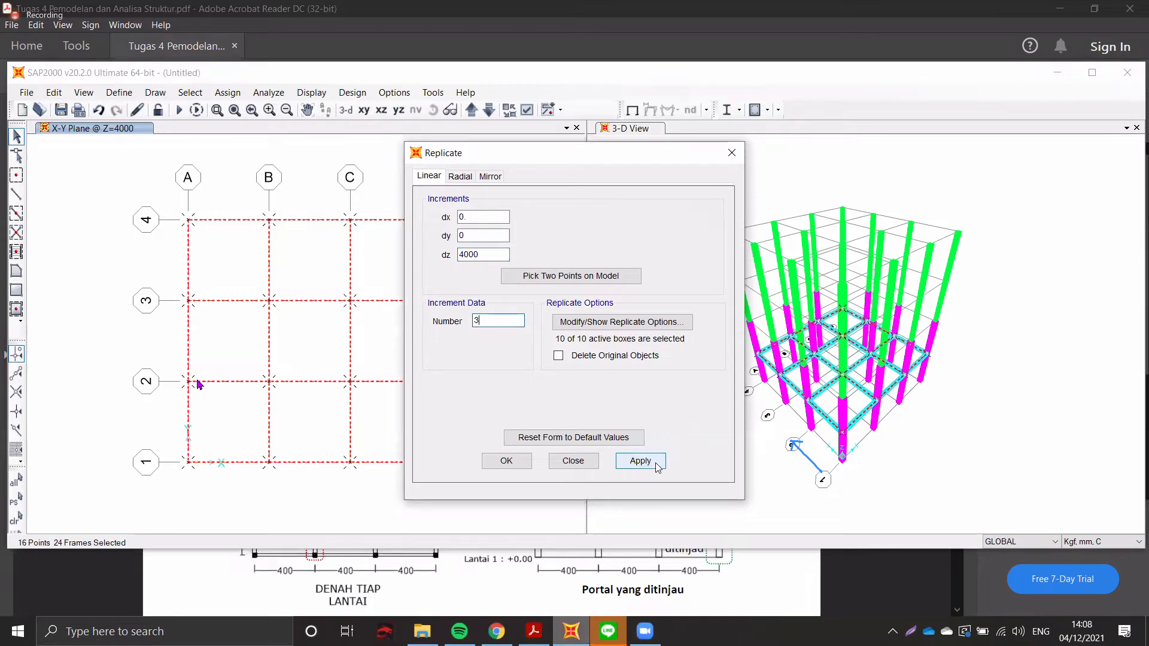
drag(578, 156, 465, 151)
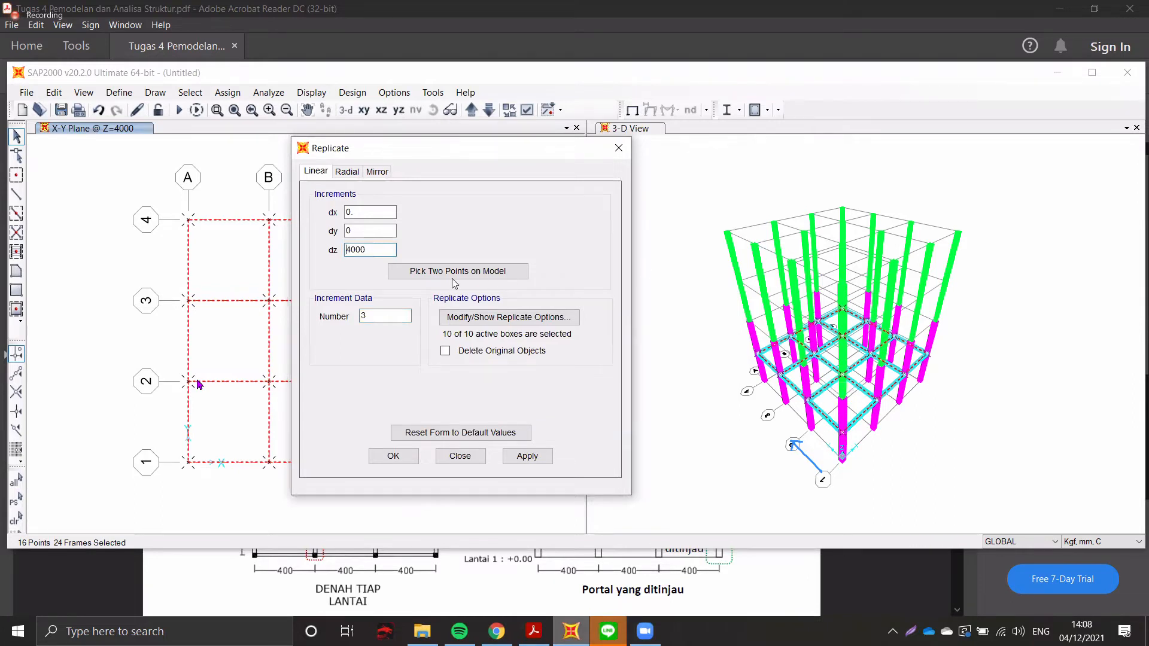
click(386, 231)
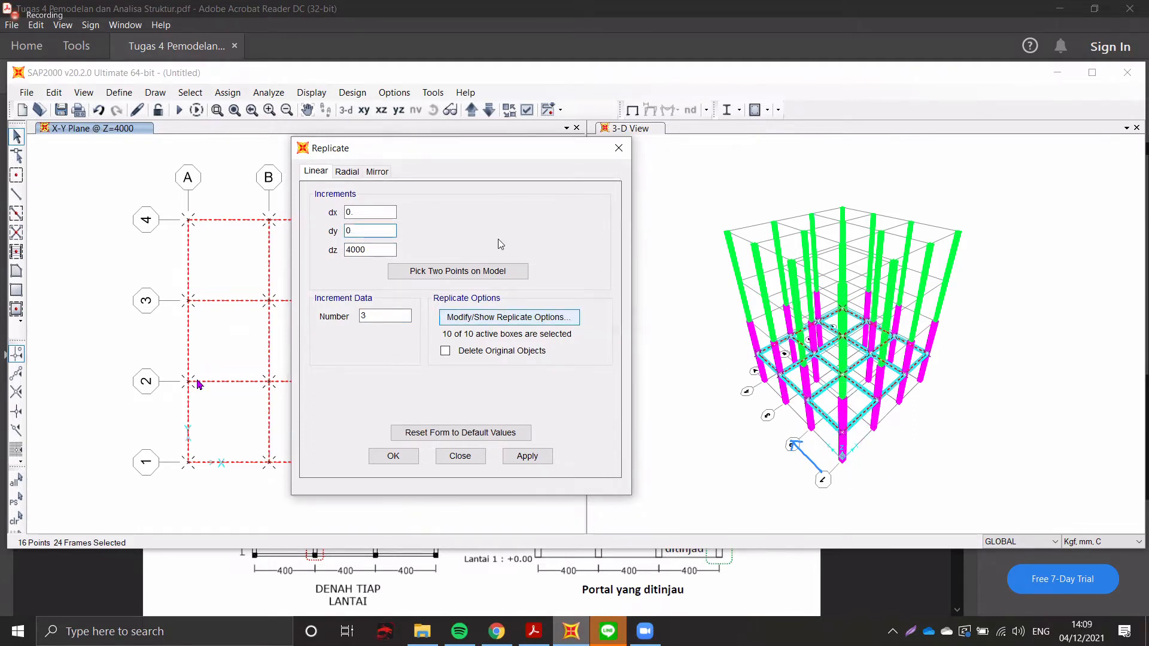
click(526, 458)
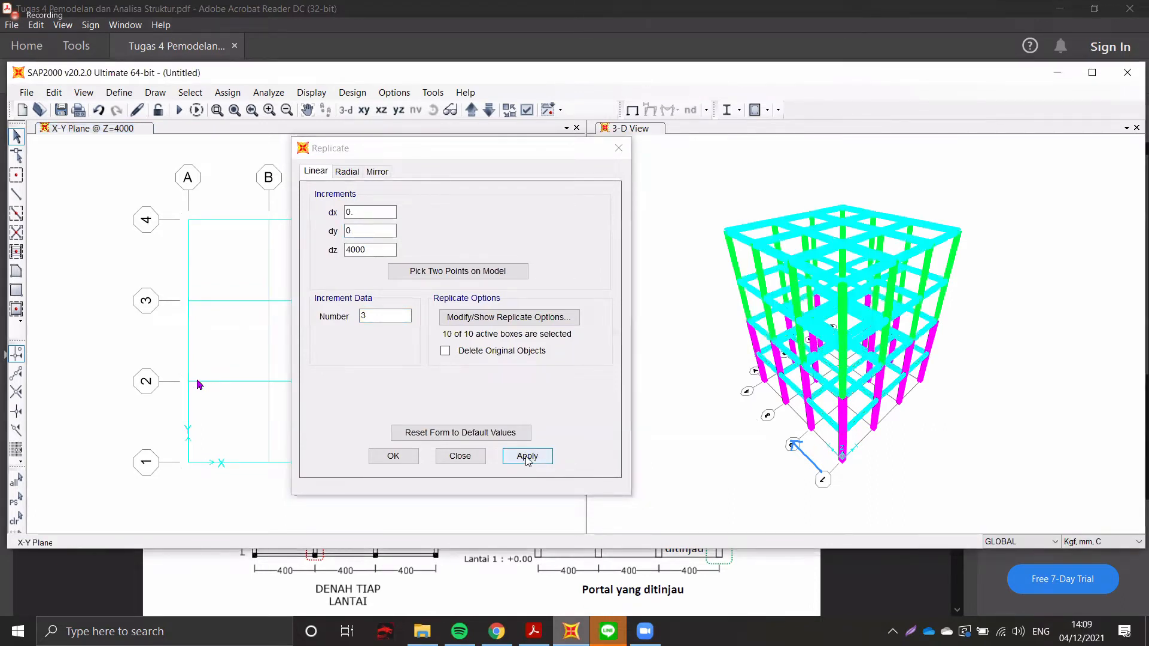
click(399, 458)
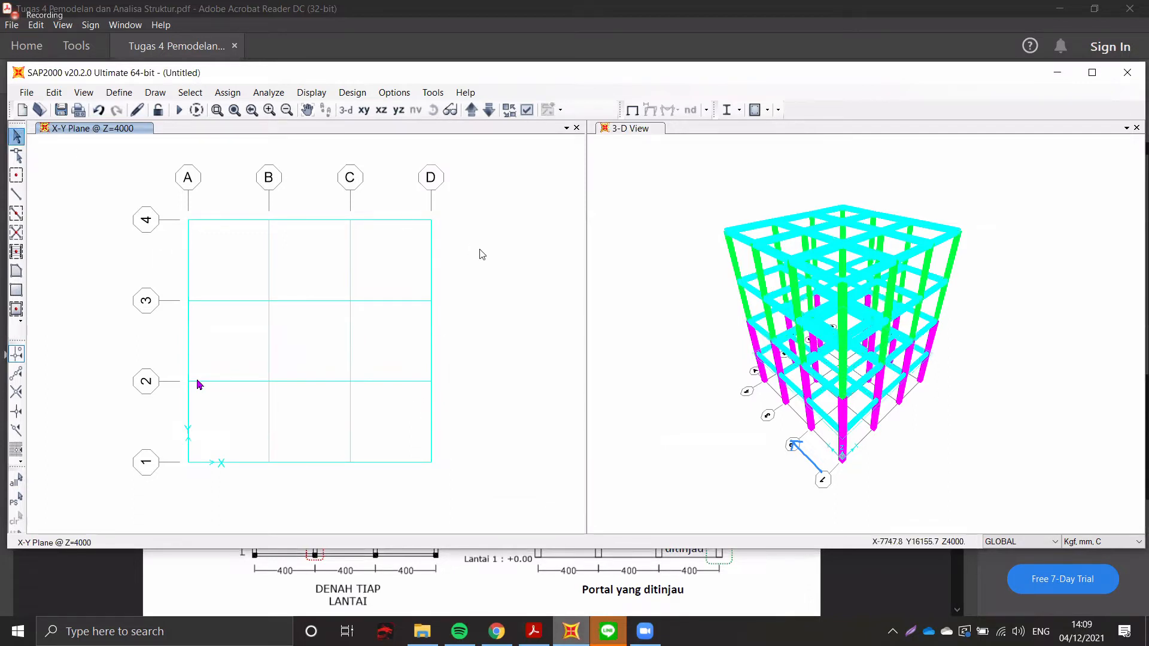
- Draw rectangular Pelat Lantai slab areas in the three bays between axes 3 and 4, from grid A to D at Z=4000
mouse_move(480, 248)
middle_down()
mouse_move(493, 264)
mouse_move(485, 254)
middle_up()
middle_drag(647, 231, 650, 238)
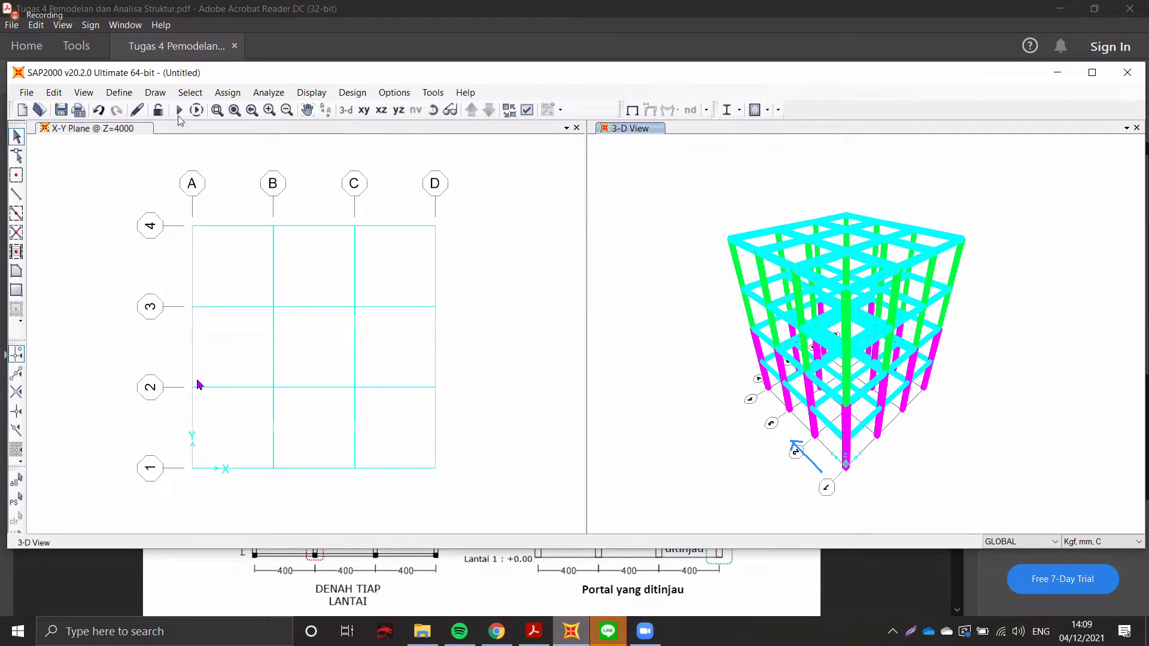
click(16, 290)
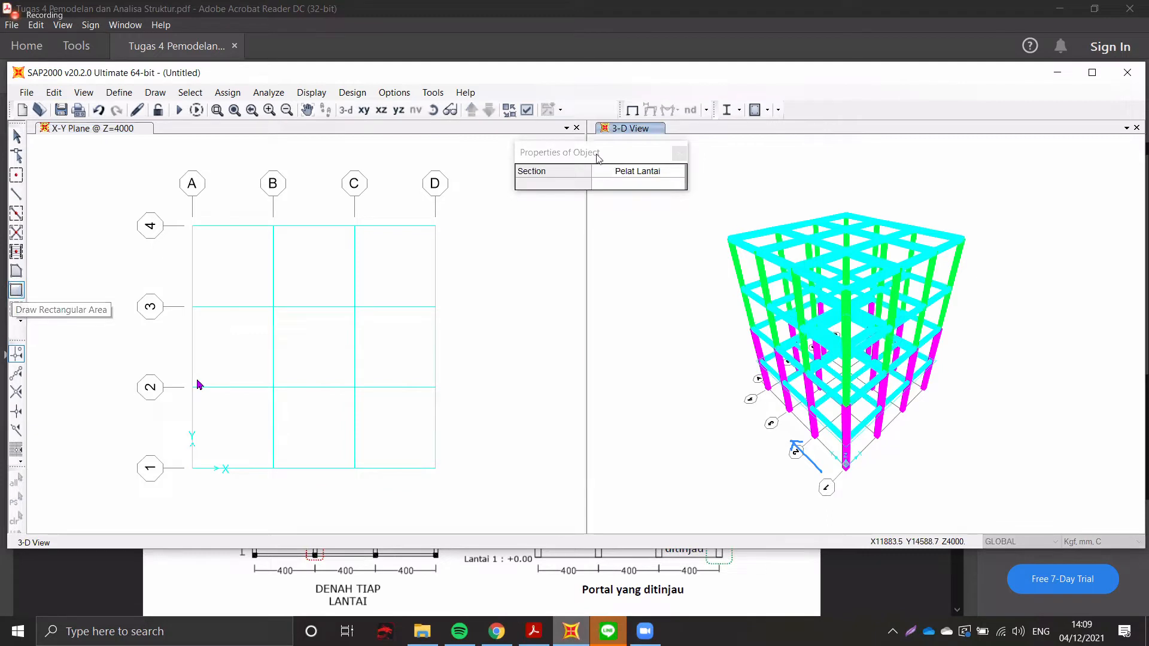
click(192, 225)
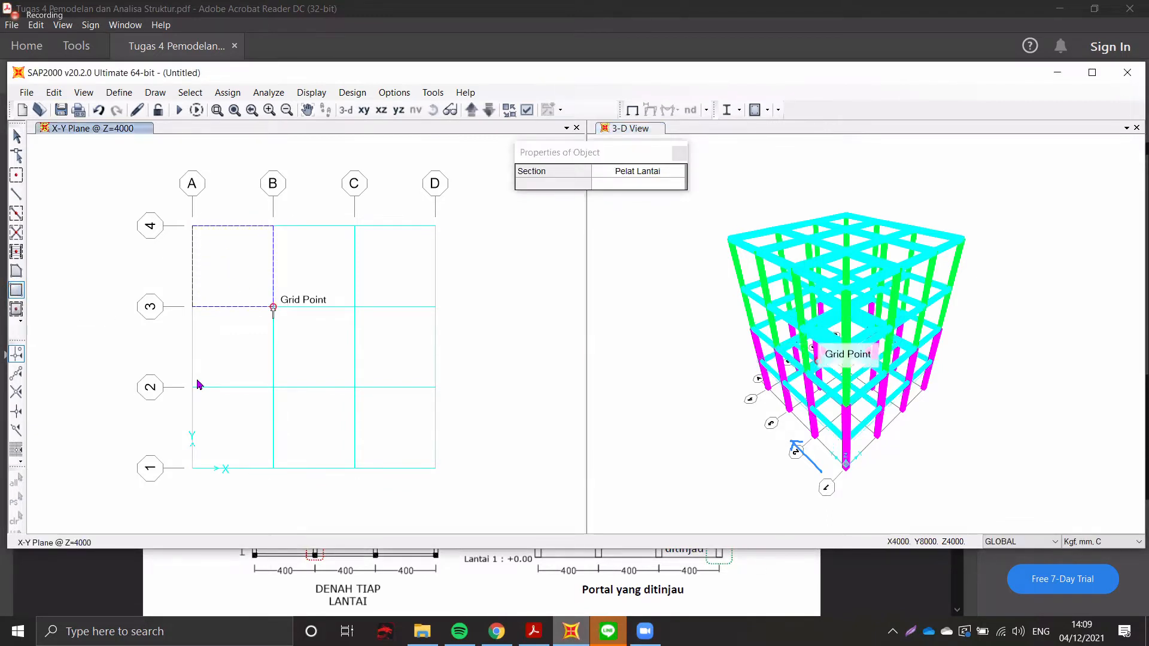
click(16, 291)
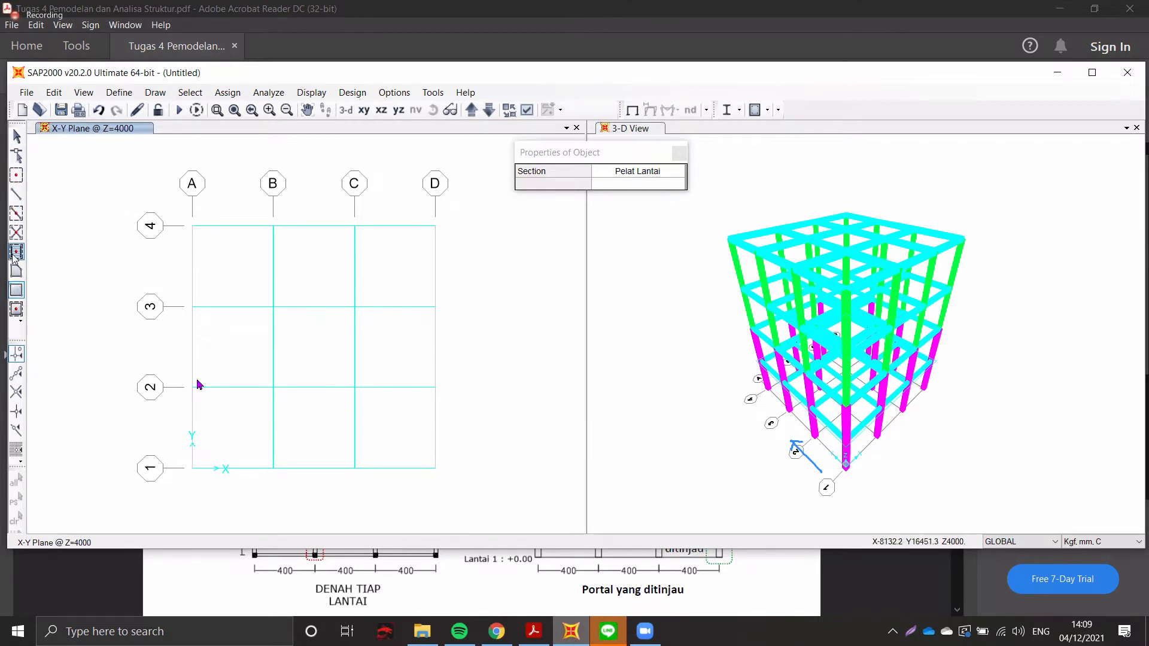
click(192, 225)
click(273, 308)
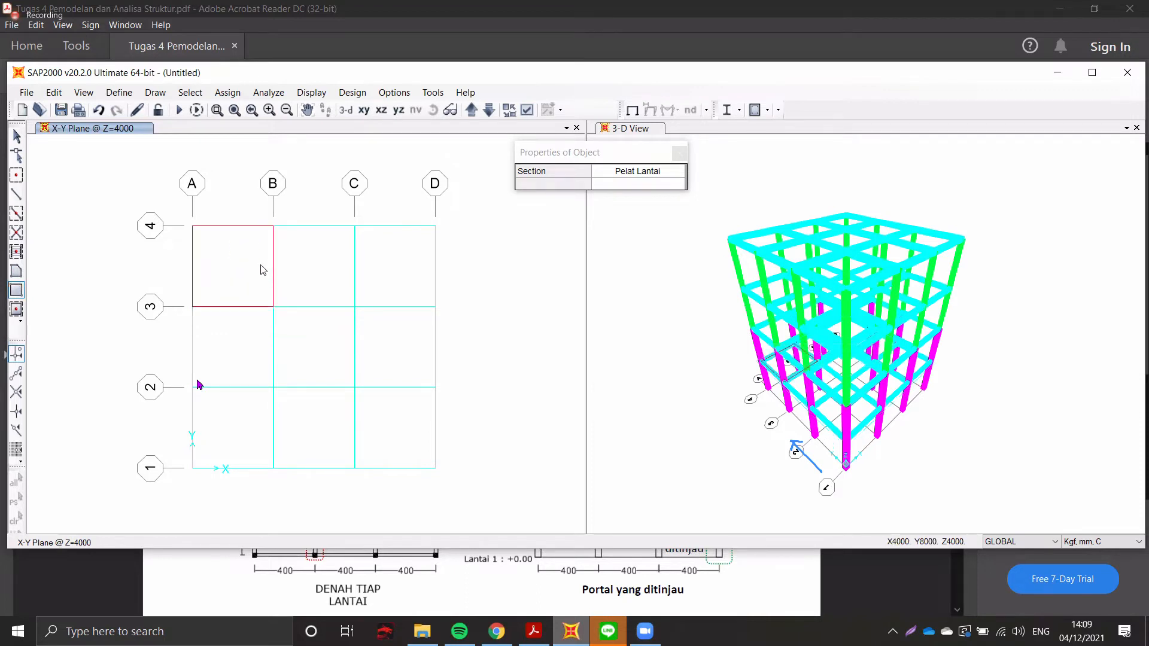
click(273, 226)
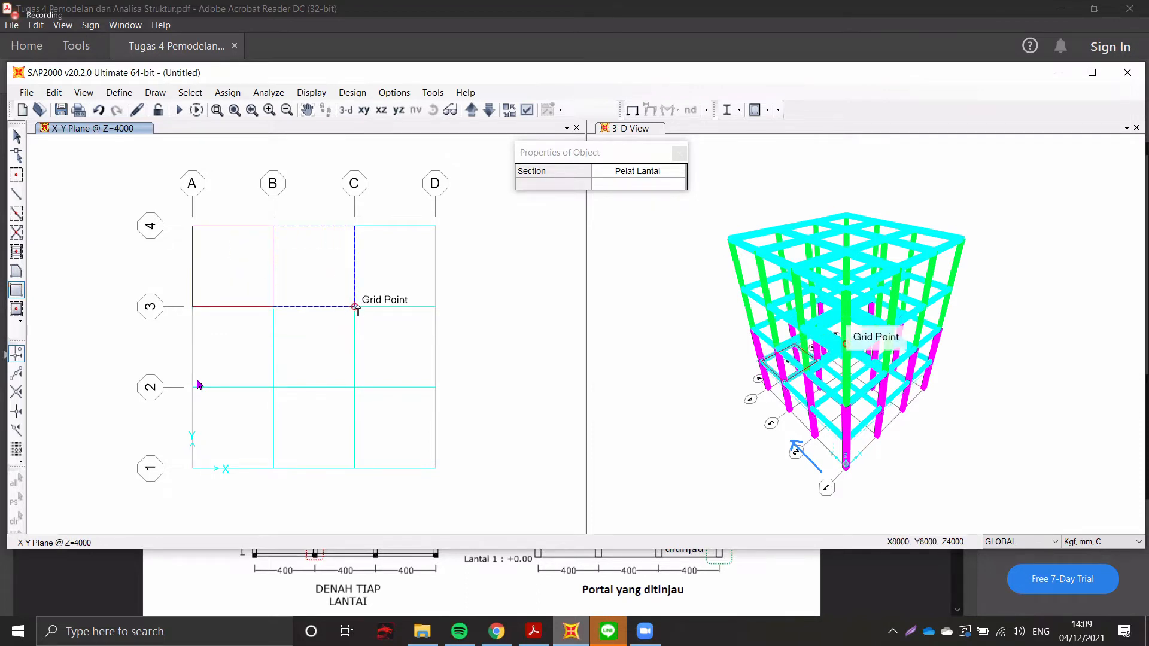
click(354, 307)
click(354, 227)
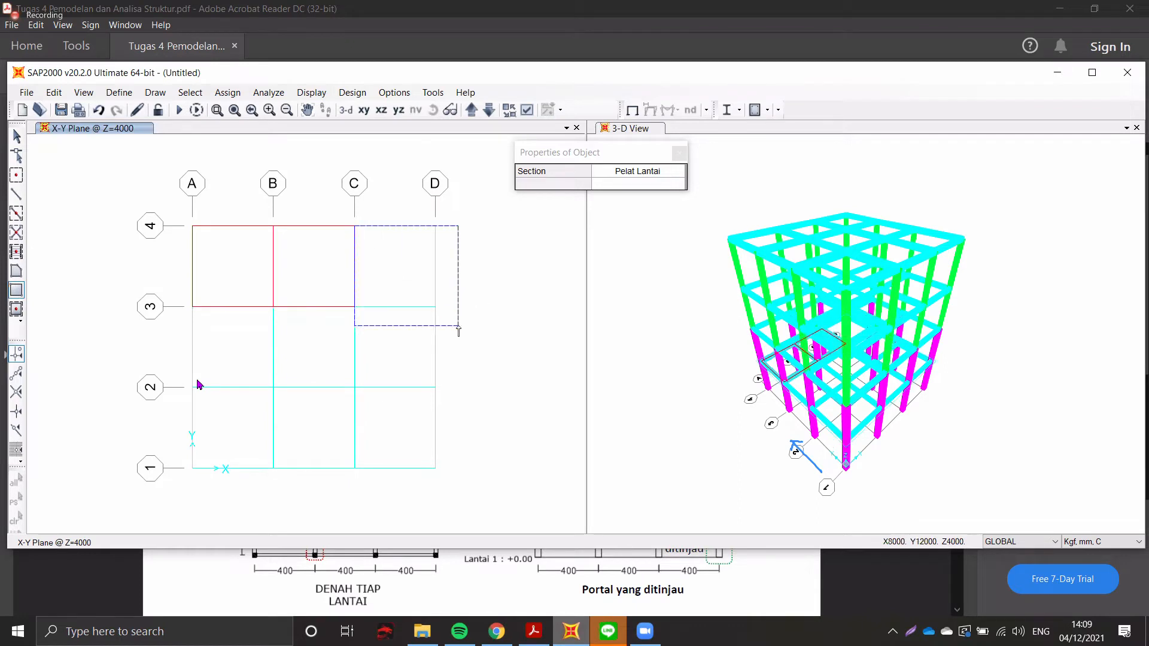
click(436, 307)
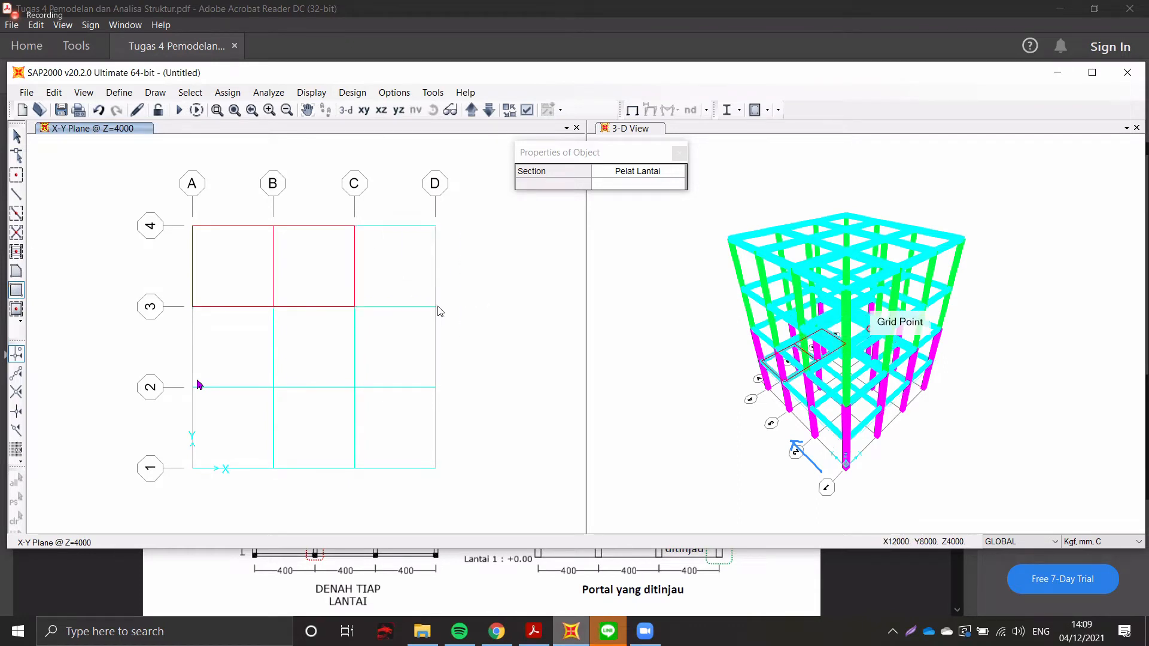
- Draw rectangular Pelat Lantai slab areas in the three bays between axes 2 and 3, from grid A to D
click(192, 307)
click(273, 388)
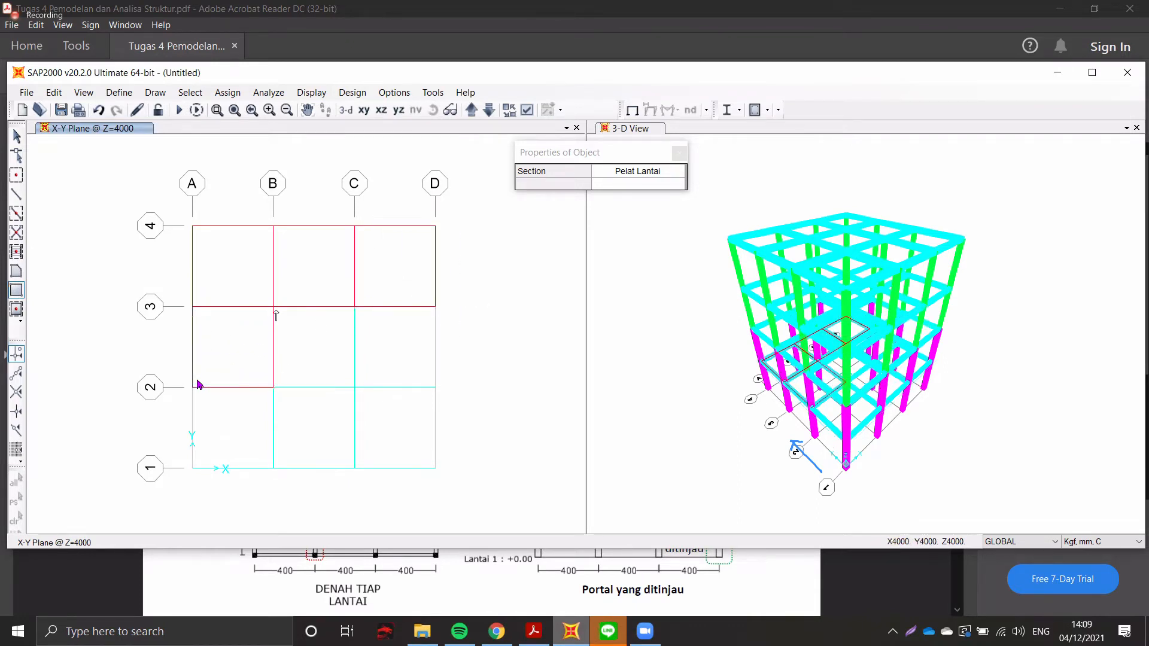
click(273, 307)
click(355, 388)
click(355, 307)
click(435, 388)
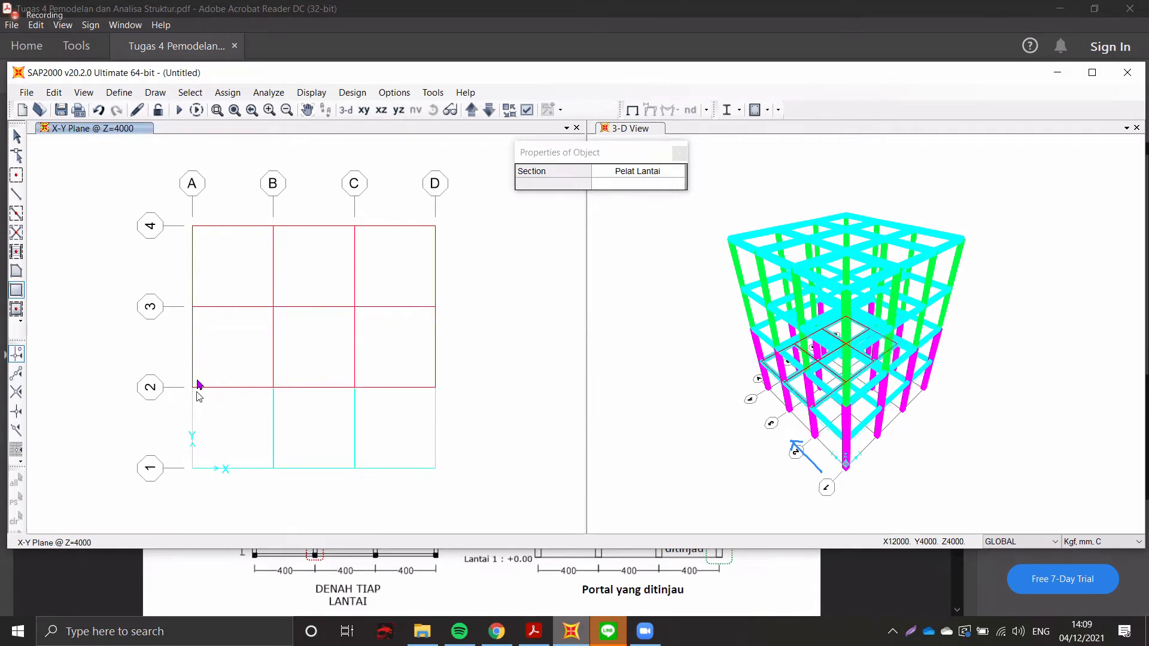
- Draw rectangular Pelat Lantai slab areas in the three bays between axes 1 and 2, and end area drawing
click(193, 388)
click(273, 469)
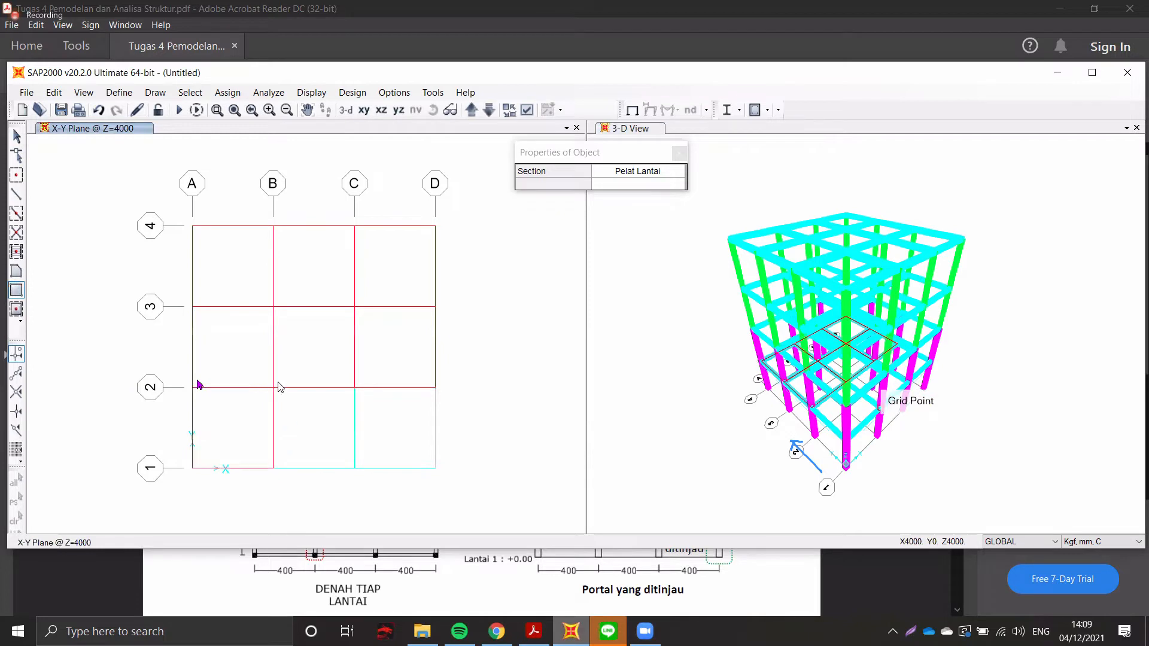
click(274, 388)
click(355, 468)
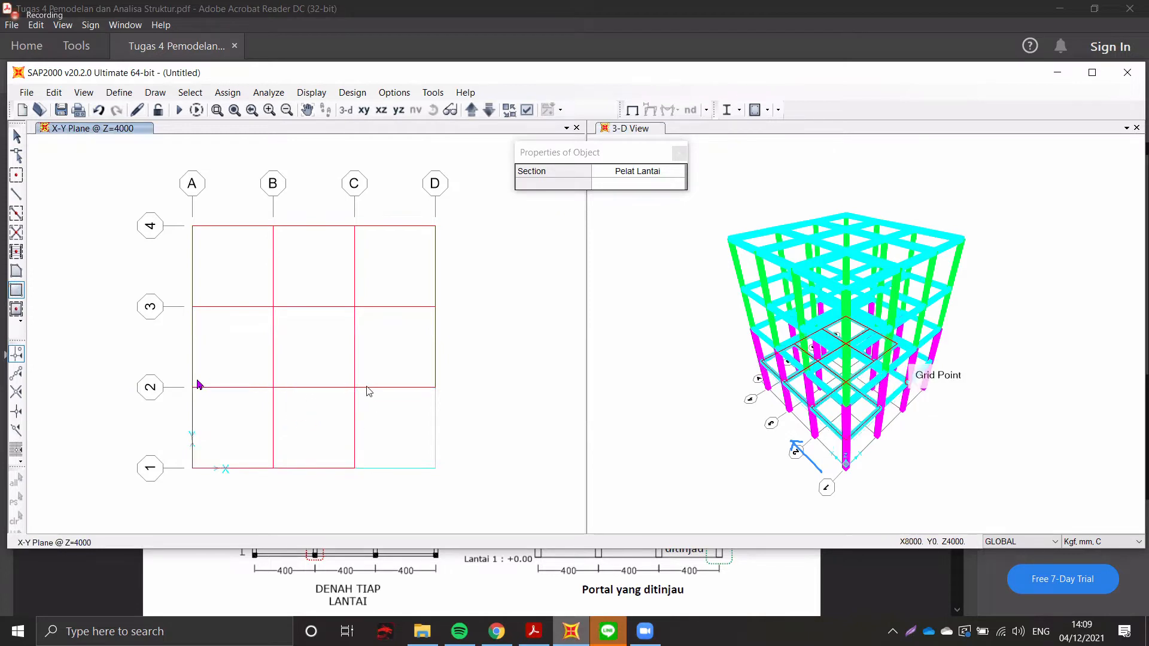
click(355, 388)
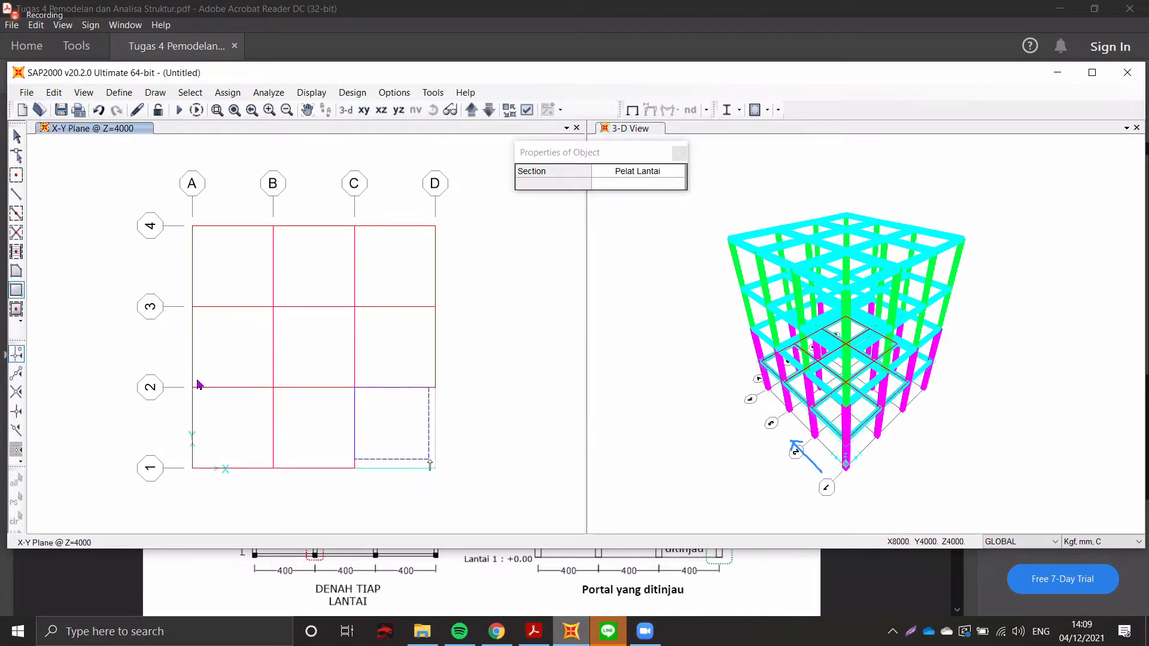
click(463, 426)
key(Escape)
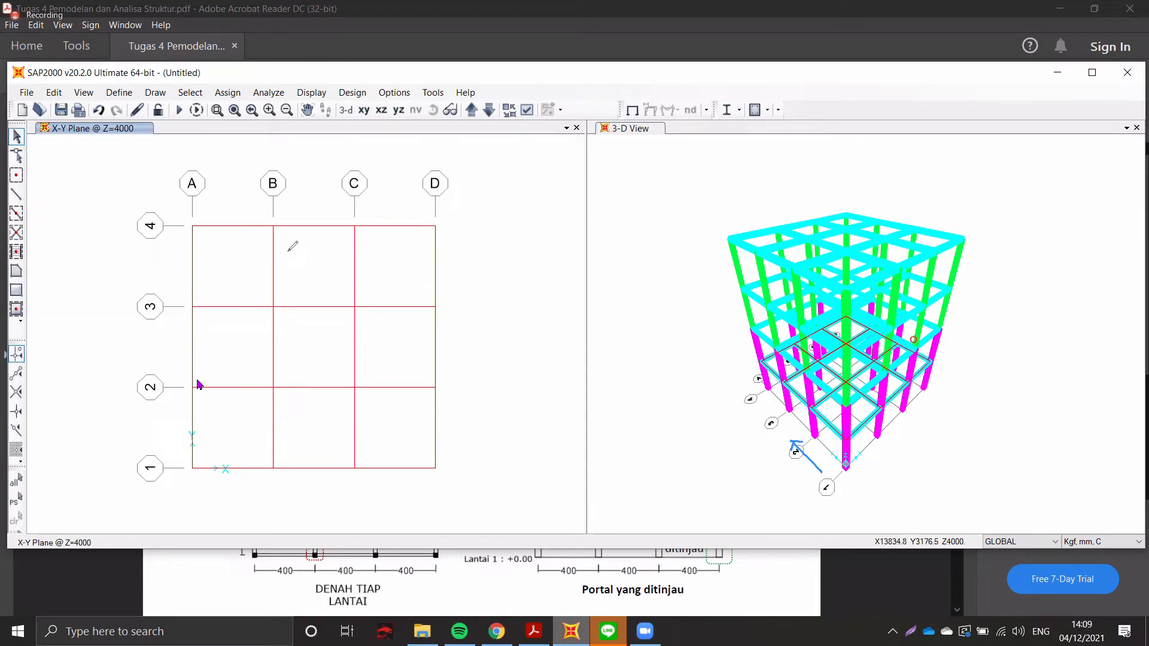
mouse_move(304, 225)
mouse_down()
mouse_move(308, 306)
mouse_move(331, 301)
mouse_up()
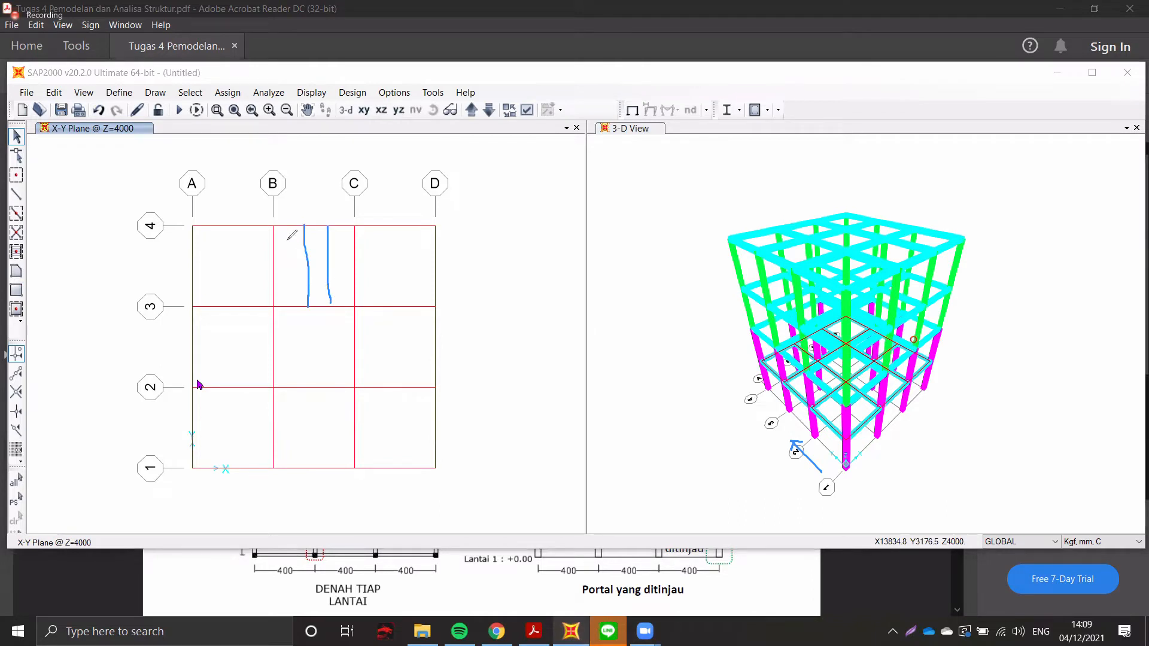
mouse_move(274, 216)
mouse_down()
mouse_move(268, 261)
mouse_move(387, 320)
mouse_move(272, 214)
mouse_up()
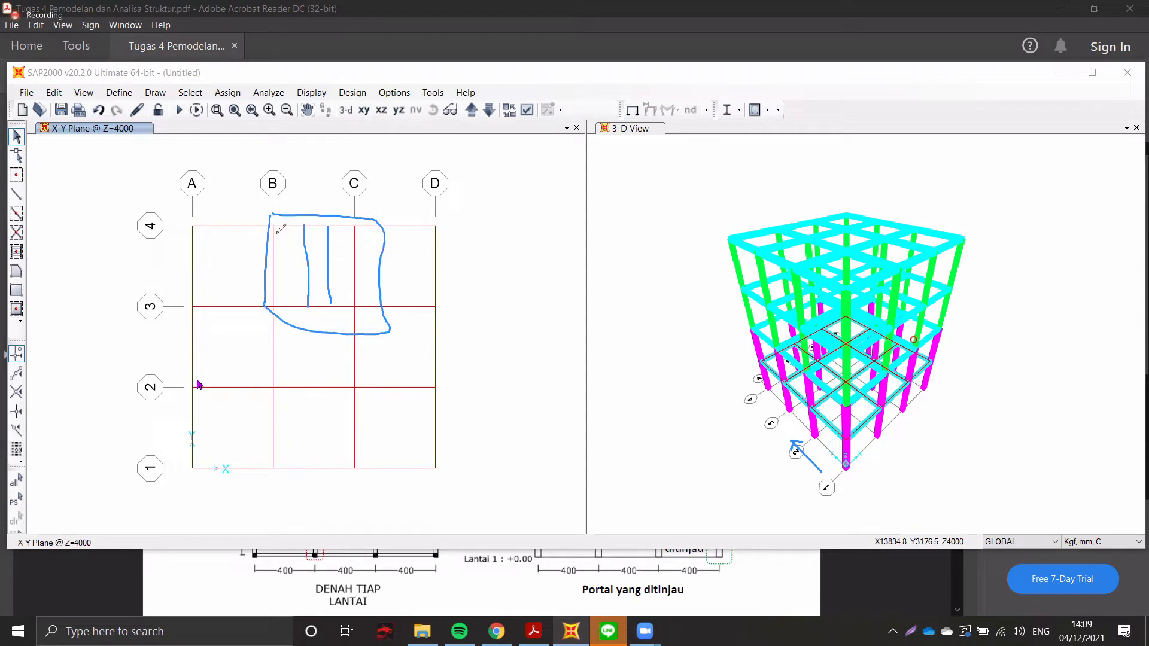
mouse_move(289, 298)
mouse_down()
mouse_move(299, 229)
mouse_move(312, 258)
mouse_move(314, 230)
mouse_up()
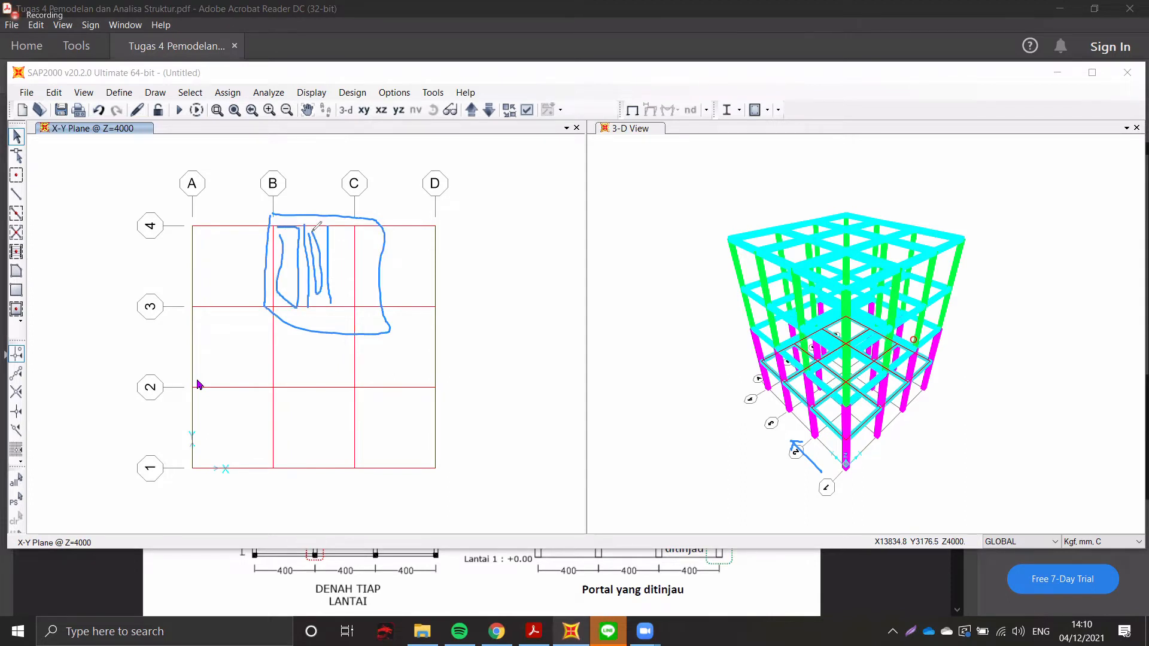
drag(334, 292, 338, 281)
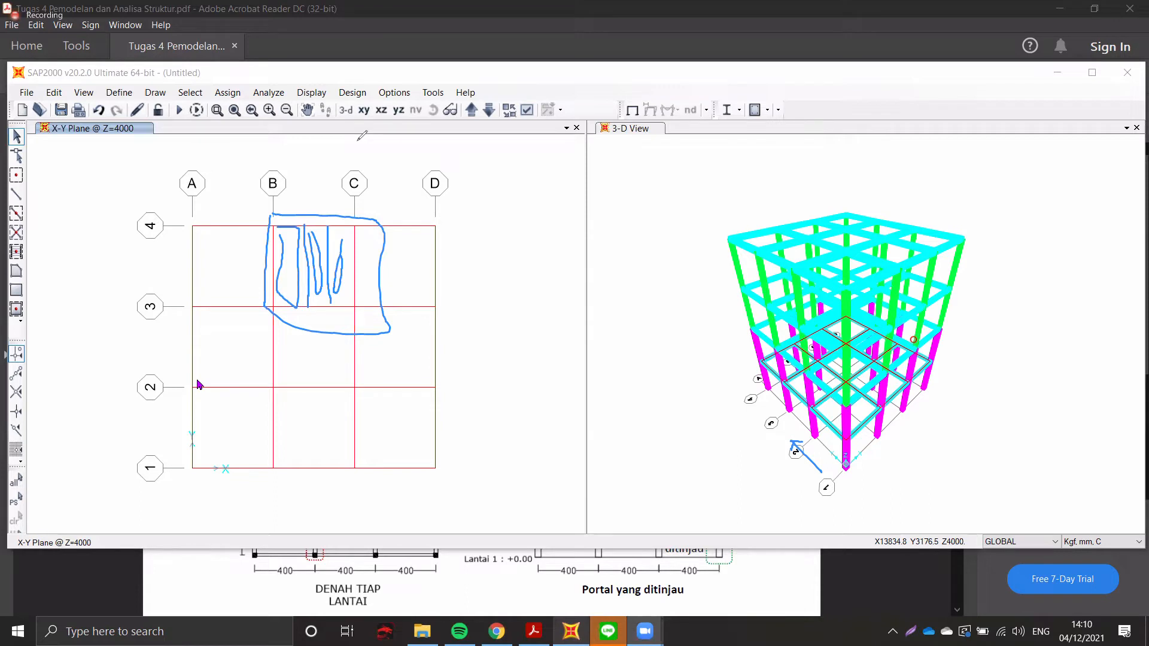
click(353, 96)
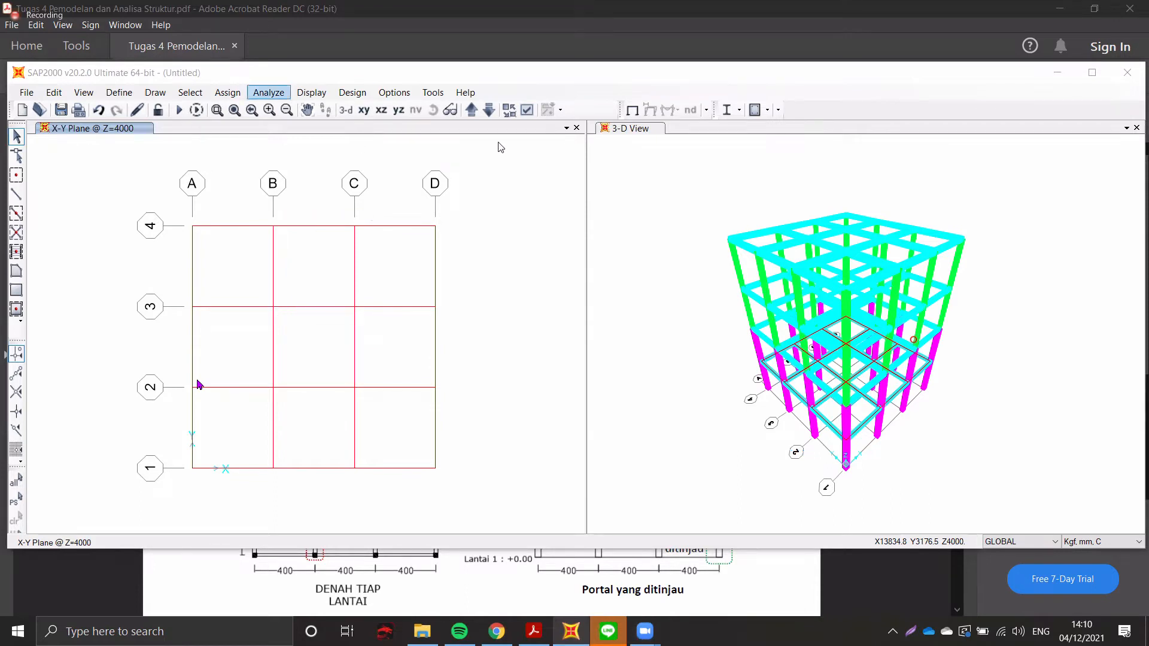
click(263, 262)
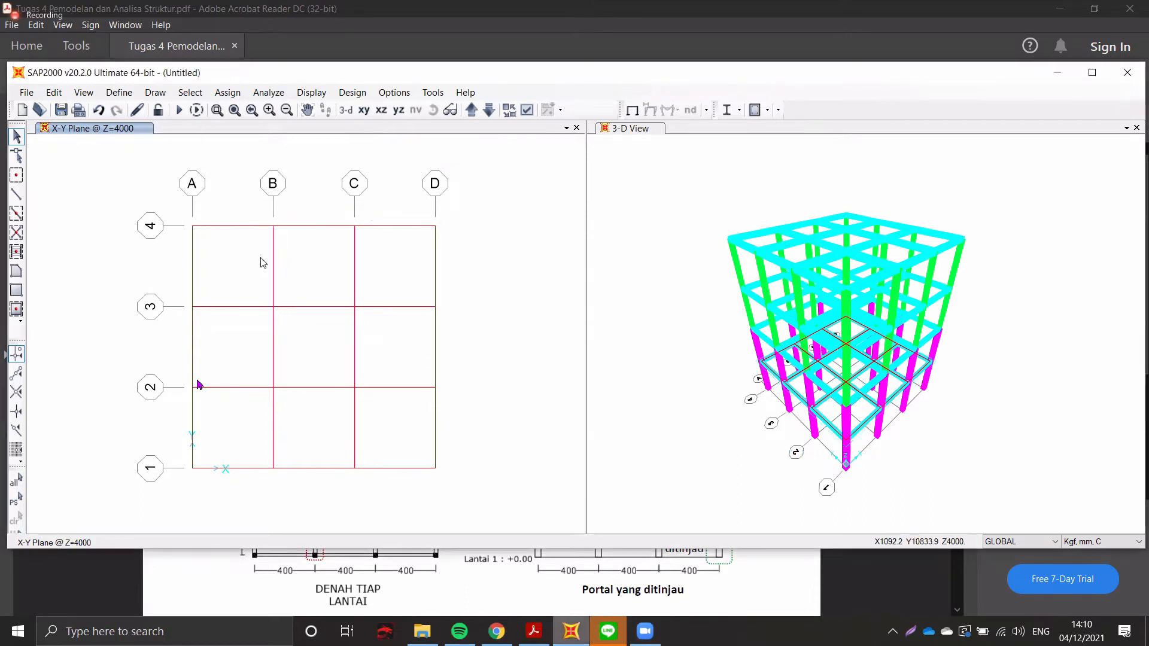
click(322, 268)
click(678, 276)
mouse_move(681, 276)
middle_down()
mouse_move(690, 258)
mouse_move(688, 276)
middle_up()
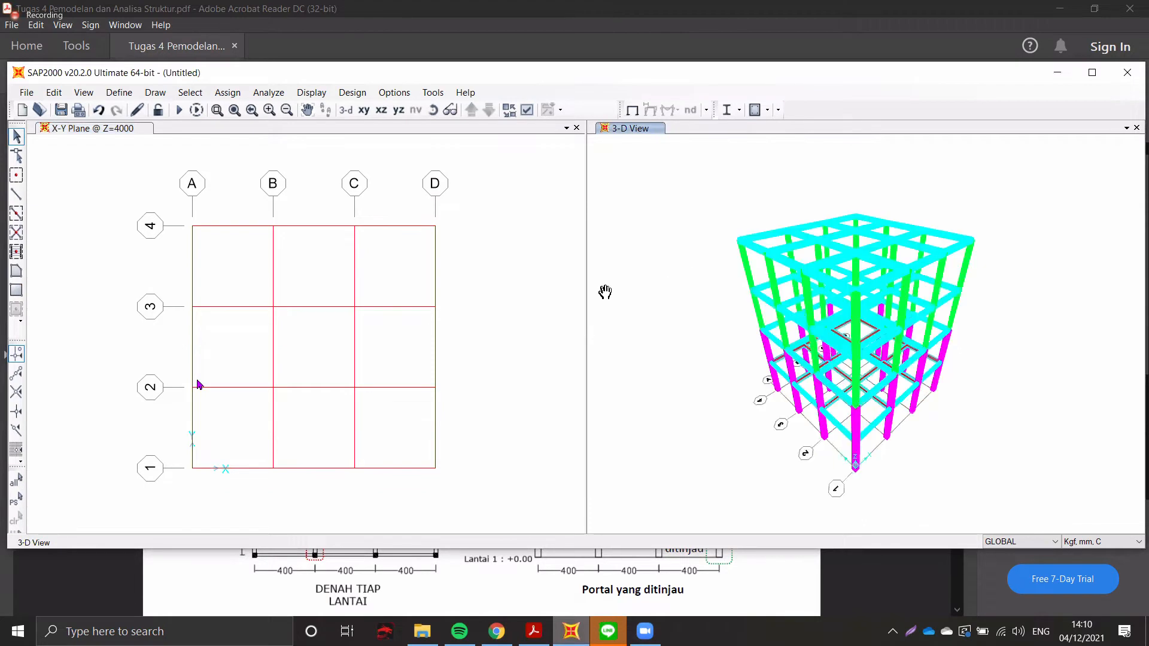
- Select all nine Pelat Lantai slab areas on the Z=4000 plan
click(219, 256)
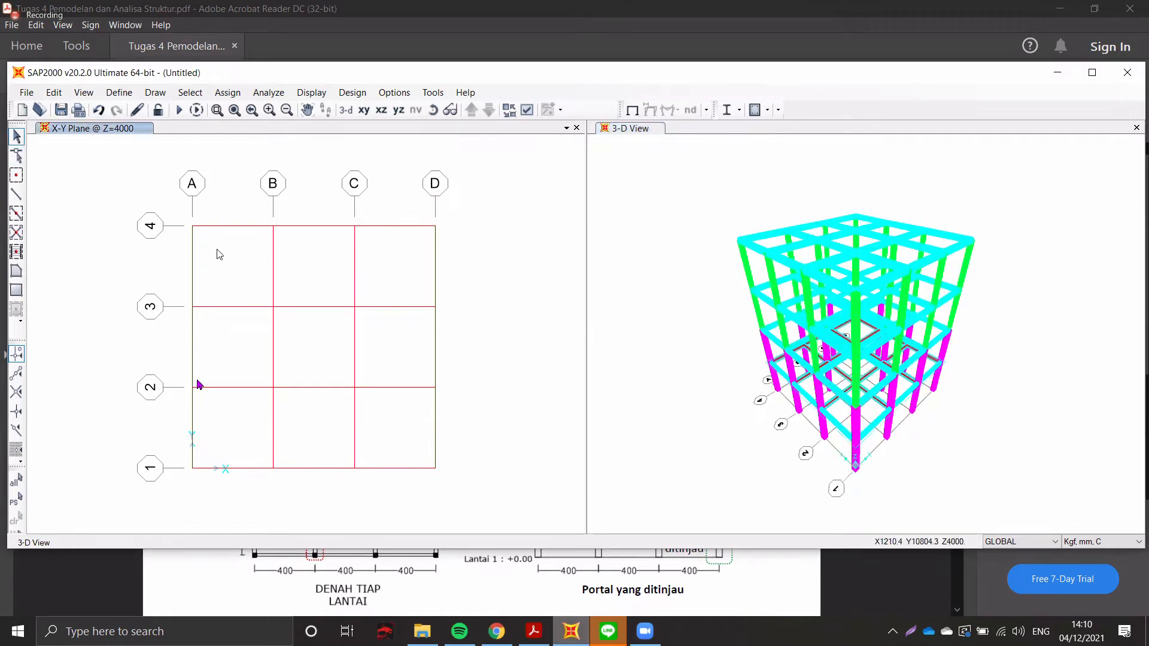
click(326, 263)
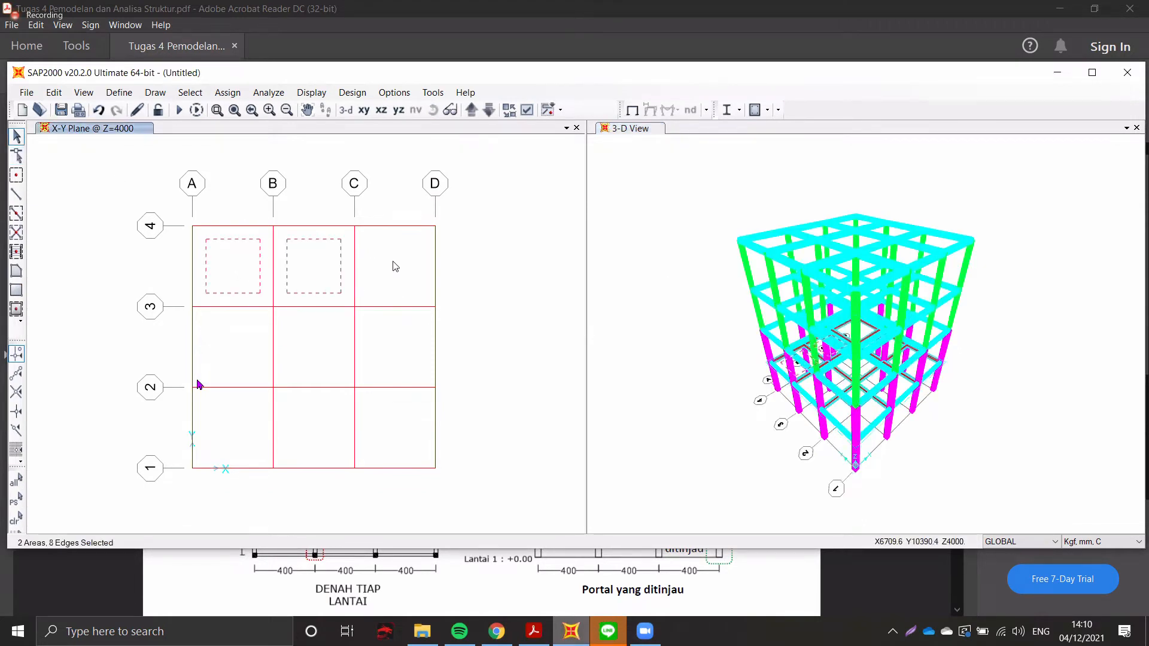
click(395, 264)
click(395, 348)
click(323, 359)
click(238, 411)
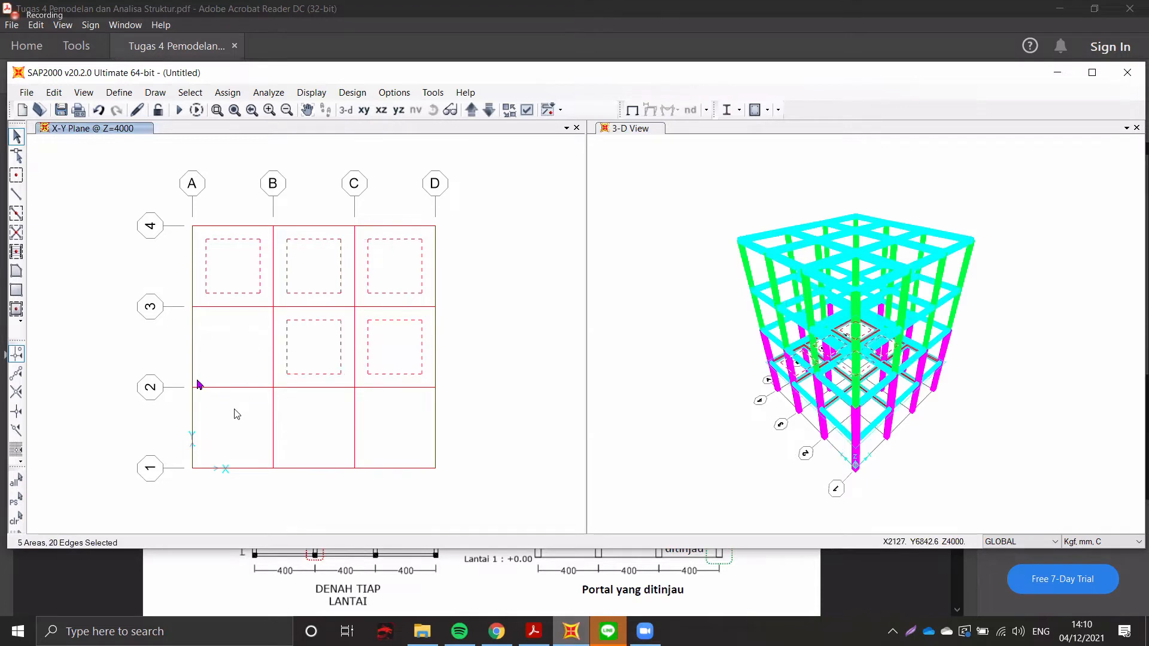
click(297, 420)
click(246, 348)
click(399, 427)
click(203, 95)
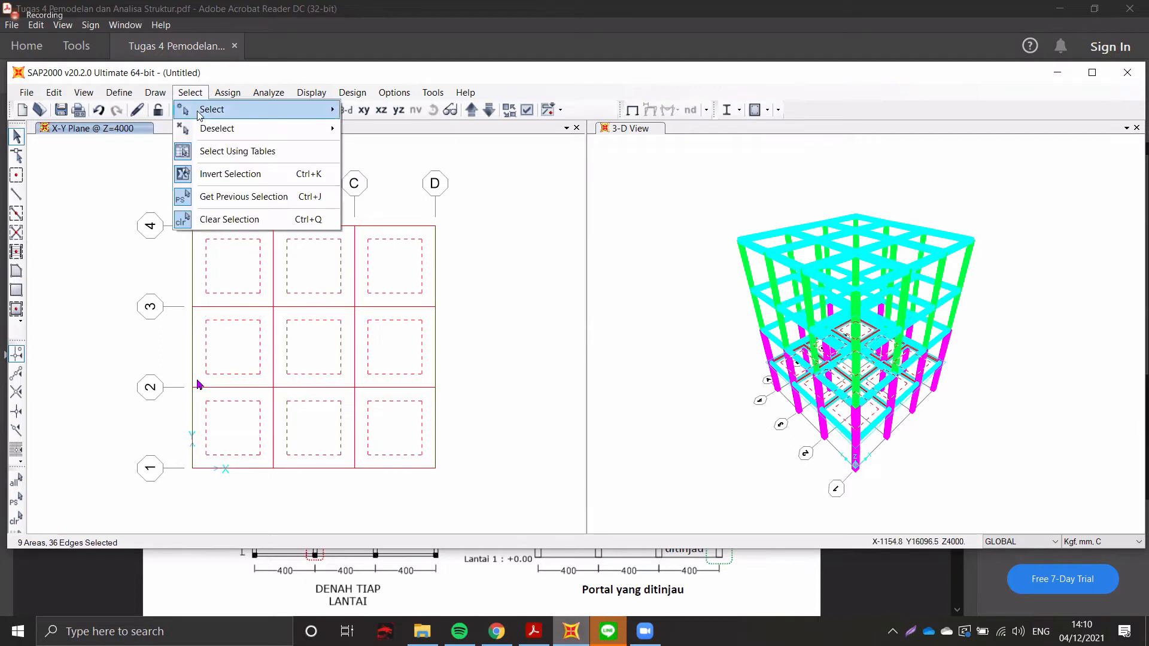
mouse_move(239, 110)
mouse_move(412, 238)
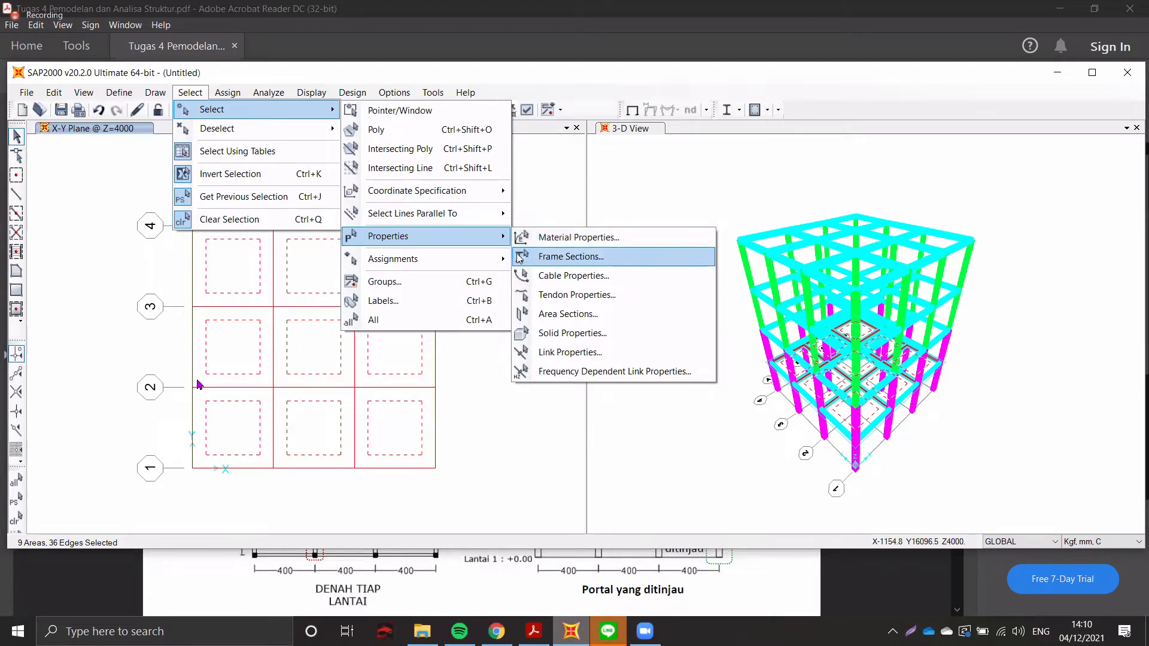
click(567, 258)
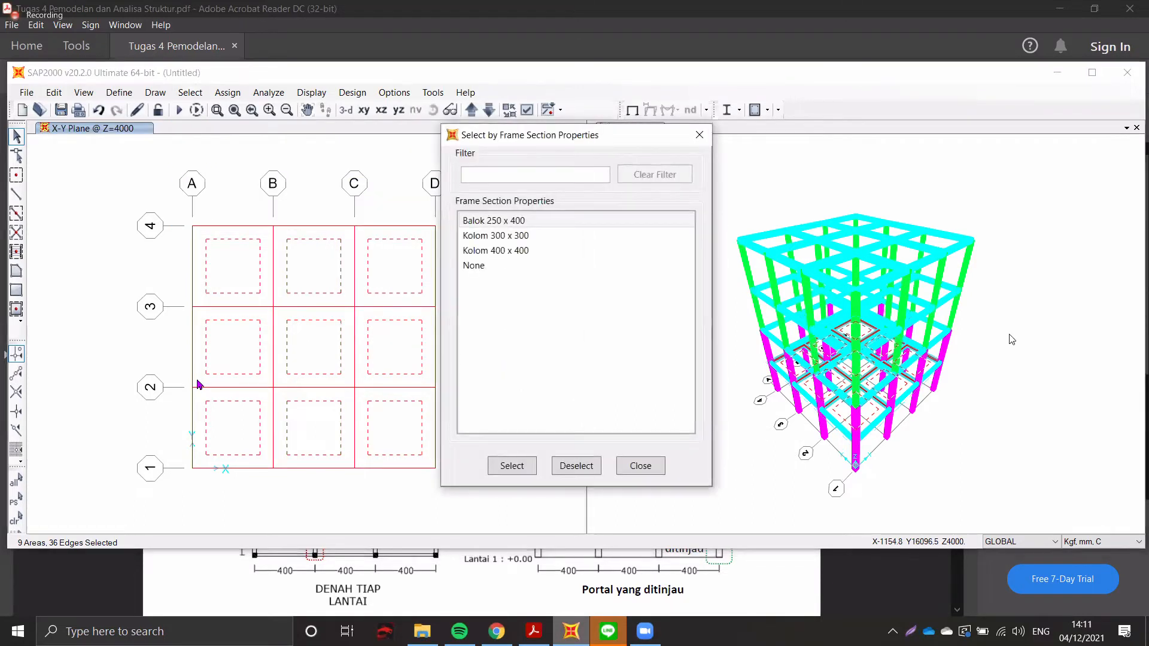
drag(537, 141, 488, 142)
click(452, 222)
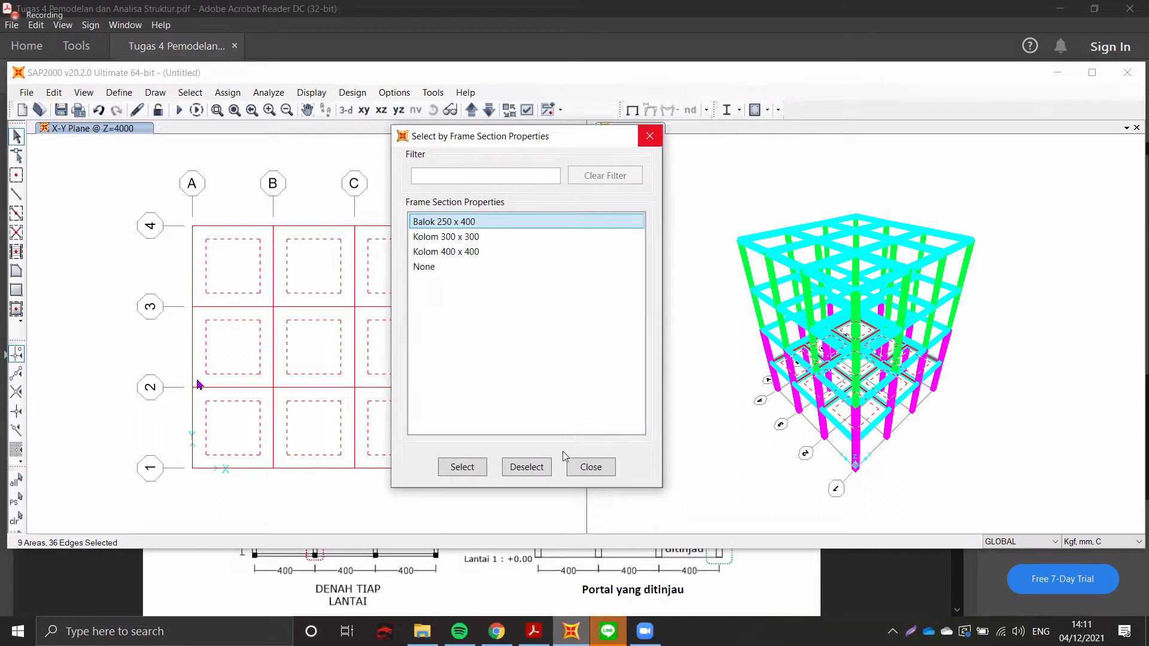
click(650, 136)
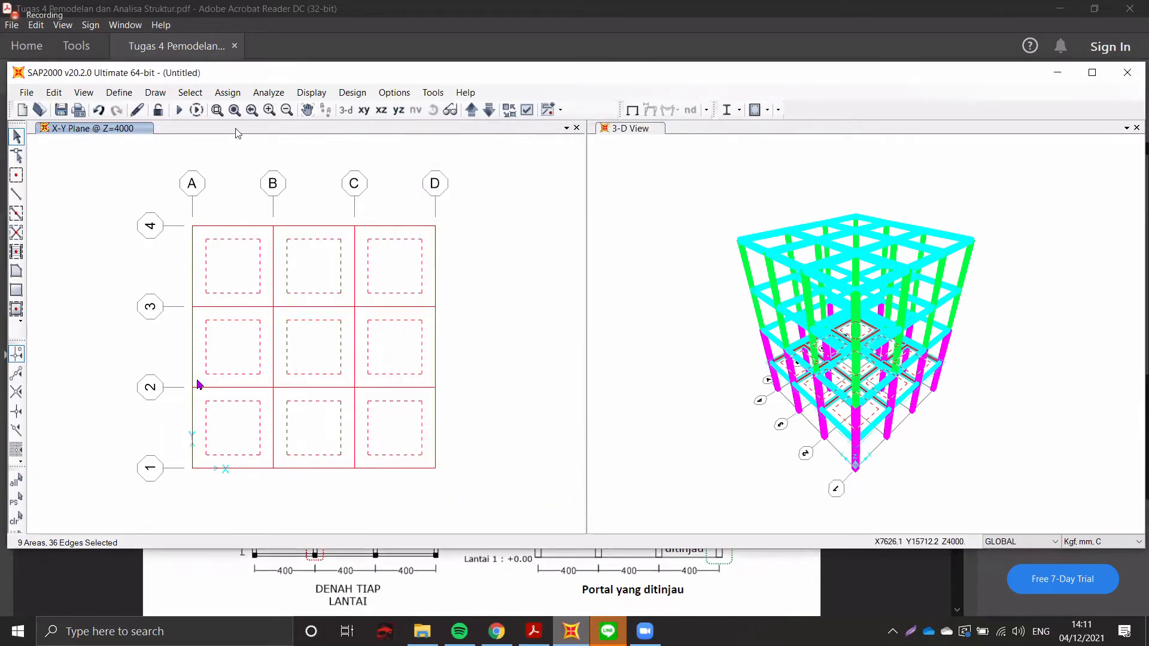
- Replicate the selected slab areas linearly with dx 0, dy 0, dz 4000 and number 3
click(122, 93)
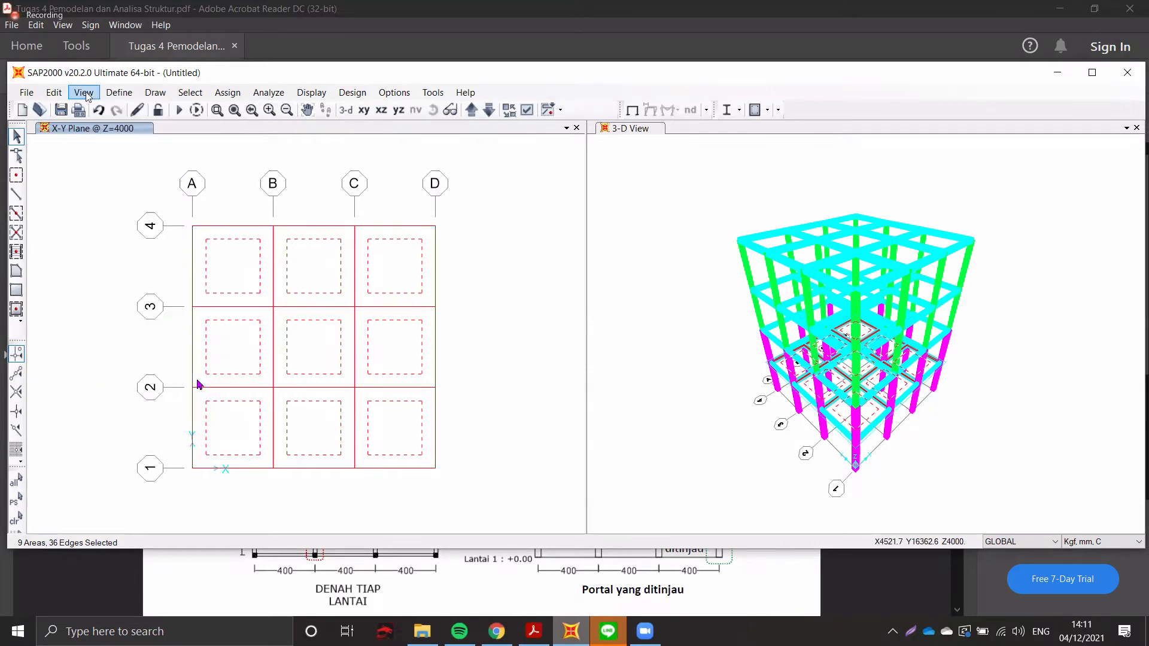
click(54, 92)
click(86, 276)
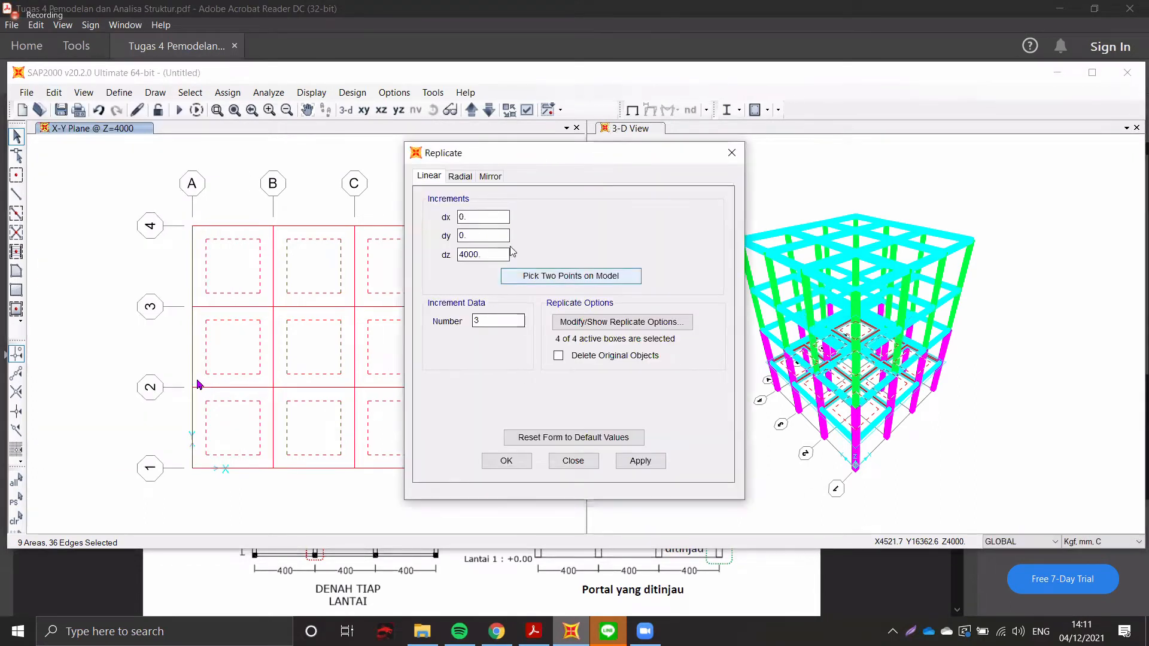
click(639, 461)
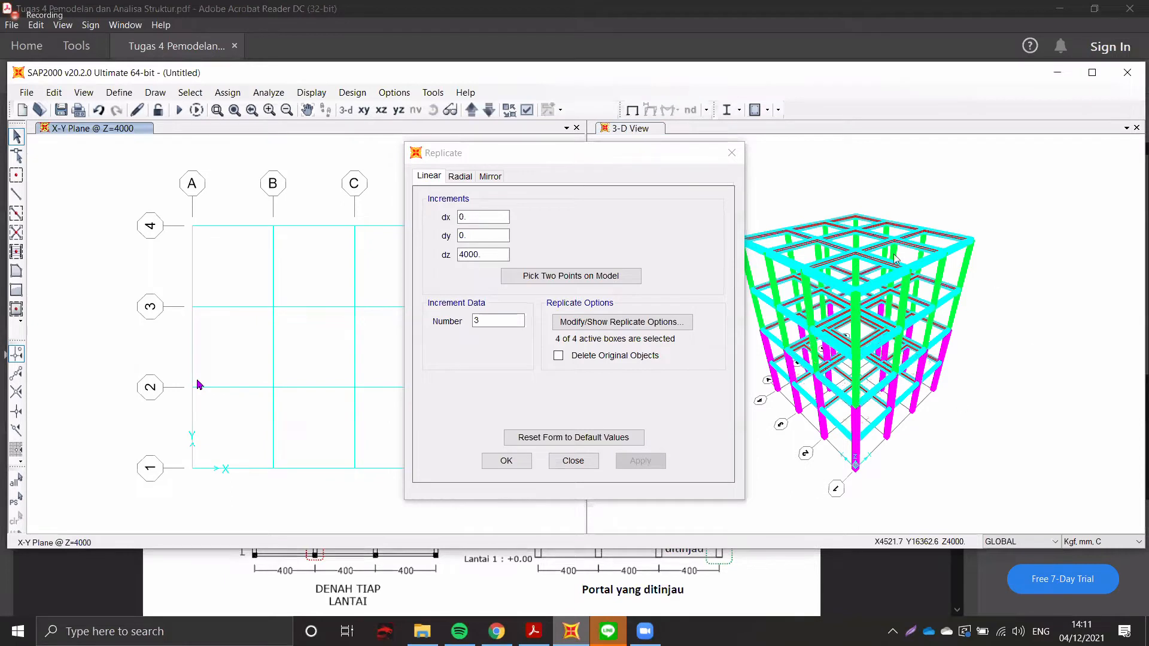
click(505, 462)
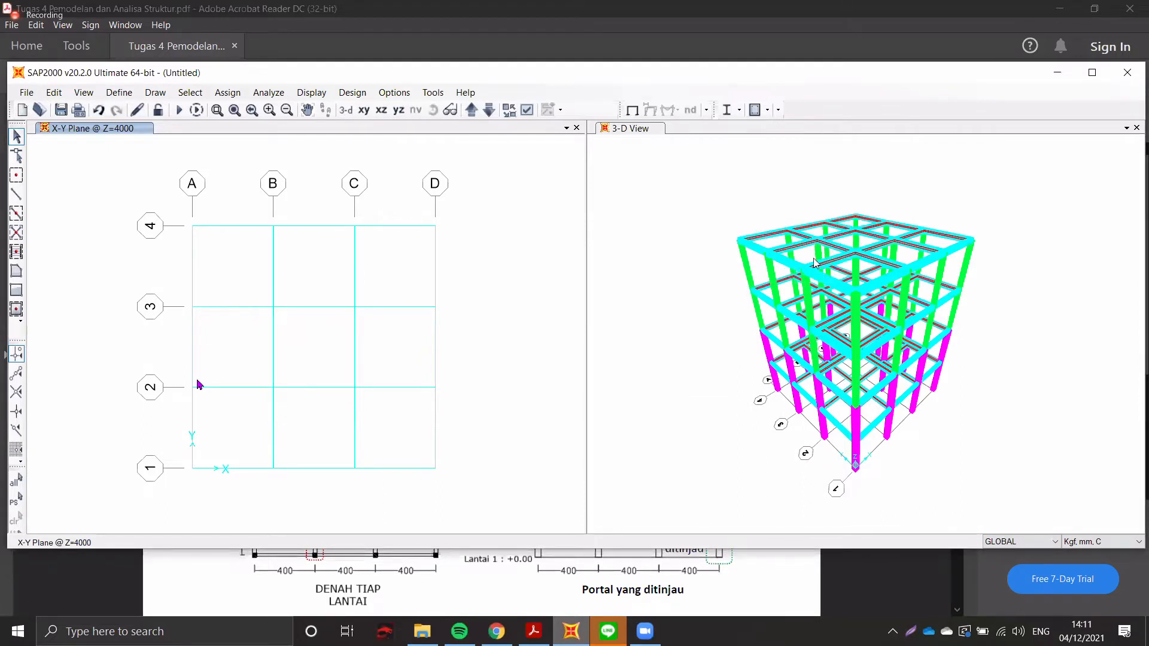
drag(767, 176, 758, 189)
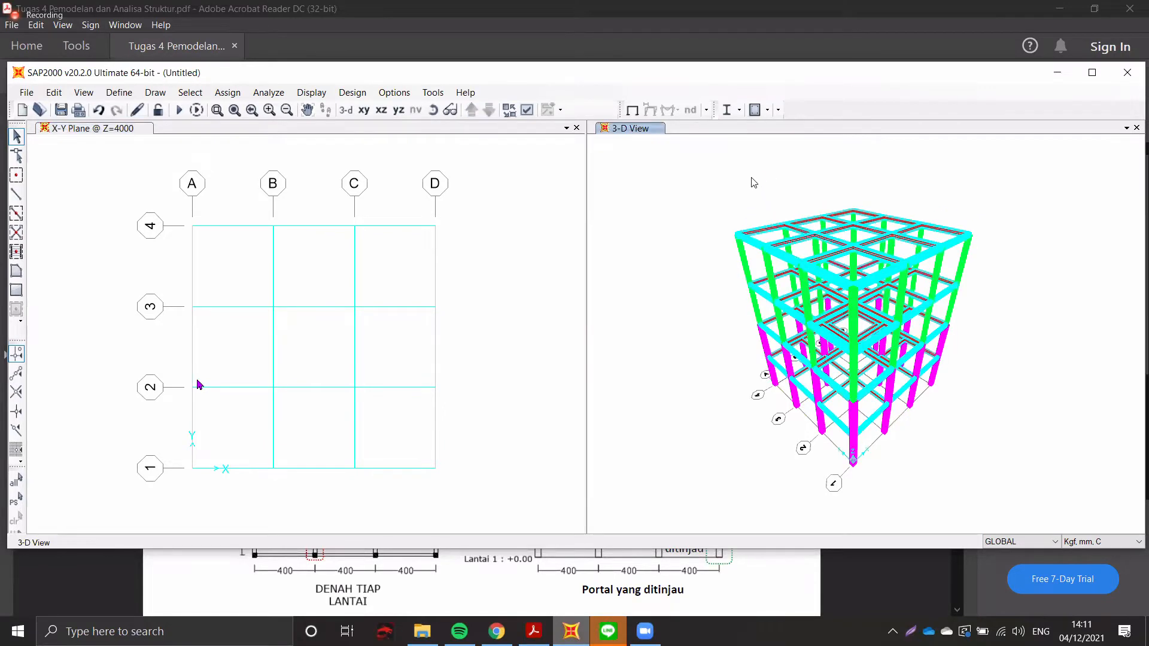
mouse_move(495, 236)
middle_down()
mouse_move(495, 249)
mouse_move(494, 240)
middle_up()
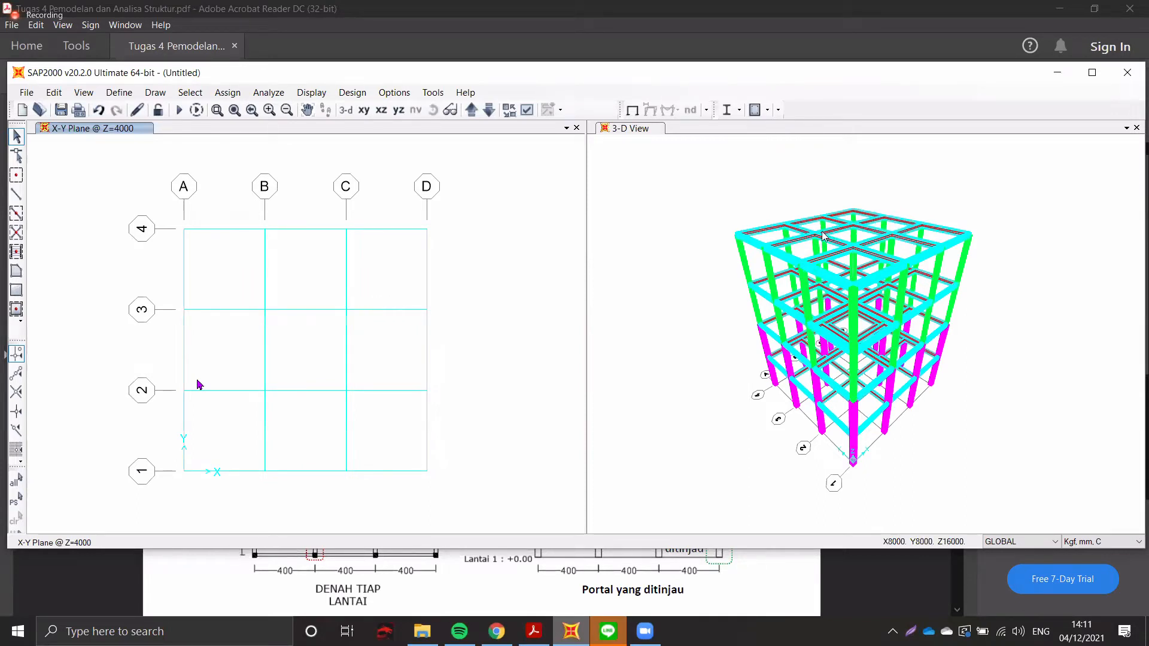
middle_drag(478, 241, 477, 239)
middle_drag(737, 210, 737, 211)
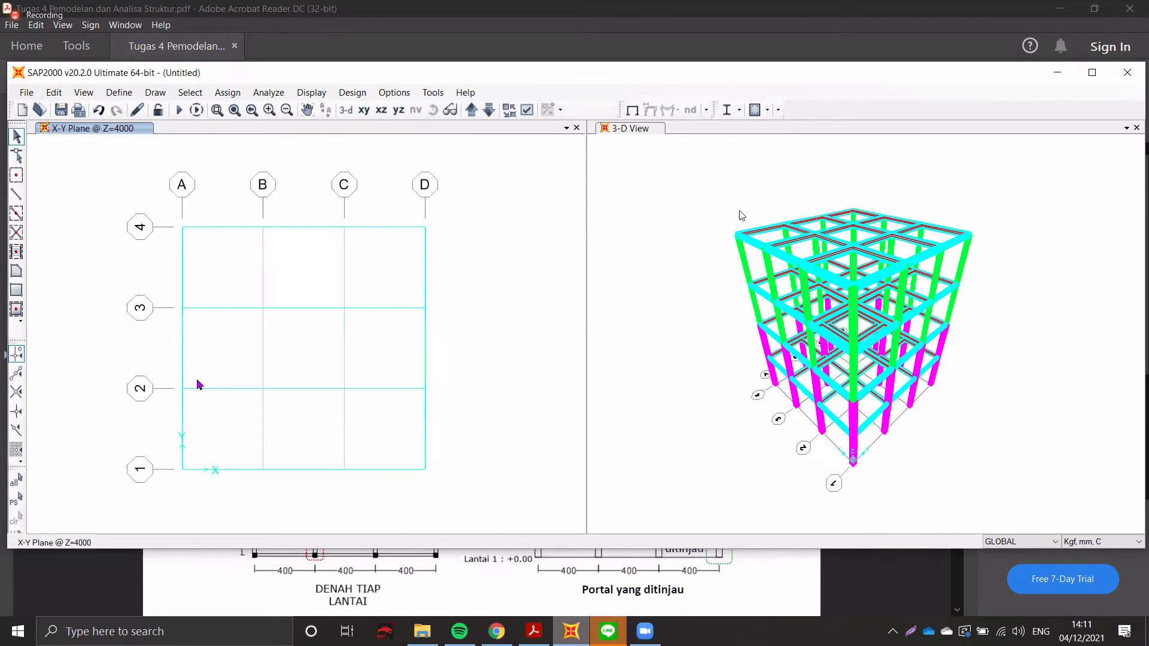
click(667, 229)
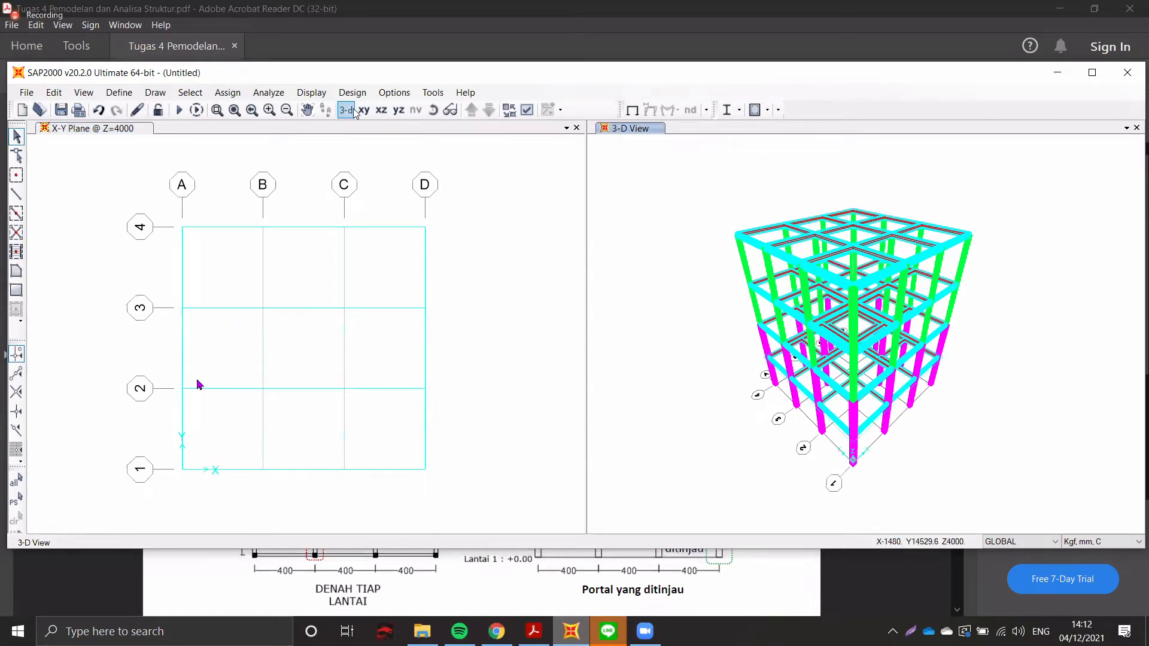
- Select all 16 base joints at the feet of the ground-storey columns in the 3-D view
click(433, 110)
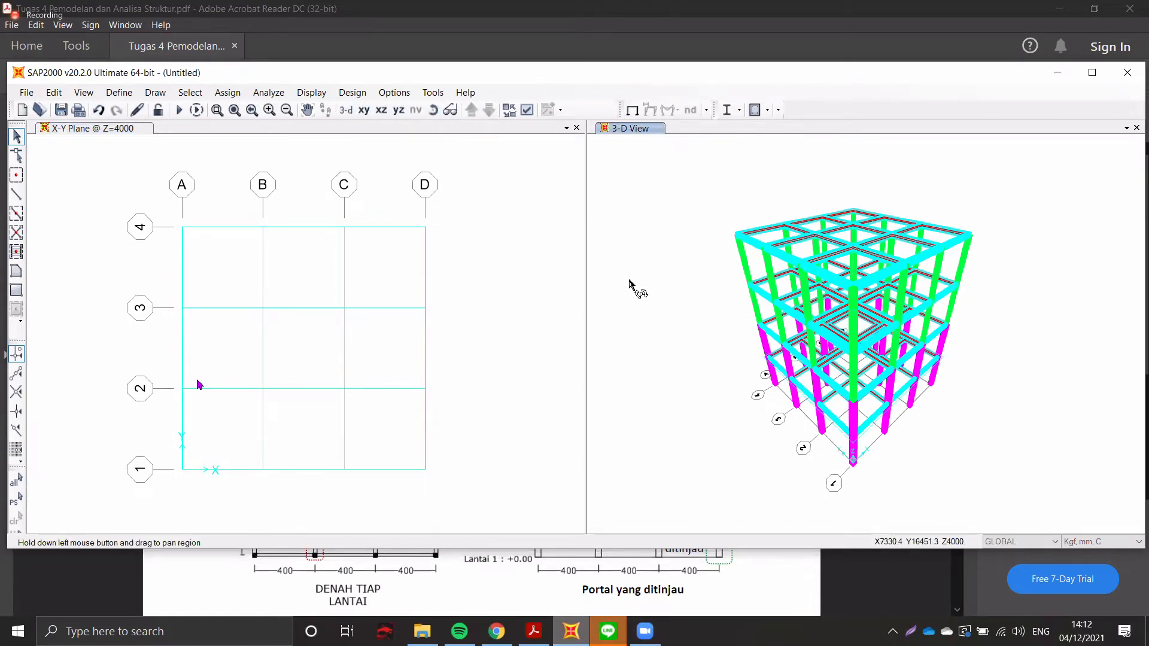
drag(672, 359, 838, 333)
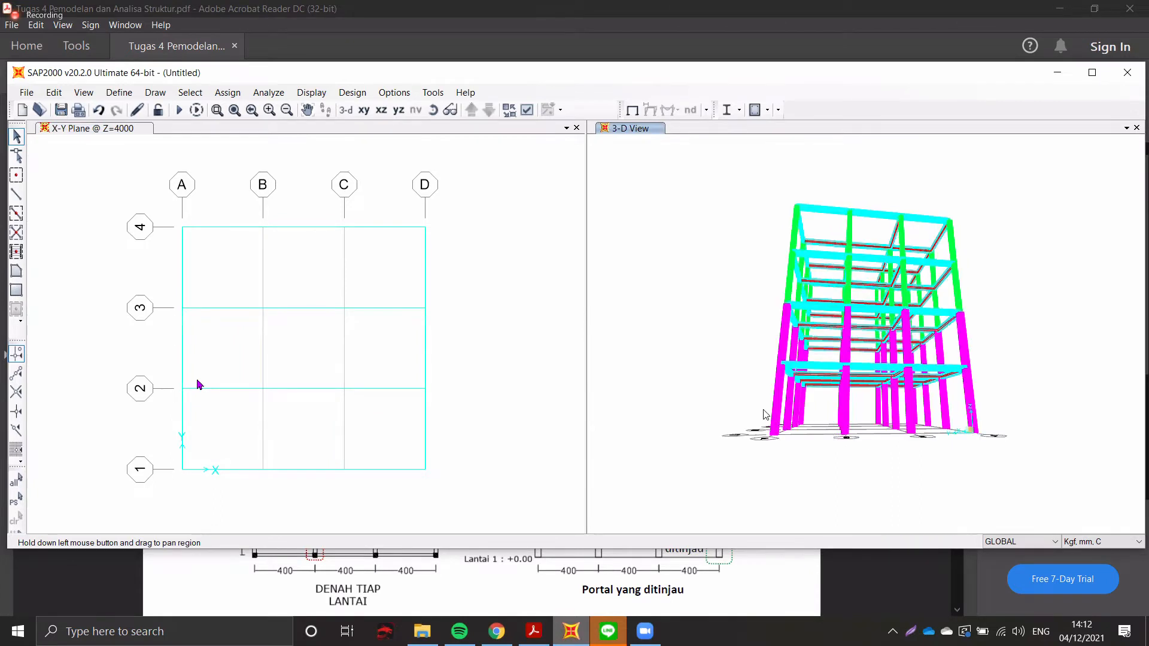
drag(721, 404, 1071, 474)
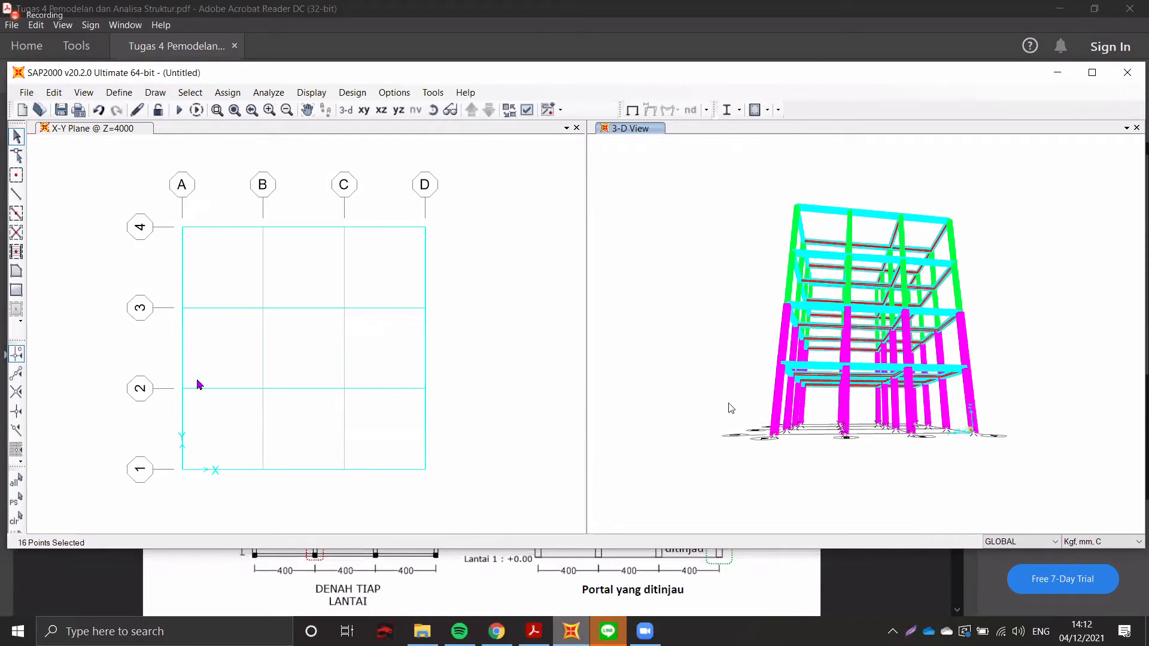
drag(728, 403, 1060, 497)
- Open the joint restraint assignment for the selected column base joints
click(436, 108)
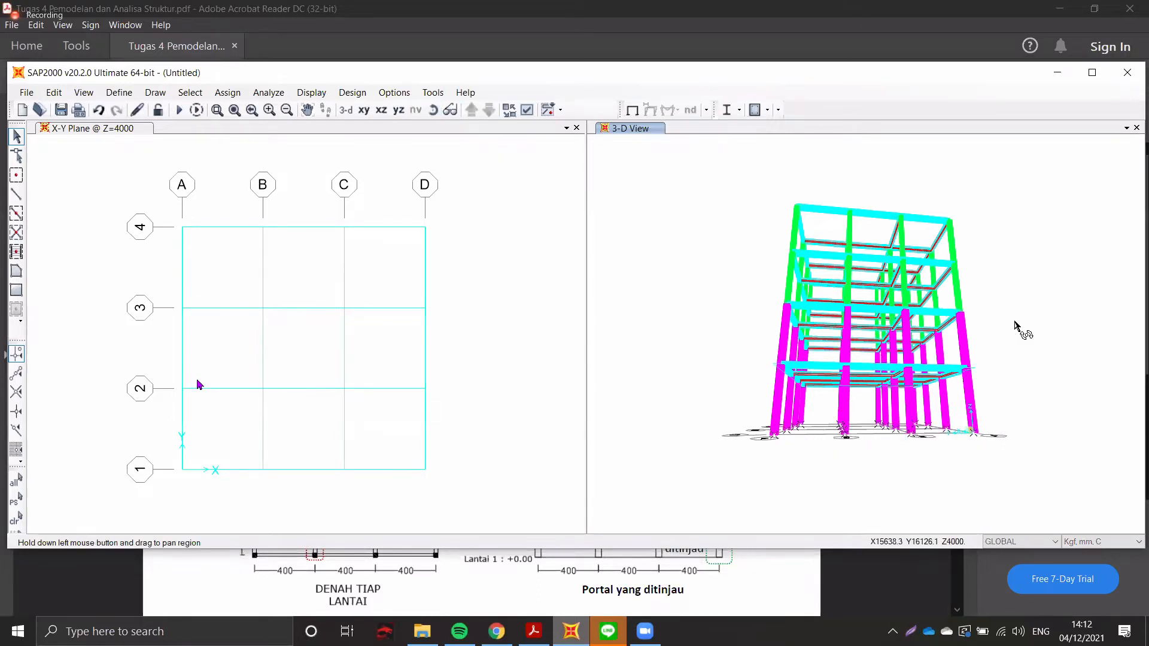
drag(1023, 326, 663, 387)
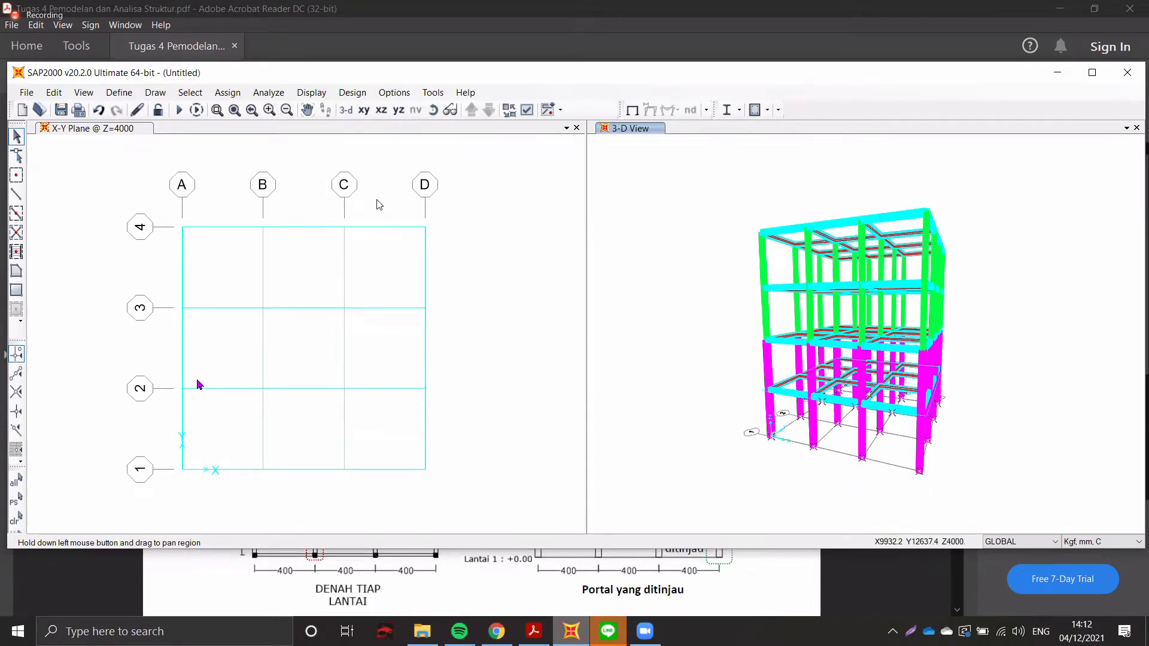
click(222, 94)
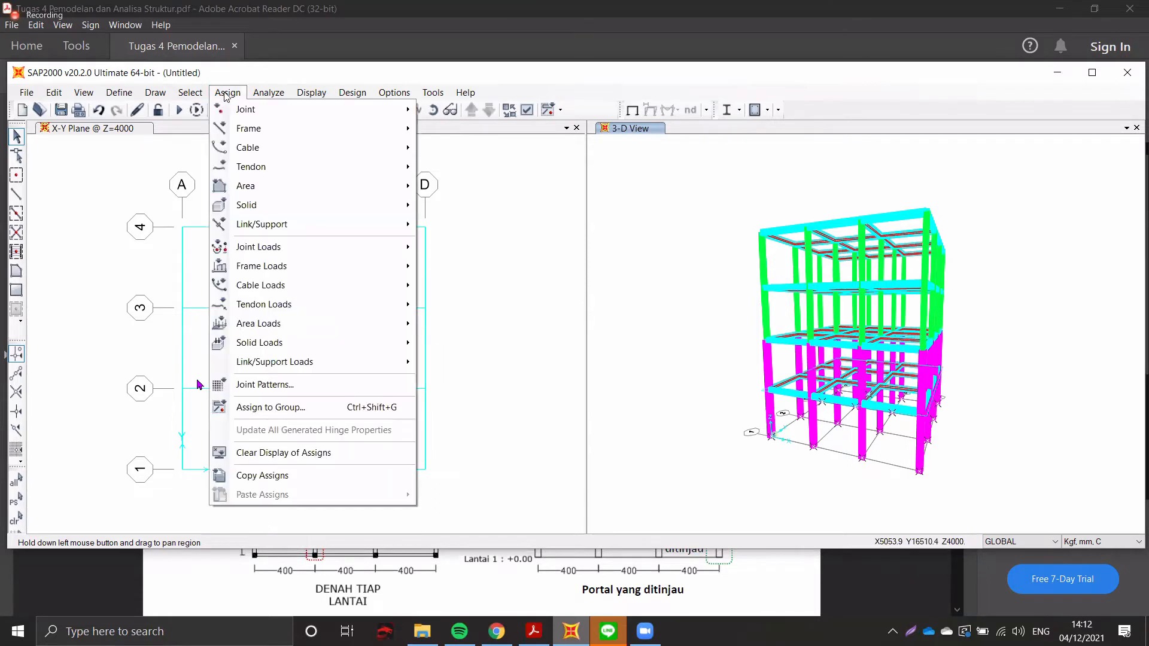
mouse_move(247, 112)
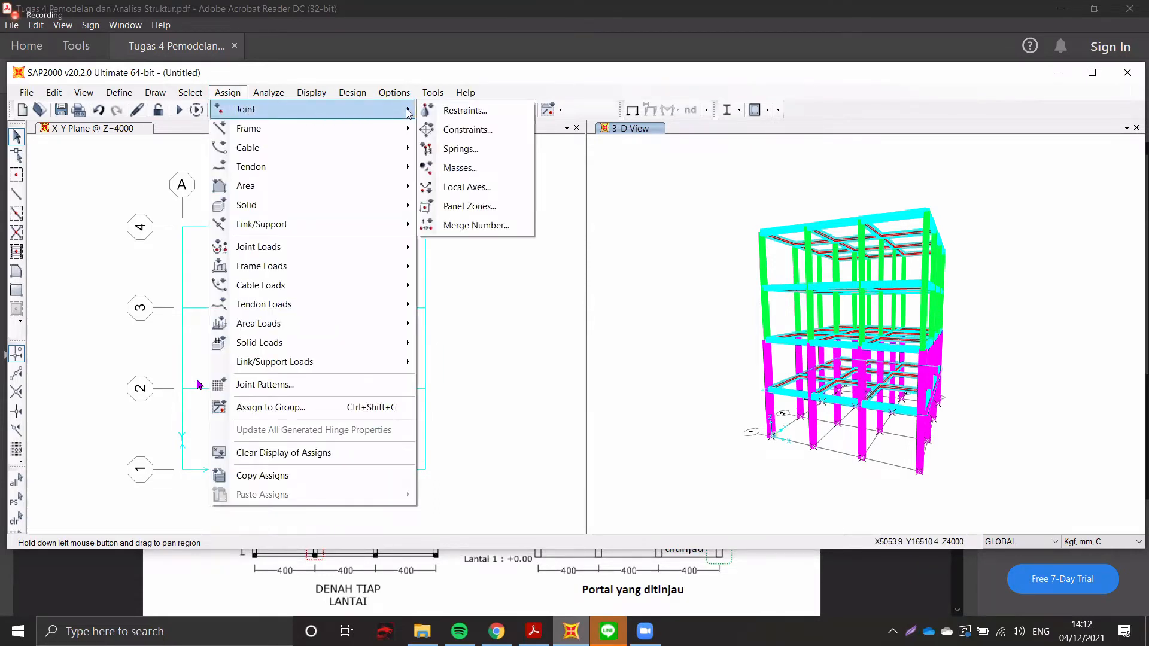
click(455, 112)
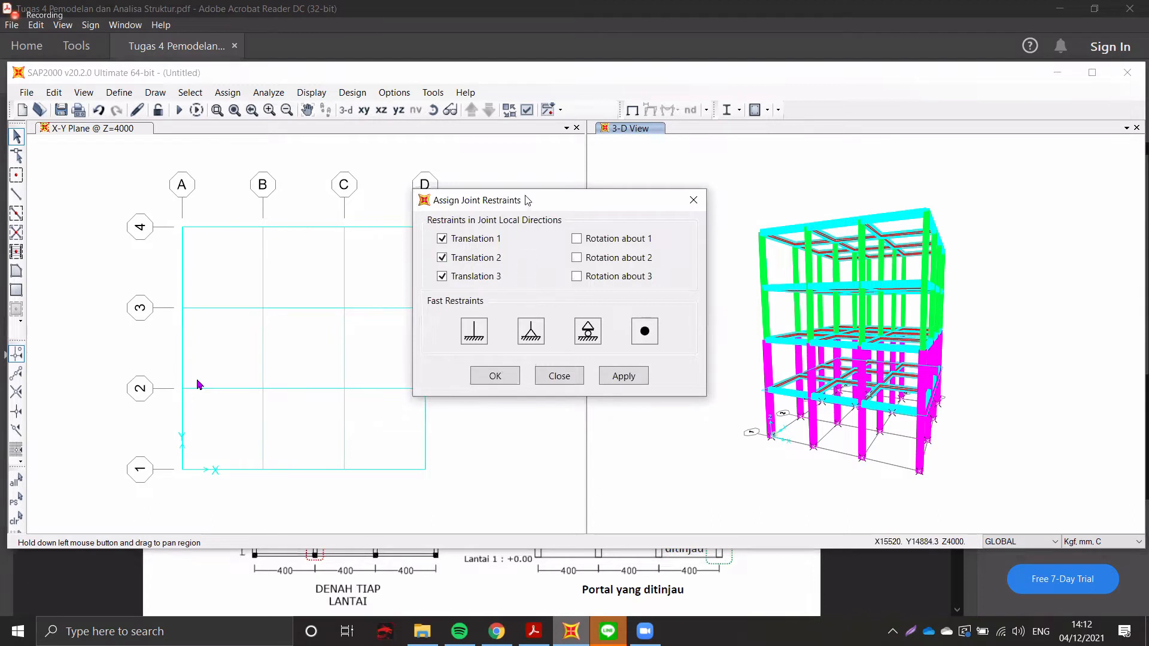
- Assign fixed restraints to the selected base joints, restraining all three translations and all three rotations
click(473, 330)
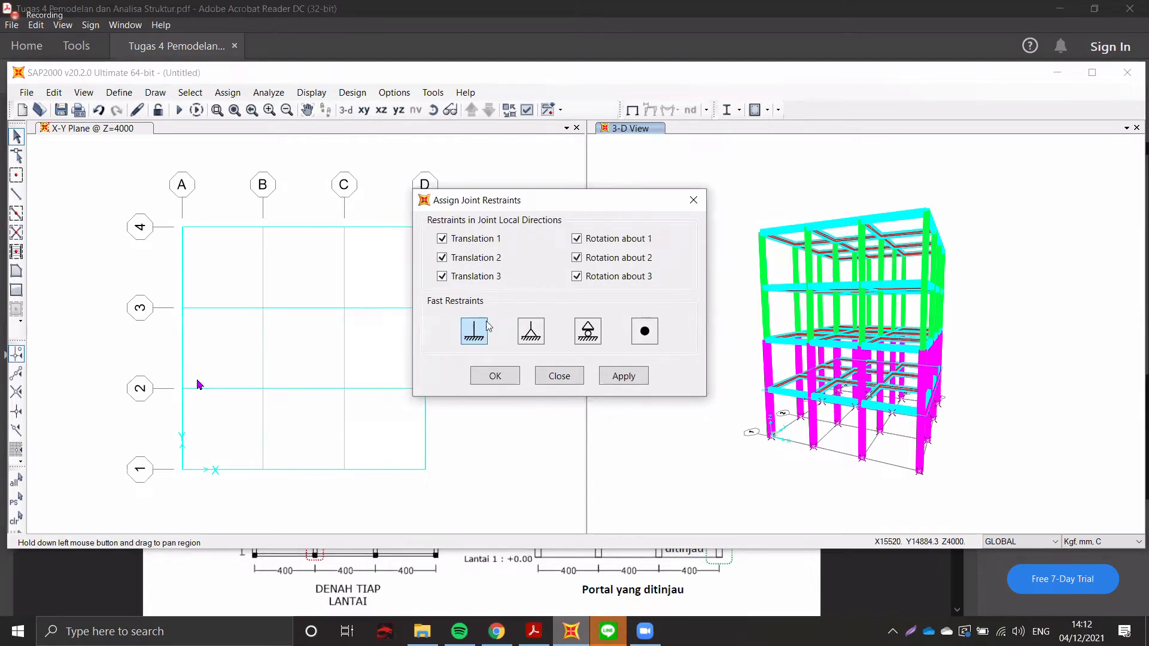
click(624, 376)
drag(596, 208, 561, 203)
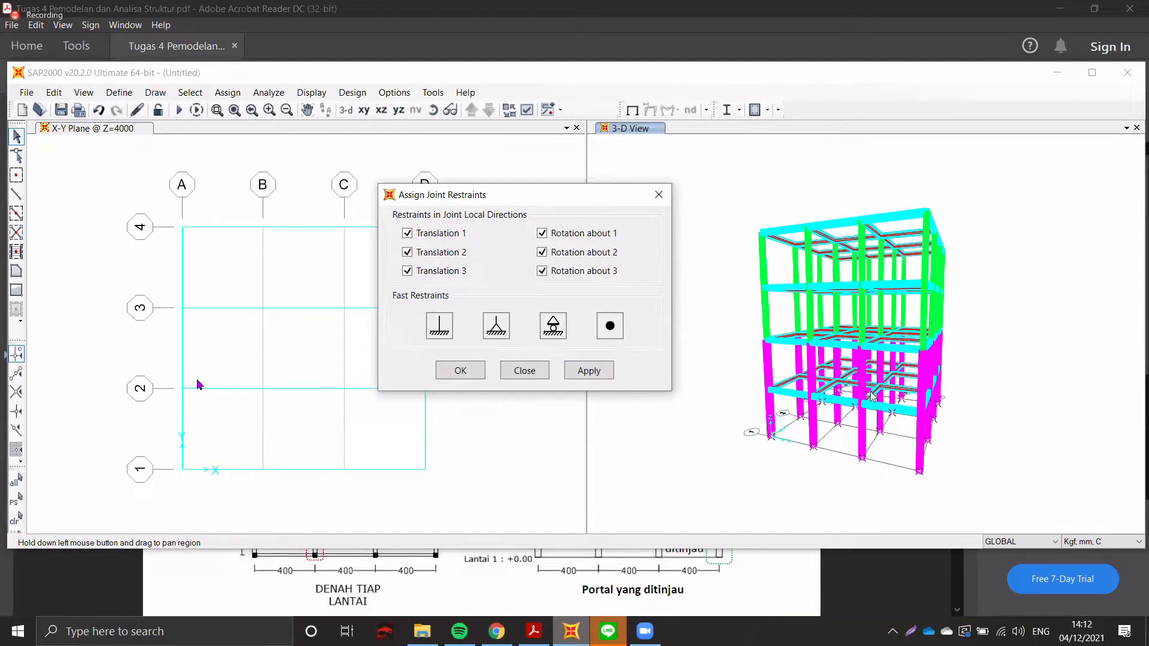
click(586, 372)
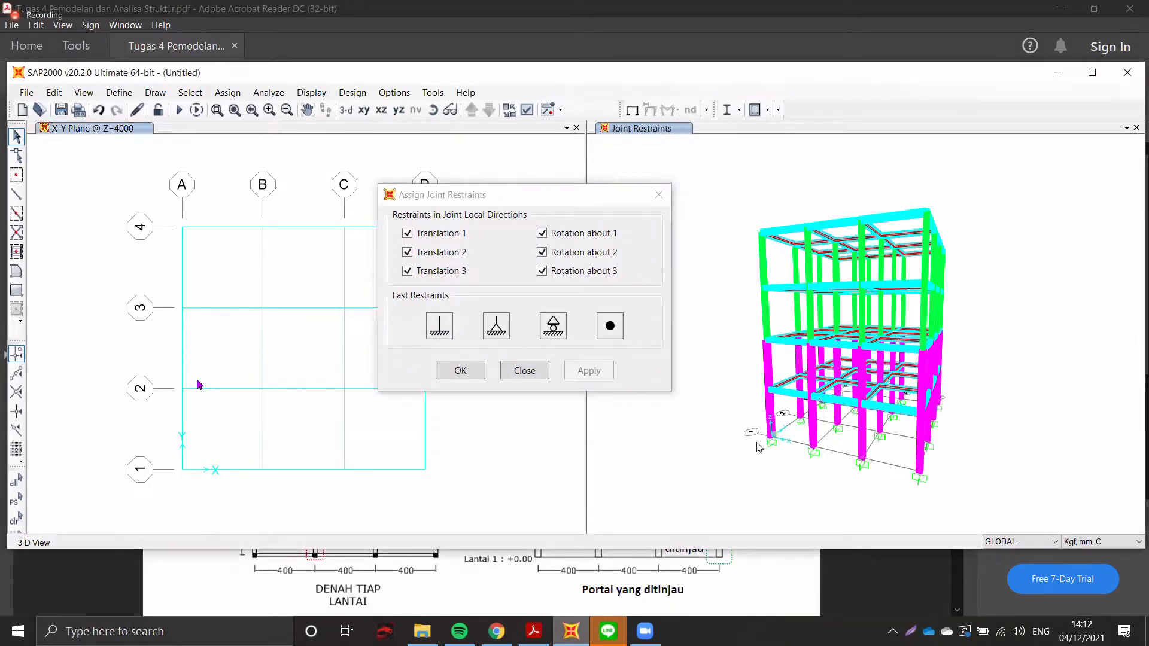
click(923, 483)
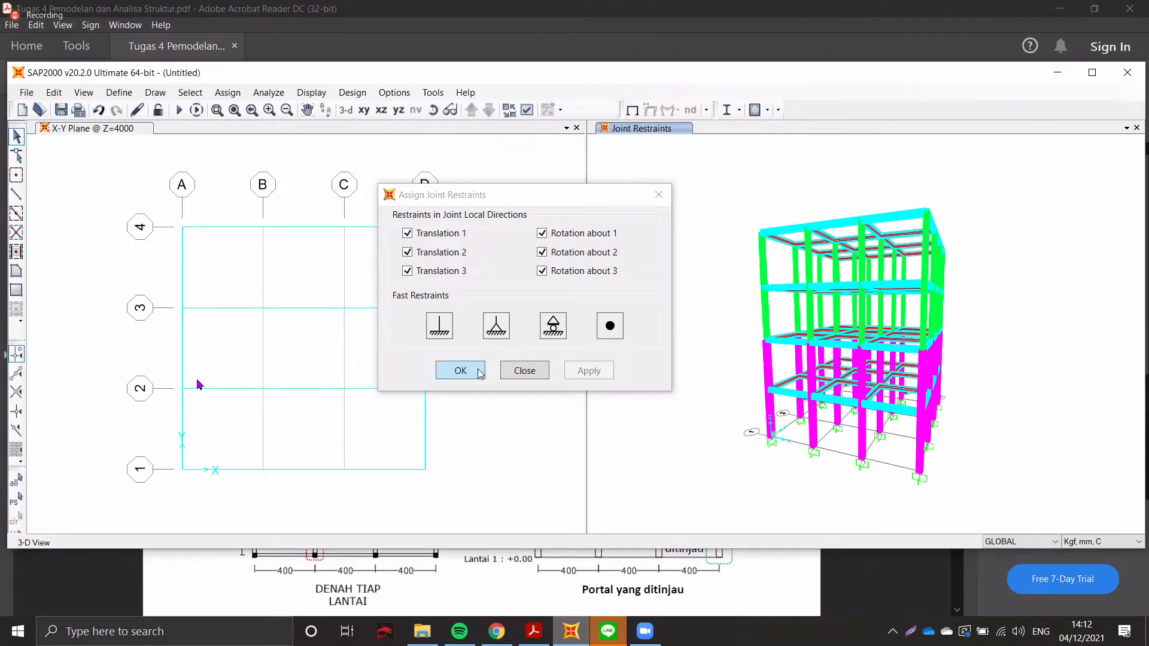
click(460, 370)
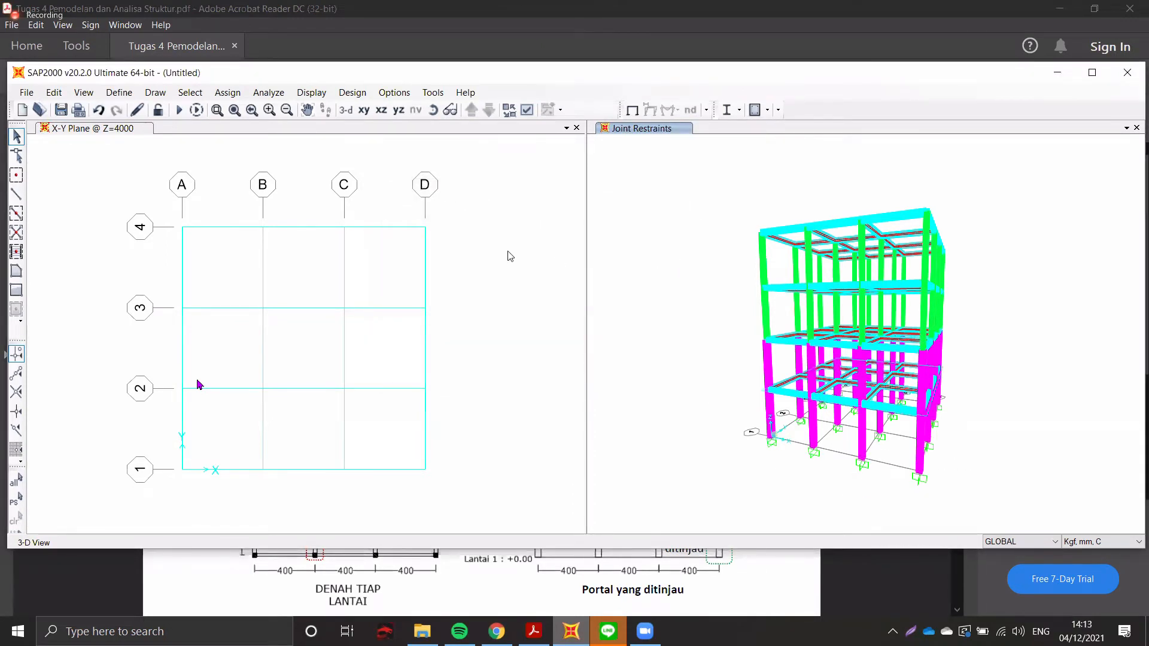
click(351, 109)
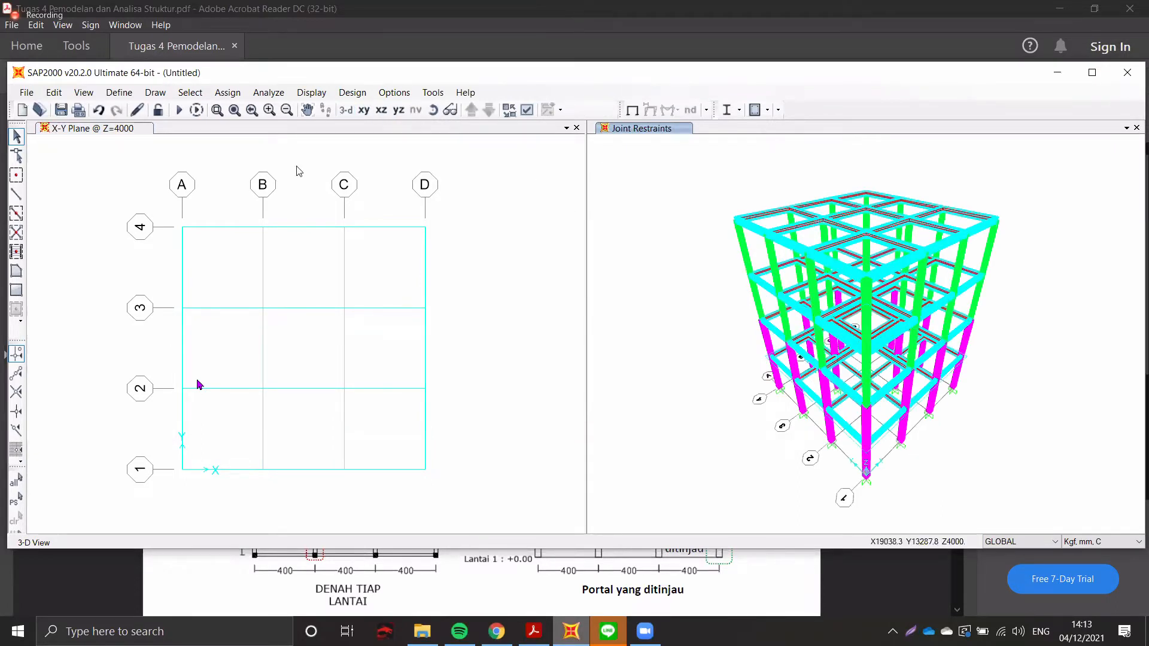
click(202, 154)
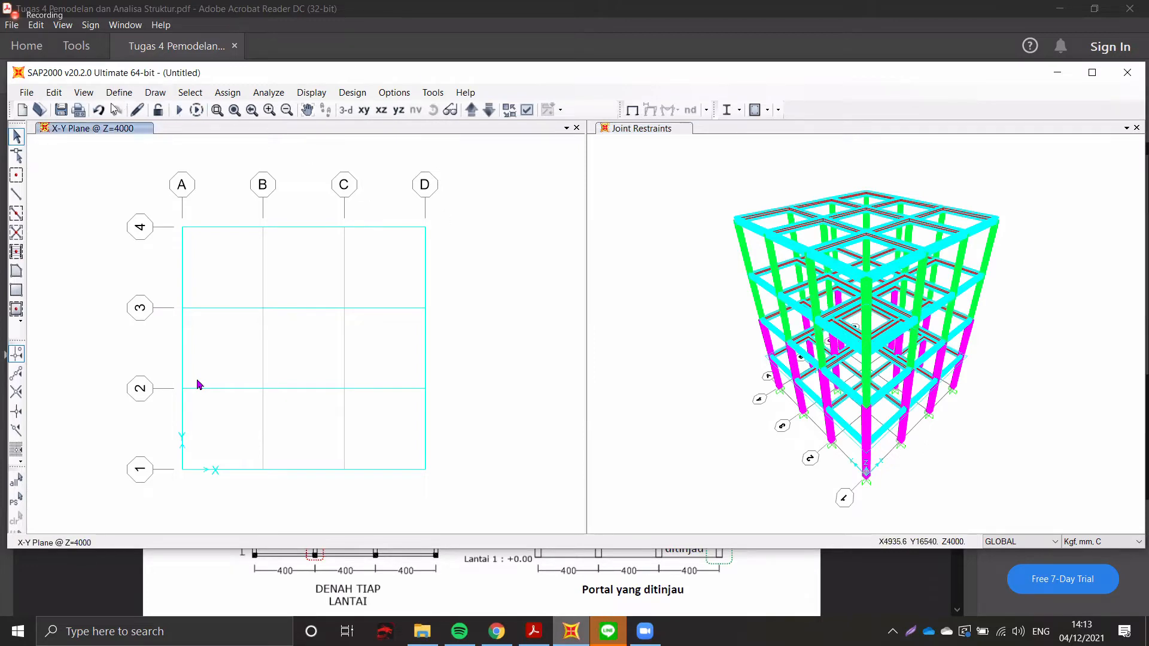
- Switch to the assignment PDF in Acrobat Reader, examine the additional dead load and the floor and roof live loads, and return to SAP2000
click(341, 59)
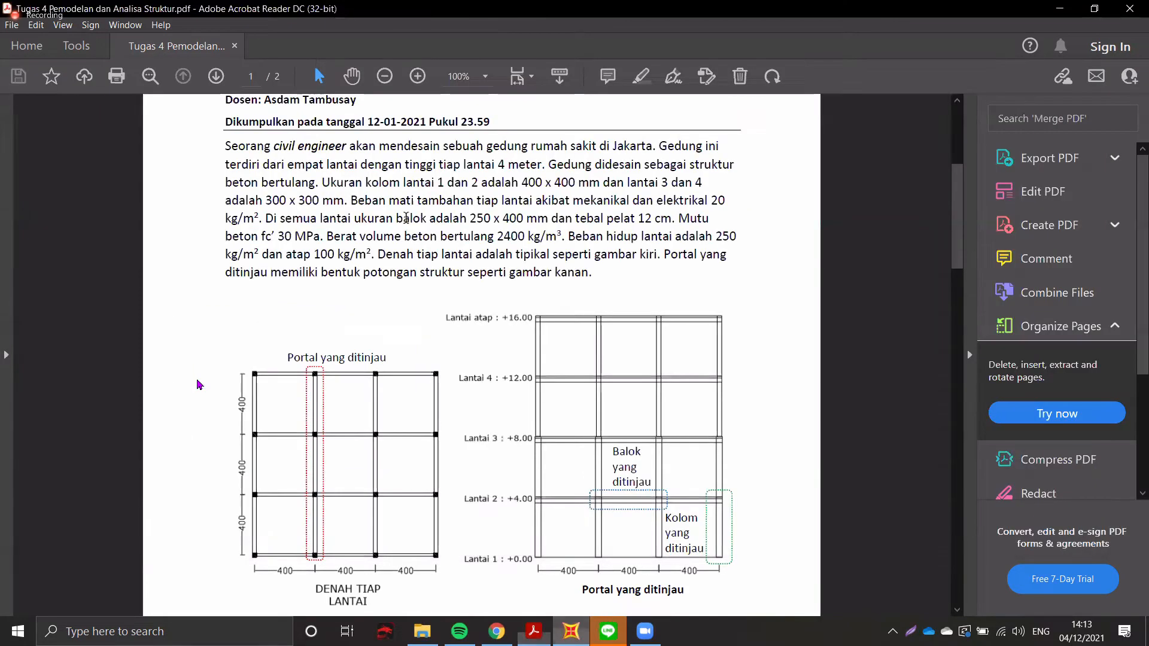
scroll(403, 226, up, 1)
scroll(493, 204, down, 2)
scroll(697, 201, up, 1)
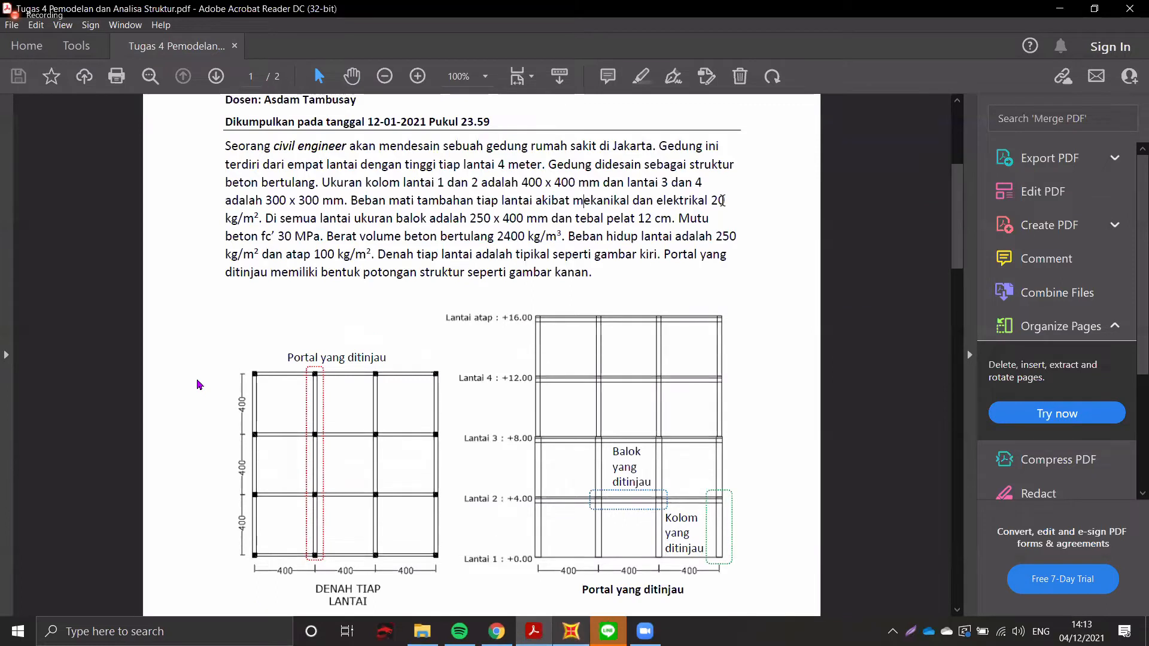
drag(716, 201, 731, 201)
drag(225, 219, 257, 222)
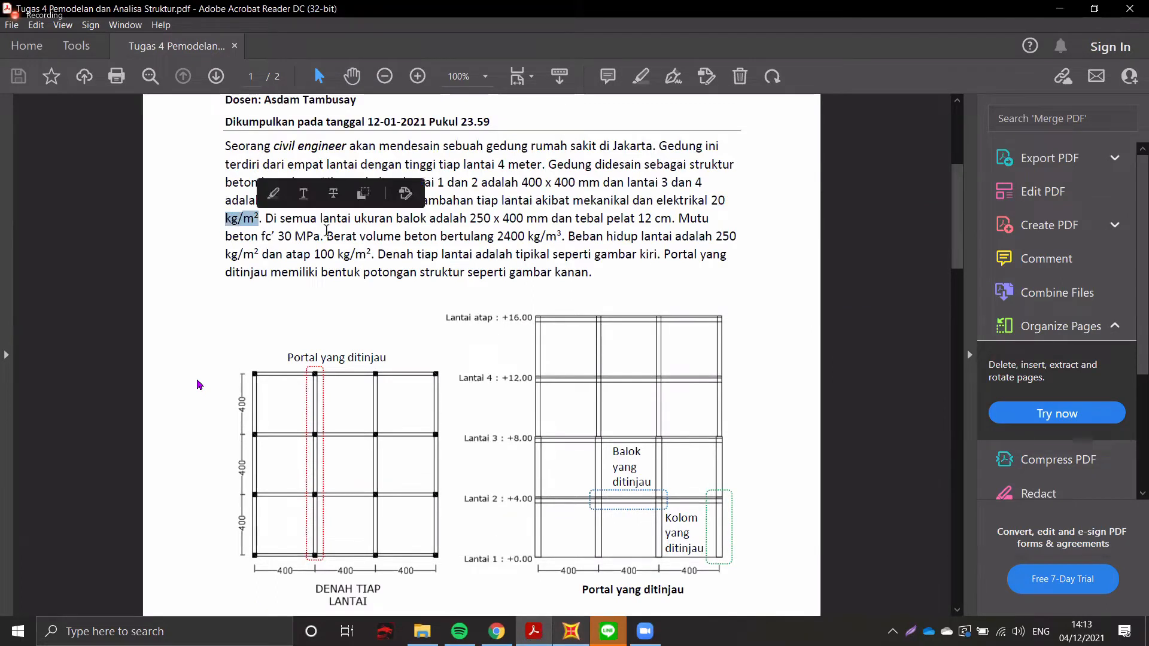
click(323, 225)
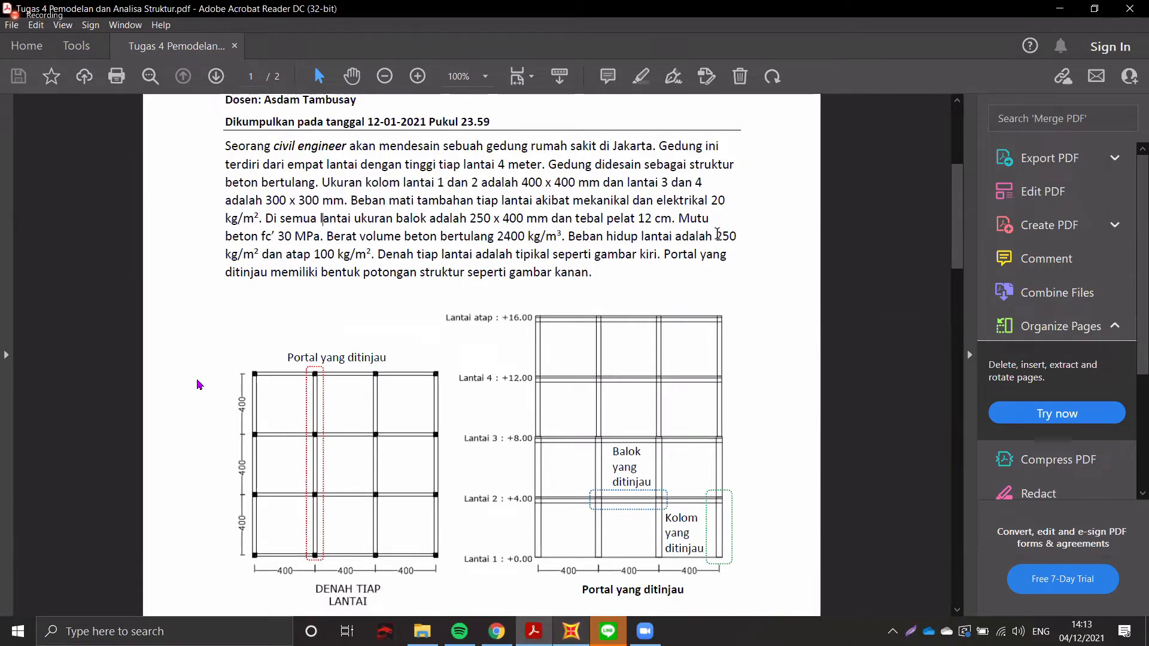
double_click(726, 235)
drag(314, 254, 350, 254)
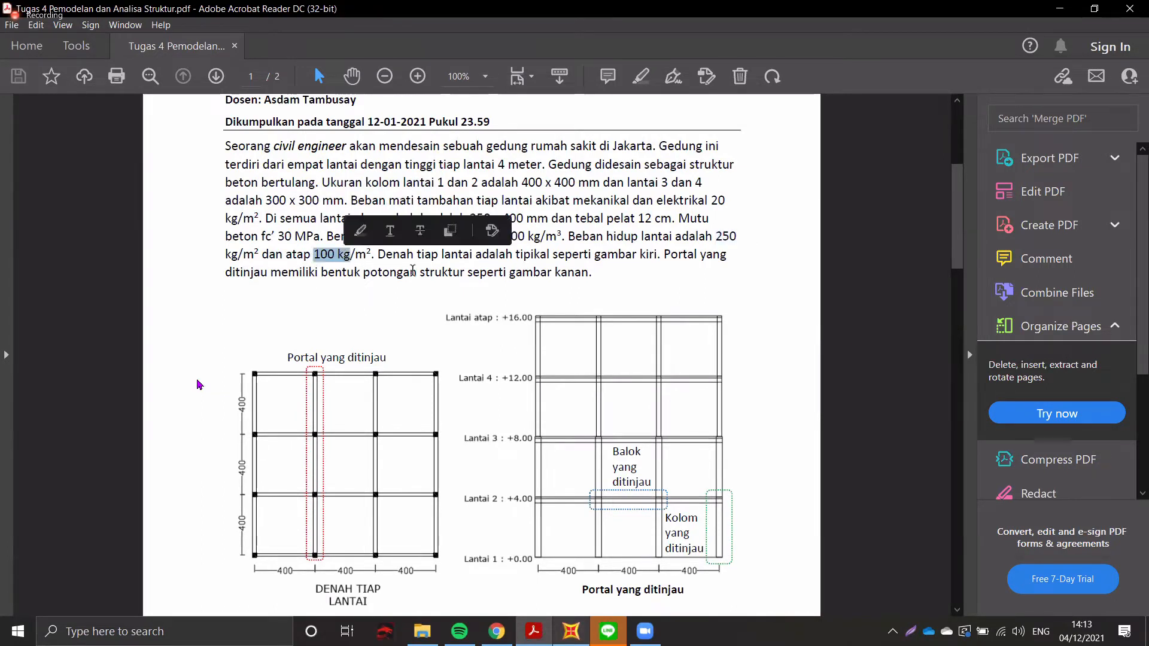
click(424, 271)
scroll(609, 207, down, 2)
scroll(608, 207, up, 2)
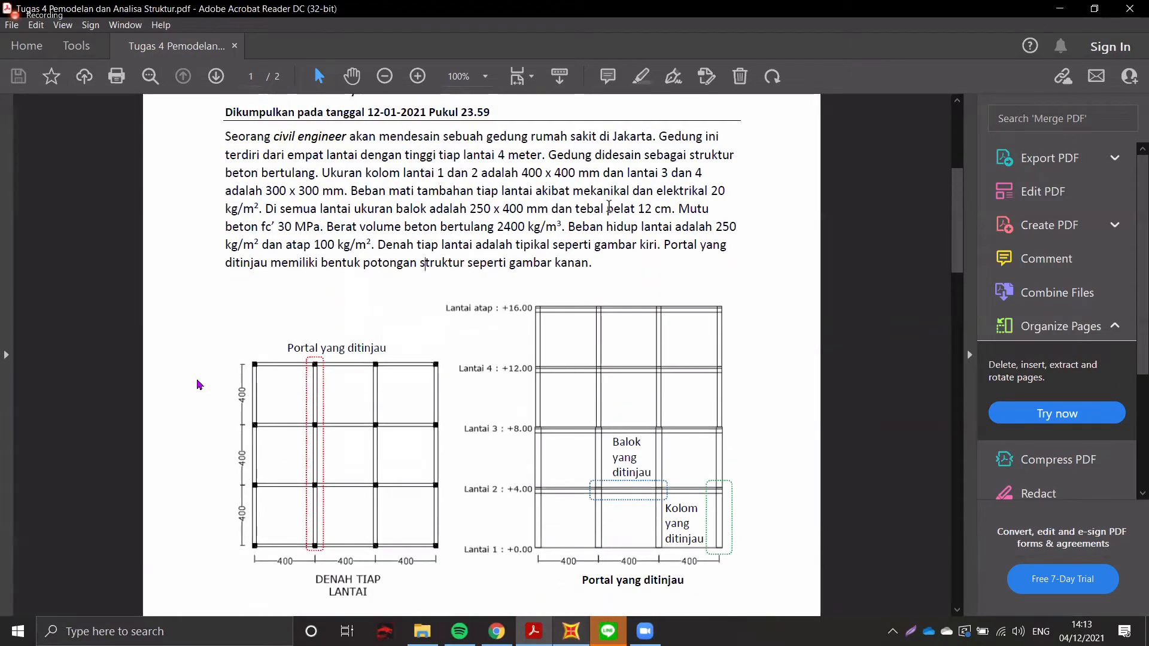
scroll(609, 207, up, 1)
scroll(608, 207, down, 1)
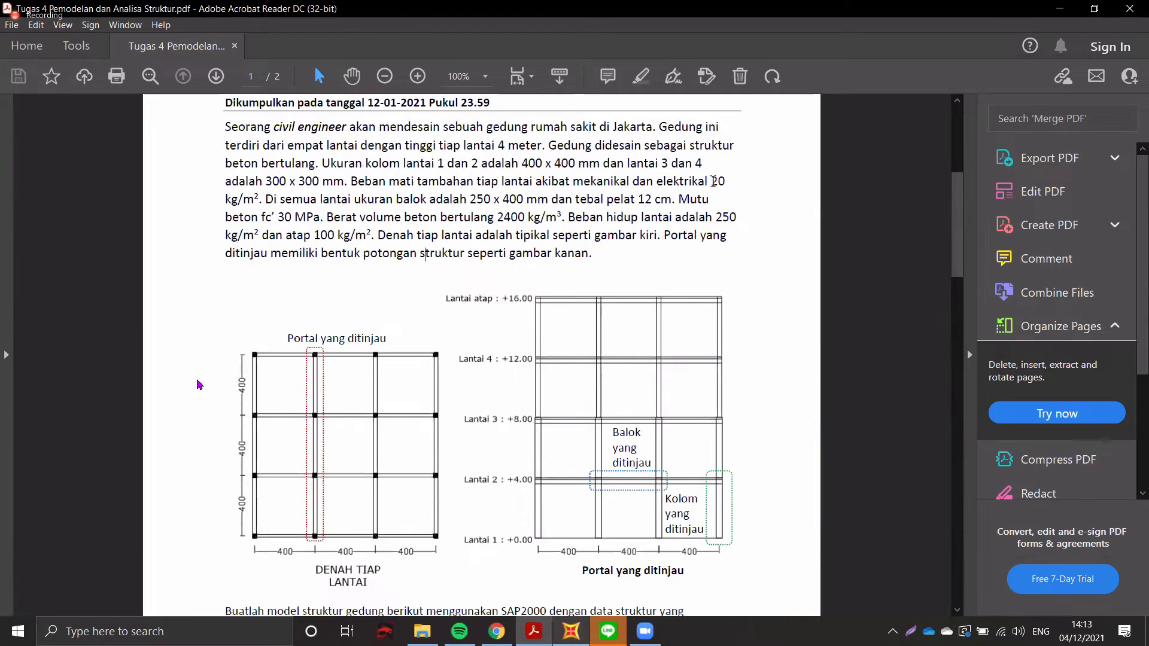
click(646, 634)
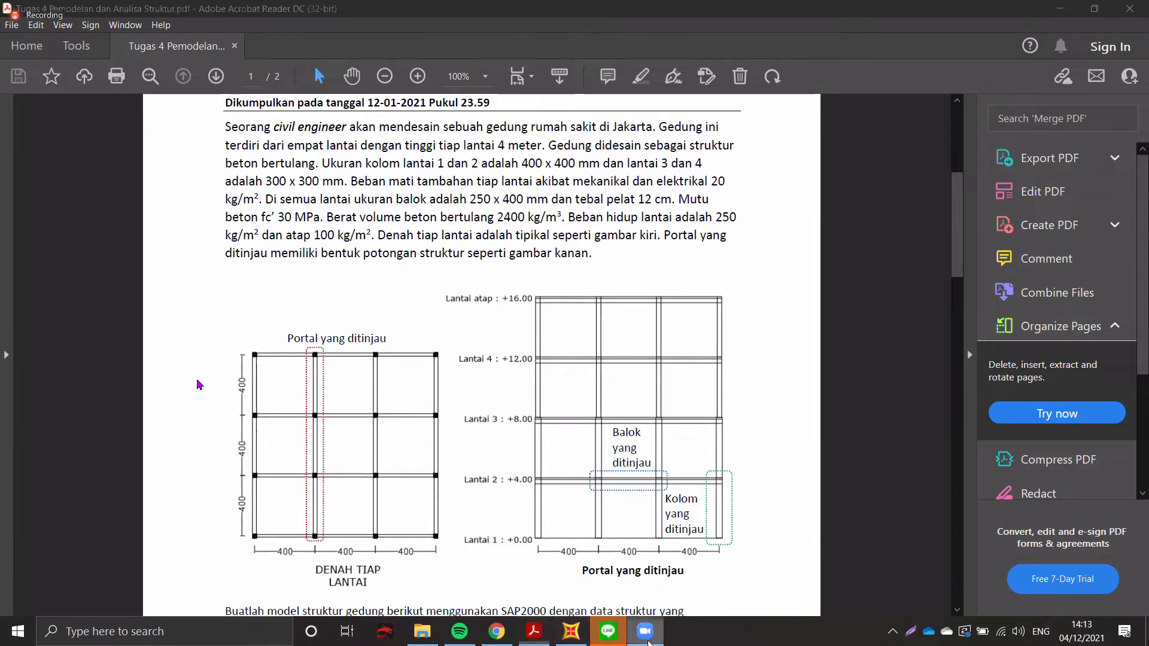
click(571, 631)
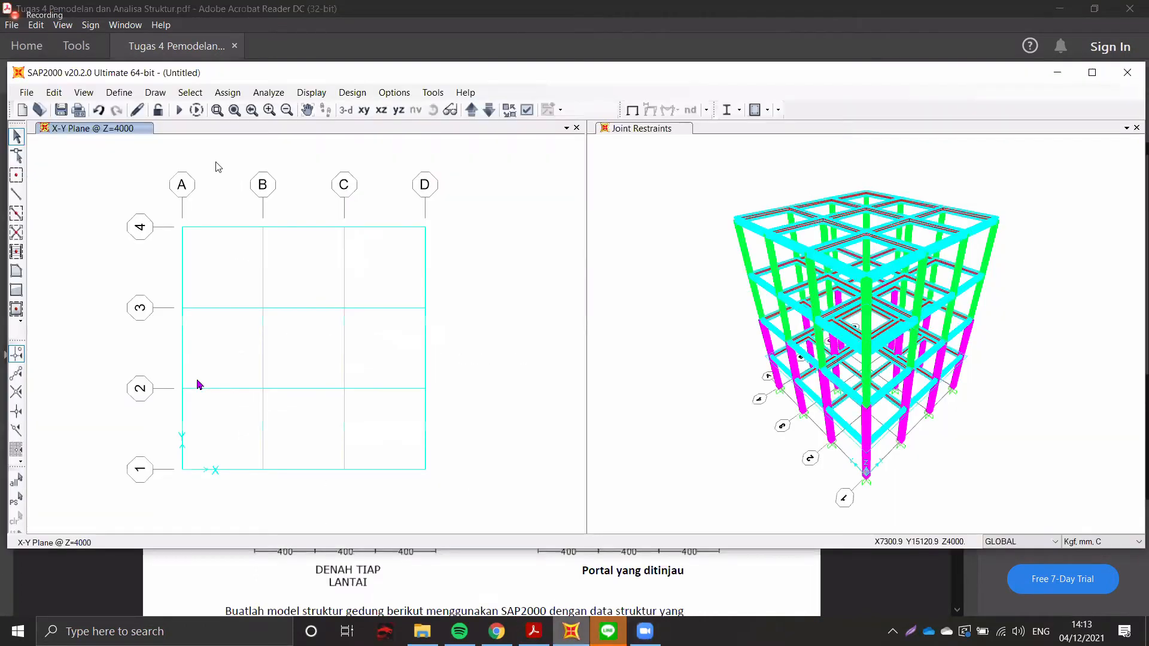
- Select six individual slab panels in the Z=4000 plan: the row between grids 3 and 4, the C-D middle panel and both lower corner panels
click(229, 268)
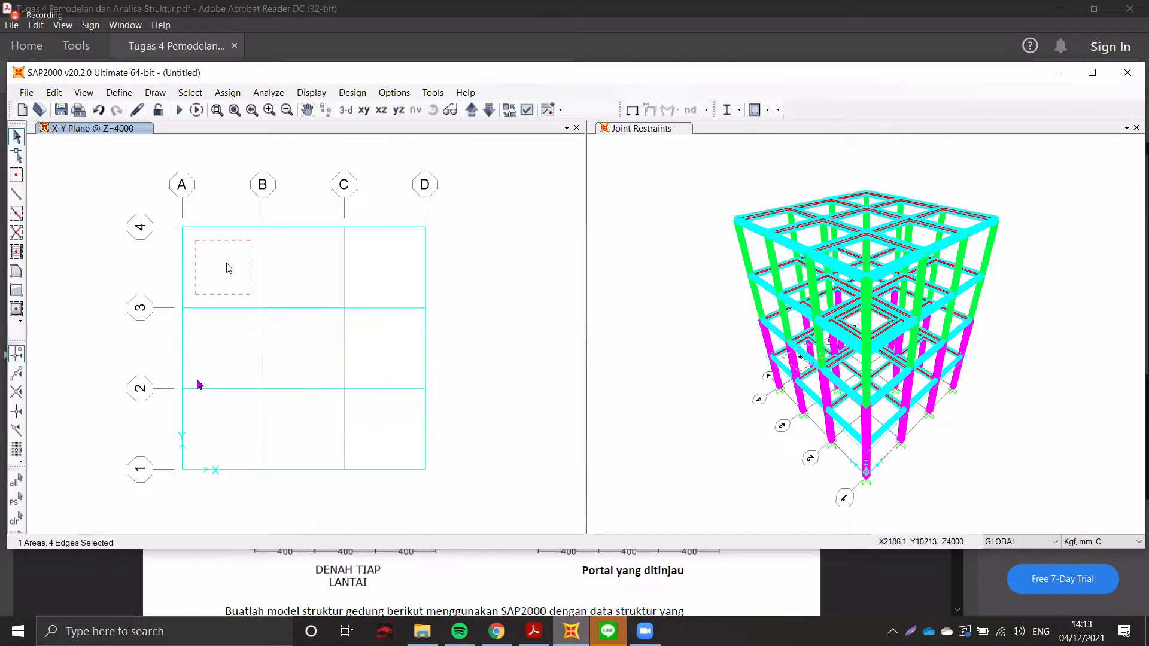
click(317, 269)
click(399, 261)
click(378, 352)
click(231, 429)
click(385, 429)
- Select all floor slabs in the model by their area section, Pelat Lantai
click(200, 96)
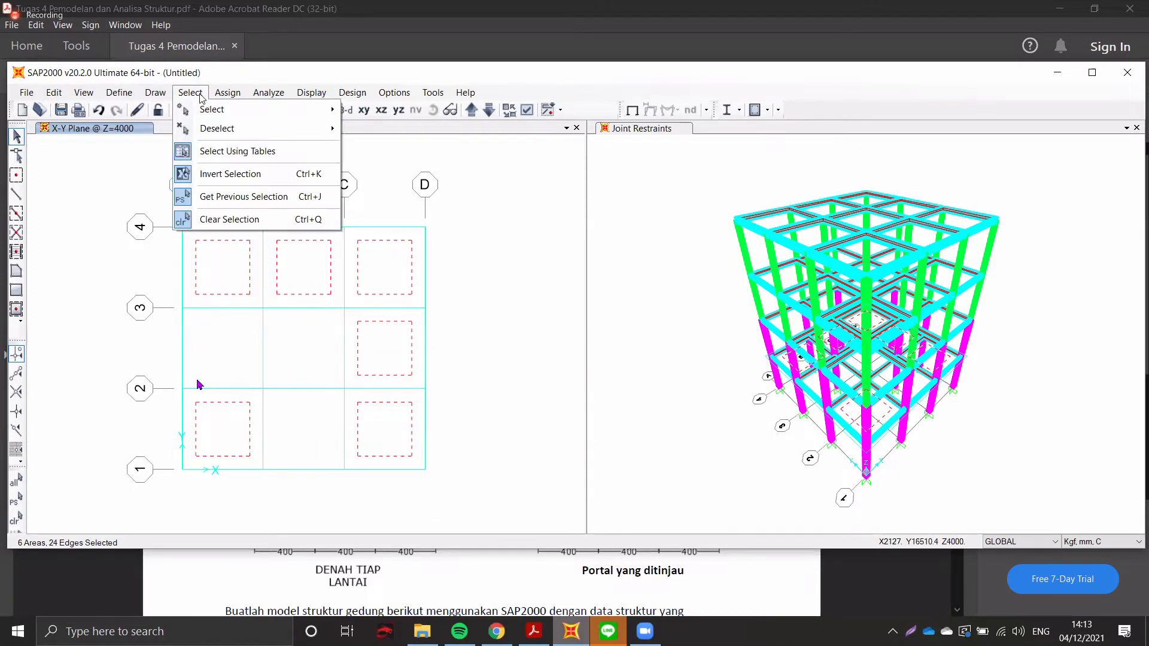
mouse_move(218, 111)
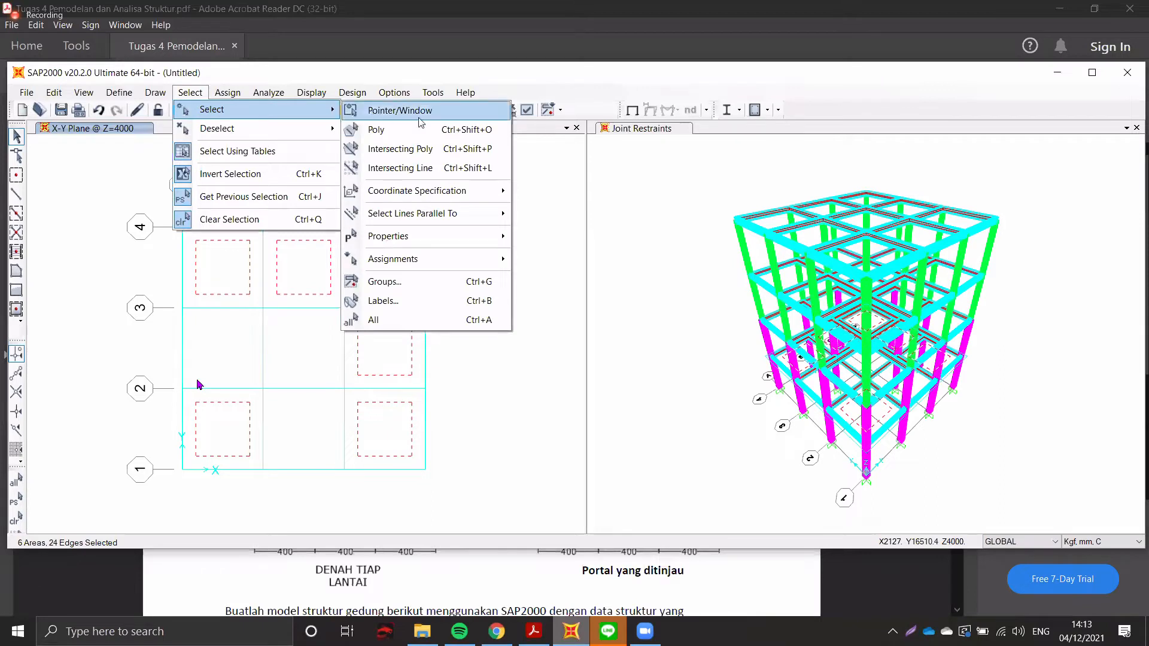
mouse_move(461, 238)
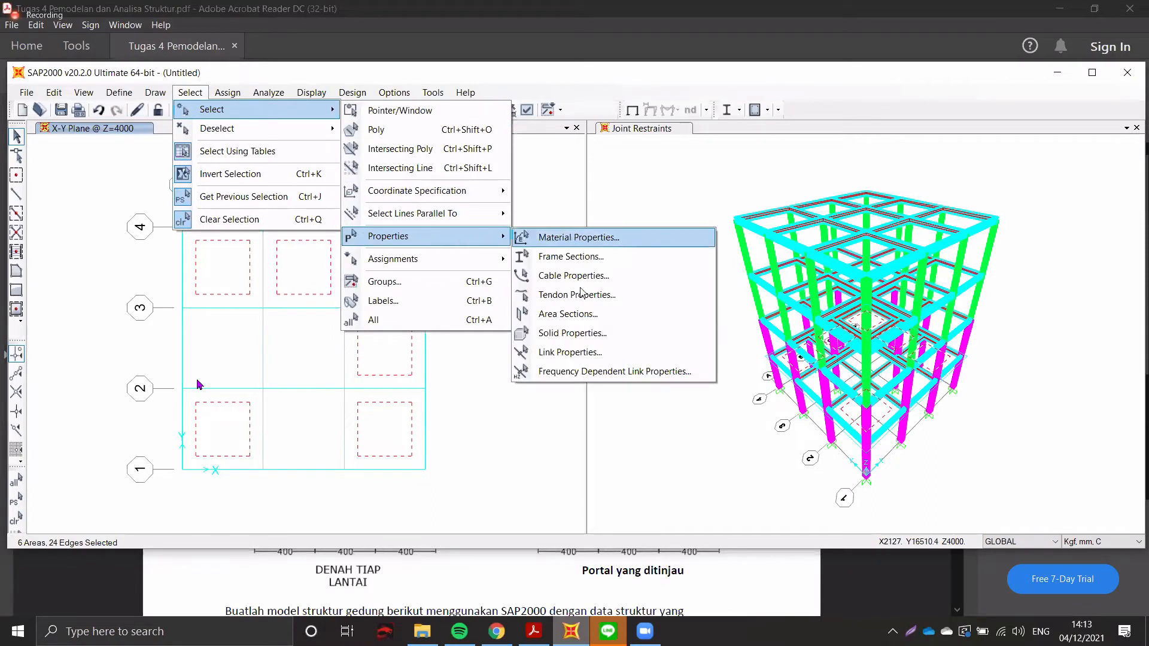
click(574, 314)
click(488, 237)
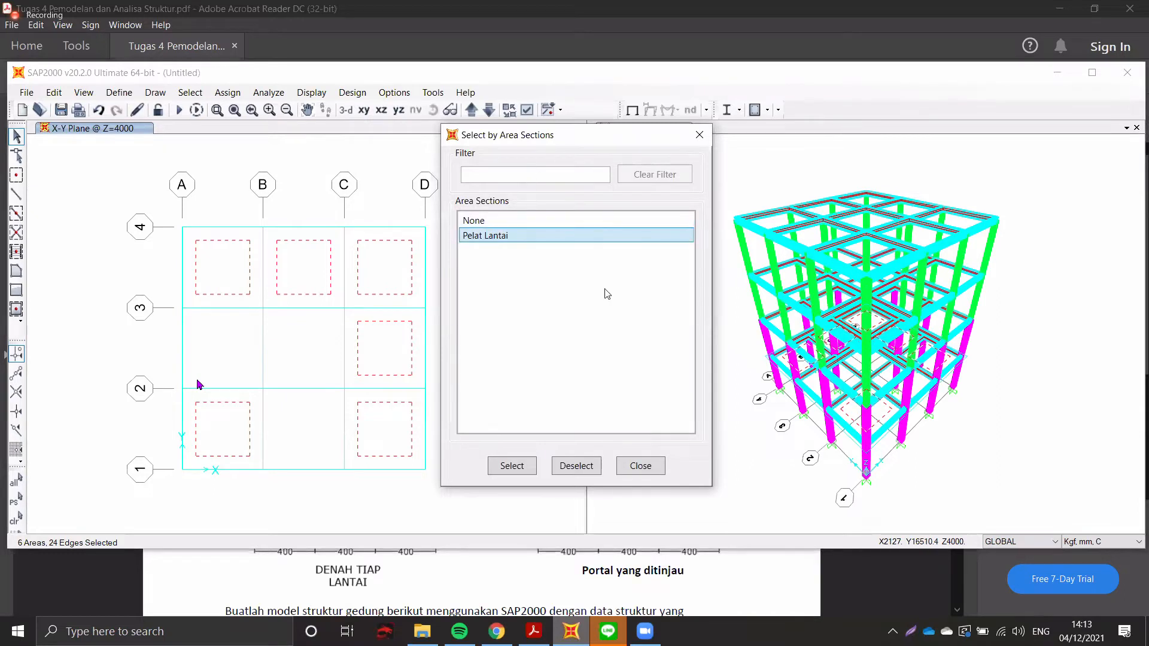
click(511, 464)
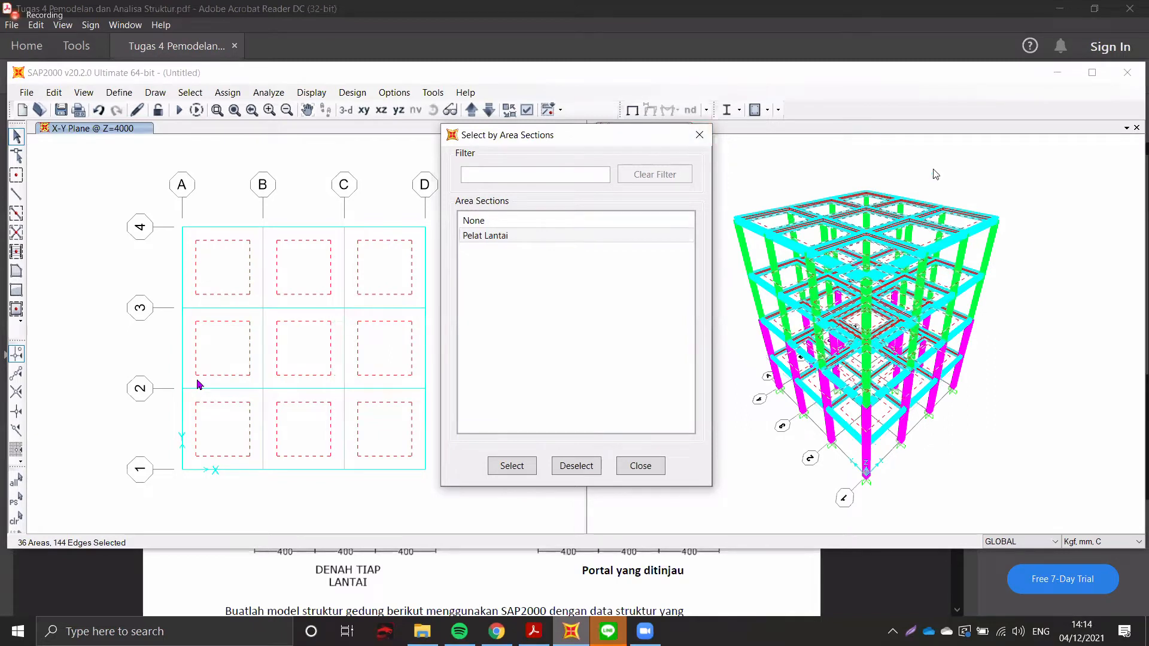
click(699, 134)
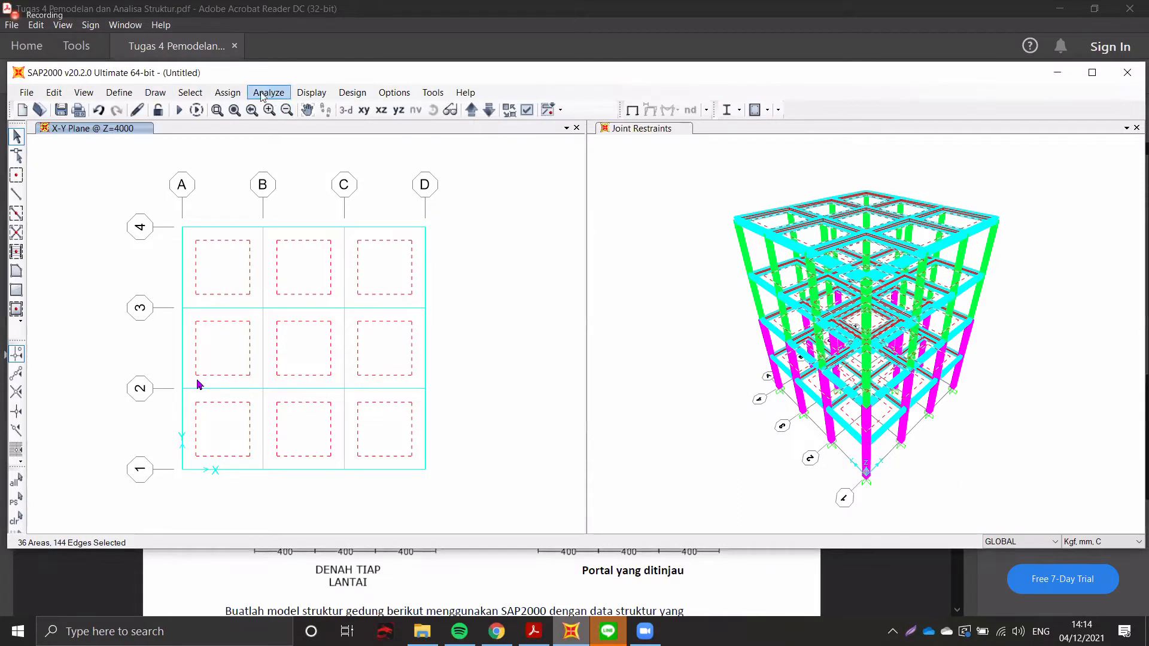
- Start assigning uniform area loads to frames for the selected slabs and set the load distribution to Two Way
click(236, 94)
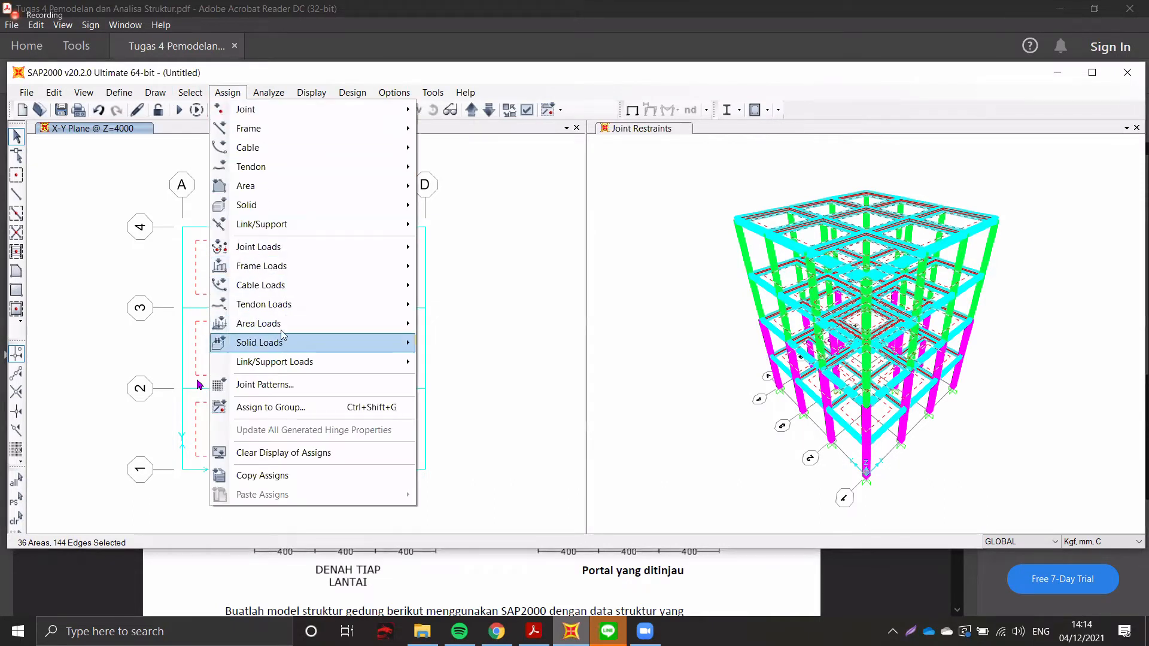
mouse_move(371, 325)
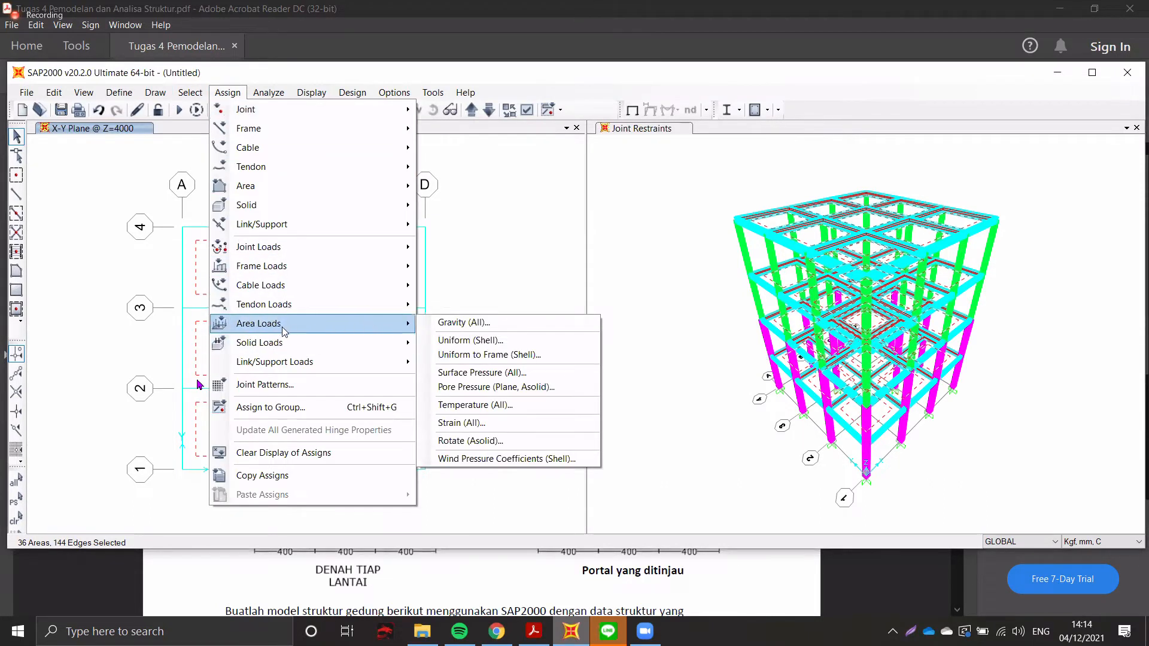
click(480, 358)
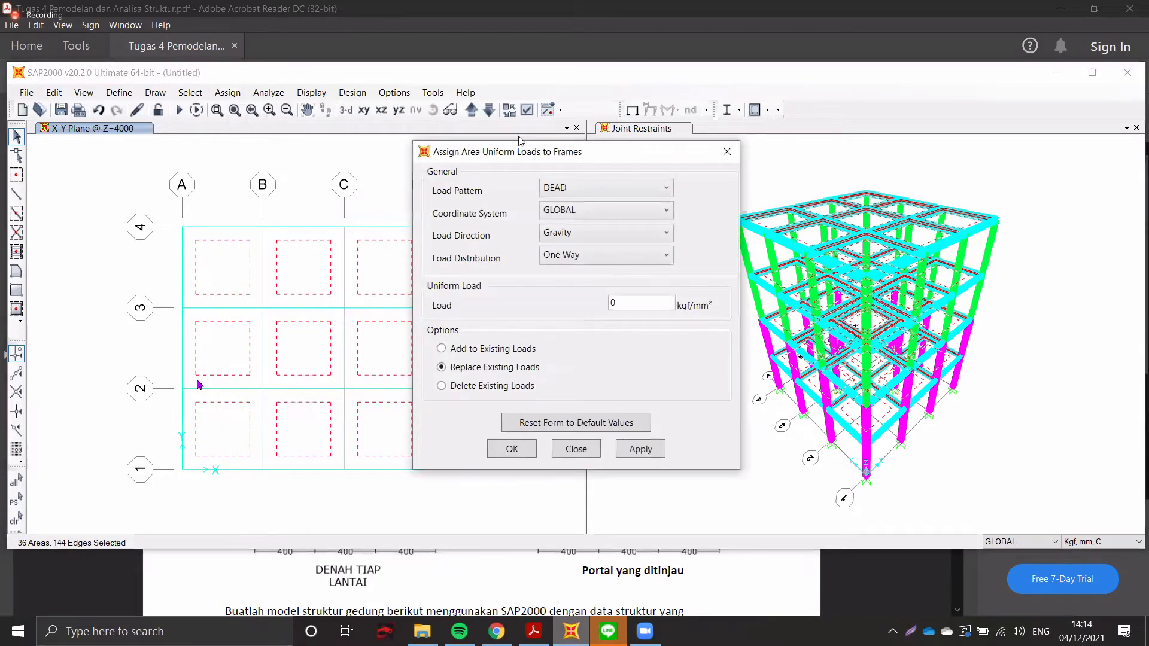
drag(525, 158, 477, 159)
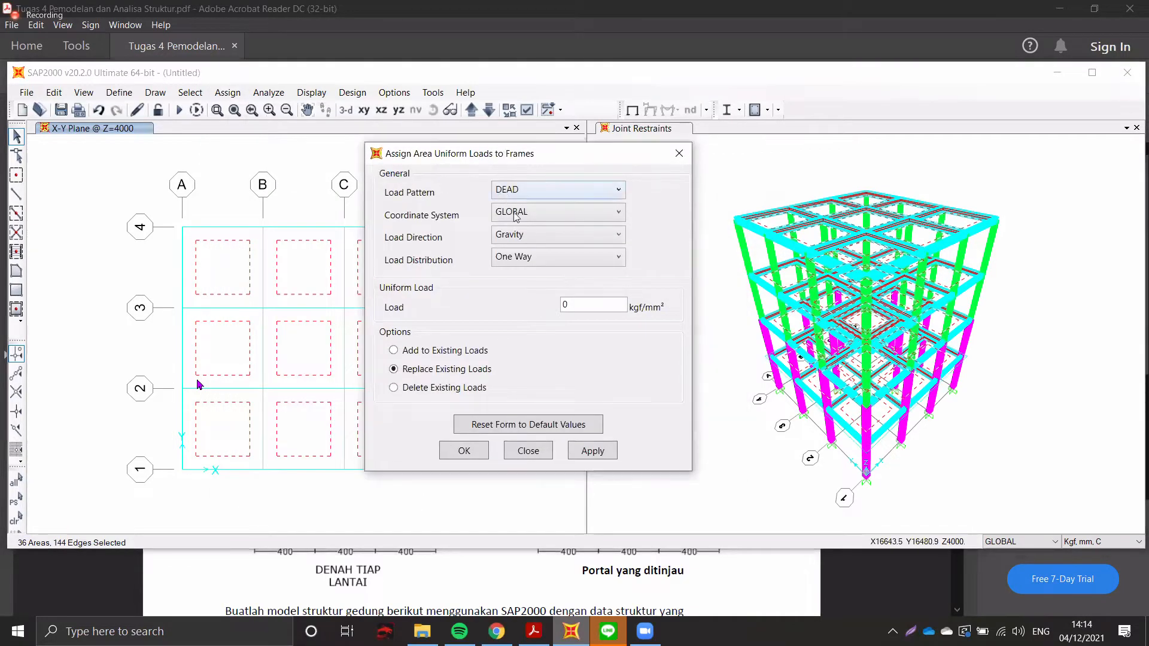
click(529, 260)
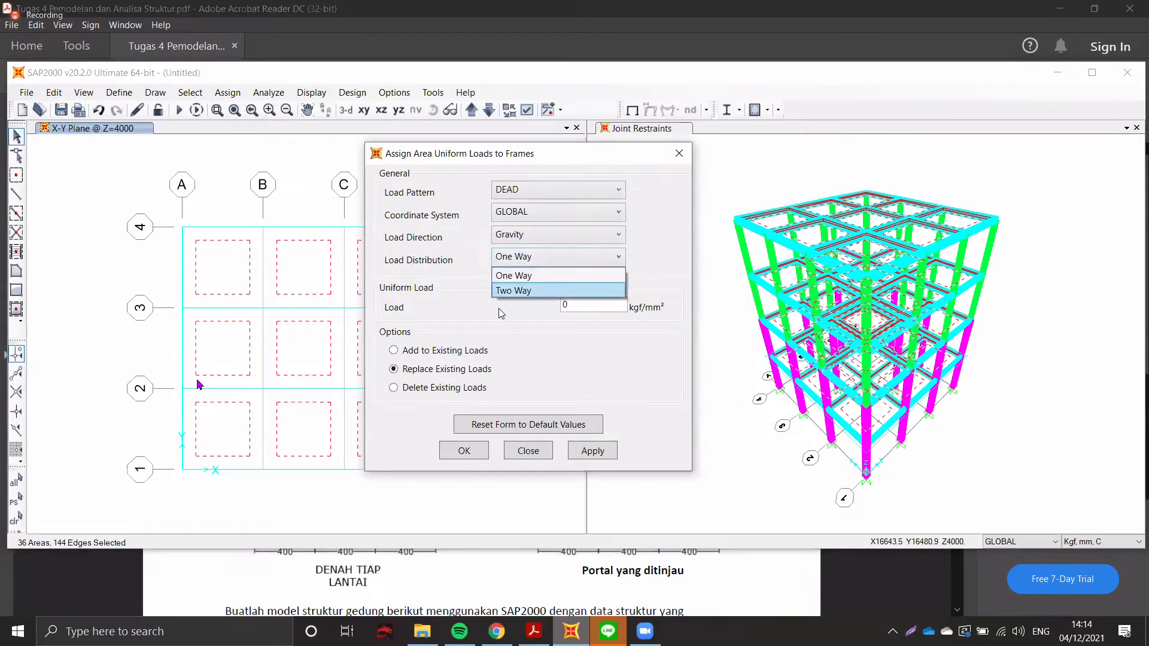
click(506, 274)
click(507, 258)
click(507, 291)
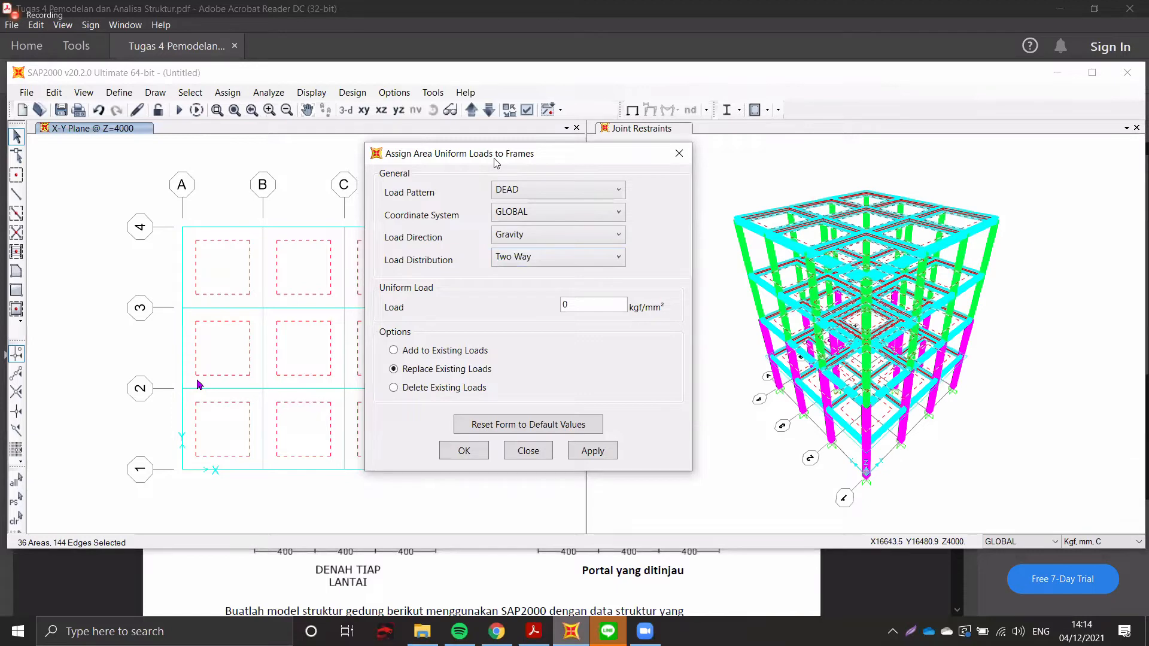
drag(496, 162, 564, 158)
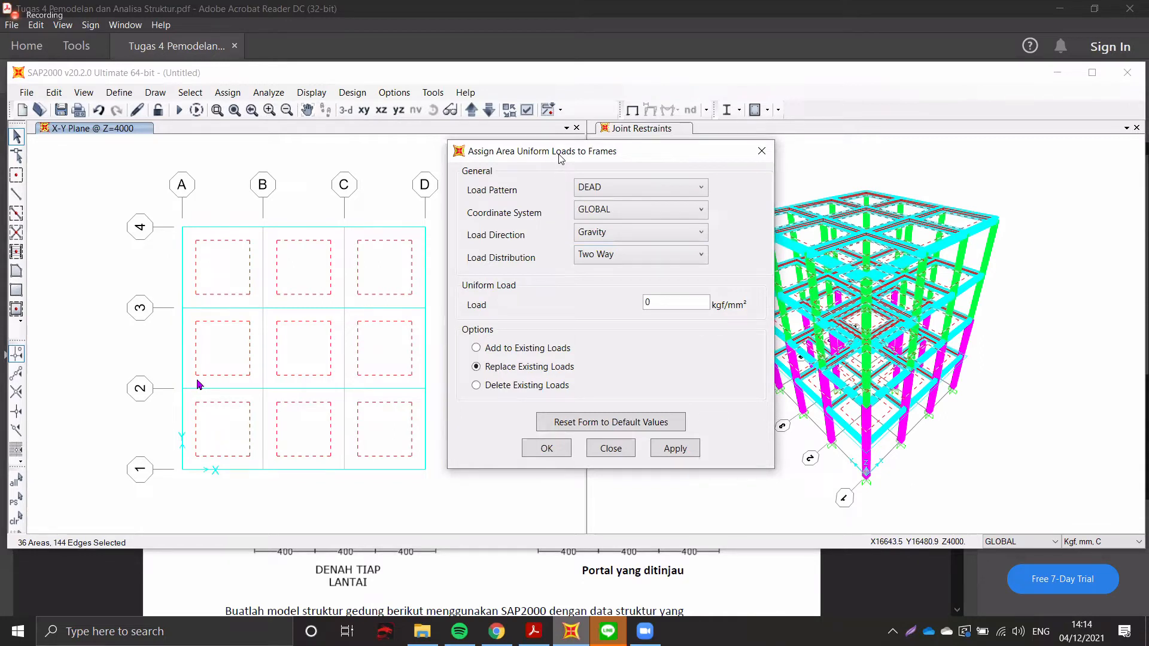
drag(562, 158, 514, 189)
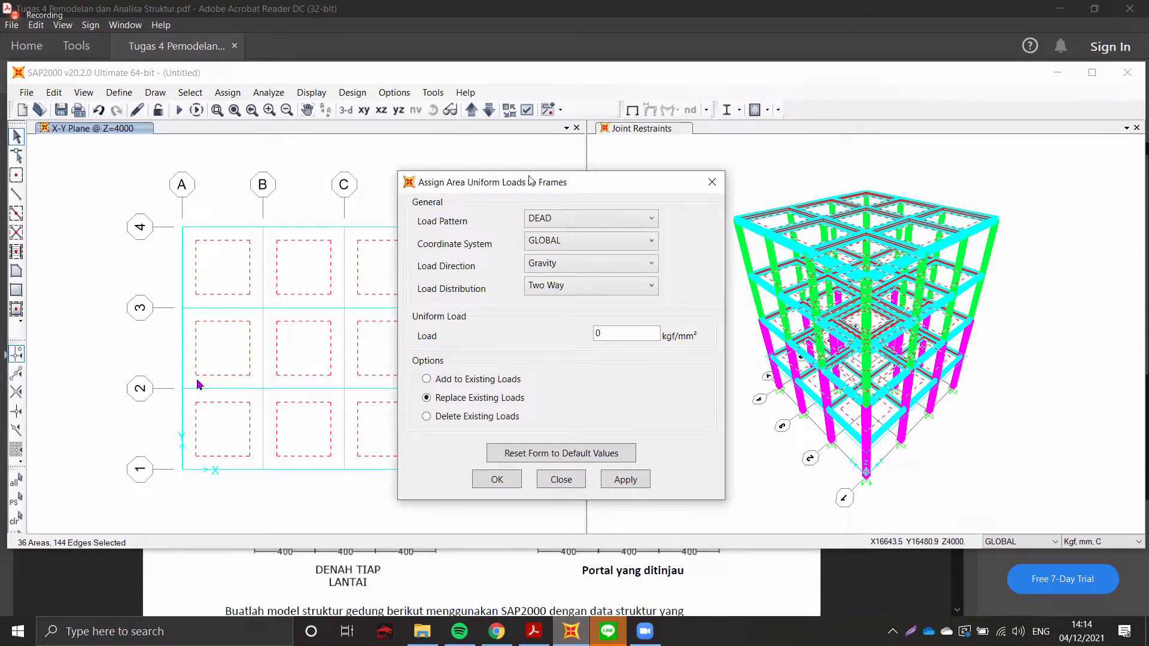
drag(535, 177, 493, 178)
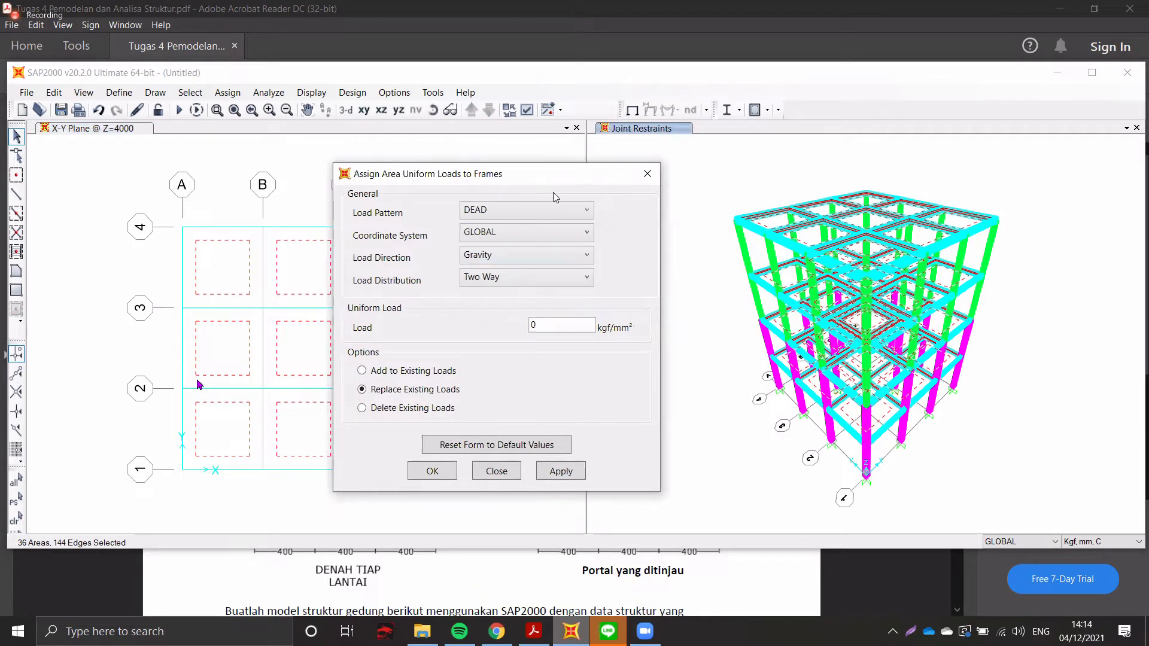
click(499, 211)
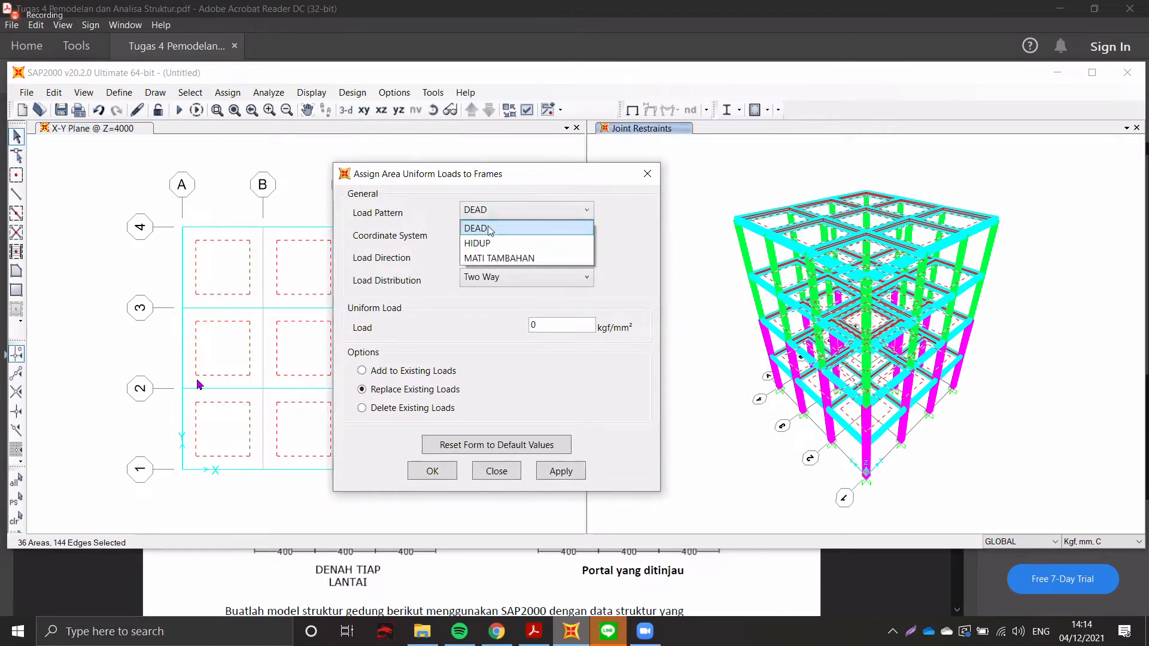
click(496, 258)
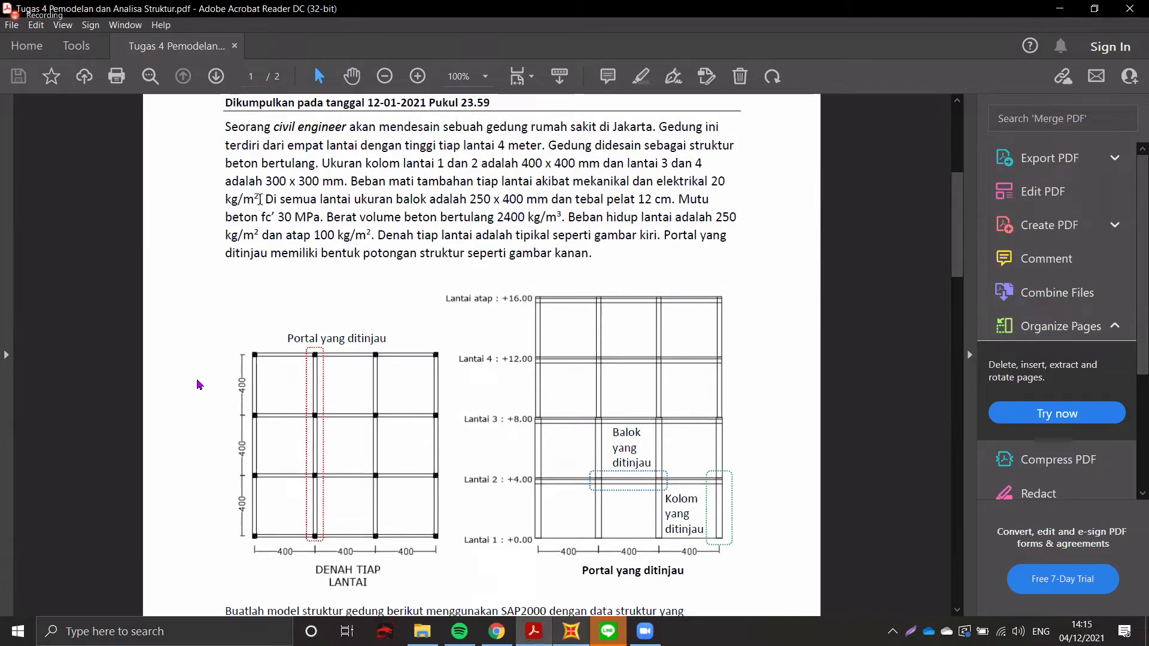
key(alt+Tab)
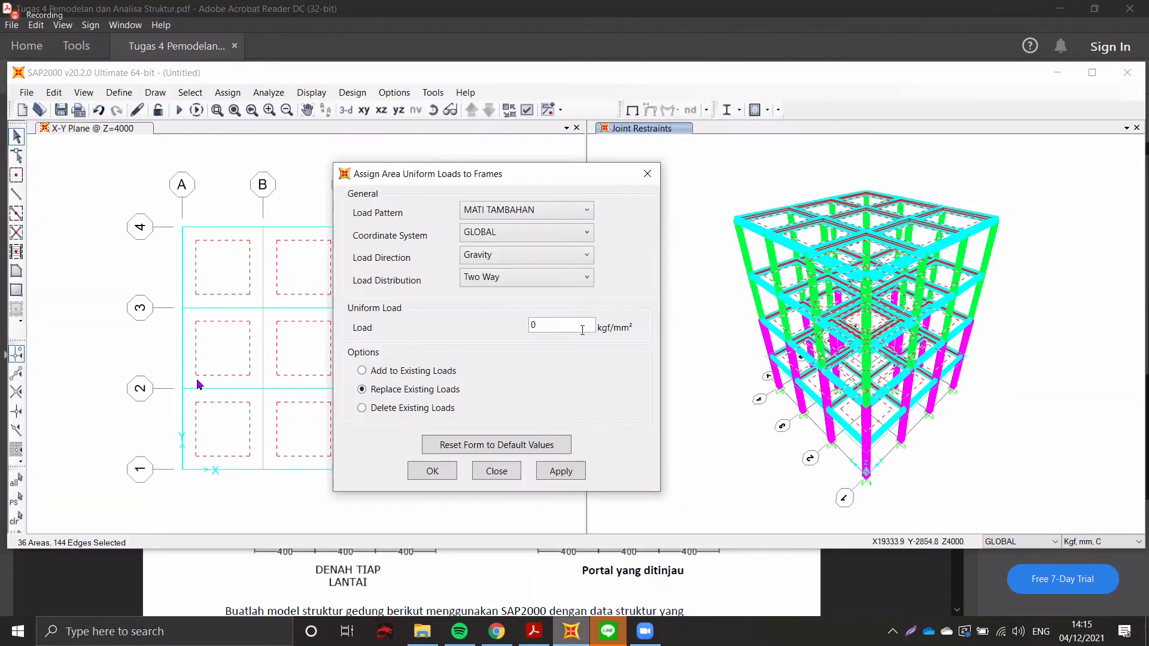
click(582, 330)
click(507, 473)
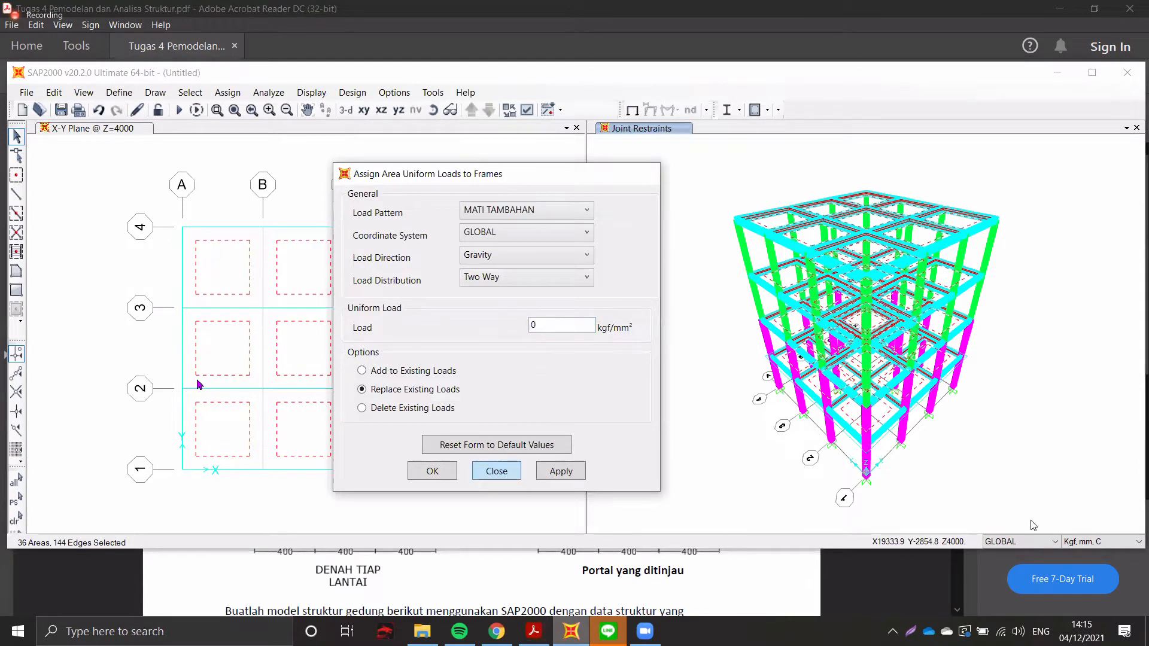
- Set the model units to Kgf, m, C and start assigning uniform area loads to frames for the selected slabs
click(1090, 542)
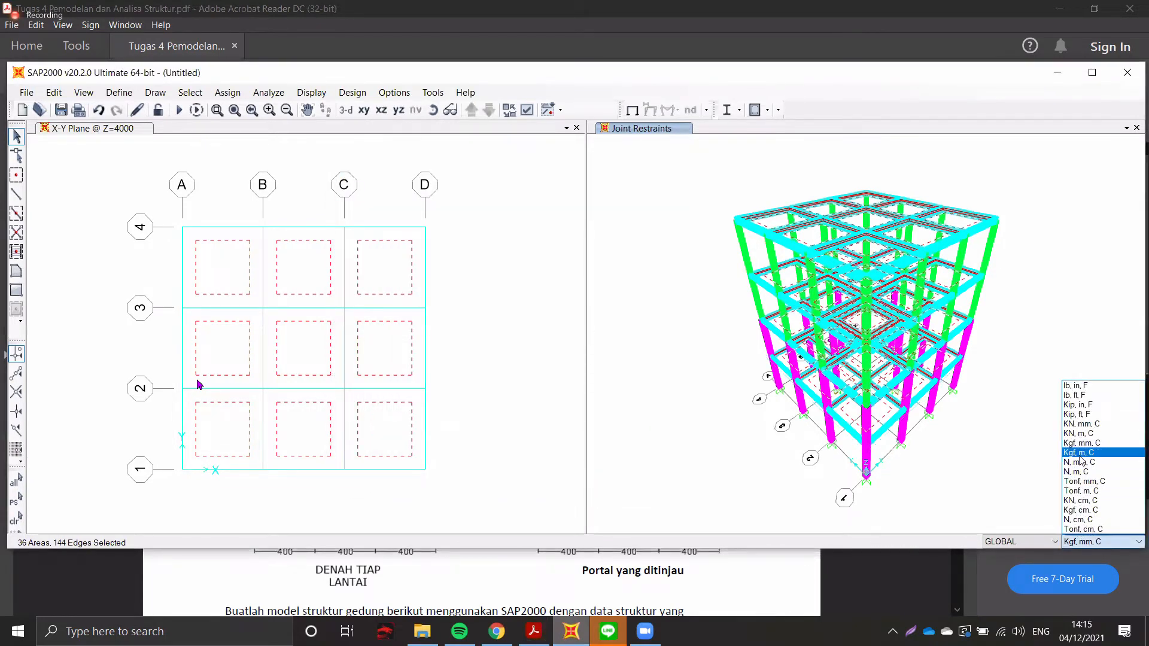
click(1077, 490)
click(227, 92)
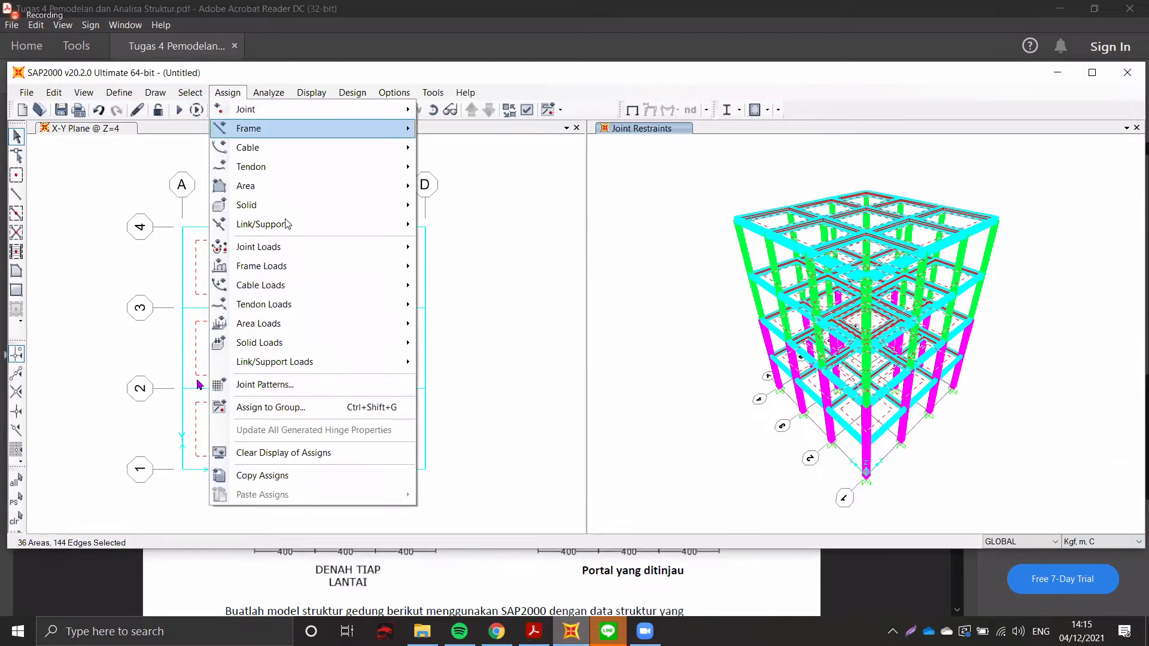
mouse_move(291, 323)
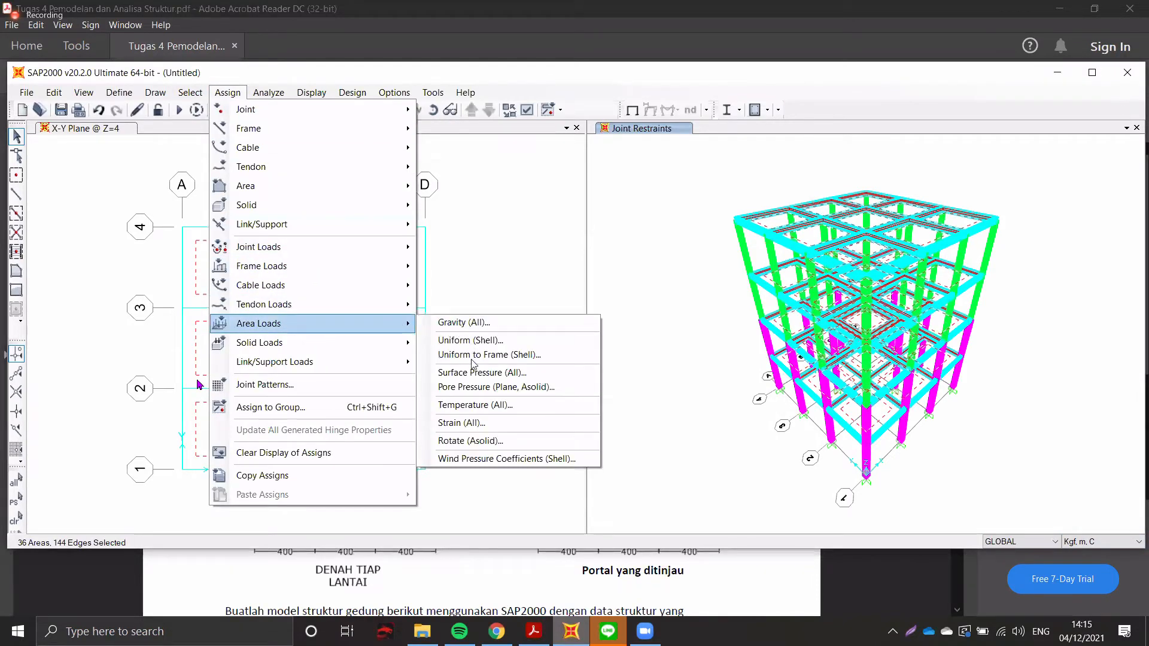
click(473, 355)
- Assign the selected slabs a 20 kgf/m² uniform load in the MATI TAMBAHAN pattern, with Gravity direction and Two Way distribution
click(589, 187)
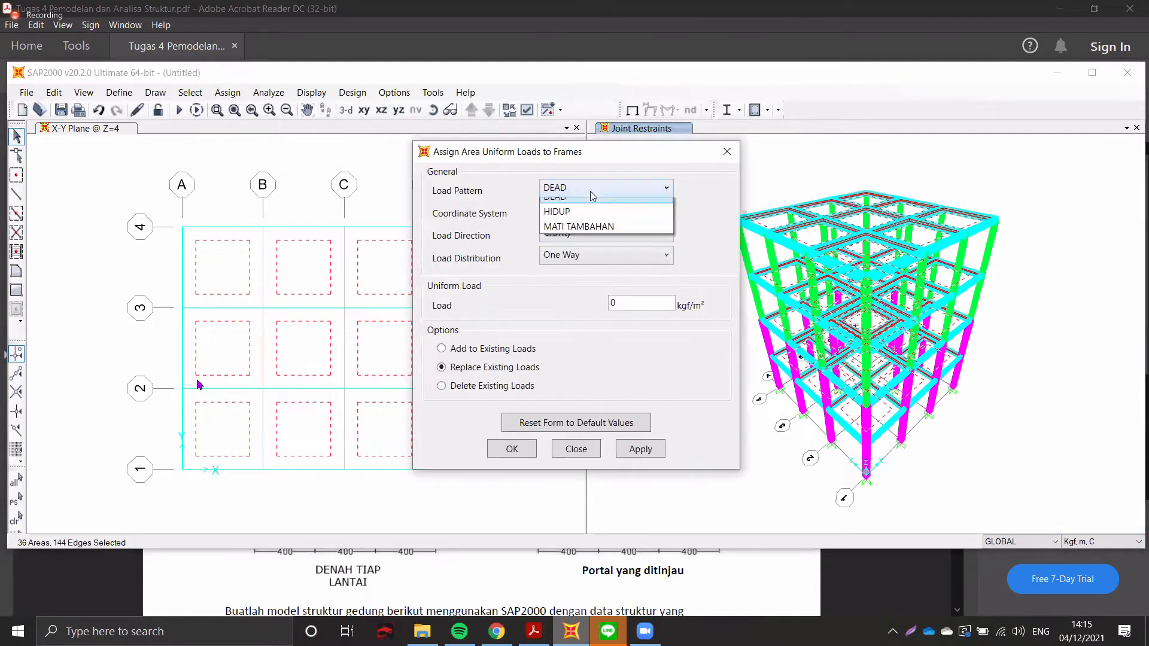
click(580, 236)
click(579, 256)
click(581, 290)
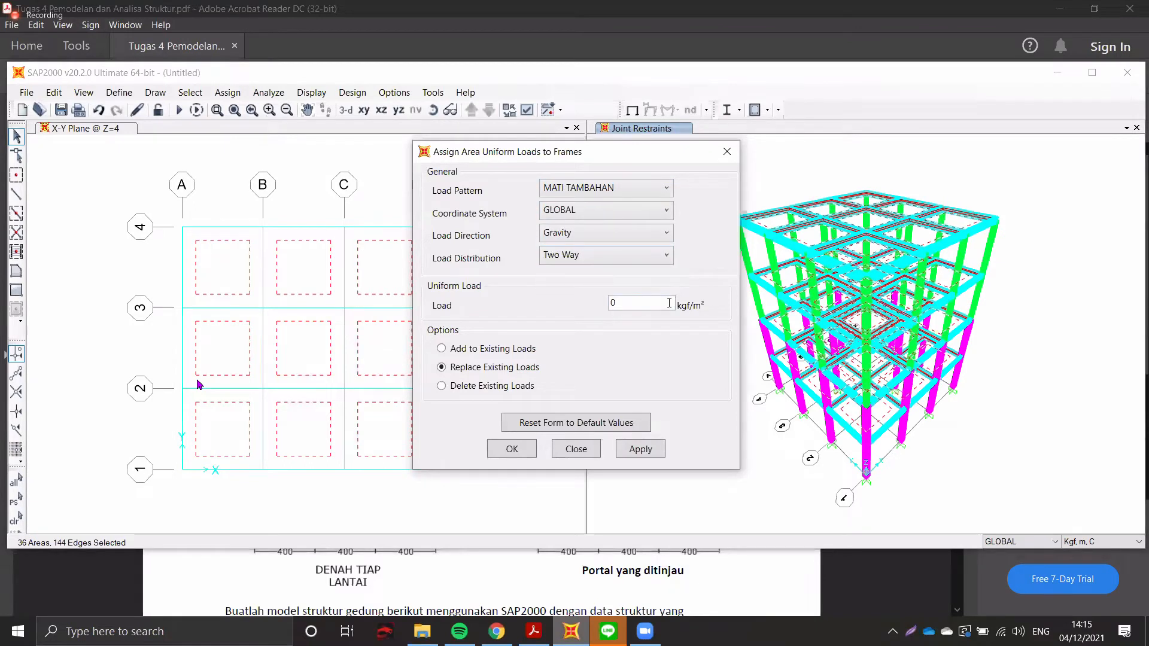
text(2)
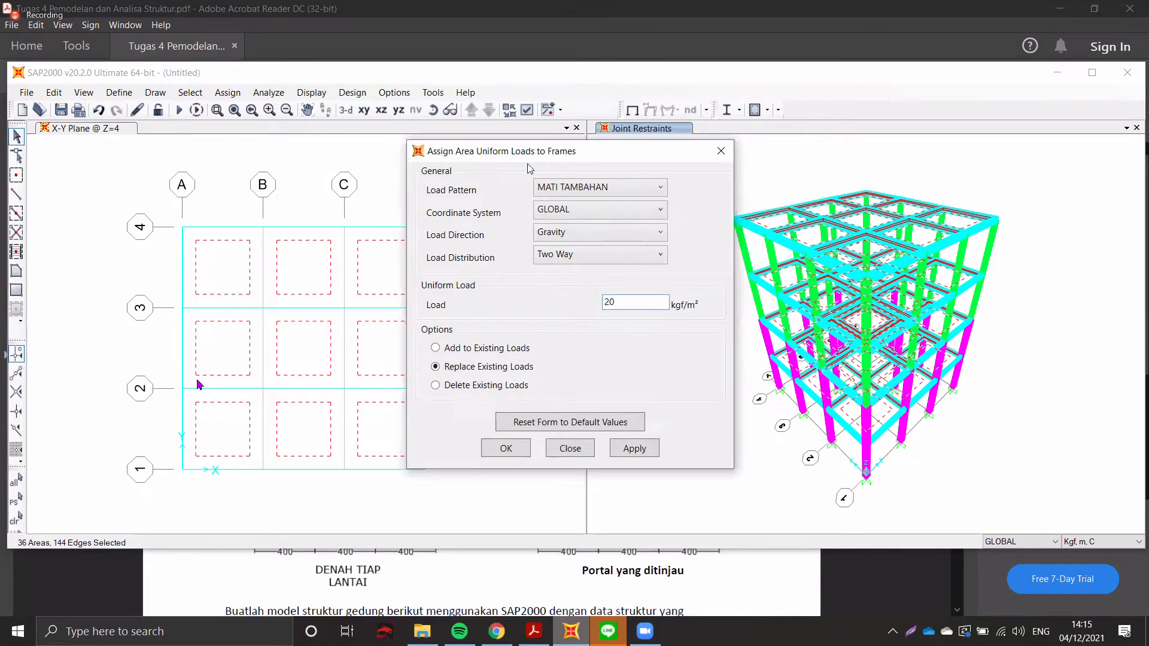
drag(579, 156, 527, 156)
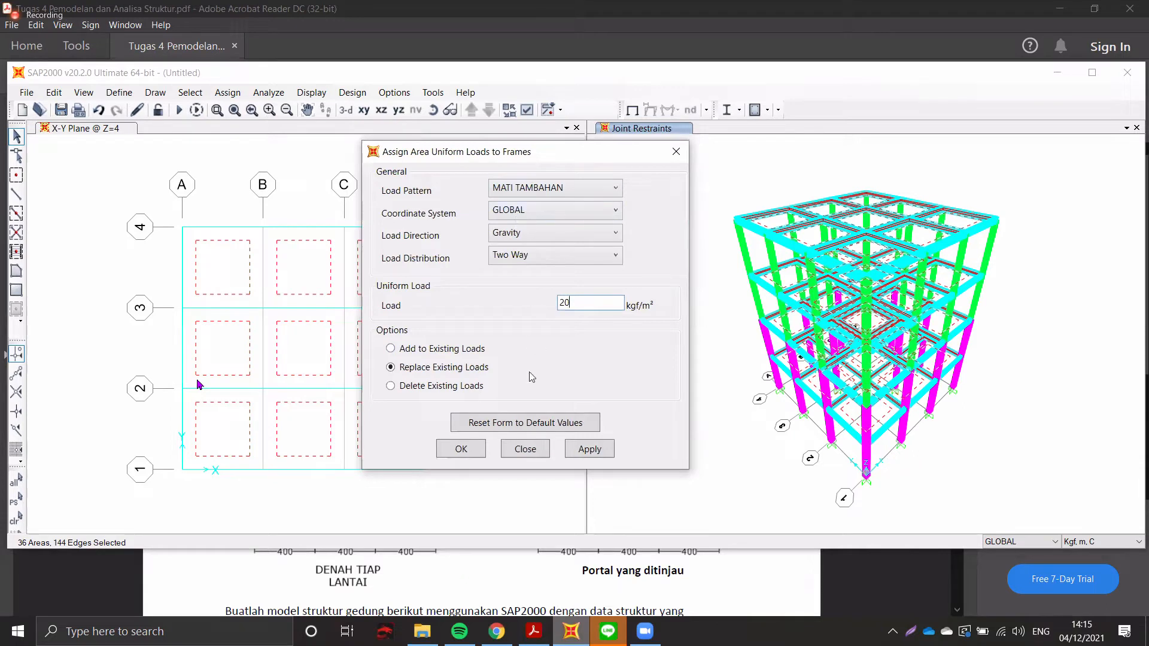
click(584, 450)
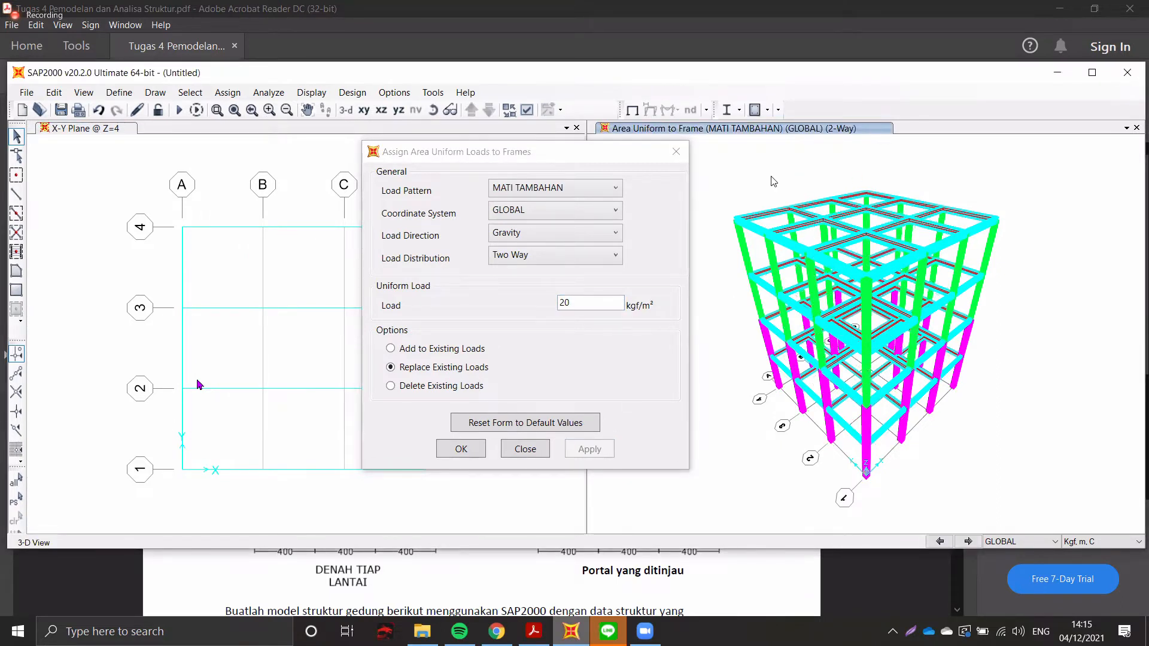
click(519, 157)
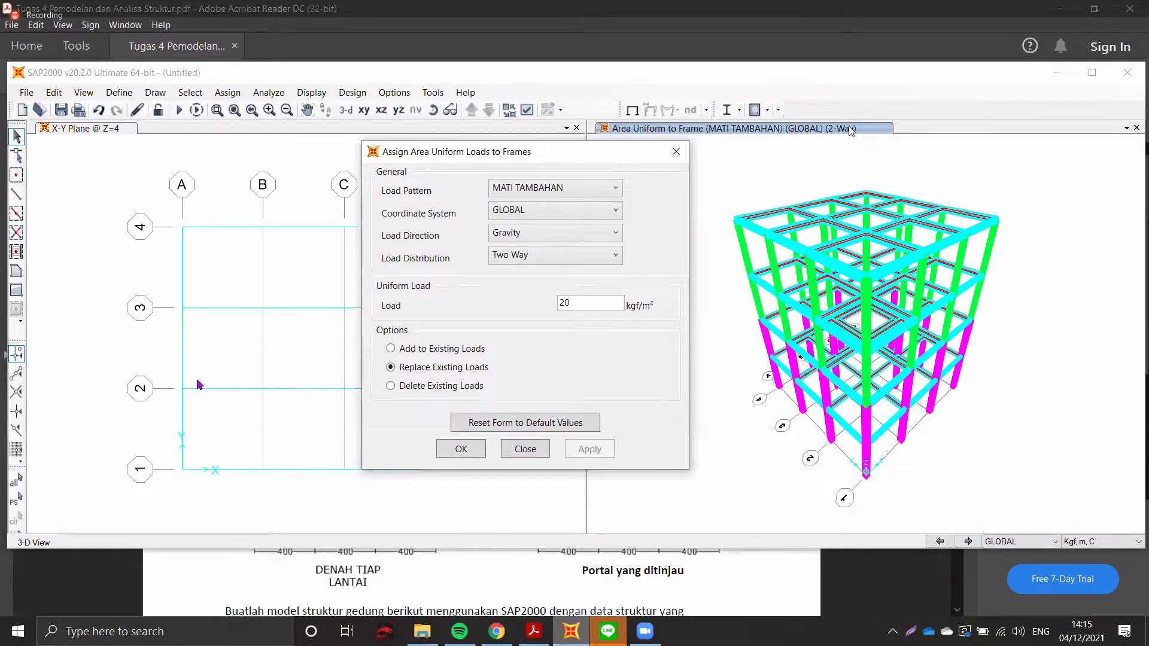
click(531, 450)
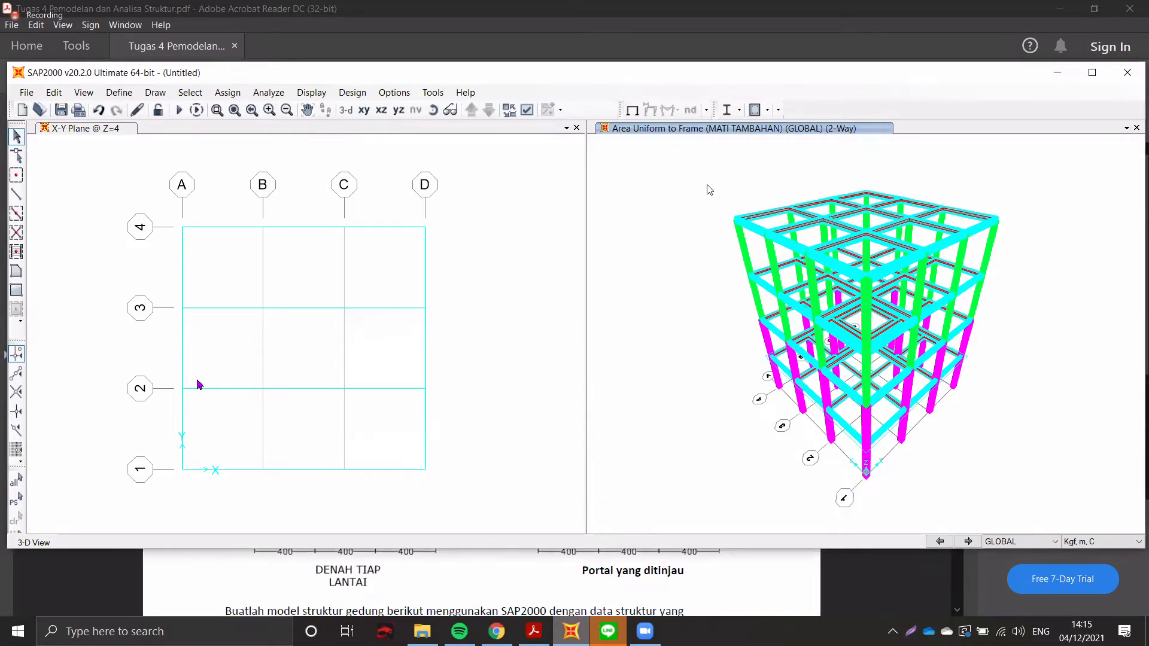
- Clear the load display from the 3-D view and select all floor slabs by their area section, Pelat Lantai
click(635, 113)
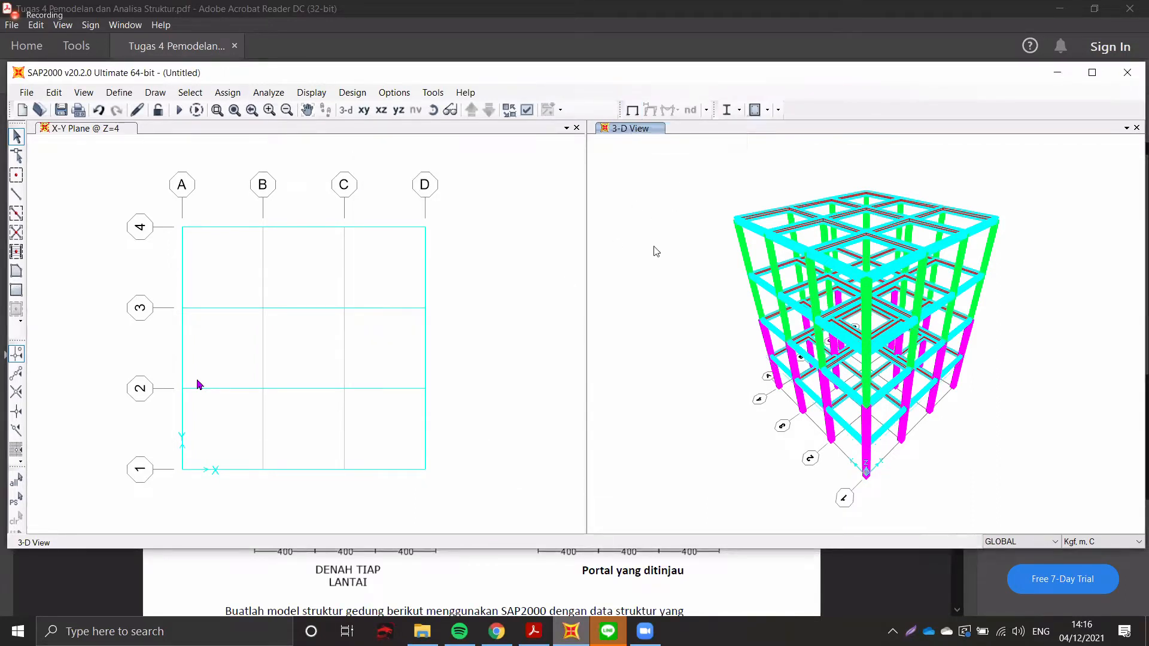
mouse_move(699, 204)
middle_down()
mouse_move(700, 215)
mouse_move(700, 201)
mouse_move(692, 208)
middle_up()
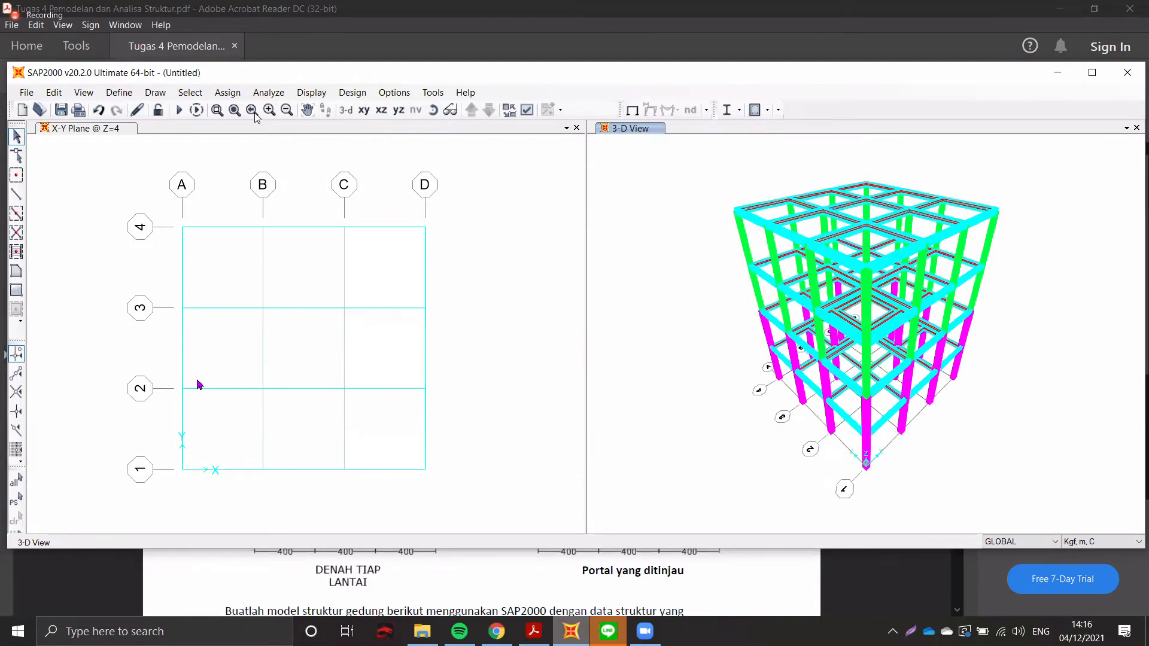
click(190, 94)
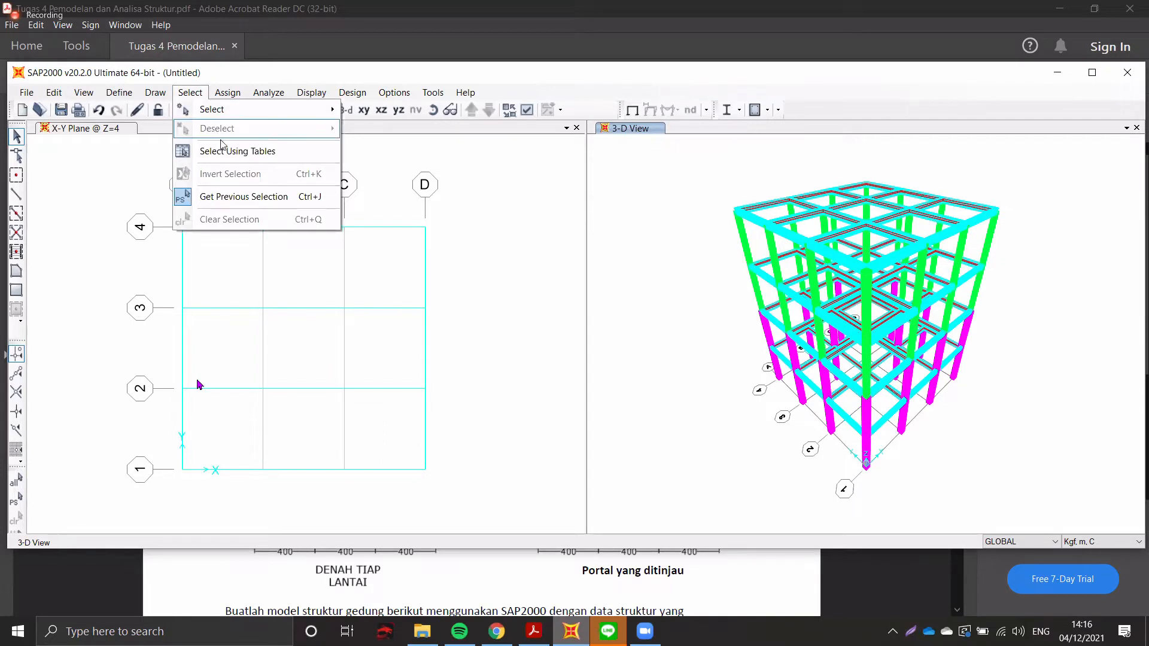
mouse_move(230, 113)
mouse_move(399, 236)
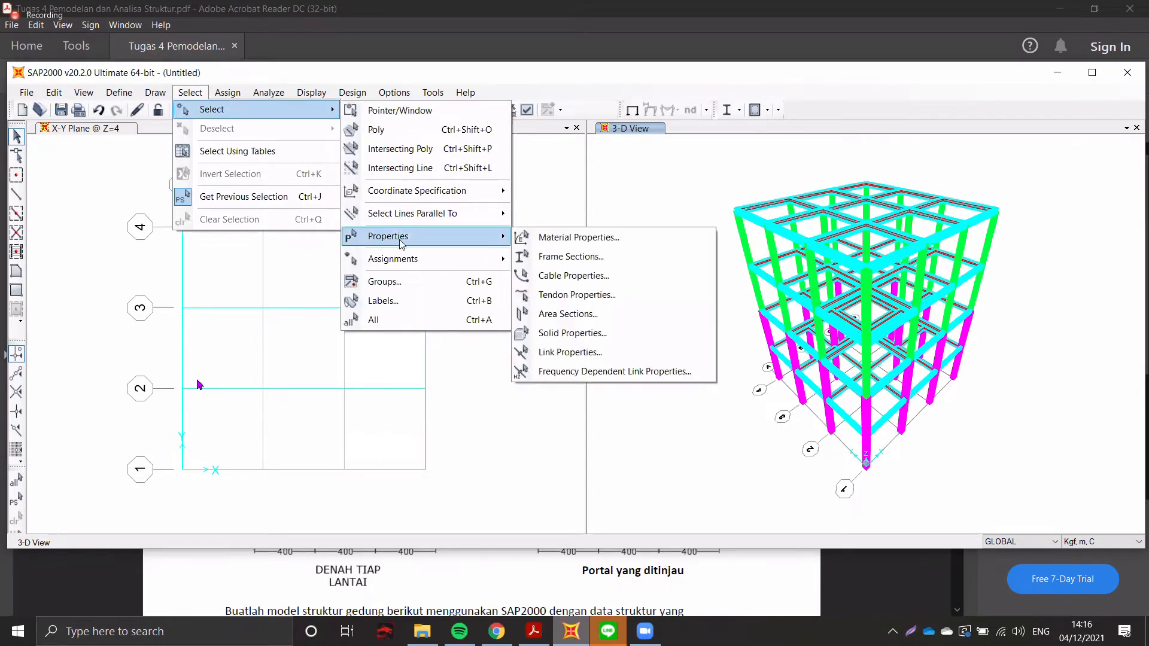
click(549, 315)
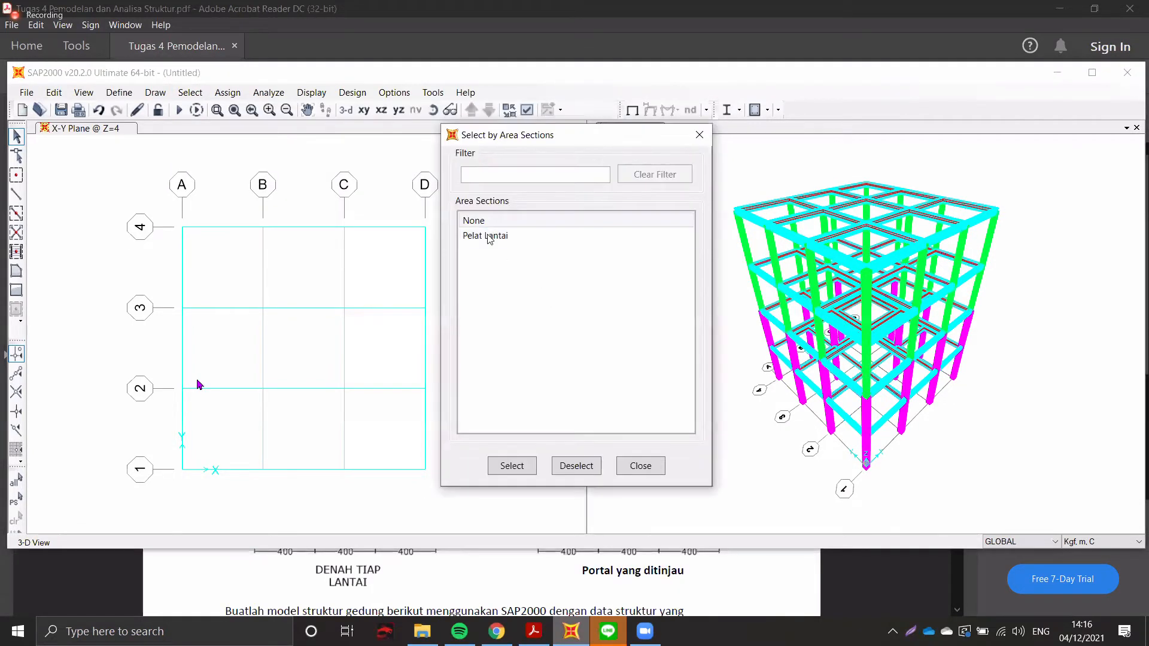
click(511, 235)
click(511, 466)
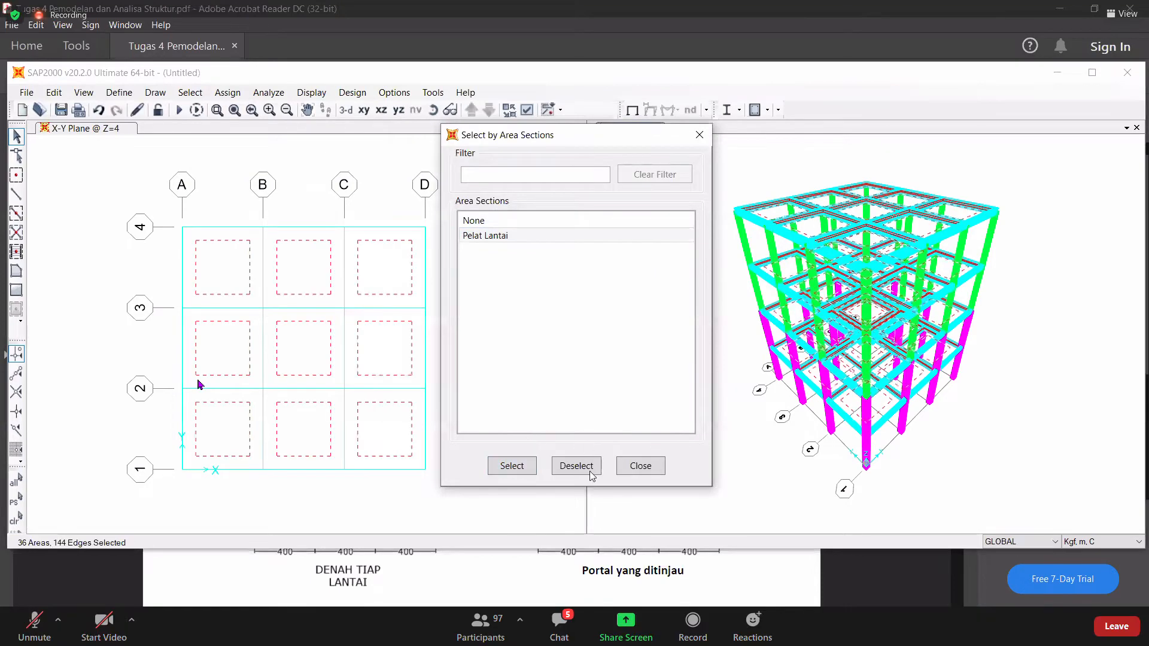
click(640, 465)
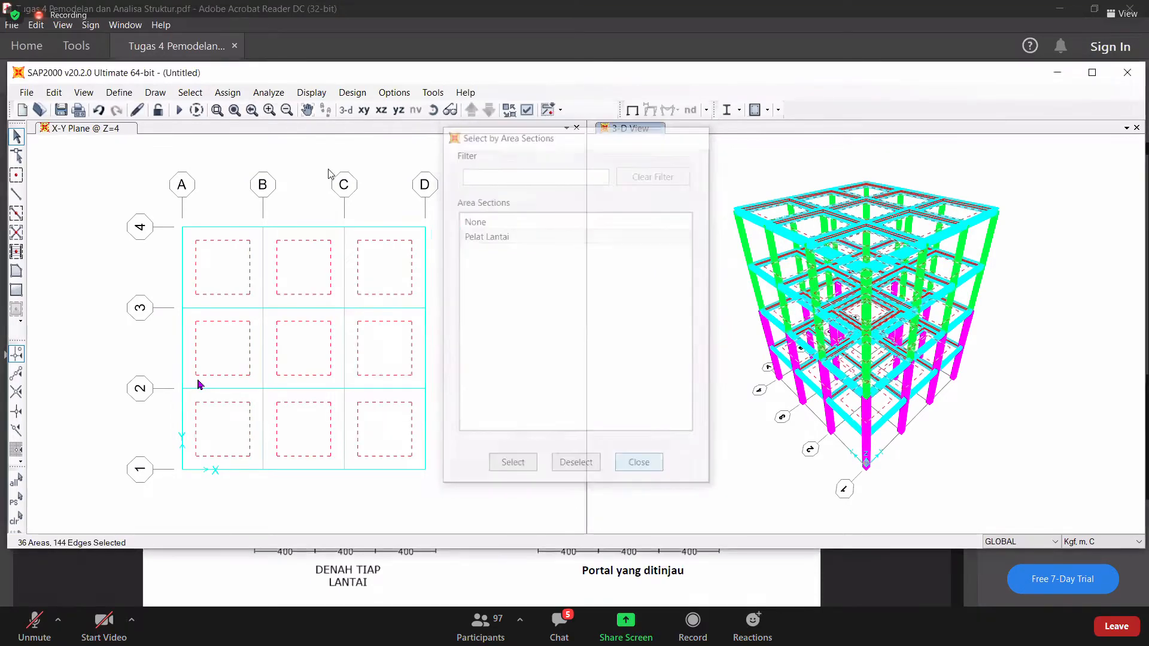
- Start another uniform area load assignment for the selected slabs
click(228, 92)
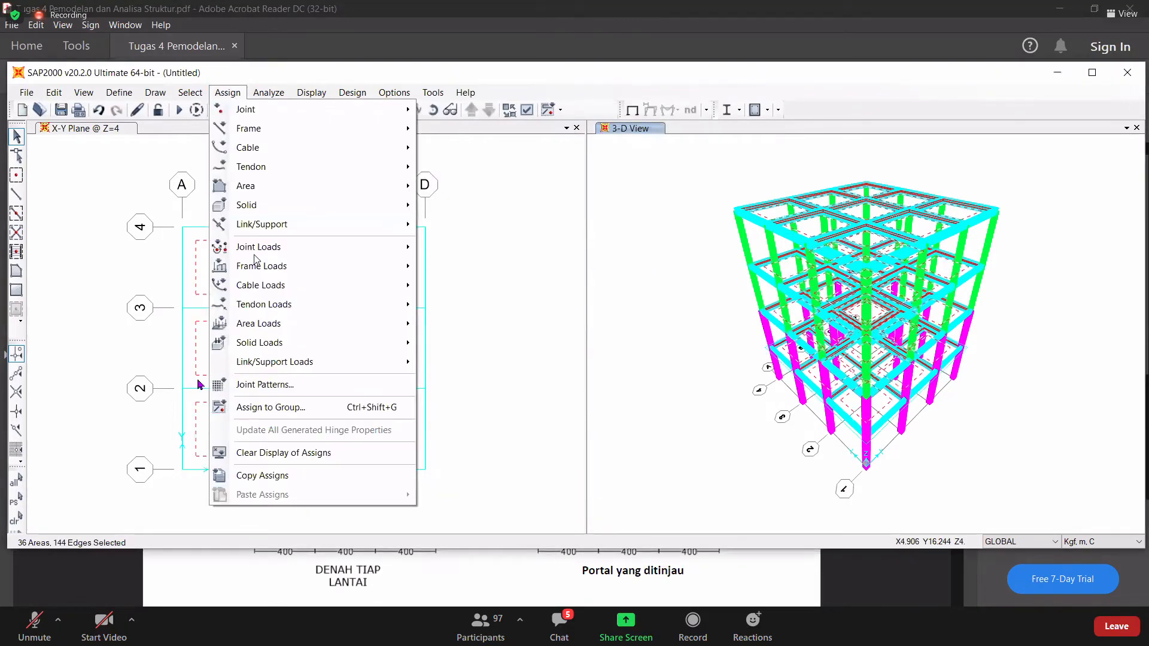
mouse_move(276, 324)
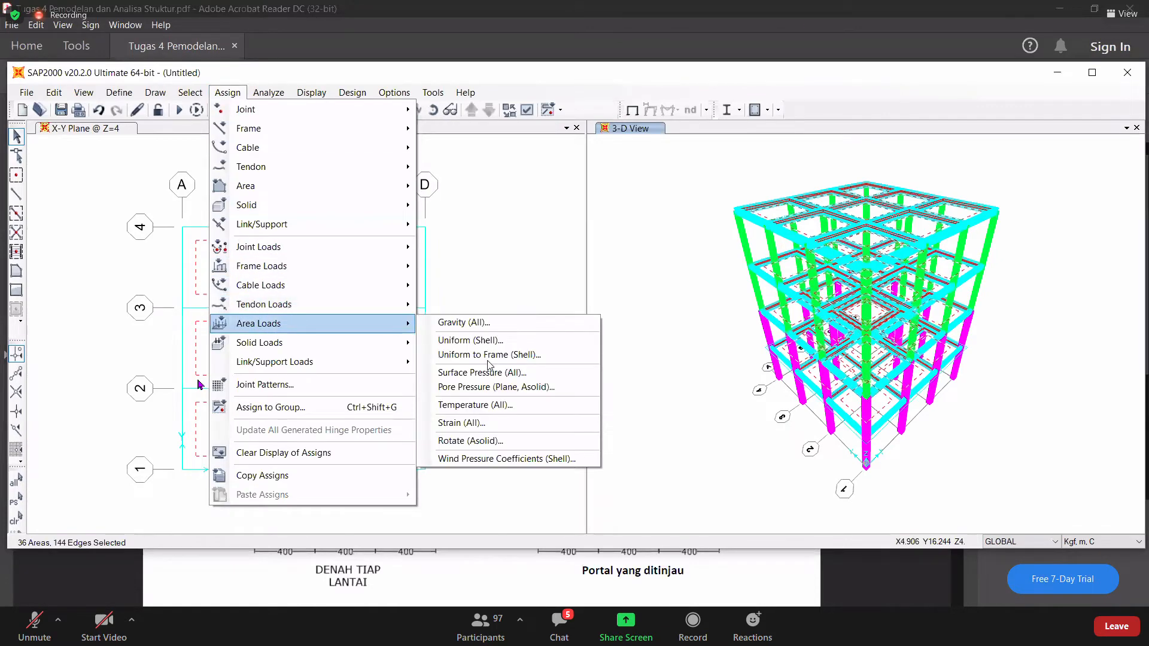
click(494, 342)
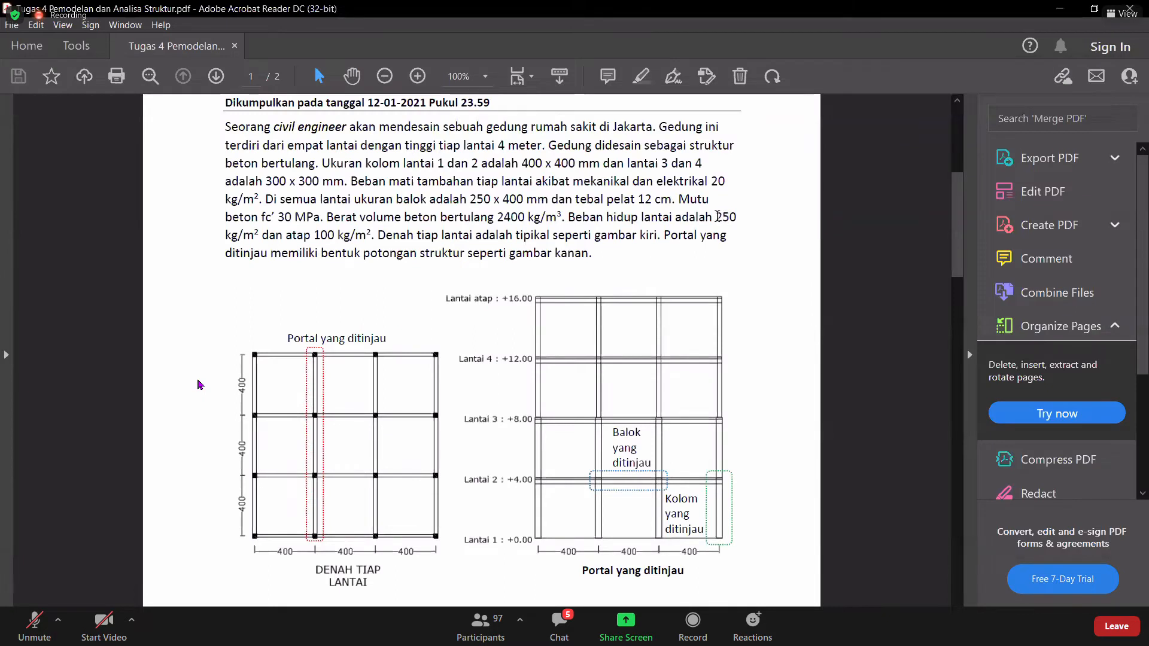
- Examine the floor and roof live loads in the assignment PDF in Acrobat Reader
double_click(724, 217)
click(238, 240)
drag(259, 235, 225, 235)
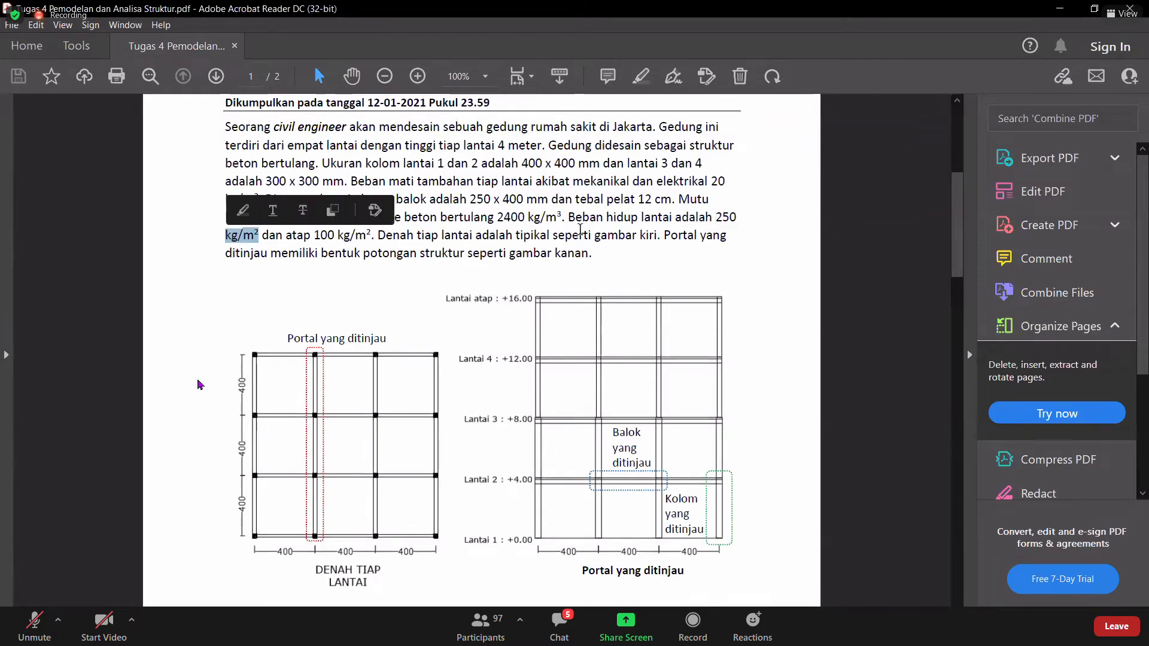
click(487, 241)
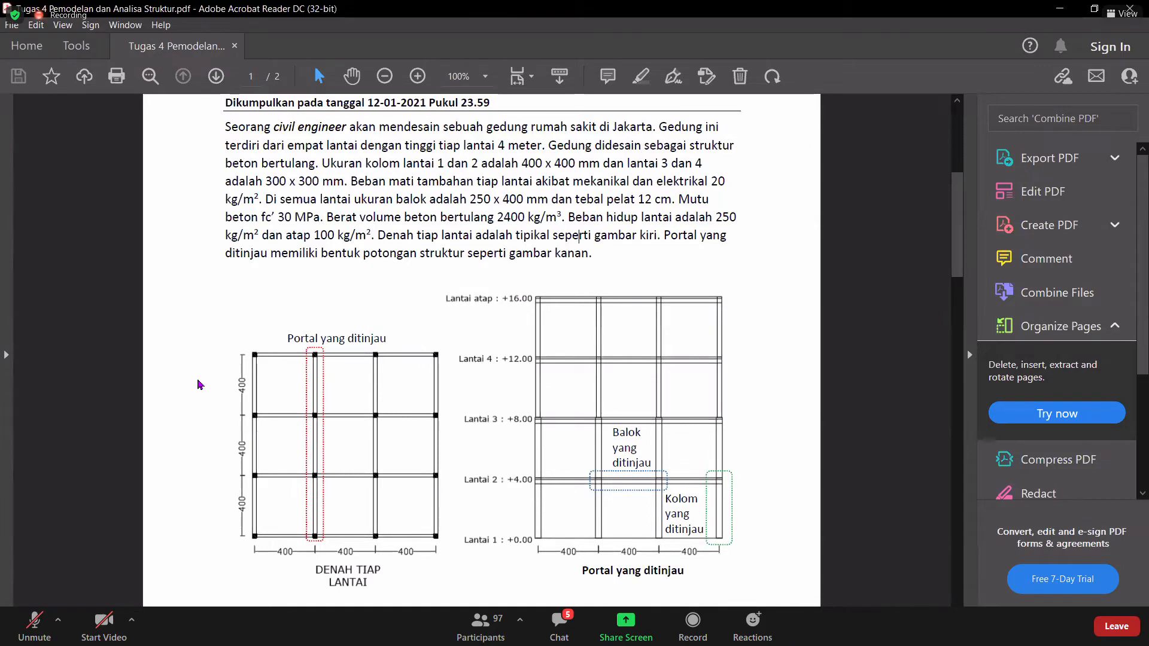
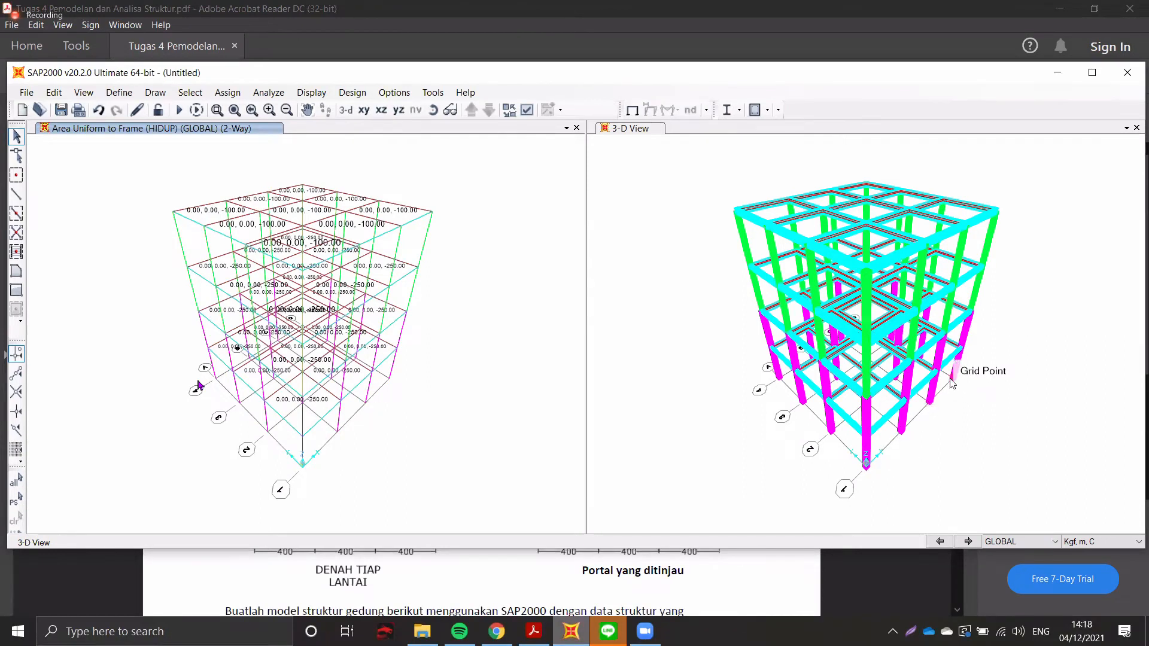
- Inspect the assignments of the base joint at the model's far-right corner and close its point information
right_click(389, 381)
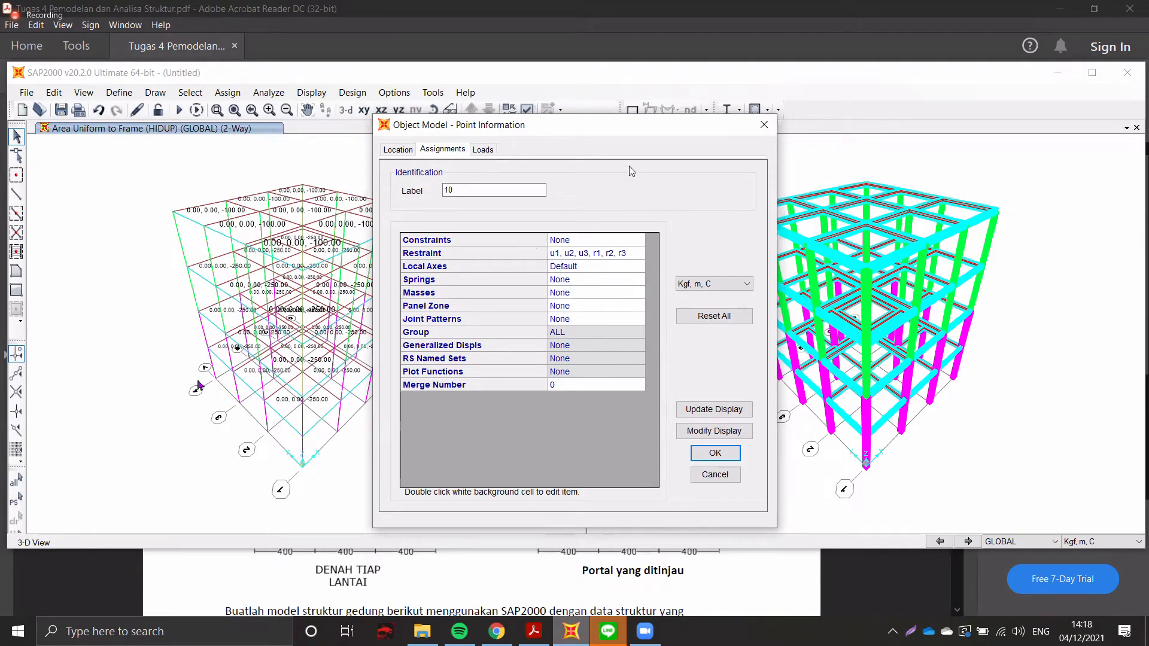
click(715, 453)
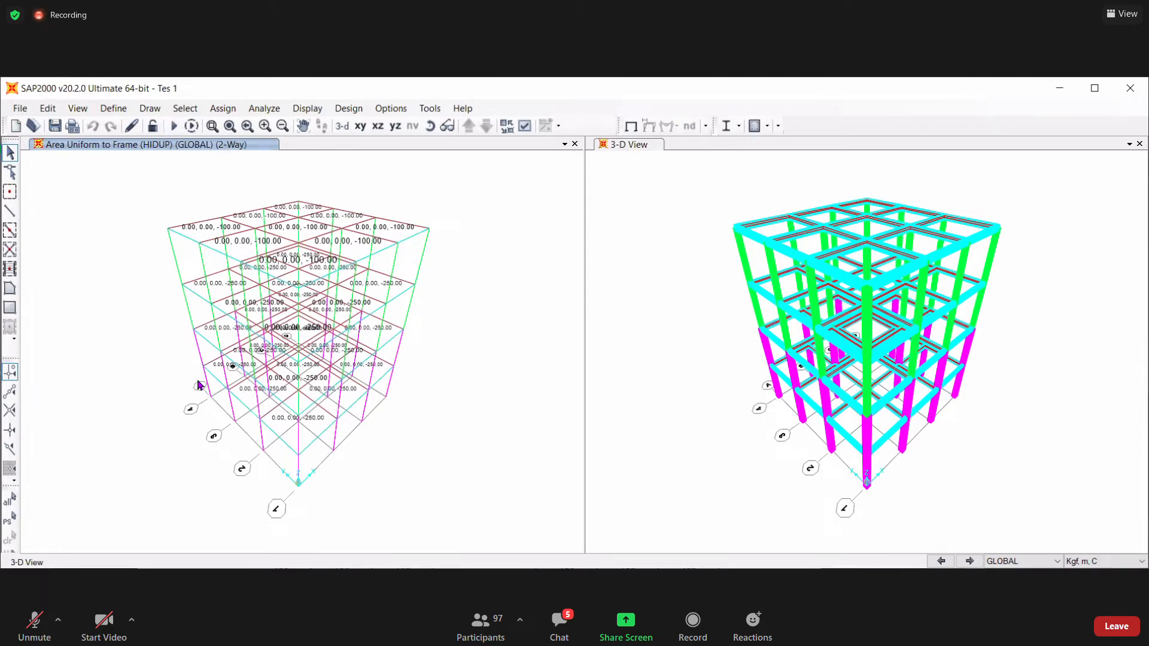
- Prepare the analysis run with DEAD, MATI TAMBAHAN and HIDUP set to Run and the MODAL case set to Do Not Run
click(174, 126)
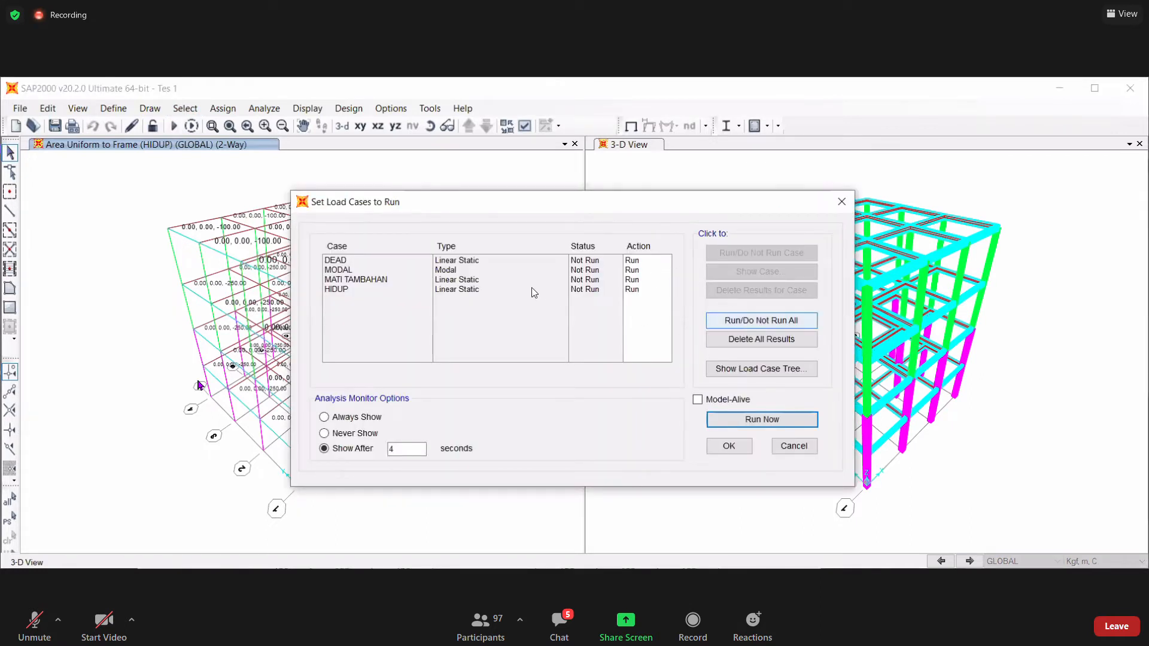
click(732, 322)
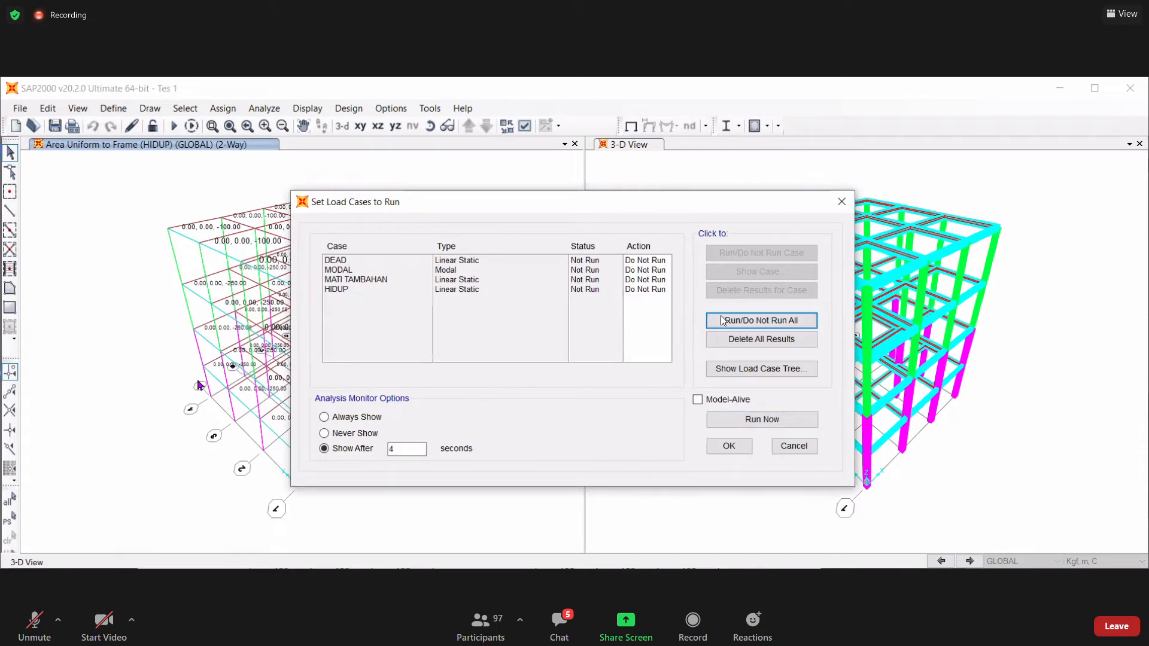
key(space)
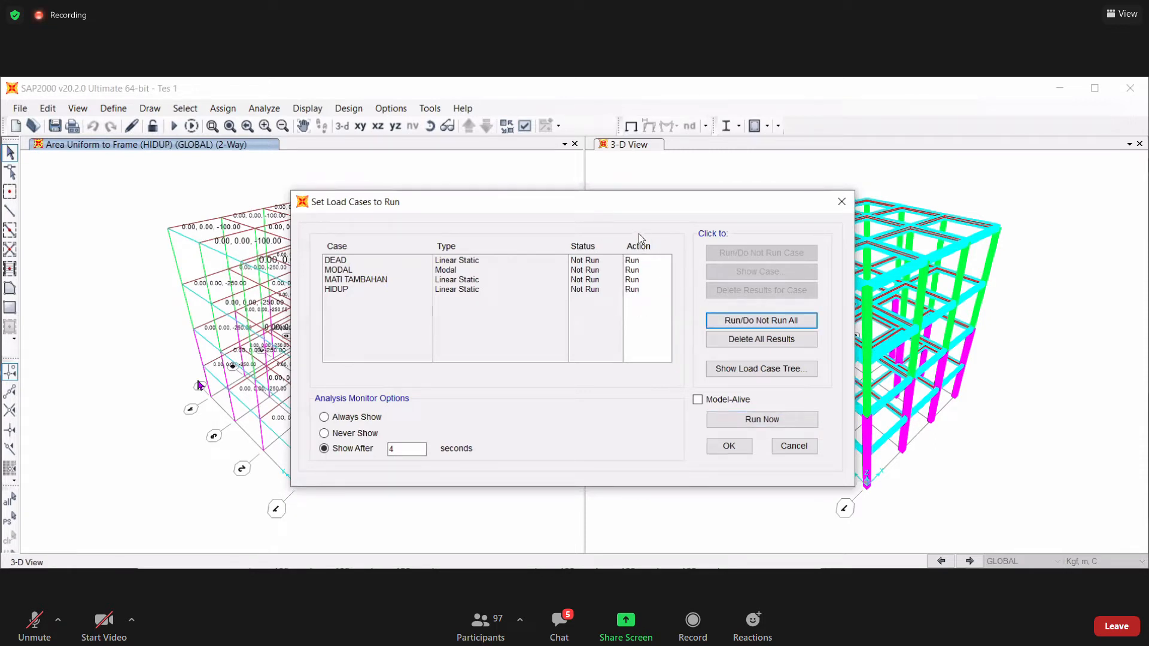
drag(359, 278, 351, 271)
click(351, 270)
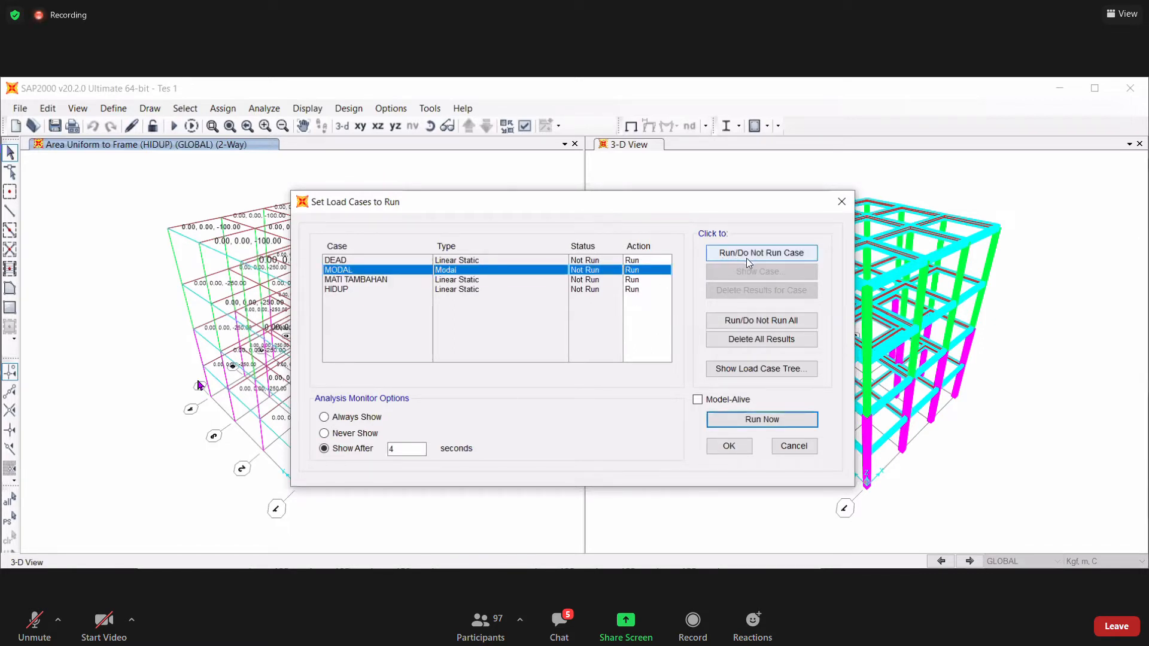
double_click(658, 271)
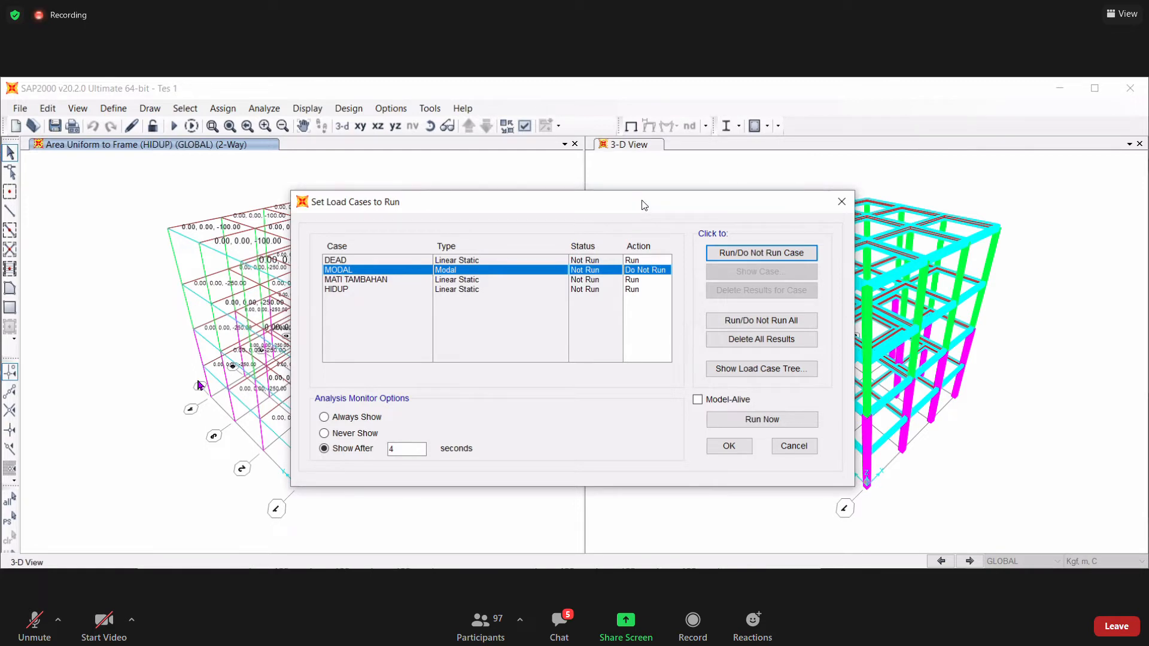
drag(644, 205, 398, 97)
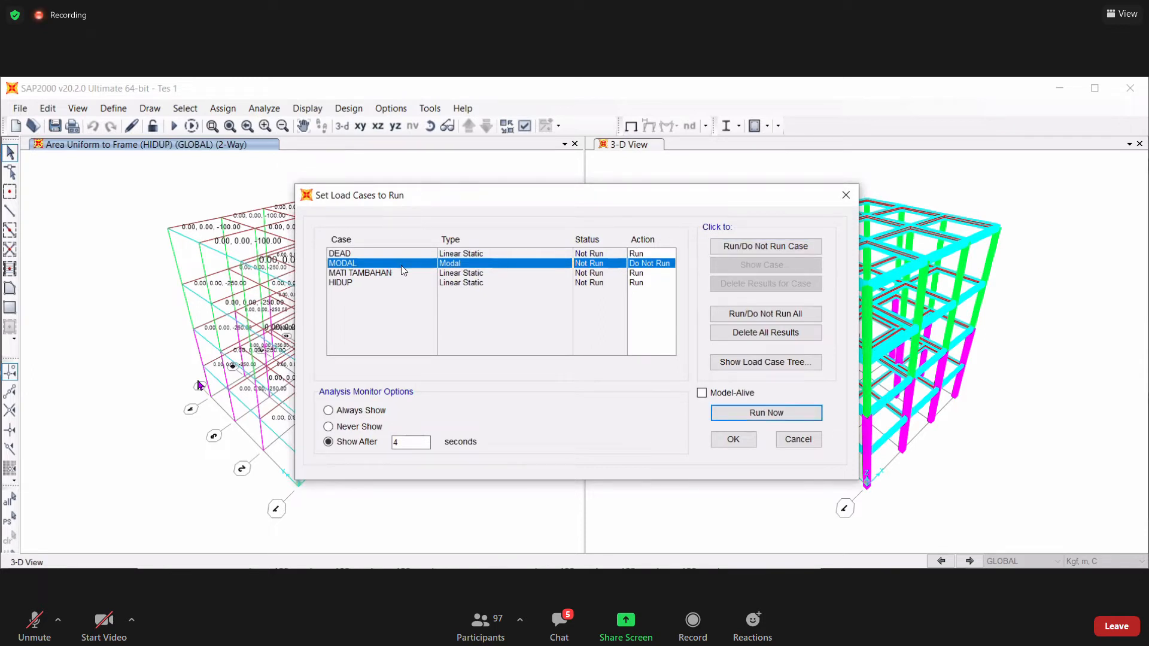
- Switch the MODAL case's action back to Run and close the load case run settings without running the analysis
click(745, 248)
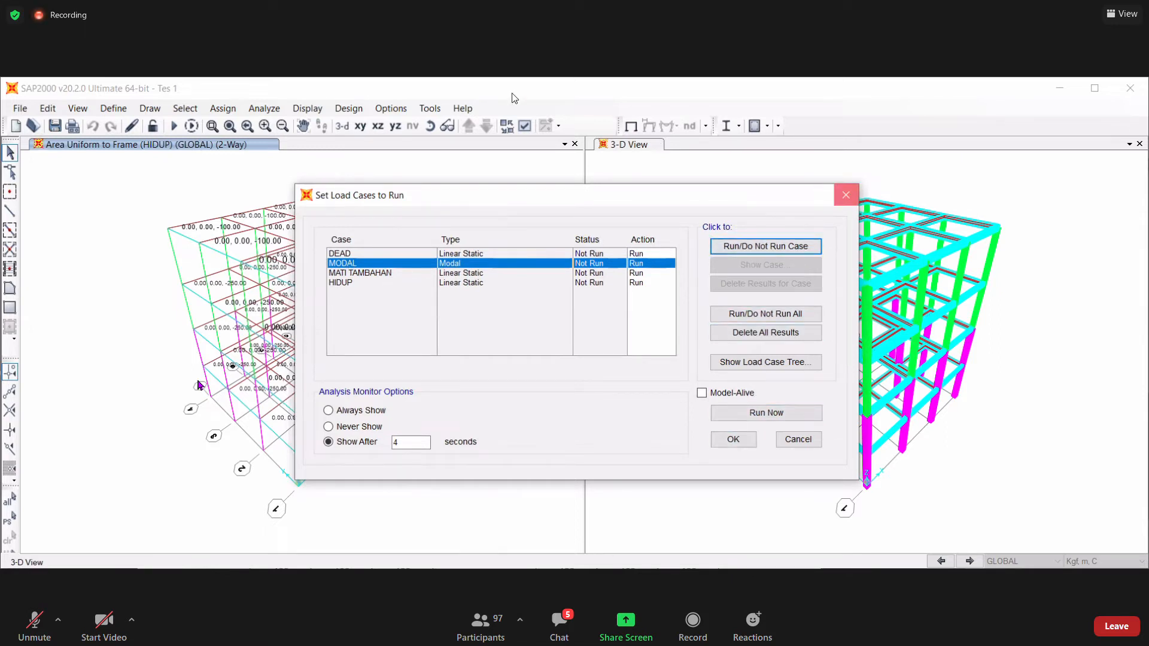
click(845, 197)
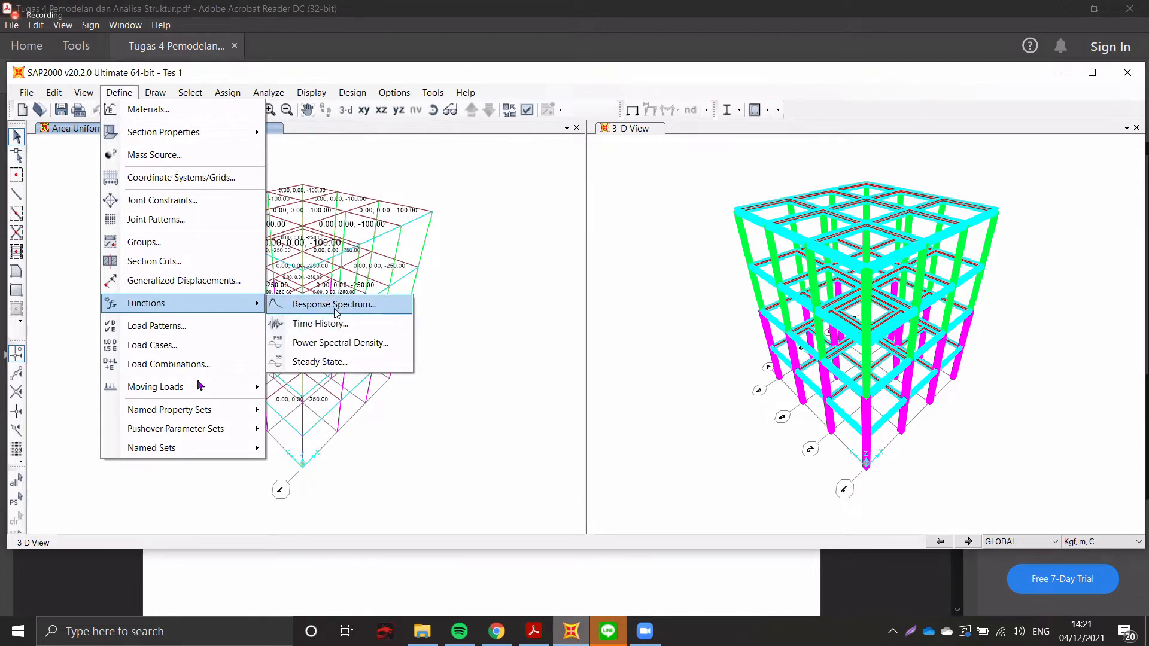
- Start a new response spectrum function of type IBC 2012
click(301, 305)
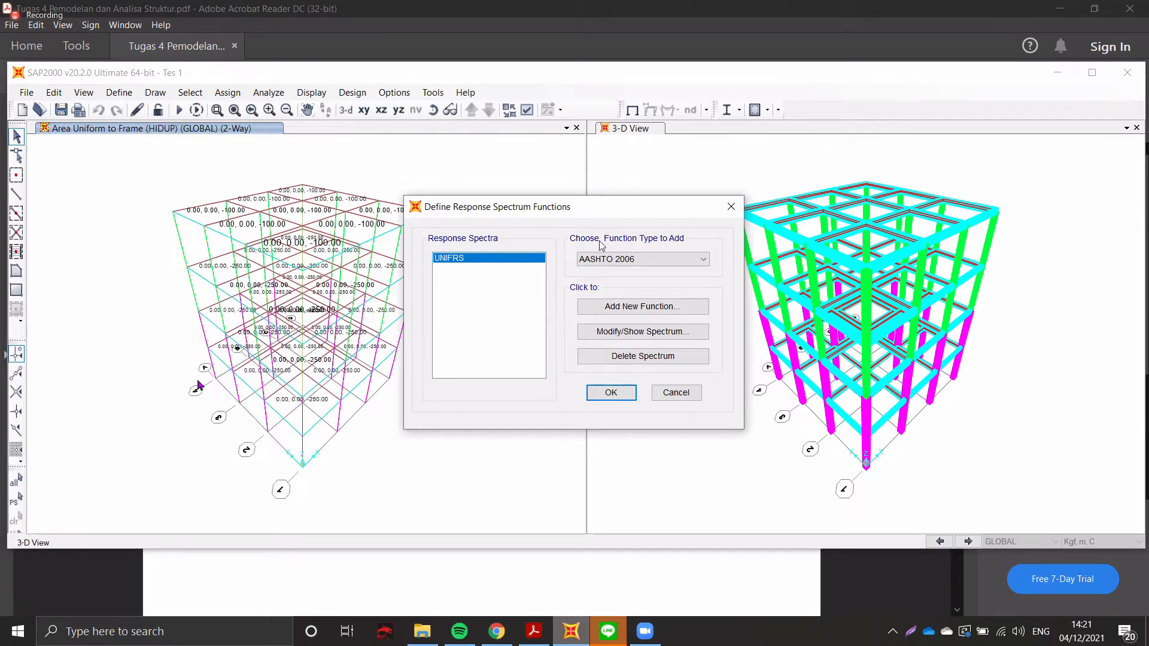
click(627, 261)
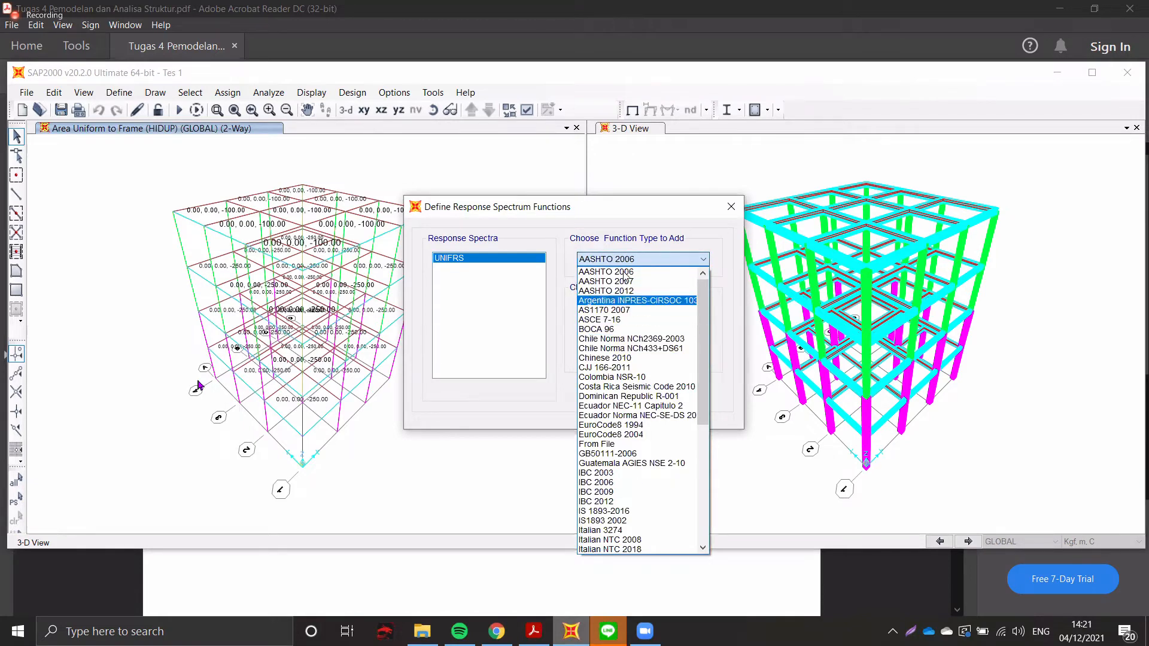
scroll(625, 302, down, 1)
scroll(626, 335, down, 3)
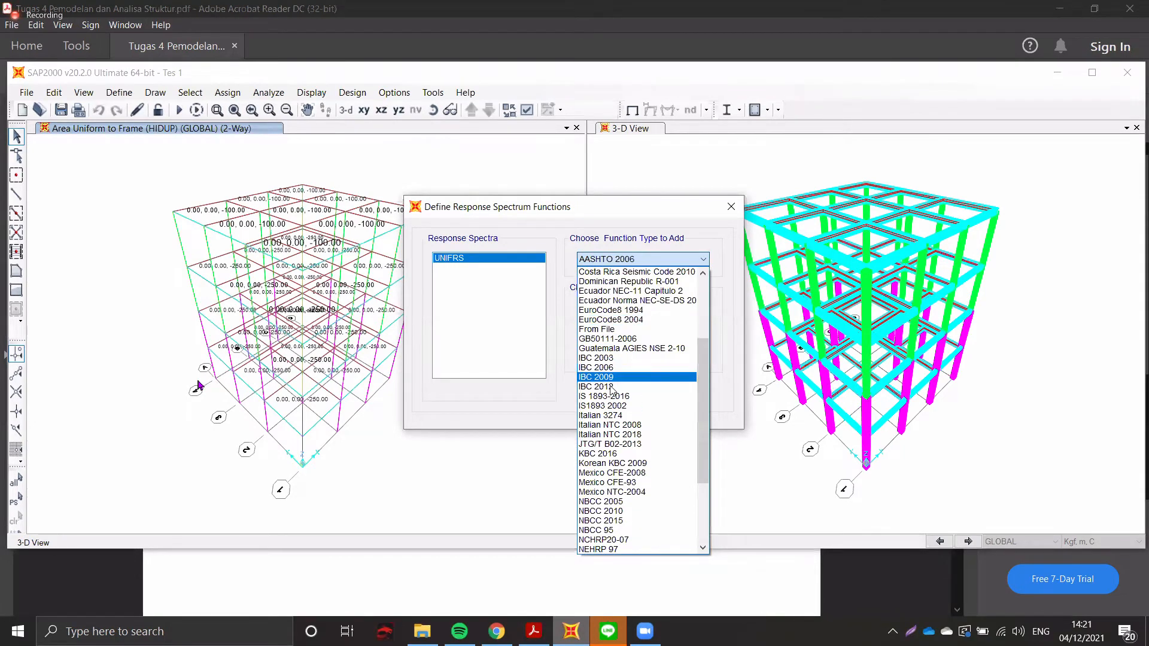
click(608, 387)
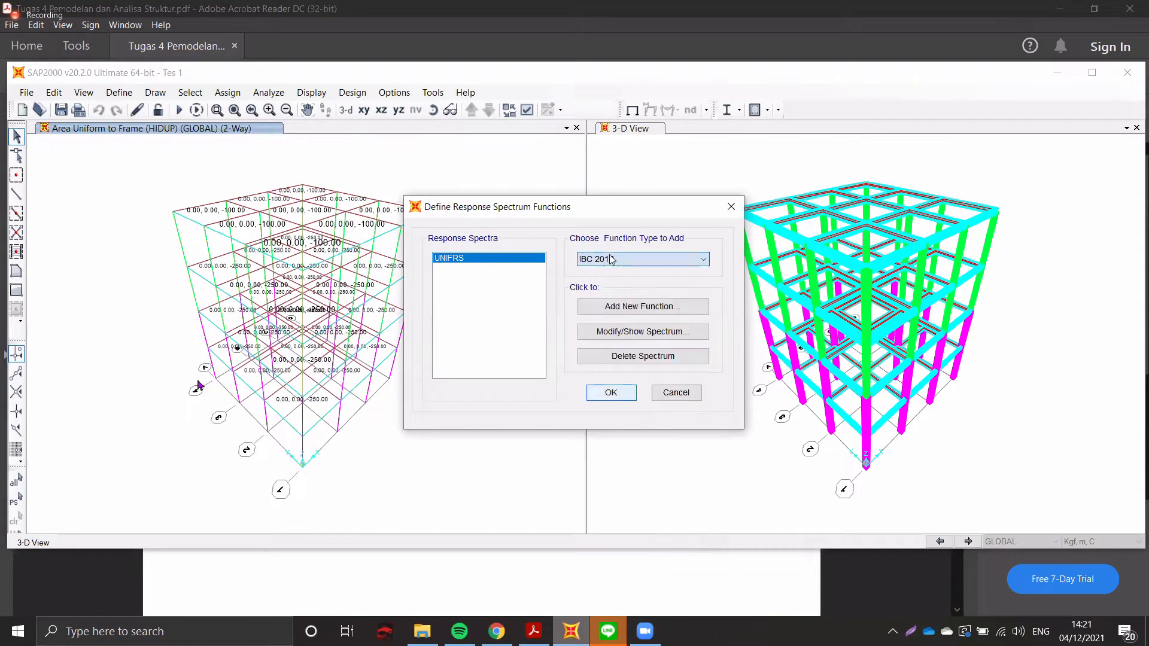
click(625, 308)
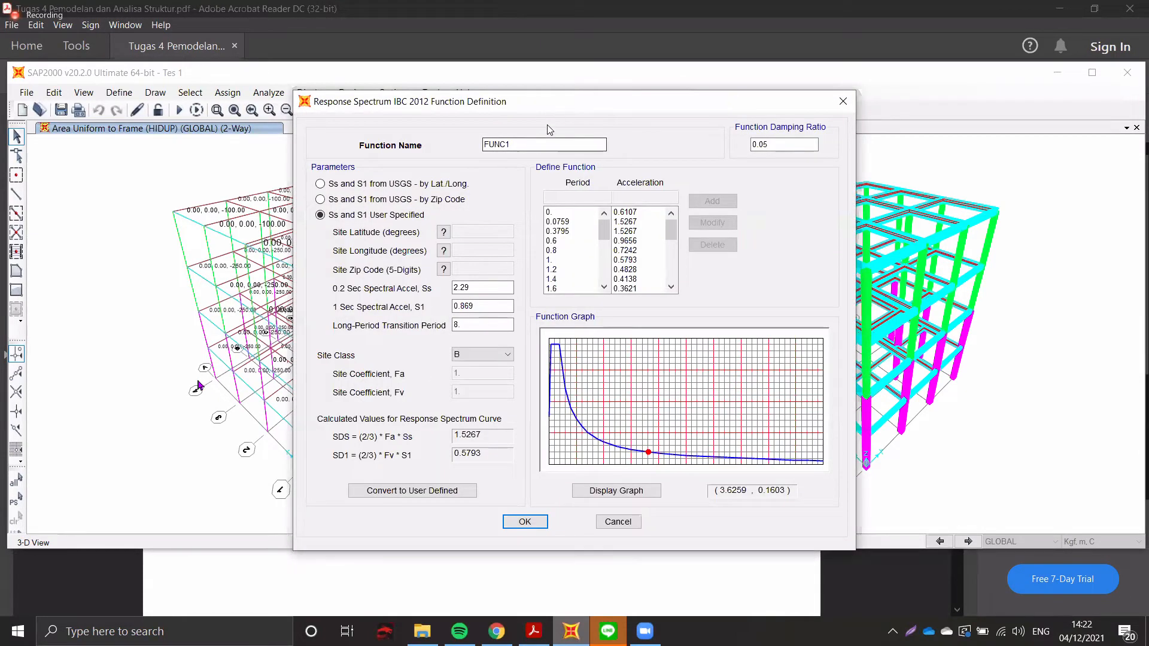
- Name the response spectrum function RESPON SPEKTRUM JKT
double_click(537, 142)
text(Re)
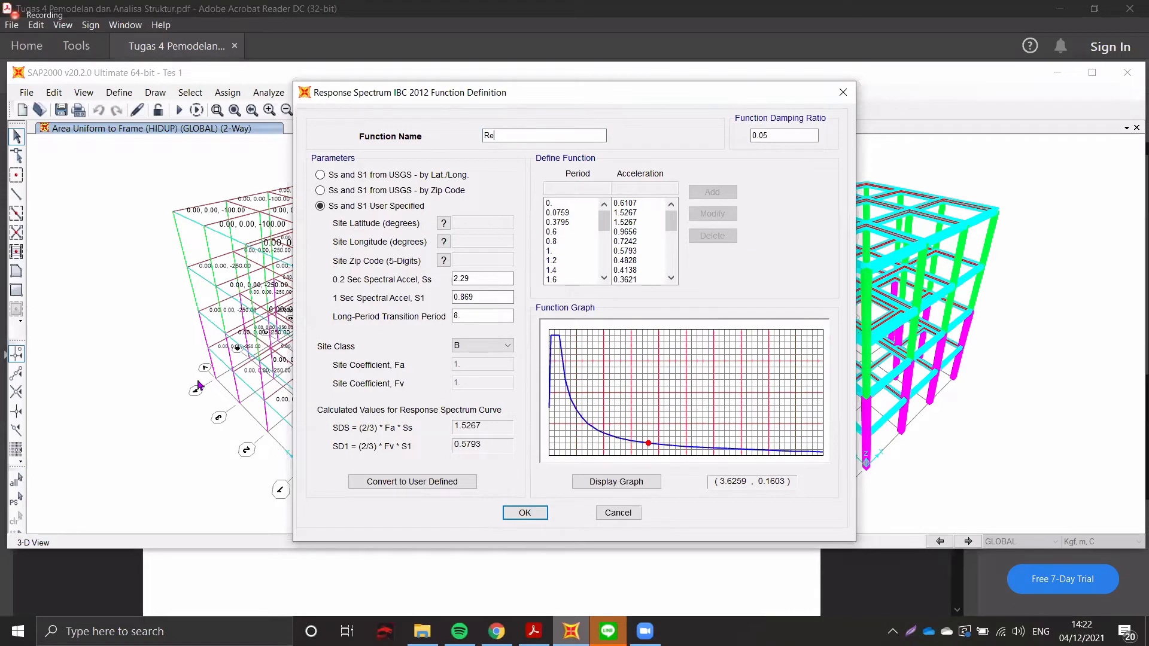
text(spon Spektrum)
key(ctrl+a)
text(RESPON SPEKTRUM JKT)
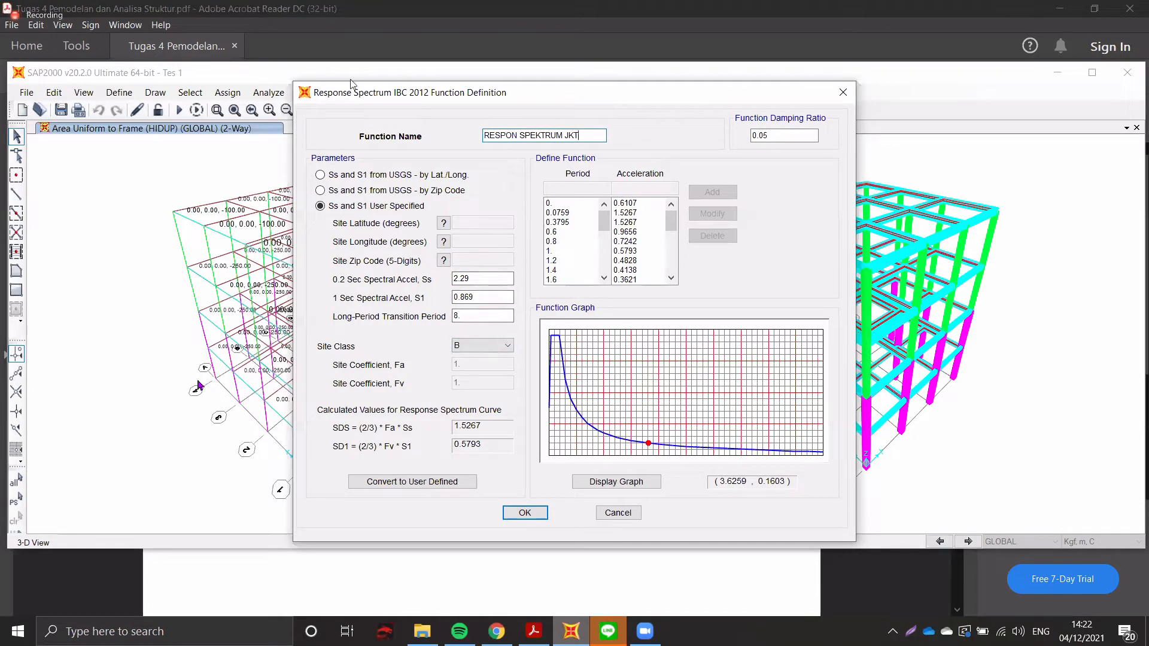
- Check the soil class and Ss value in the assignment PDF in Acrobat Reader, and set the function's site class to E in SAP2000
key(alt+Tab)
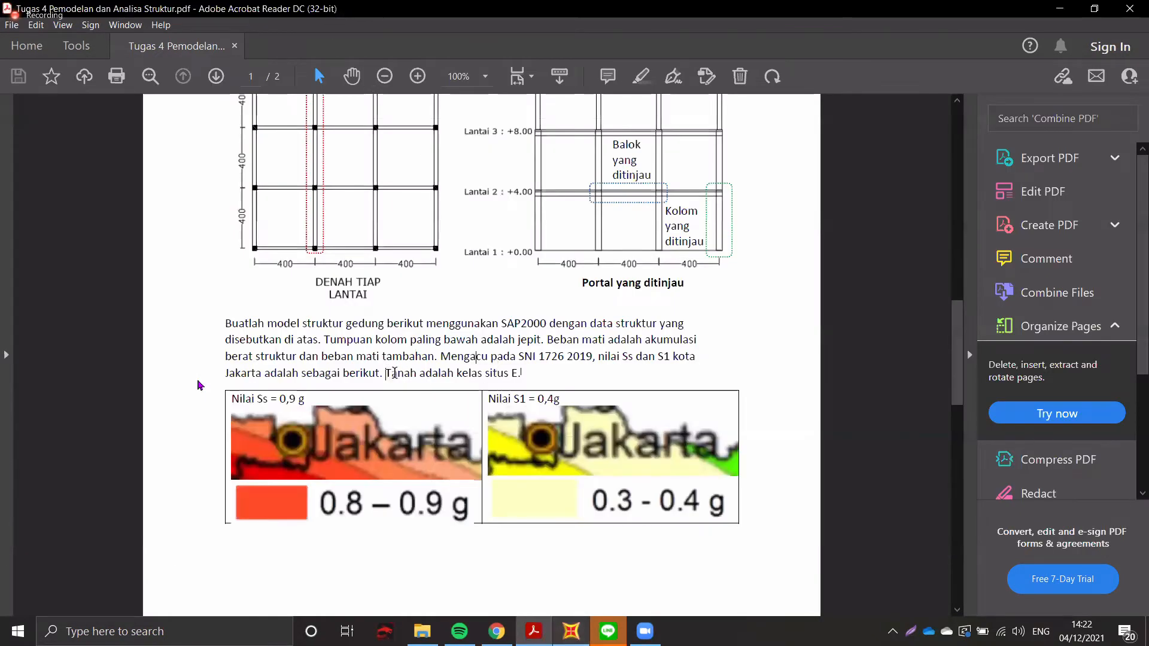
drag(386, 373, 513, 380)
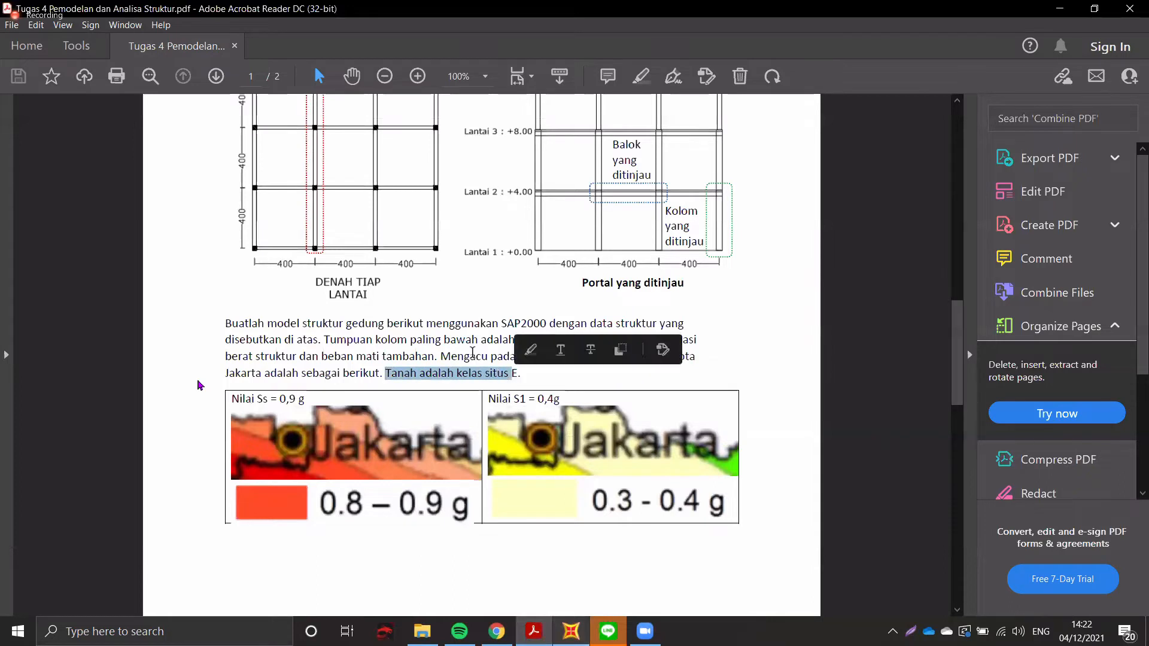
click(590, 582)
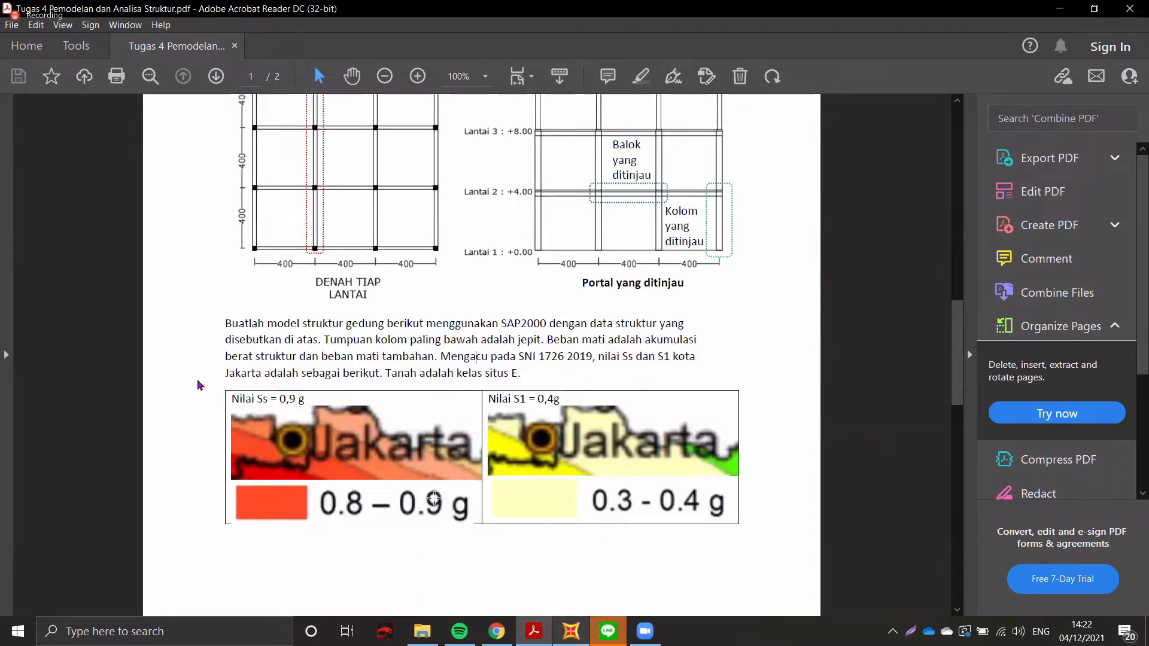
drag(280, 398, 293, 400)
click(568, 542)
click(572, 634)
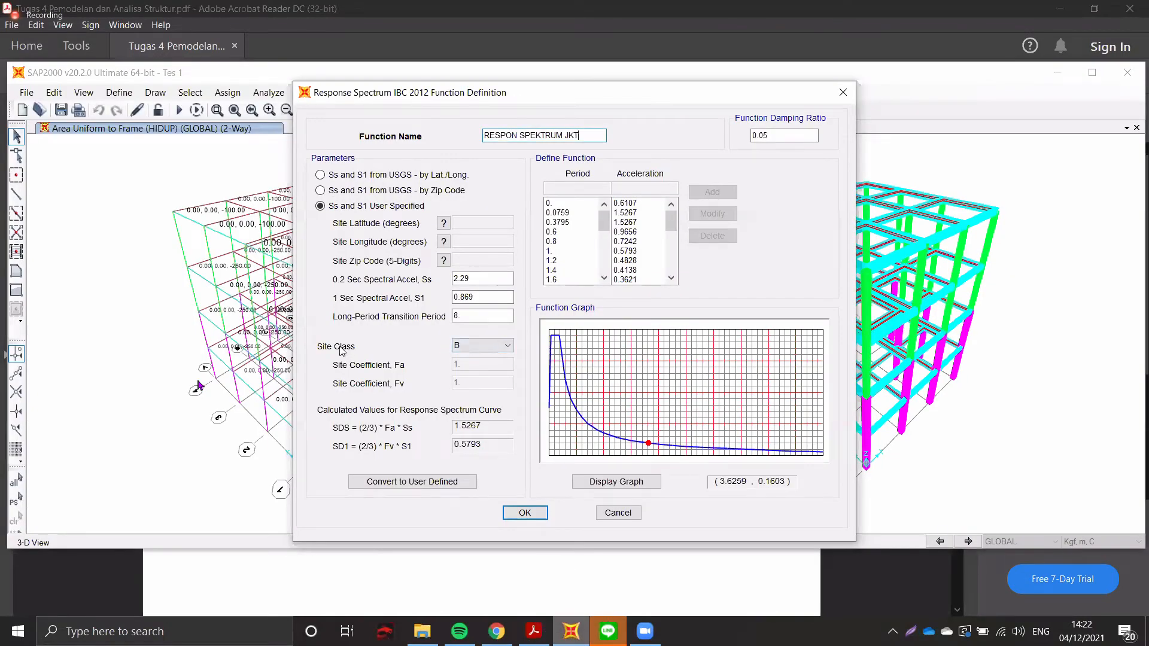
click(483, 347)
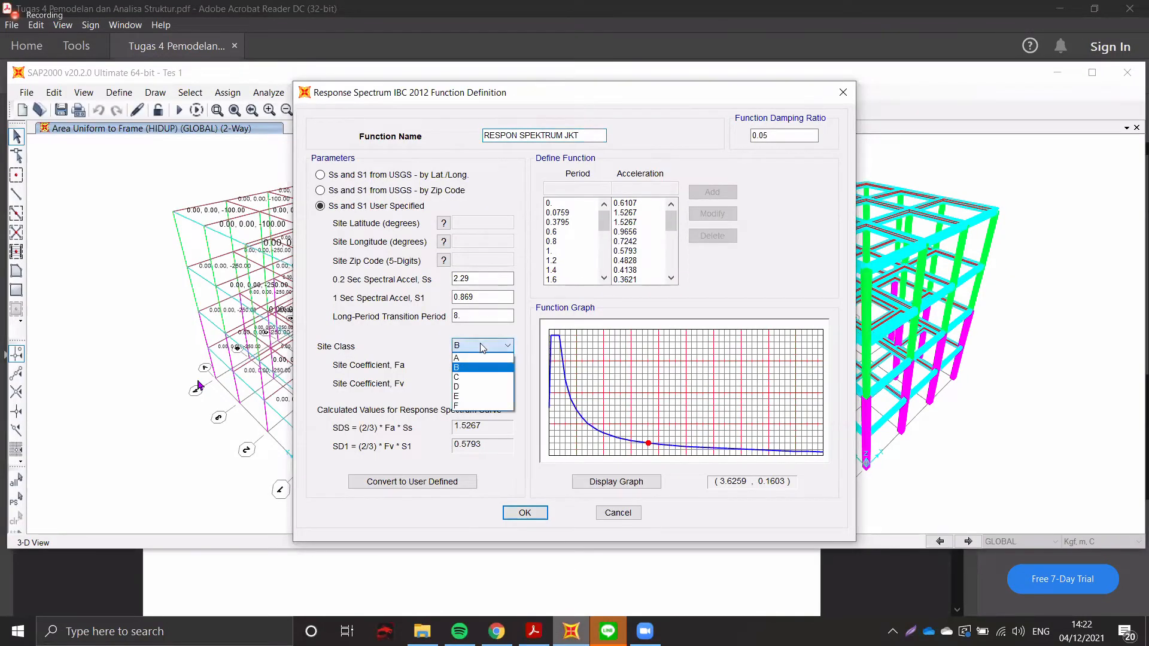
click(474, 396)
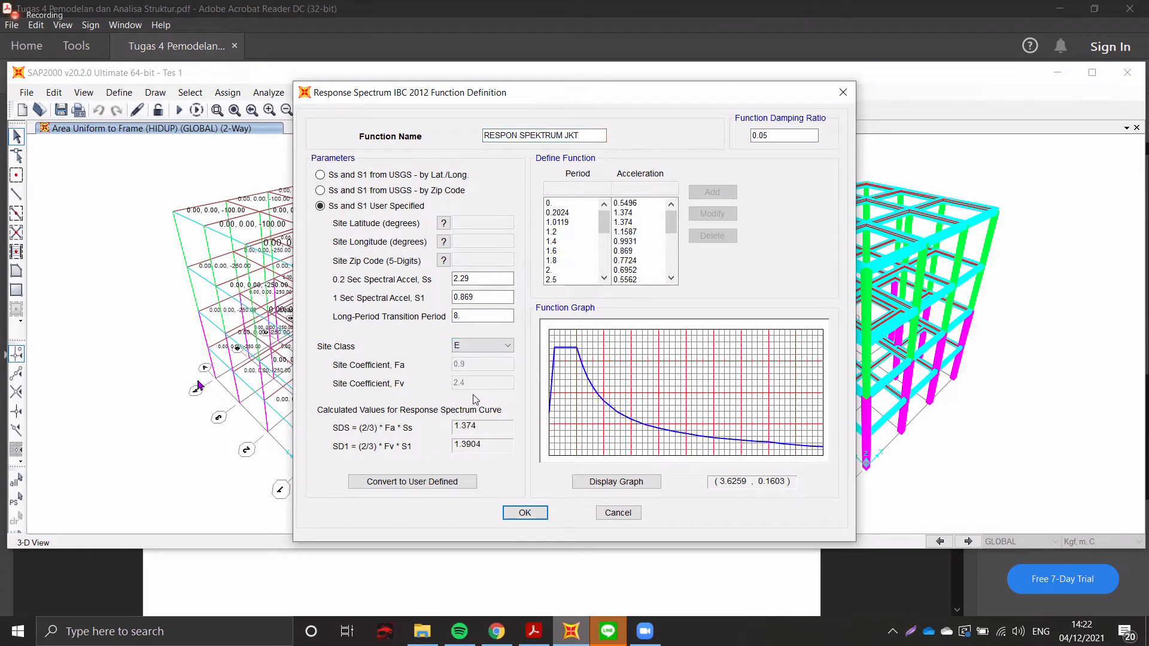
- Set the 0.2 sec spectral acceleration Ss to 0.9 and the 1 sec spectral acceleration S1 to 0.4, consulting the assignment PDF
double_click(485, 277)
key(alt+Tab)
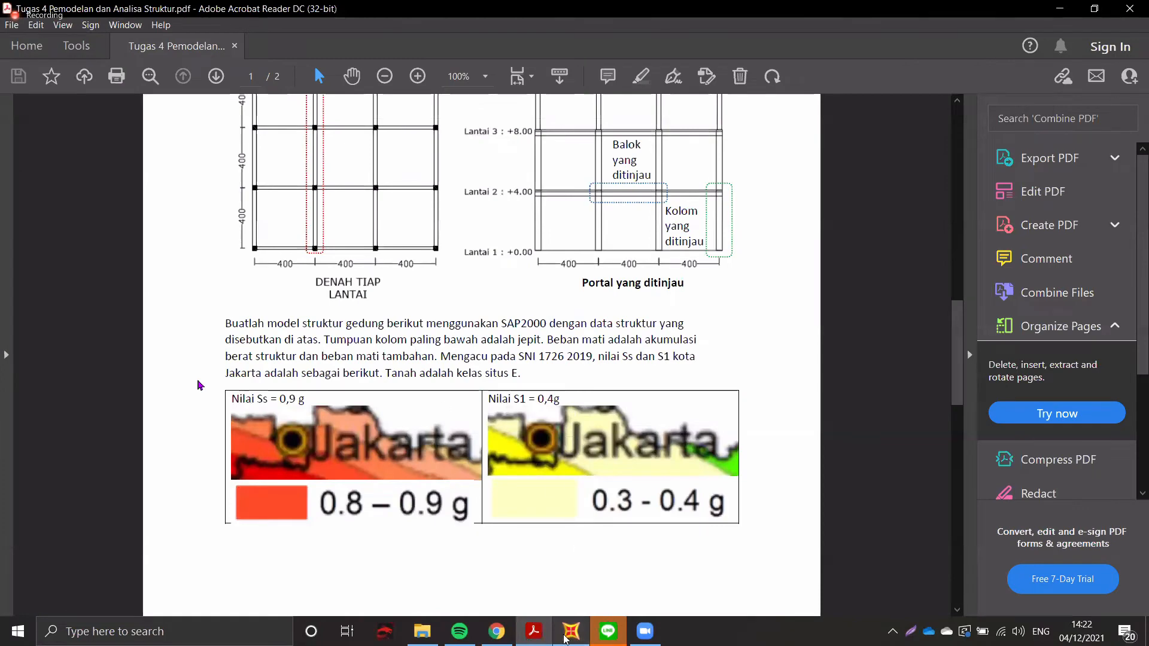
click(571, 631)
text(0.9)
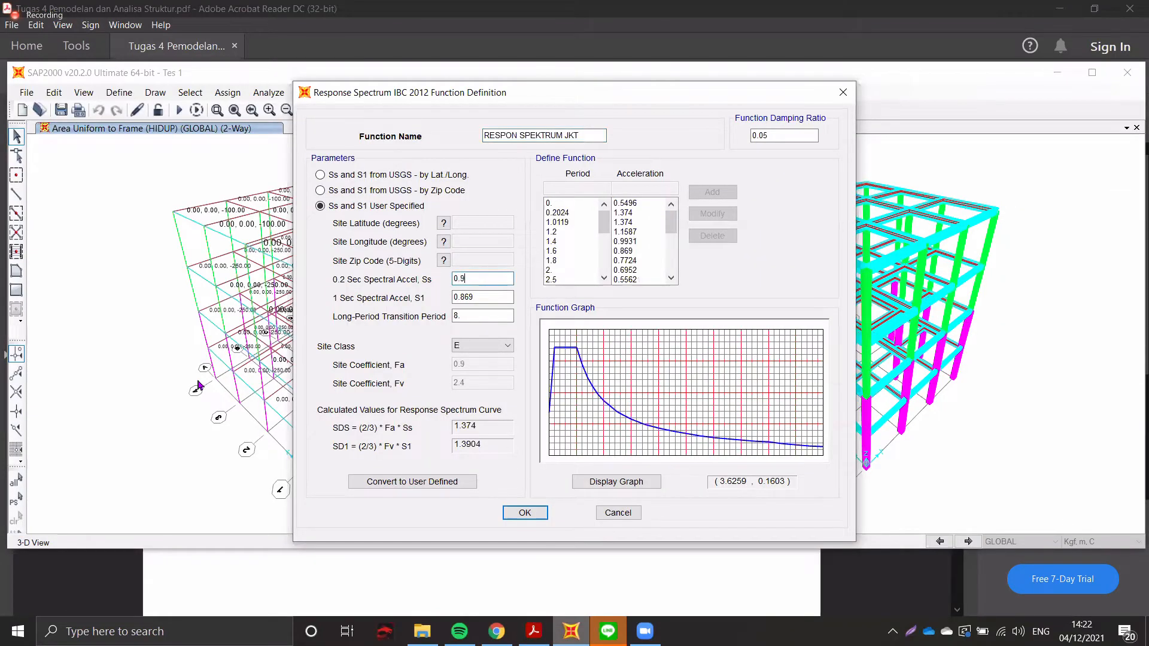
key(Tab)
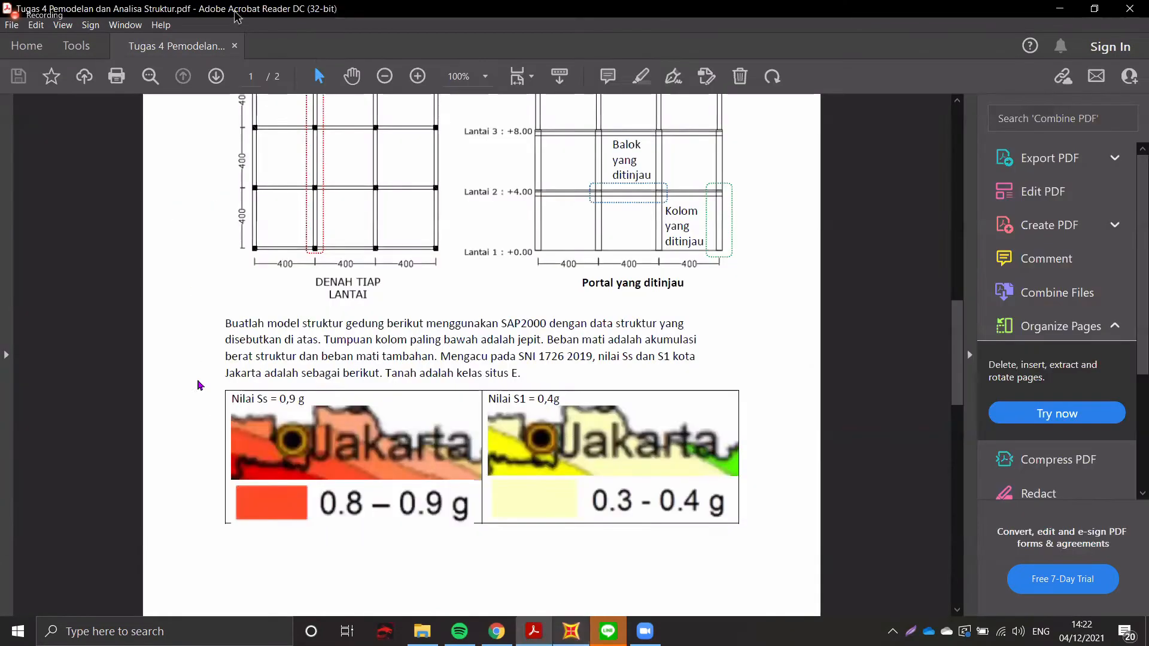
key(alt+Tab)
key(alt+Tab)
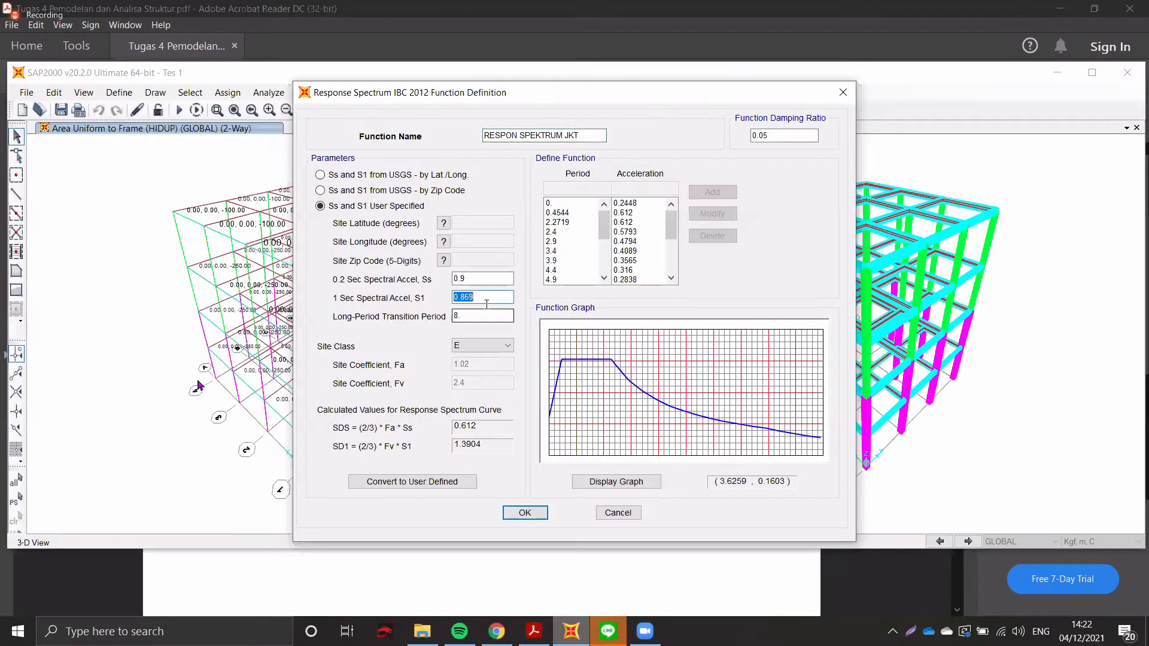
text(0.4)
click(595, 482)
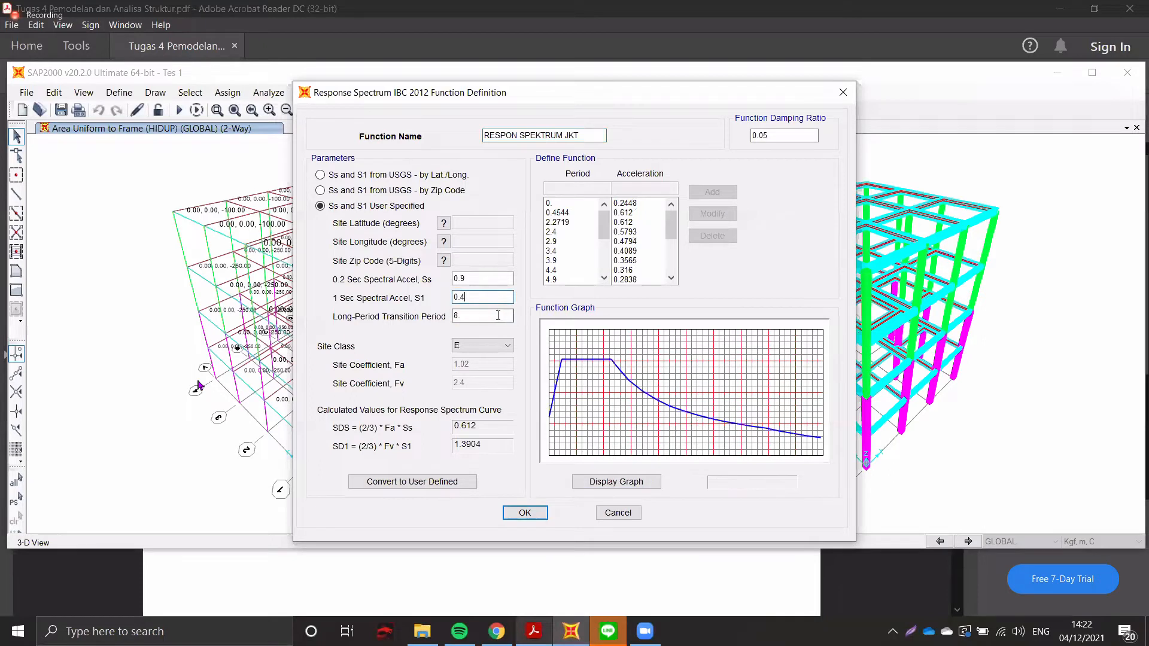
click(496, 316)
click(492, 299)
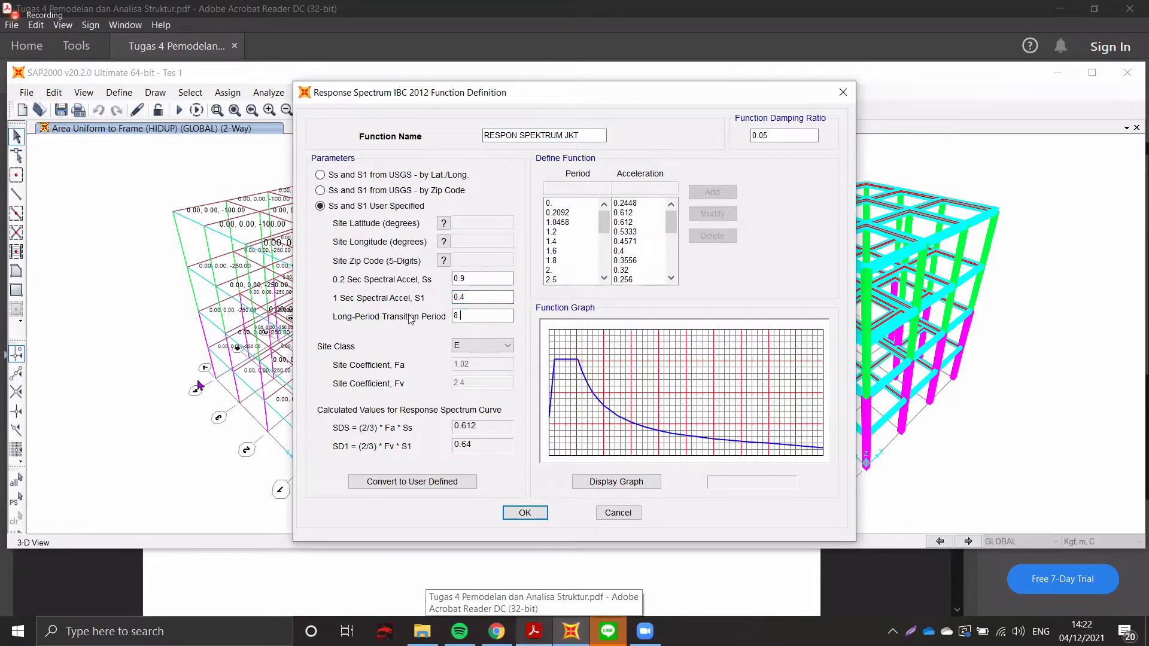
click(482, 315)
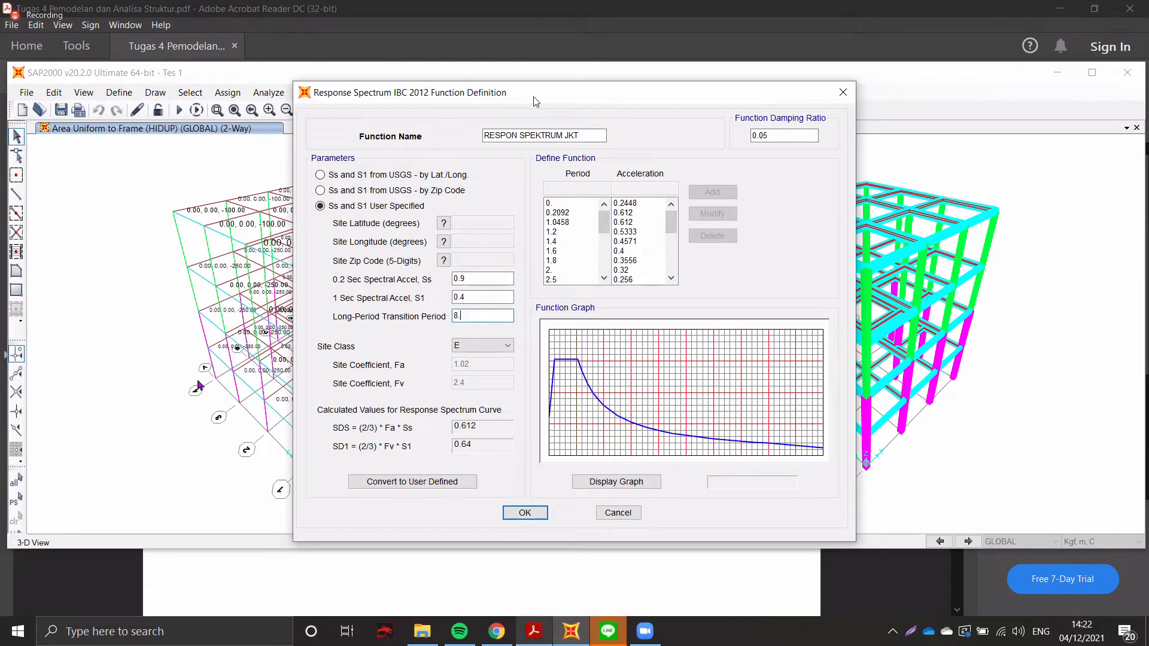
- Look up the design spectrum for the city Jakarta by Nama Kota on the Desain Spektra Indonesia website in Chrome
click(602, 71)
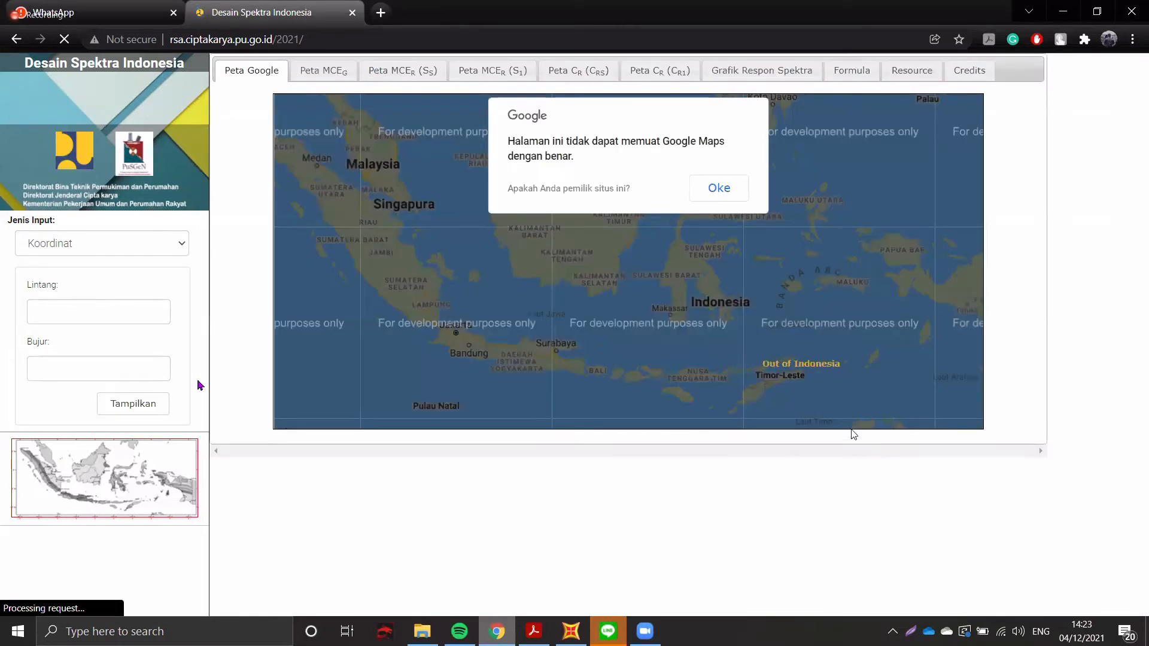
click(115, 244)
click(129, 276)
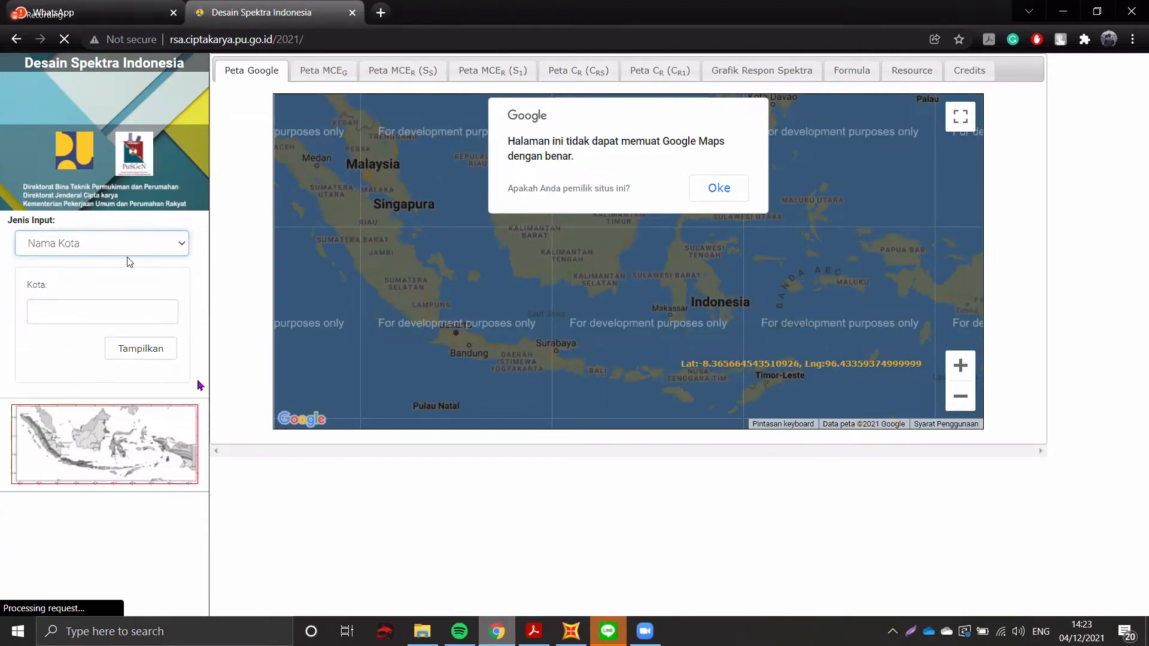
click(124, 315)
text(Jaka)
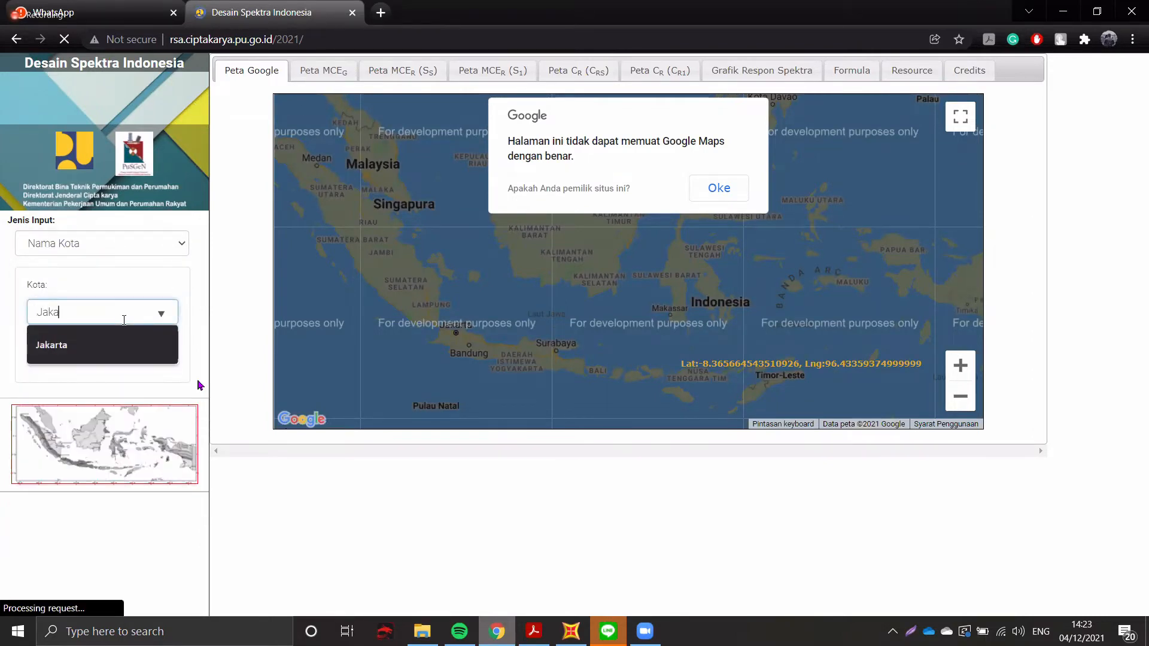
click(77, 335)
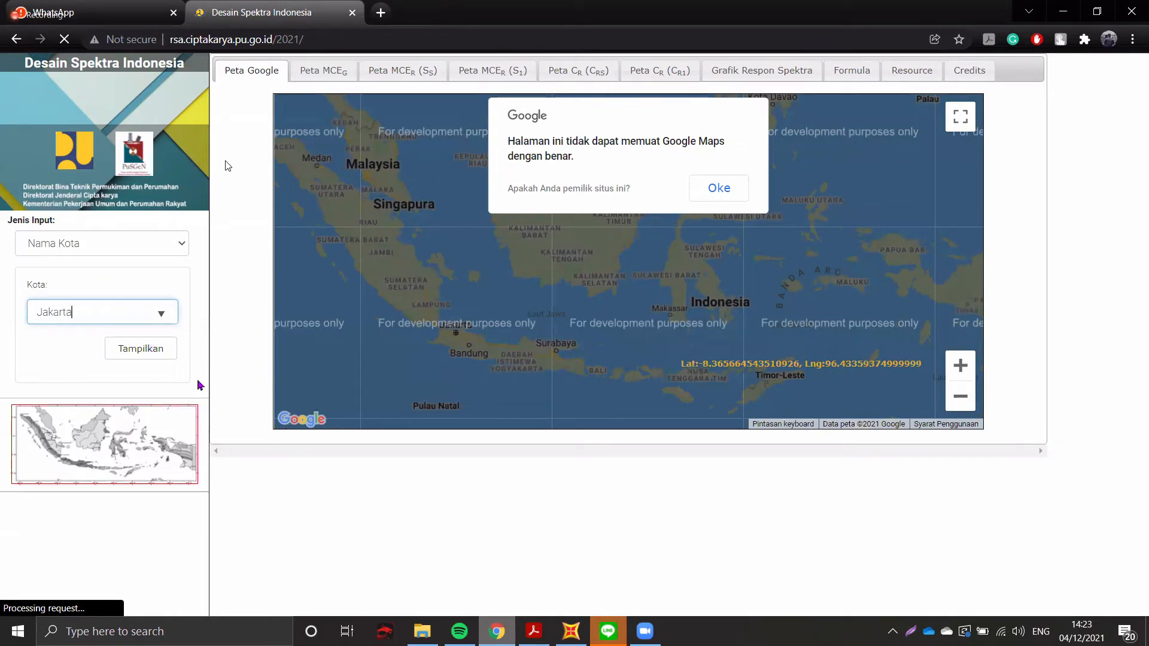
click(151, 349)
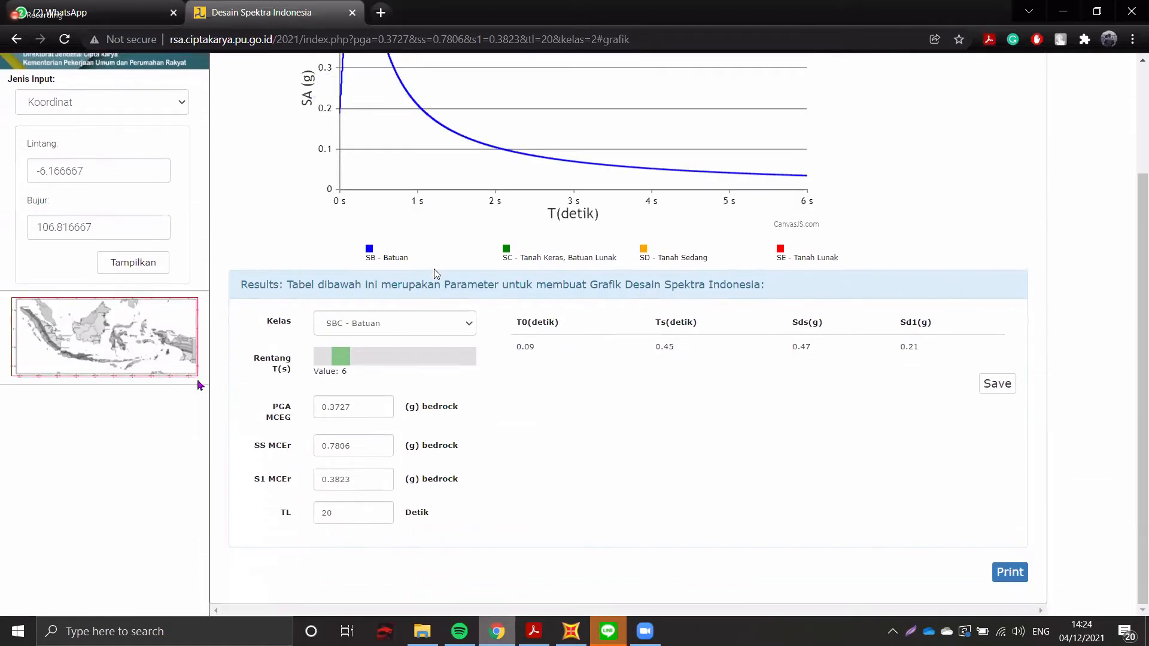
- Compare the website's Jakarta spectrum parameters with the Ss and S1 values in the assignment PDF in Acrobat Reader
scroll(460, 401, down, 2)
click(540, 638)
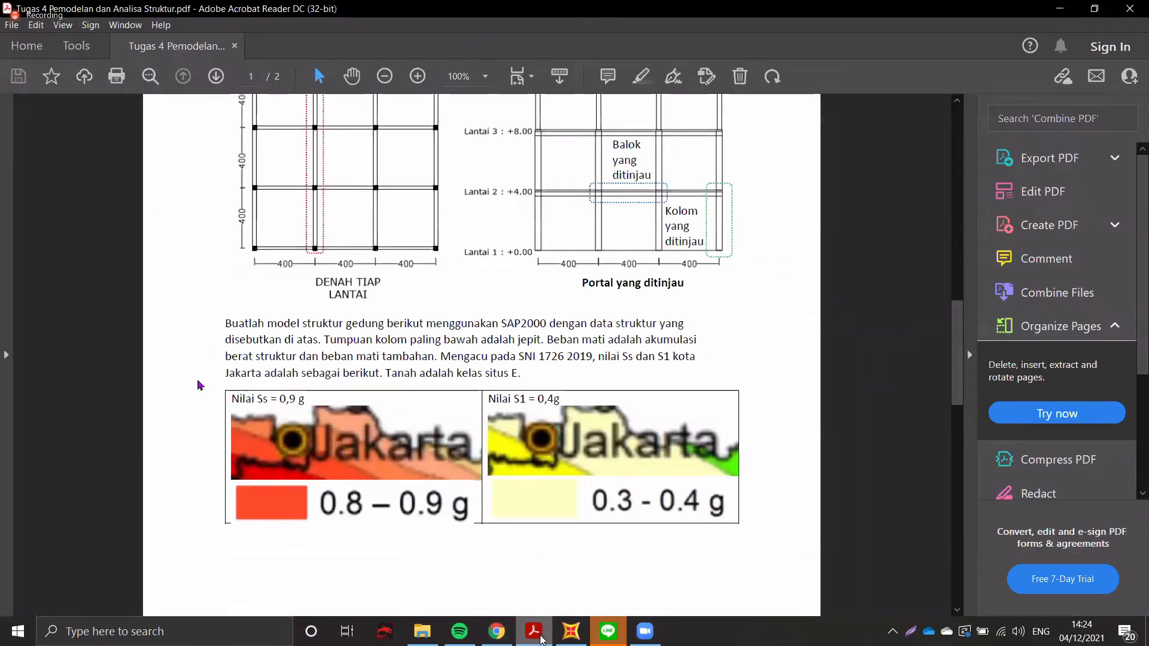
click(540, 638)
click(541, 638)
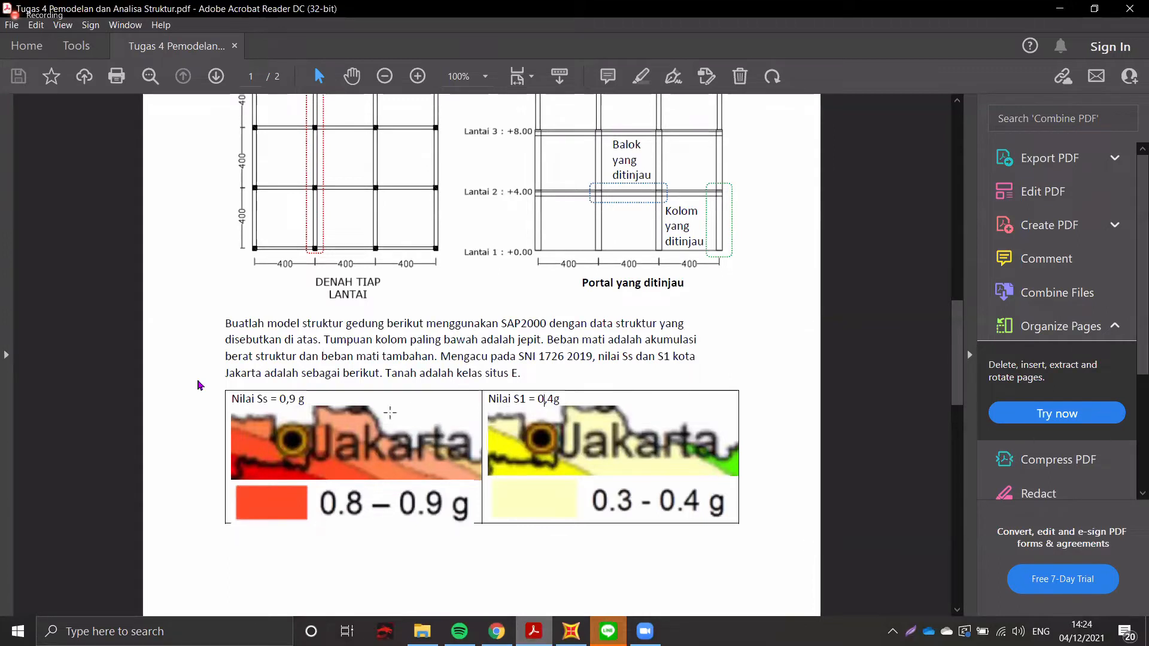
drag(289, 398, 298, 398)
click(540, 394)
click(496, 631)
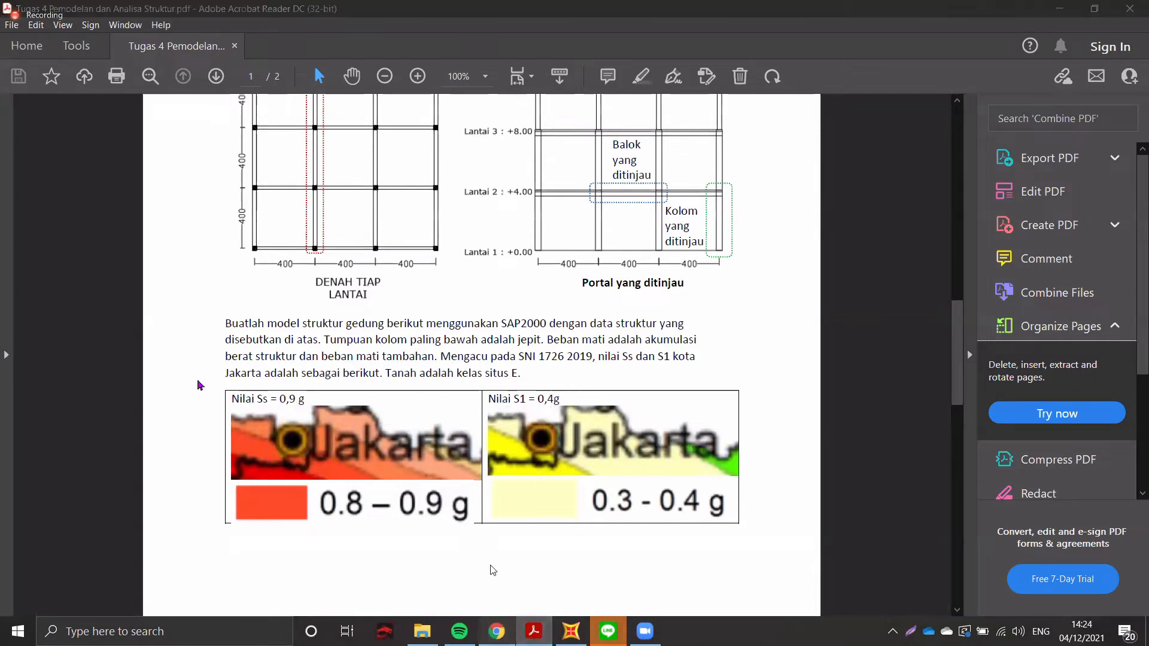
- Examine the SS, S1 and TL parameters on the Desain Spektra Indonesia page and return to the function definition in SAP2000
drag(351, 445, 330, 481)
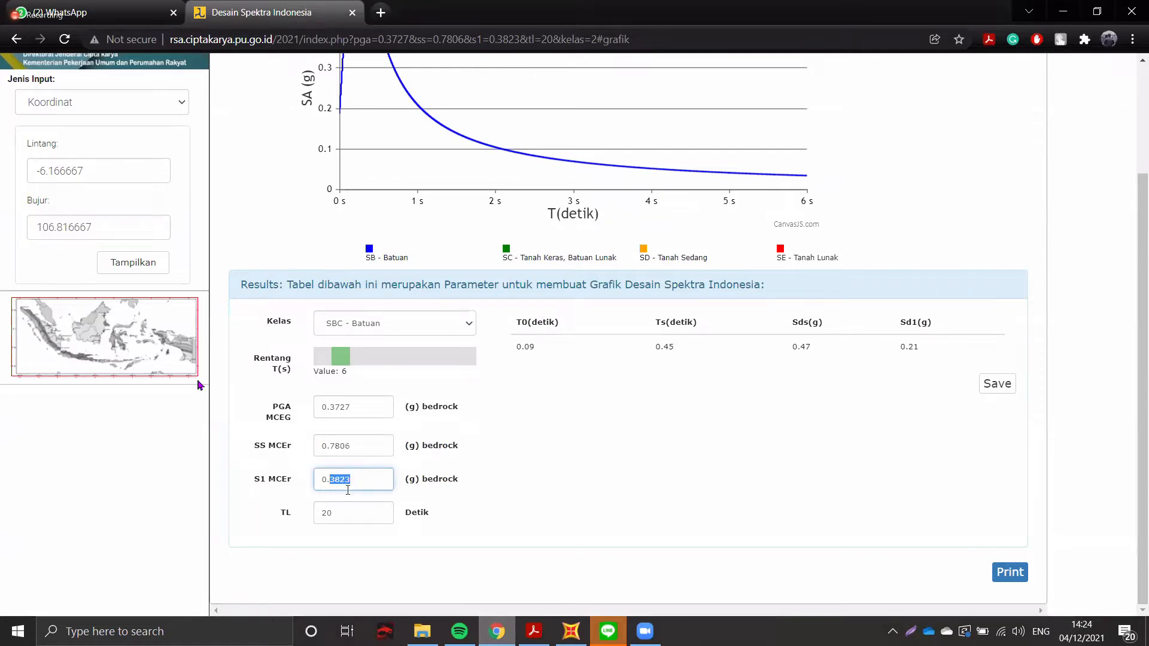
click(352, 518)
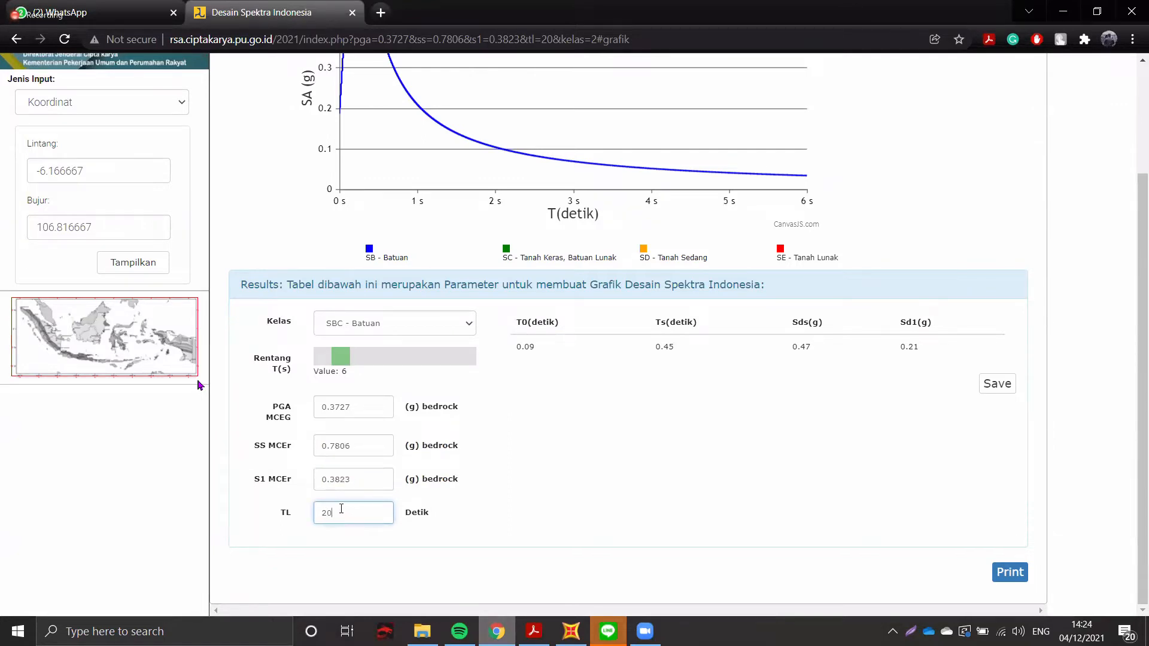
click(535, 630)
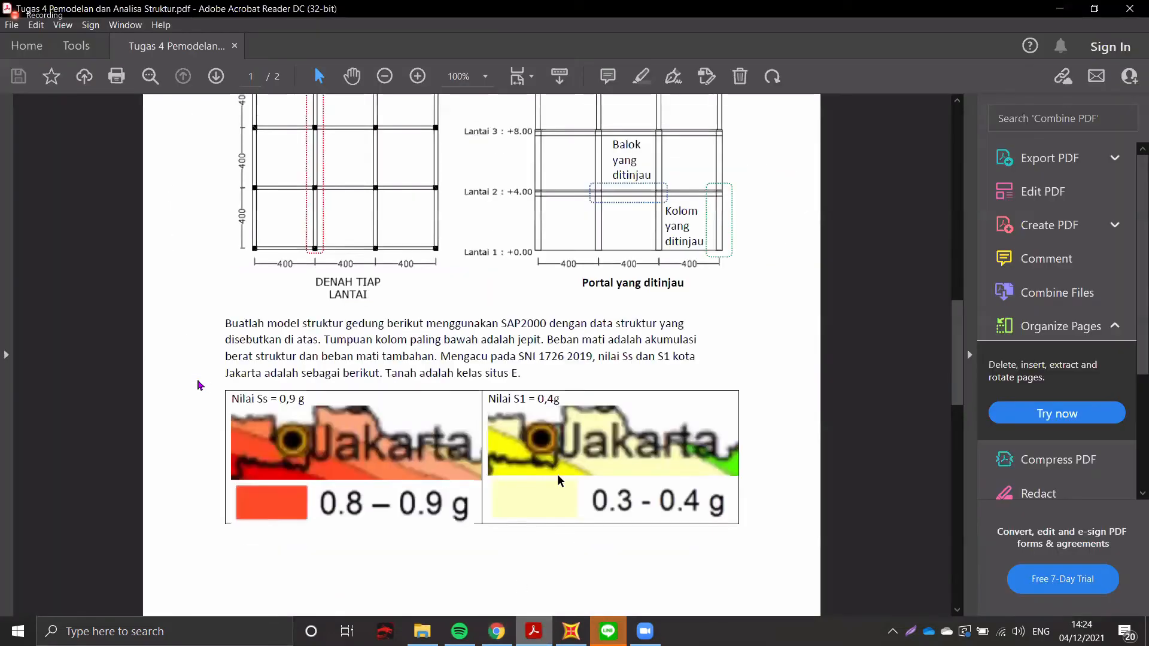
click(535, 630)
drag(333, 513, 325, 515)
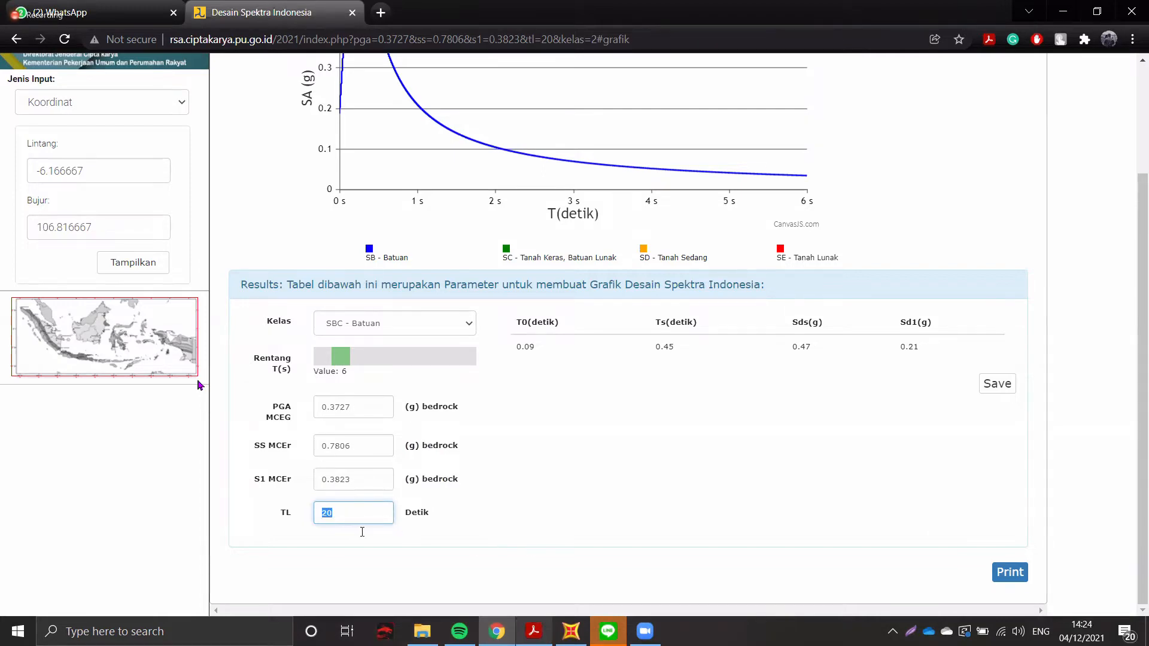
click(568, 631)
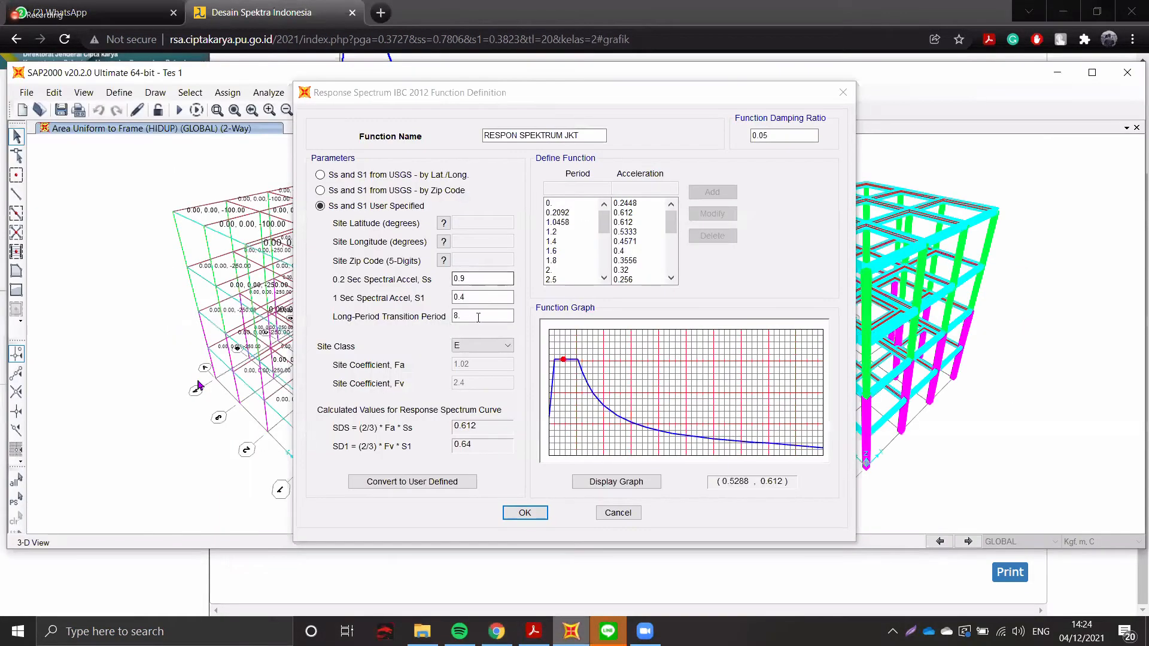
- Set the long-period transition period to 20 and save the RESPON SPEKTRUM JKT response spectrum function
text(0)
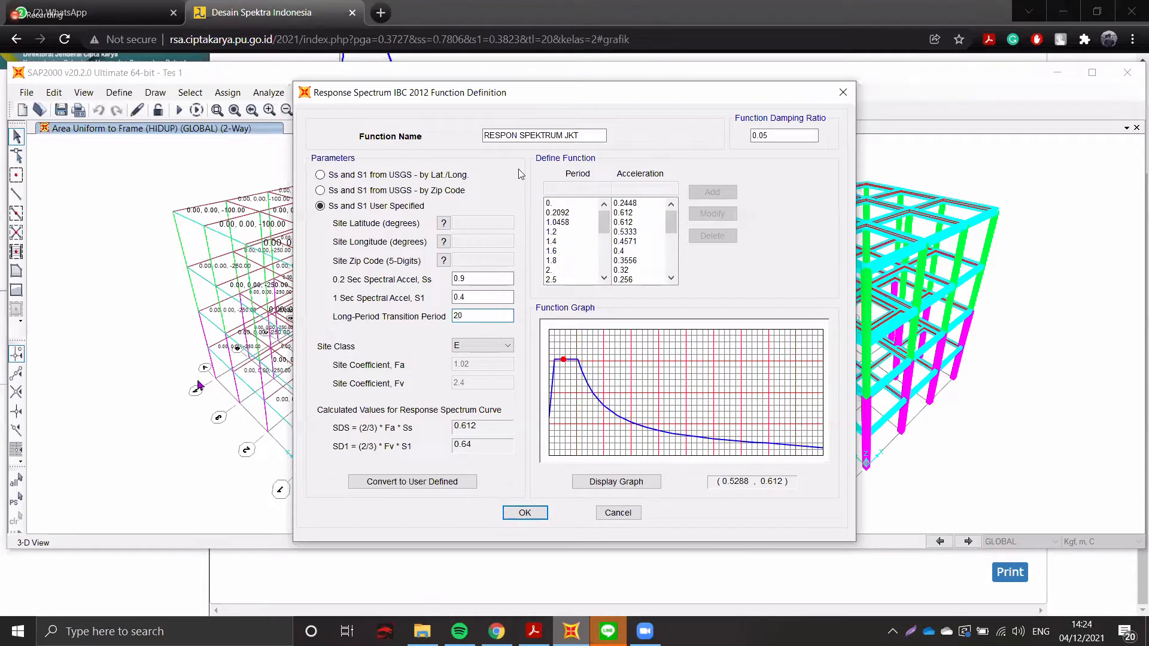
click(480, 299)
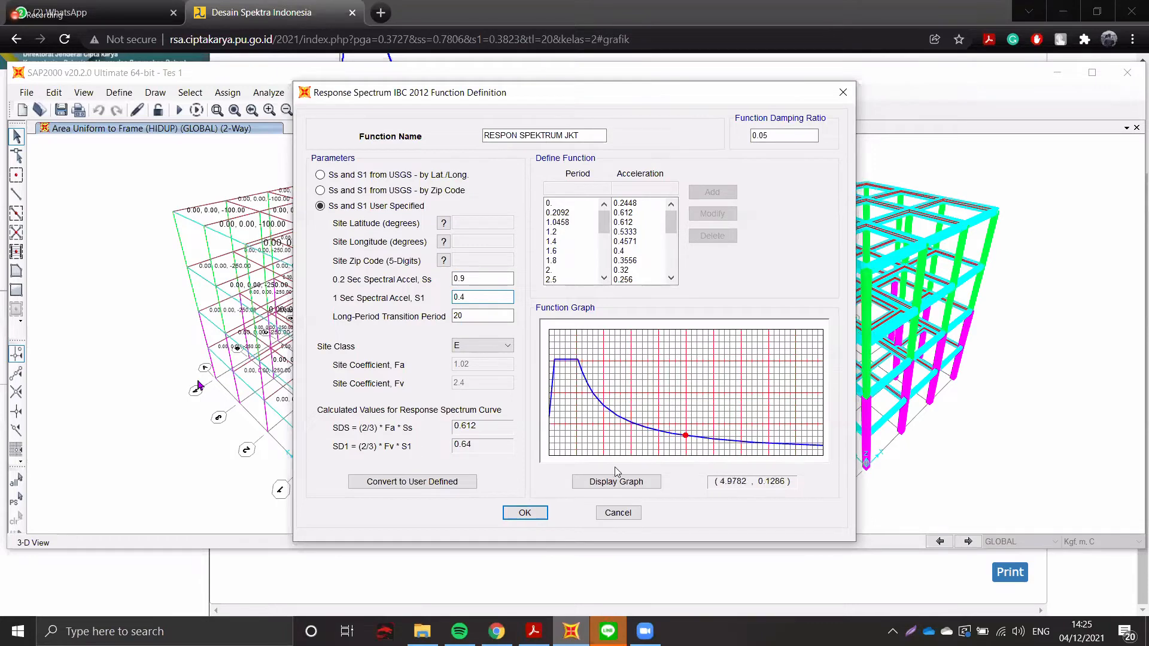
click(525, 513)
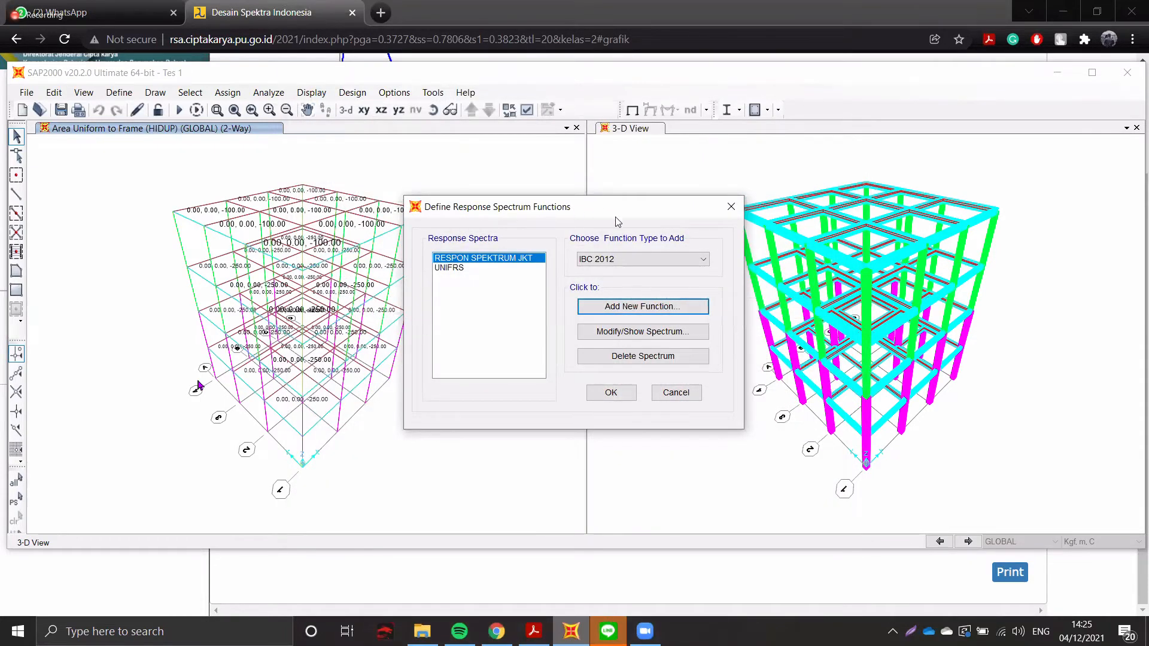
click(609, 395)
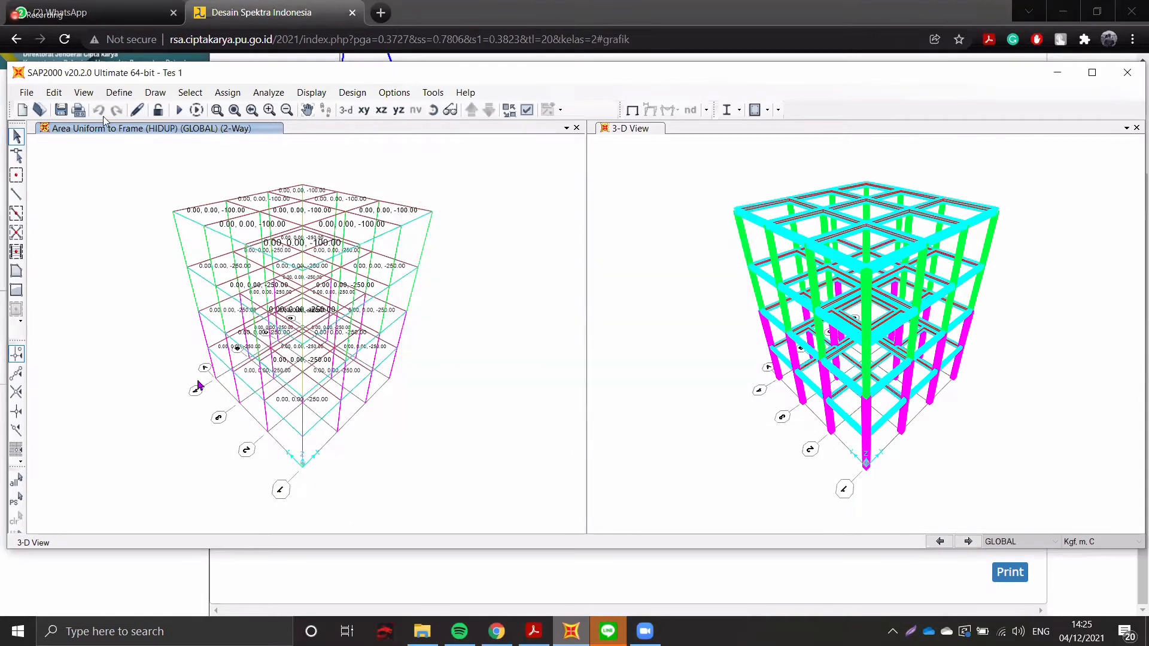
- Look through the defined load combinations and load patterns without changing them
click(119, 93)
mouse_move(119, 94)
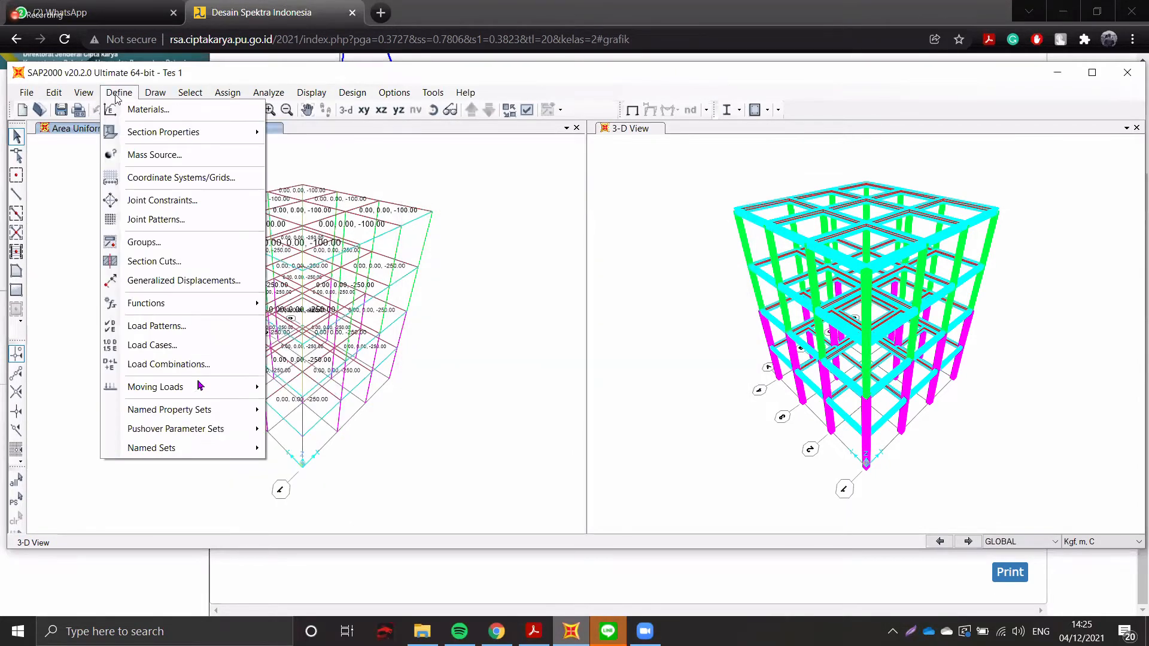
click(133, 368)
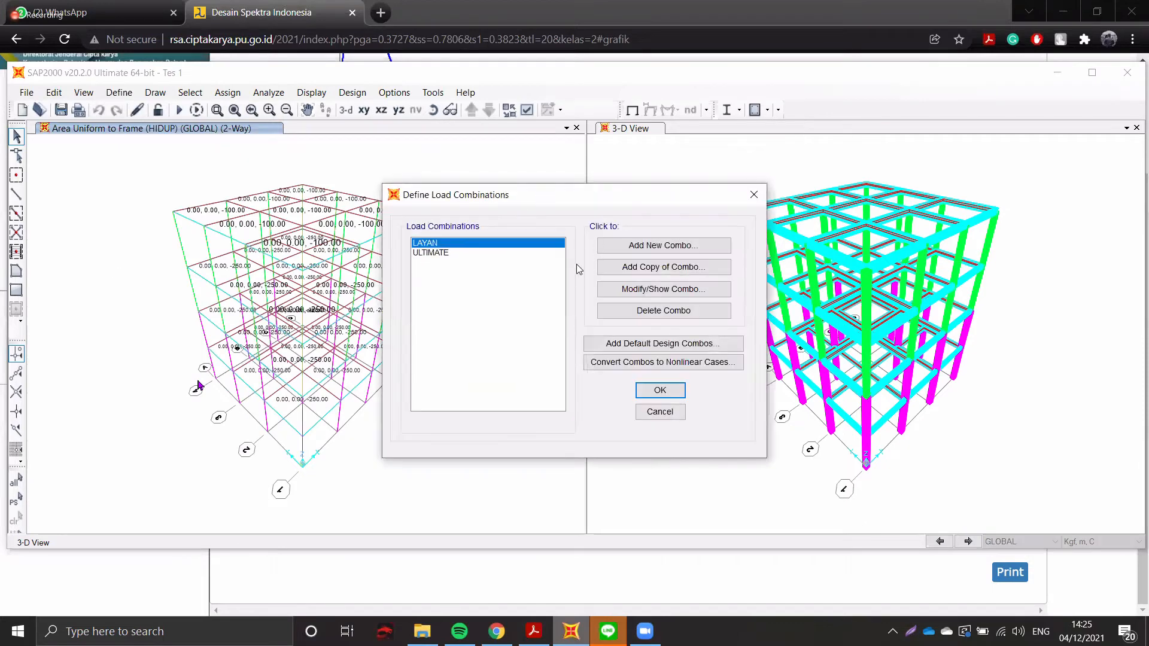
click(468, 254)
click(481, 243)
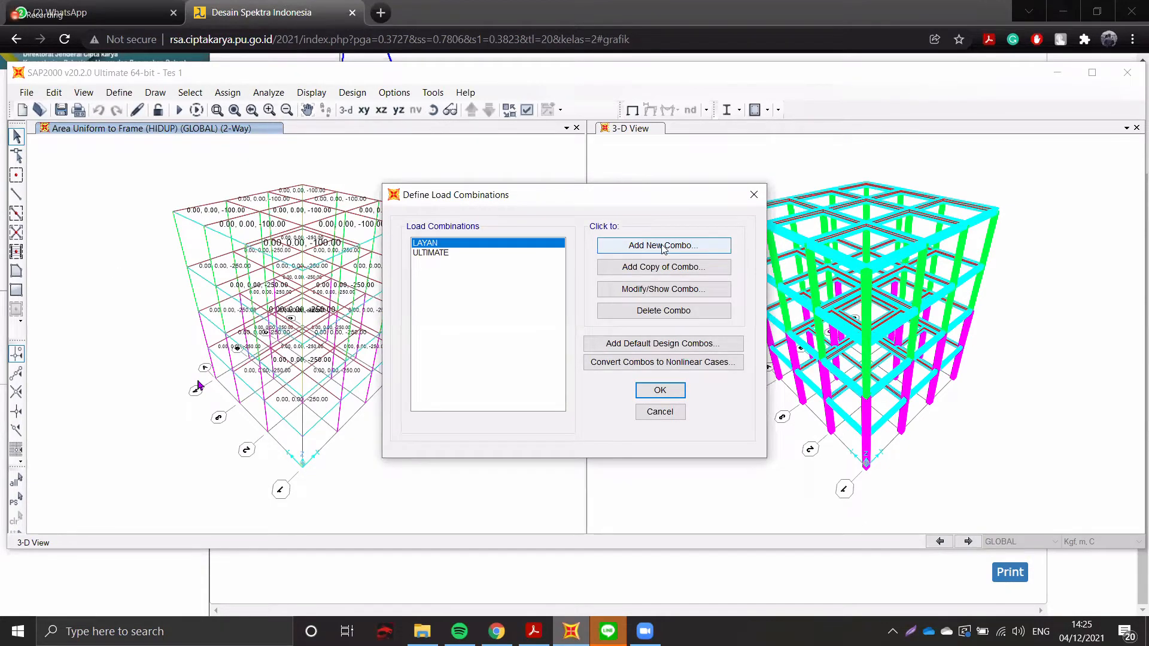
click(754, 195)
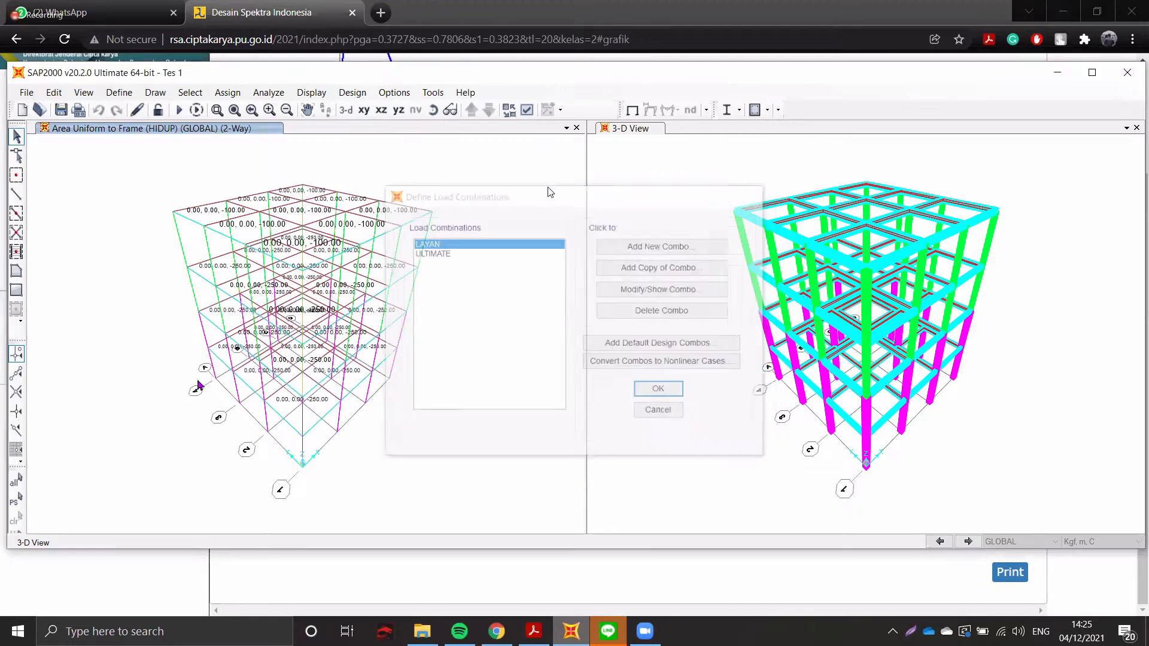
click(119, 94)
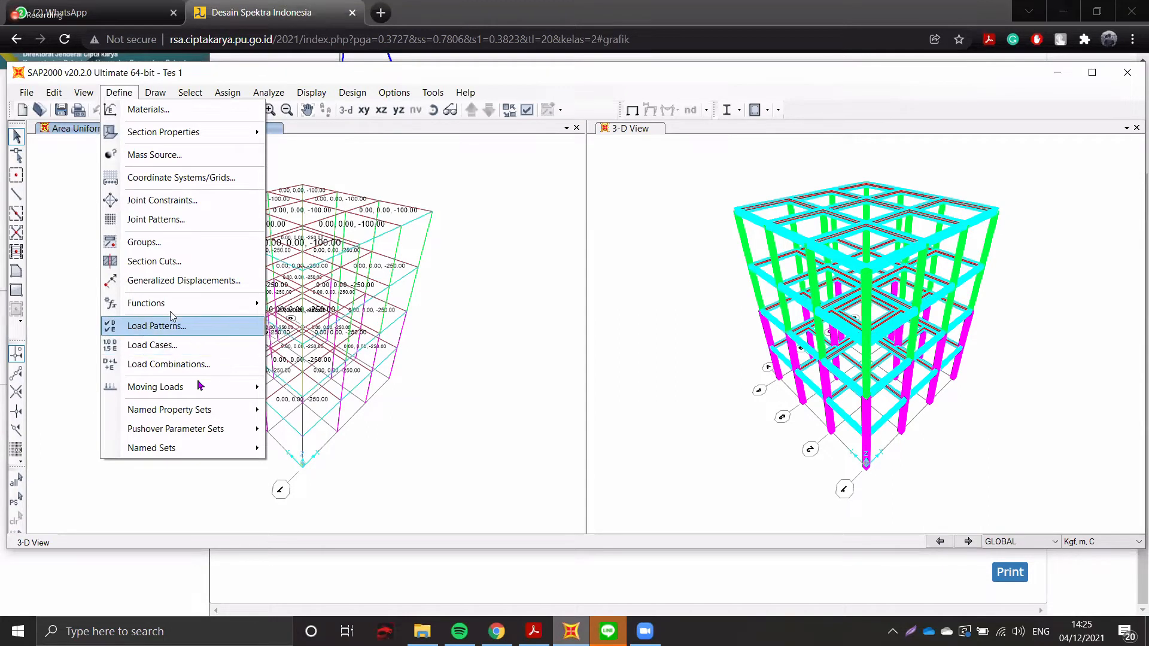
mouse_move(174, 309)
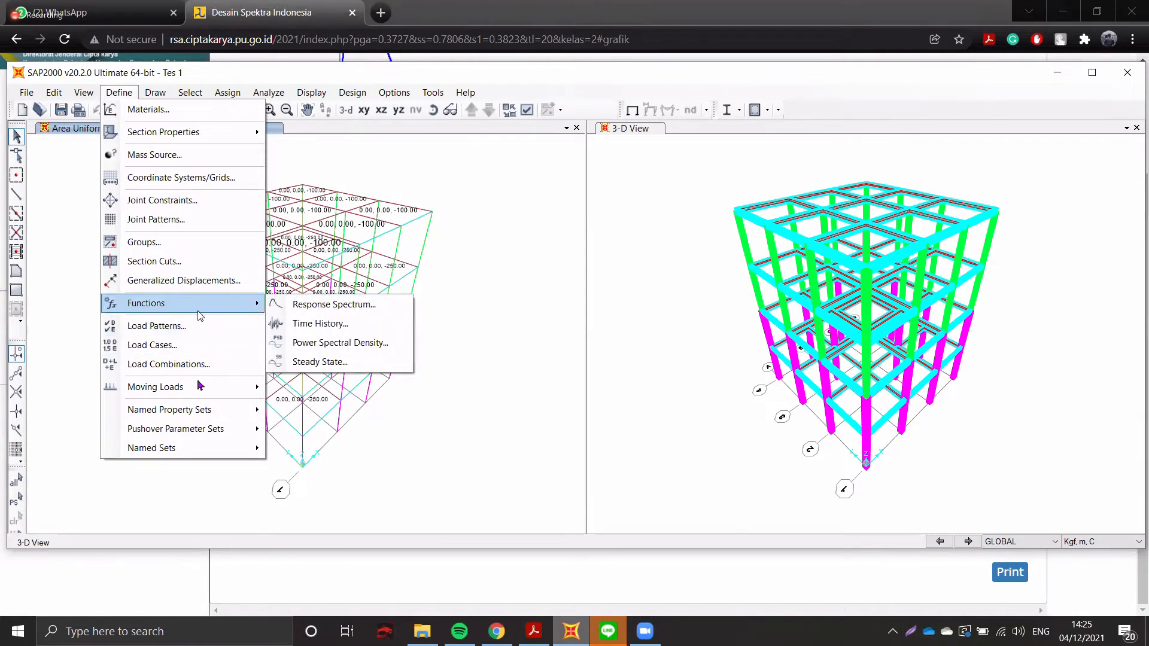
click(167, 330)
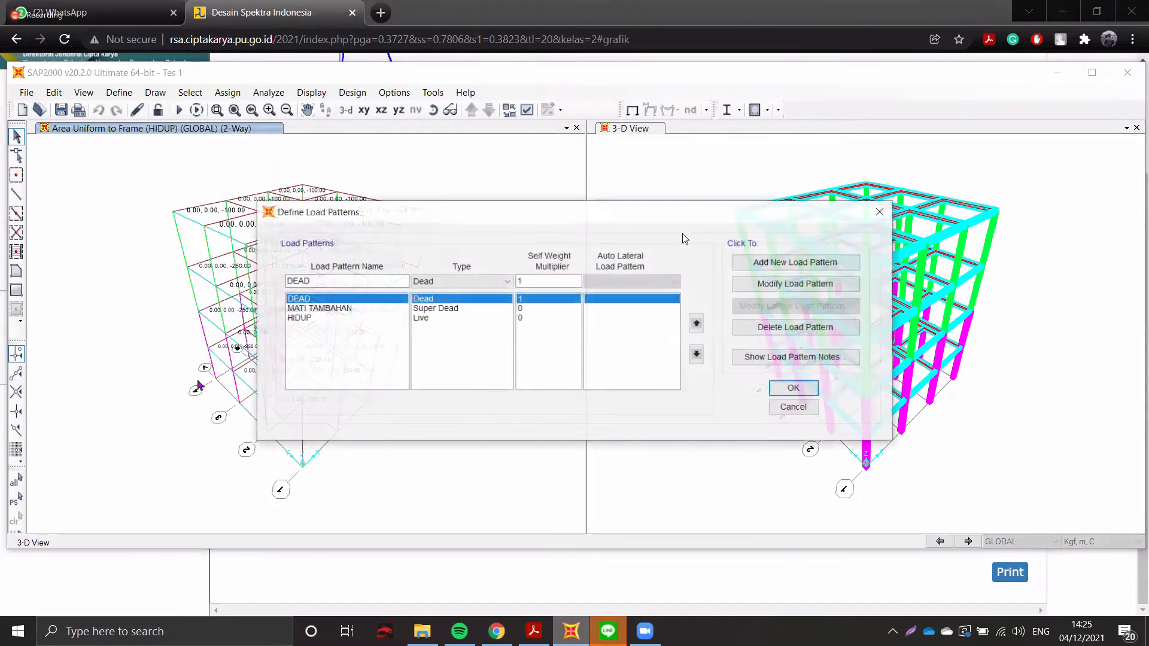
click(882, 211)
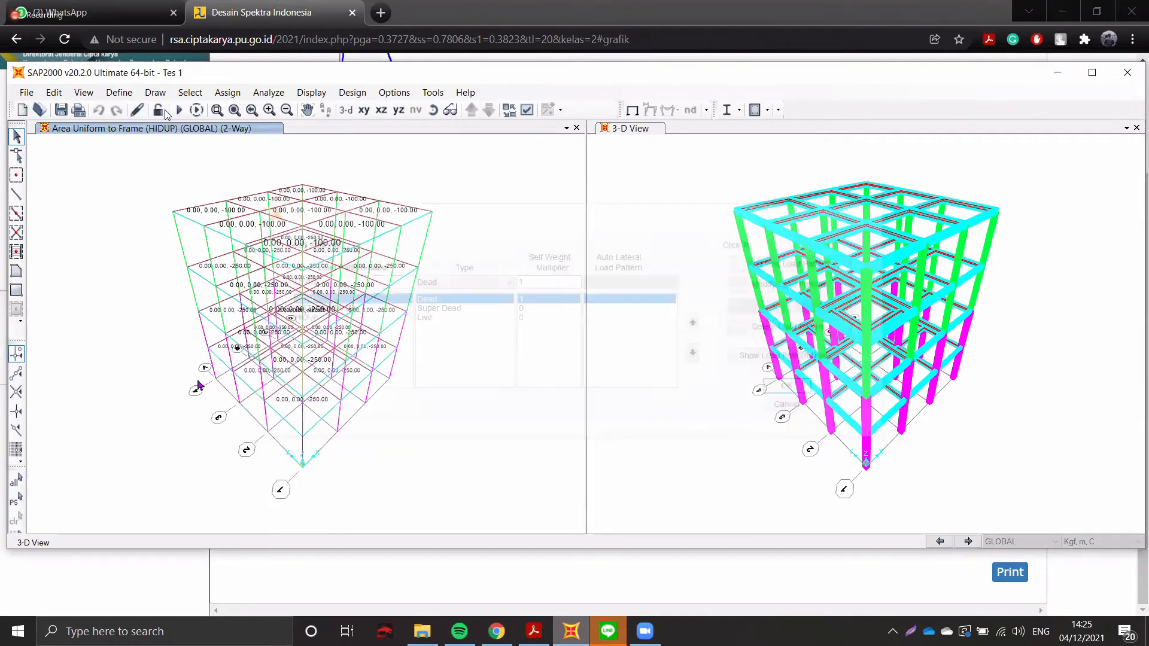
- Add a new load case of type Response Spectrum and name it GEMPA X
click(119, 93)
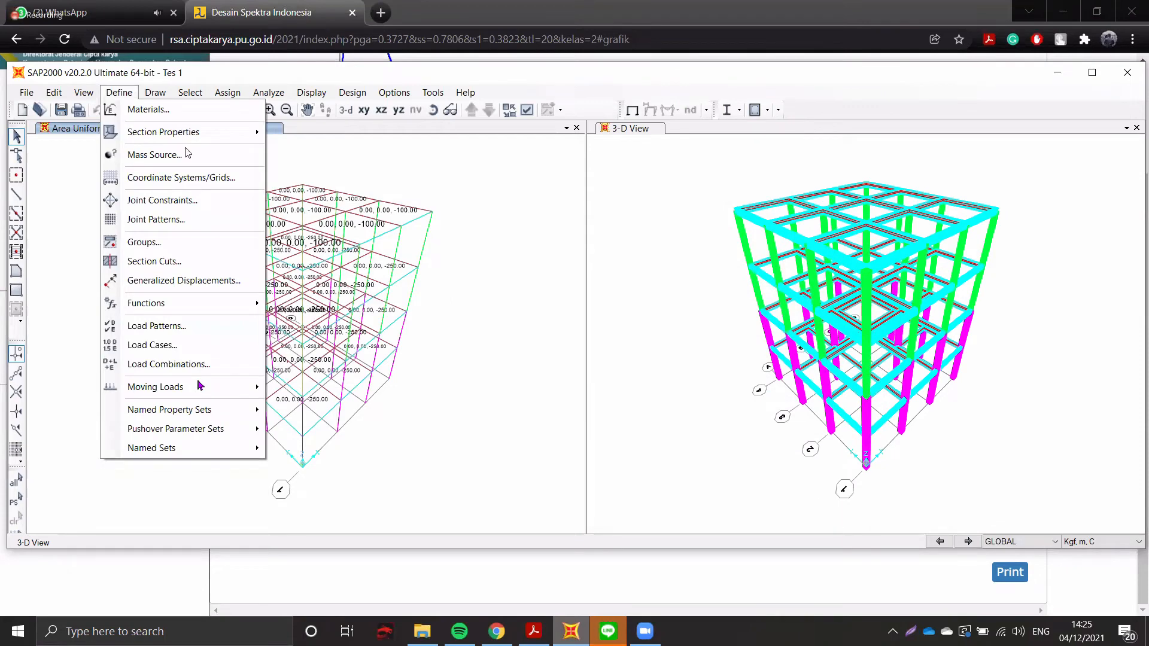
click(163, 347)
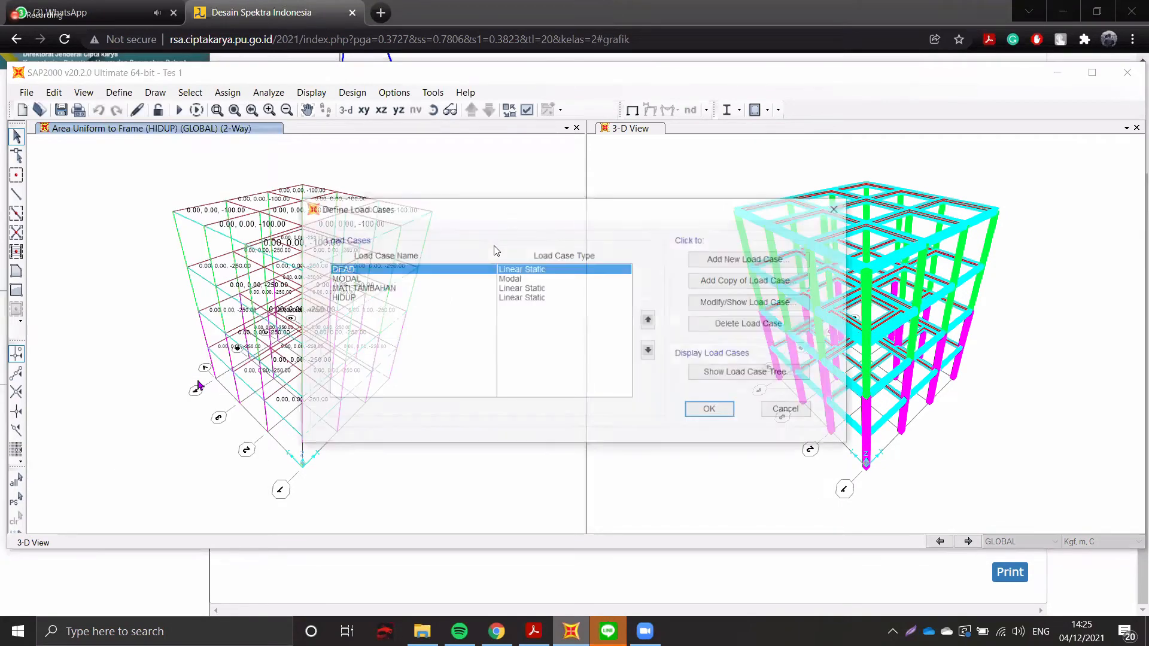
click(727, 261)
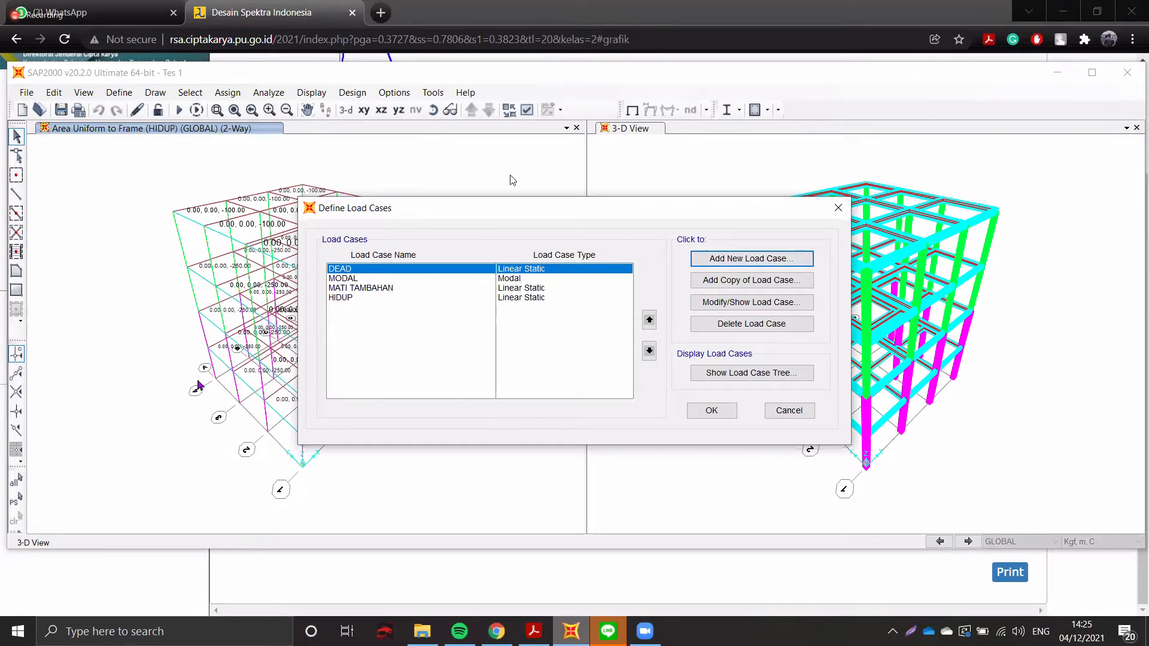
click(762, 257)
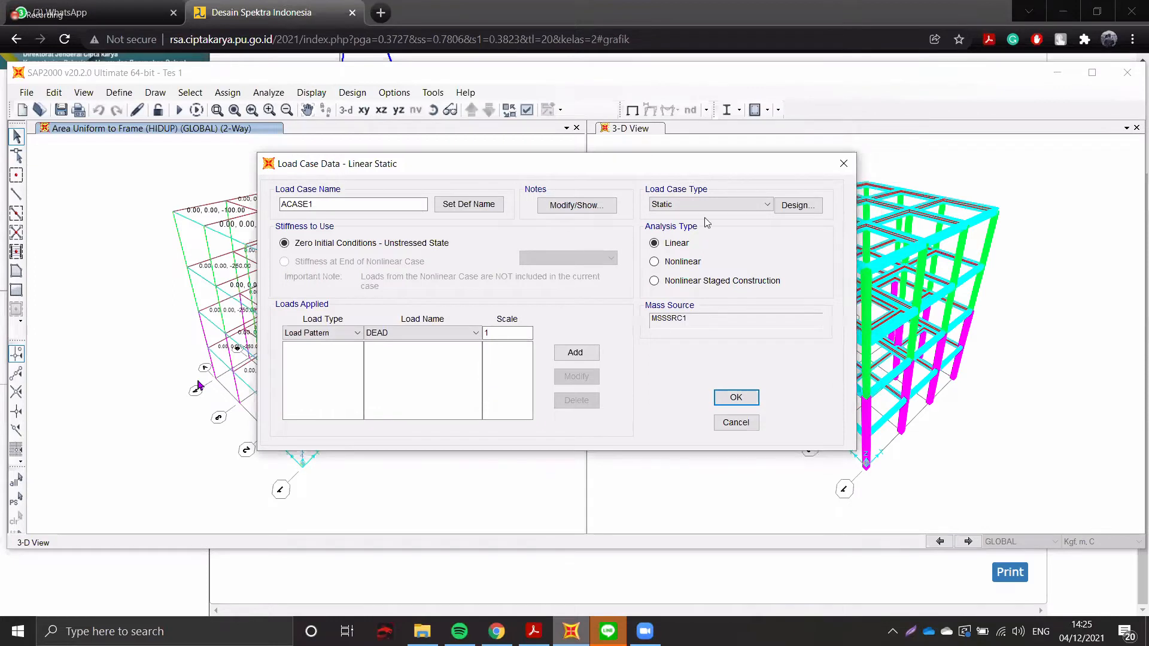
click(697, 206)
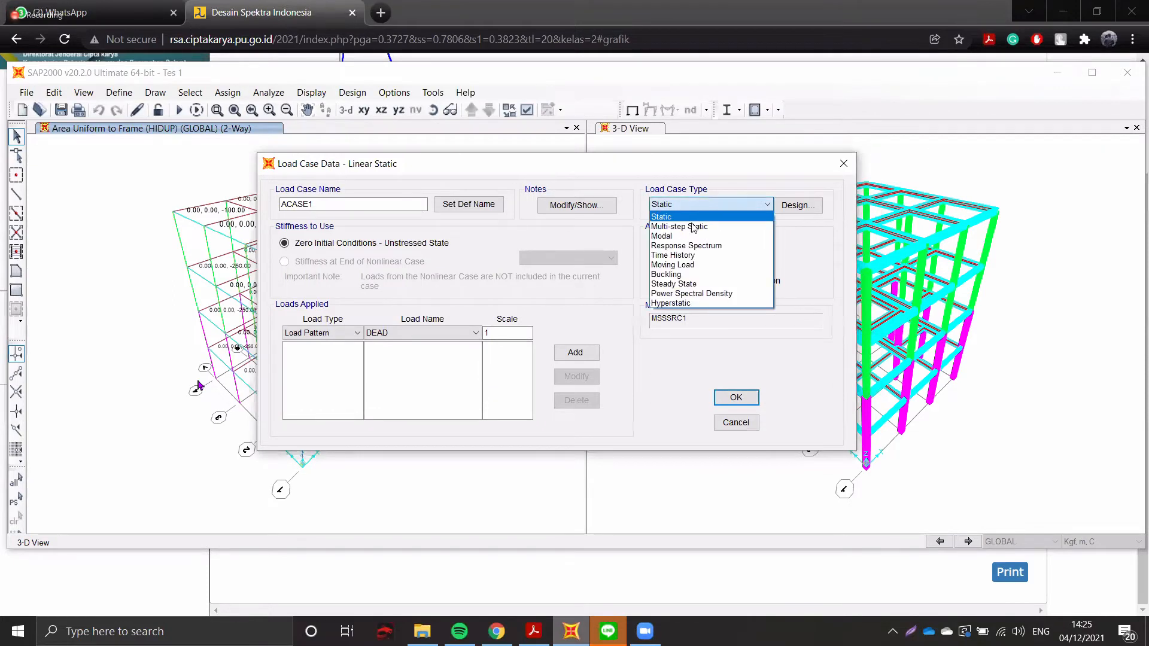
click(687, 245)
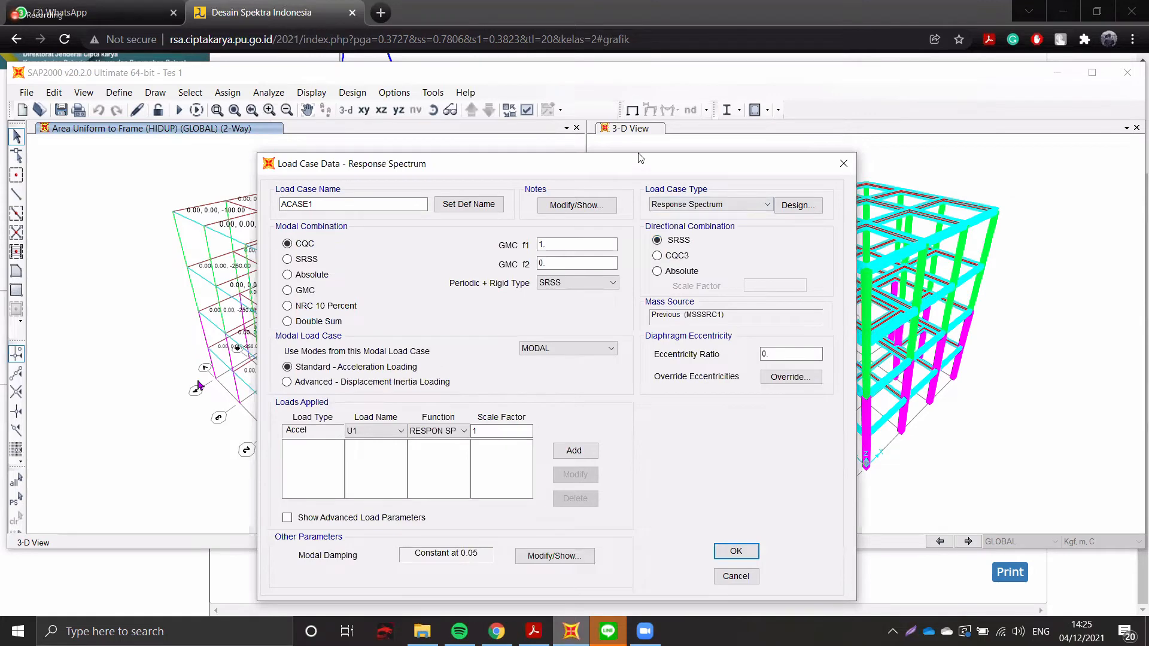
drag(640, 157, 638, 98)
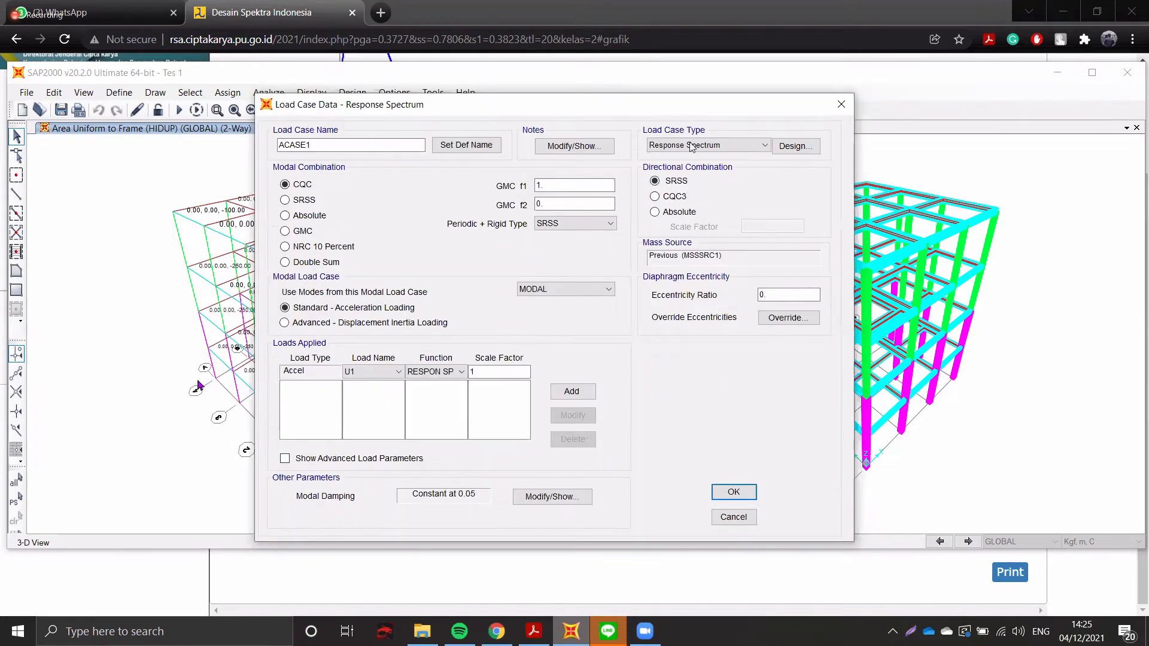
double_click(390, 145)
text(GEMPA X)
- Add a U1 acceleration load to GEMPA X using the RESPON SPEKTRUM JKT function with a scale factor of 1
click(389, 372)
click(390, 384)
click(454, 371)
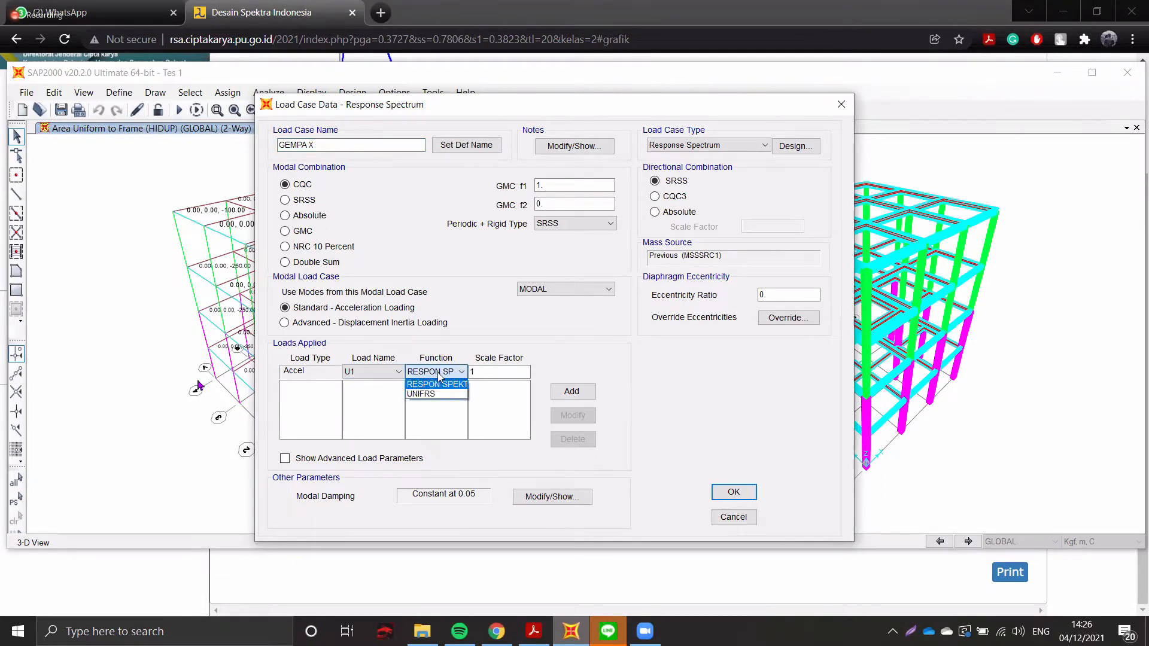
click(451, 386)
double_click(508, 367)
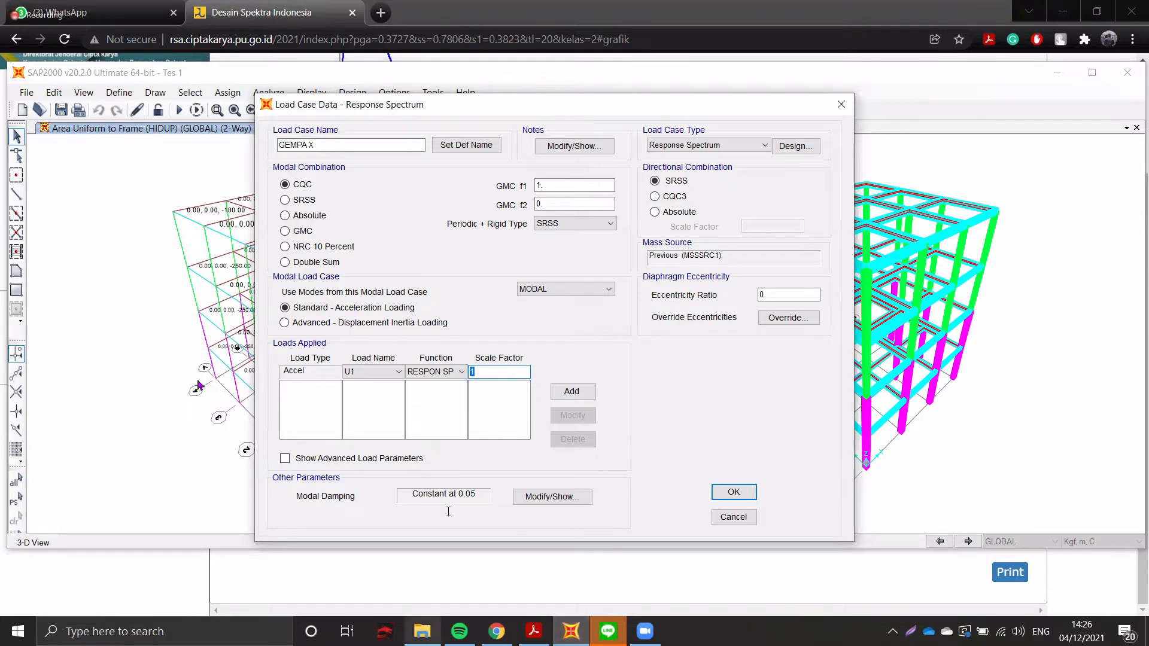
click(501, 371)
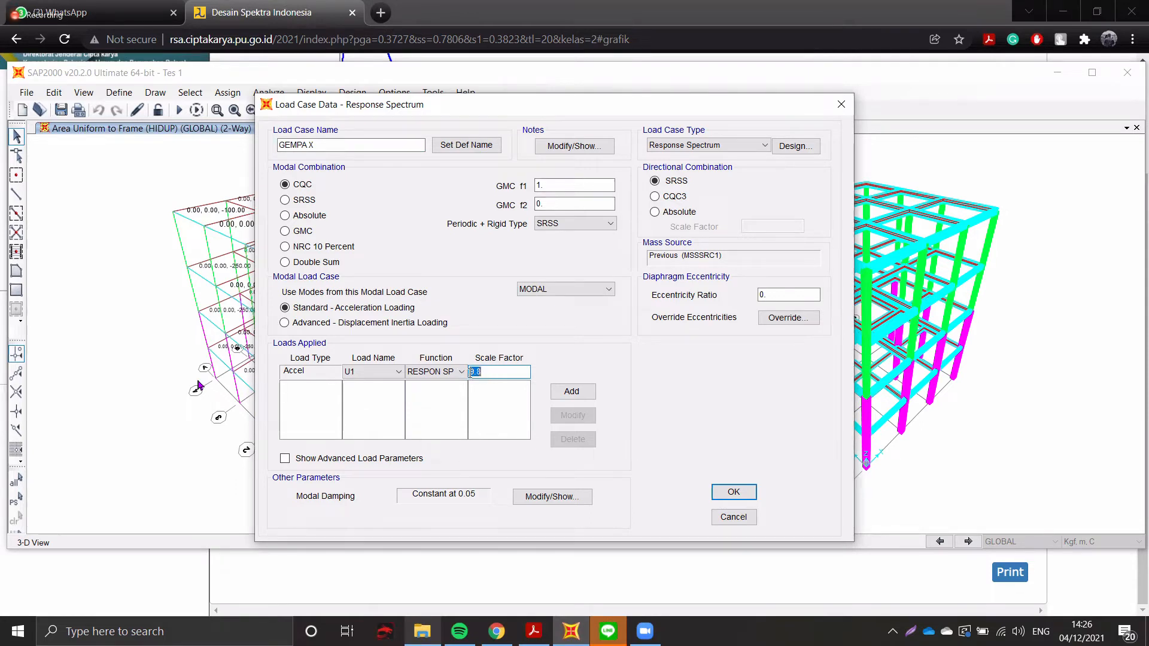
double_click(491, 374)
click(500, 371)
double_click(499, 369)
click(508, 375)
text(1)
click(571, 392)
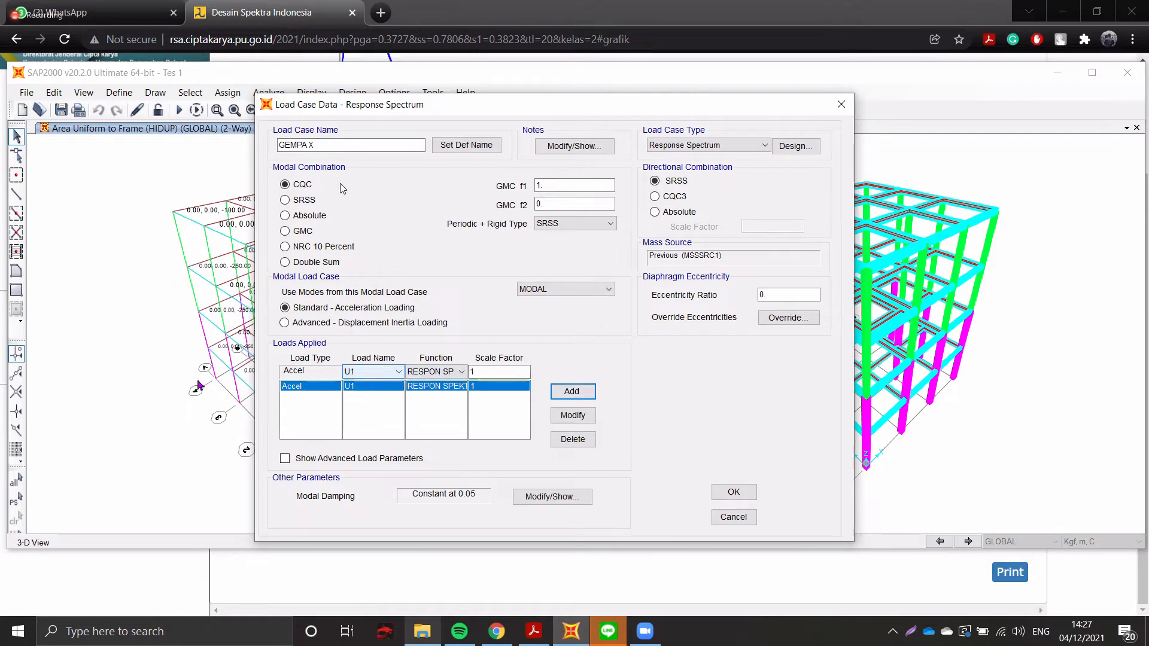
- Reapply the RESPON SPEKTRUM JKT function to the U1 load entry and save the GEMPA X load case
click(333, 145)
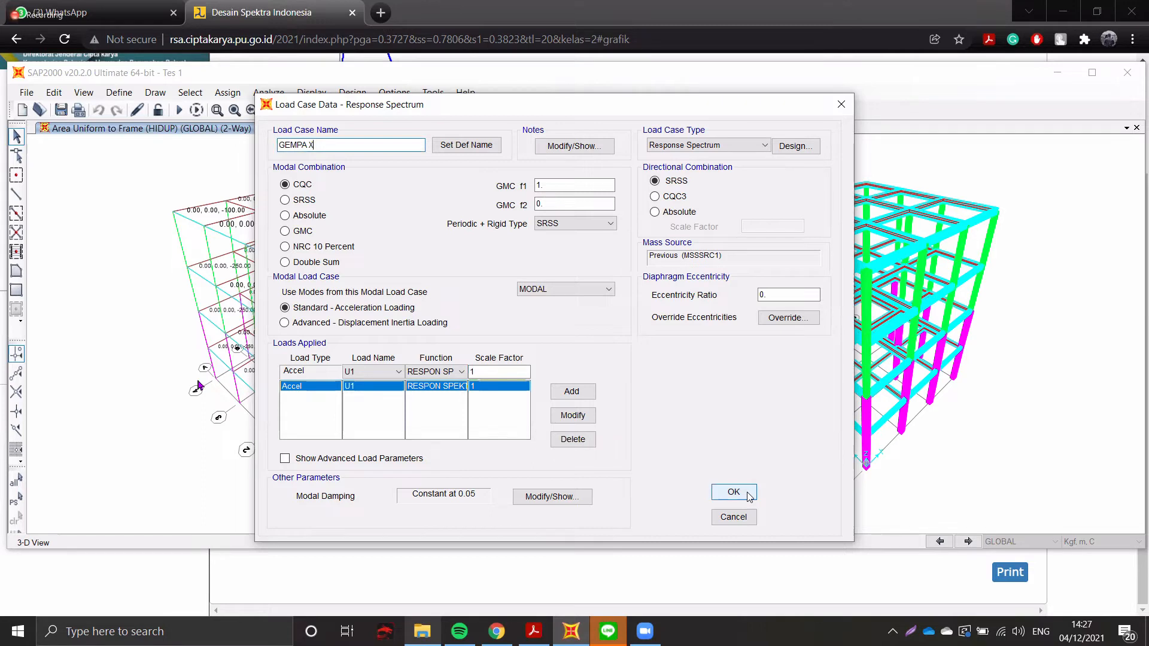
click(450, 374)
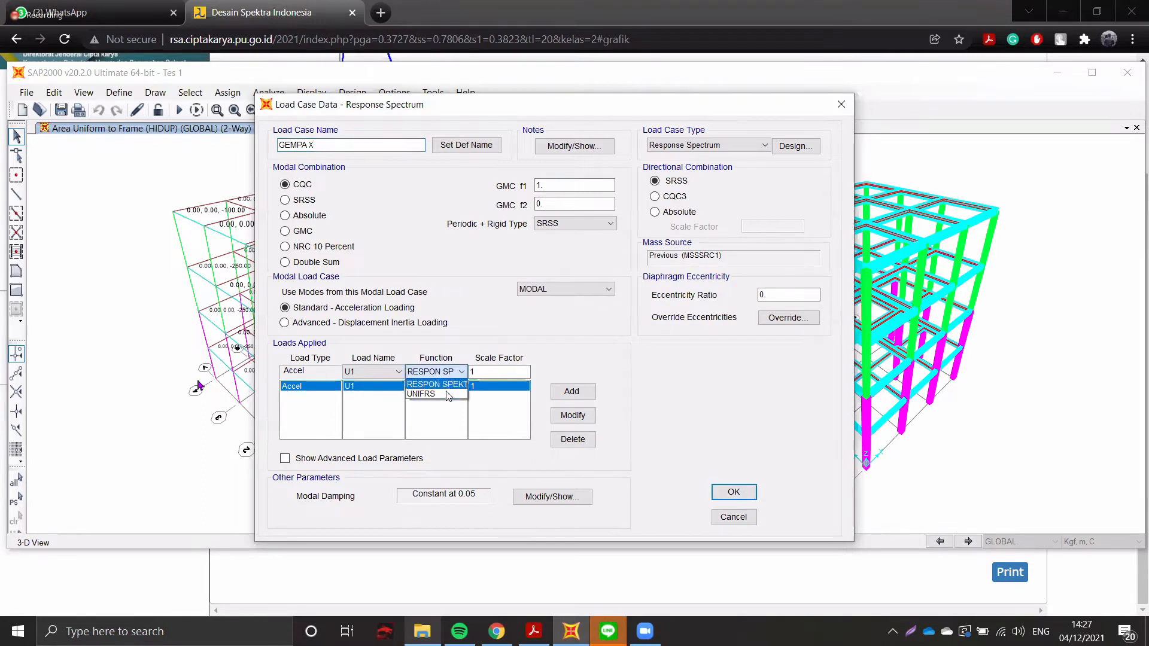
click(444, 385)
click(739, 493)
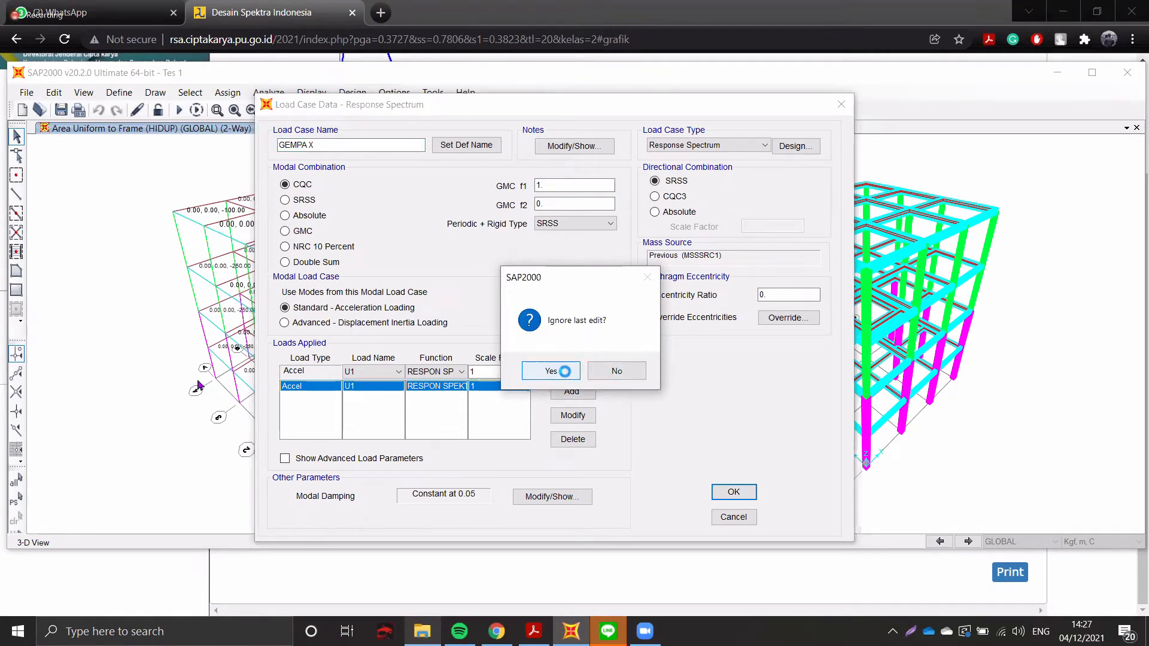
click(616, 371)
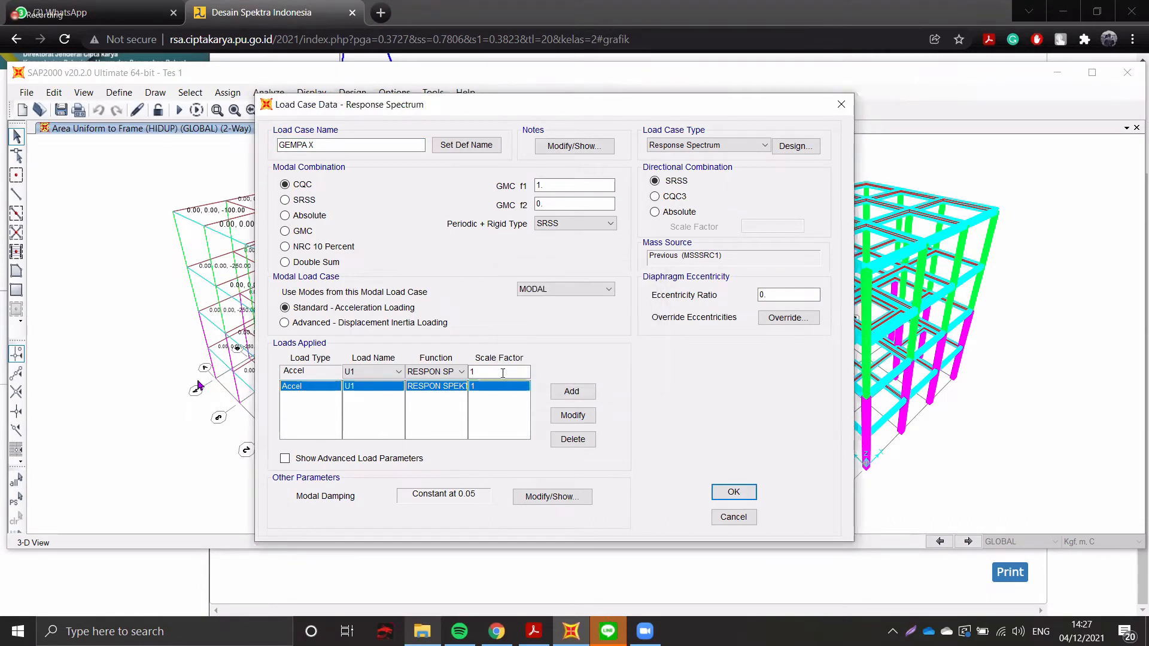
click(573, 417)
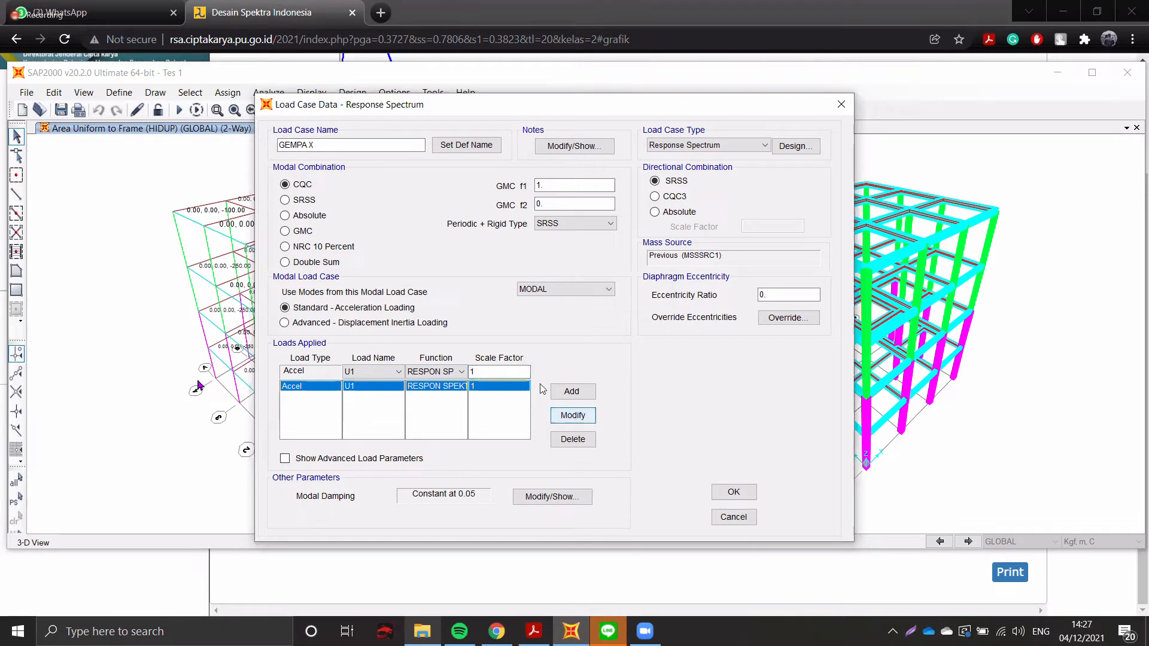
click(733, 493)
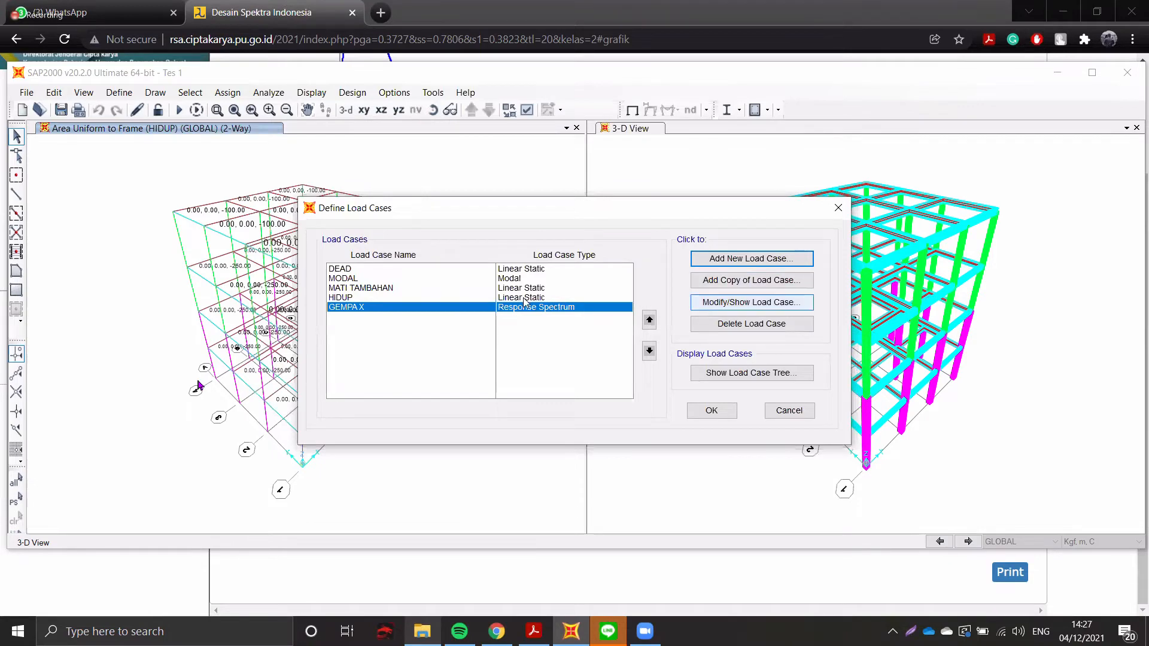
- Copy the GEMPA X load case as GEMPA Y and change its acceleration load to U2
click(751, 280)
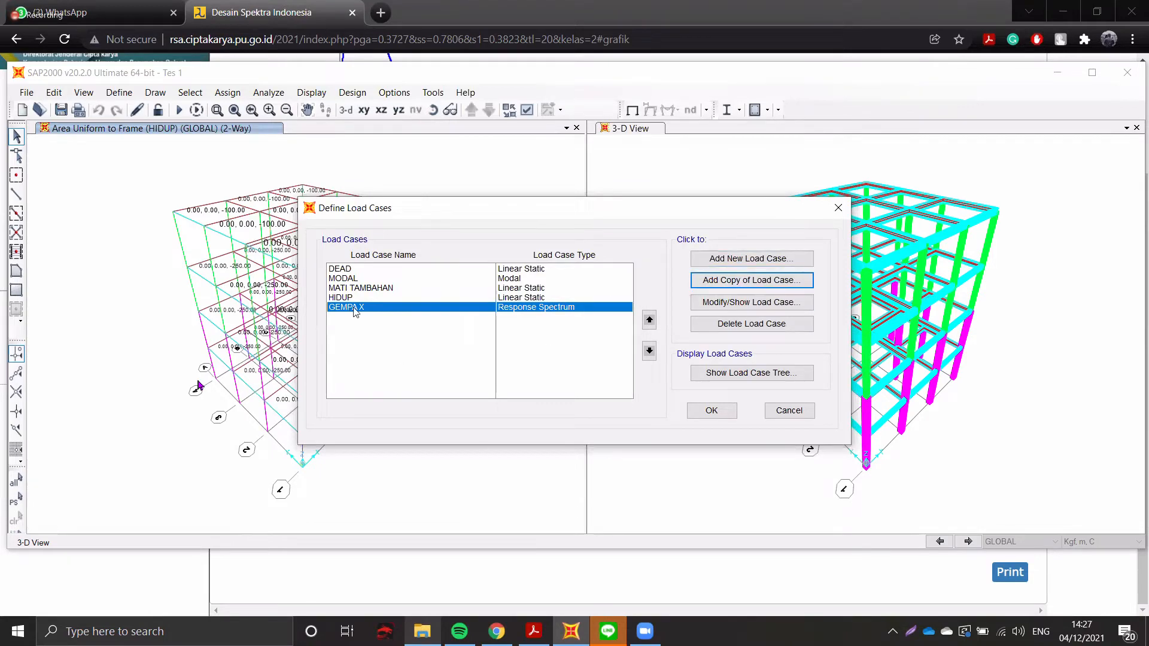
double_click(379, 309)
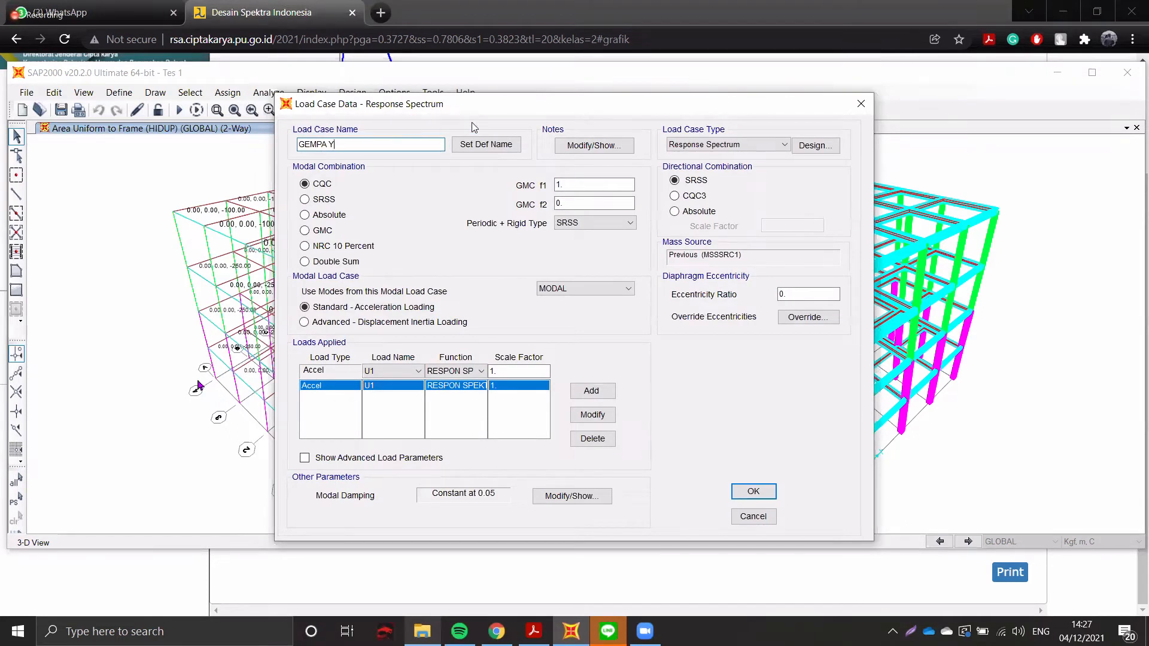
click(406, 371)
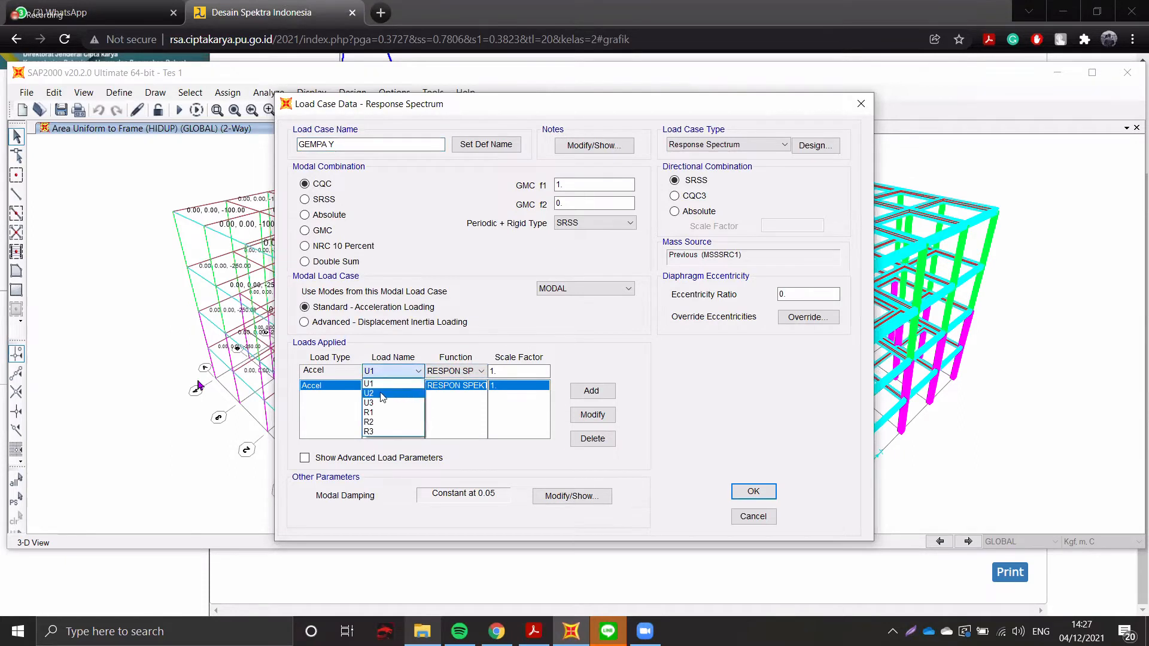
click(375, 393)
click(377, 373)
click(377, 394)
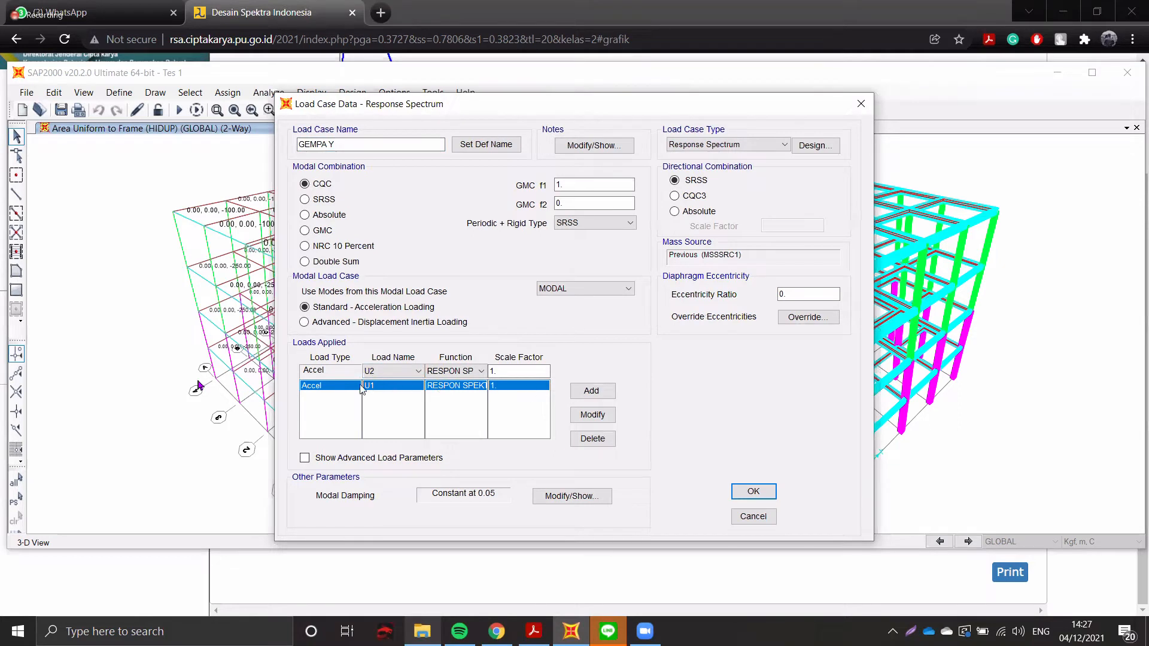
key(Tab)
key(Tab)
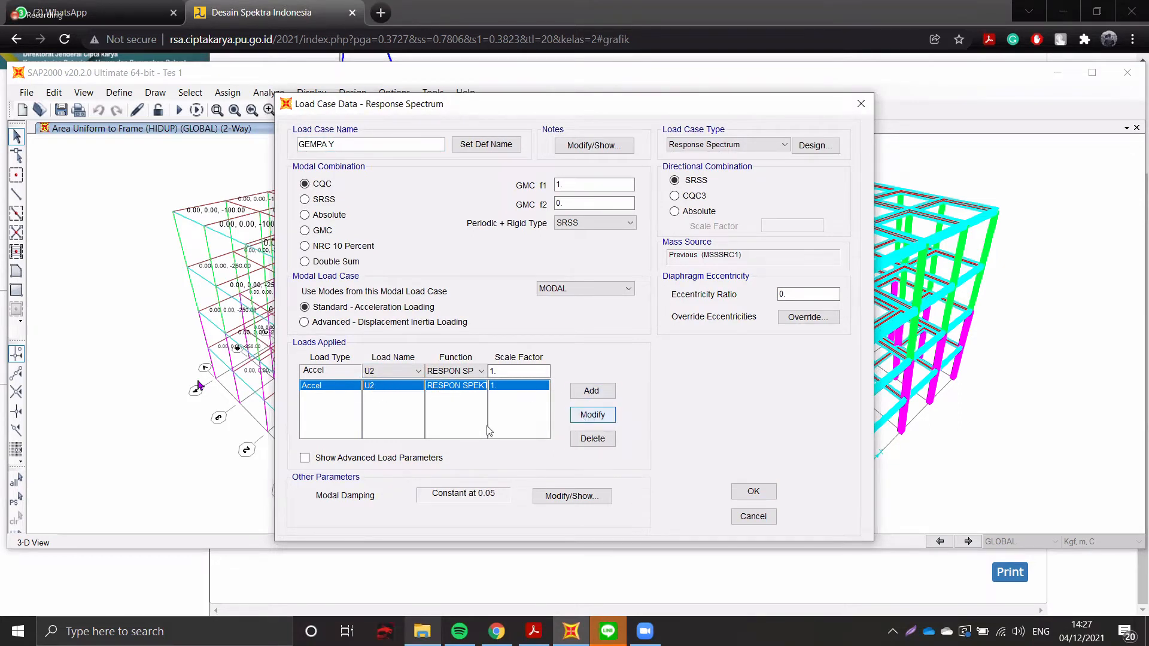
key(space)
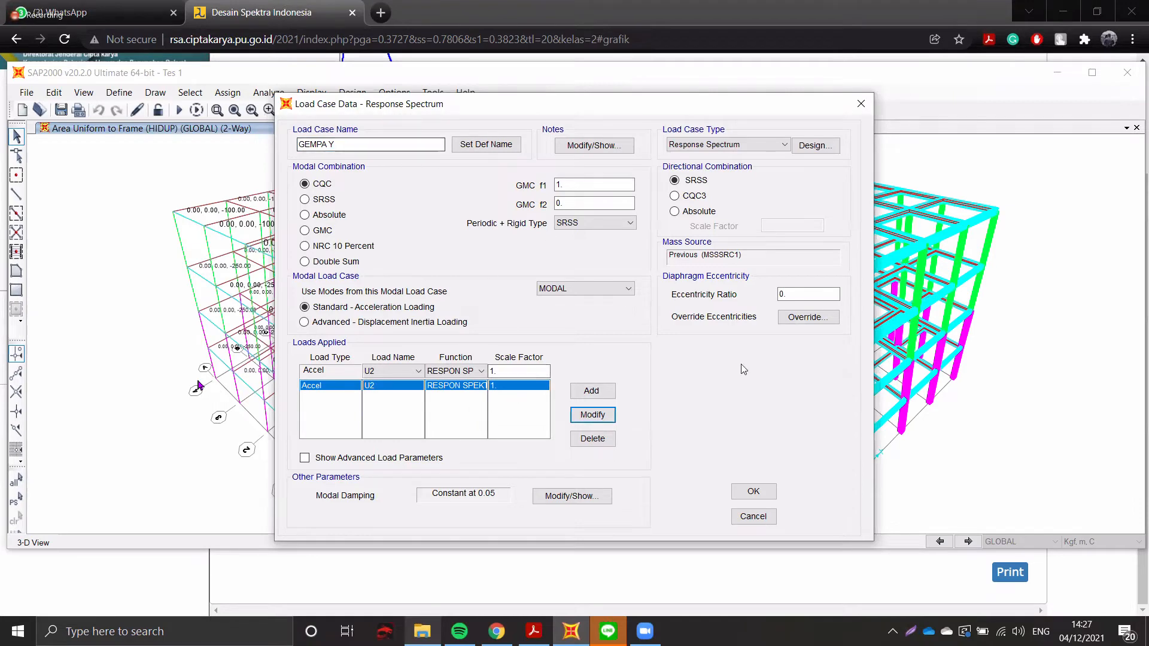
- Save the GEMPA Y load case and the load case list, and create a new load combination named GEMPA X
click(753, 491)
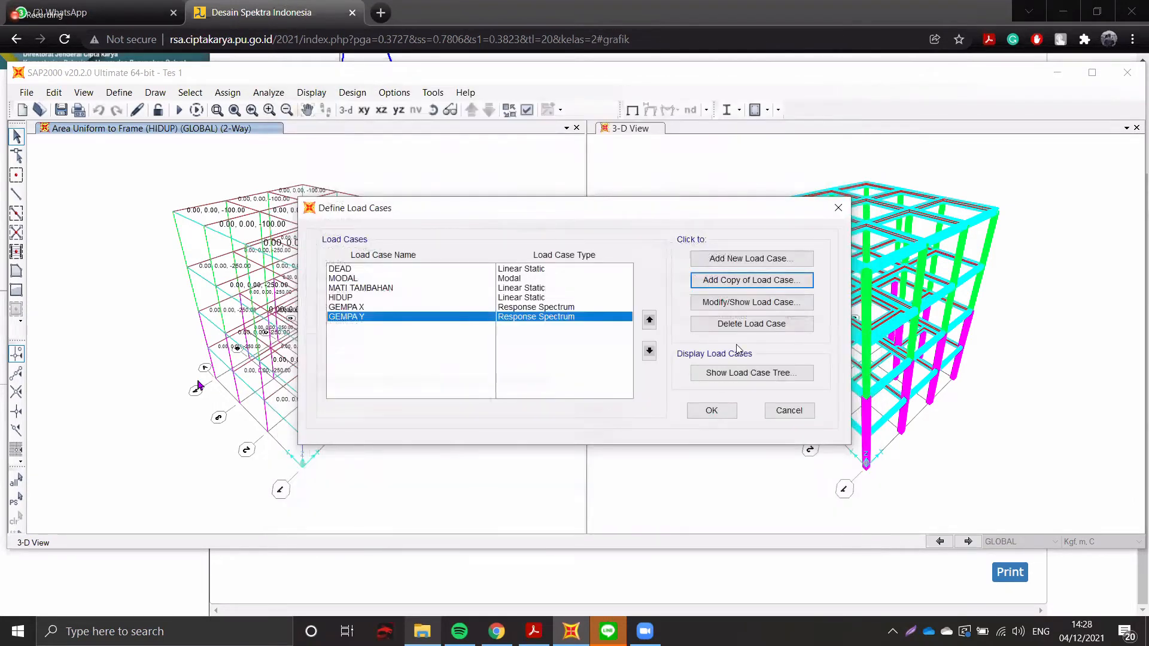
click(712, 410)
click(119, 92)
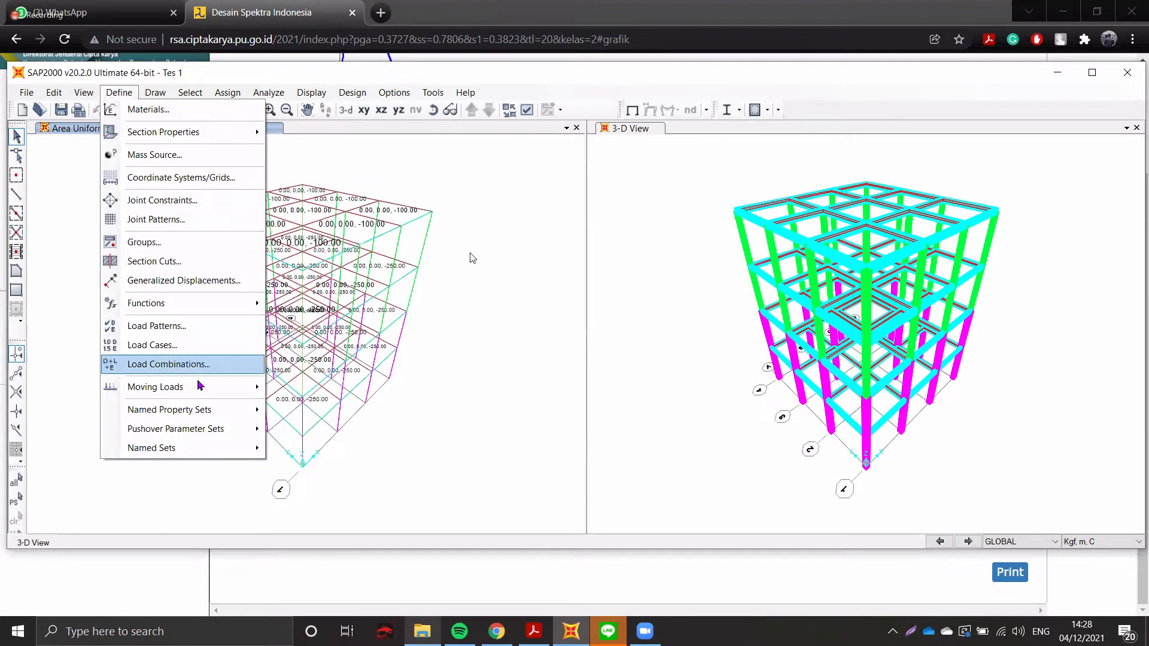
key(Return)
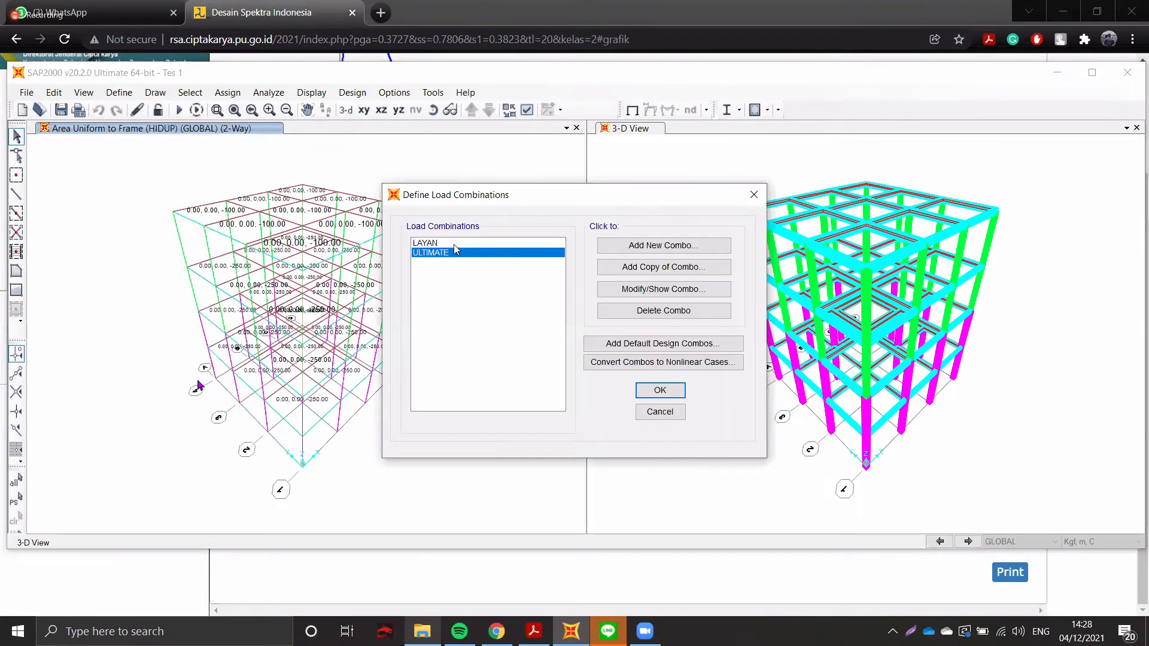
click(500, 253)
click(634, 245)
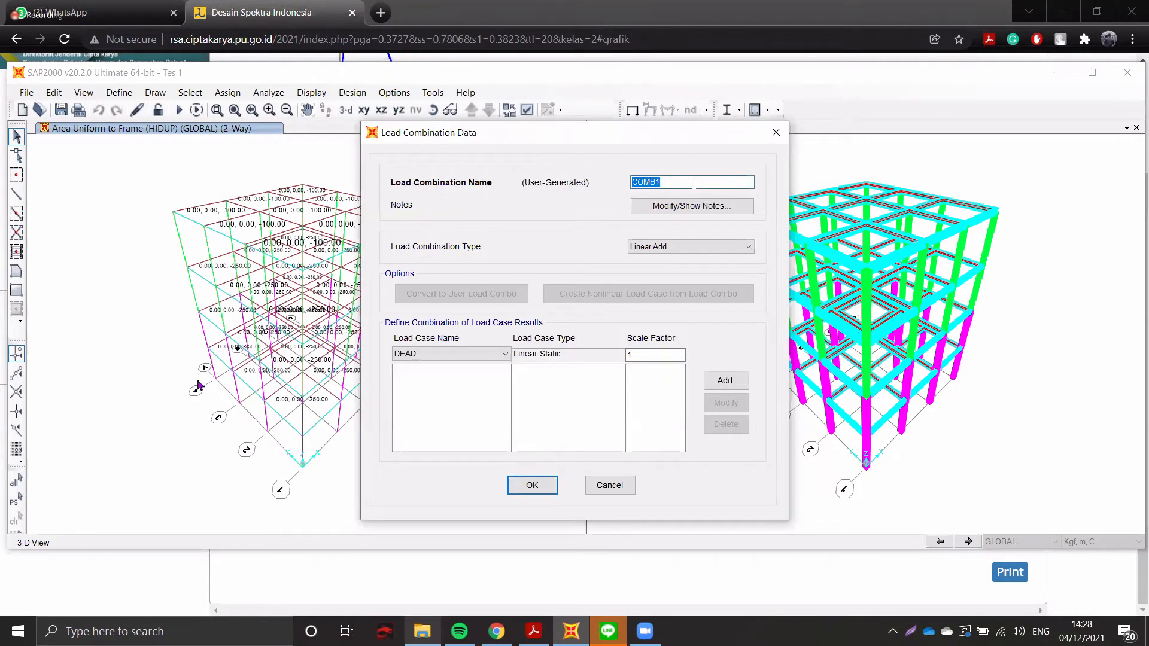
text(GEMPA X)
- Handwrite the combination formula 1D + 0,3L + Qx over the model view, with Qy beneath Qx
drag(50, 160, 65, 172)
mouse_move(74, 152)
mouse_down()
mouse_move(78, 172)
mouse_move(121, 162)
mouse_up()
mouse_move(113, 157)
mouse_down()
mouse_move(113, 169)
mouse_move(170, 161)
mouse_move(159, 173)
mouse_move(193, 180)
mouse_up()
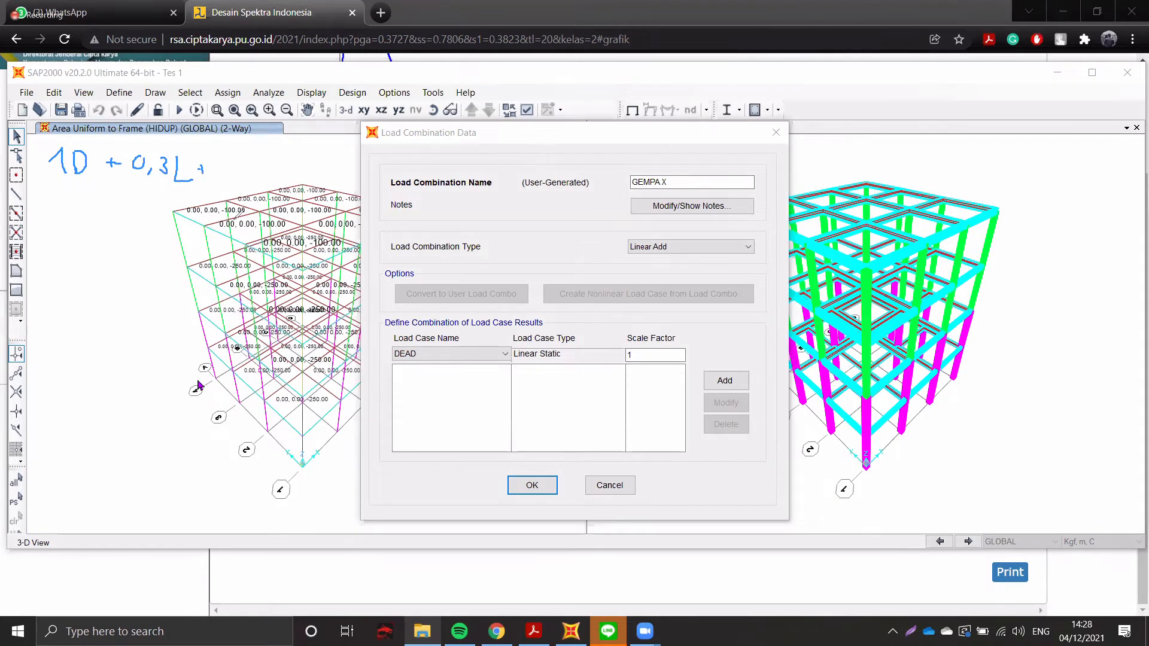
drag(238, 201, 239, 202)
drag(238, 214, 250, 225)
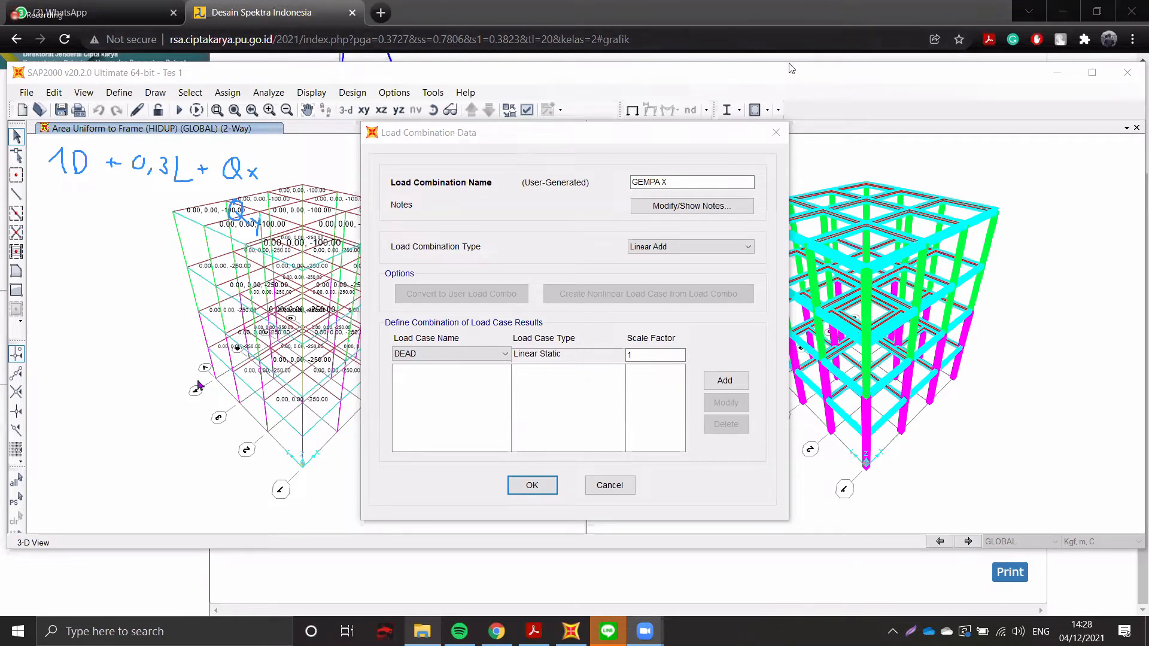
- Add the DEAD and MATI TAMBAHAN load cases to the combination with a scale factor of 1 each
click(473, 354)
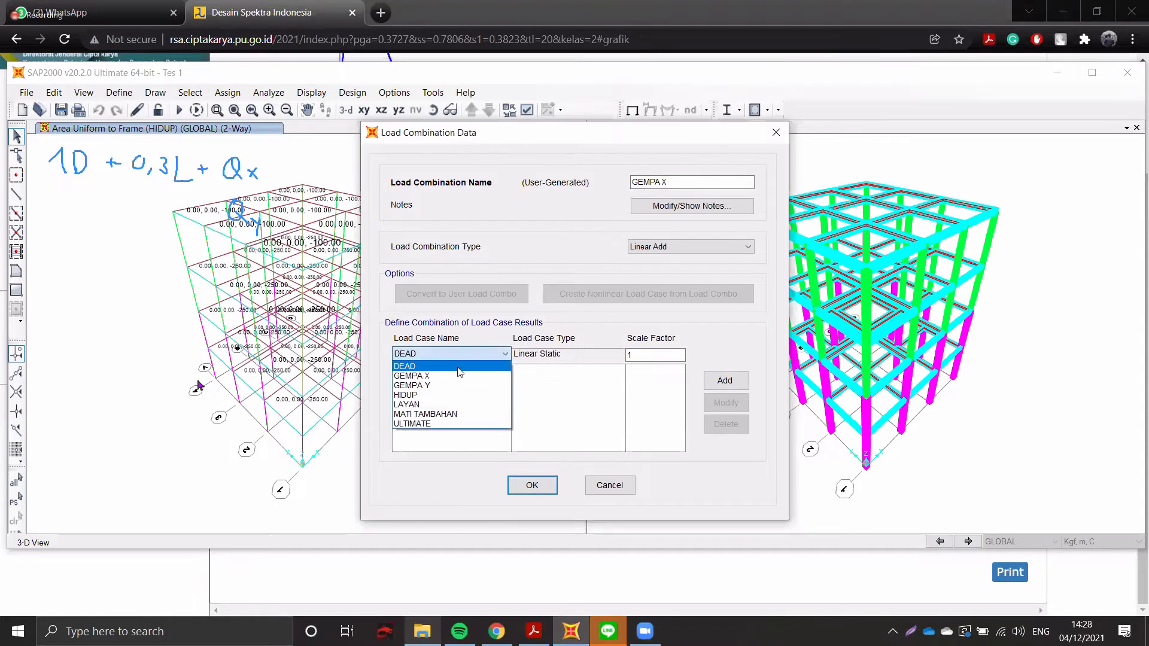
click(458, 365)
click(724, 381)
click(454, 354)
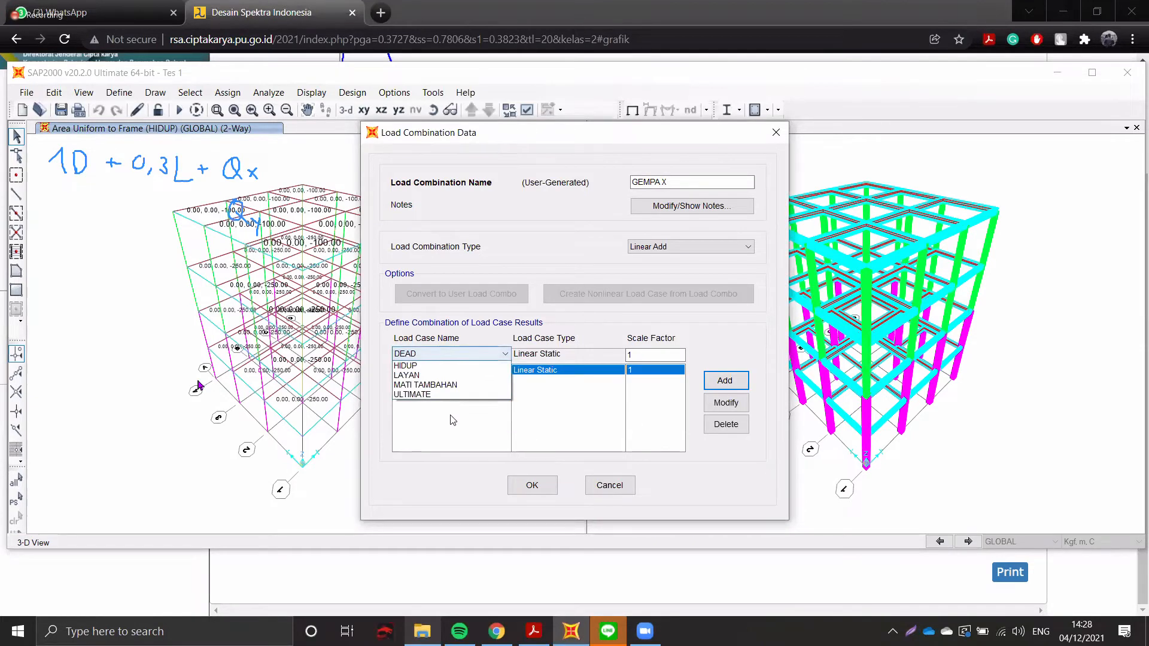
click(721, 383)
click(724, 381)
- Add the HIDUP load case to the combination with a scale factor of 0.3
click(455, 353)
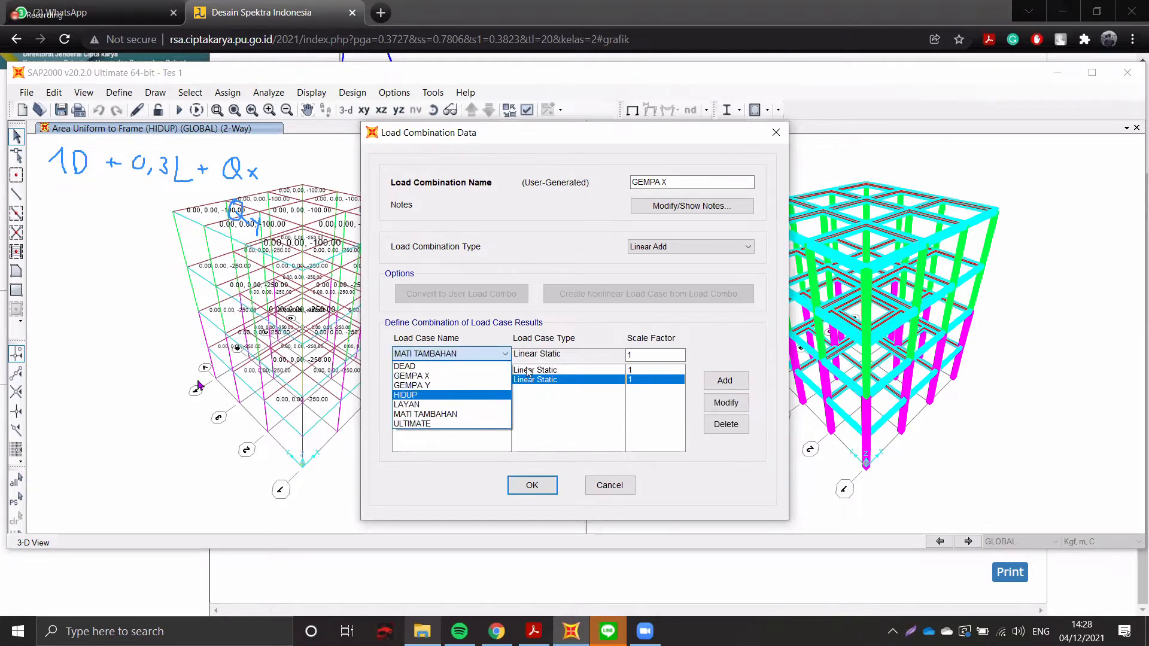
click(413, 395)
click(663, 359)
text(0.)
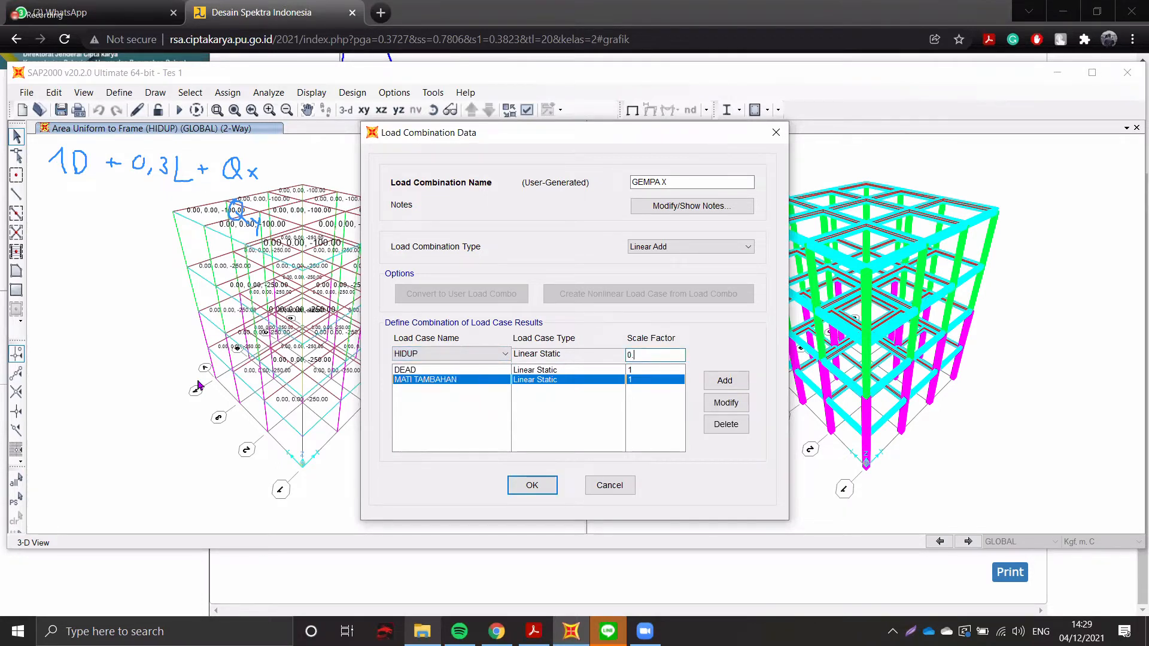
text(3)
click(725, 383)
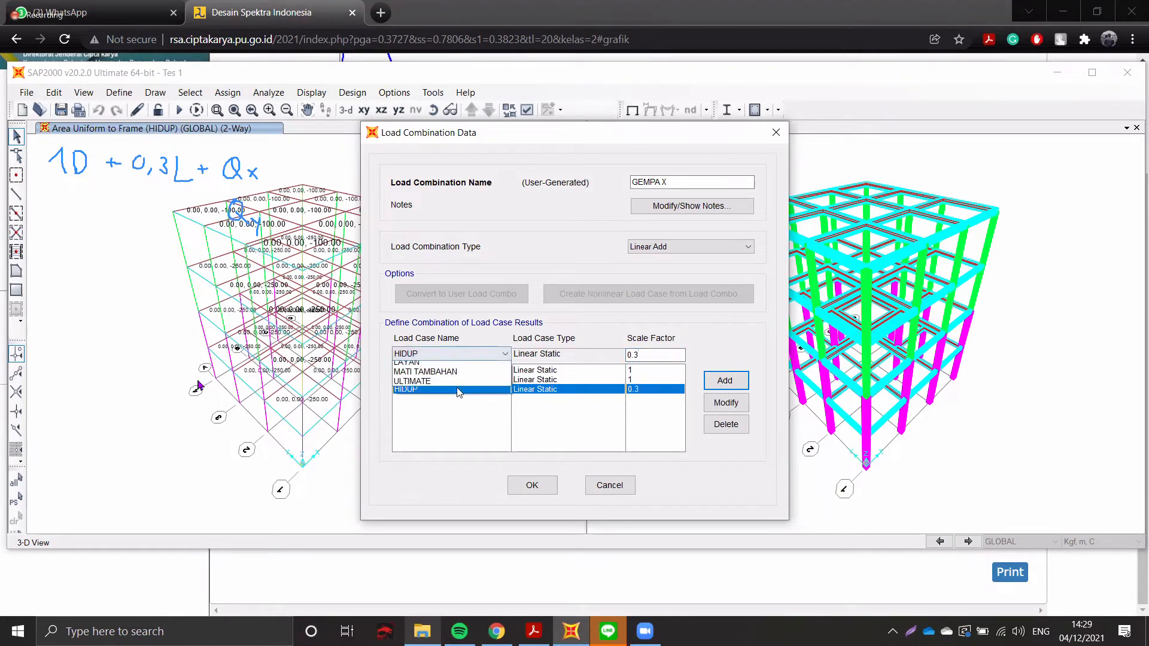
- Choose GEMPA X as the next load case for the combination and set its scale factor to 1
click(465, 354)
click(455, 377)
double_click(660, 358)
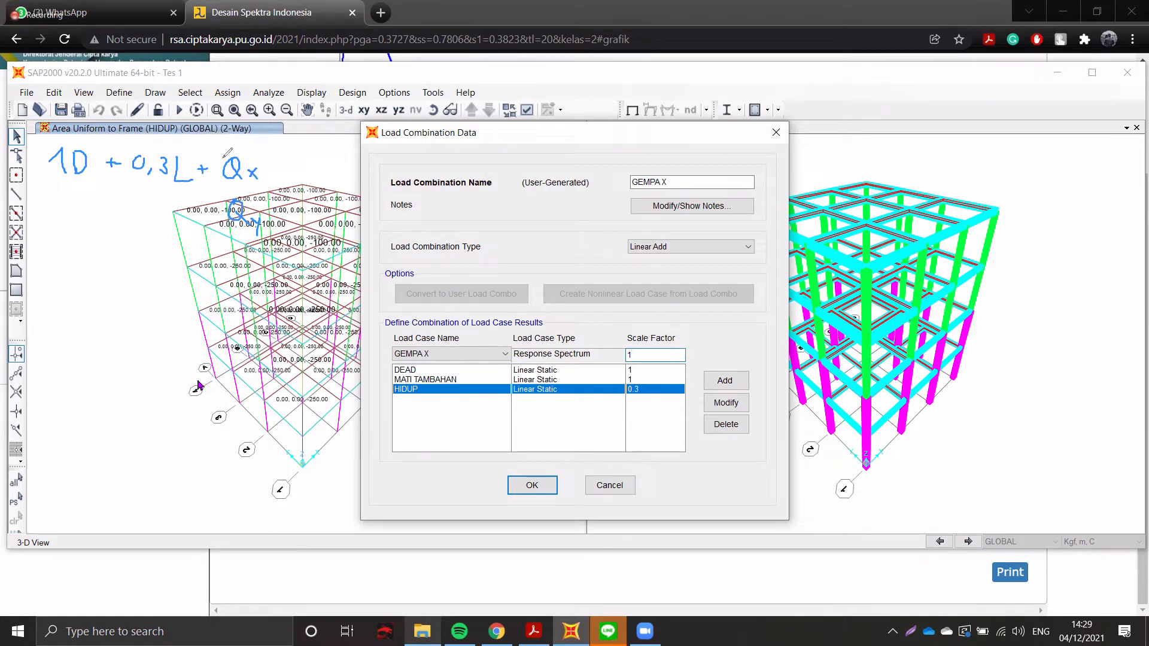
- Box Qx in the handwritten formula and annotate it with arrows to X 100% and Y 30%
mouse_move(218, 150)
mouse_down()
mouse_move(227, 190)
mouse_move(266, 176)
mouse_move(241, 146)
mouse_move(218, 146)
mouse_move(310, 150)
mouse_up()
mouse_move(311, 132)
mouse_down()
mouse_move(339, 148)
mouse_move(372, 130)
mouse_move(380, 154)
mouse_up()
click(387, 149)
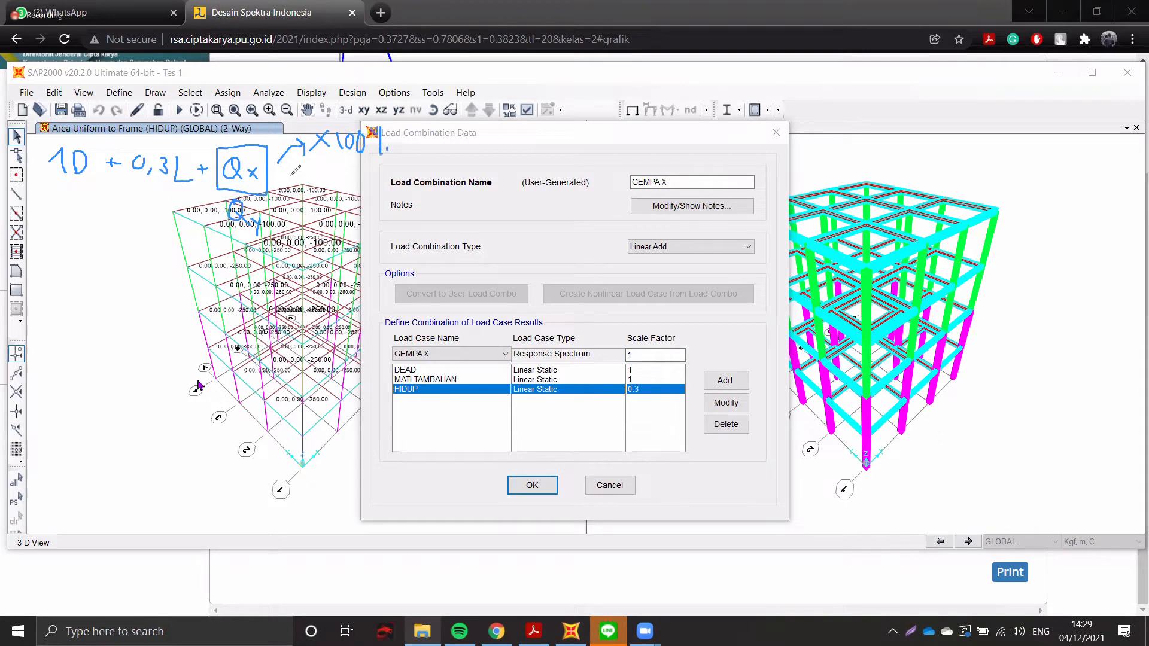
drag(278, 176, 300, 200)
mouse_move(309, 183)
mouse_down()
mouse_move(337, 201)
mouse_move(353, 188)
mouse_move(378, 203)
mouse_up()
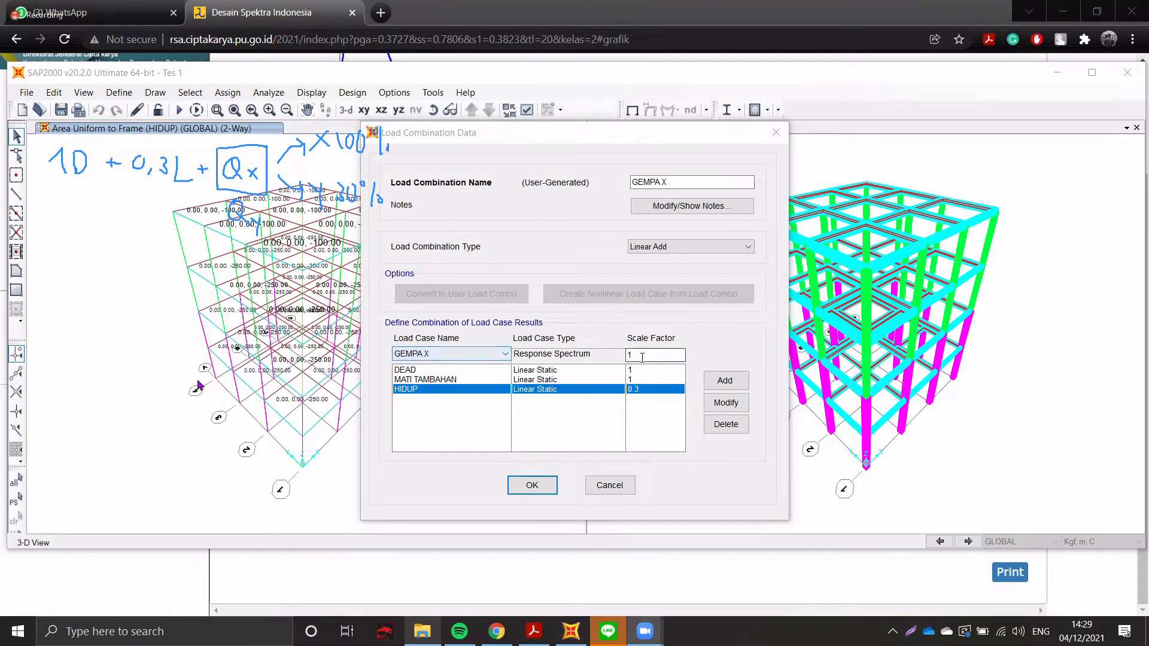
- Add the prepared GEMPA X entry to the combination, plus GEMPA Y with a scale factor of 0.3
click(721, 381)
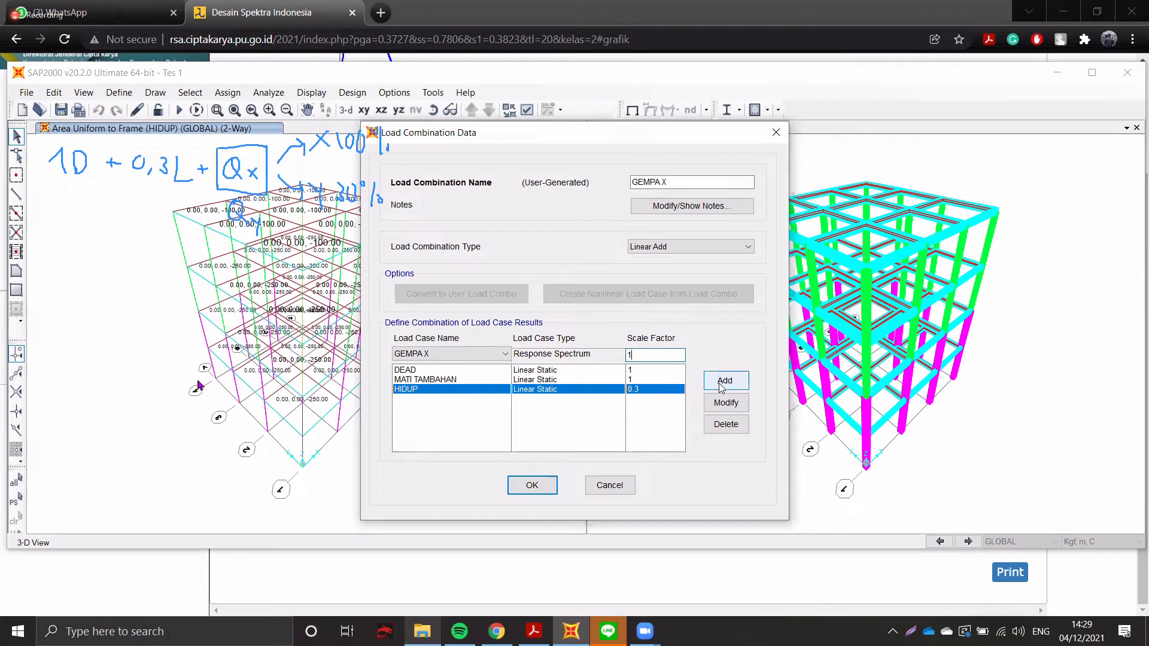
click(431, 354)
click(437, 384)
double_click(660, 356)
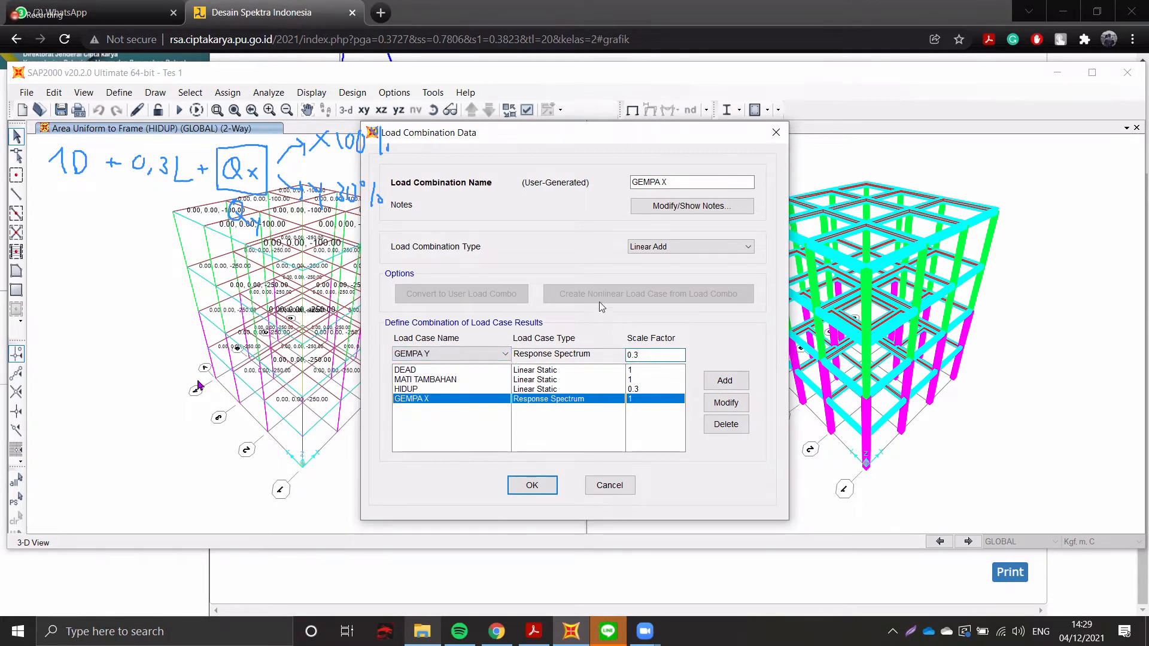
click(733, 386)
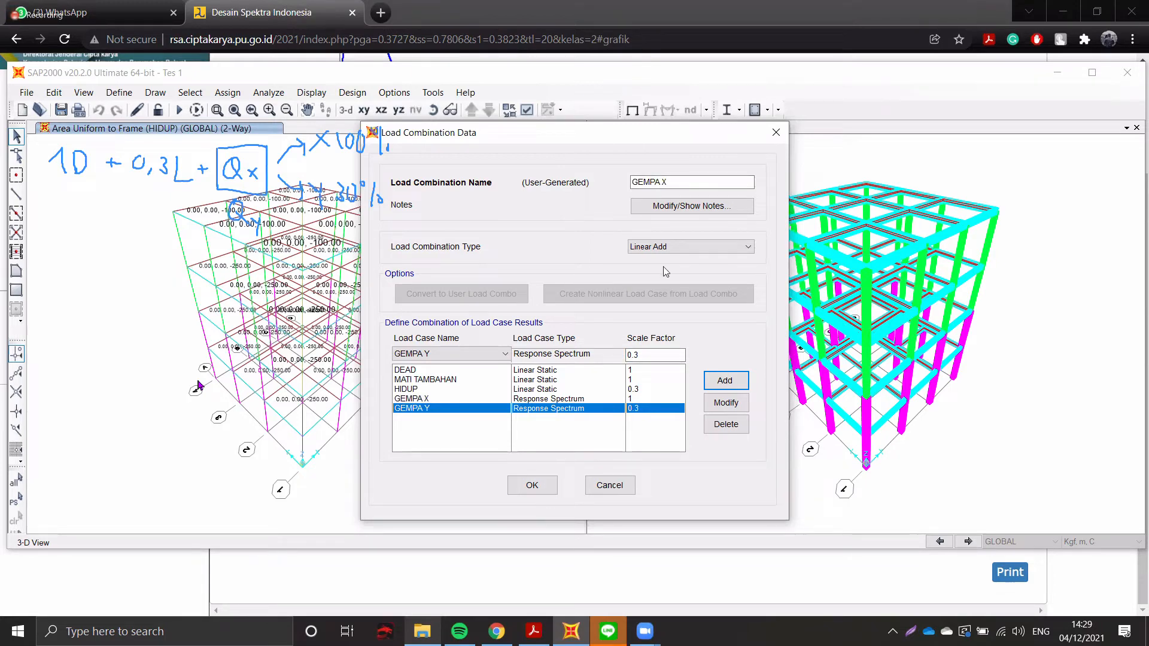
- Rename the load combination as QUAKE X and save it
click(532, 485)
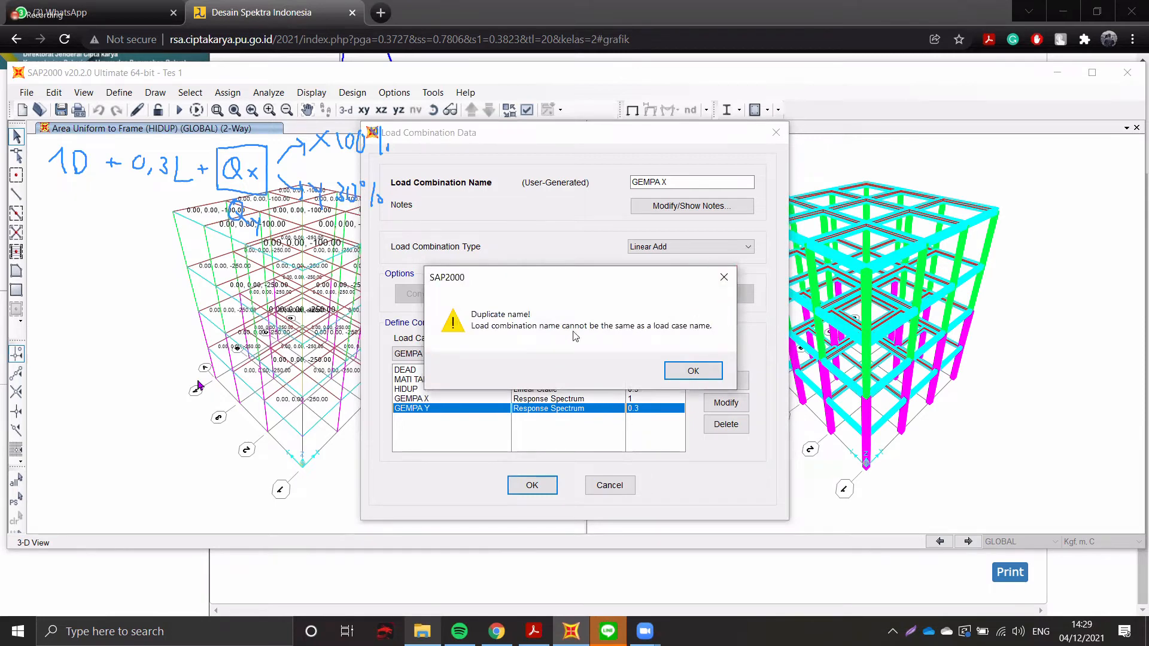
drag(634, 279, 621, 207)
click(711, 205)
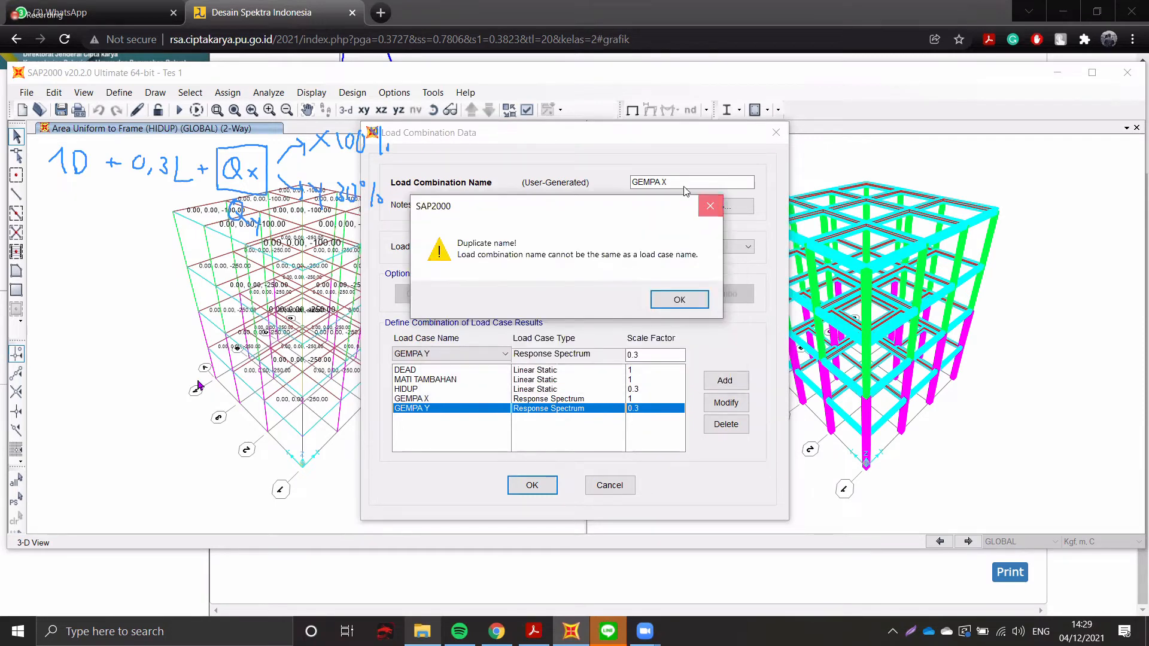
double_click(669, 183)
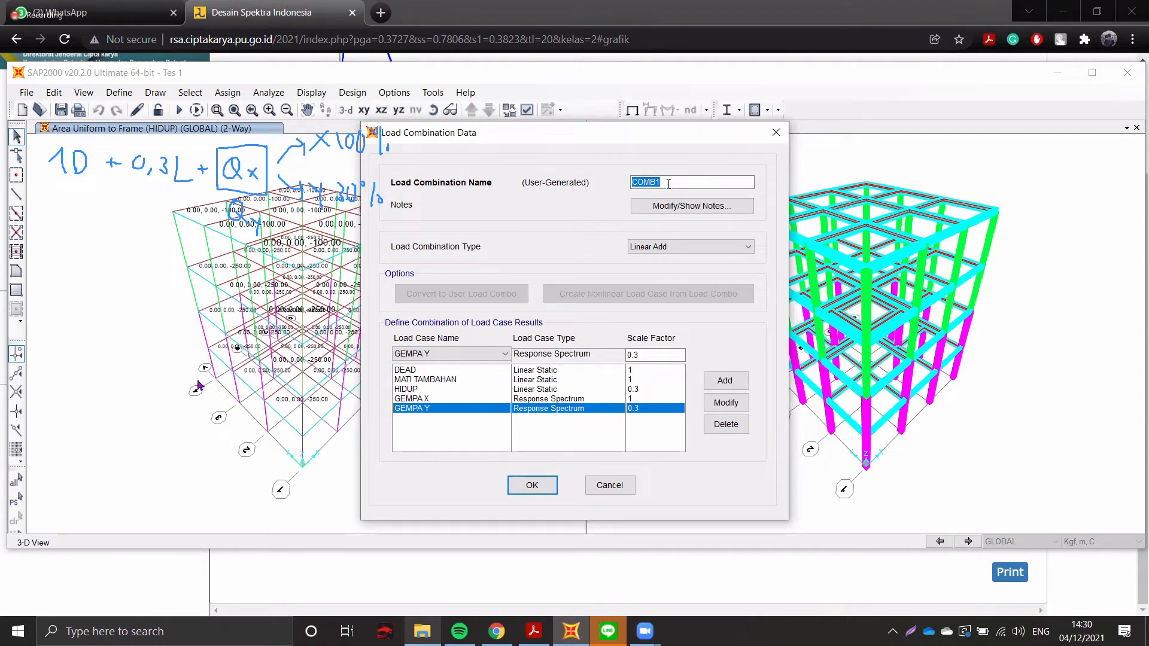
text(QUAKE X)
click(541, 487)
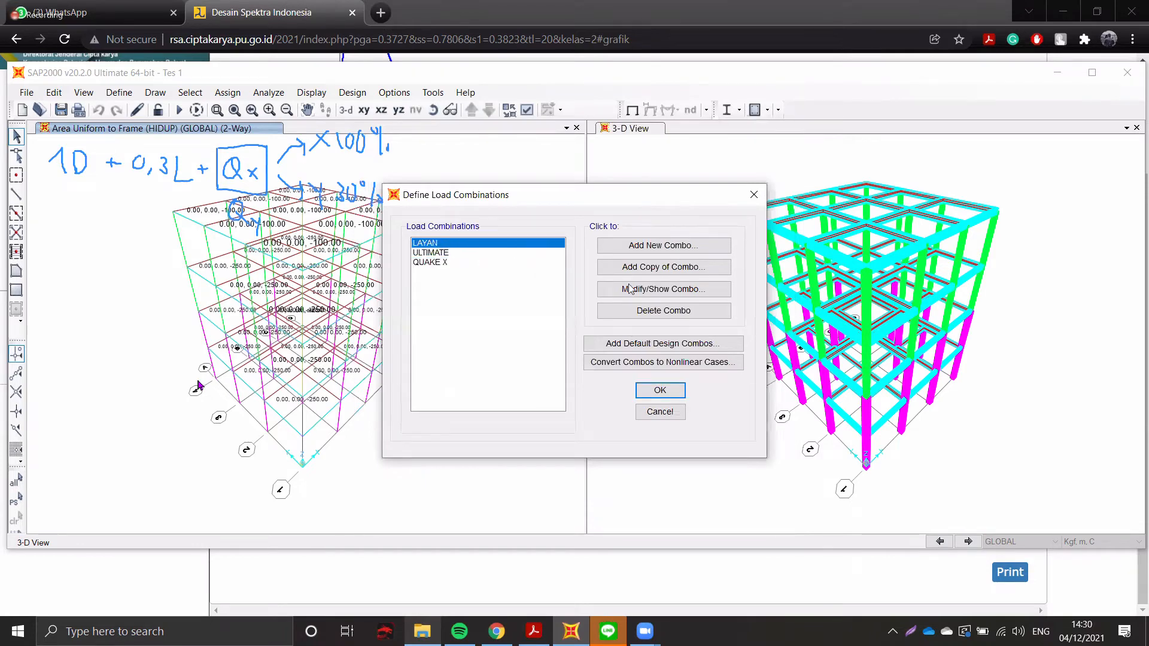
- Copy the QUAKE X combination as QUAKE Y and set its GEMPA X scale factor to 0.3
click(458, 262)
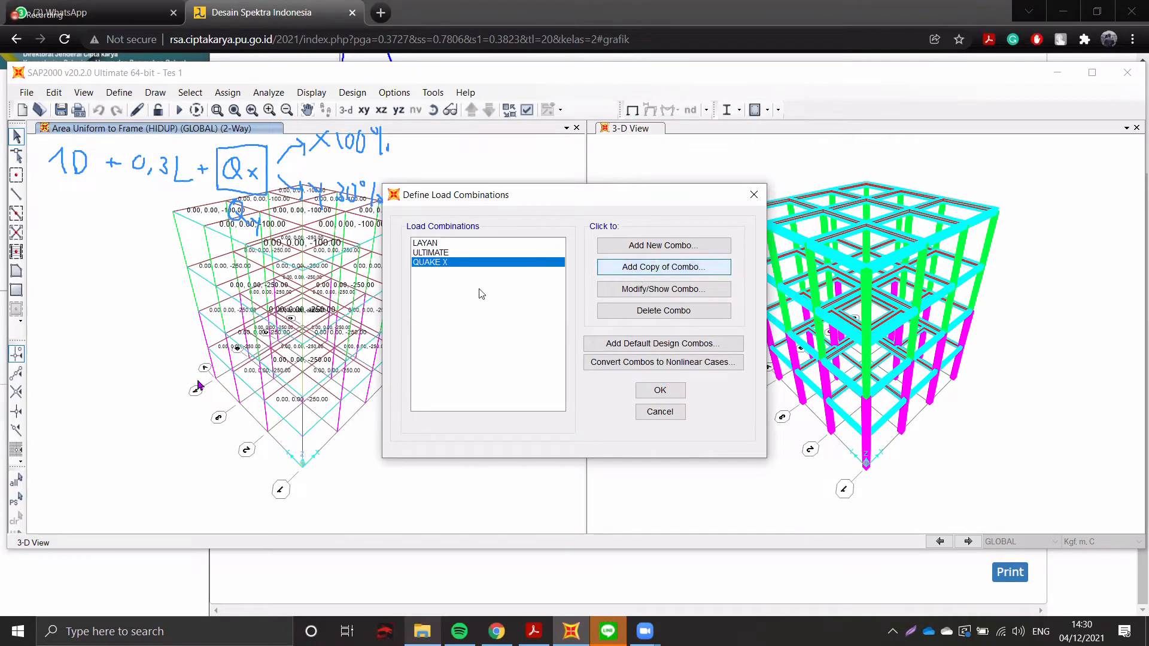
click(630, 268)
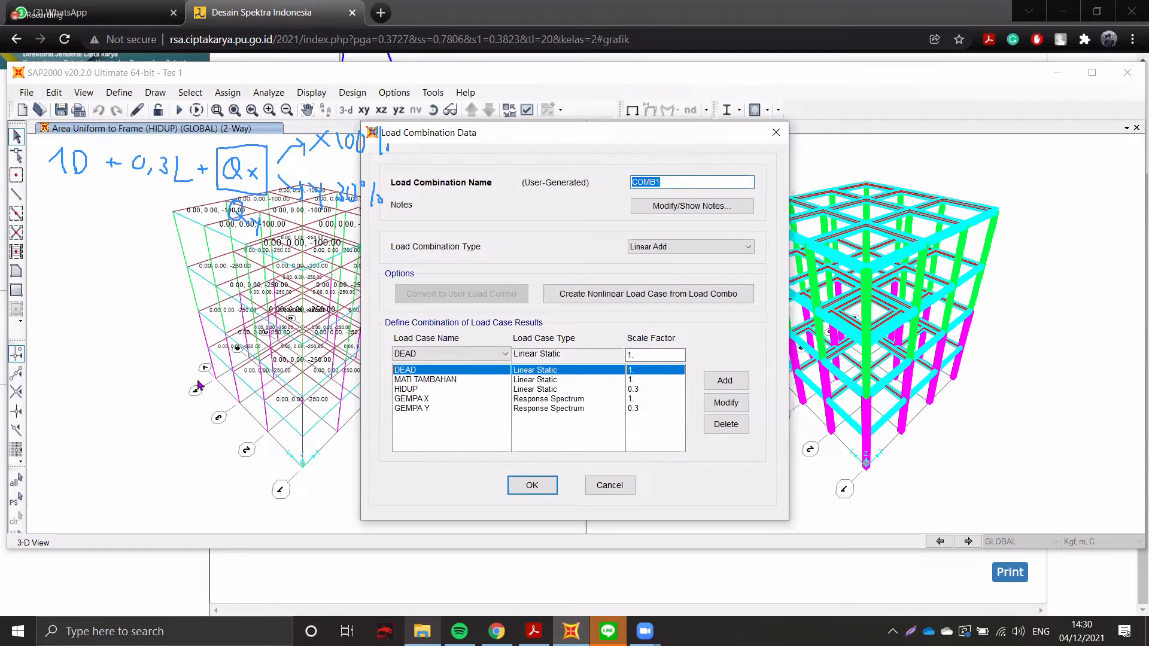
text(QUAKE Y)
double_click(652, 356)
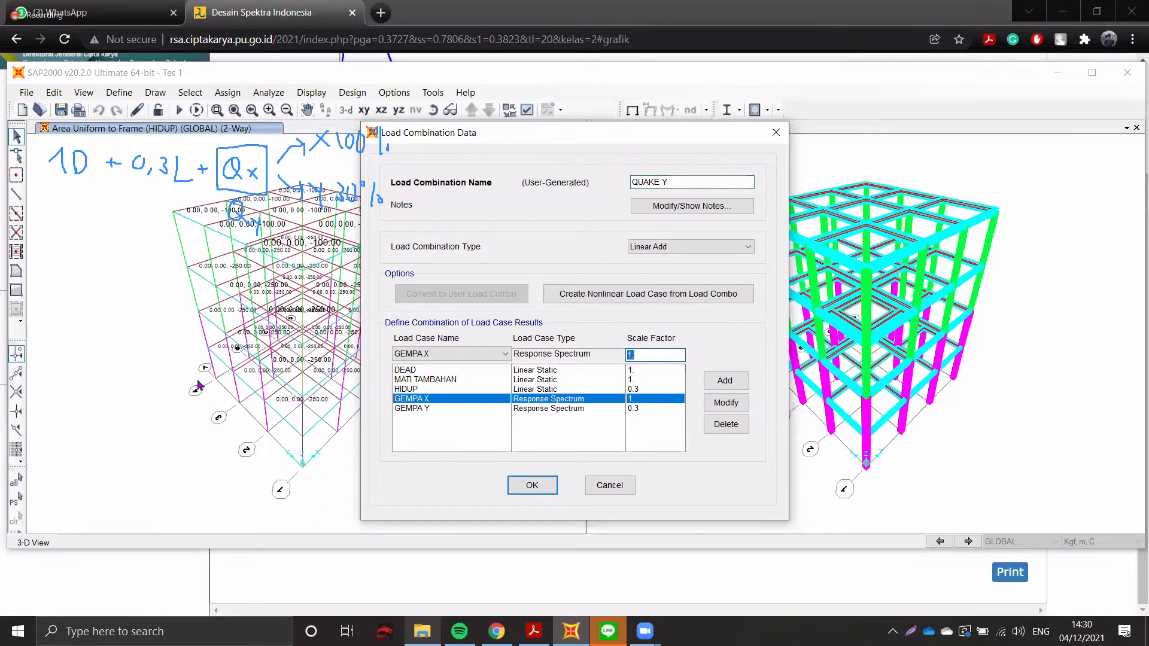
text(0.3)
click(721, 407)
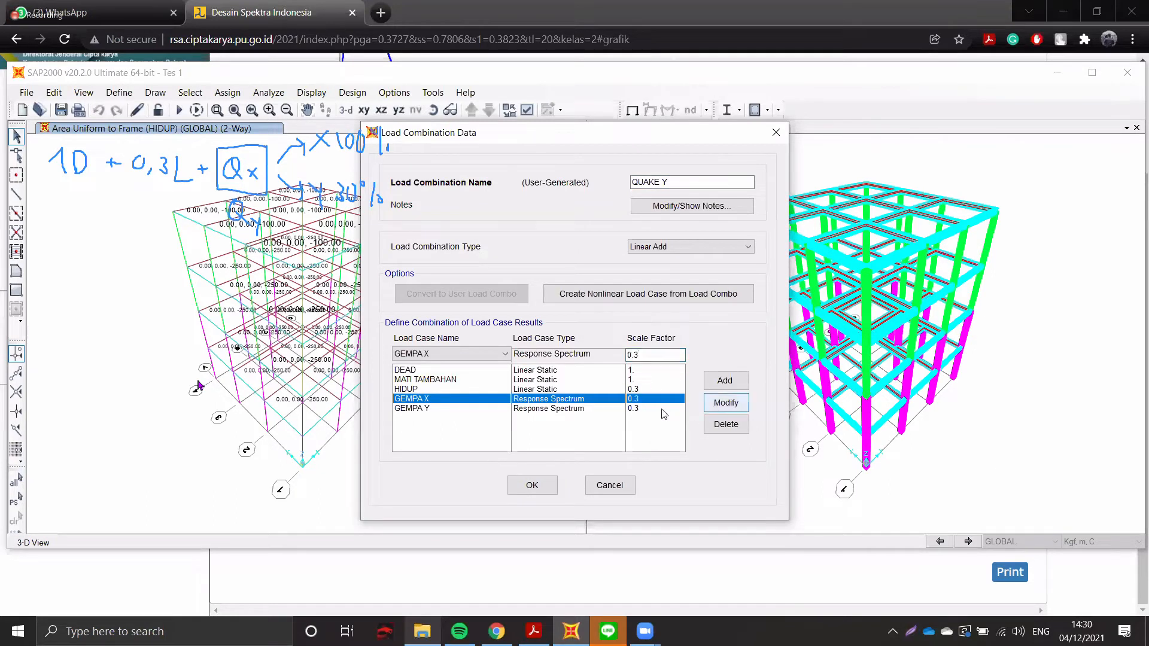
- Set the GEMPA Y scale factor to 1 in QUAKE Y and save the load combinations
click(663, 408)
double_click(655, 355)
text(1)
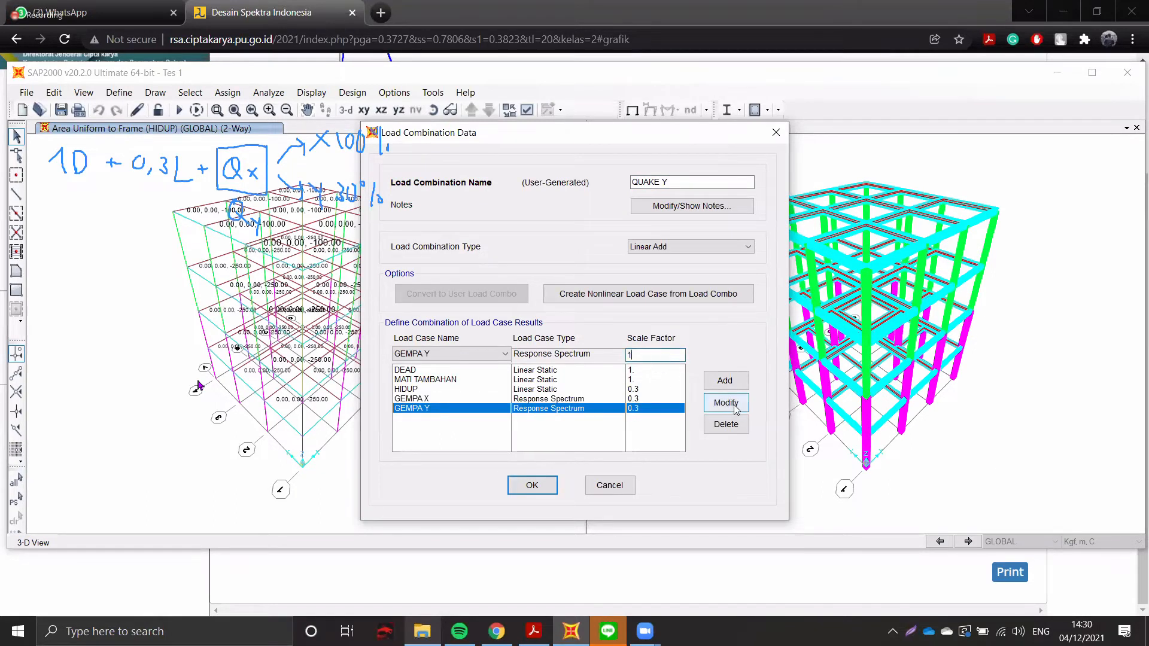
click(725, 402)
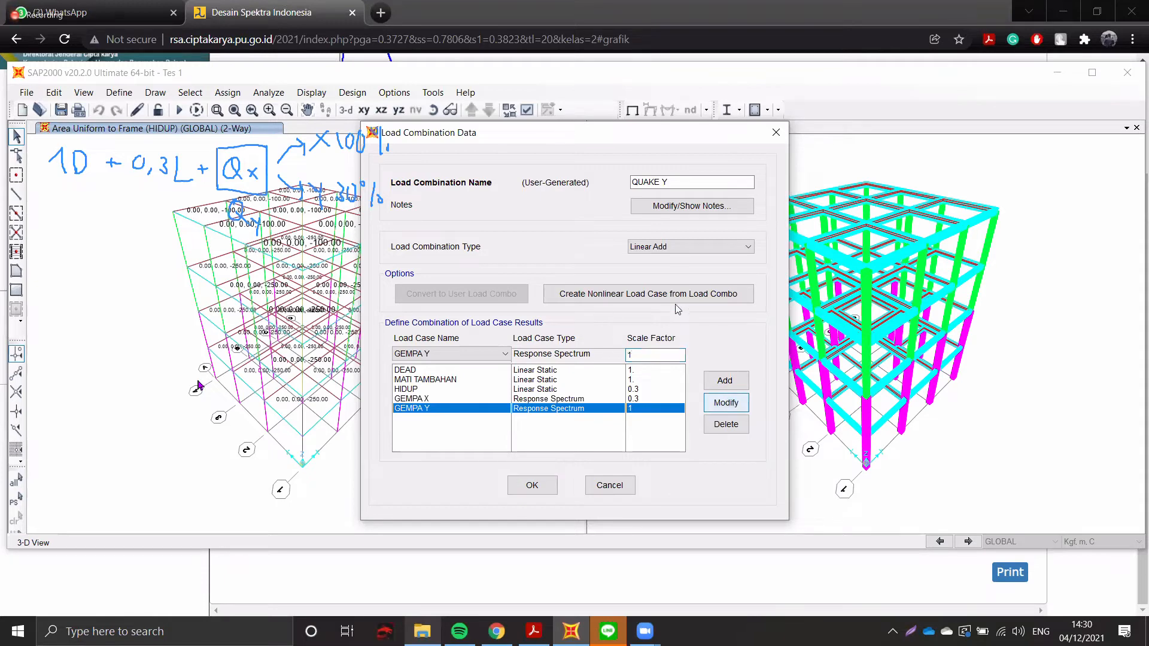
click(532, 485)
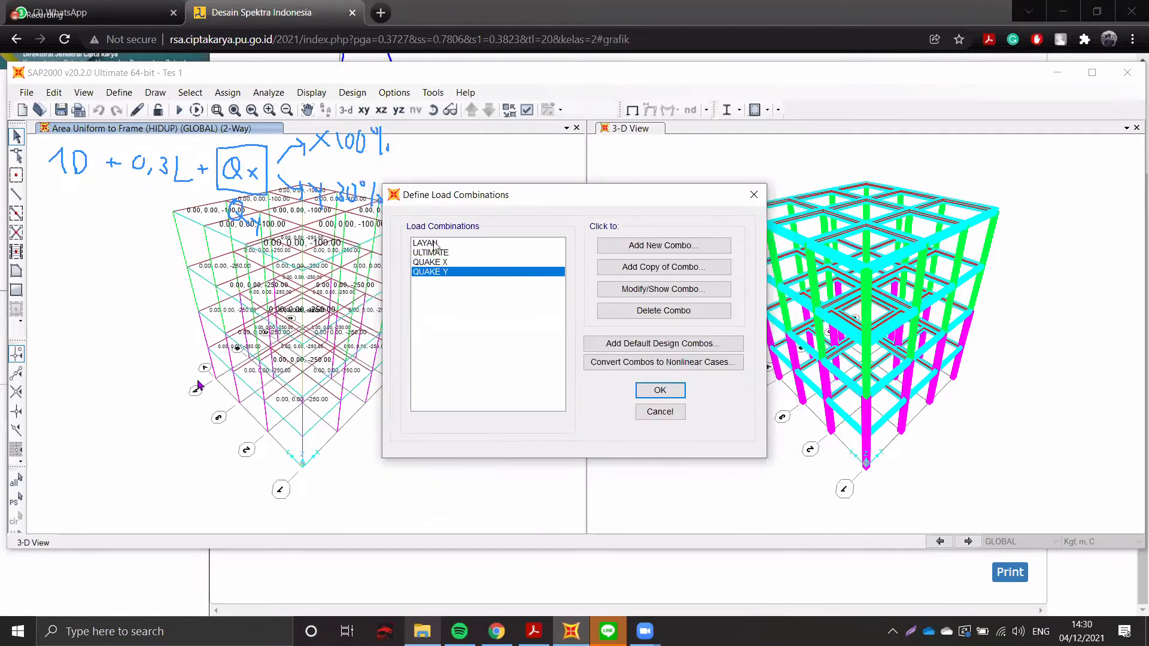
click(660, 390)
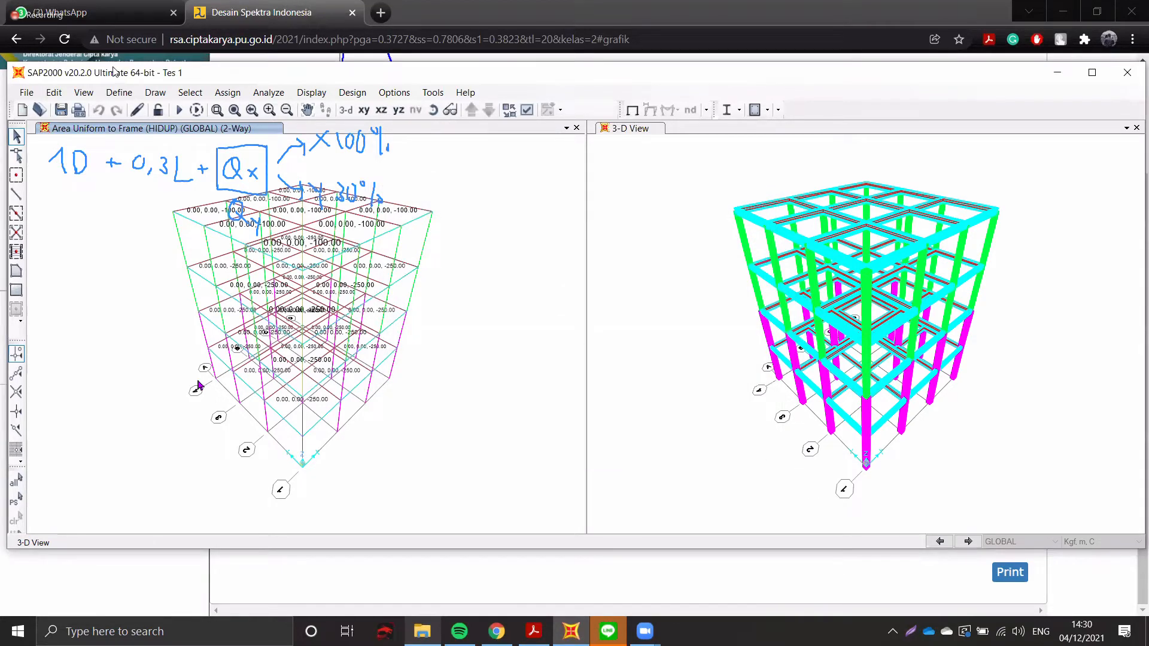
- Save the model and run the analysis for all load cases
click(60, 111)
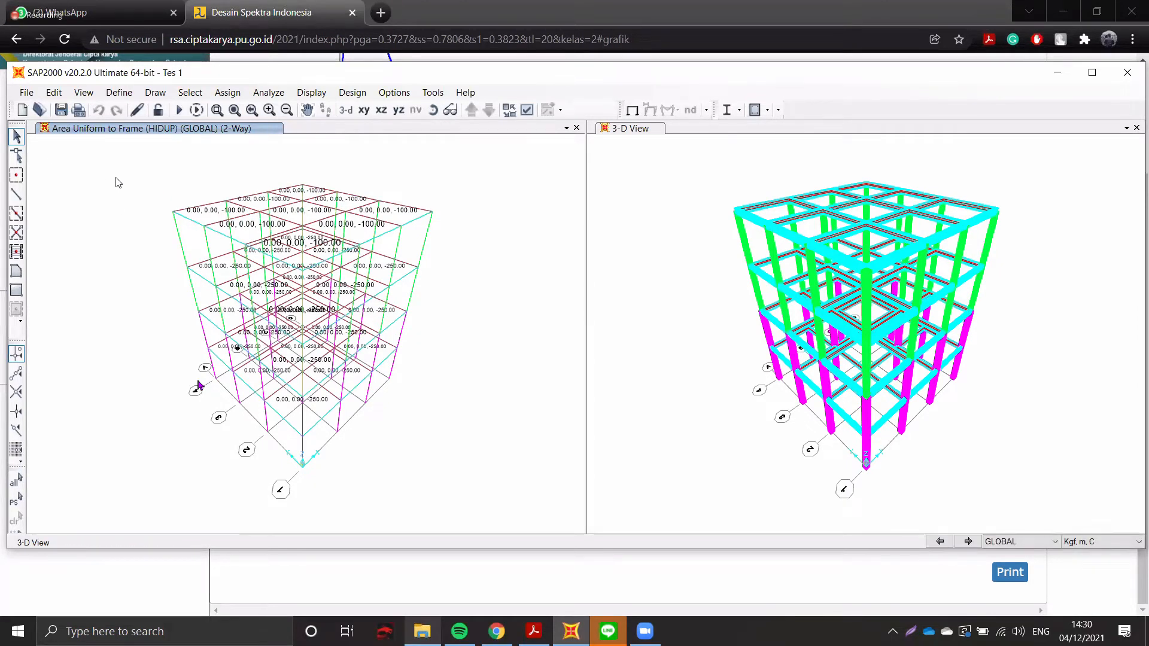
click(179, 110)
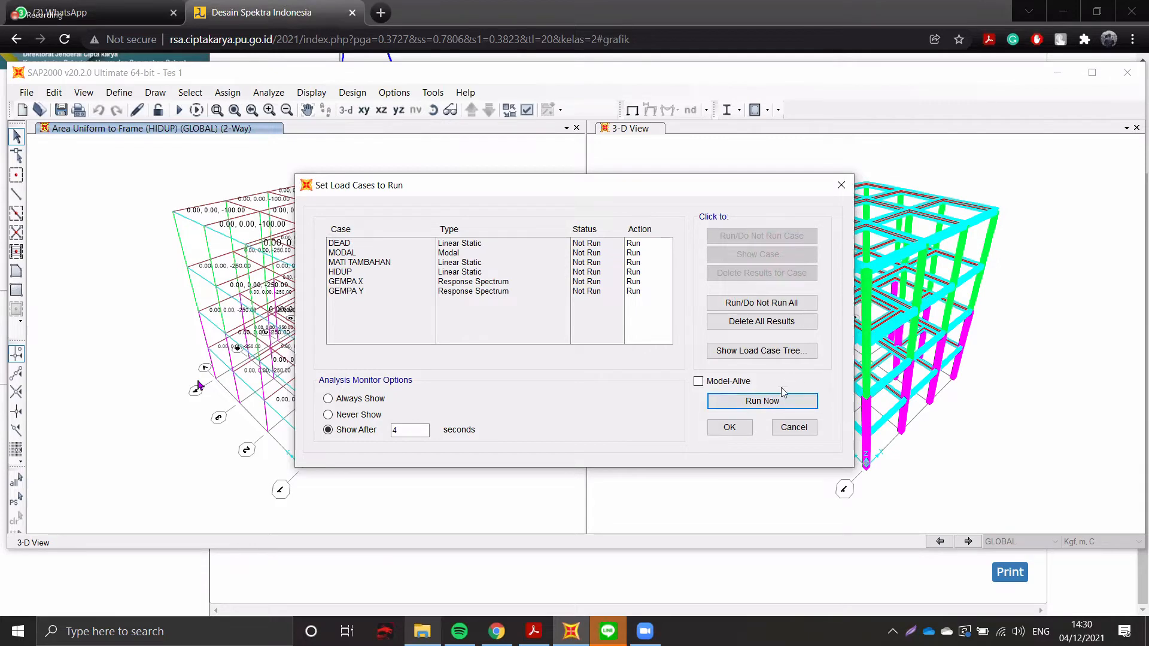
click(763, 401)
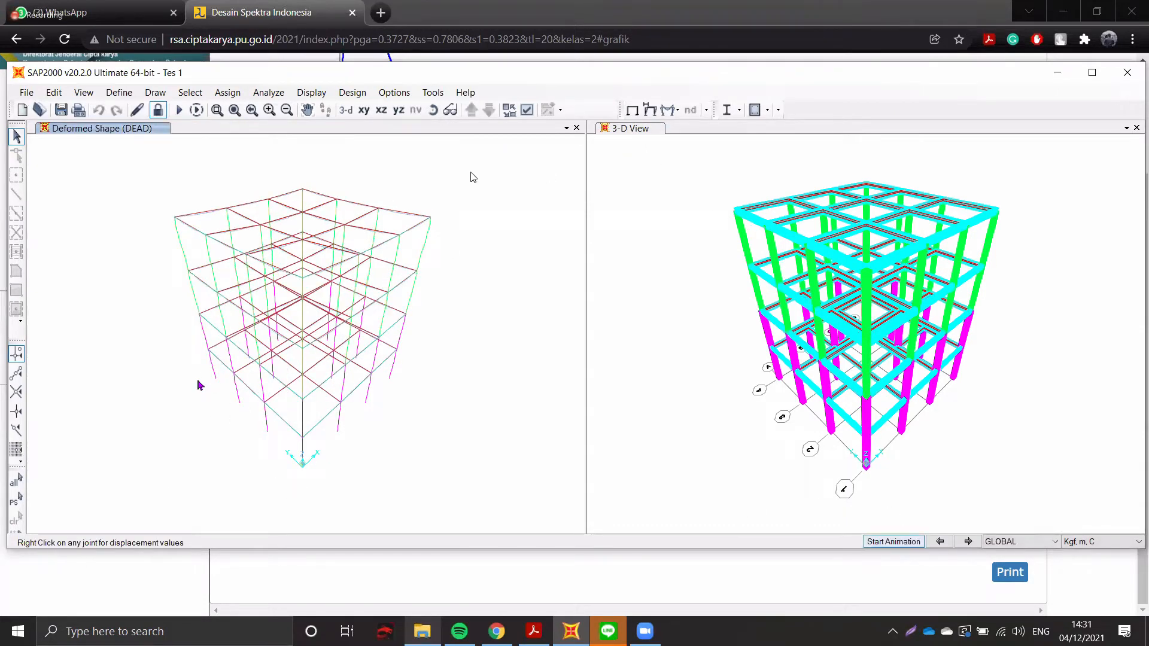
- Display the deformed shape of the MODAL case for mode number 1
click(650, 111)
click(612, 82)
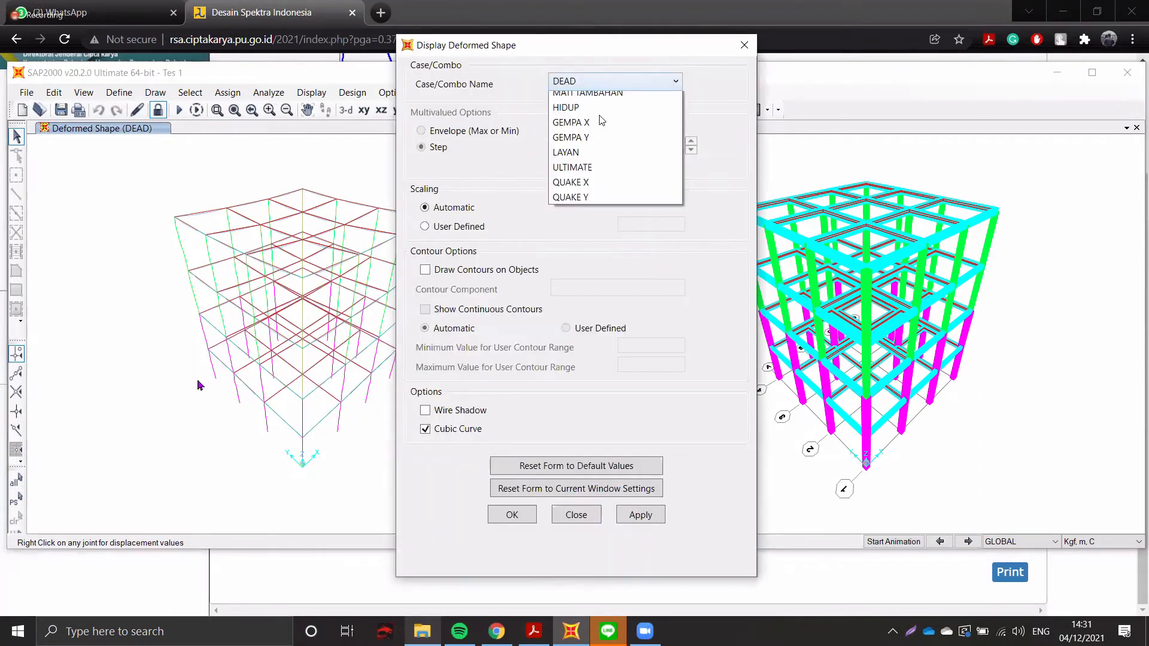
click(595, 112)
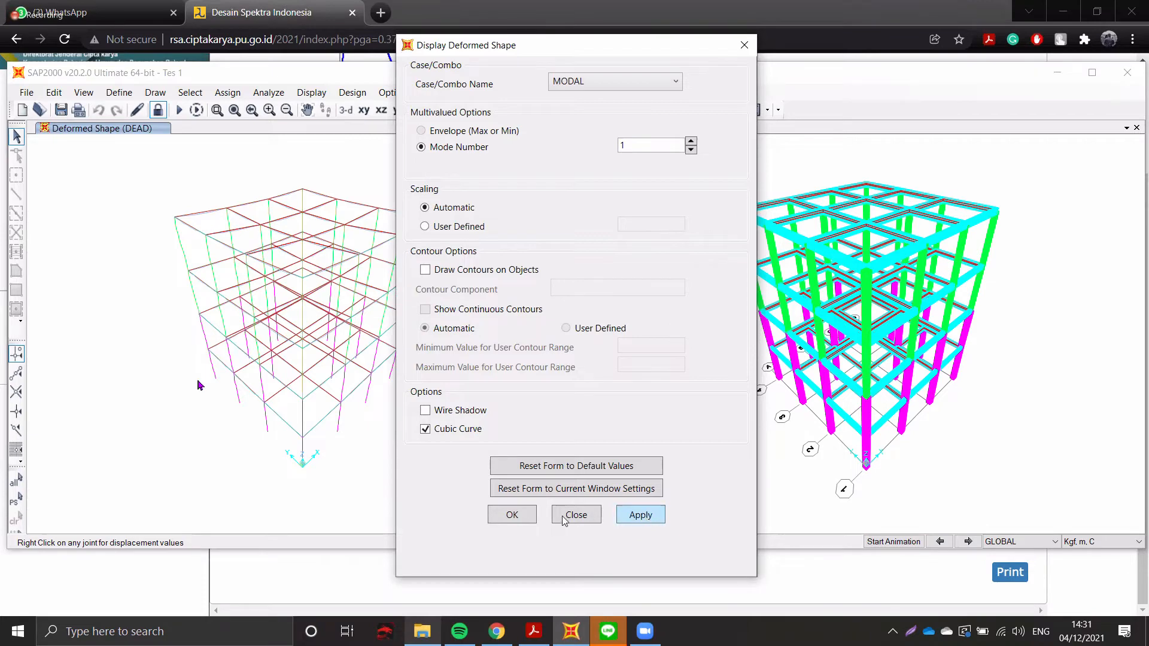
click(533, 519)
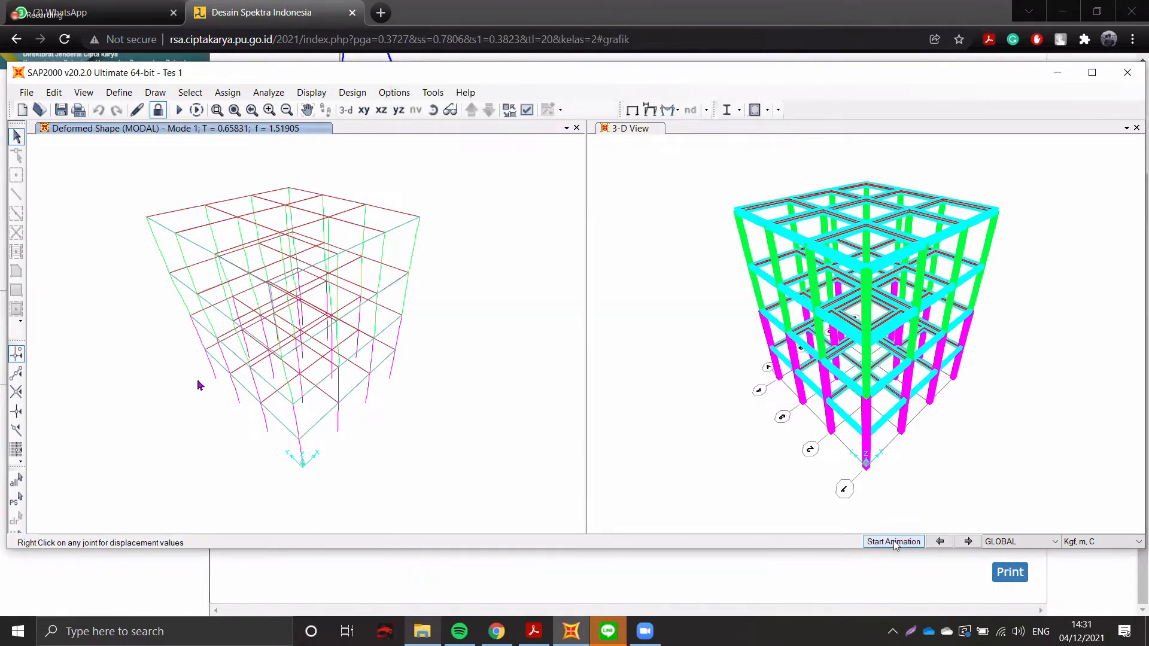
- Animate the mode 1 deformed shape to examine its vibration, ending the animation after viewing
click(891, 544)
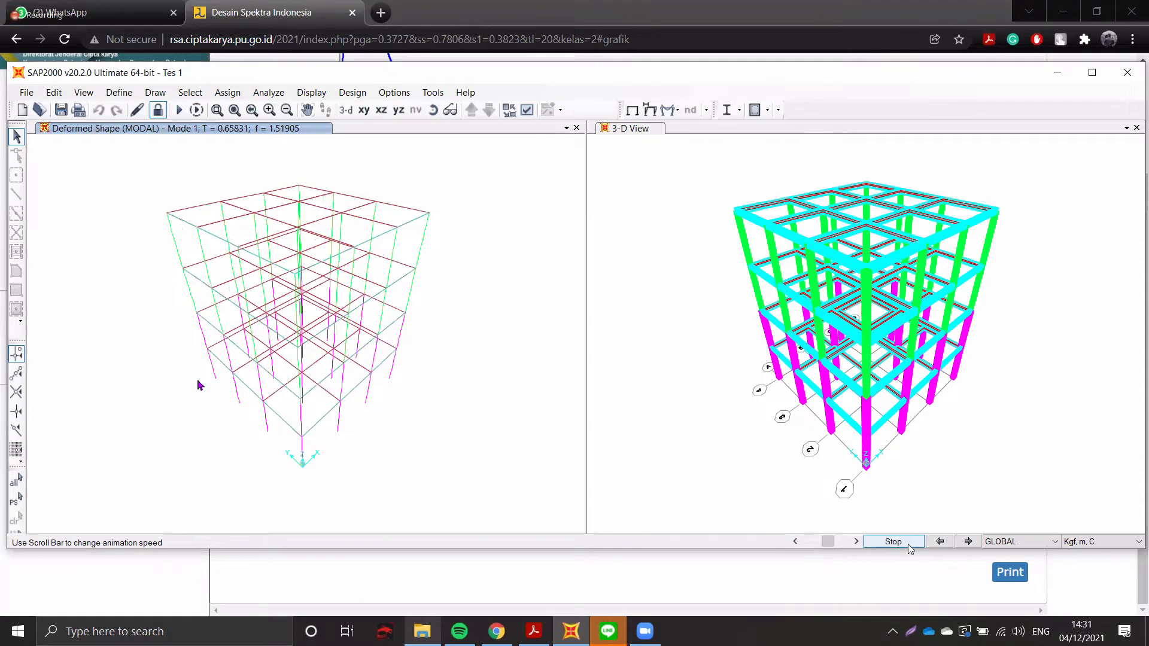
click(178, 110)
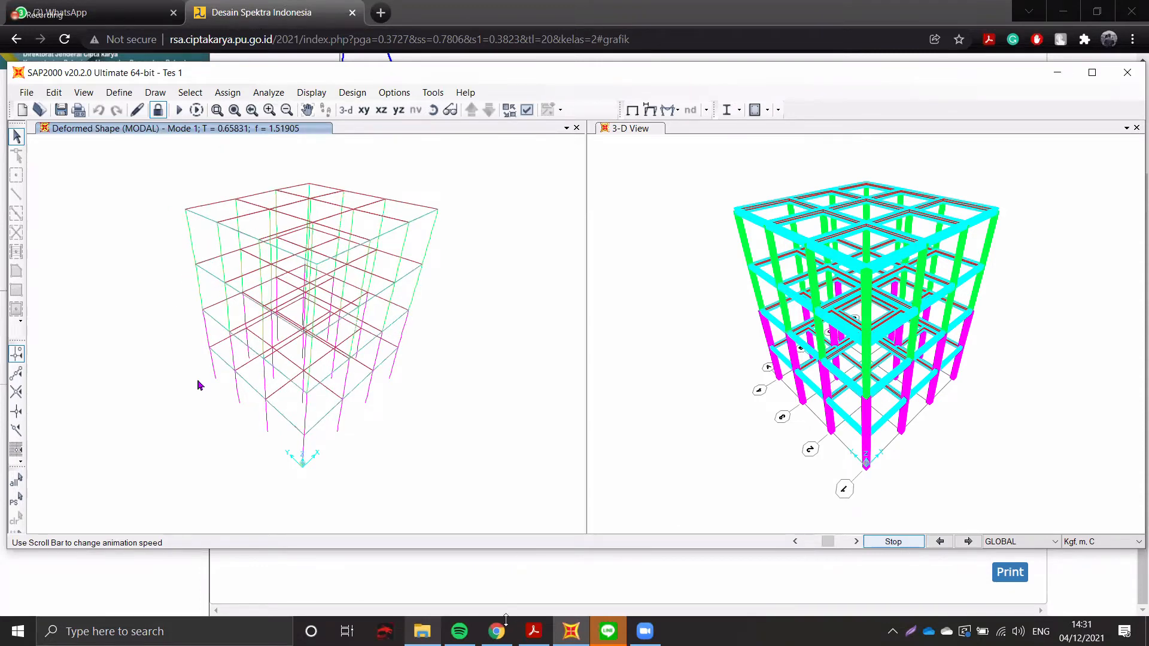
- Switch to the assignment PDF in Acrobat Reader to review the required forces and the beam and column considered, marking grid lines 1 and A, and return to SAP2000
click(534, 629)
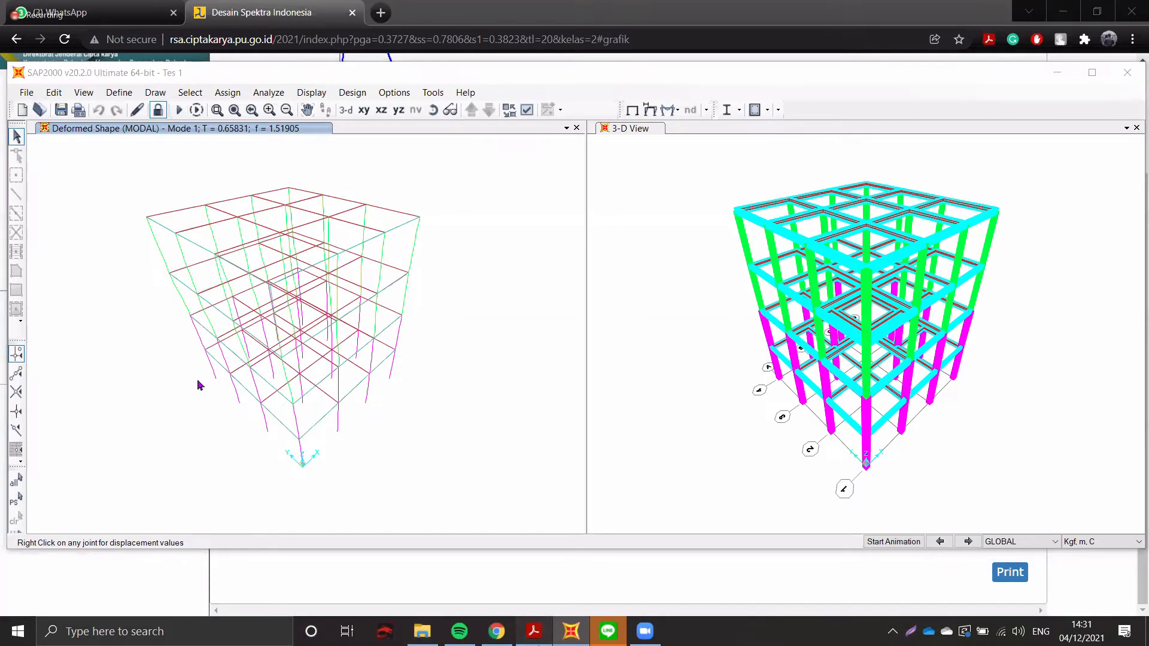
scroll(562, 320, down, 2)
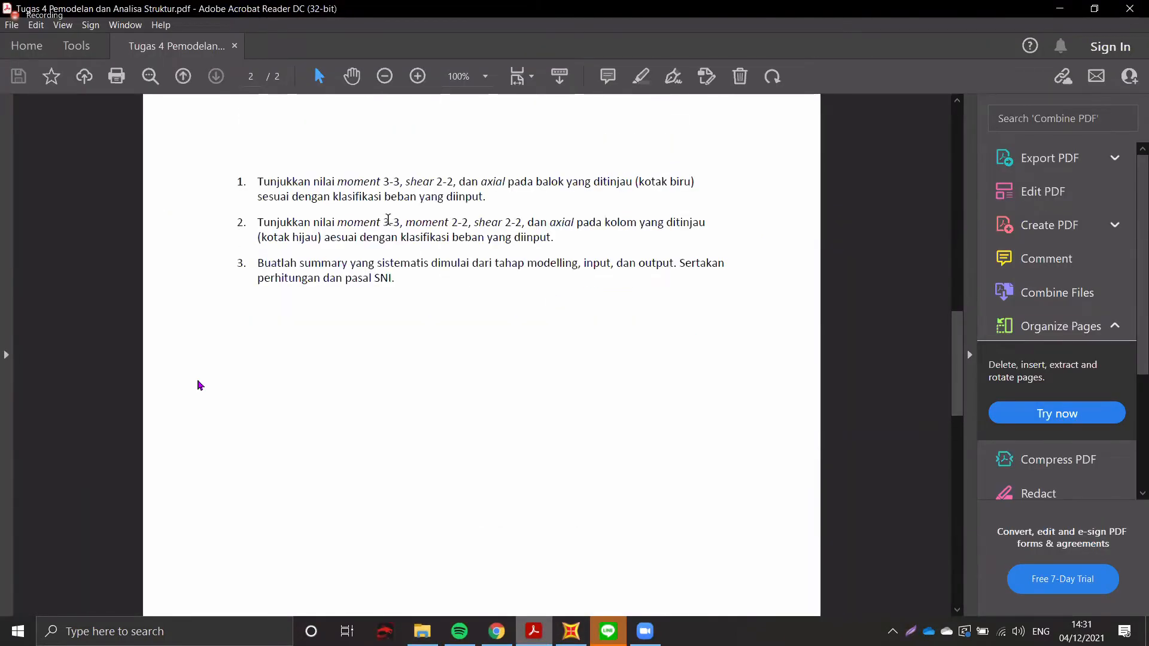
scroll(546, 218, up, 5)
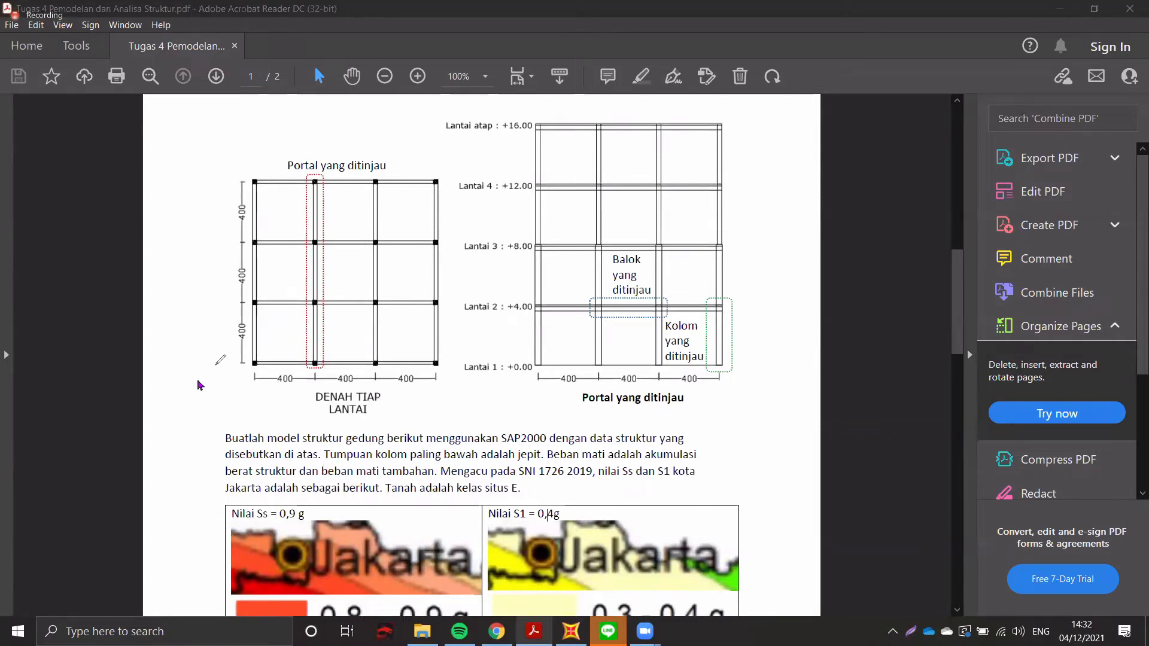
drag(222, 350, 213, 367)
drag(252, 400, 241, 399)
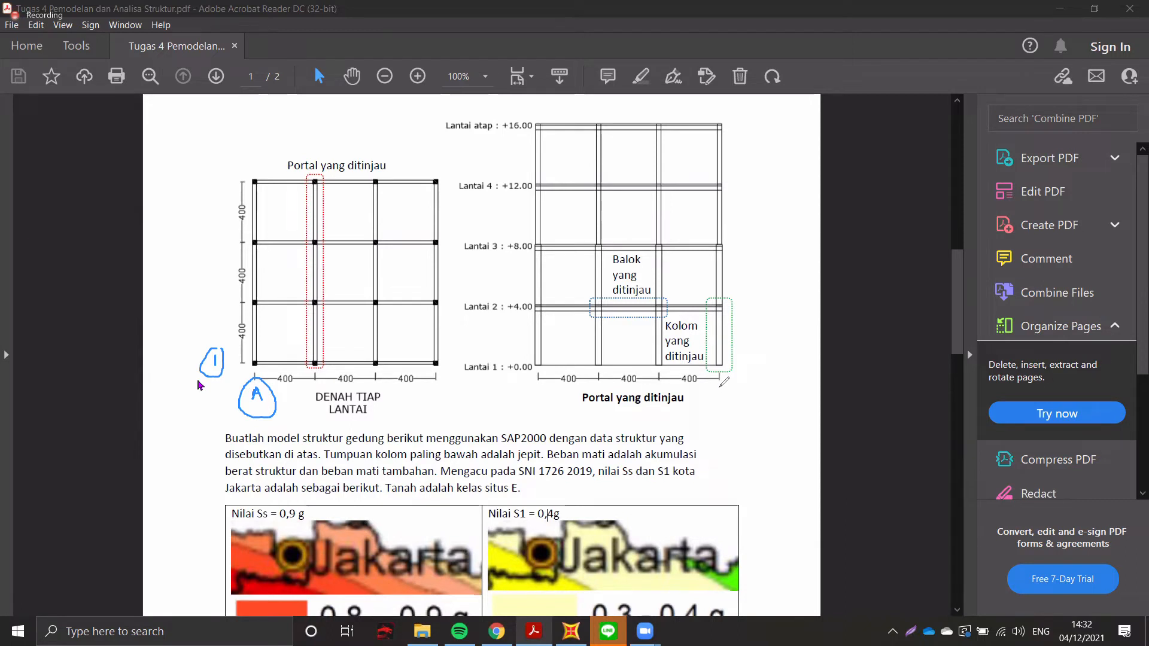
mouse_move(722, 390)
mouse_down()
mouse_move(724, 410)
mouse_move(735, 389)
mouse_move(718, 384)
mouse_up()
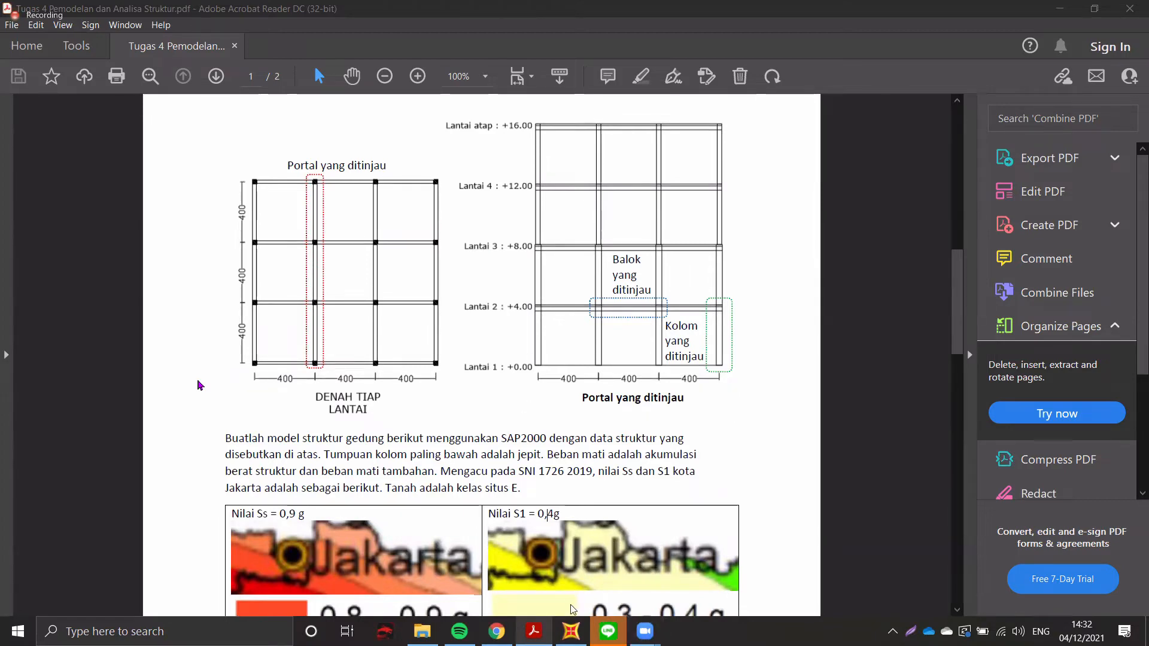
click(570, 631)
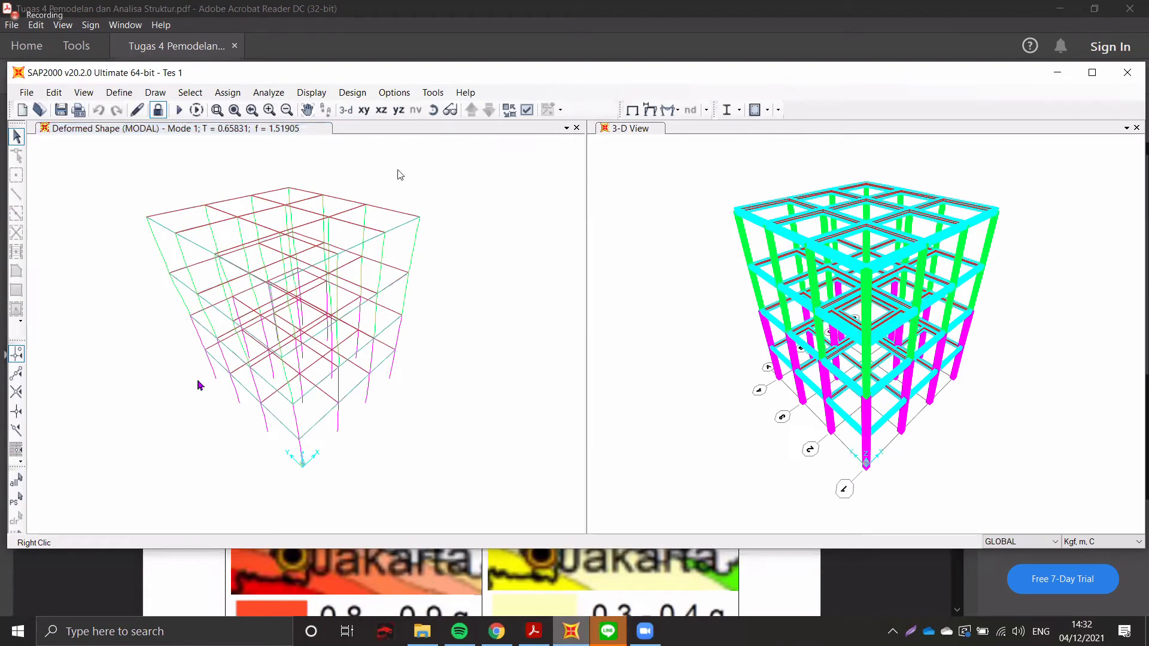
click(670, 110)
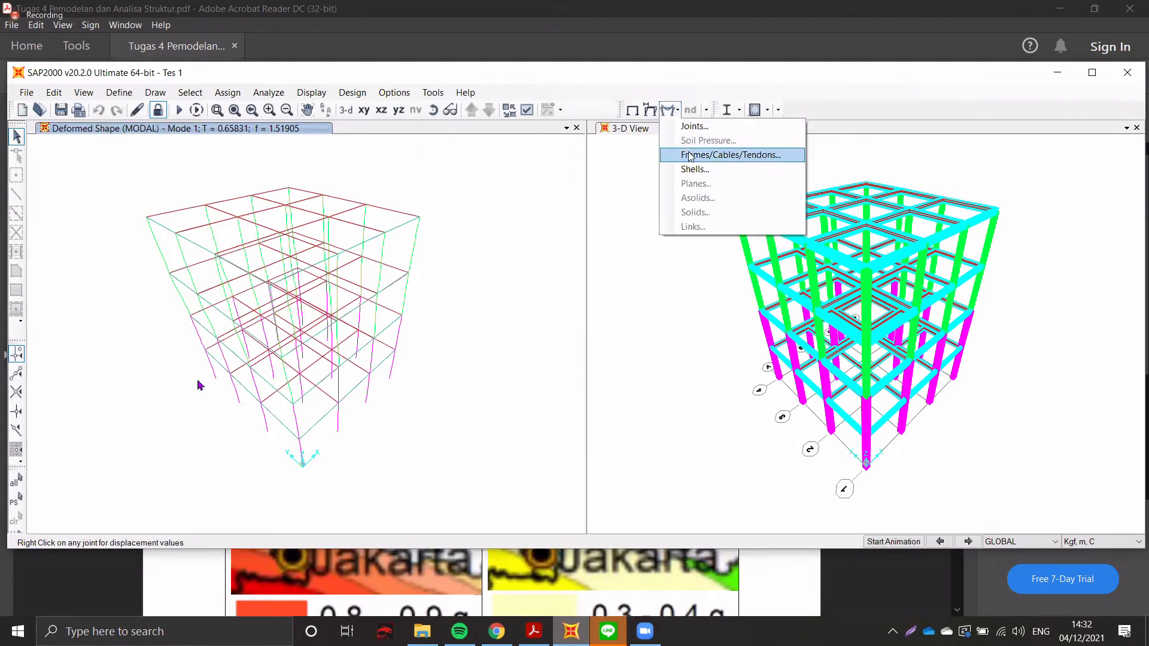
click(706, 155)
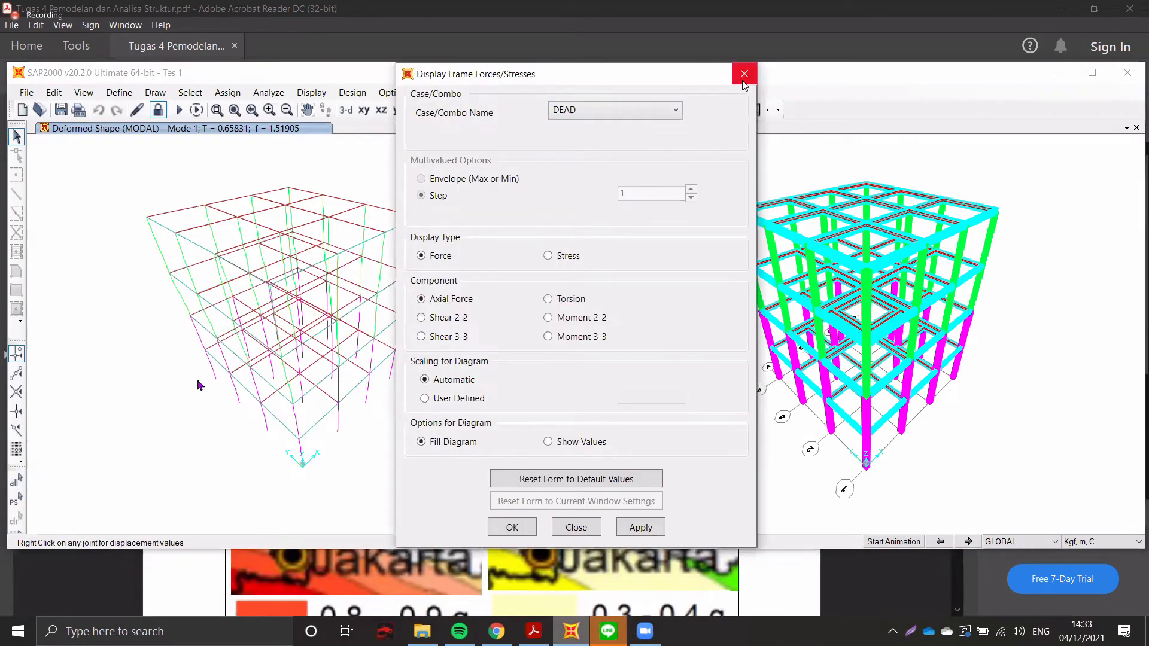
click(743, 74)
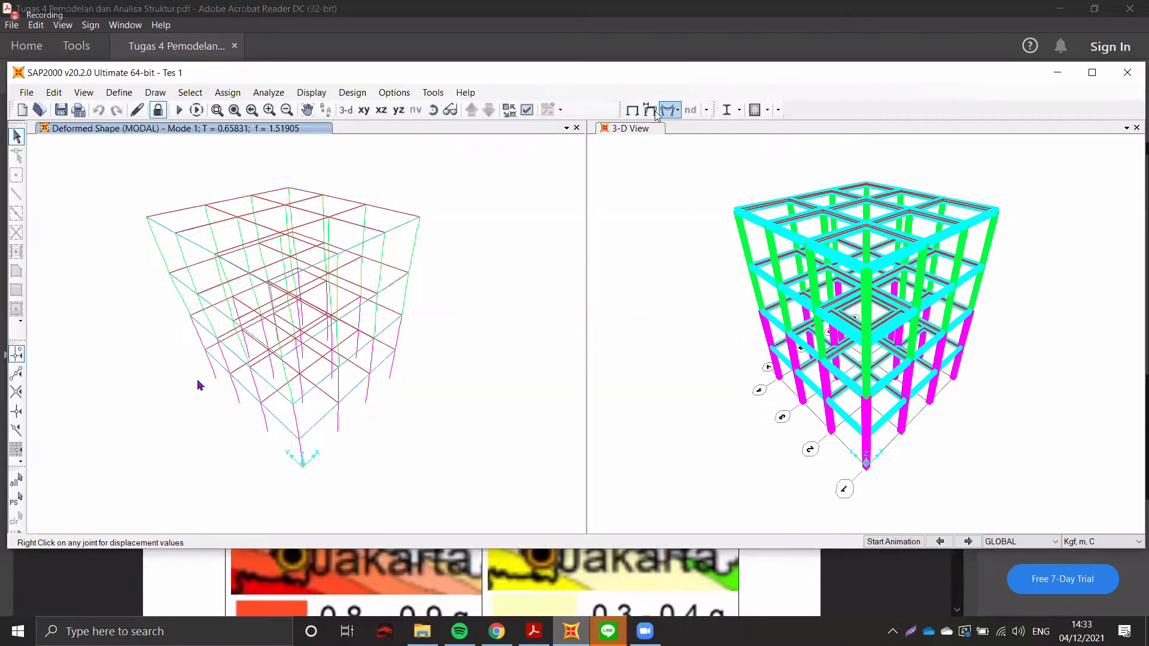
- Restore the undeformed shape and display the filled Moment 3-3 frame force diagram for the ULTIMATE combination
click(632, 110)
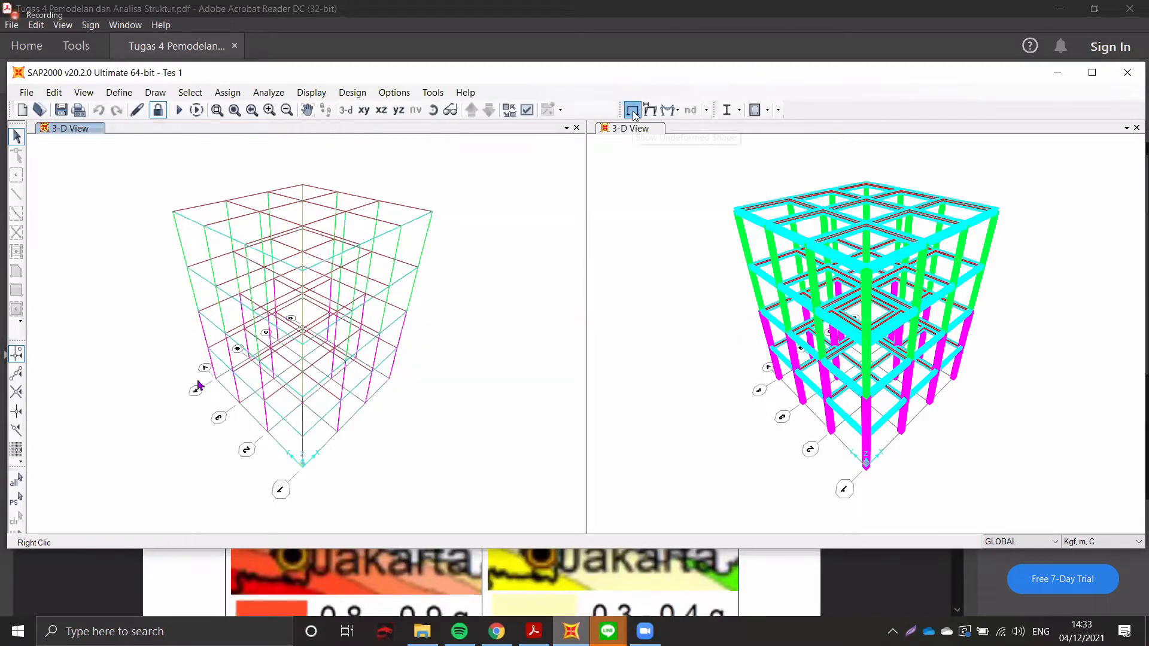
click(678, 112)
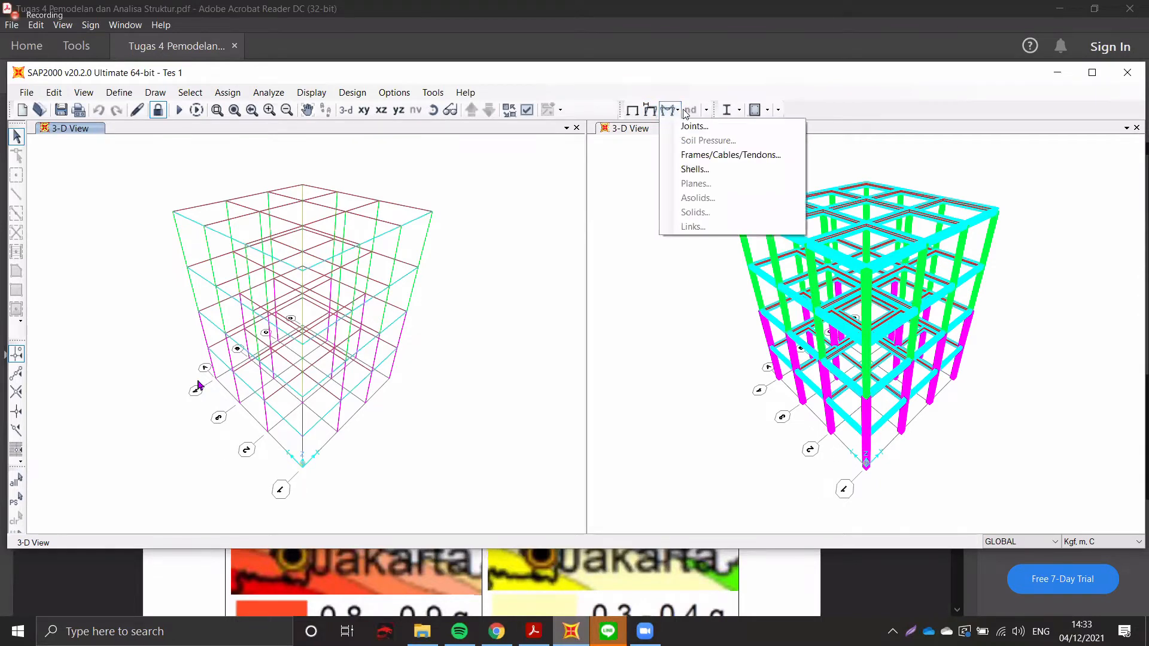
click(691, 155)
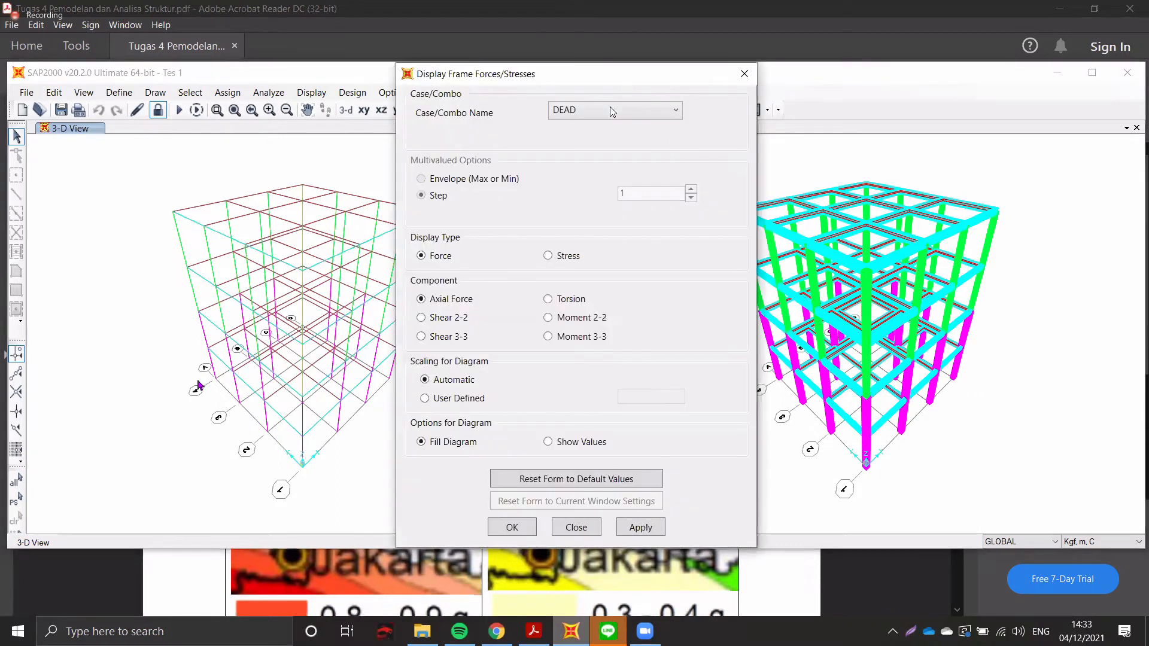
click(609, 108)
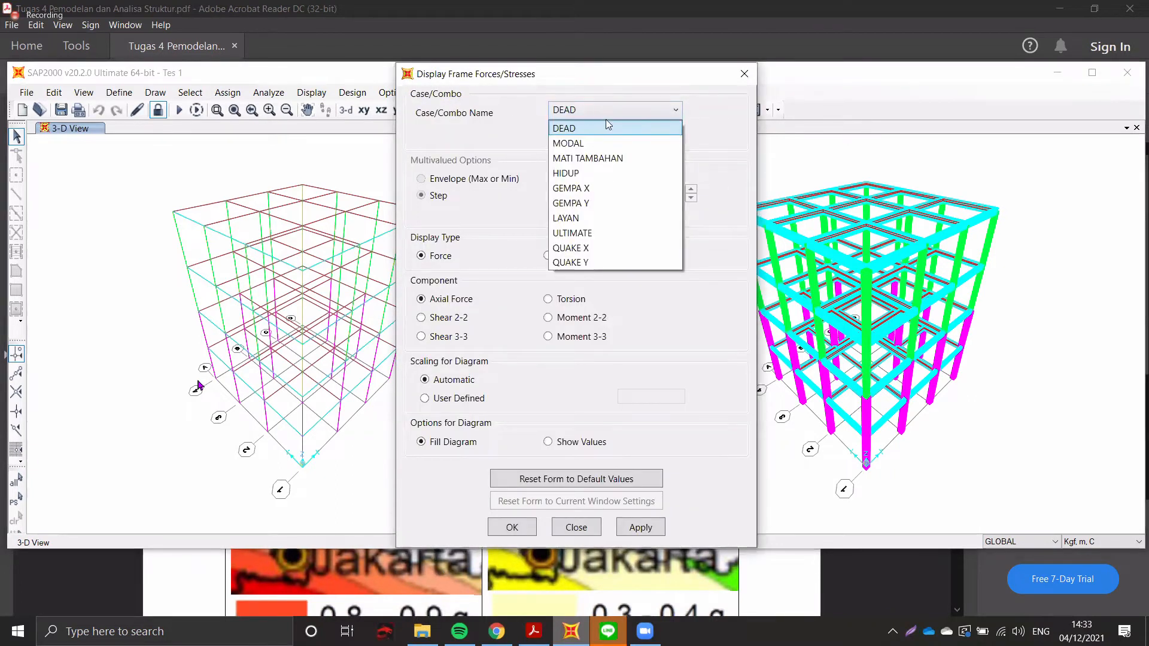
click(584, 233)
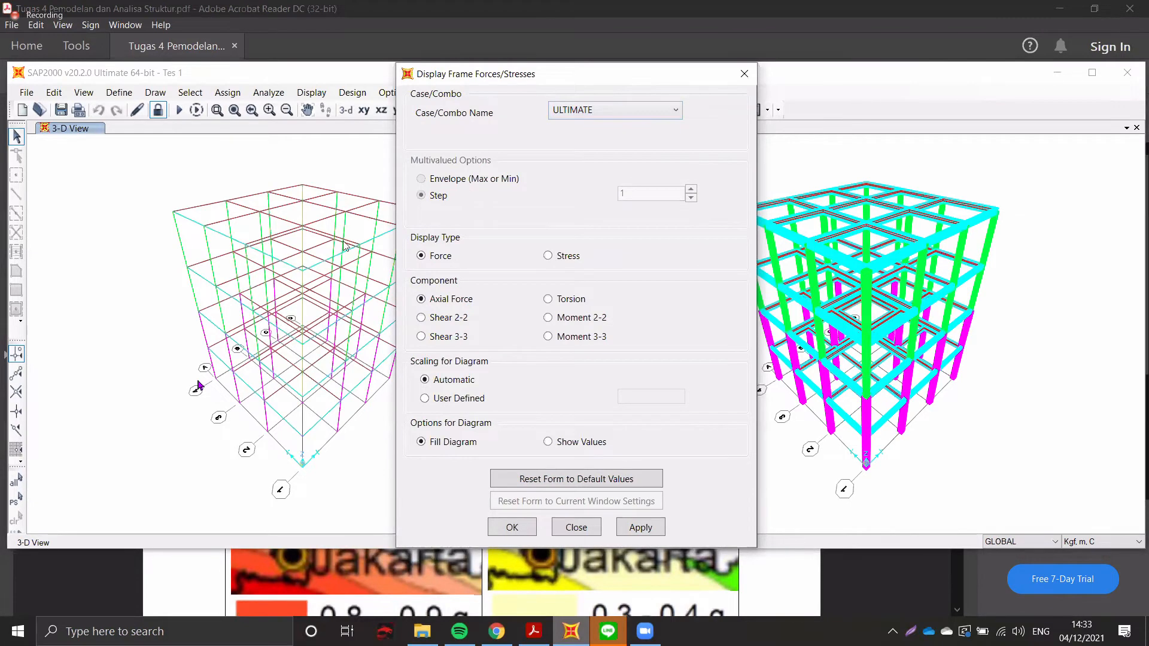
click(557, 337)
click(631, 529)
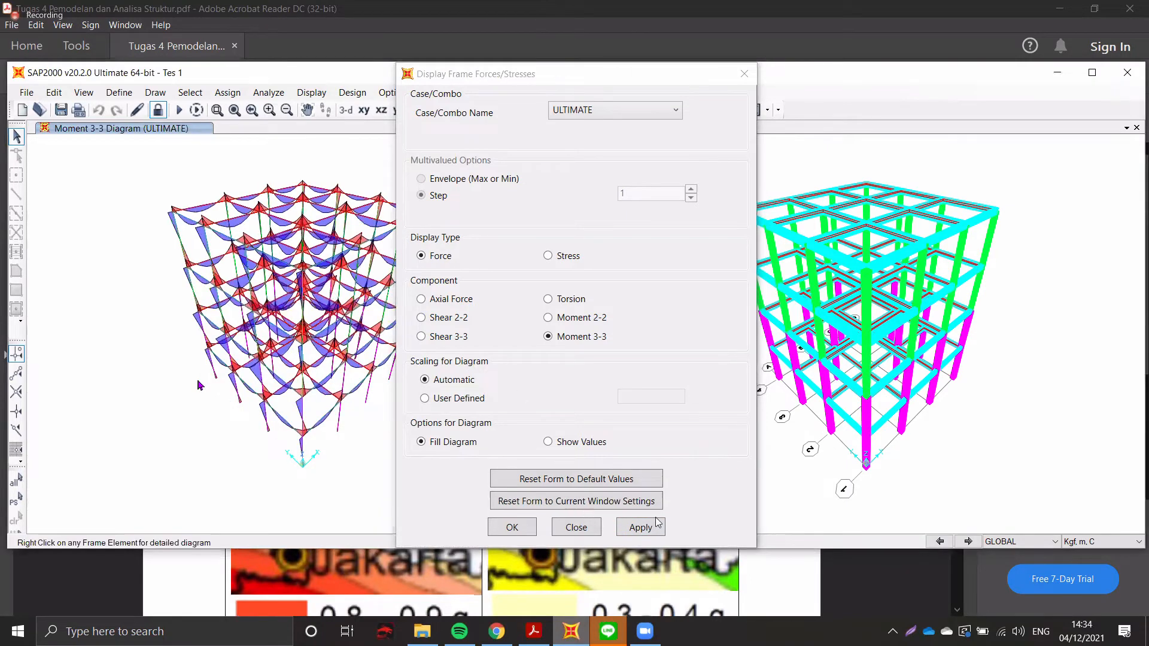
click(512, 527)
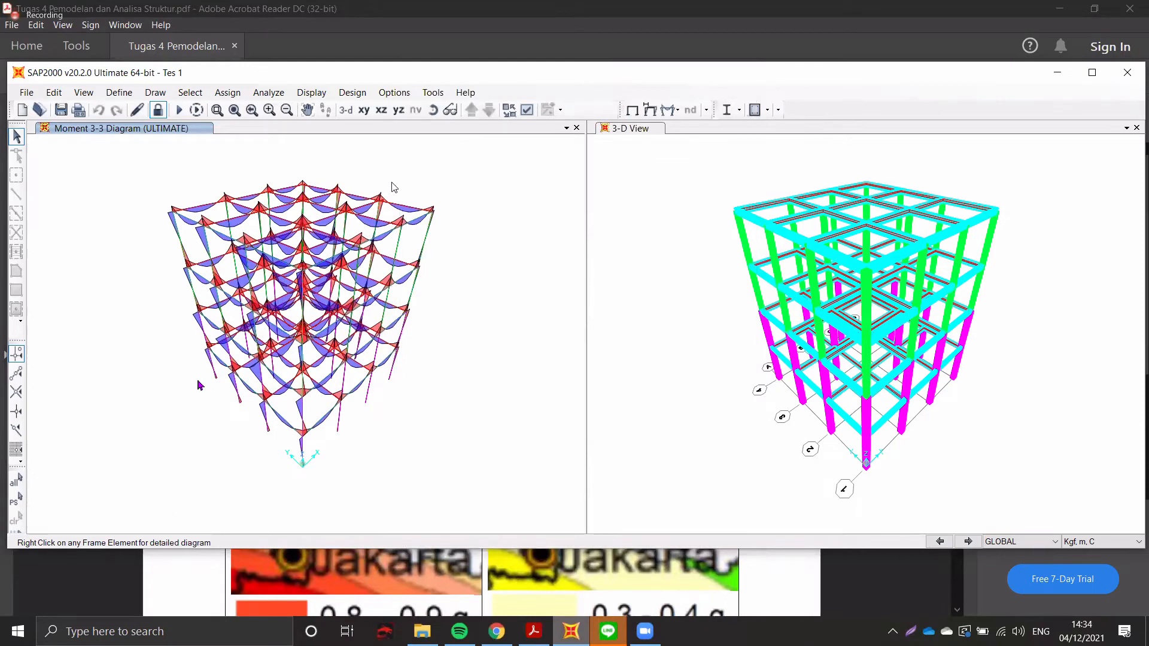
- View the Moment 3-3 diagram in XZ elevation and step through the parallel frames
click(373, 117)
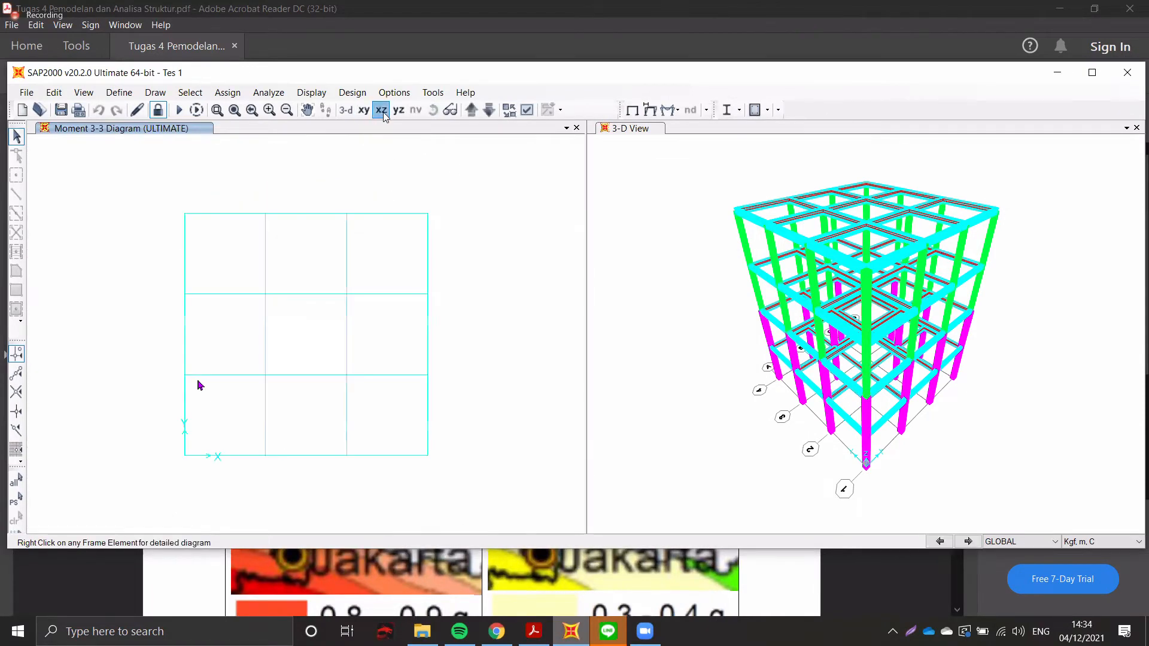
click(381, 110)
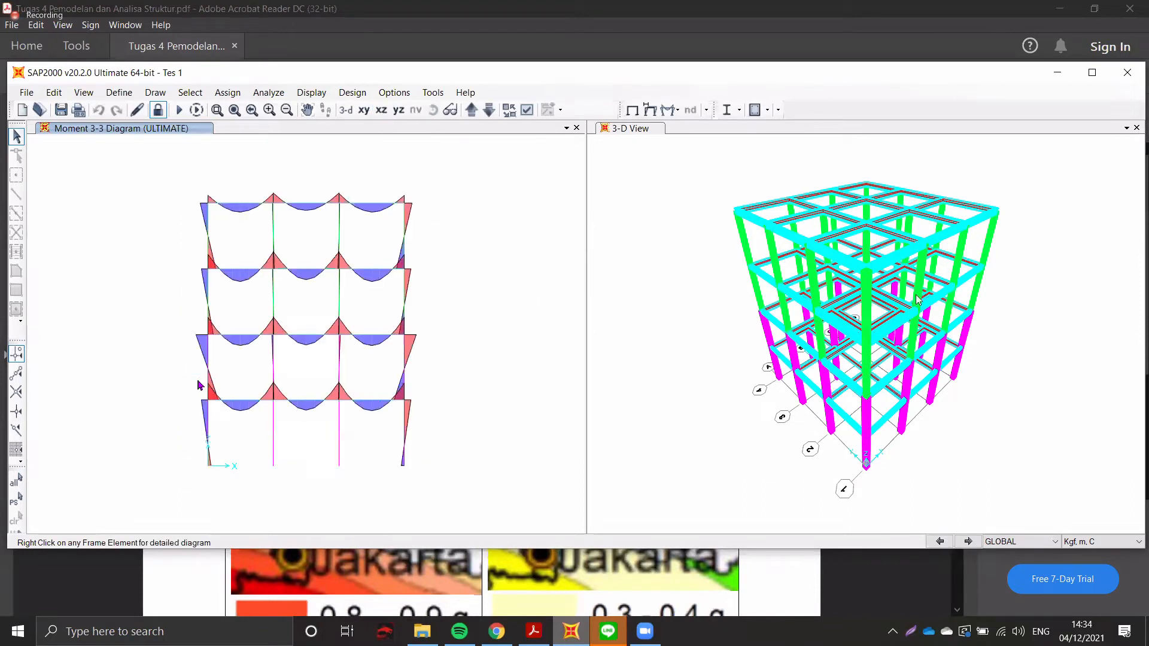
click(701, 181)
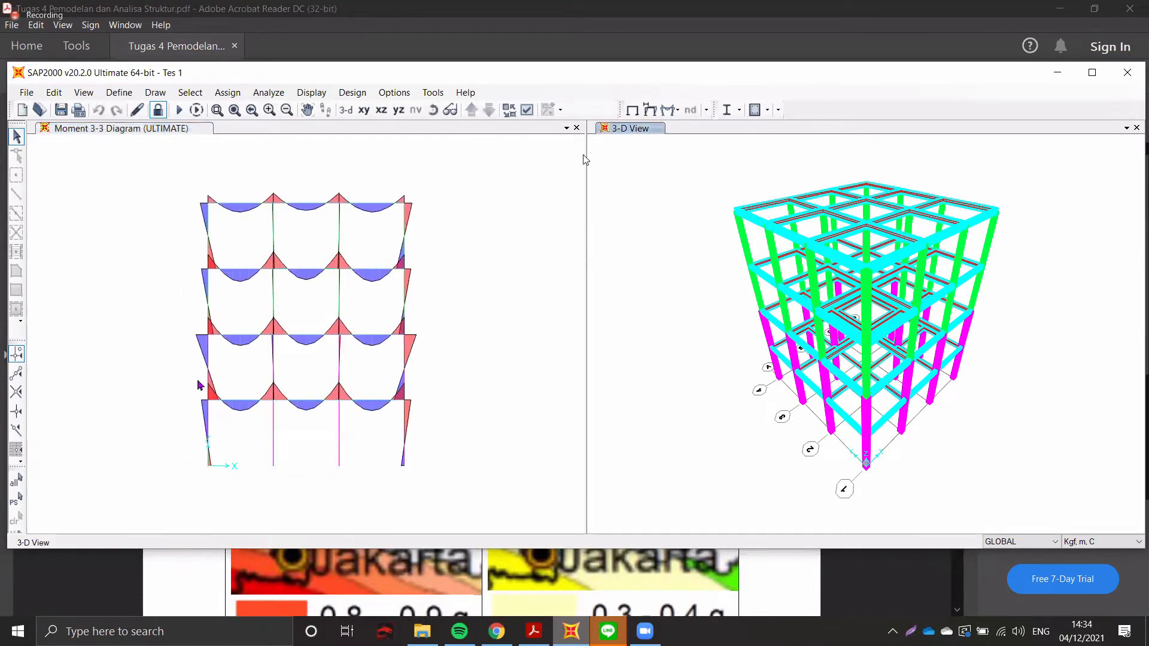
click(419, 163)
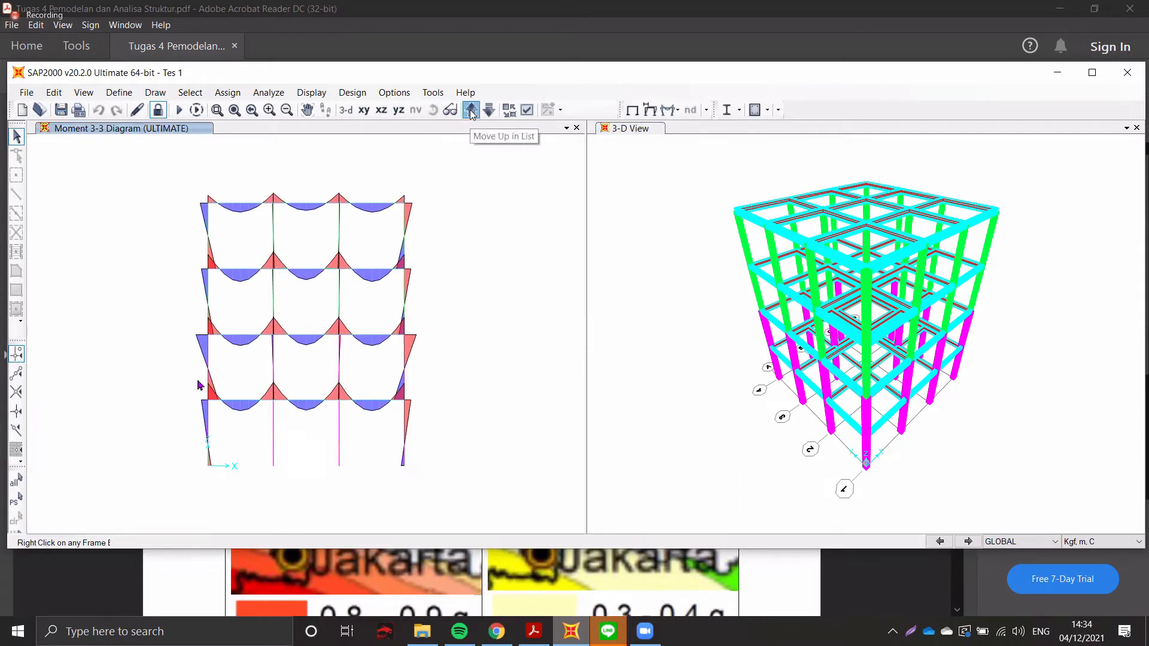
click(472, 111)
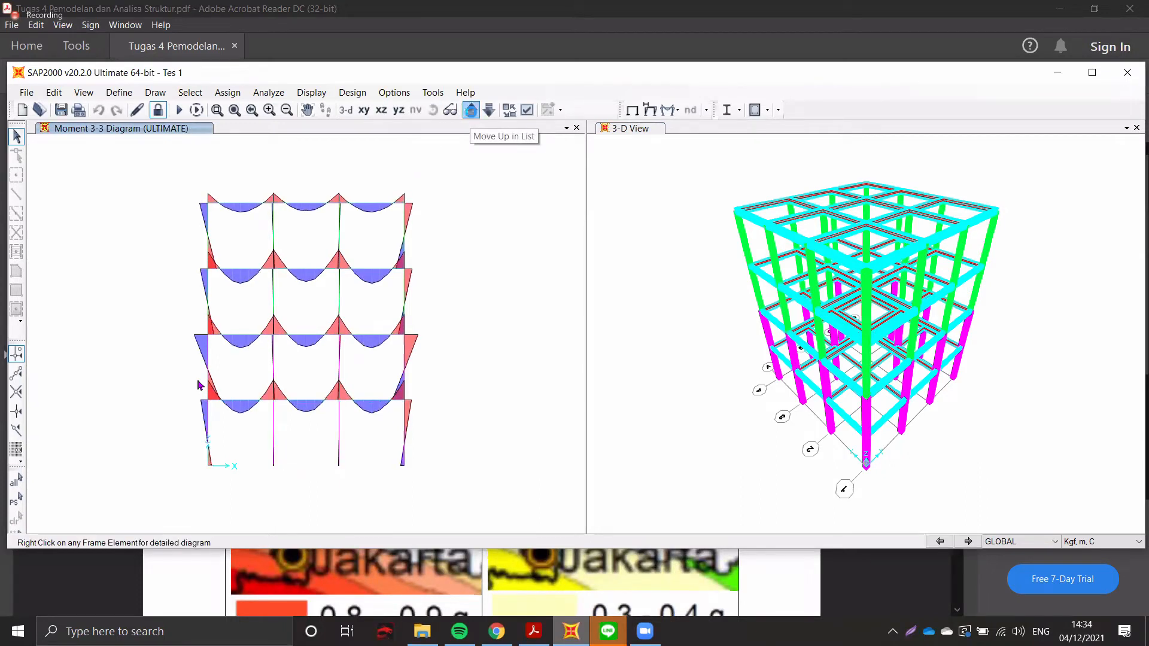
click(472, 112)
click(471, 114)
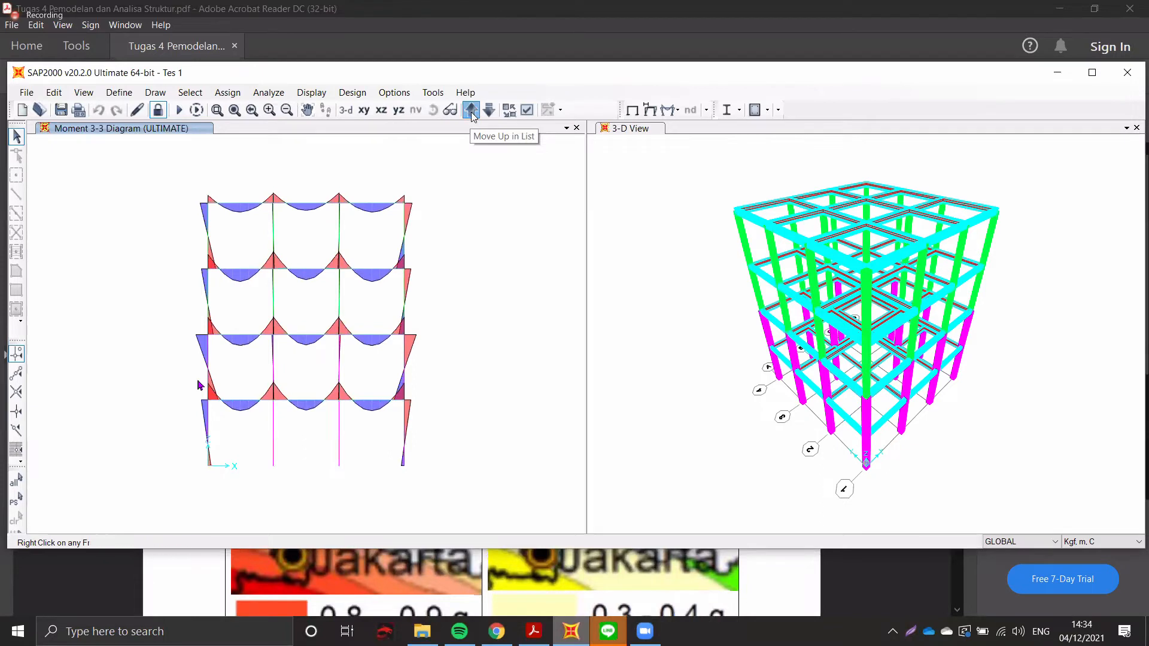
- Apply the Standard view type with section colours and joint restraints to the 3-D View showing extruded members
click(644, 178)
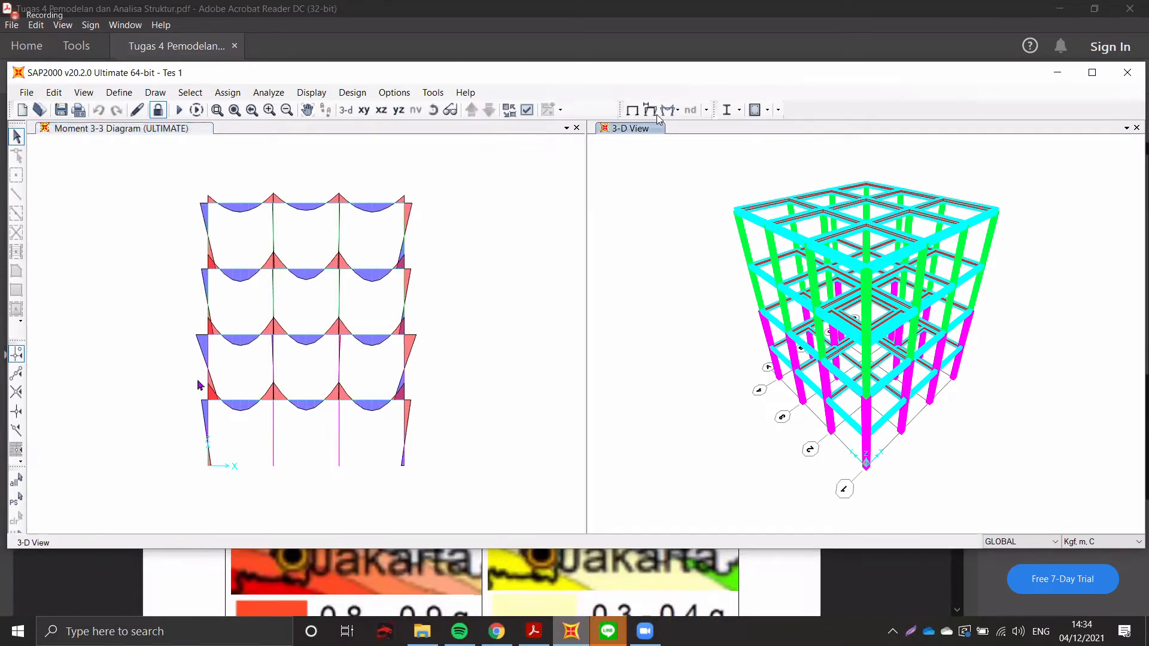
click(459, 174)
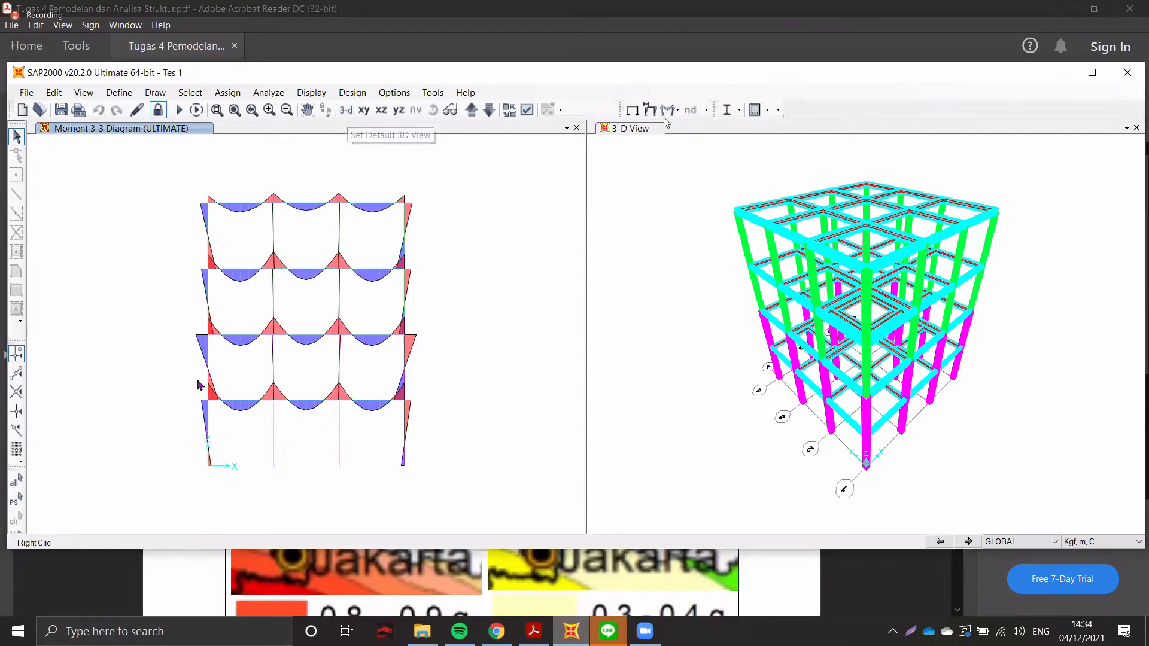
click(634, 128)
click(526, 109)
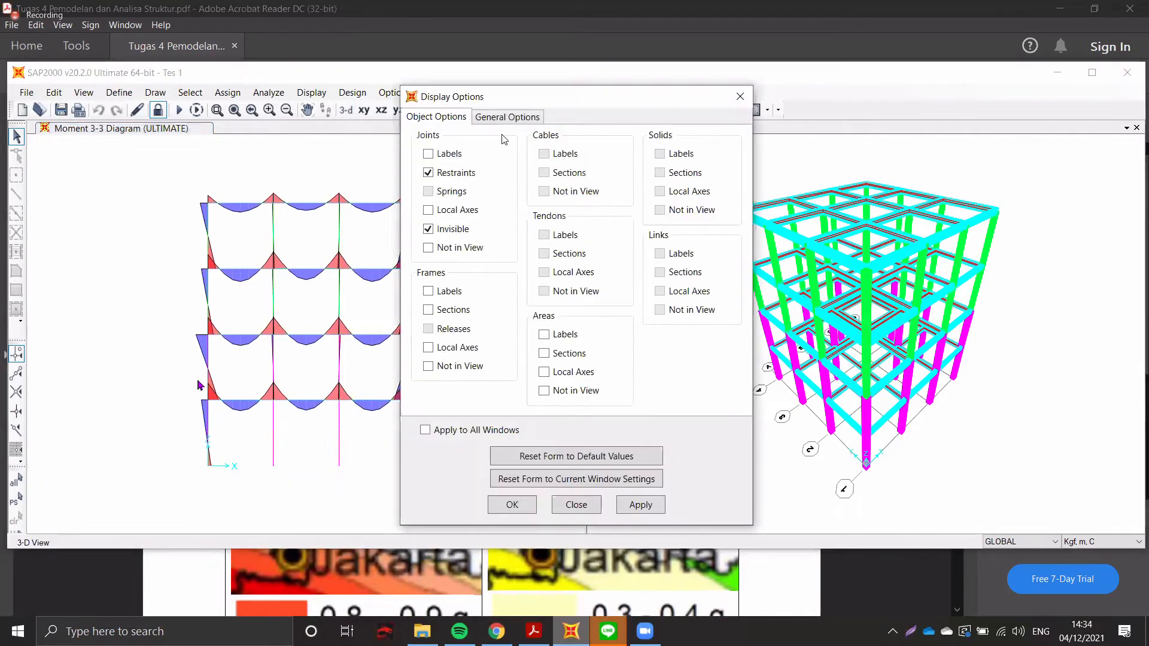
click(507, 116)
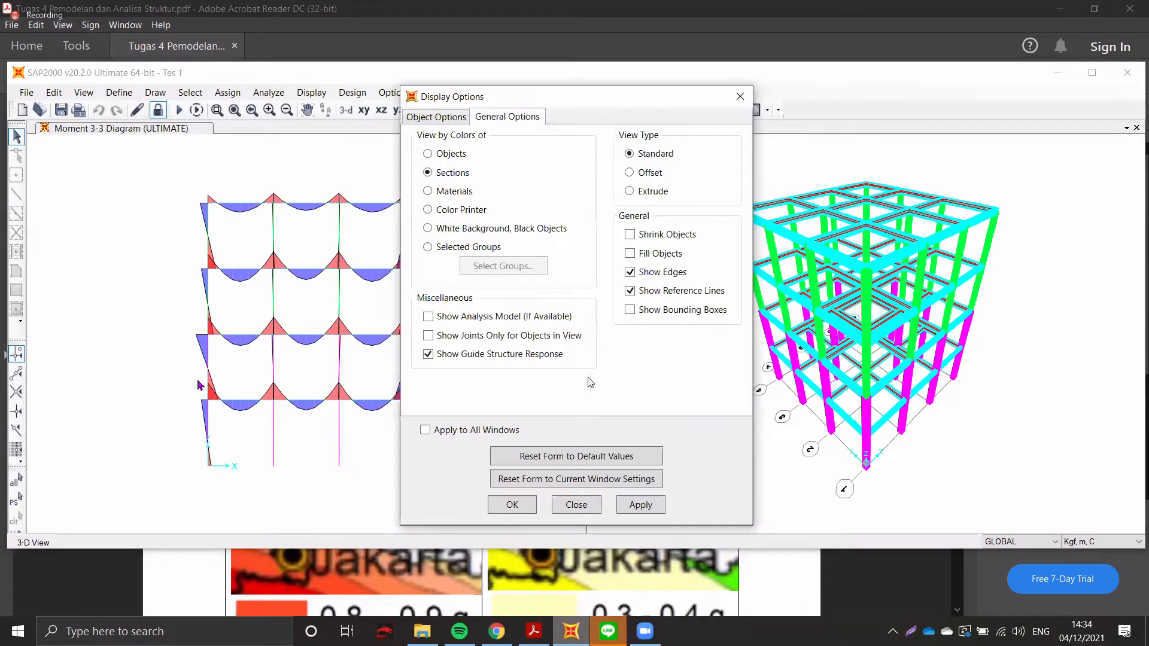
click(639, 505)
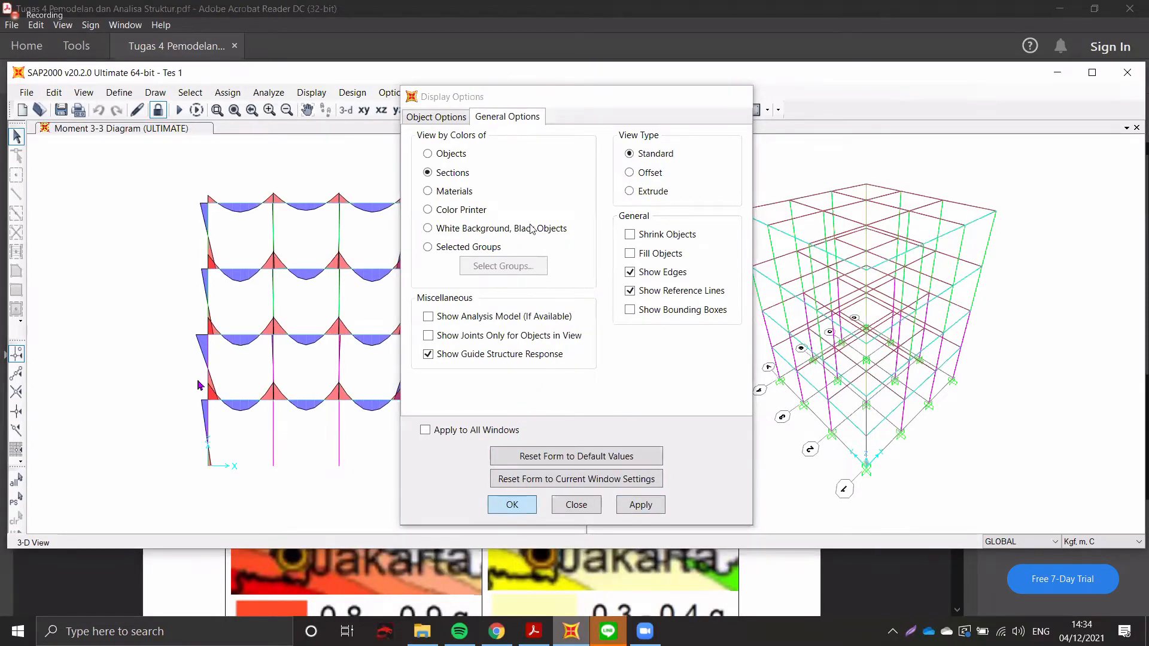
key(Return)
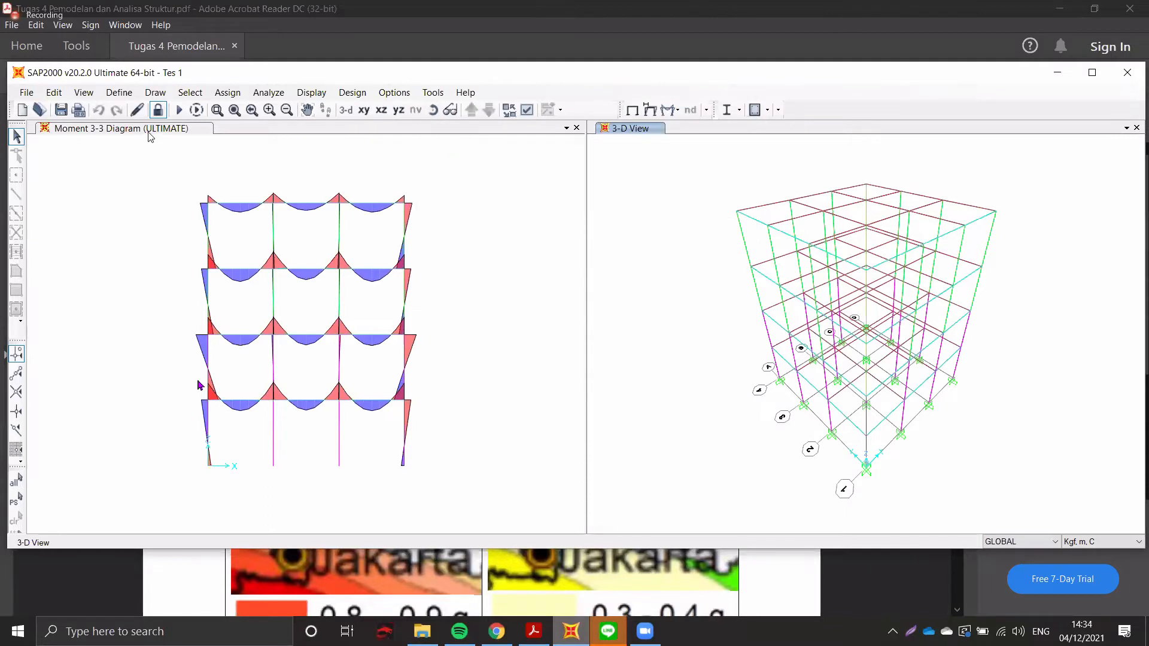
- Step up and down through the XZ elevations of the Moment 3-3 diagram and return it to the default 3D view
click(150, 136)
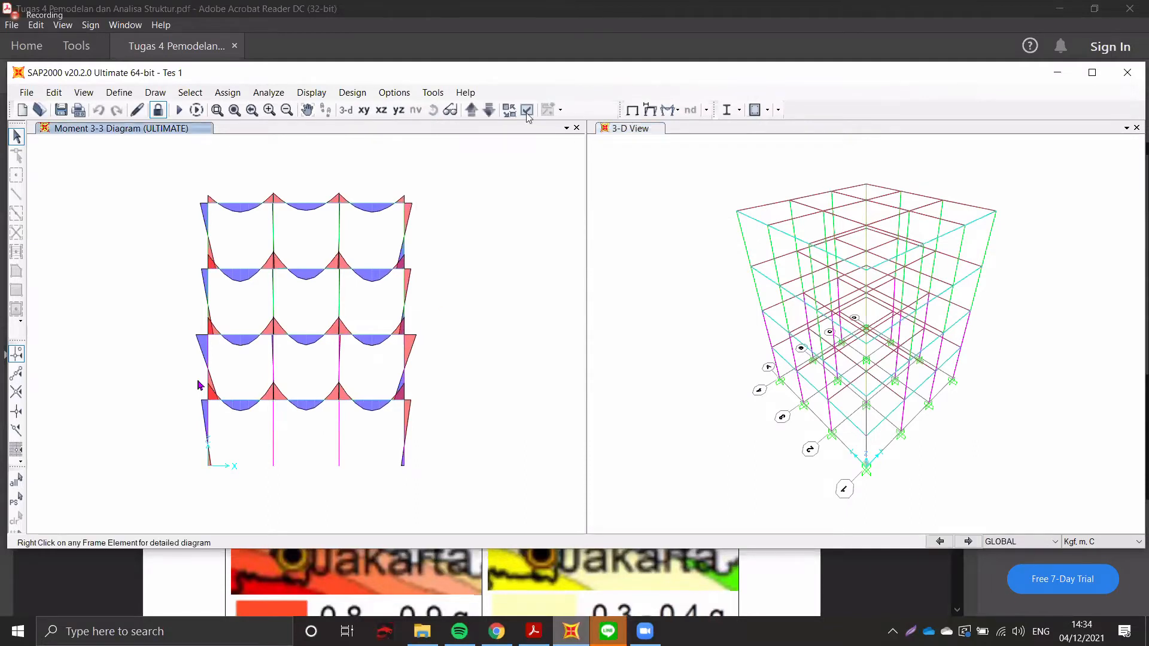
click(488, 111)
click(472, 112)
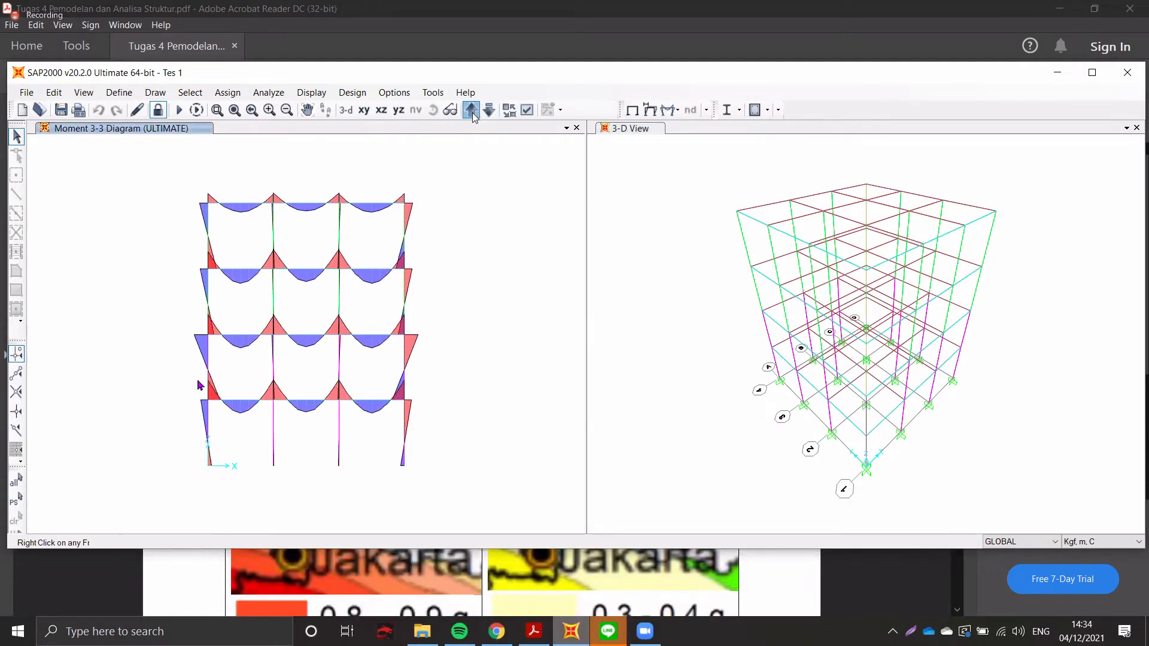
click(490, 112)
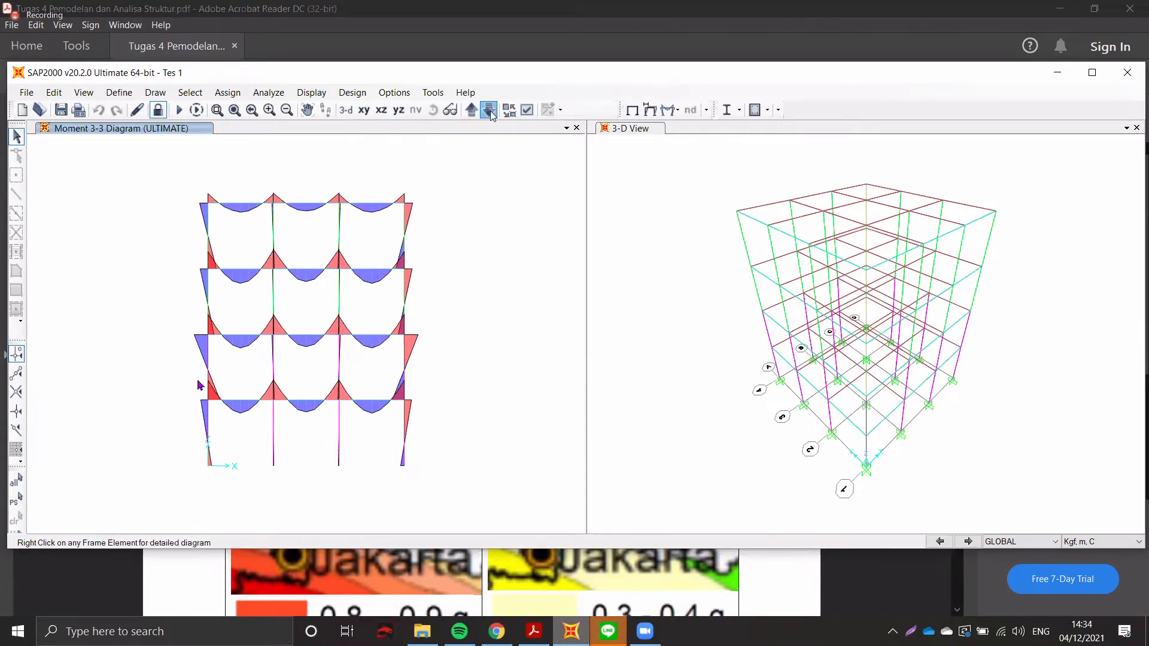
click(489, 112)
click(488, 111)
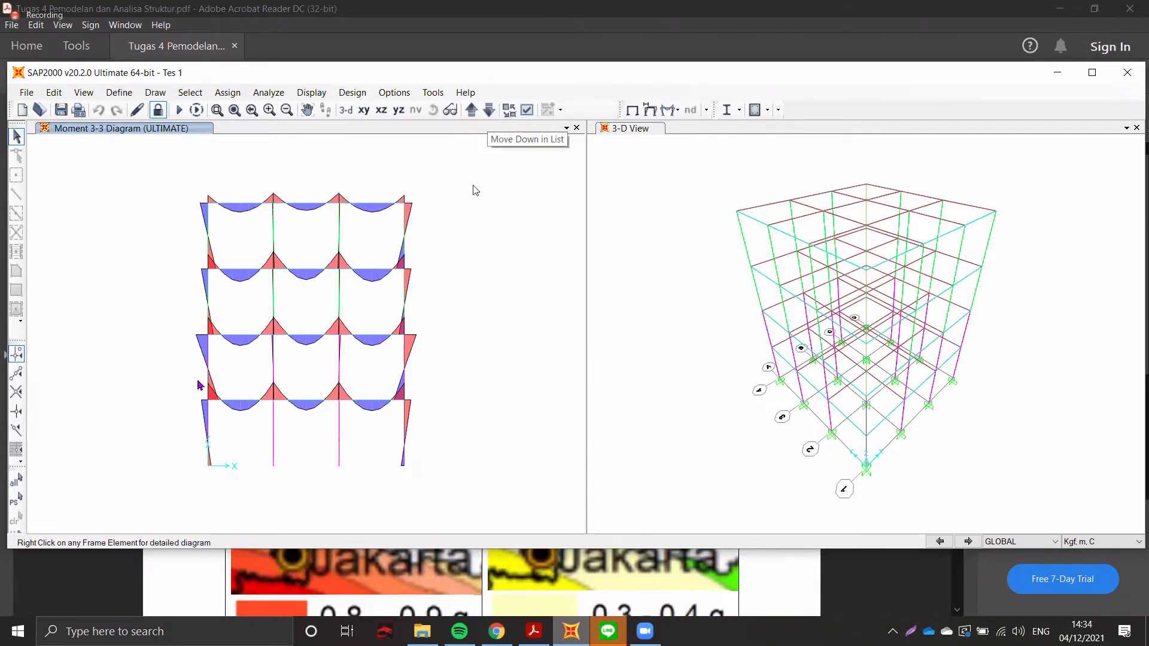
click(347, 110)
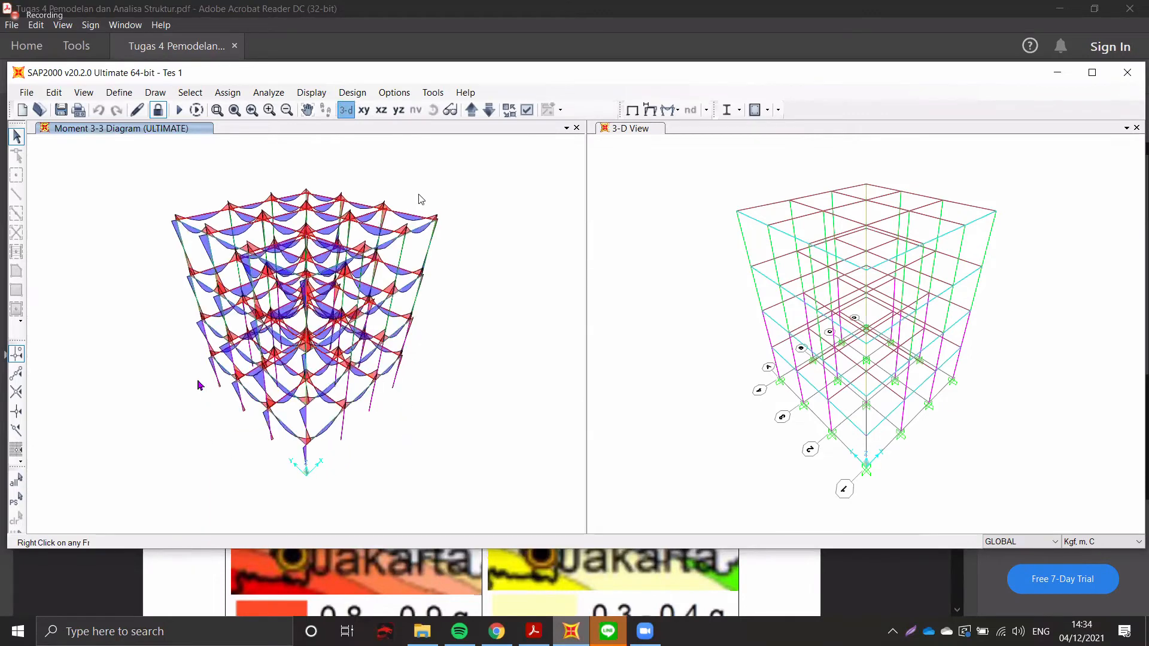
mouse_move(490, 236)
mouse_down()
mouse_move(477, 221)
mouse_move(498, 223)
mouse_up()
click(741, 188)
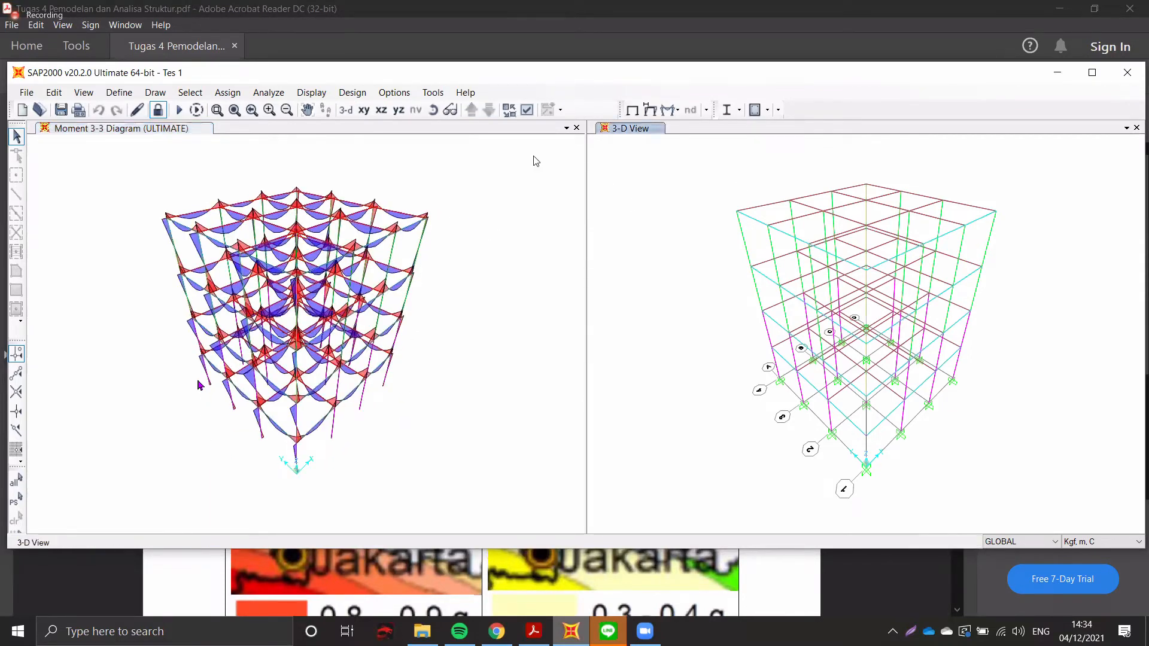
click(580, 167)
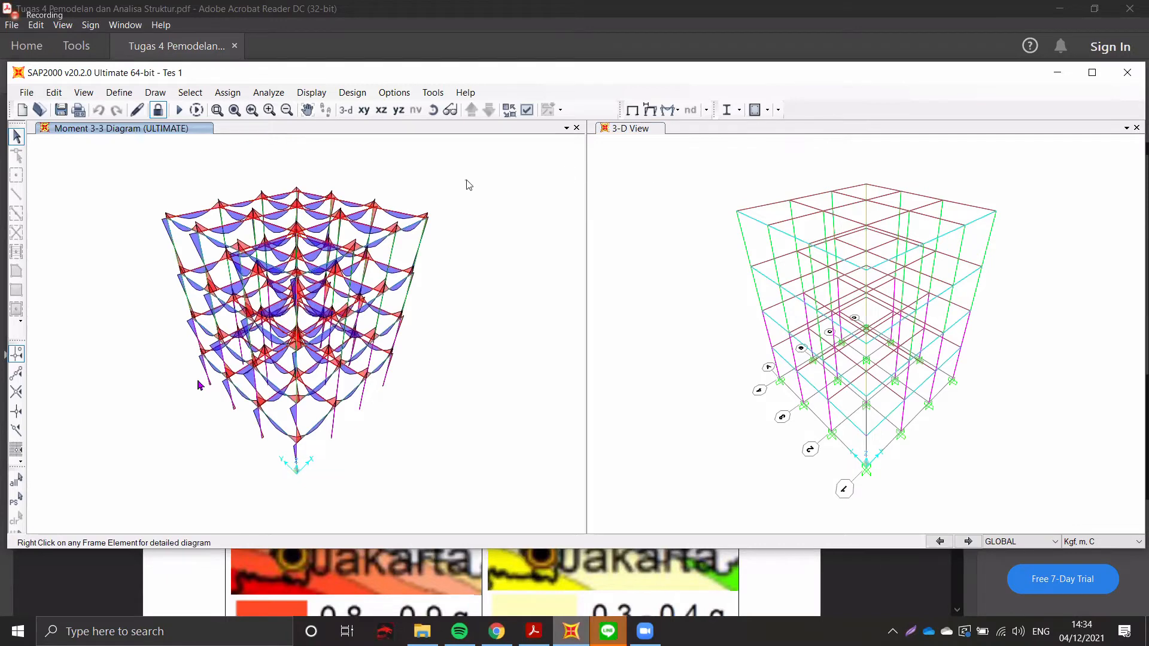
click(656, 183)
middle_drag(453, 381, 468, 382)
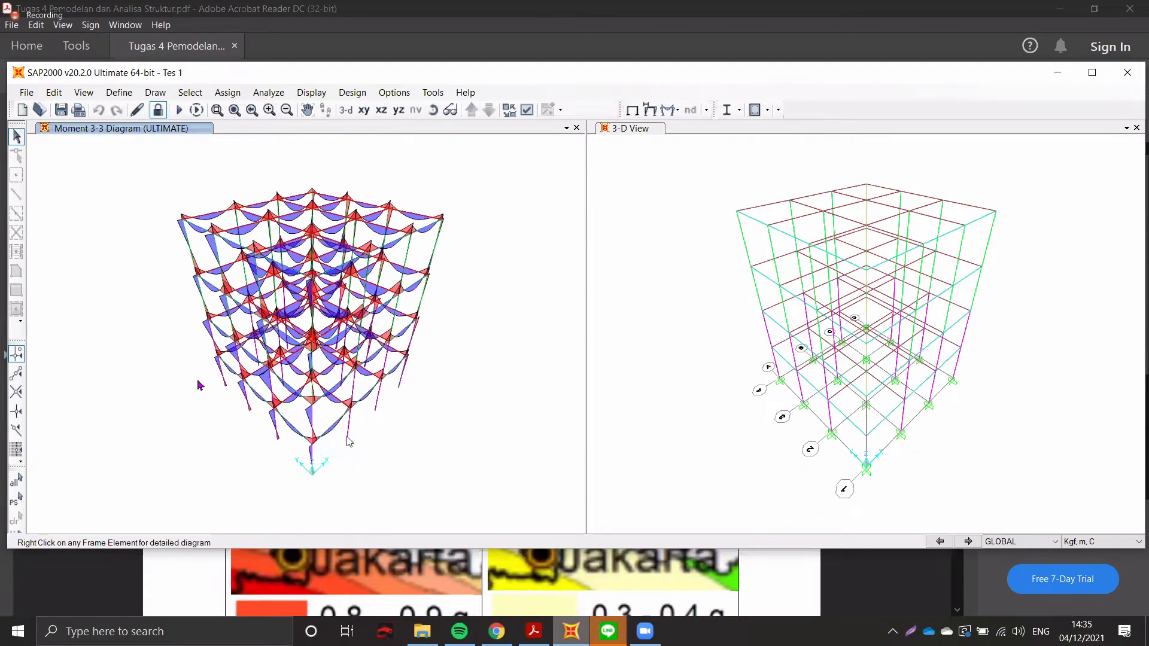
mouse_move(353, 442)
click(655, 178)
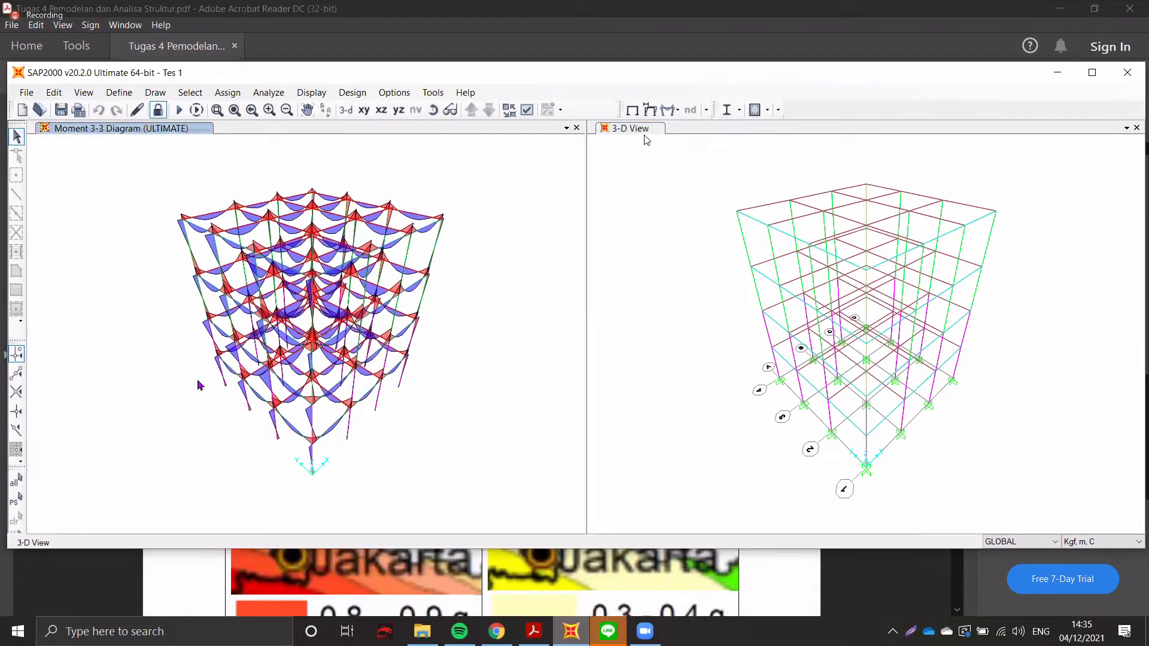
- Restore the undeformed shape in the window showing the ULTIMATE Moment 3-3 diagram and make the other 3-D View active
click(558, 174)
click(633, 110)
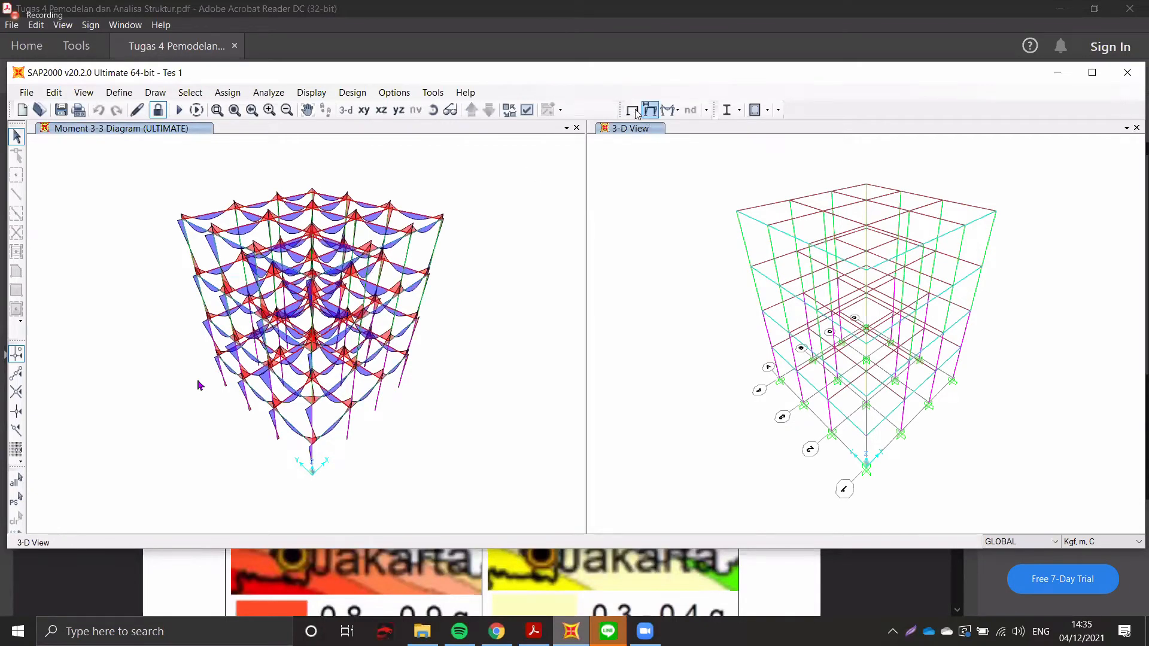
click(660, 180)
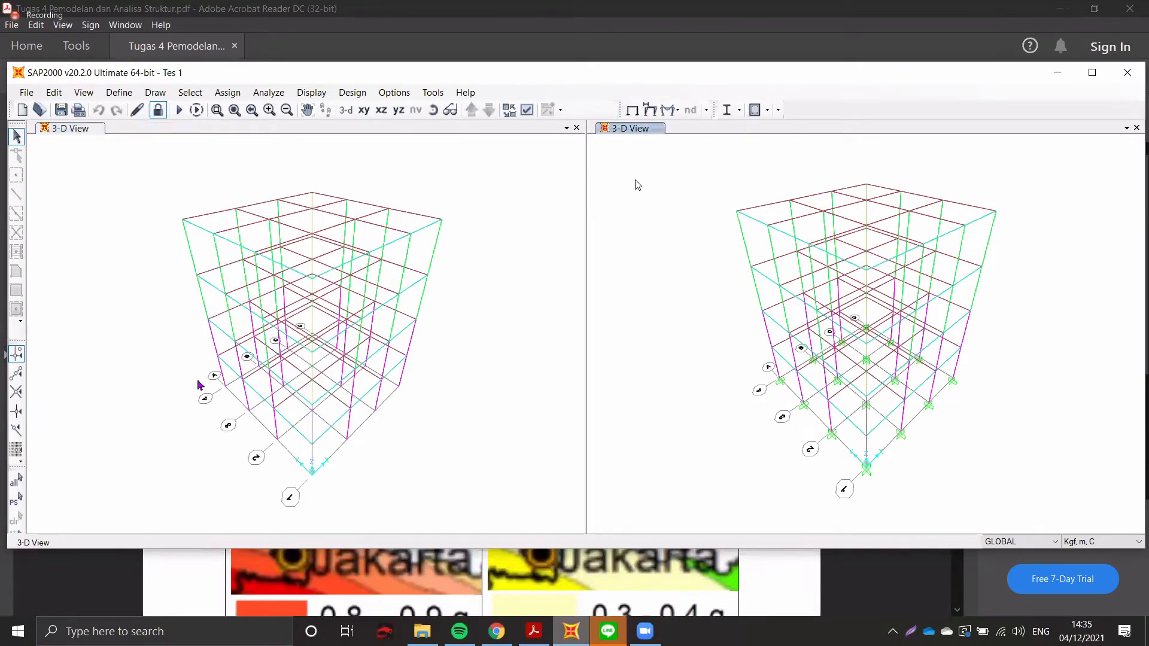
- Step through the XY floor plans at Z=12 and Z=16 and the XZ elevations from Y=0 to Y=12
click(363, 110)
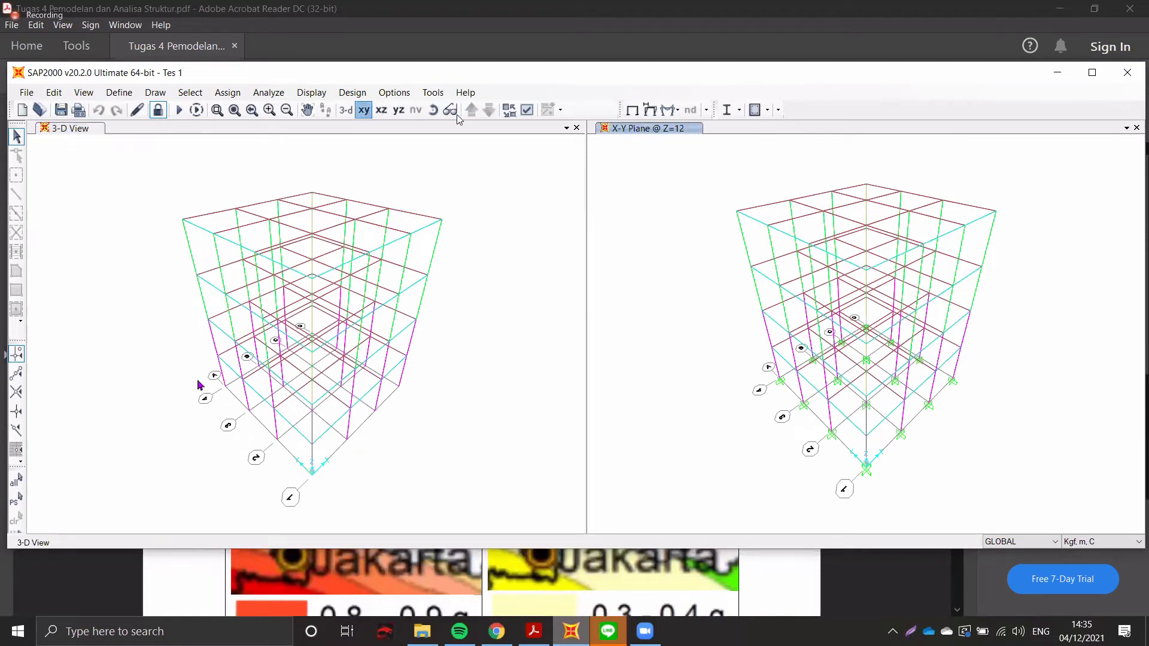
click(472, 110)
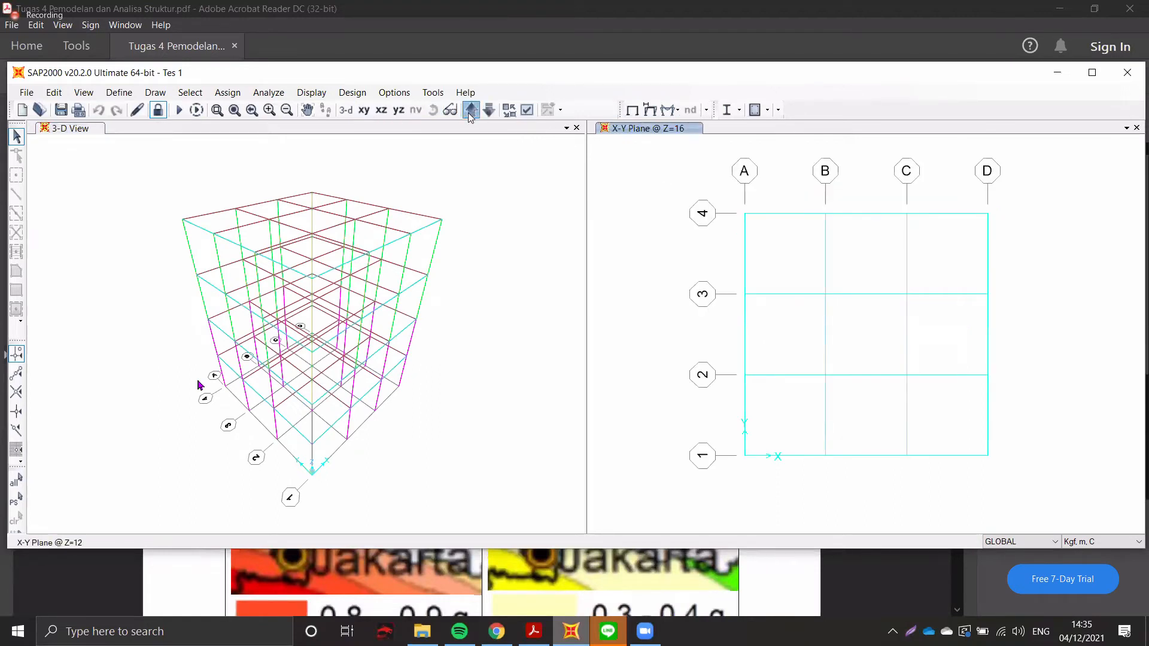
click(488, 110)
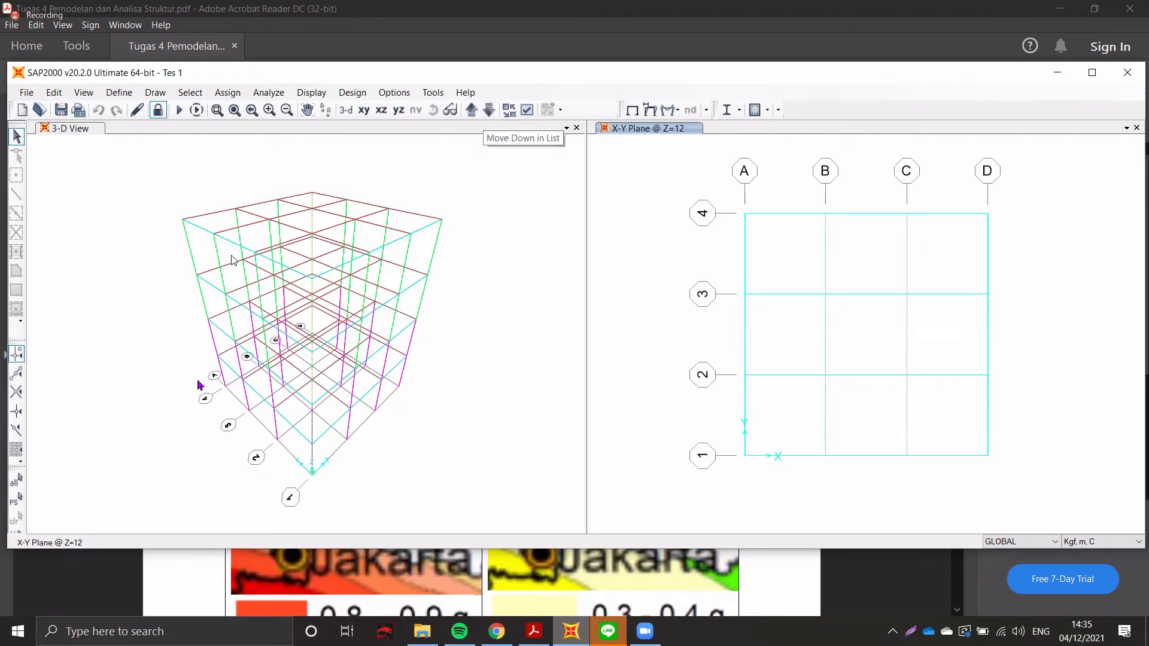
click(470, 111)
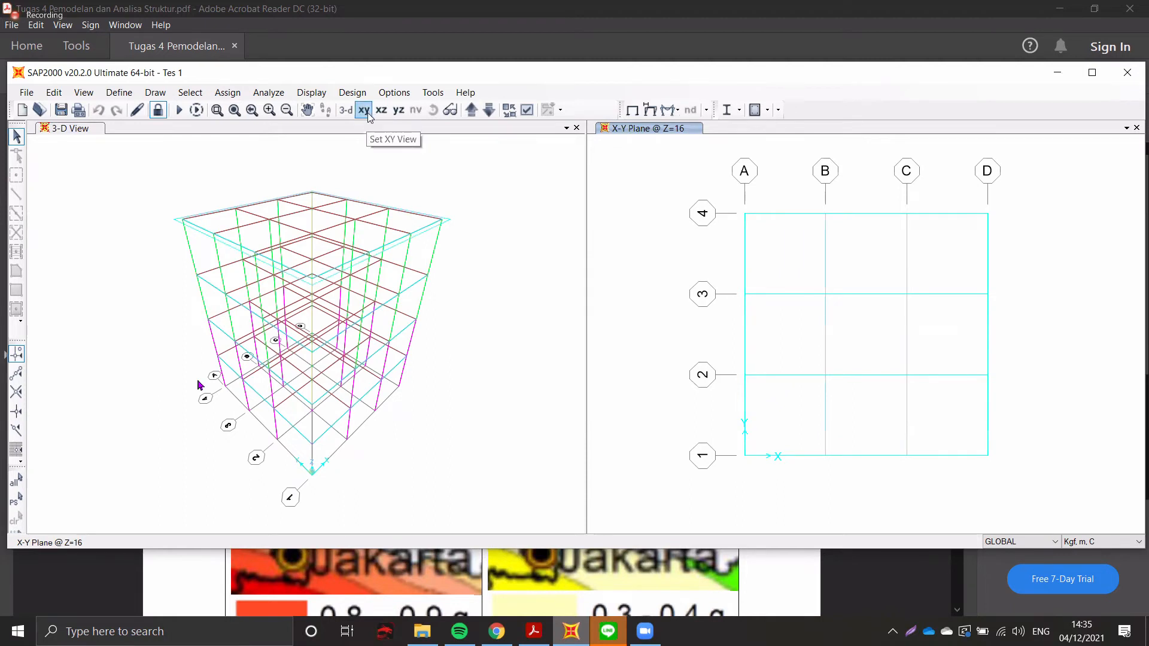
click(383, 112)
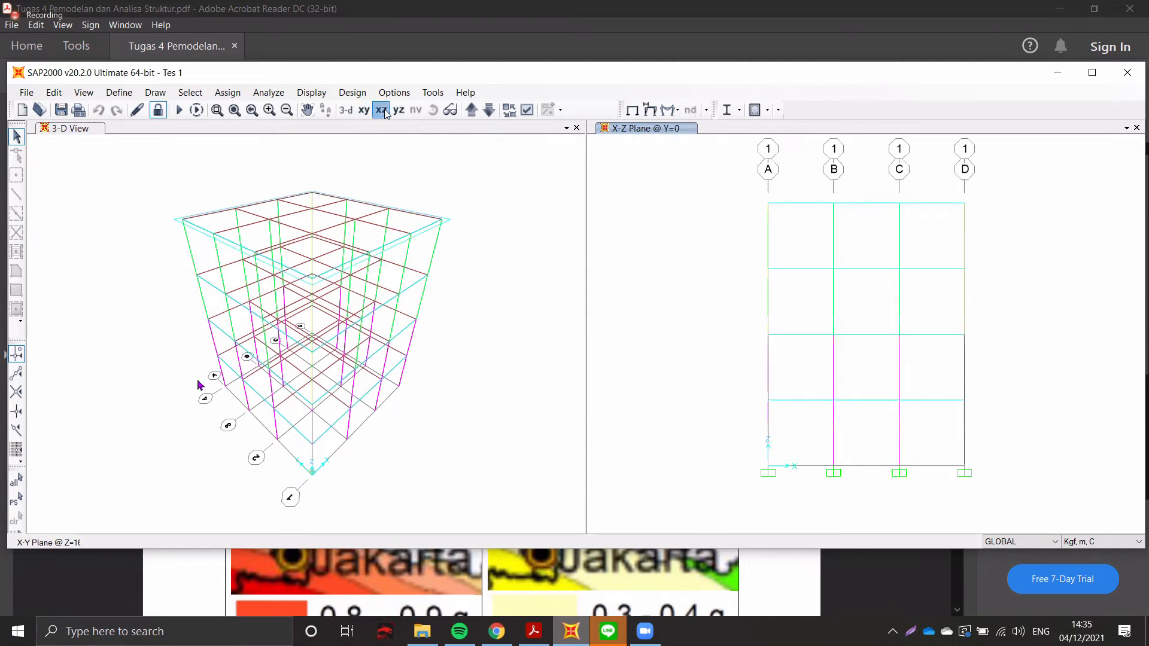
click(472, 111)
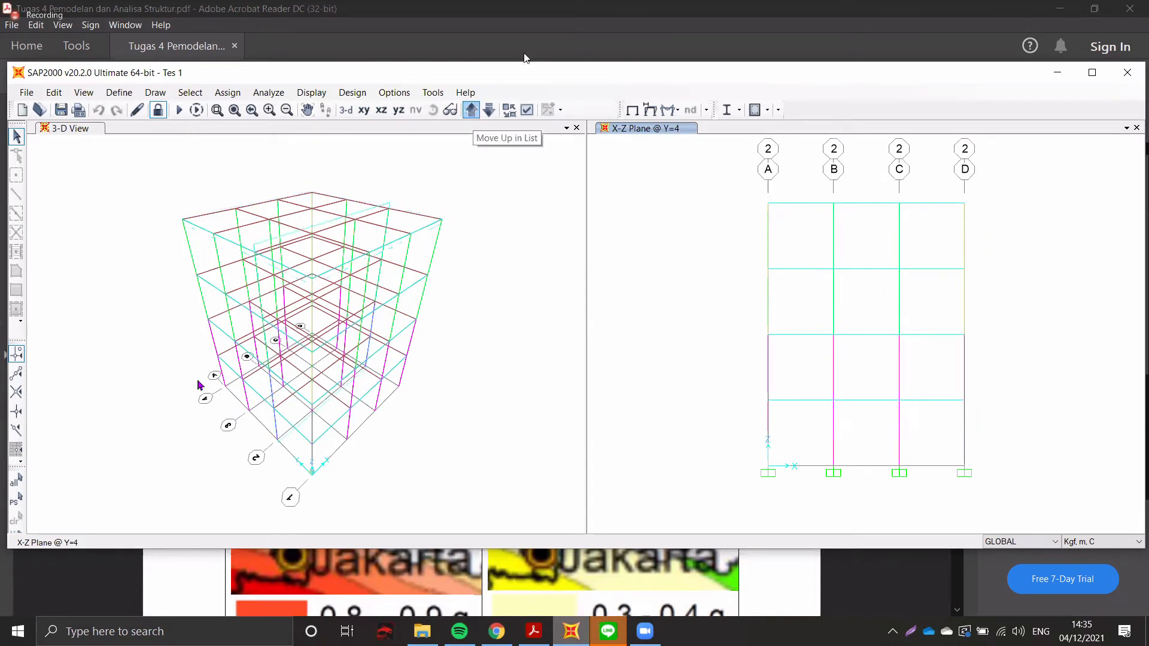
click(470, 110)
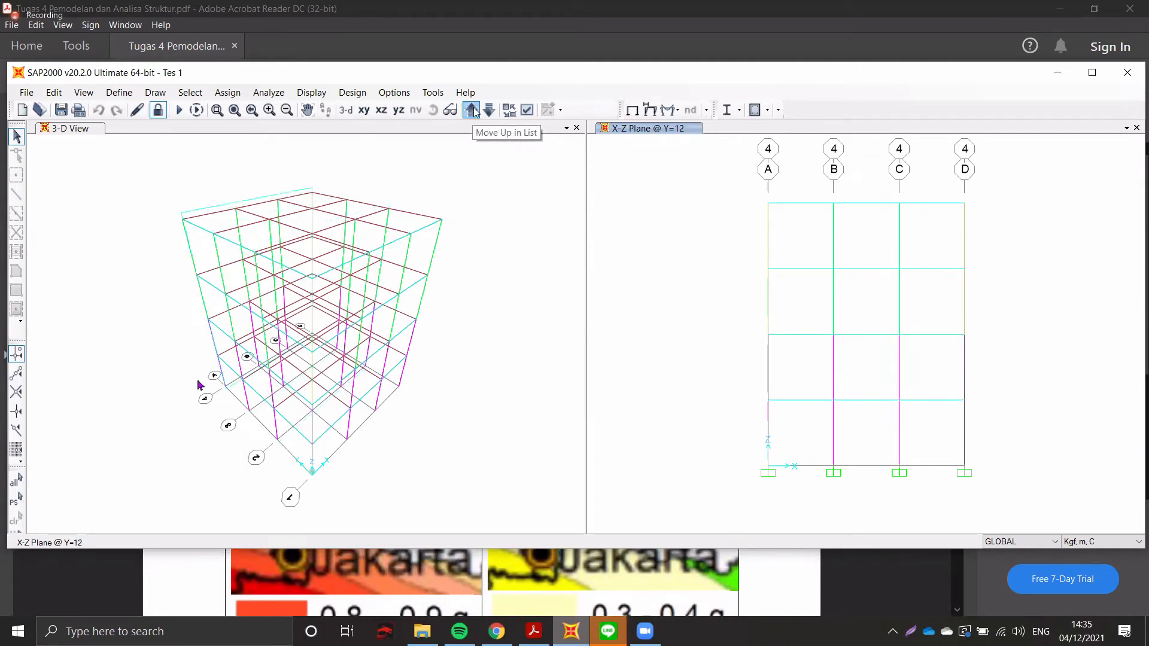
- Show the YZ elevation of grid line B at X=4, leaving the ground-storey column on grid 4 unselected
click(399, 111)
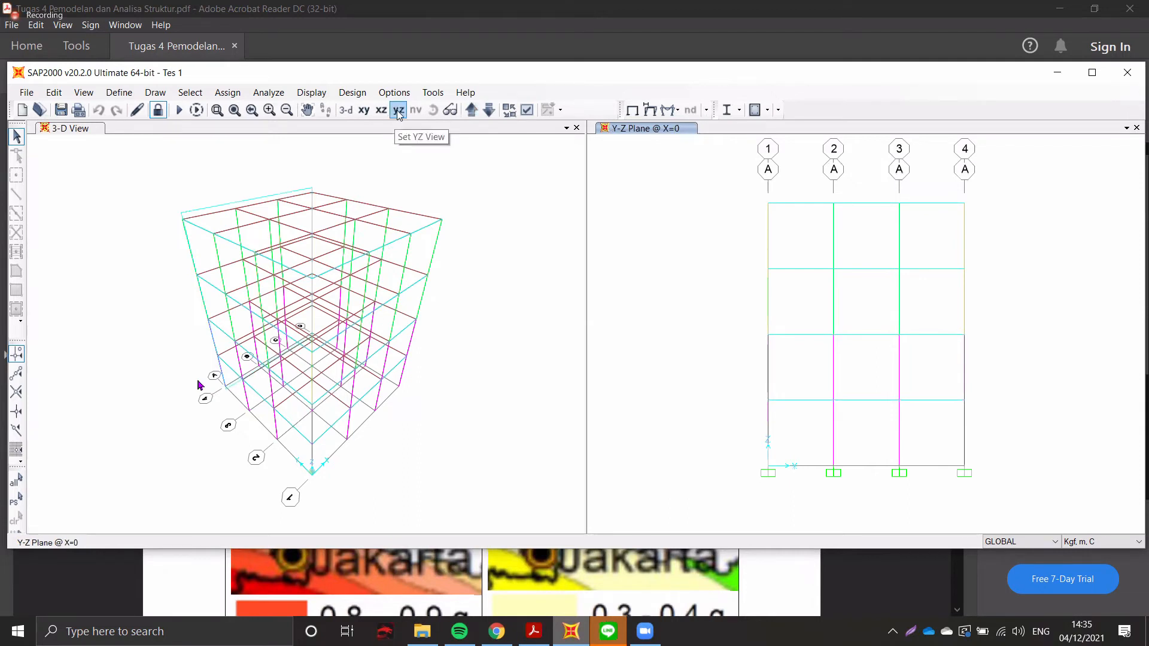
click(476, 112)
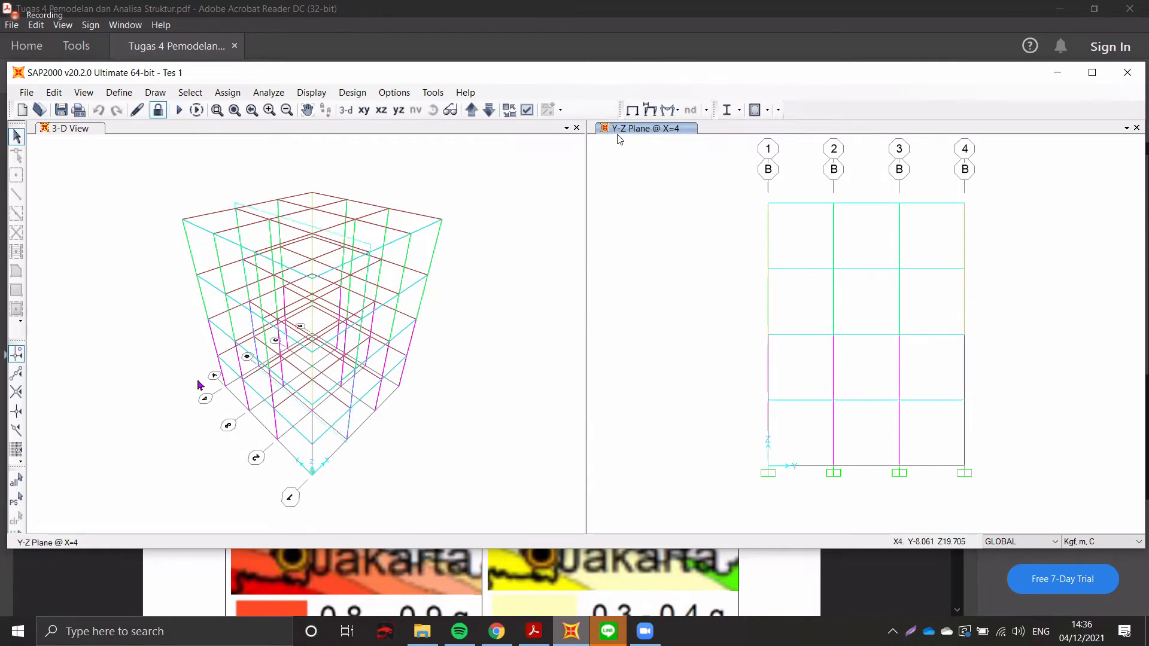
click(965, 422)
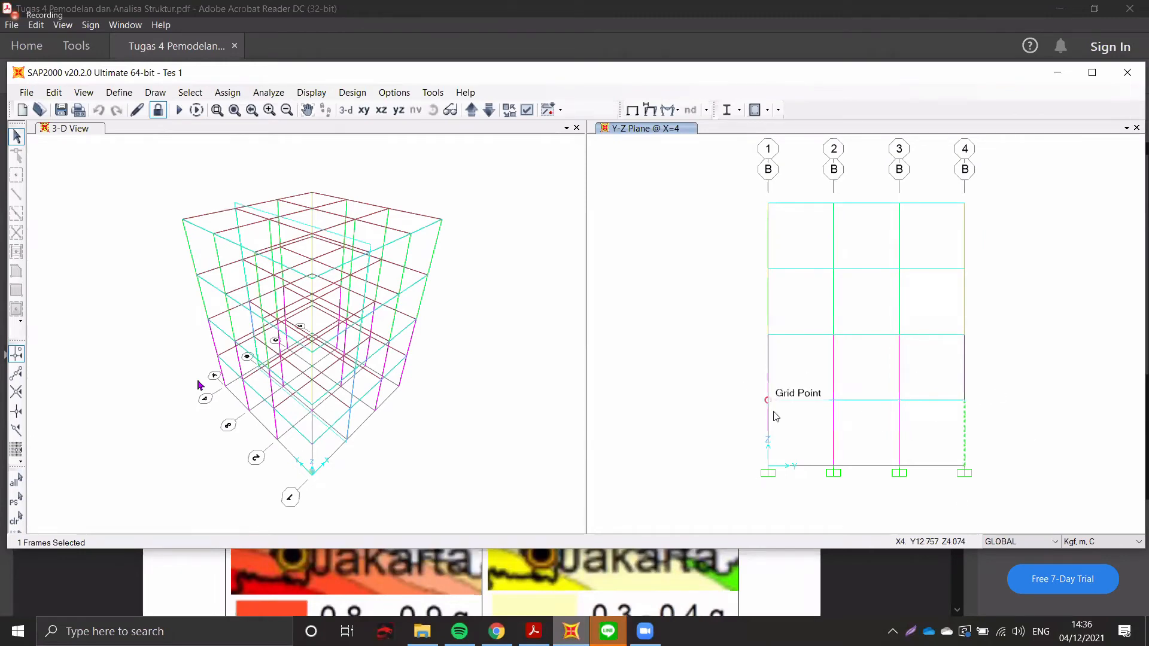
click(965, 427)
- Switch to the assignment PDF in Acrobat to check the frame, beam and column under review, and return to SAP2000
click(379, 39)
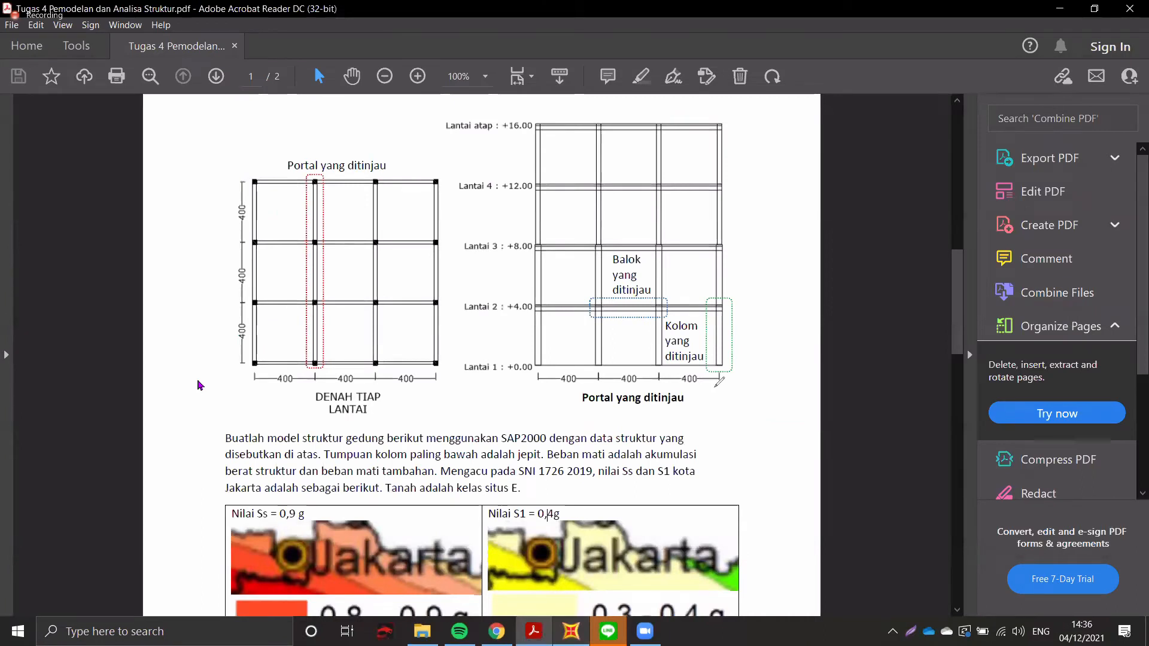
drag(726, 376, 721, 377)
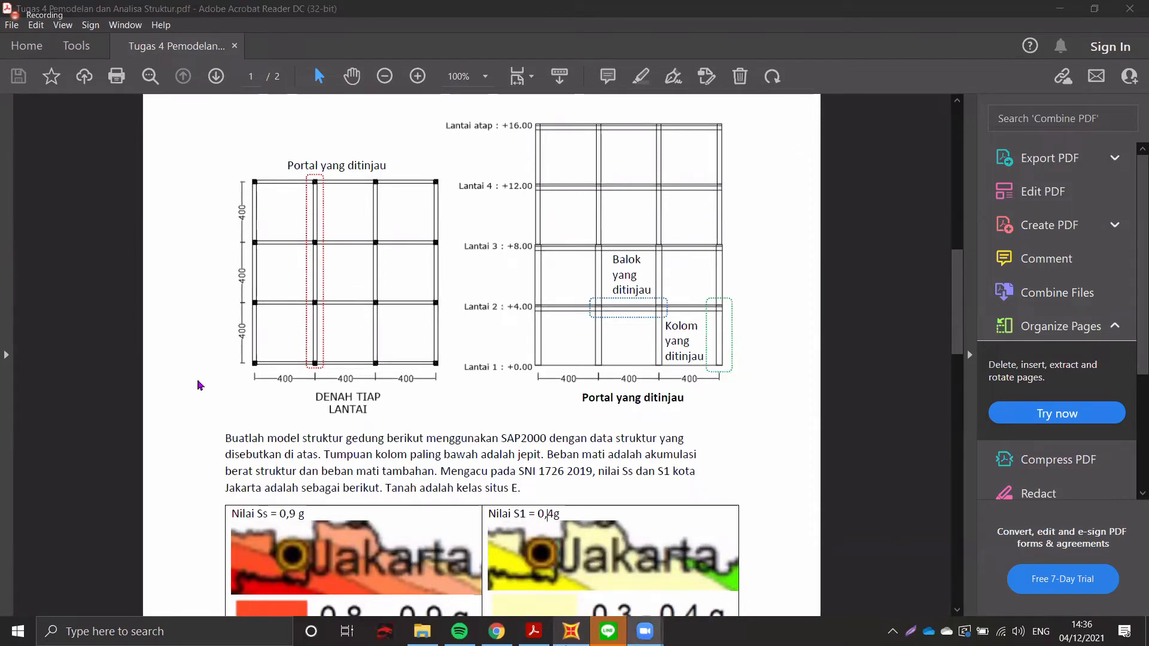
click(569, 632)
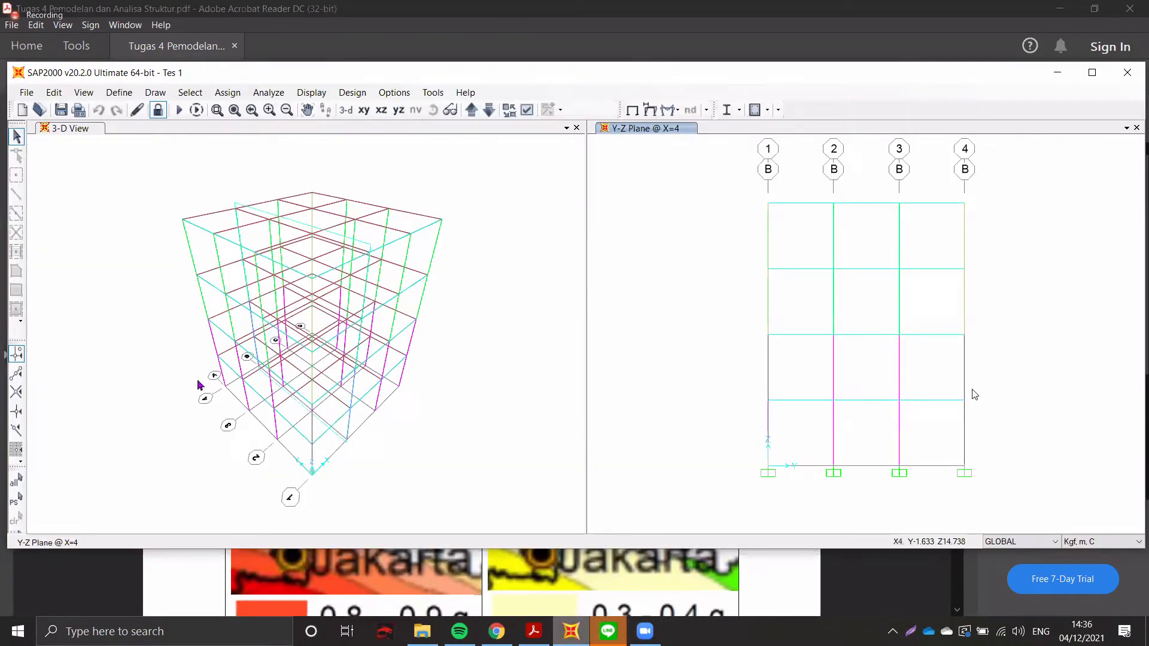
- Display the filled Moment 3-3 frame force diagram for the ULTIMATE combination on the YZ elevation at X=4
click(677, 111)
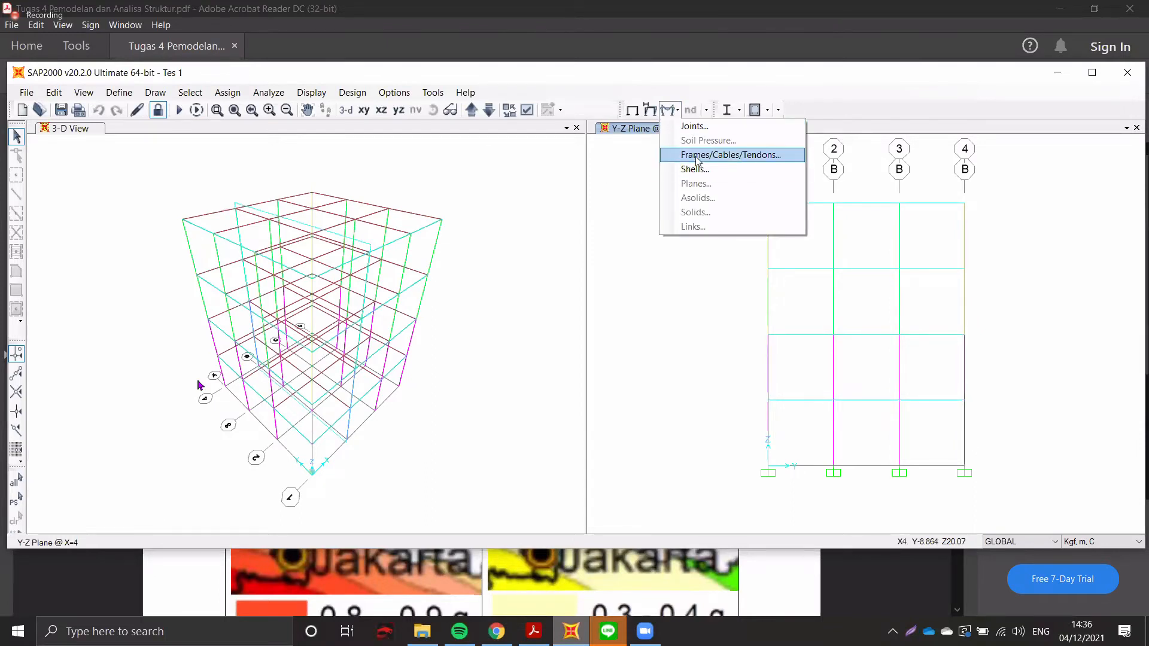
click(668, 156)
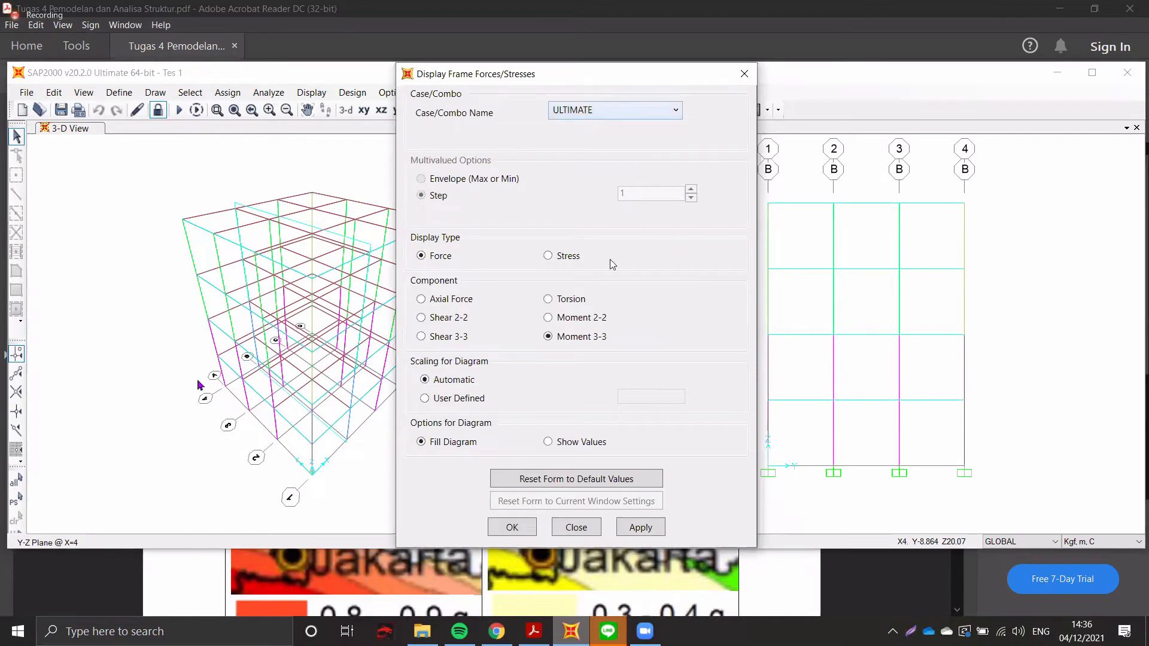
click(630, 525)
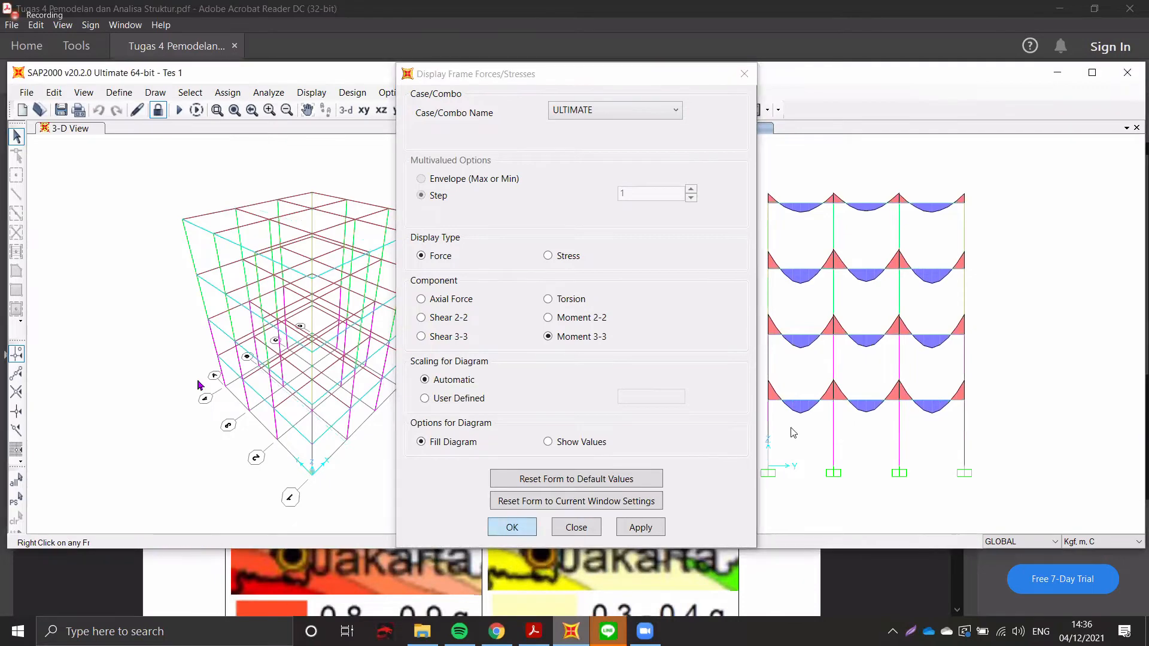
key(Return)
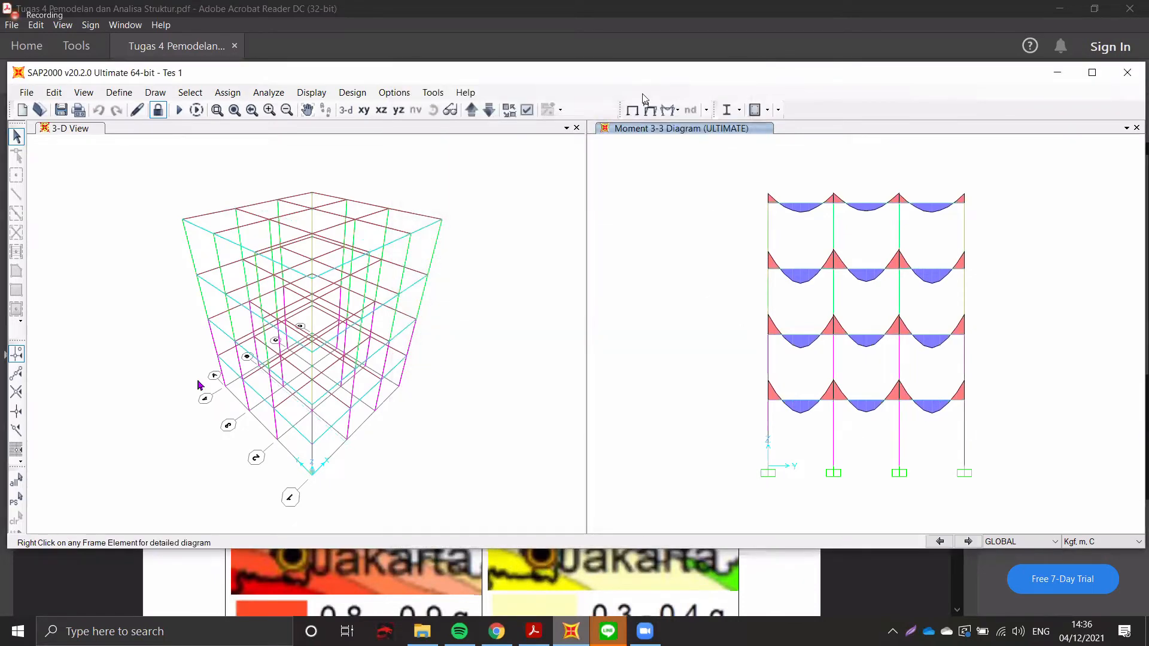
- Read the assignment PDF in Acrobat for the forces required on the reviewed beam and column and their marked locations
click(318, 29)
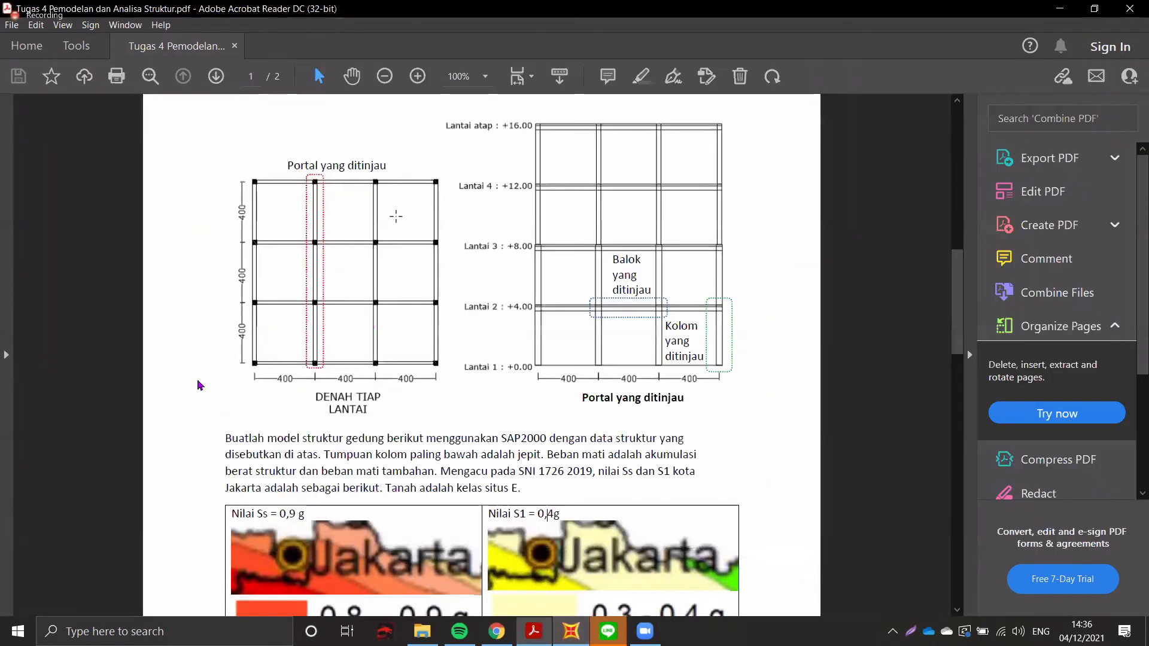
scroll(392, 221, down, 2)
scroll(413, 177, down, 3)
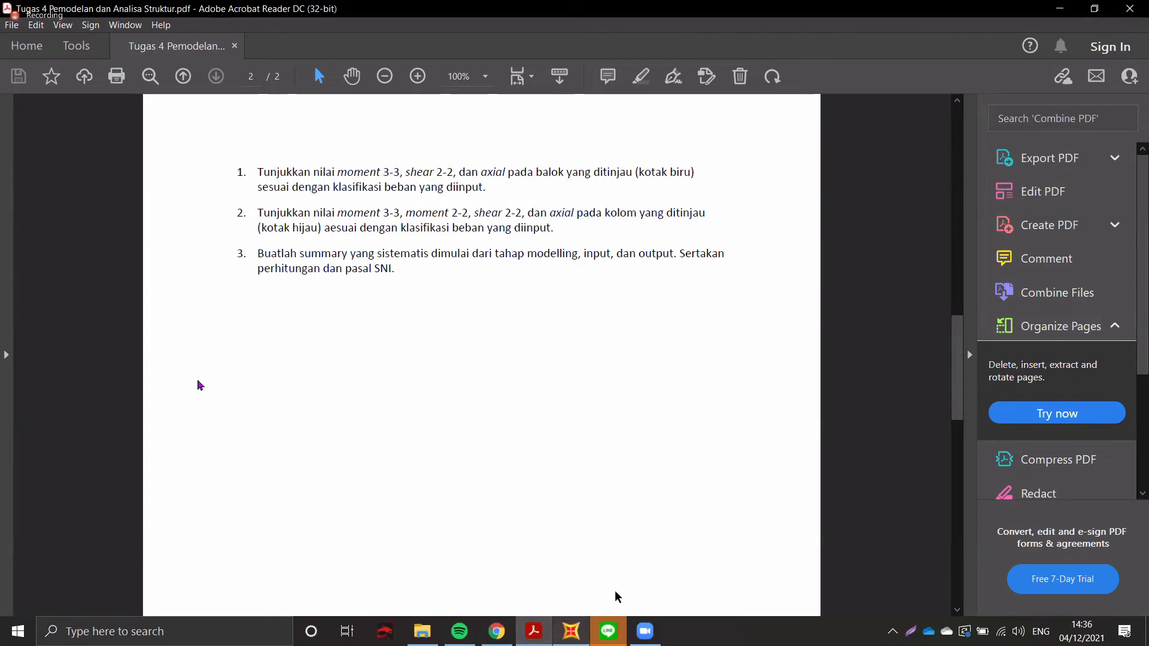
click(578, 642)
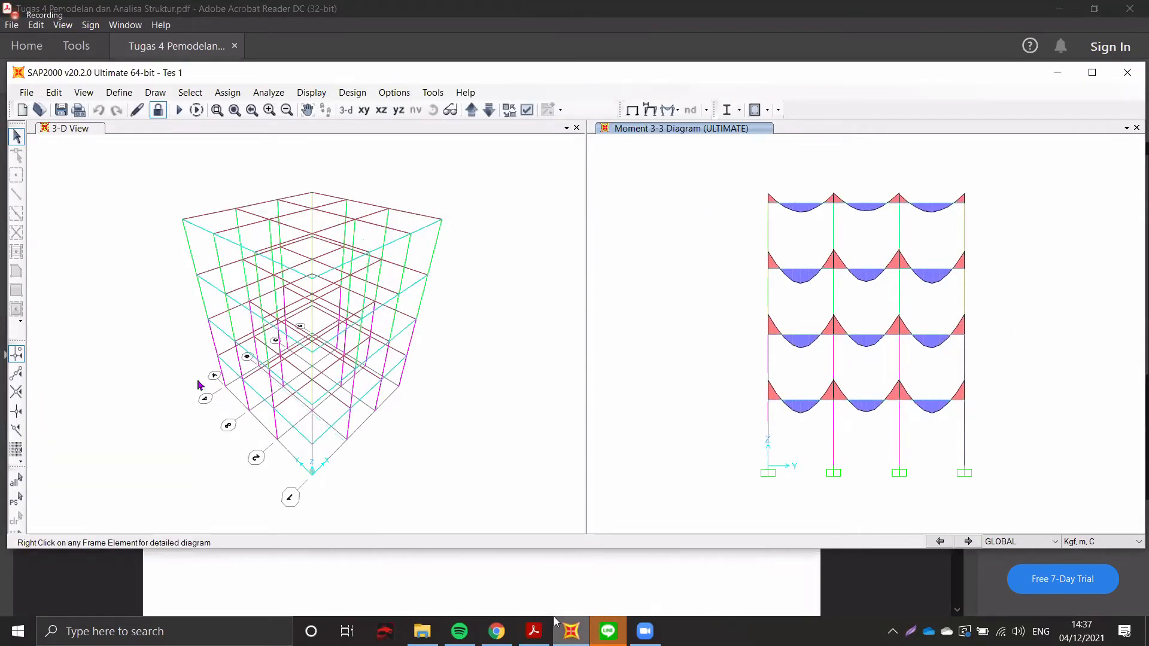
click(534, 632)
scroll(551, 472, up, 5)
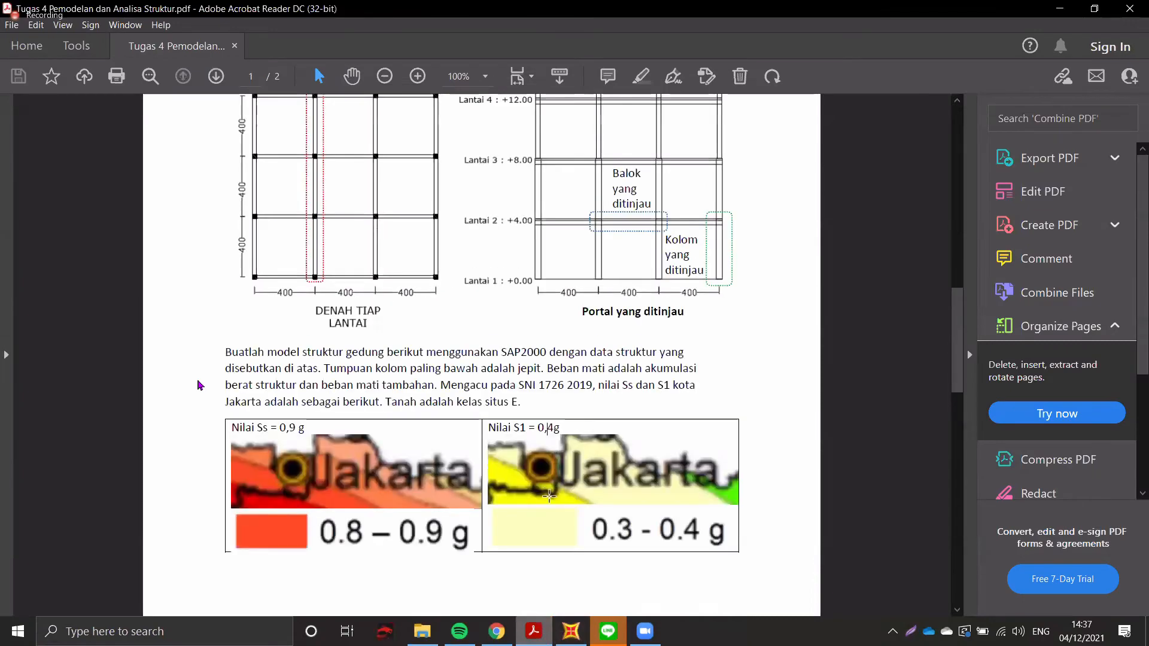
scroll(551, 485, down, 10)
scroll(548, 494, up, 10)
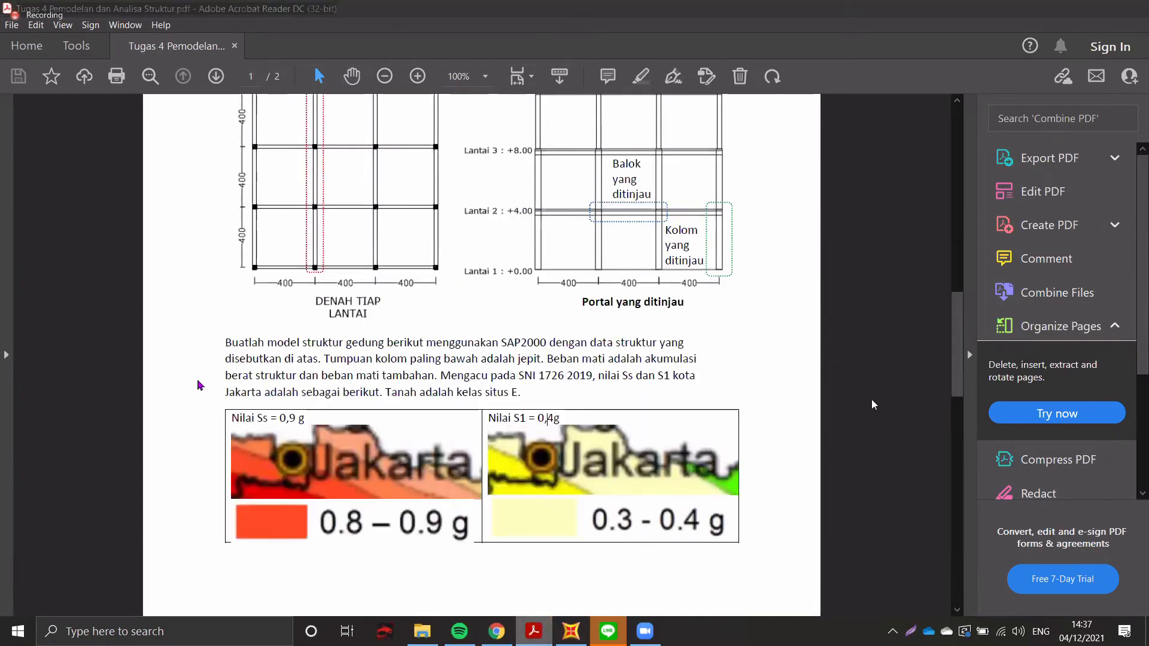
- Back in SAP2000, inspect the detailed diagrams of the middle-bay beam at Z=4 for GEMPA X, GEMPA Y and ULTIMATE
key(alt+Tab)
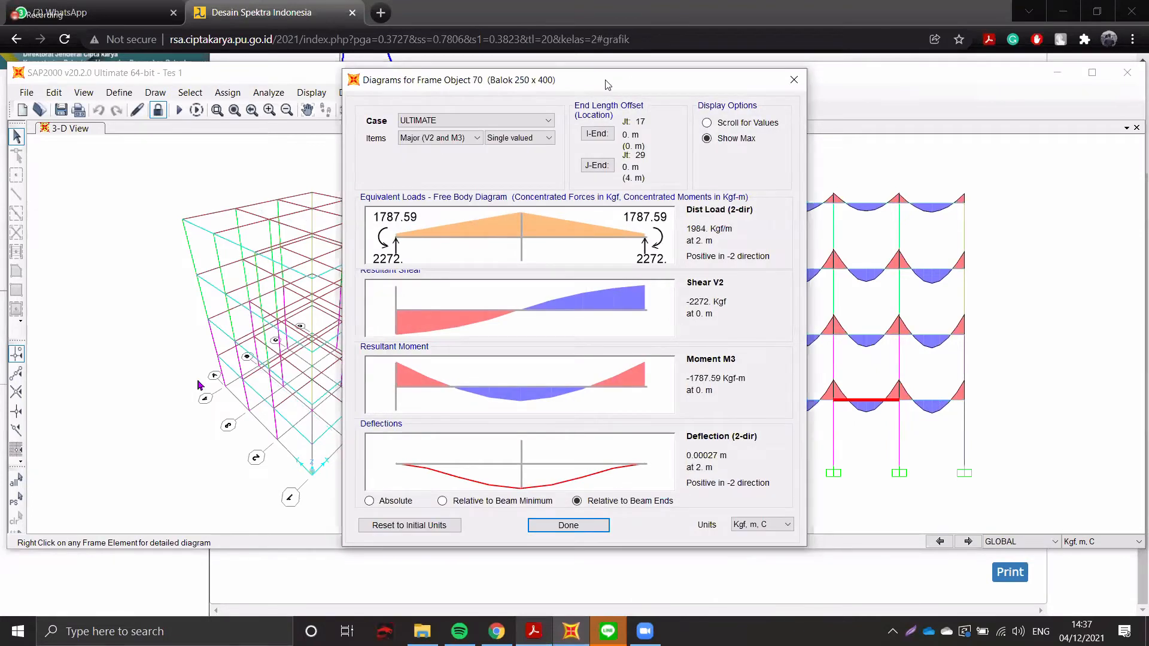
drag(592, 83, 573, 80)
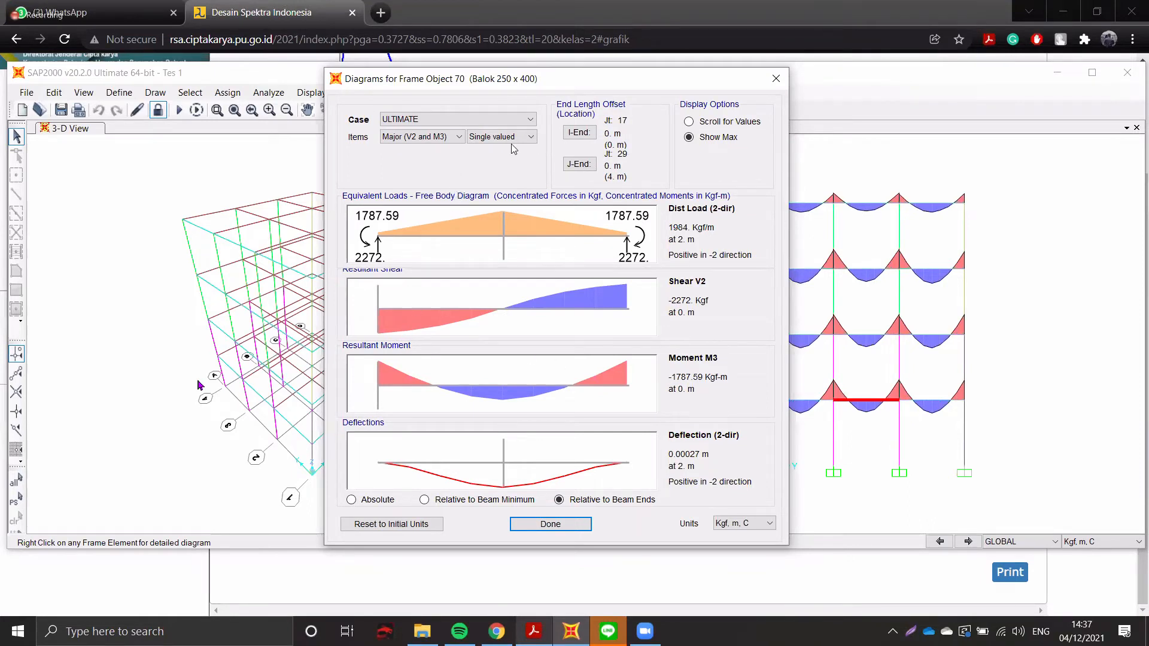
click(507, 119)
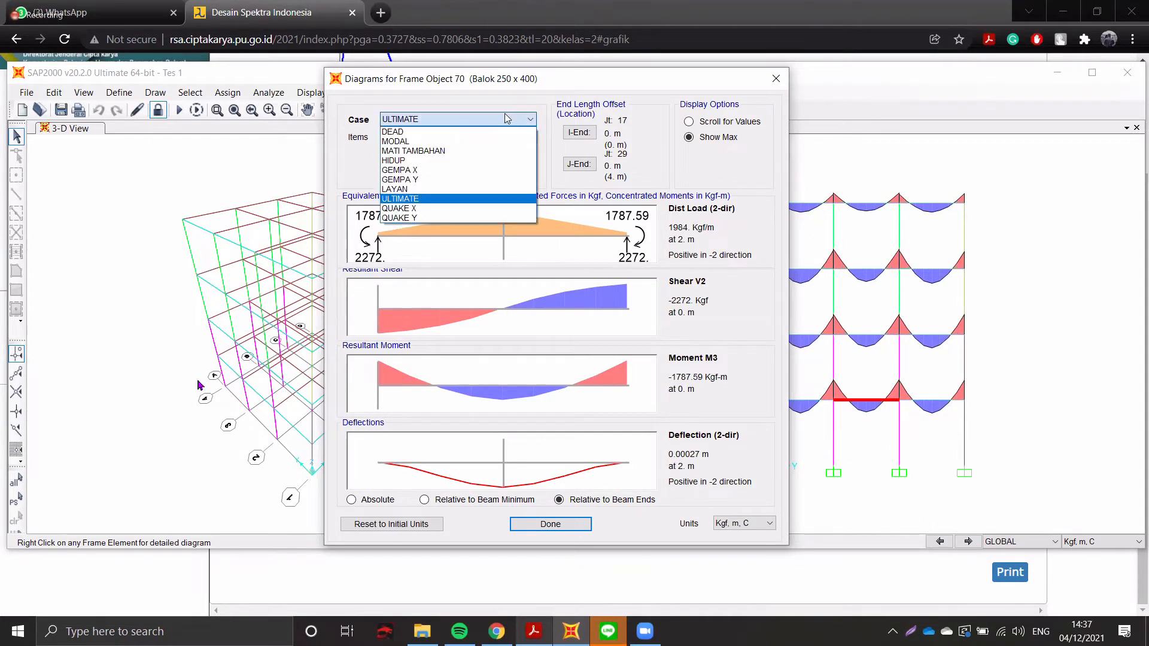
click(460, 170)
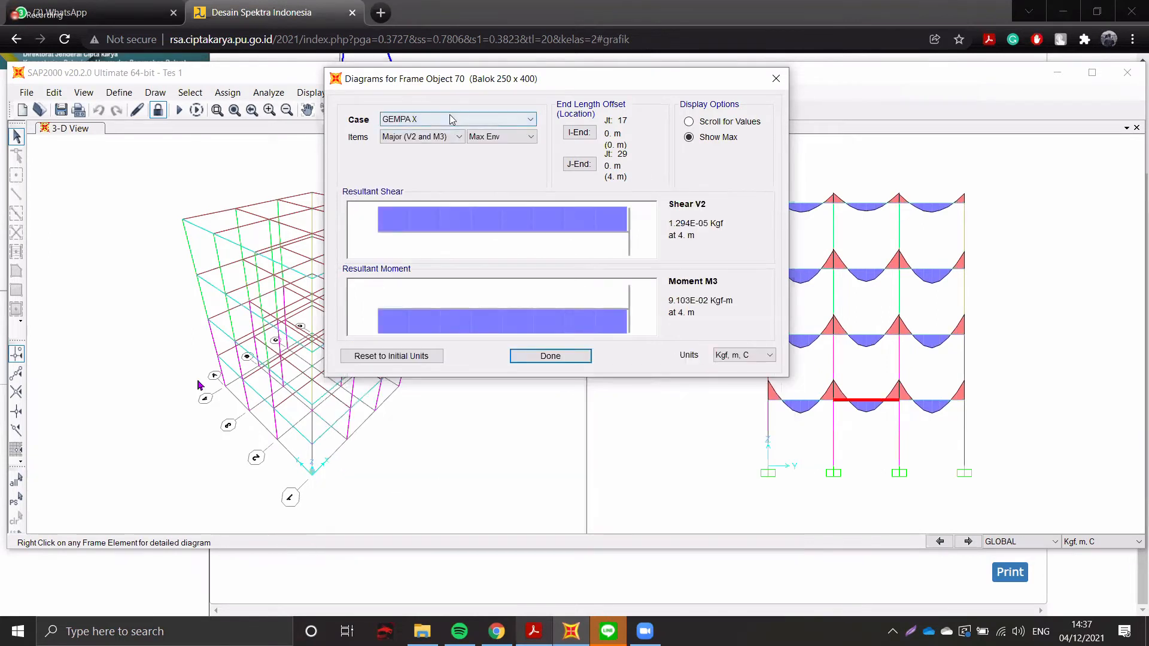
click(450, 119)
click(441, 179)
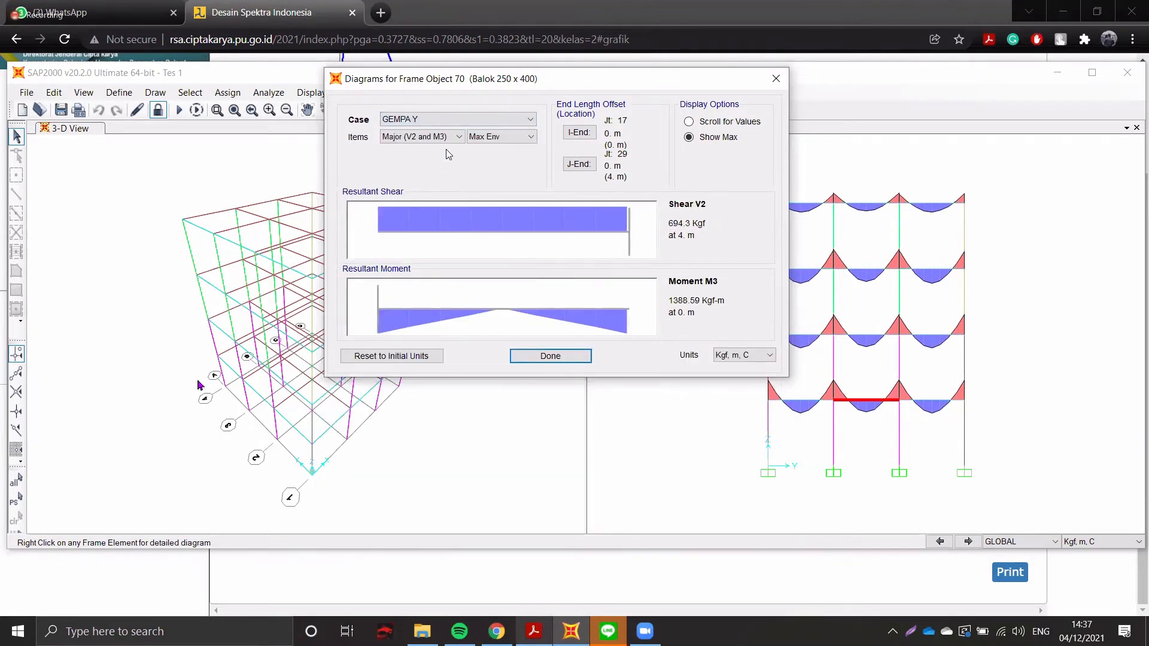
click(448, 119)
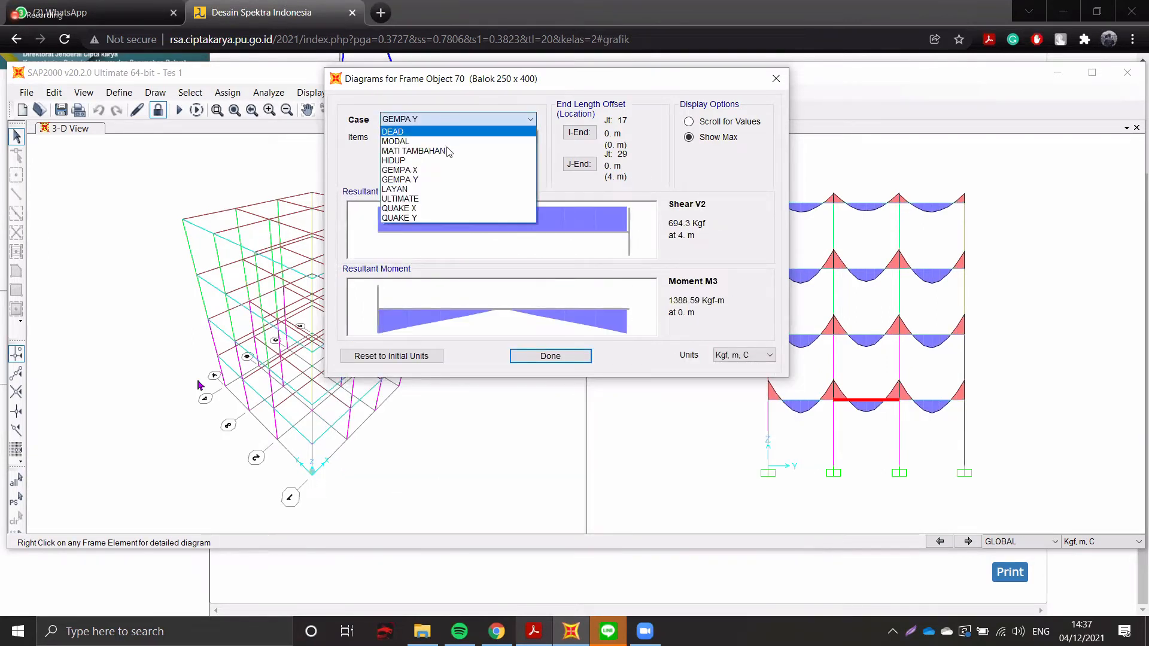
click(426, 198)
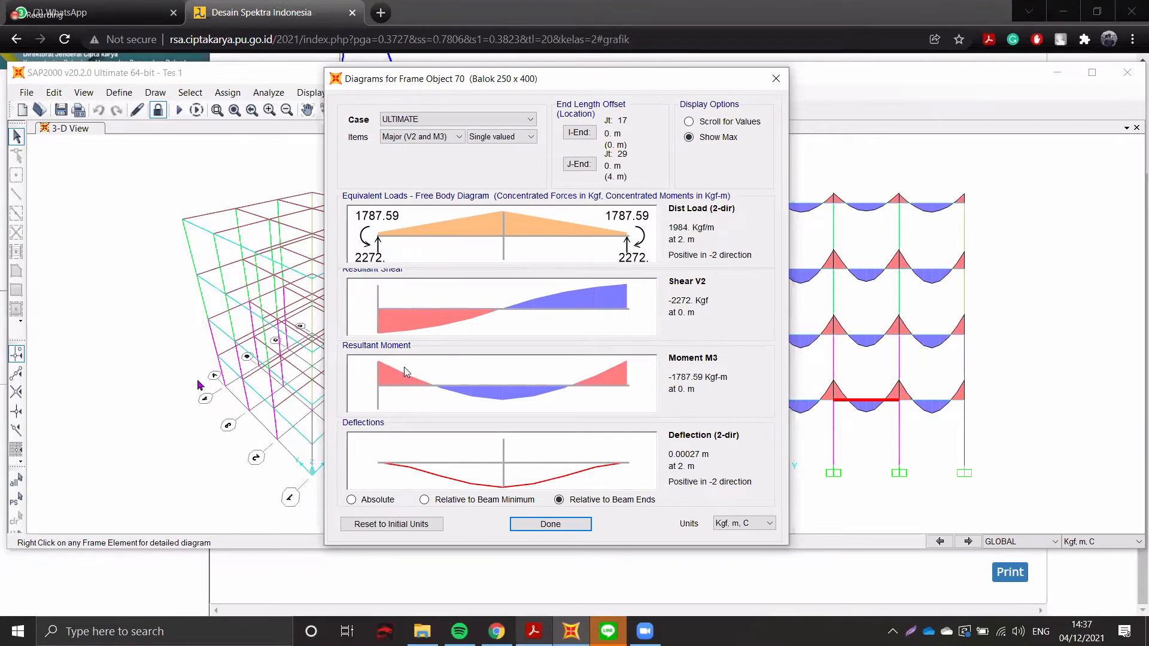
- Read the middle-bay Z=4 beam's shear V2 and moment M3 for ULTIMATE at location 2 m
drag(404, 368, 504, 379)
double_click(734, 177)
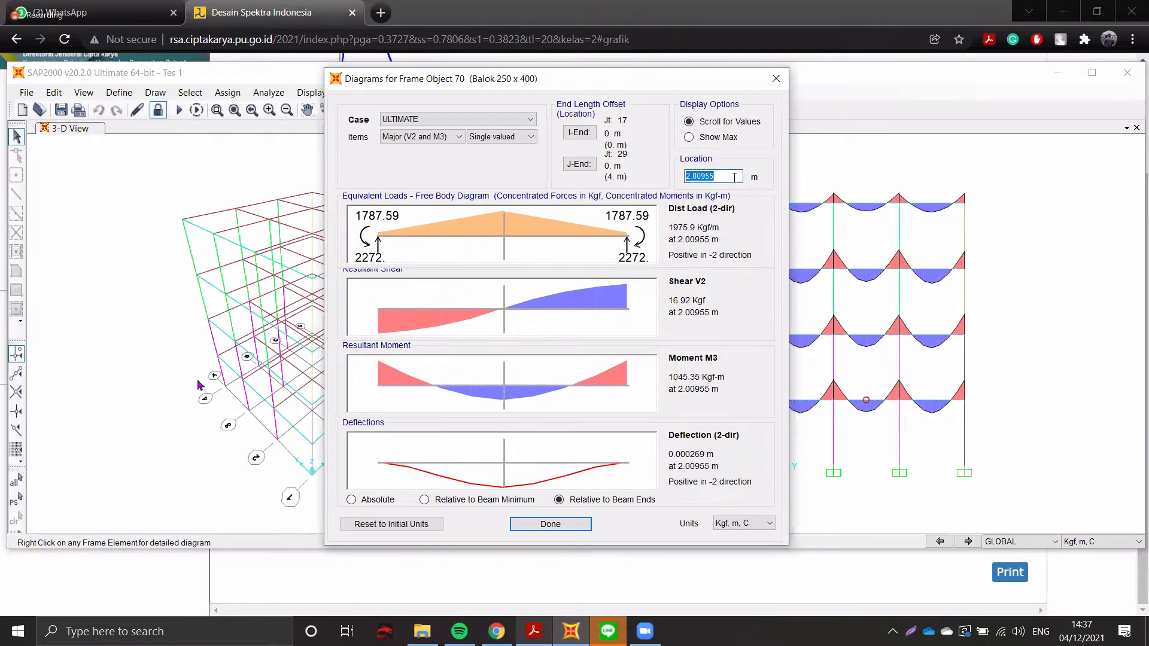
text(2)
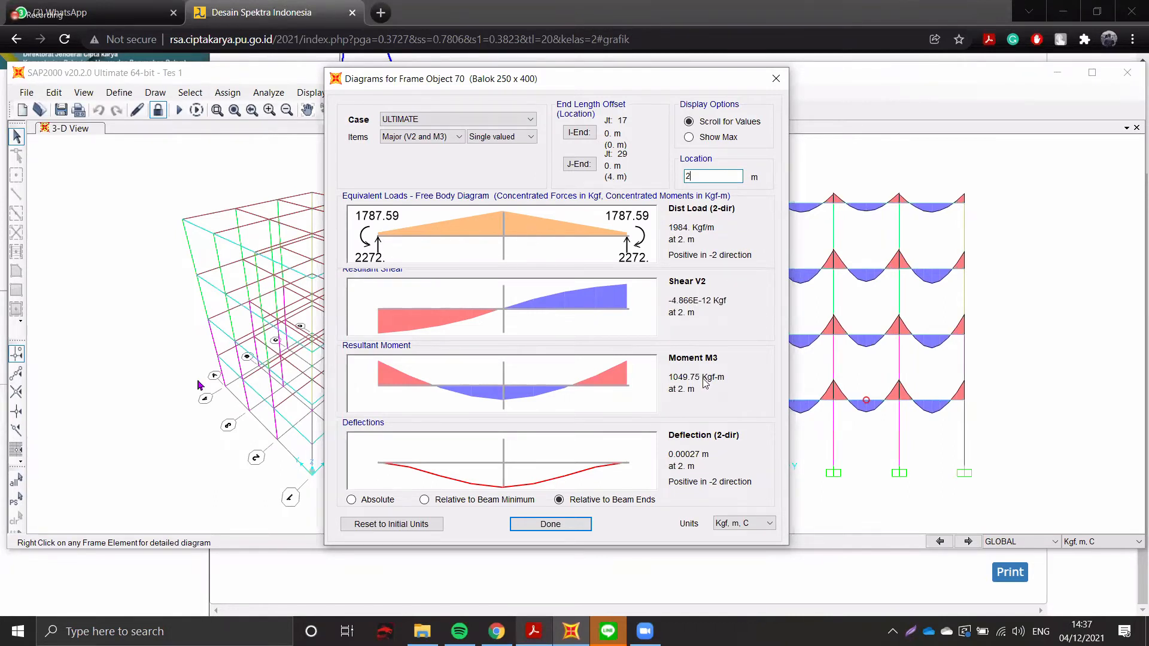
click(440, 139)
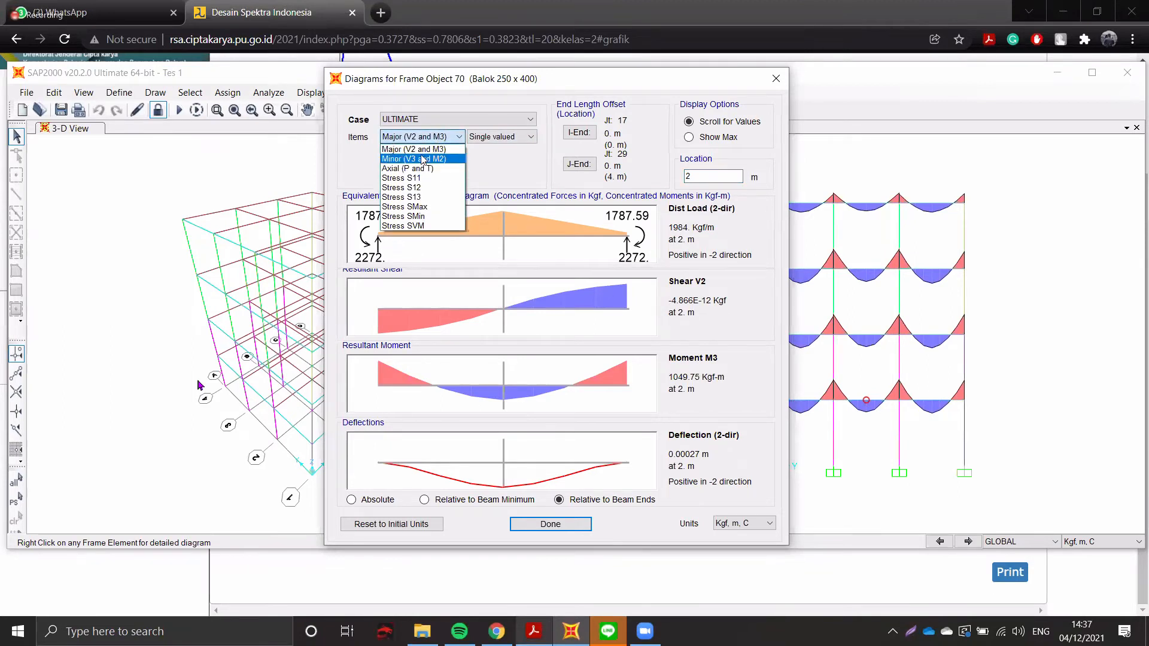
key(Escape)
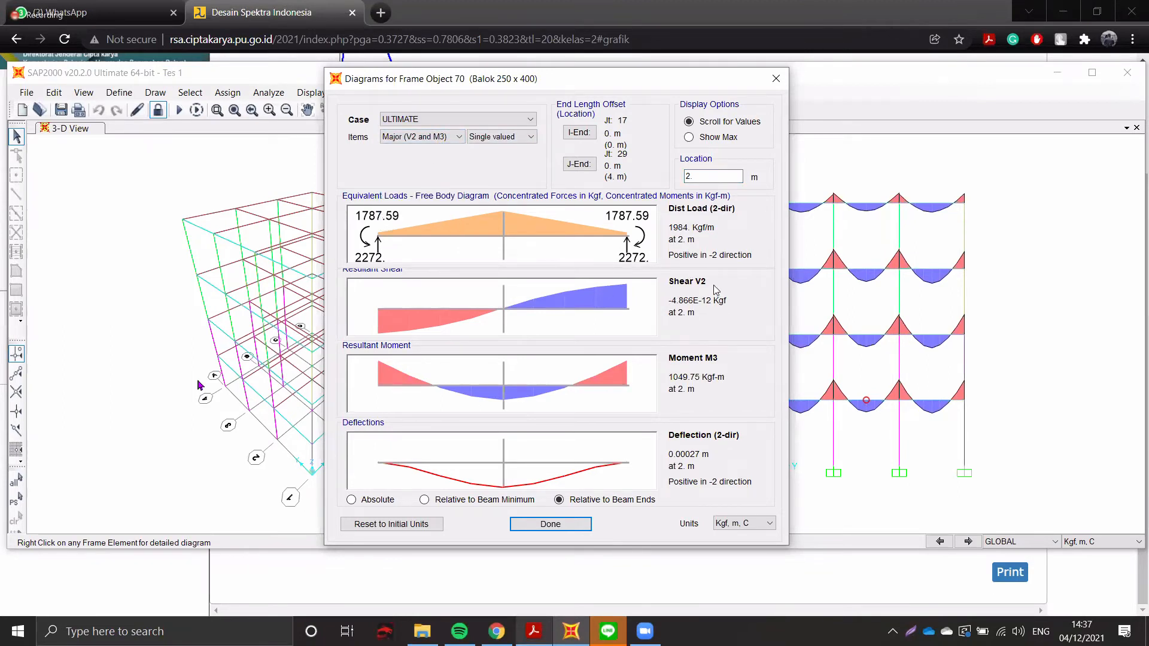
- View the same beam's Axial (P and T) diagrams for ULTIMATE, then close its detailed diagrams
click(435, 139)
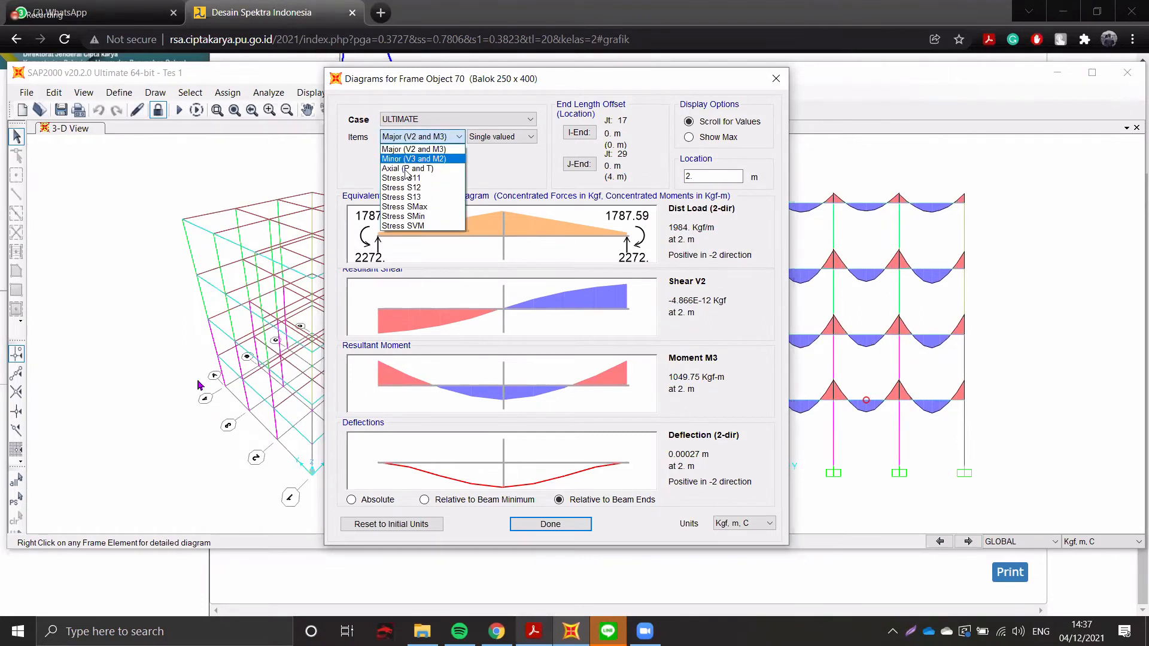
click(406, 169)
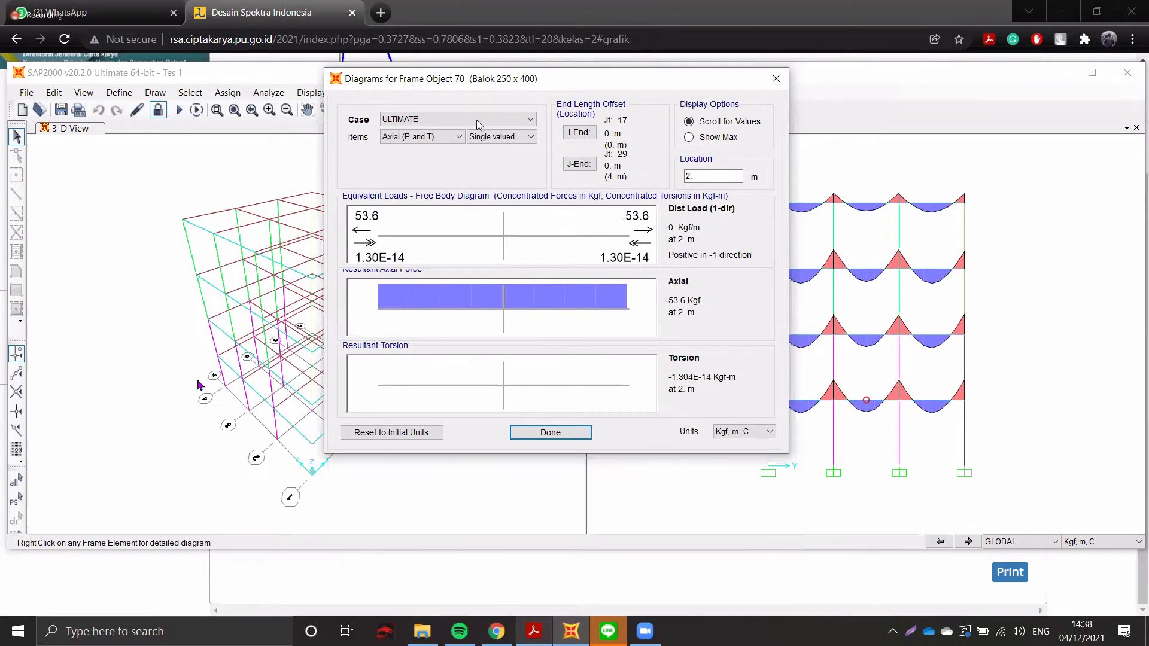
click(444, 137)
click(449, 134)
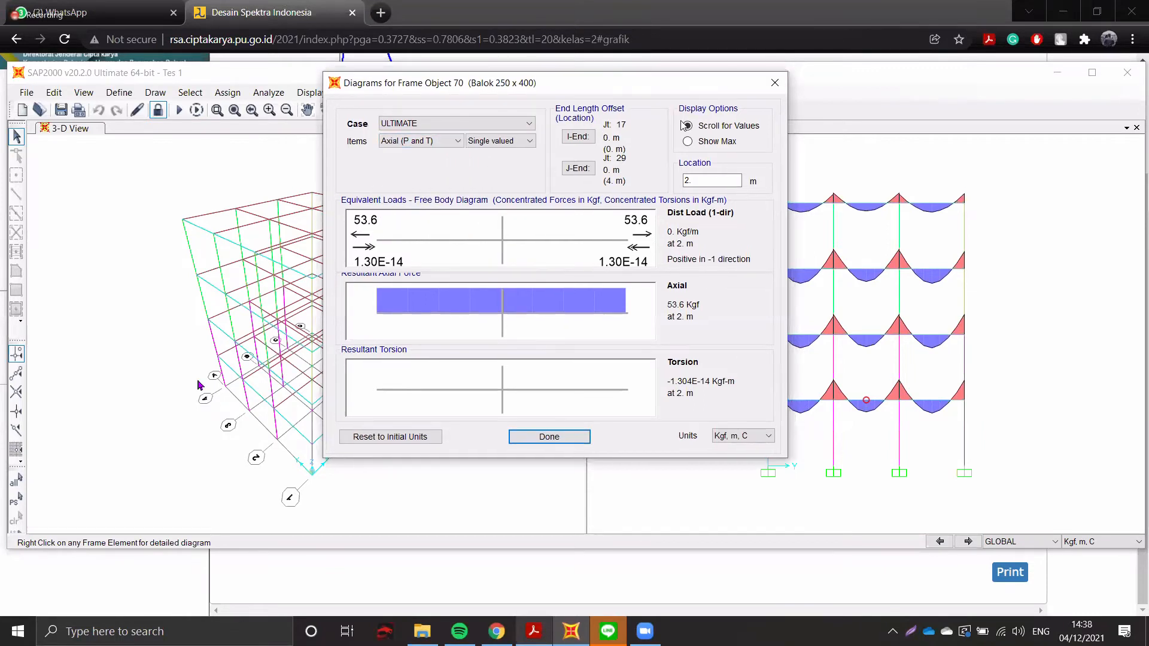
drag(722, 83, 698, 127)
click(751, 123)
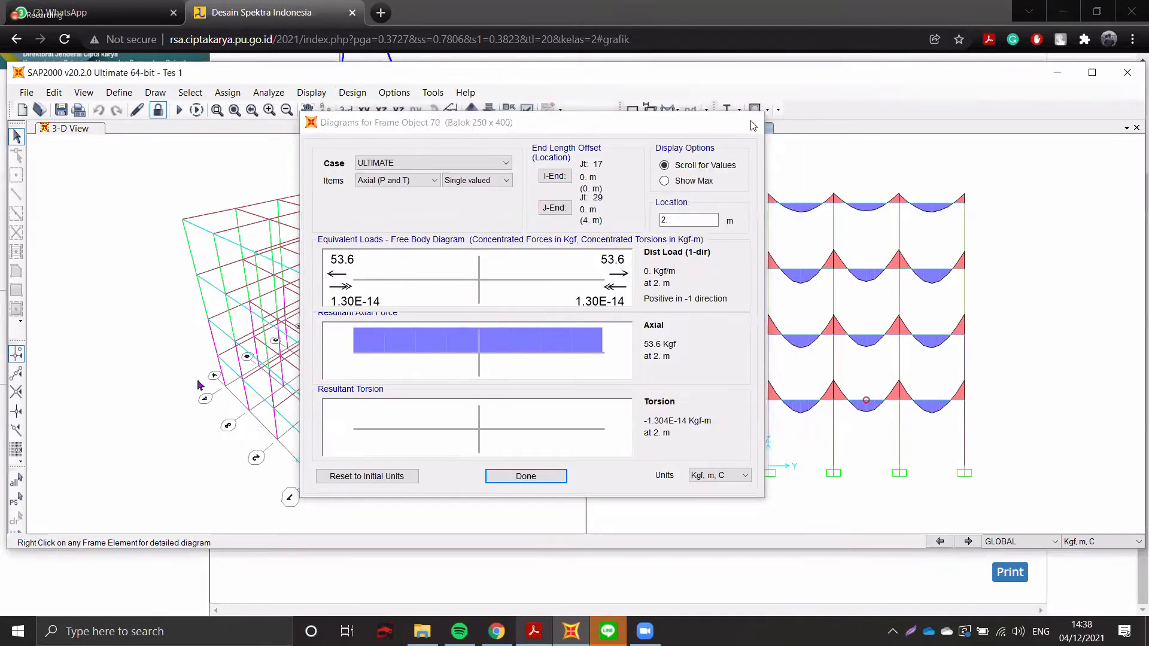
- Inspect the ground-storey edge column's Major (V2 and M3) and Axial (P and T) diagrams for the ULTIMATE combination
click(965, 422)
click(965, 436)
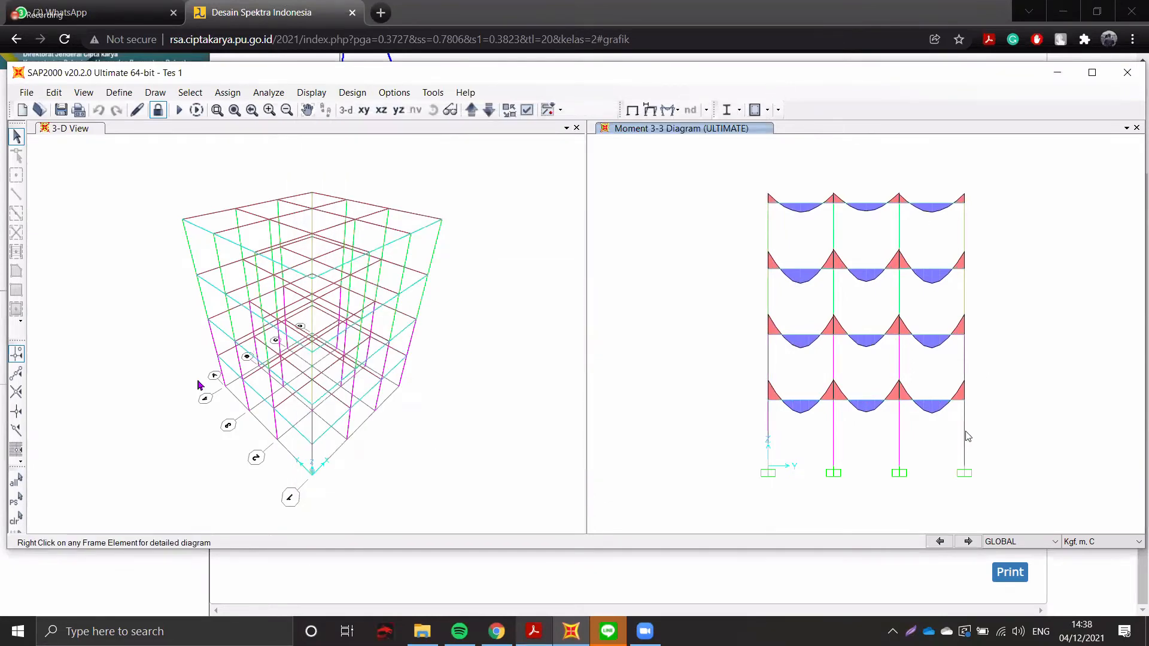
right_click(965, 436)
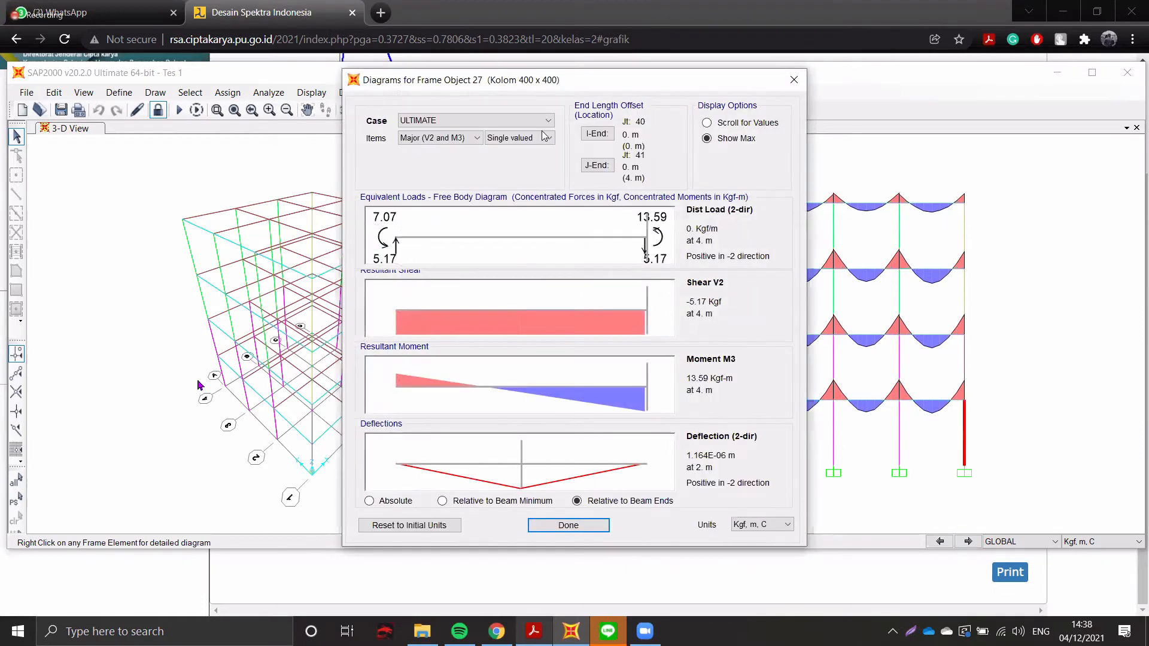
click(461, 144)
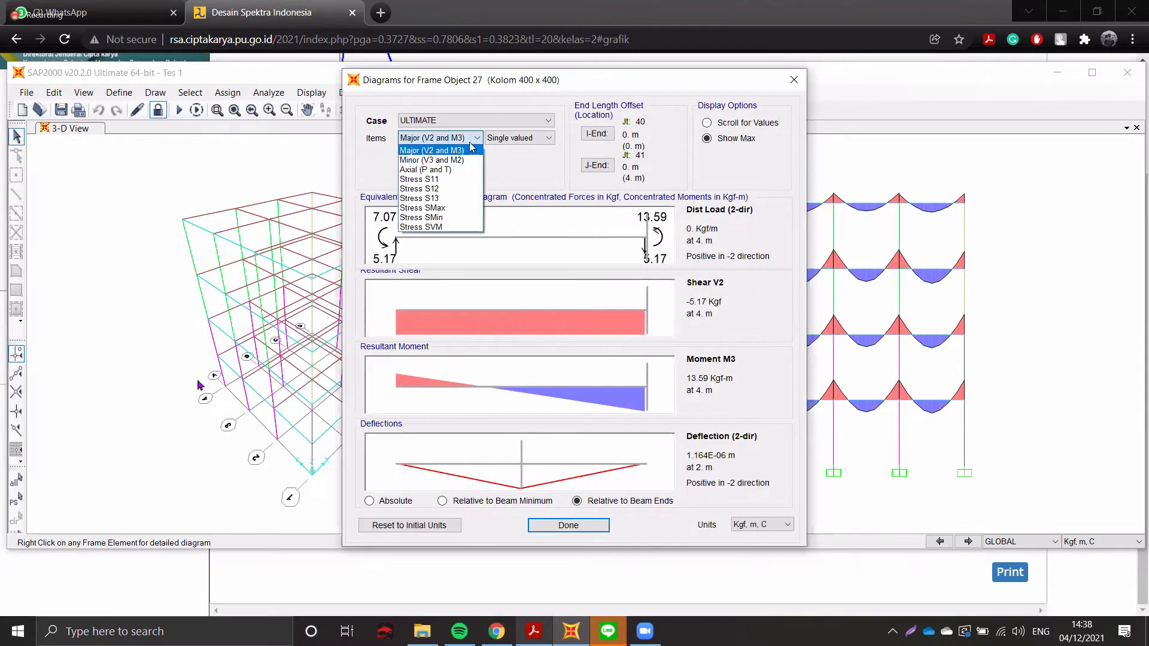
click(458, 151)
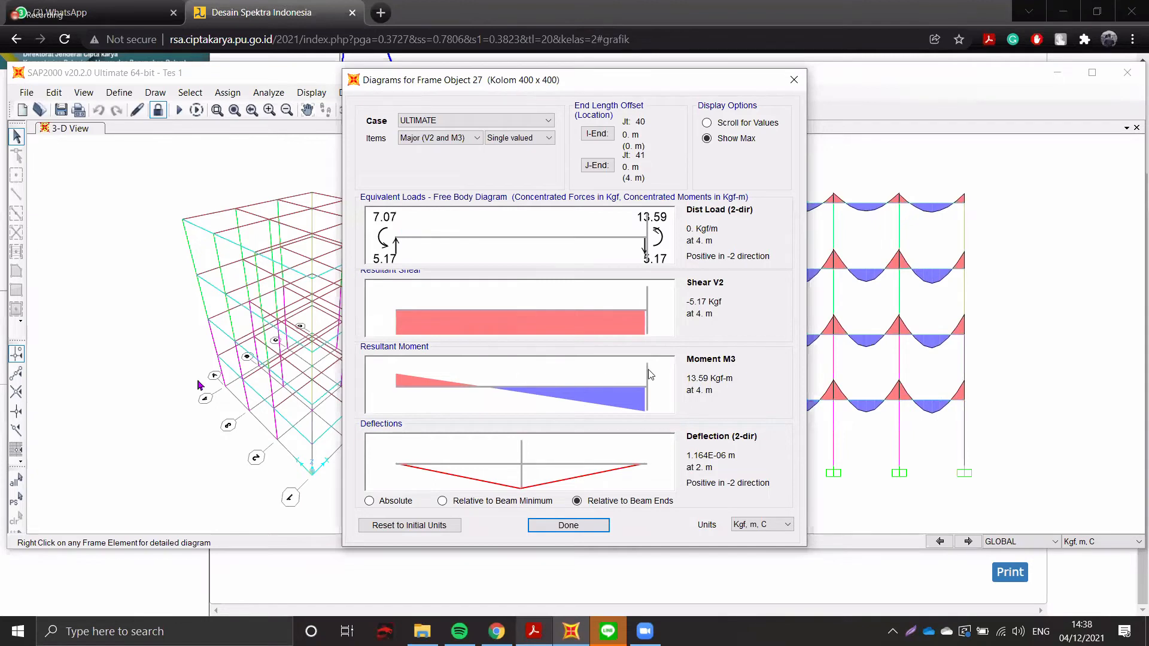
mouse_move(648, 369)
mouse_down()
mouse_move(395, 363)
mouse_move(649, 378)
mouse_up()
click(447, 138)
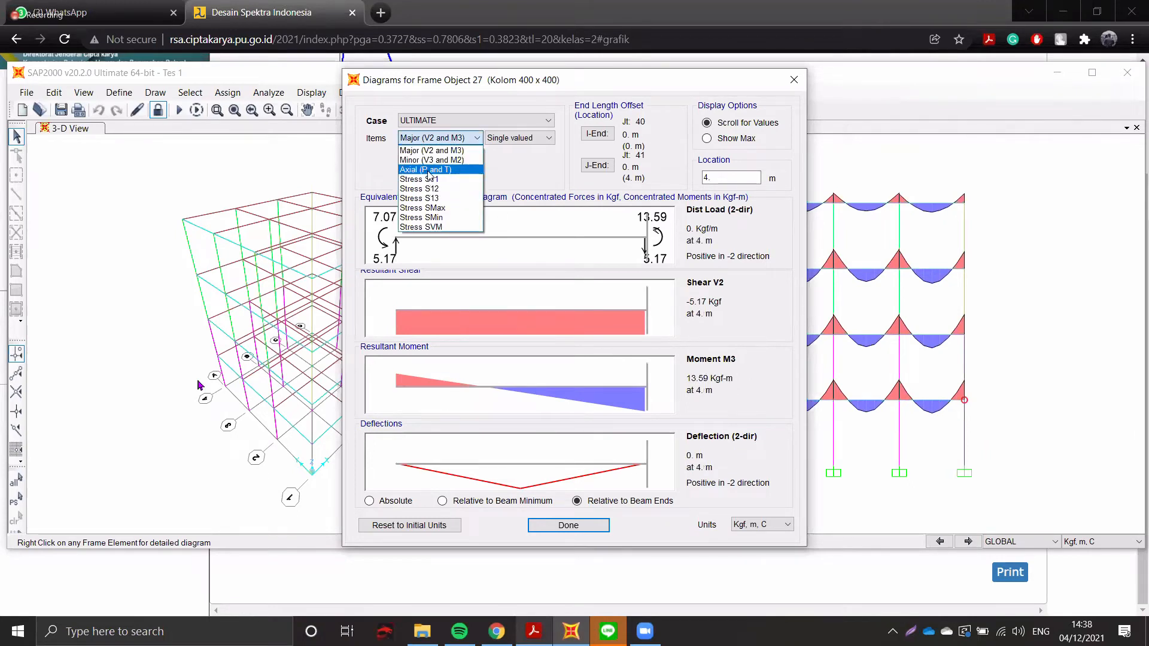
click(426, 170)
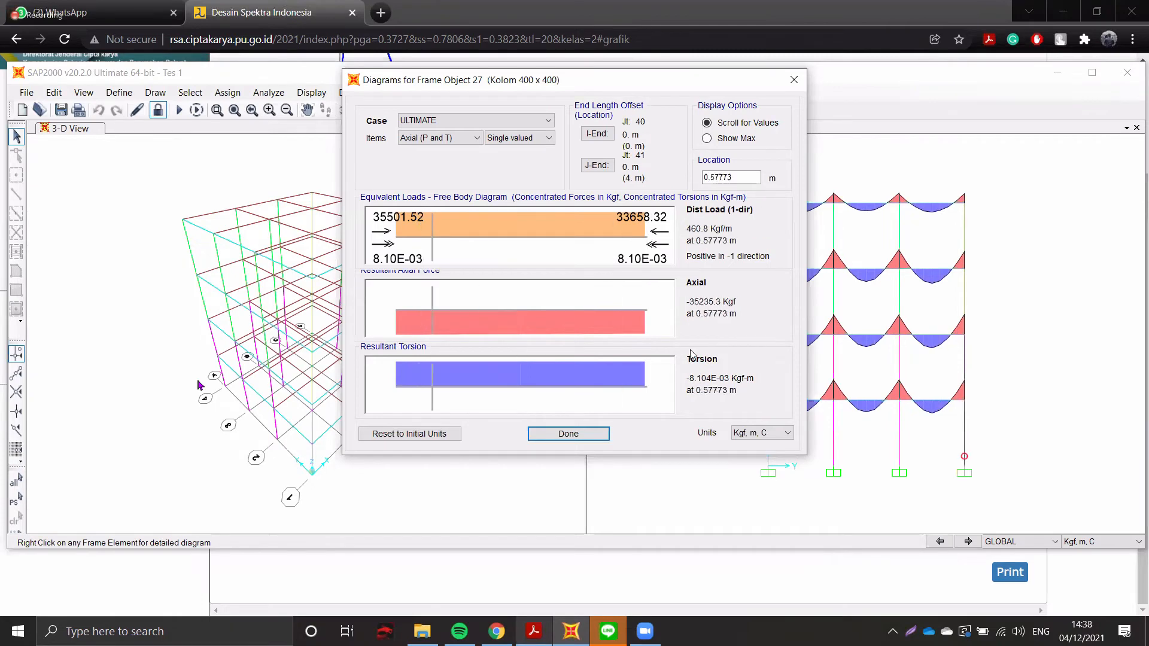
click(582, 437)
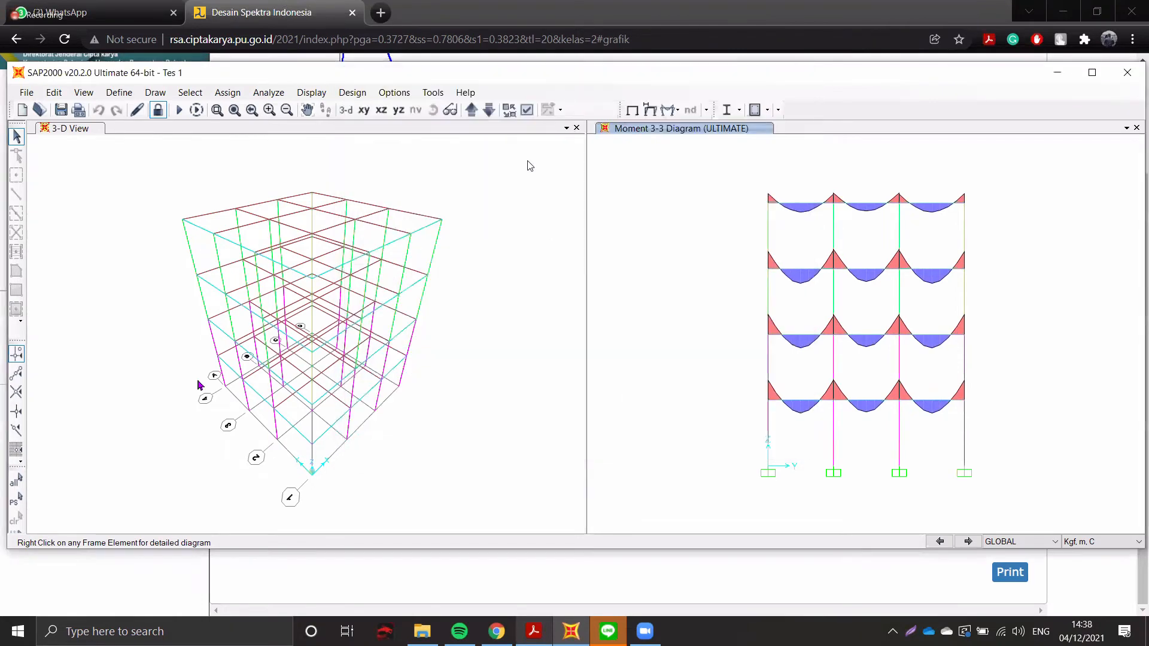
- Switch to the assignment PDF in Acrobat and read the third task on the modelling, input and output summary with SNI clauses
key(alt+Tab)
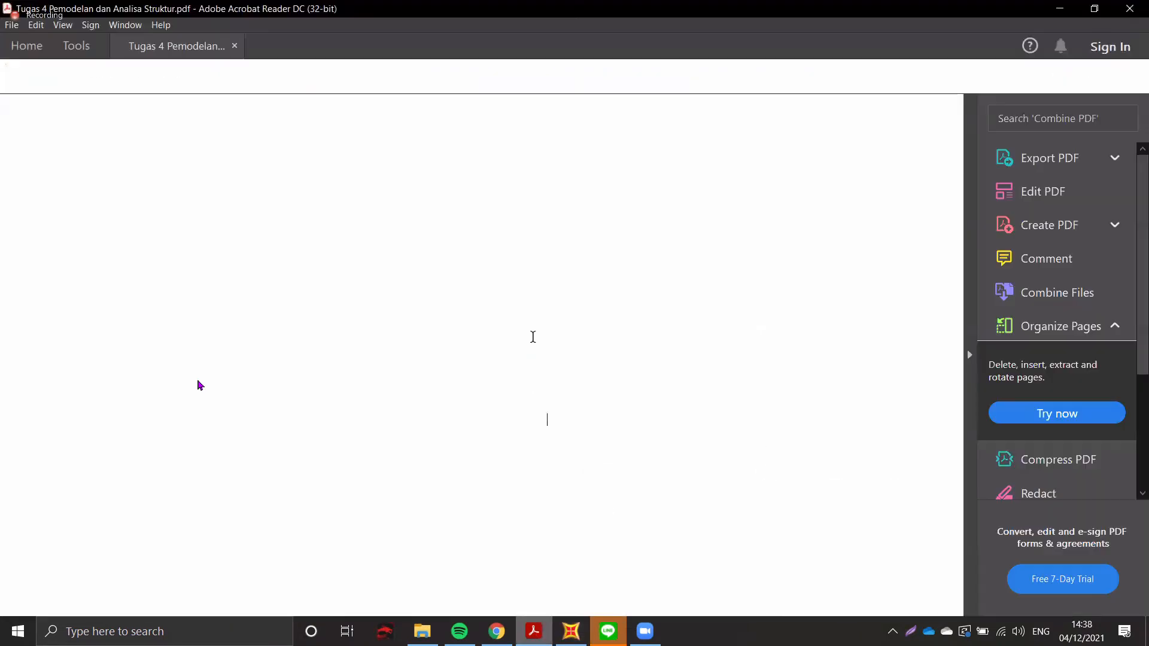
scroll(514, 299, down, 3)
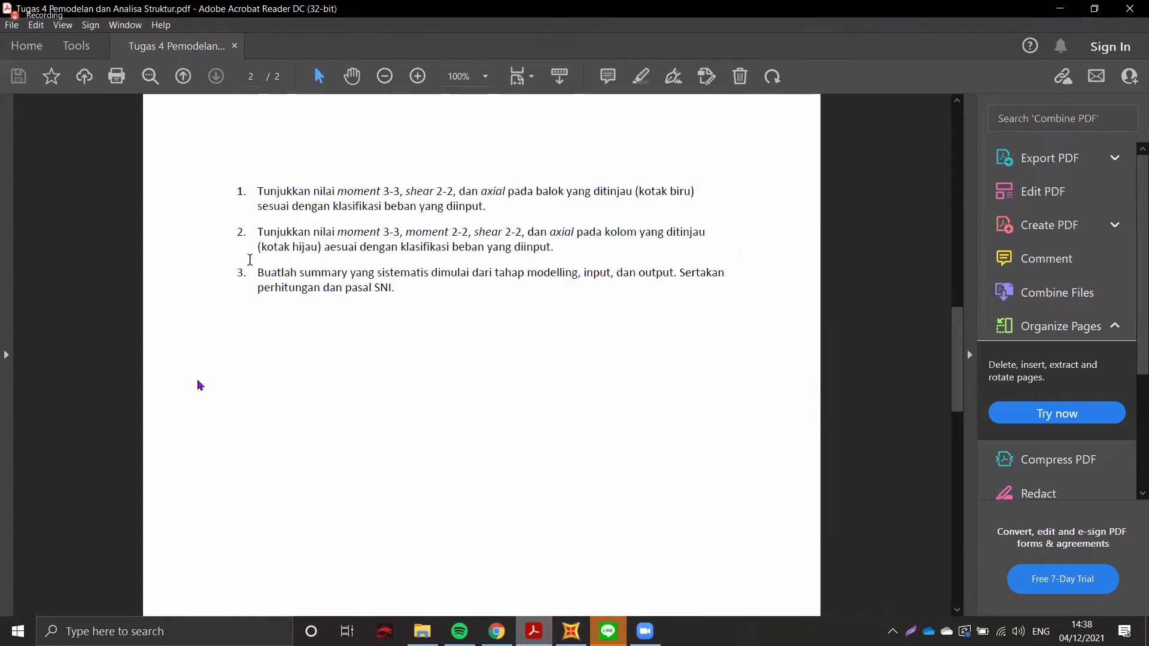
mouse_move(276, 275)
mouse_down()
mouse_move(401, 288)
mouse_move(279, 267)
mouse_up()
click(267, 282)
drag(429, 278, 288, 263)
click(433, 293)
drag(359, 289, 258, 269)
click(399, 289)
drag(405, 247, 430, 252)
click(441, 246)
- Check the SNI 1726 2019 reference and the task list in the assignment PDF, and return to SAP2000
scroll(409, 246, up, 10)
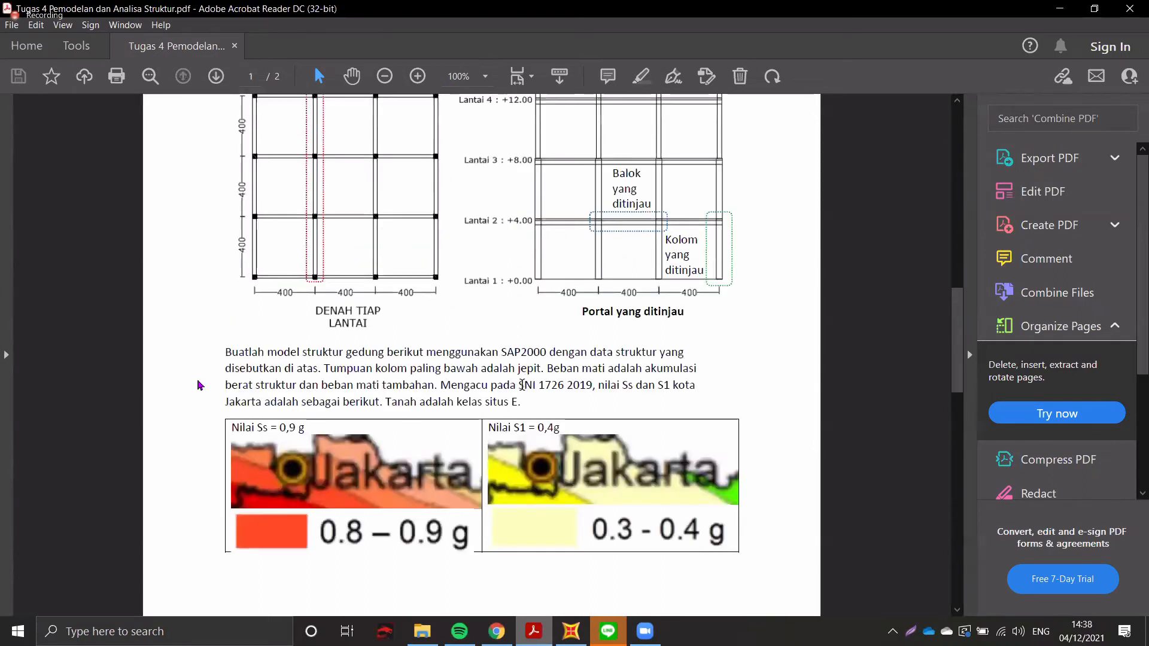
drag(517, 385, 592, 388)
click(561, 385)
drag(518, 384, 592, 386)
click(545, 385)
scroll(462, 333, down, 1)
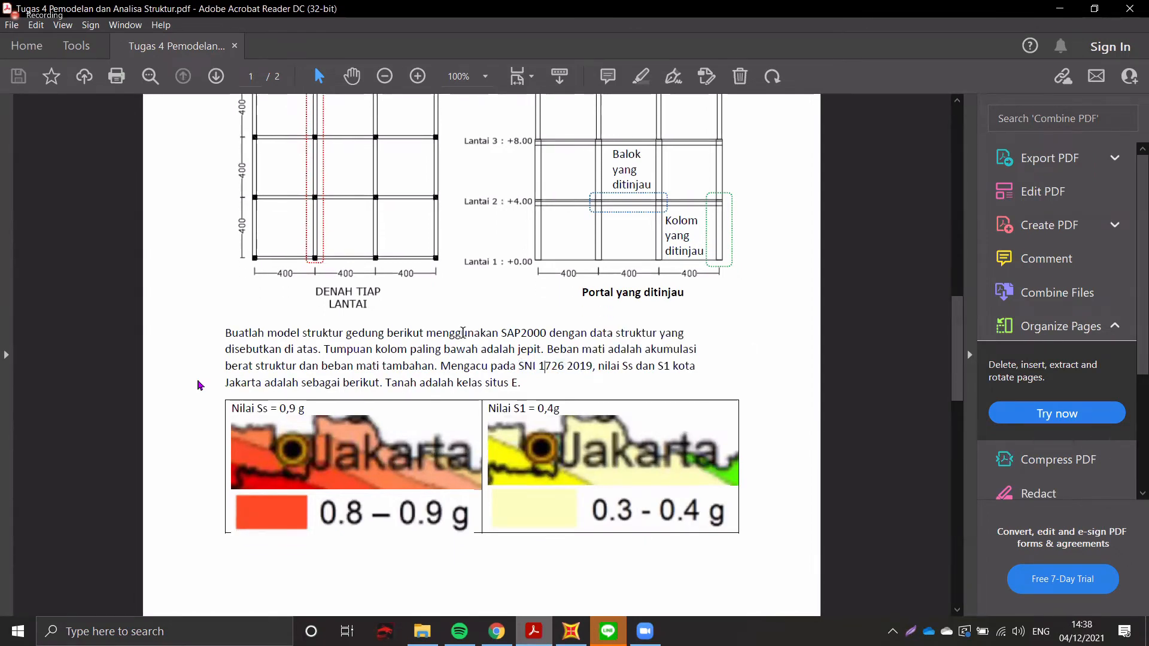
scroll(463, 333, down, 10)
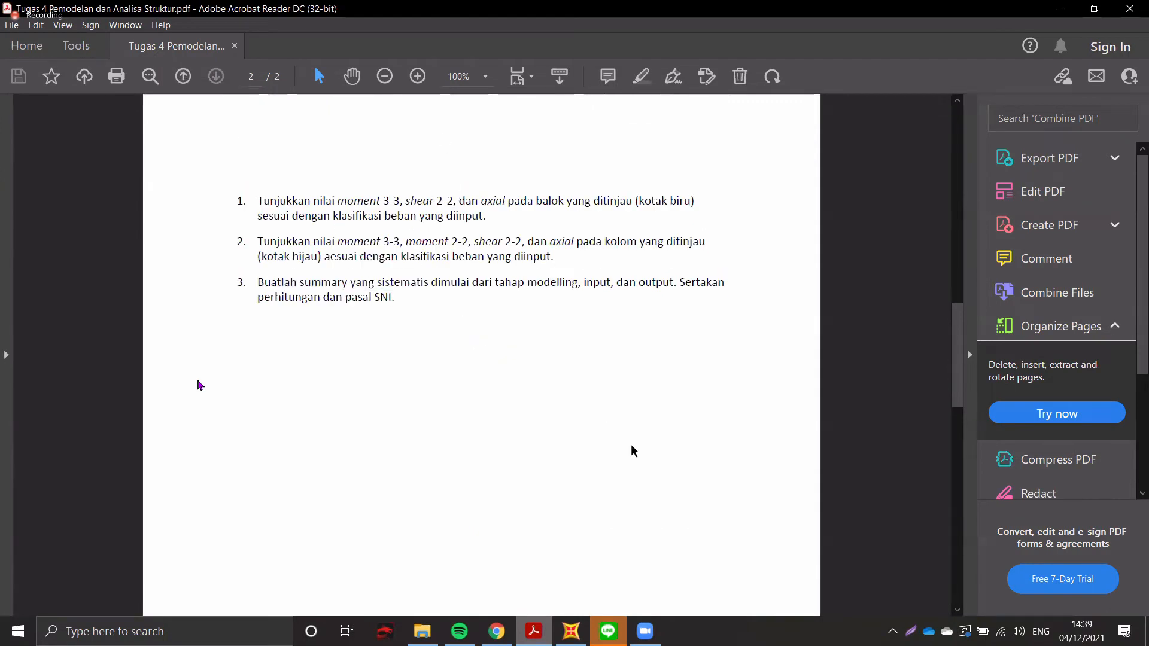
click(578, 635)
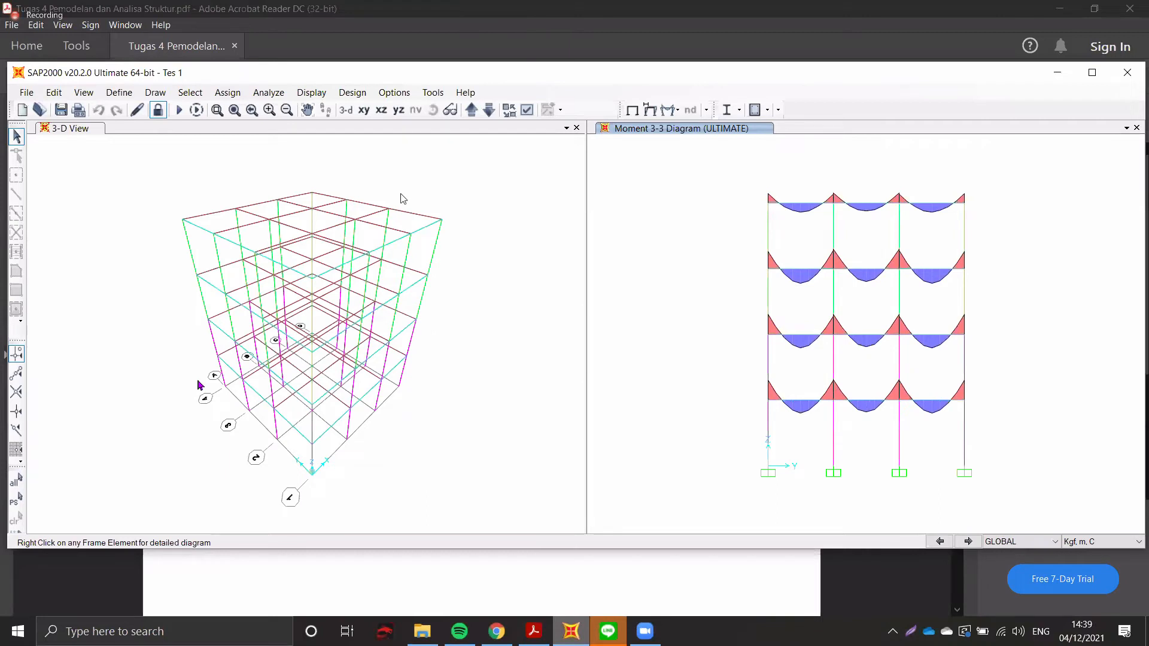
click(336, 24)
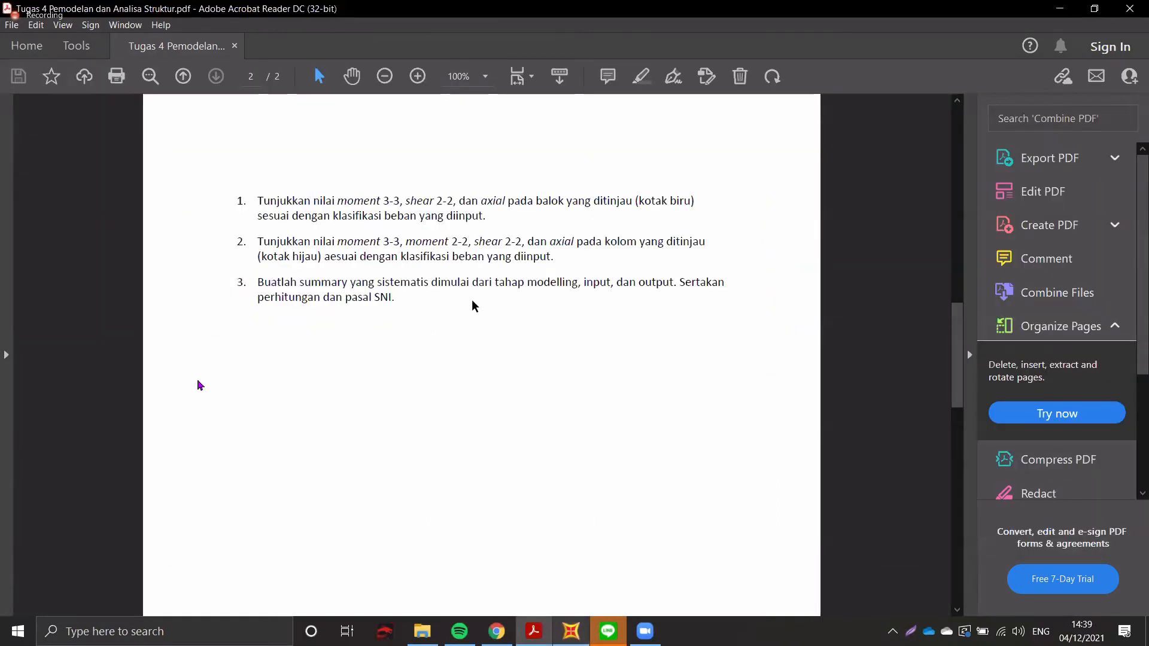
click(425, 292)
click(571, 632)
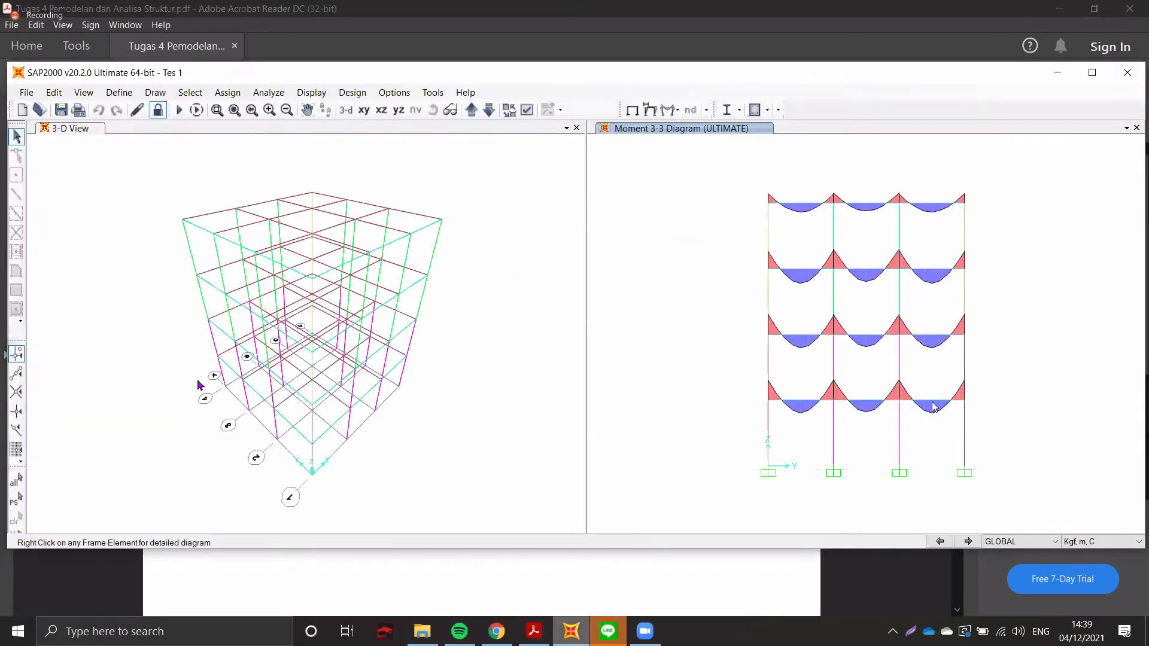
- Reopen the middle-bay Z=4 beam's detailed diagrams and view Major (V2 and M3) for GEMPA X
right_click(865, 403)
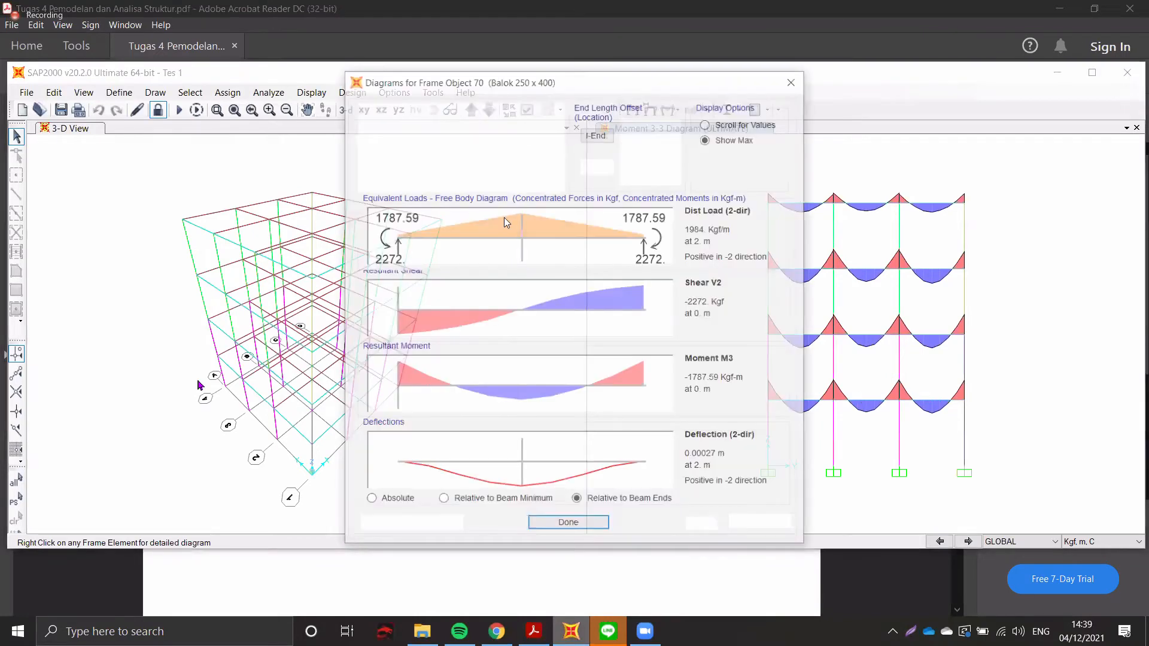
click(455, 120)
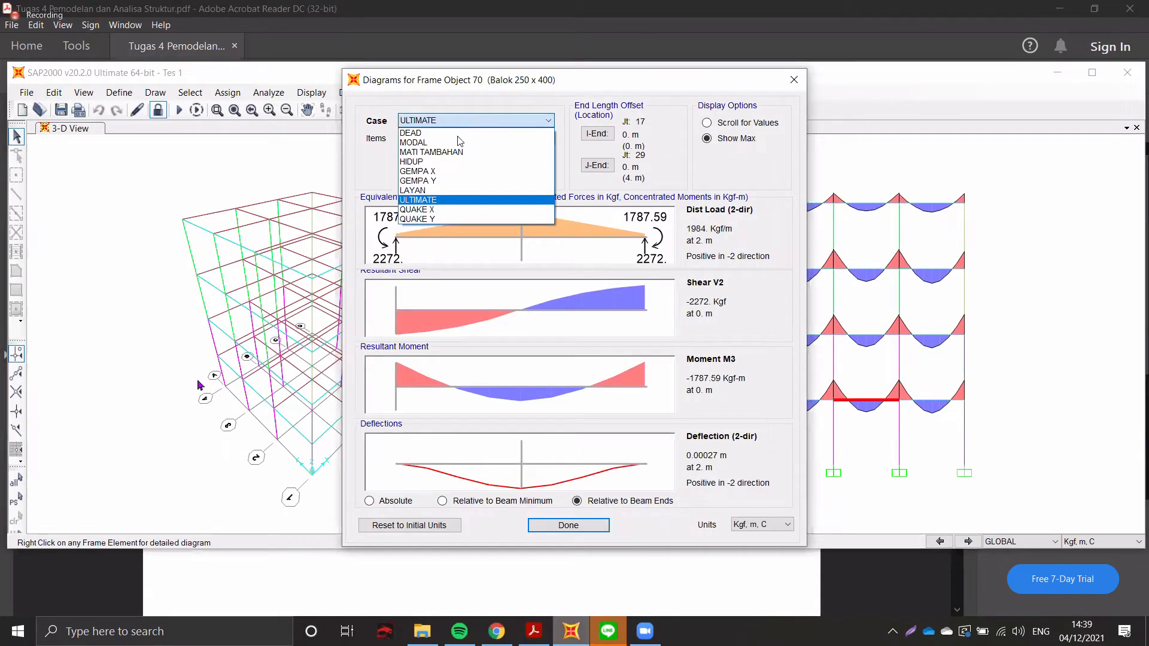
click(460, 171)
click(461, 140)
click(461, 140)
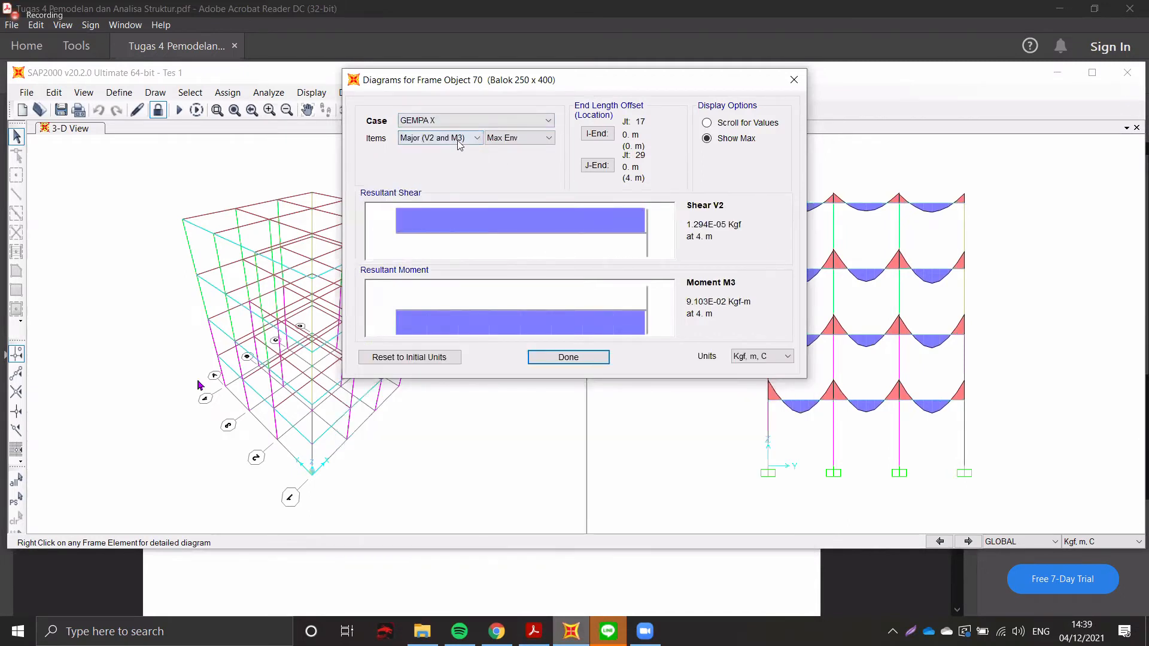
click(461, 140)
- View the beam's Major (V2 and M3) Max Env diagrams for GEMPA Y and check the available item and envelope options
click(458, 124)
click(458, 124)
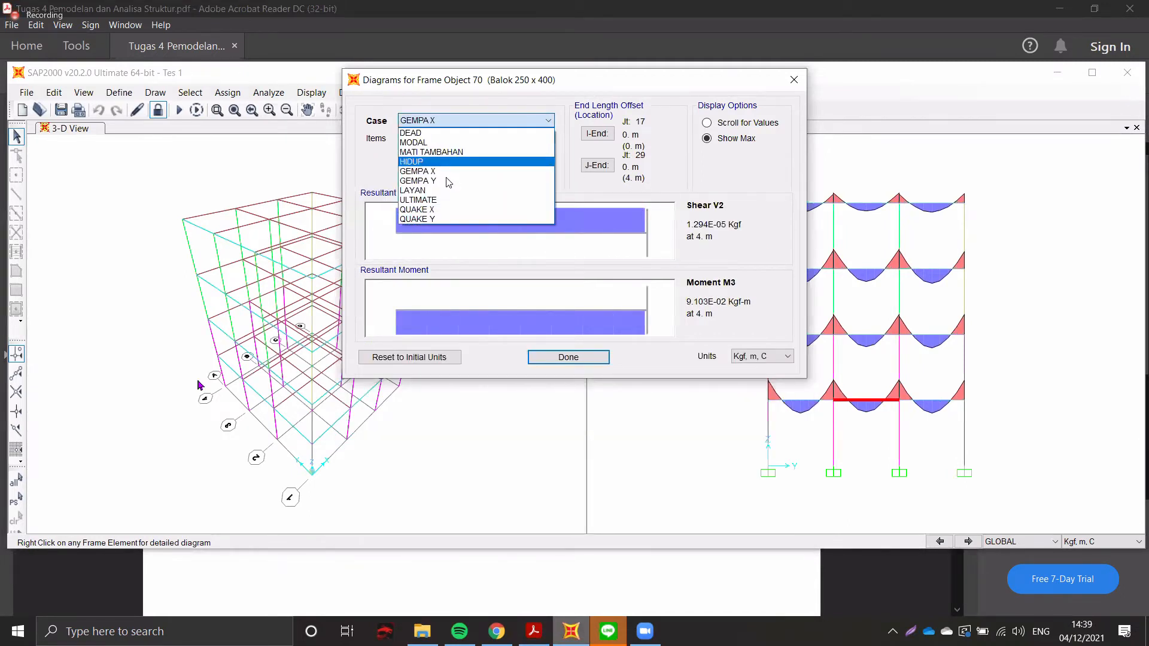
click(450, 182)
click(442, 141)
click(522, 138)
click(522, 139)
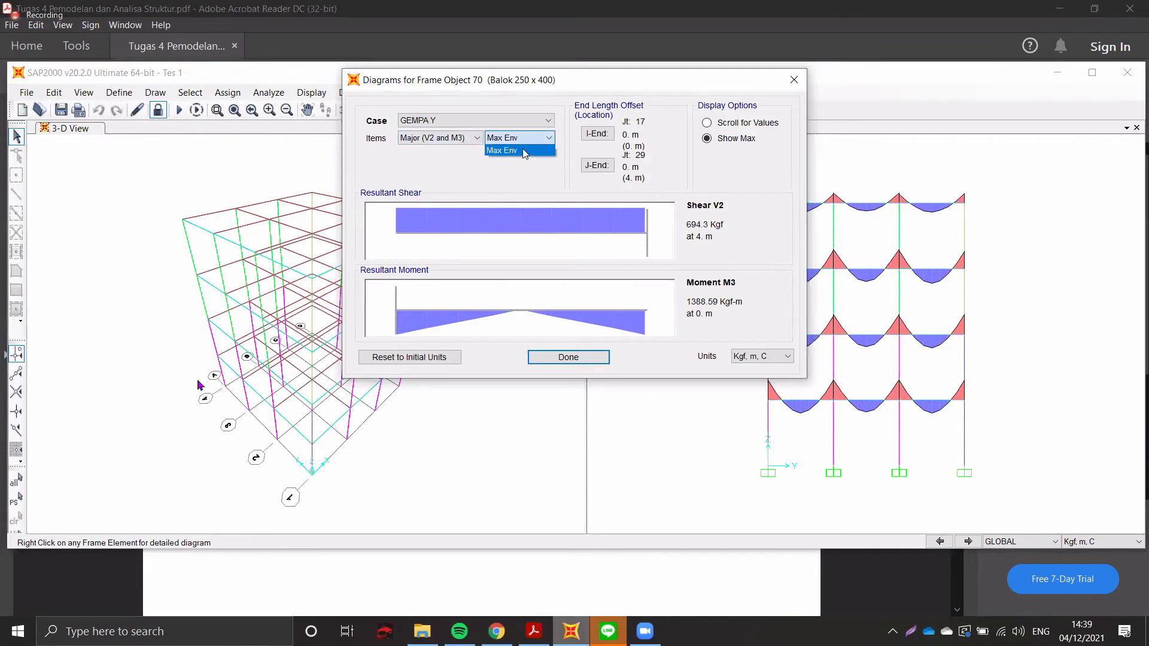
click(515, 150)
click(479, 140)
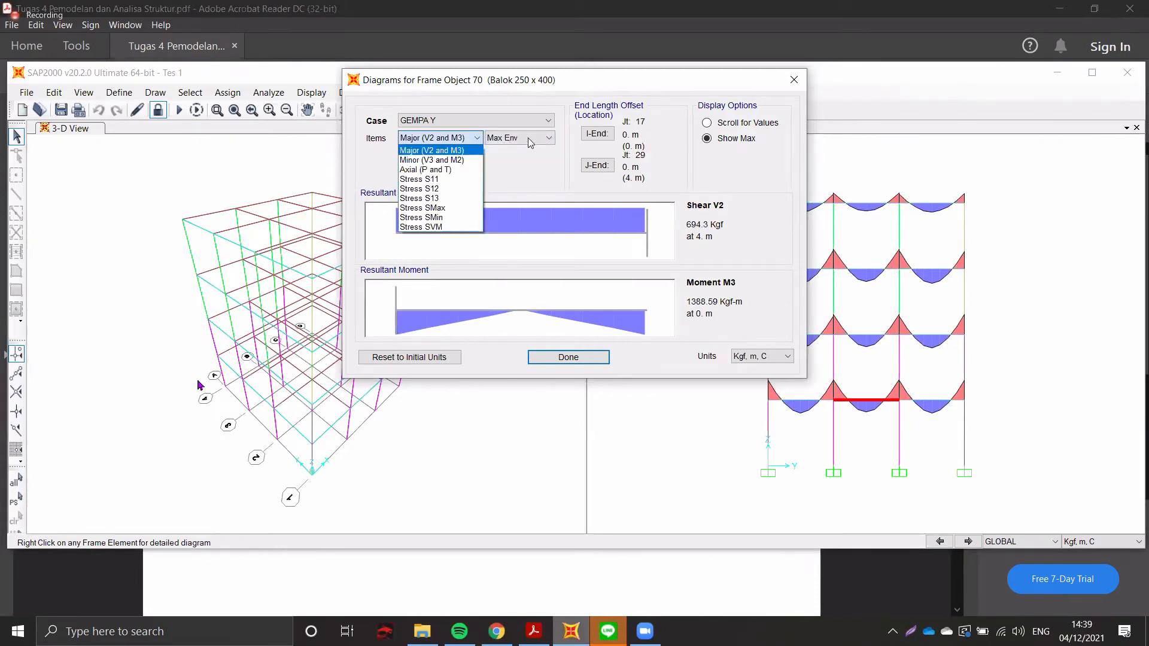
click(524, 156)
click(469, 142)
click(499, 159)
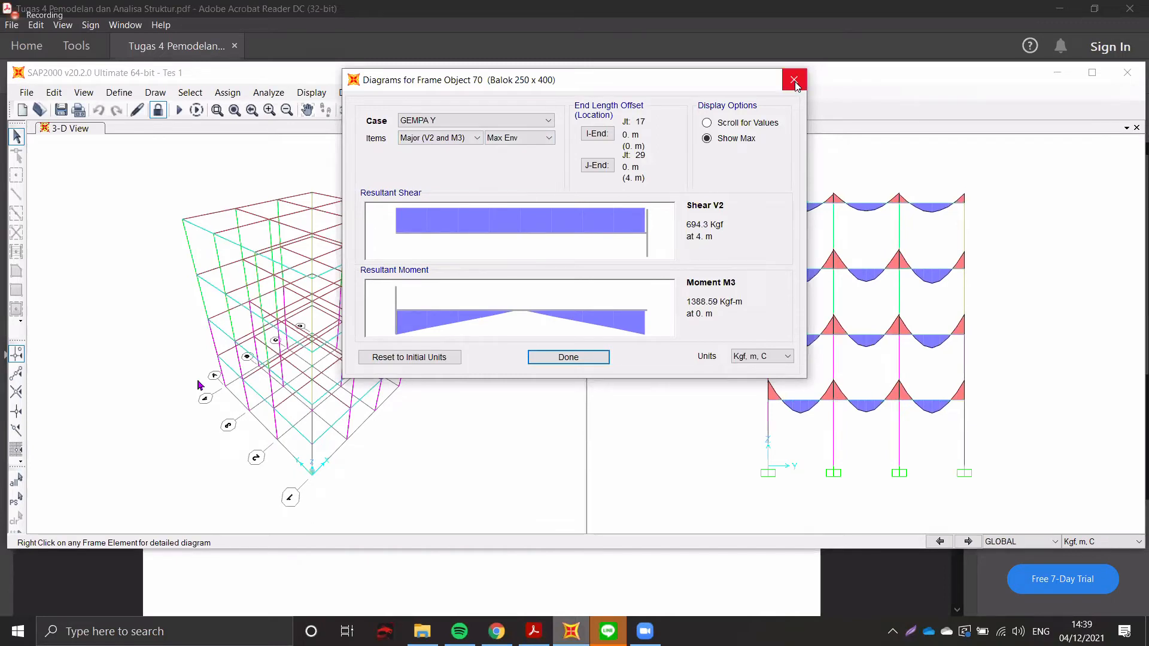
- Compare the beam's diagrams for LAYAN and GEMPA Y, close them and activate the 3-D View
click(479, 123)
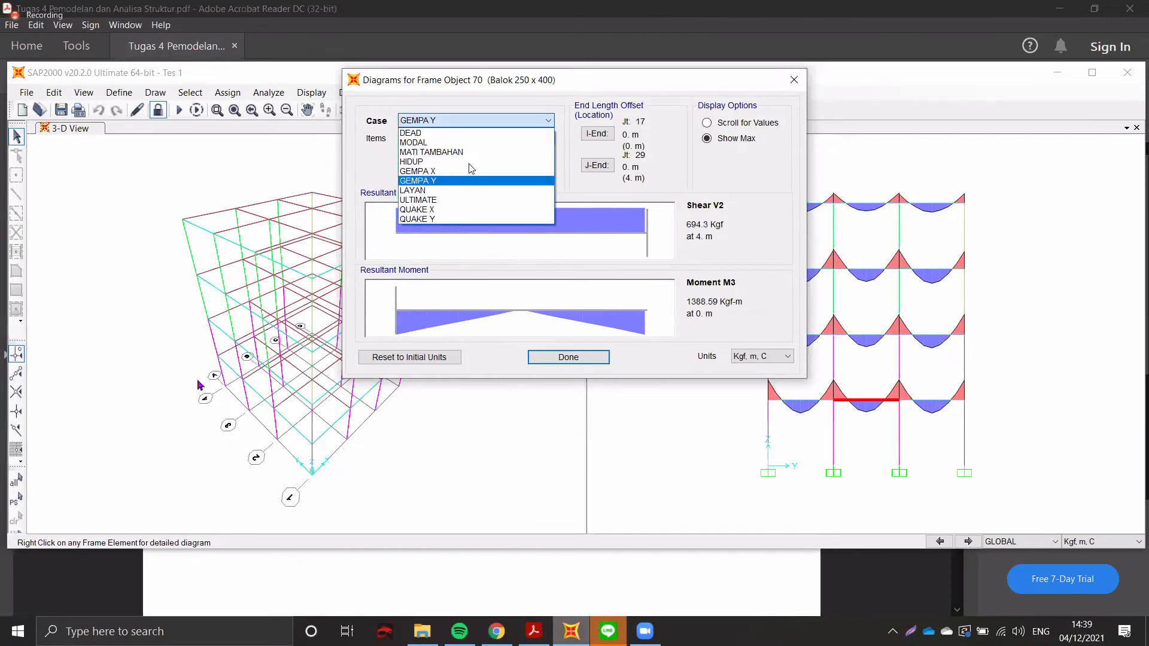
click(458, 191)
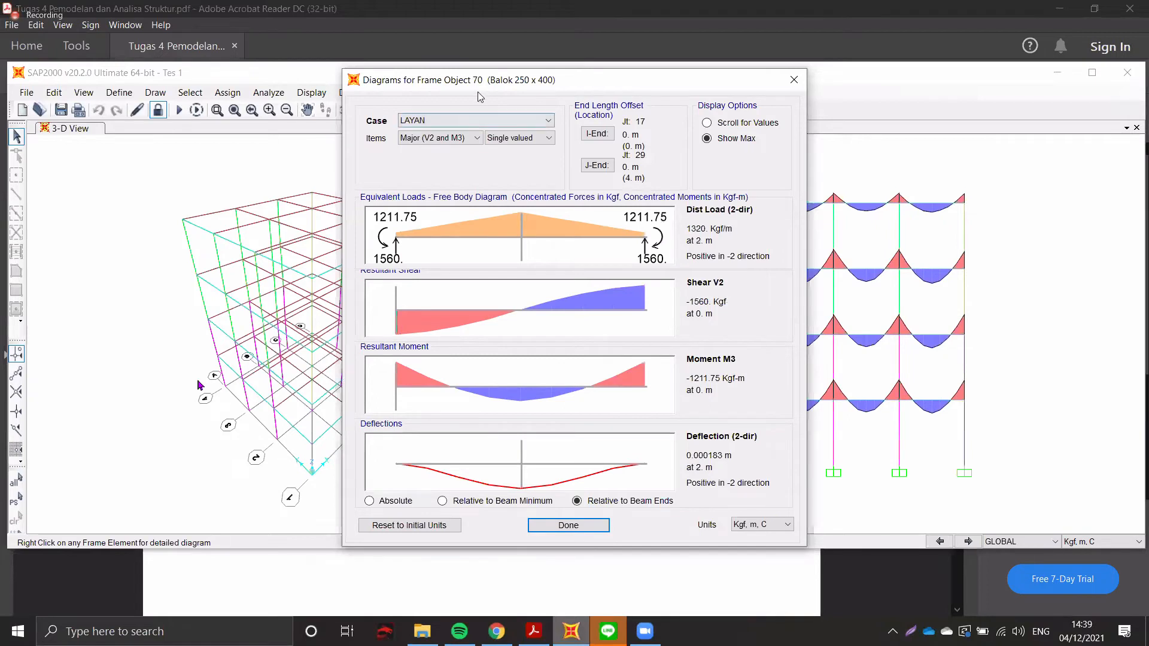
drag(461, 93, 455, 89)
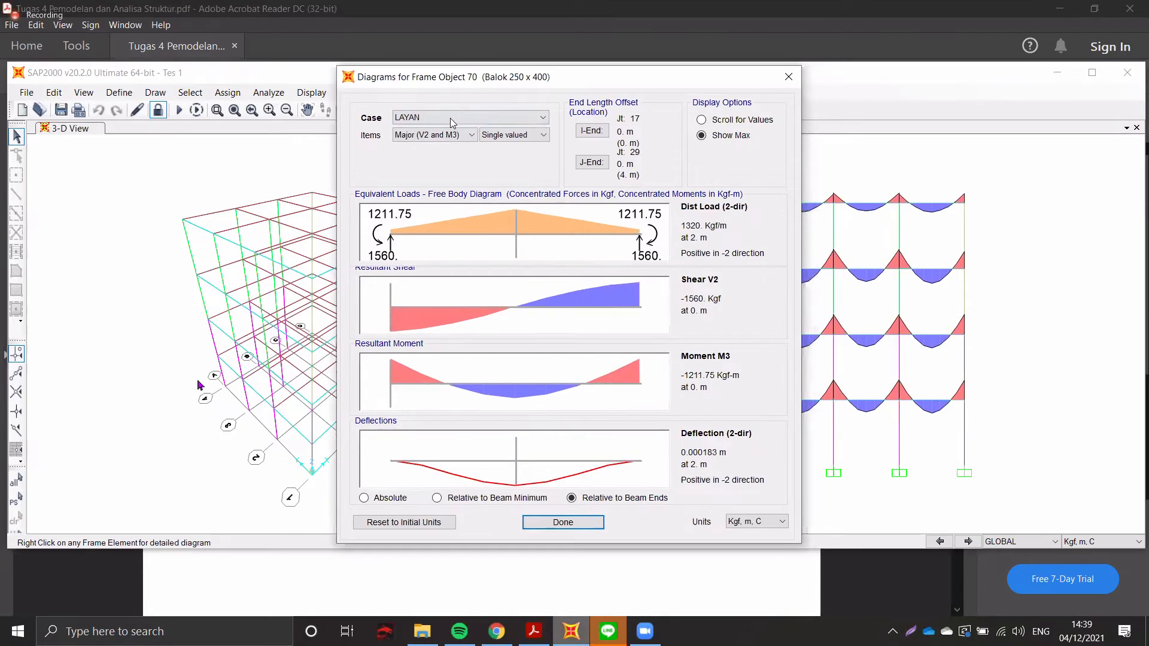
click(457, 117)
click(457, 177)
click(486, 118)
click(431, 188)
click(536, 524)
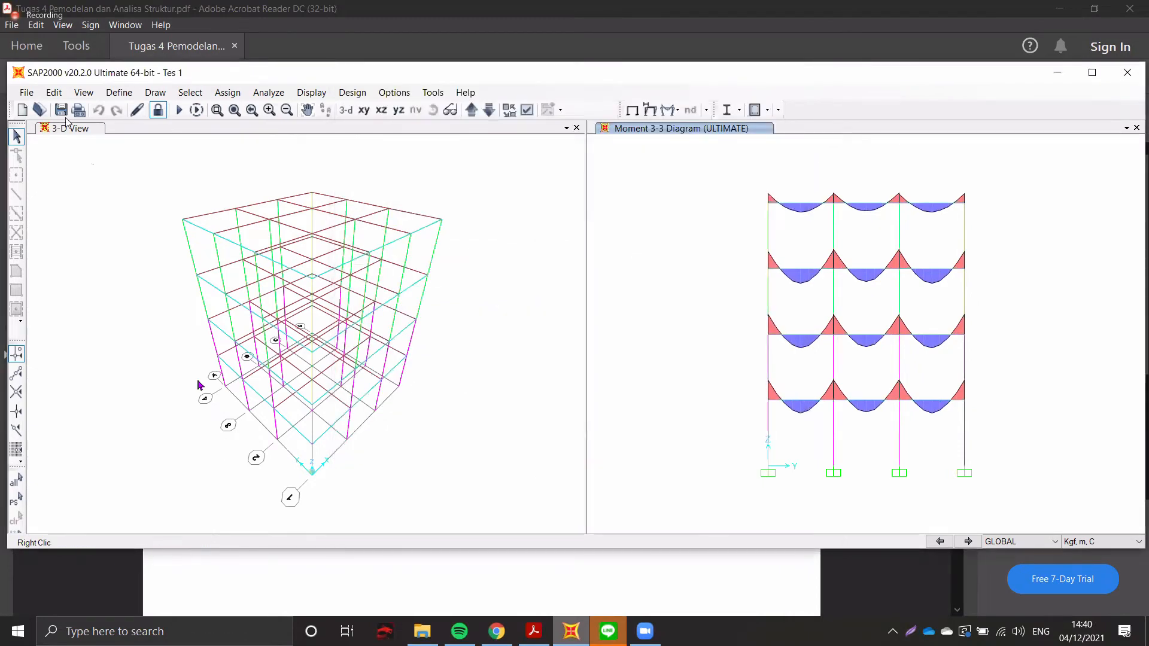
click(67, 123)
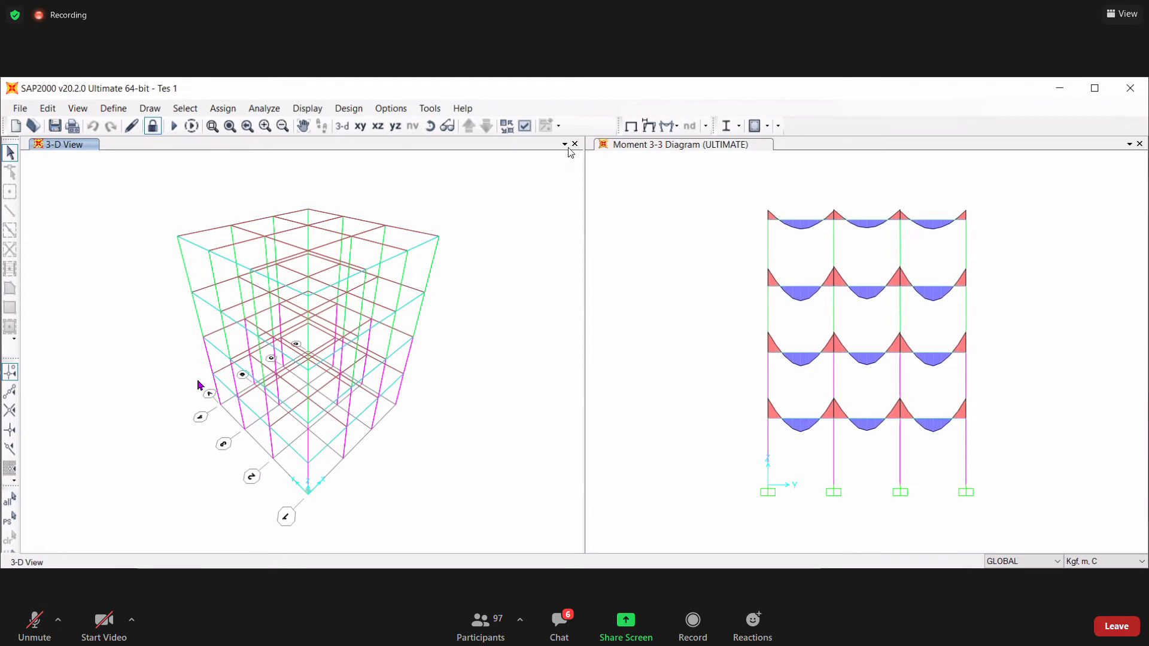
- View the third-level middle-bay beam's Major (V2 and M3) diagrams for ULTIMATE in the Y-Z elevation, and close them
click(865, 289)
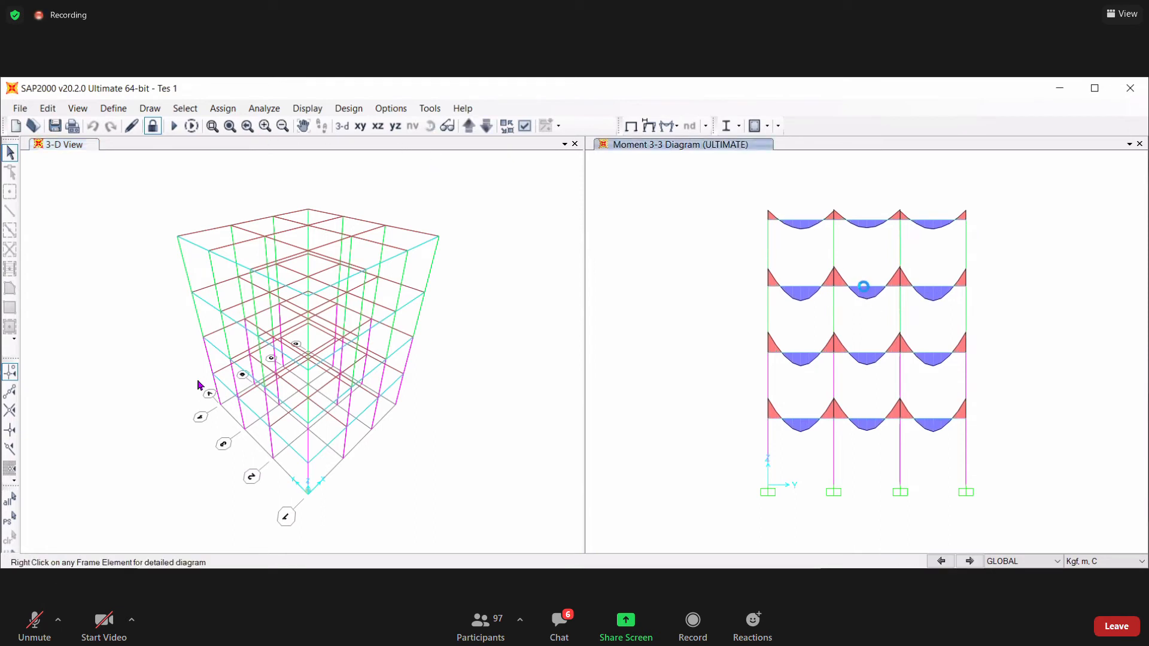
right_click(866, 292)
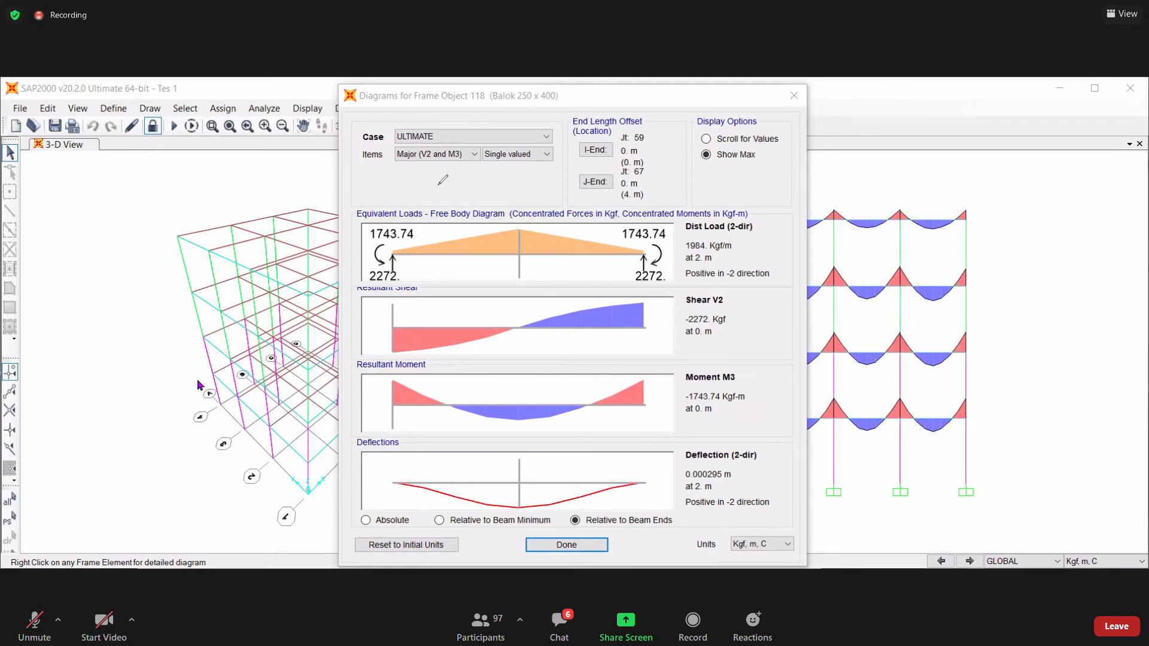
click(795, 97)
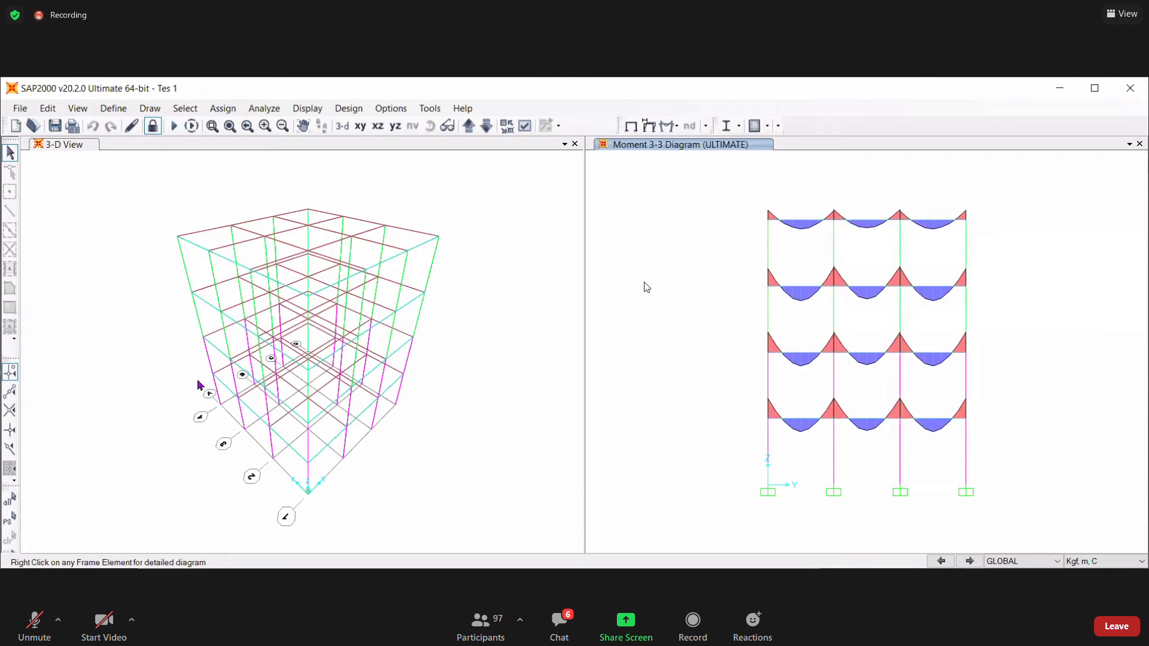
- Unlock the model, accepting deletion of the analysis results, and activate the 3-D View
click(152, 126)
click(586, 396)
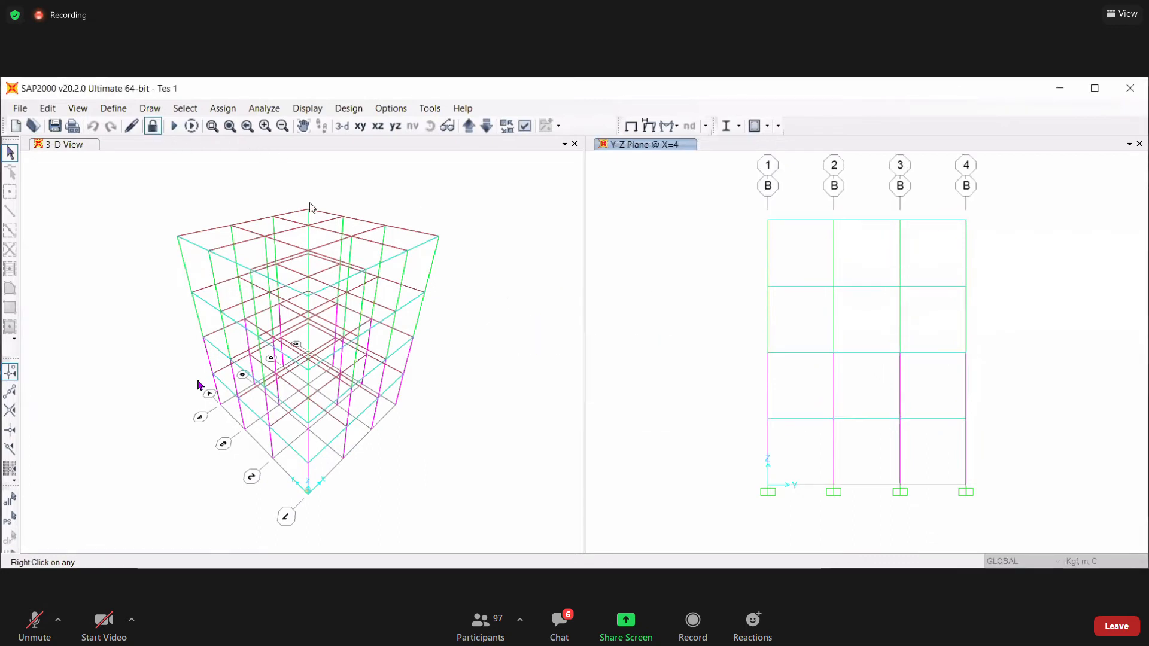
click(432, 199)
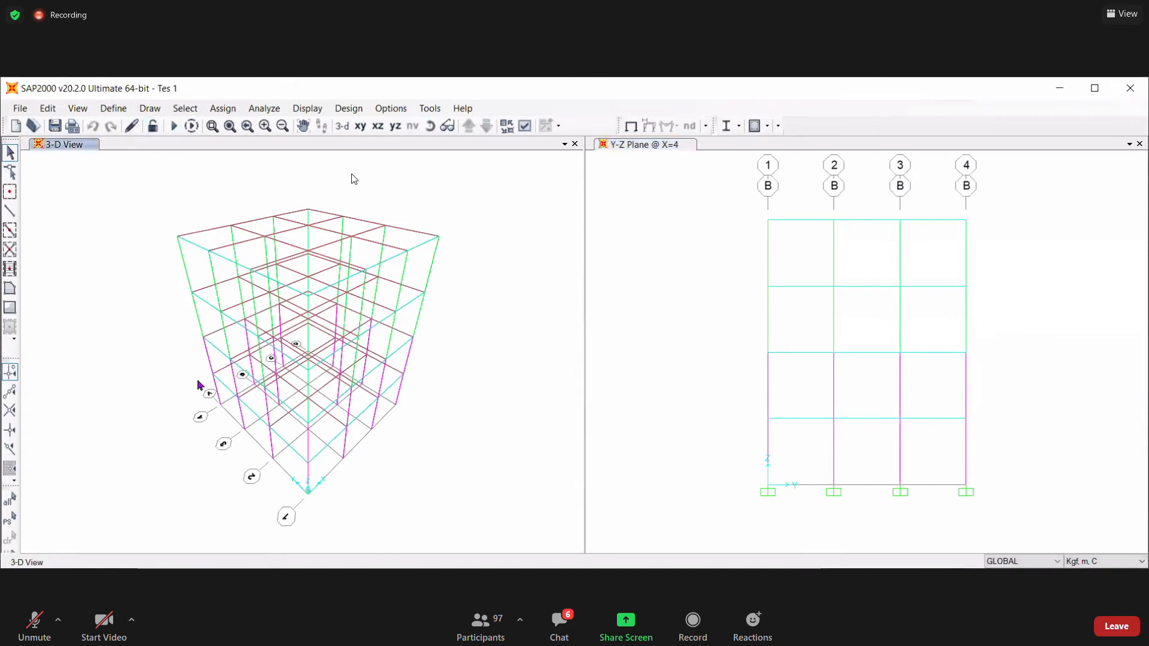
- Select all areas that use the Pelat Lantai area section
click(185, 109)
mouse_move(264, 125)
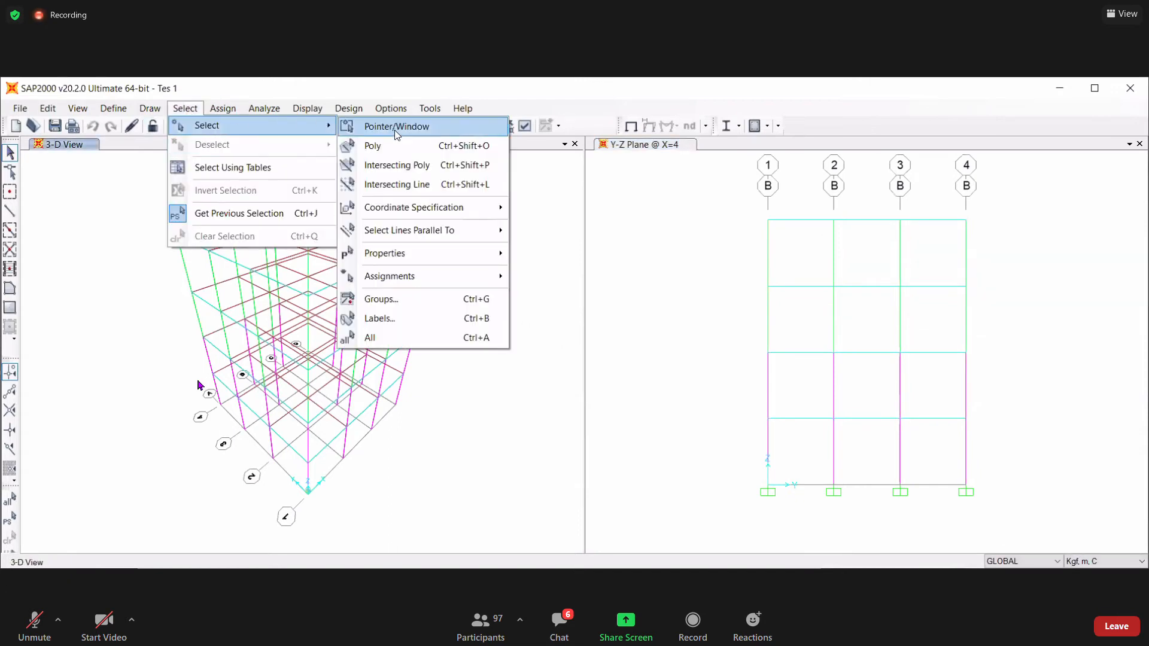
mouse_move(396, 253)
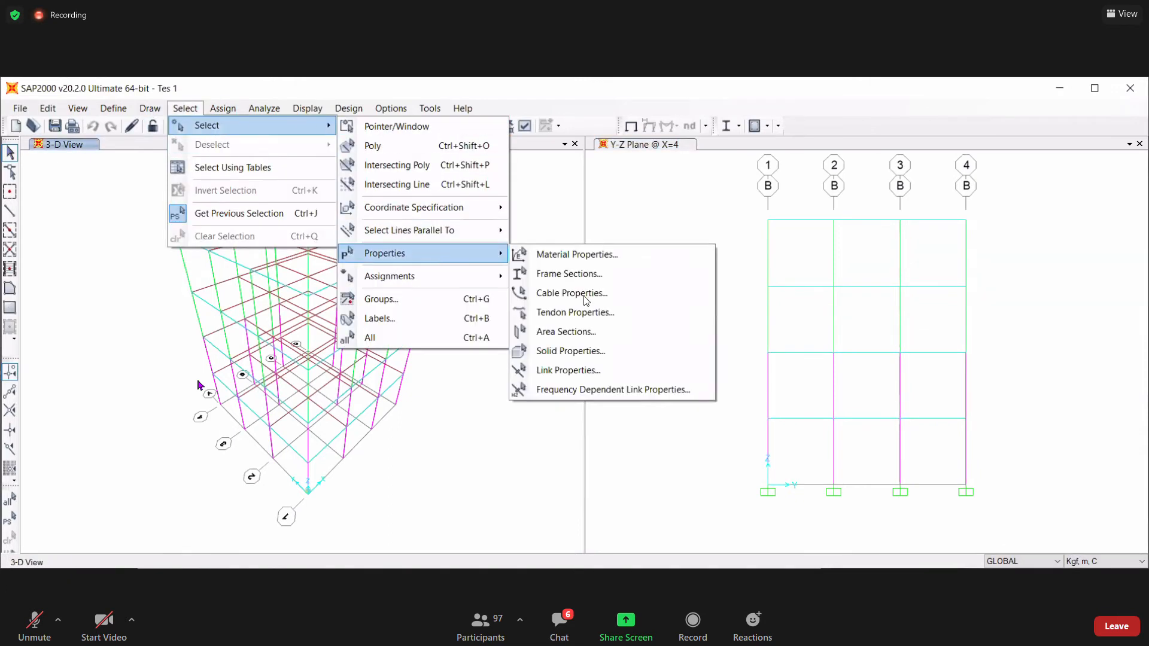
click(566, 328)
click(523, 253)
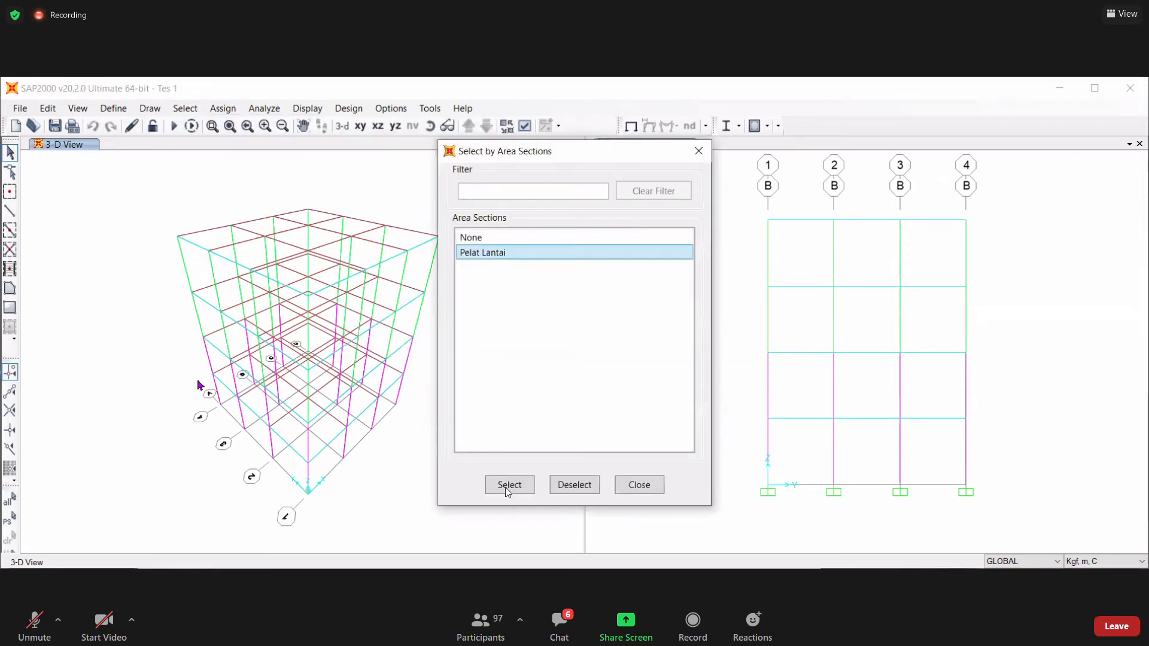
click(505, 486)
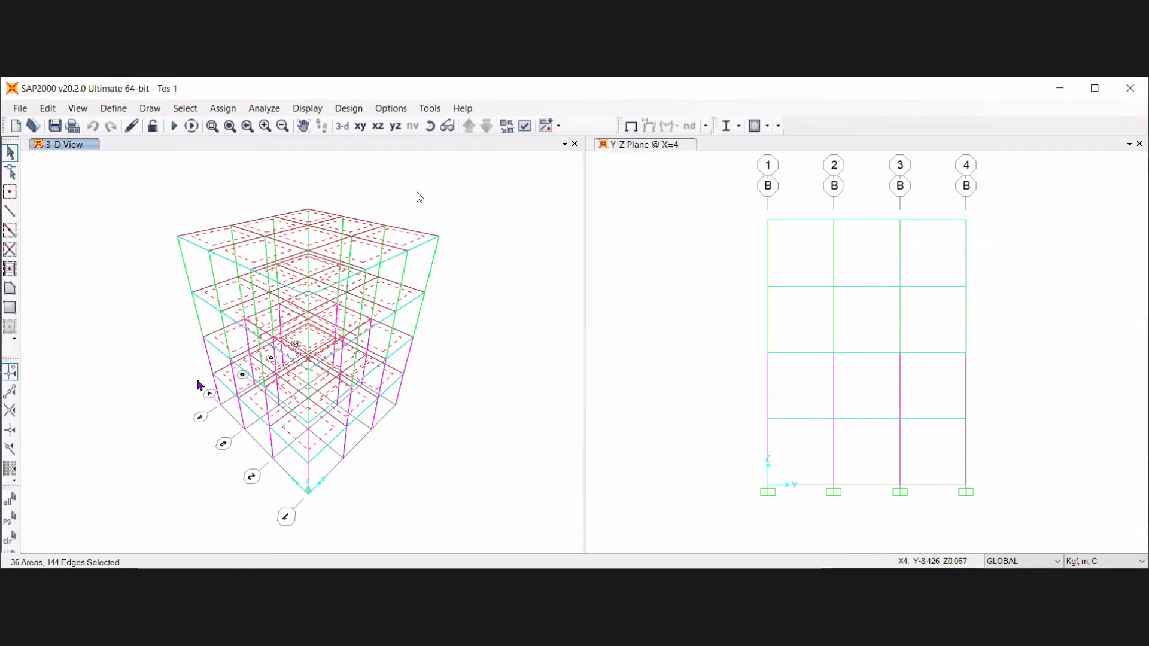
- Open the automatic area mesh assignment for the selected slabs and choose meshing by number of objects, 2 along each edge
click(214, 112)
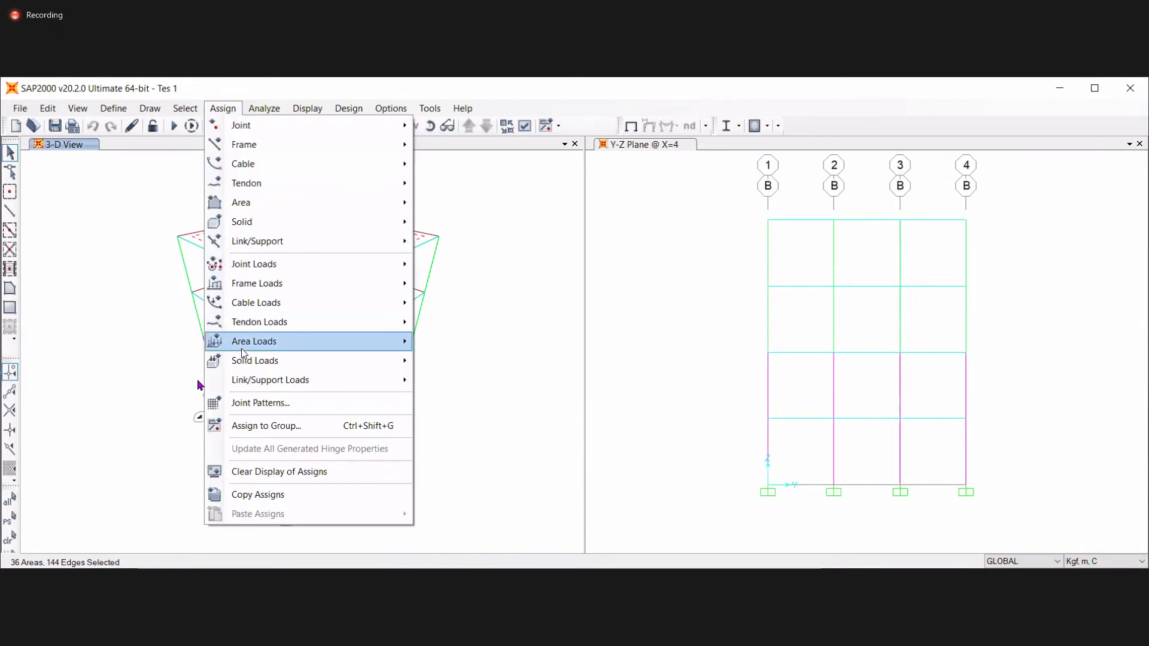
mouse_move(305, 209)
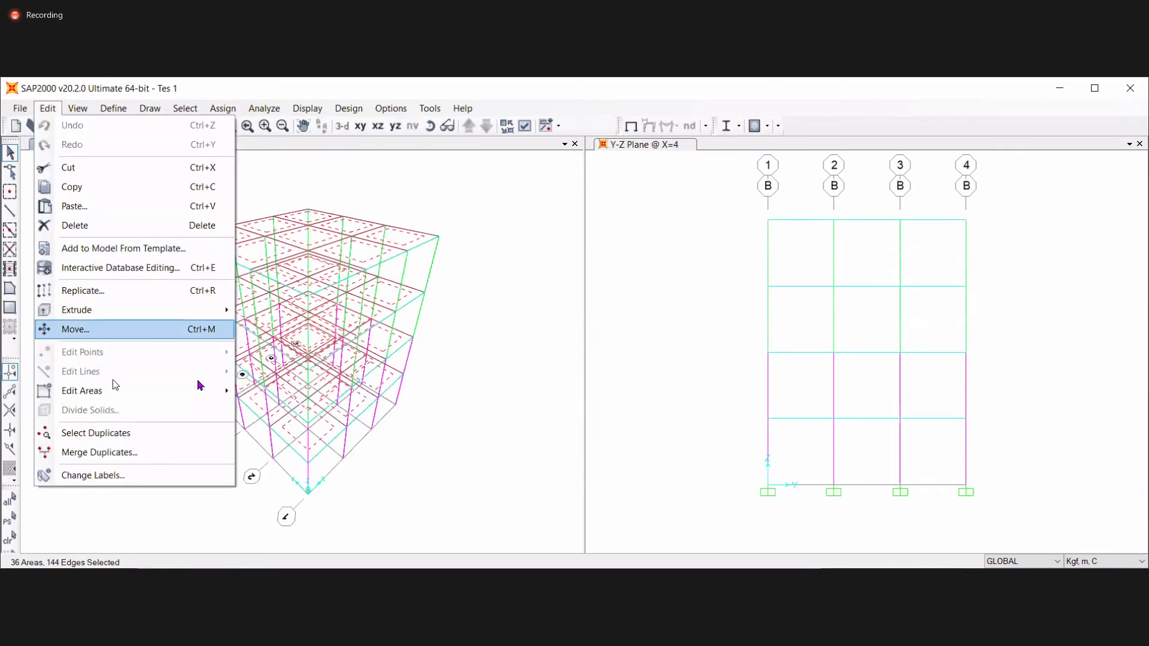
click(47, 108)
click(223, 108)
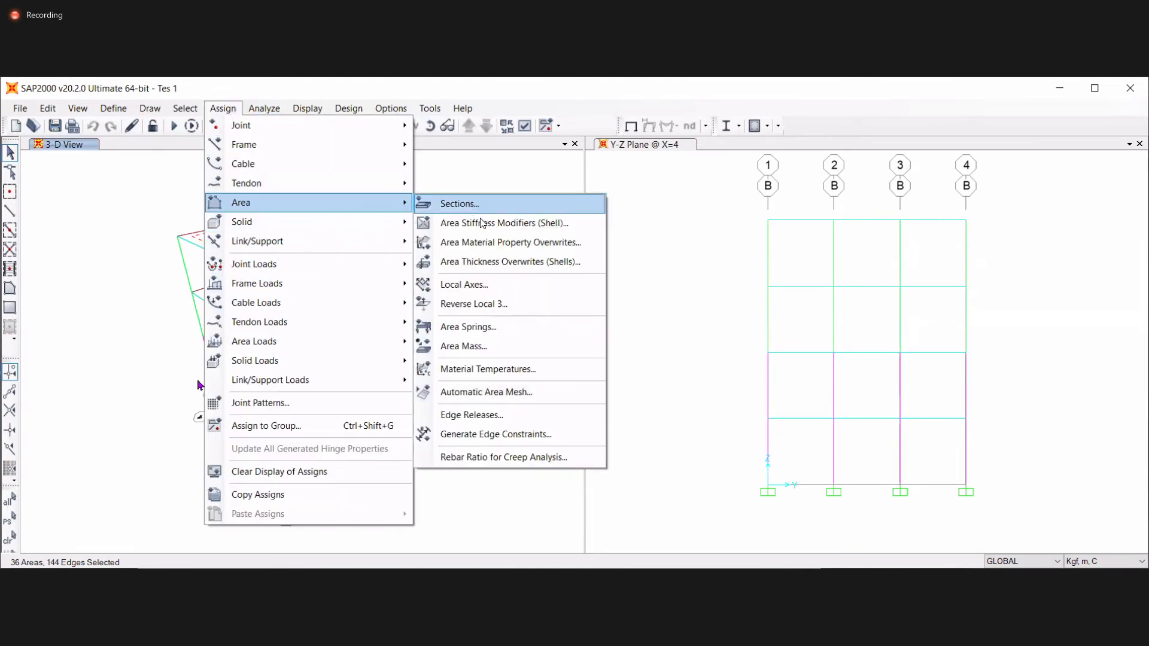
click(482, 393)
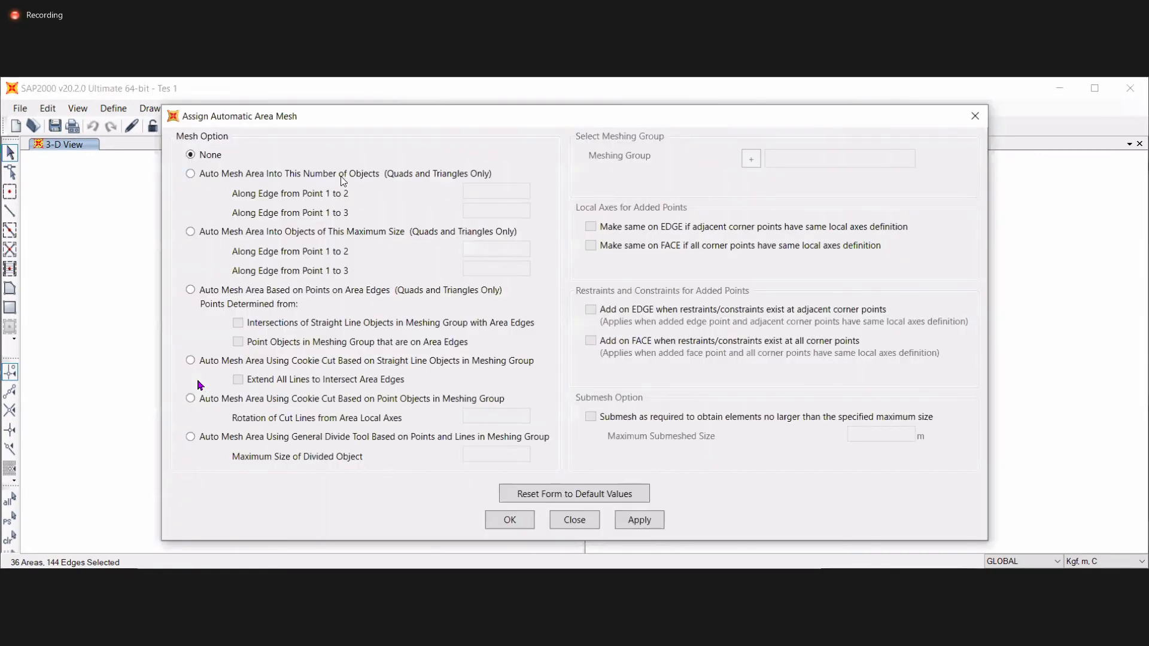
click(376, 170)
click(199, 157)
click(214, 174)
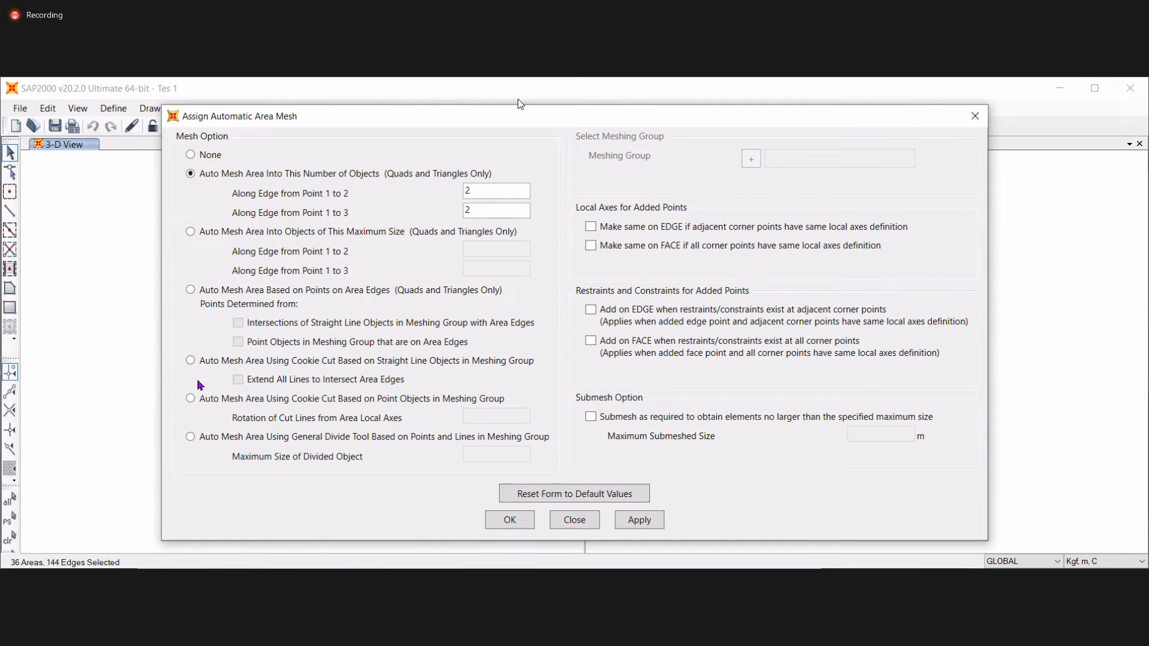
drag(69, 229, 247, 406)
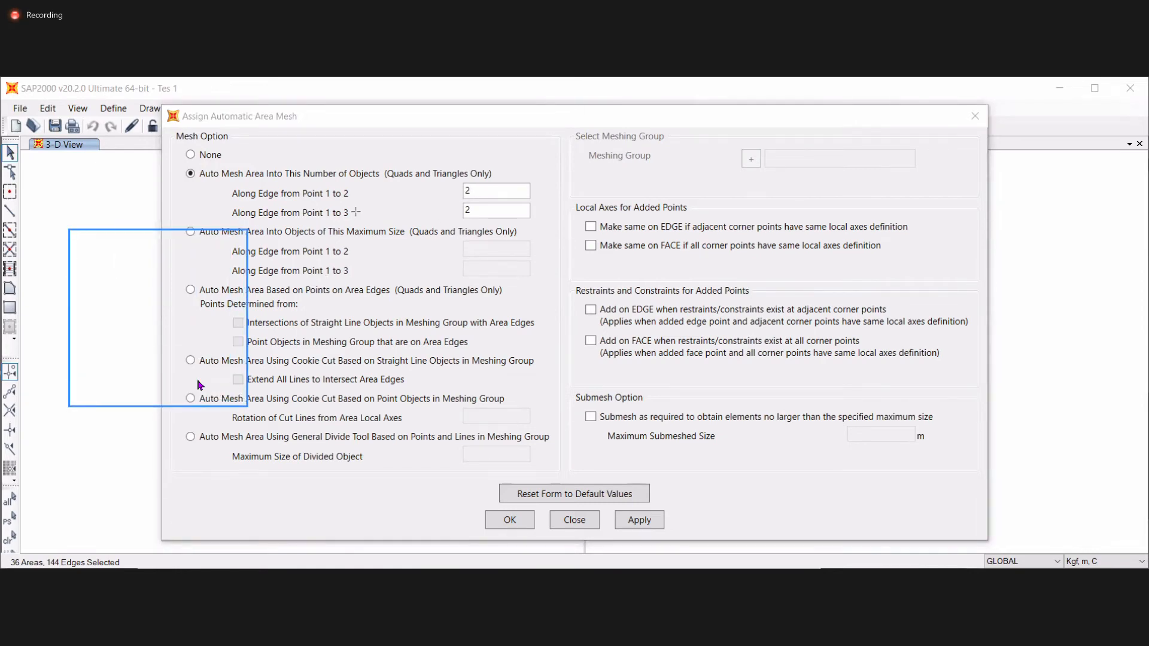
drag(69, 231, 114, 271)
mouse_move(114, 228)
mouse_down()
mouse_move(159, 271)
mouse_move(190, 271)
mouse_up()
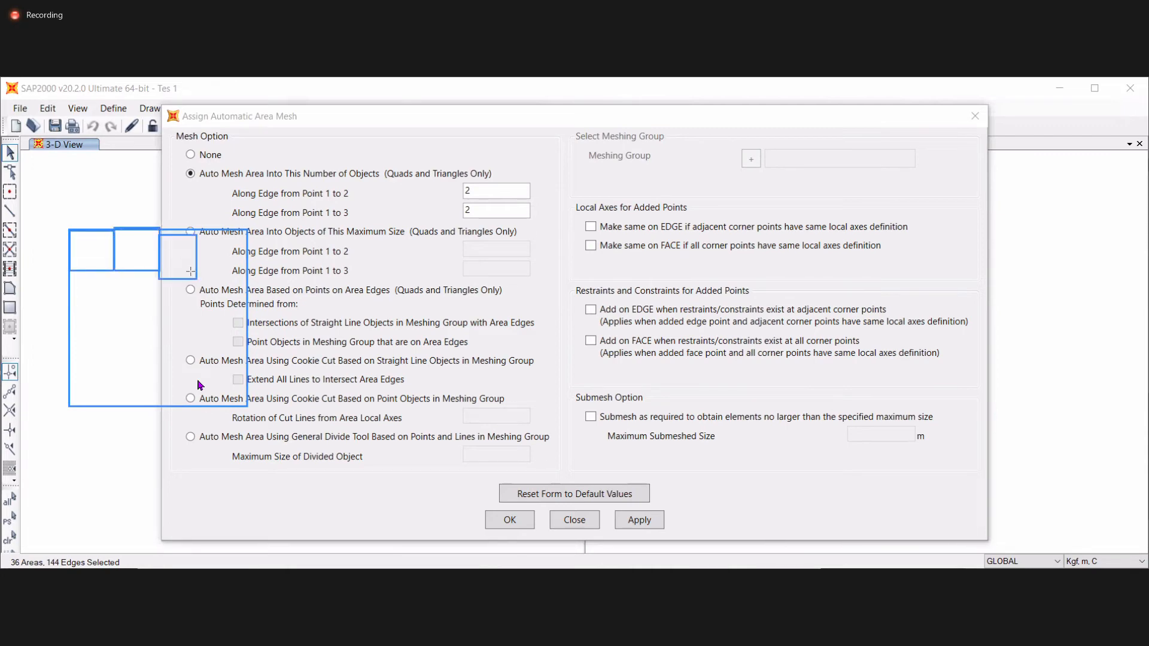
drag(196, 231, 249, 281)
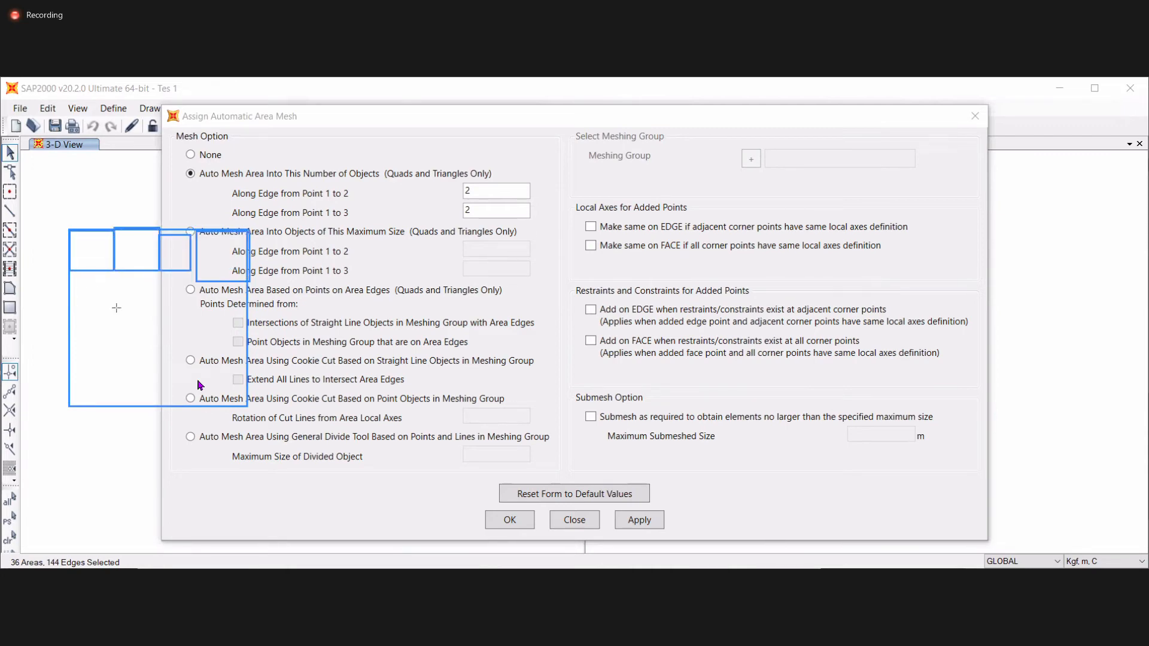
mouse_move(71, 271)
mouse_down()
mouse_move(118, 308)
mouse_move(113, 400)
mouse_up()
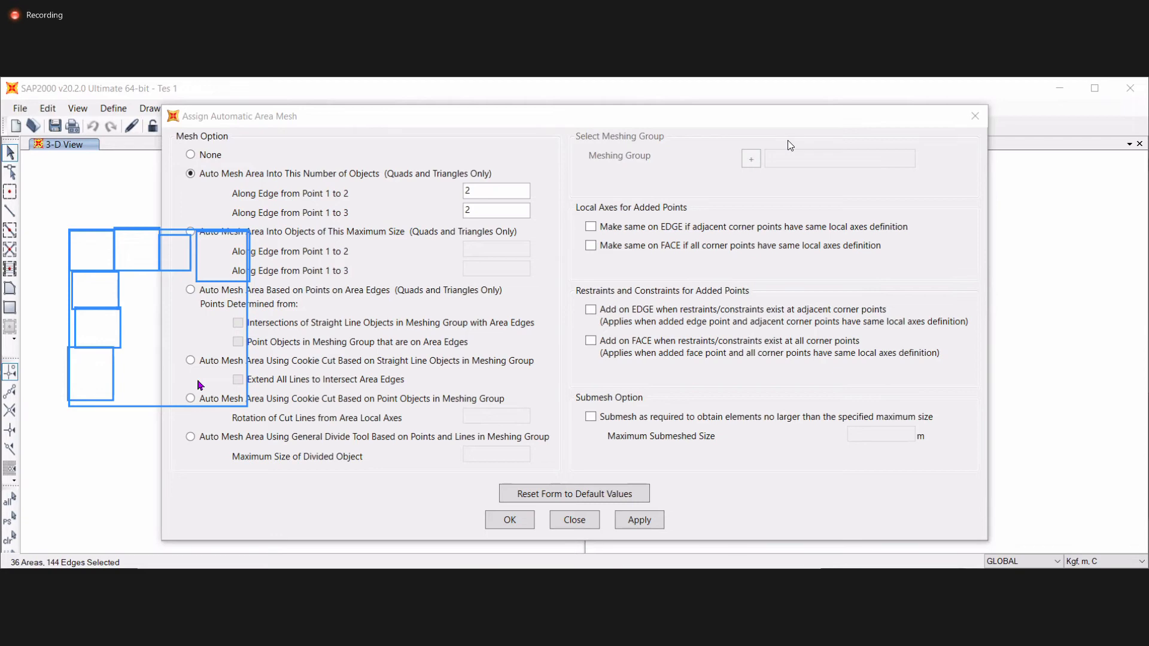
- Assign automatic meshing into objects of a maximum size to the selected floor slabs, adjusting the size along the edges
click(255, 232)
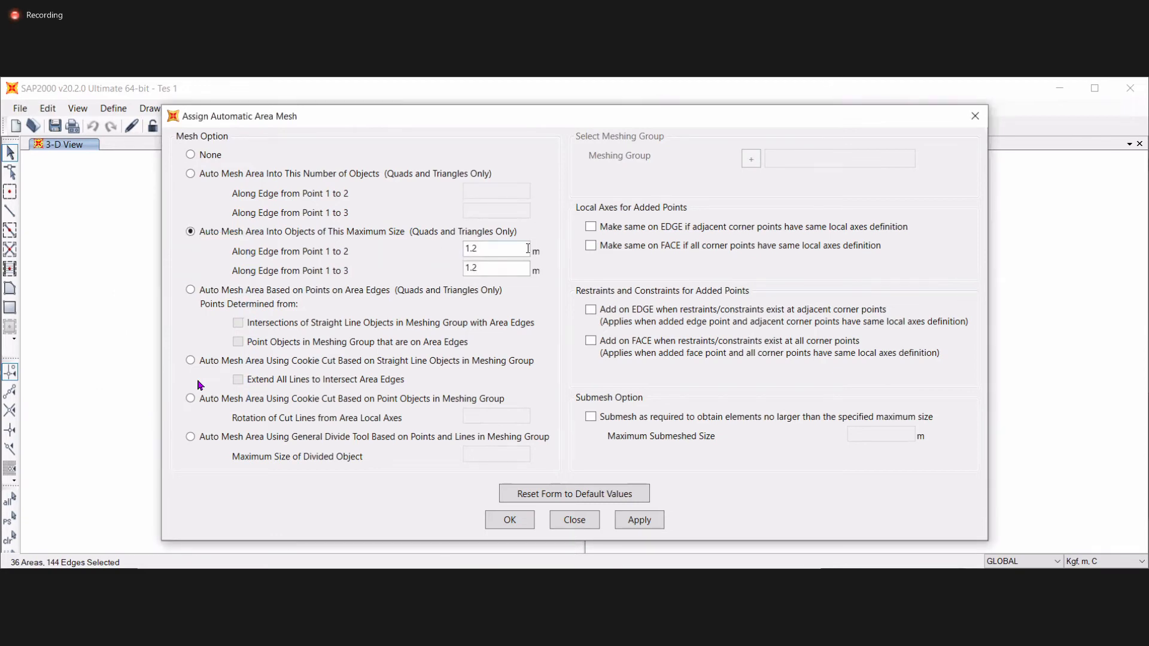
click(496, 270)
key(BackSpace)
key(BackSpace)
click(391, 176)
click(365, 234)
click(636, 521)
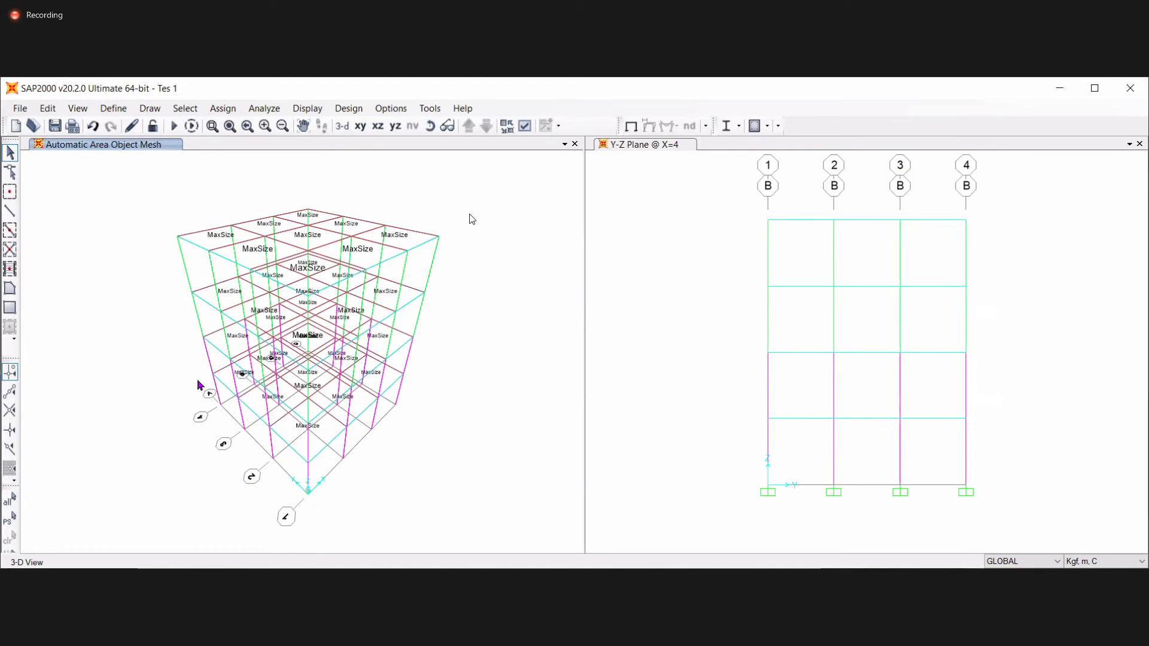
- Run the analysis for all load cases and open the lowest middle-bay beam's detailed diagrams for ULTIMATE
click(211, 126)
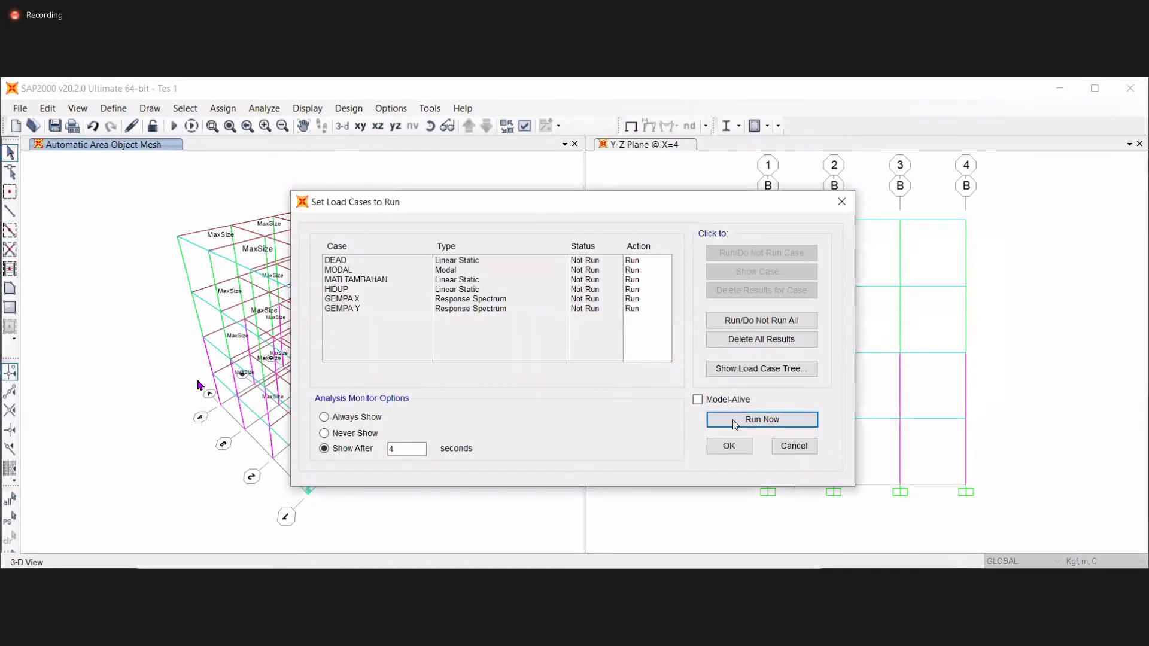
click(732, 418)
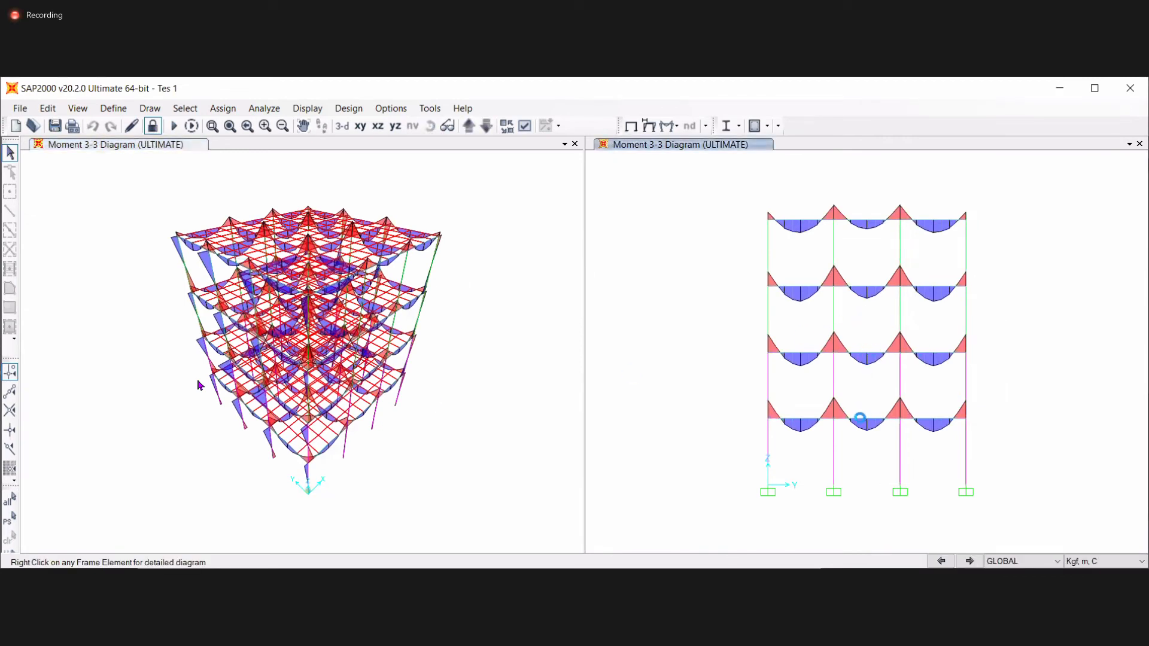
right_click(864, 425)
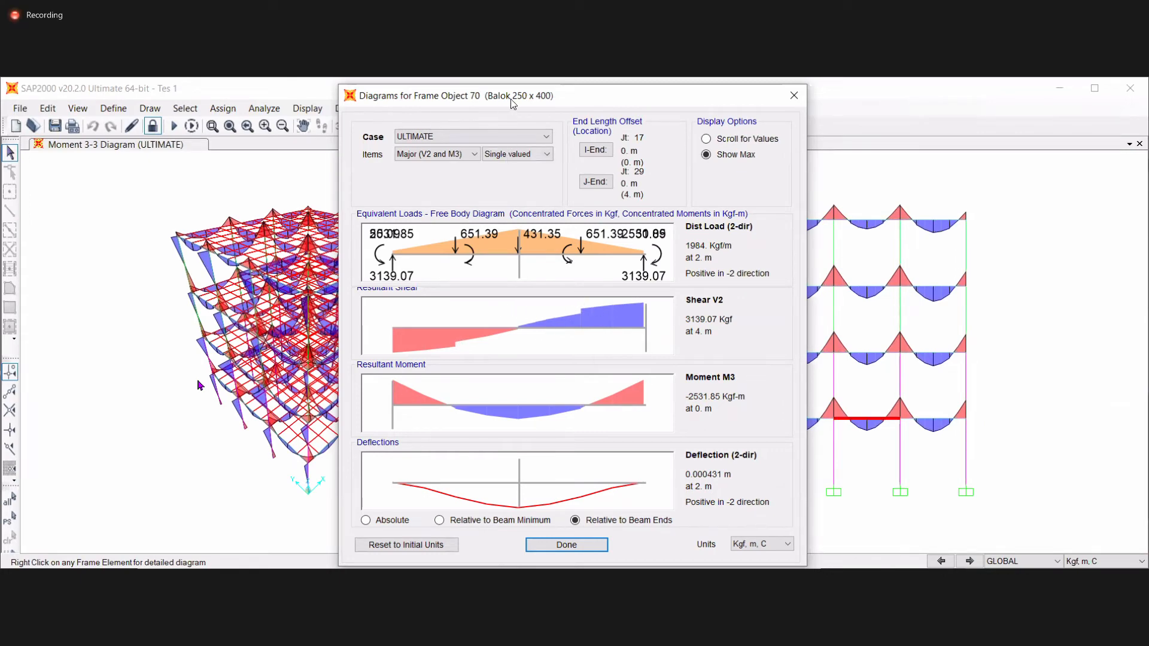
- Examine the meshed model's beam shear V2 and moment M3 diagrams, close them and activate the 3-D moment diagram view
drag(510, 101, 594, 104)
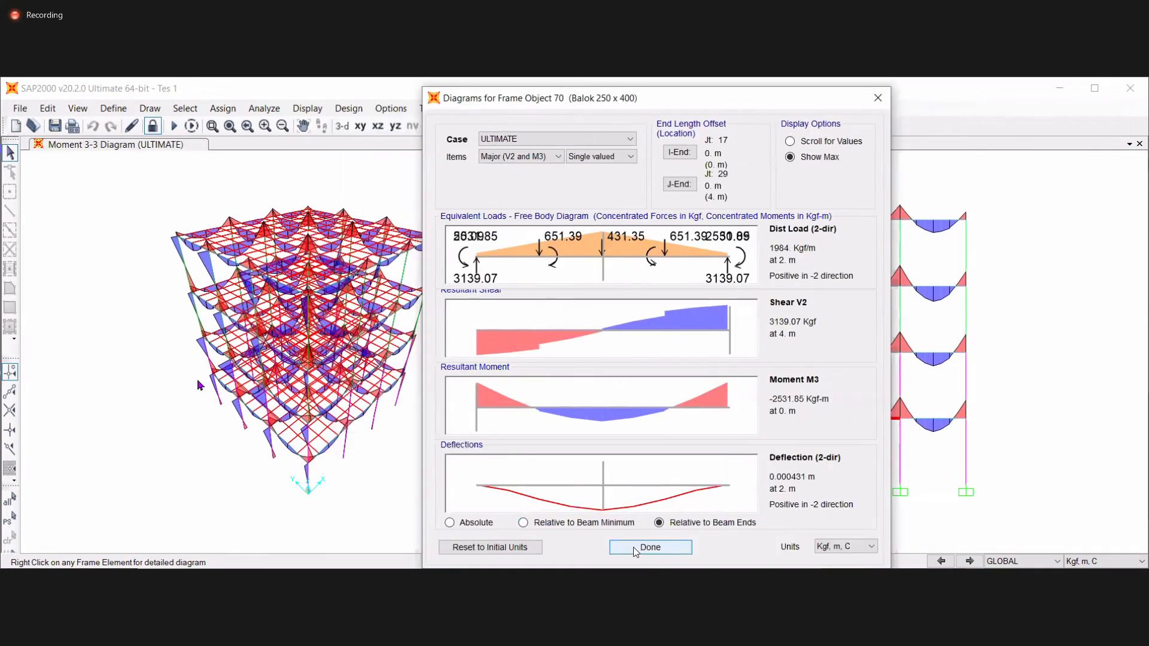
key(Return)
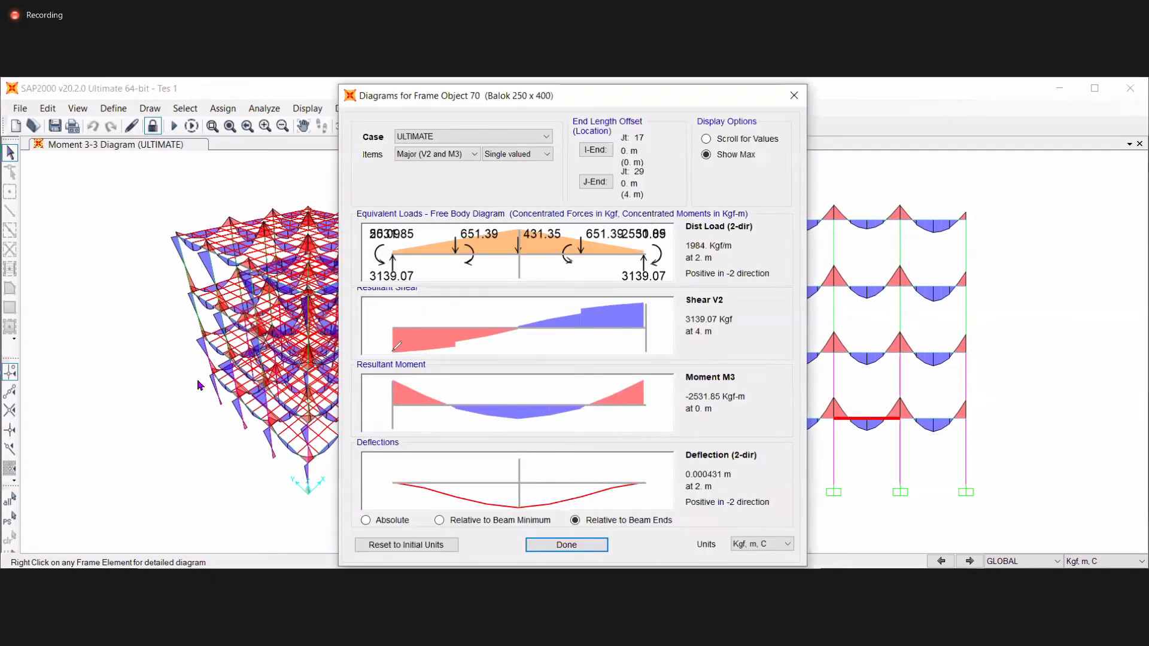
drag(393, 350, 644, 301)
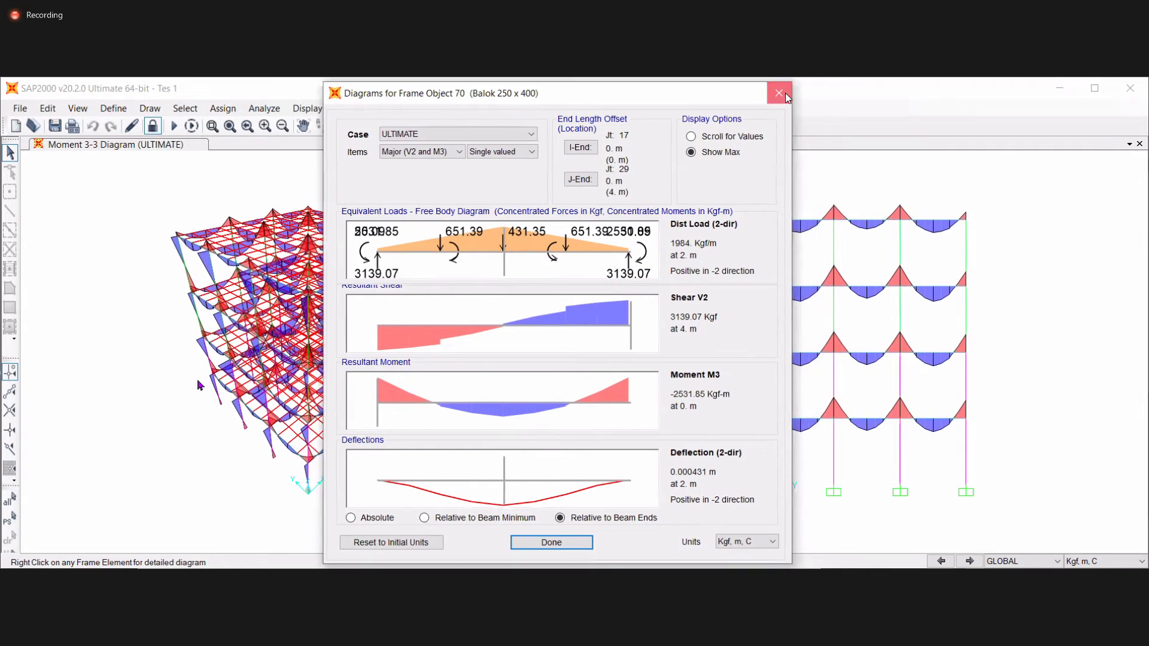
click(786, 93)
click(200, 386)
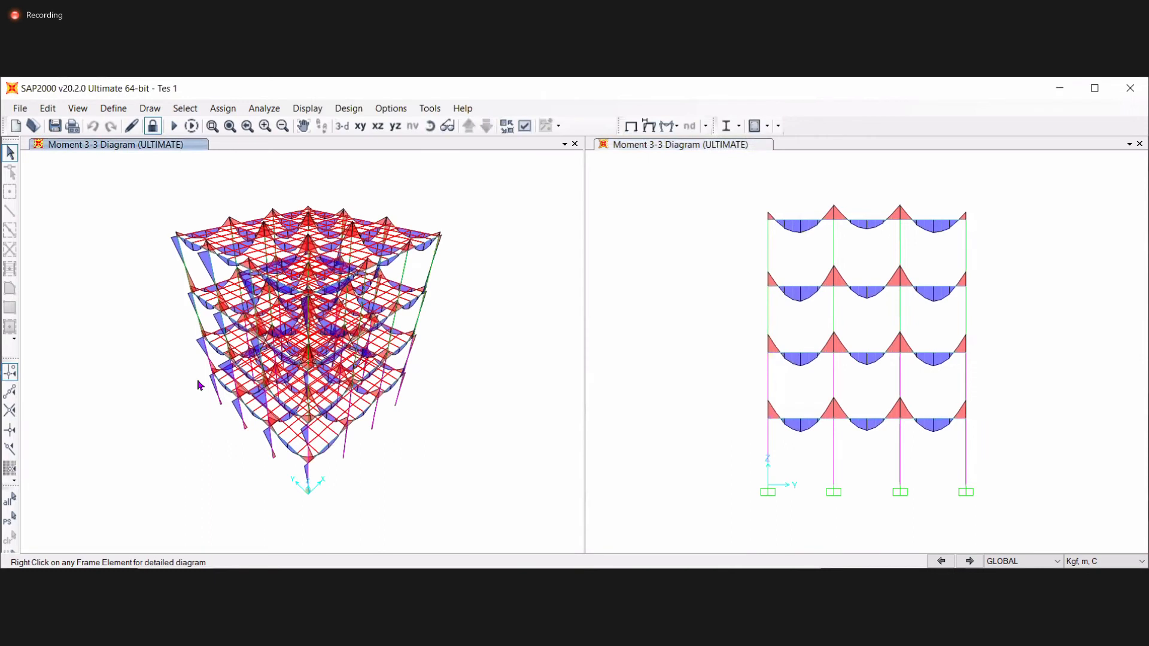
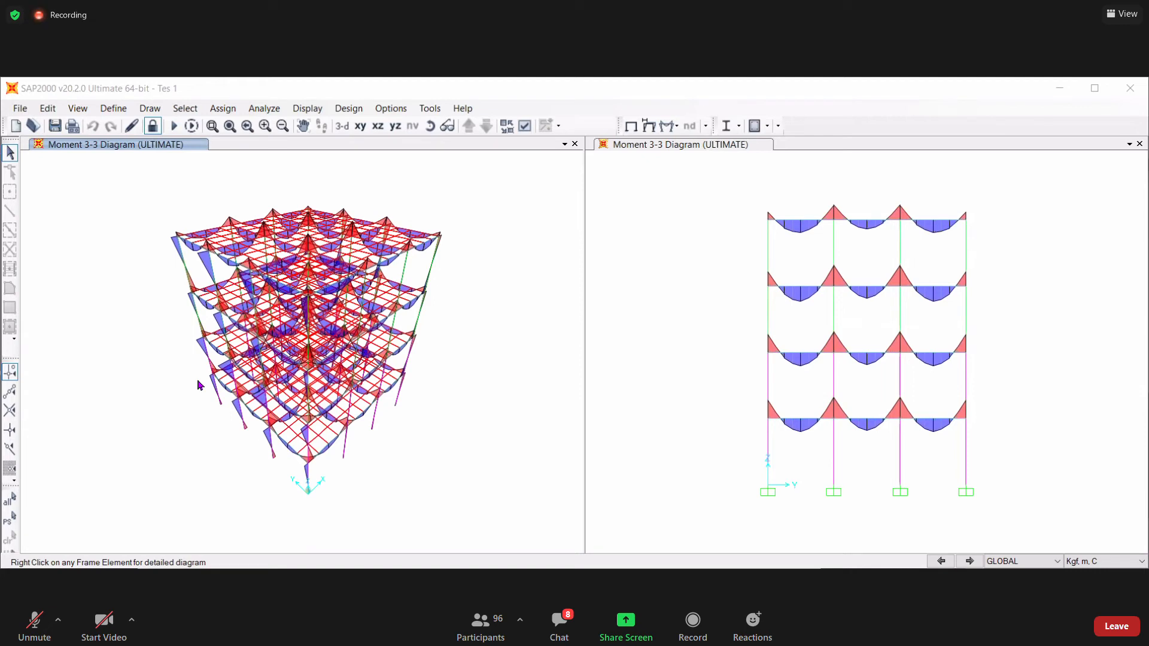
- Check the time history function definitions in the locked model and cancel without changes
click(288, 92)
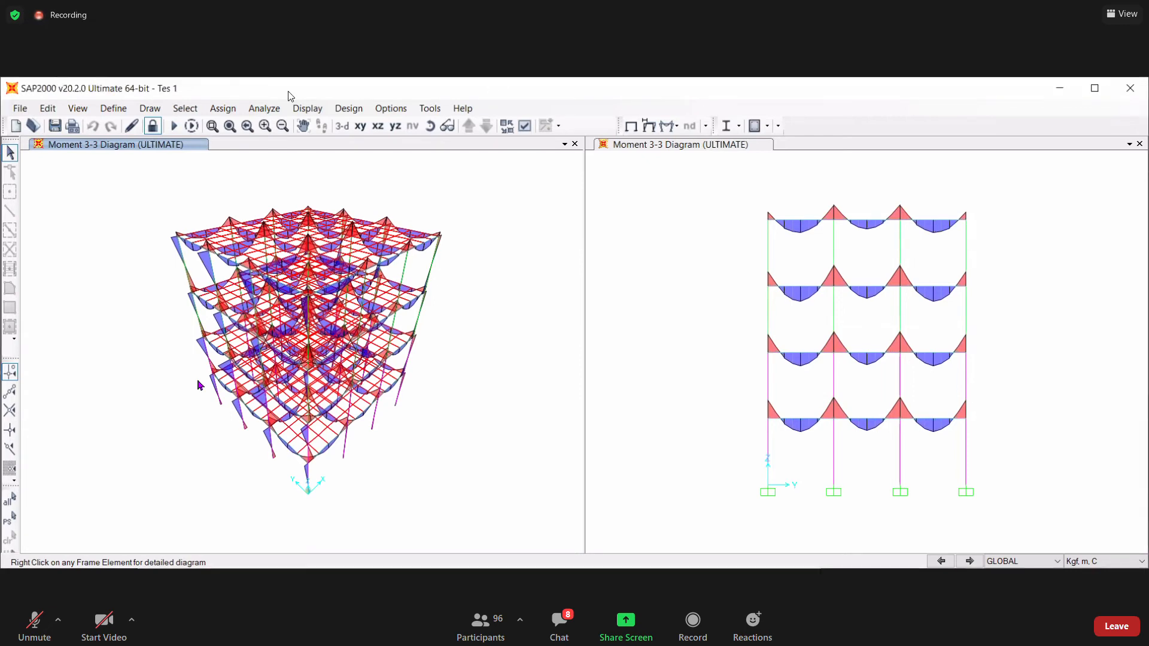
click(122, 114)
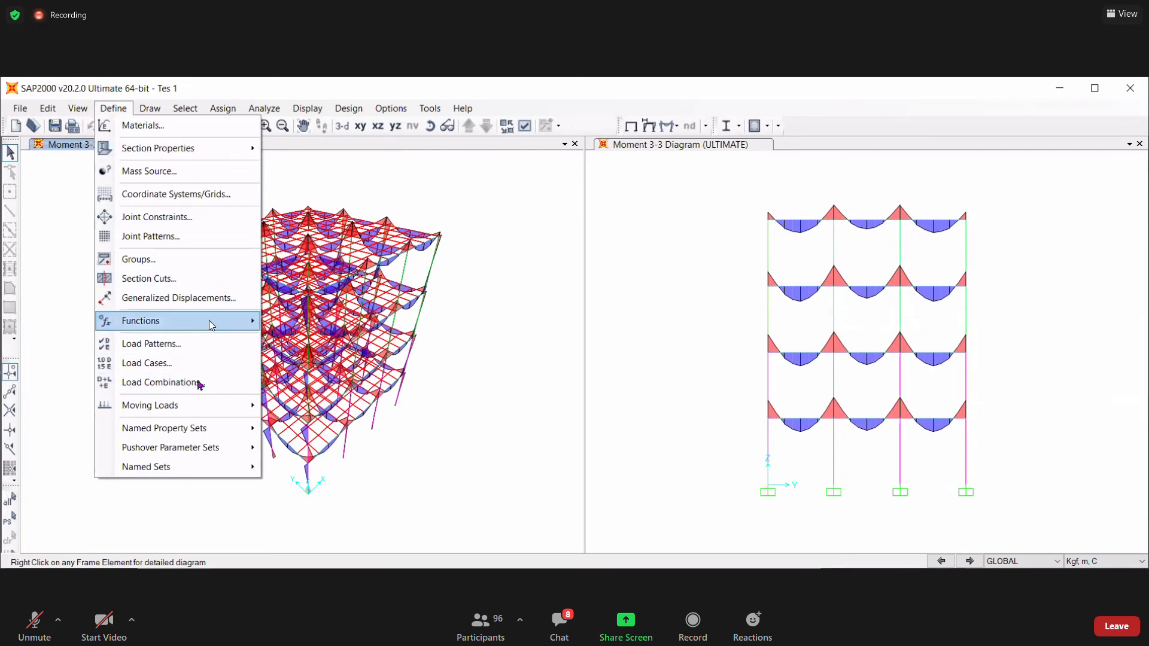
mouse_move(242, 317)
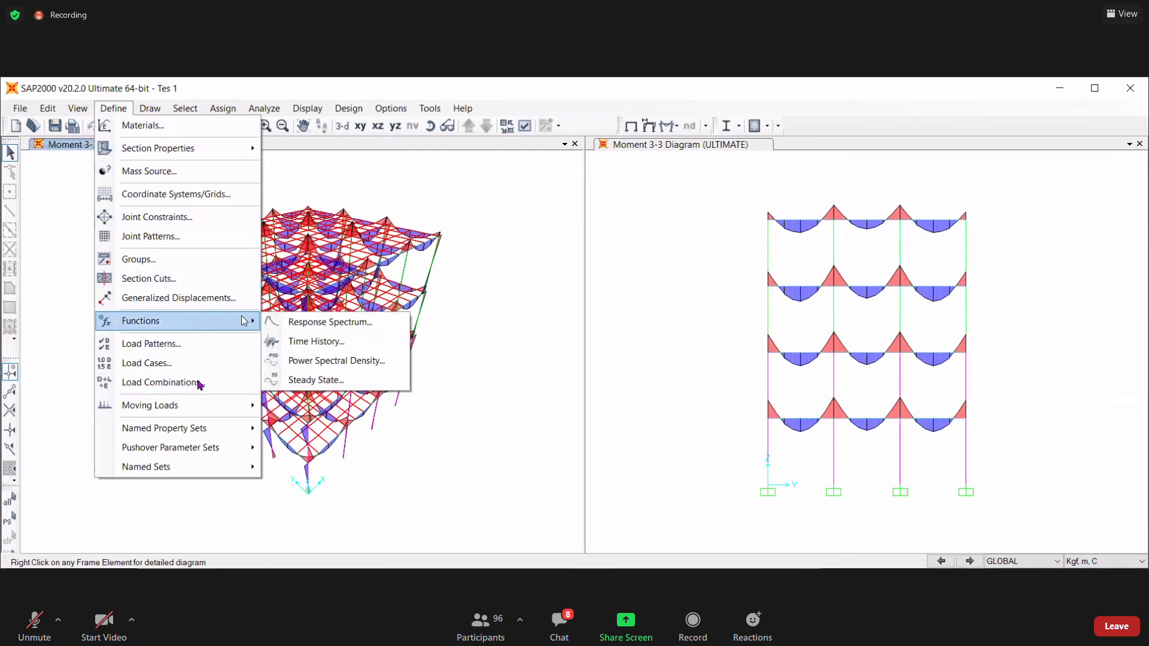
click(317, 342)
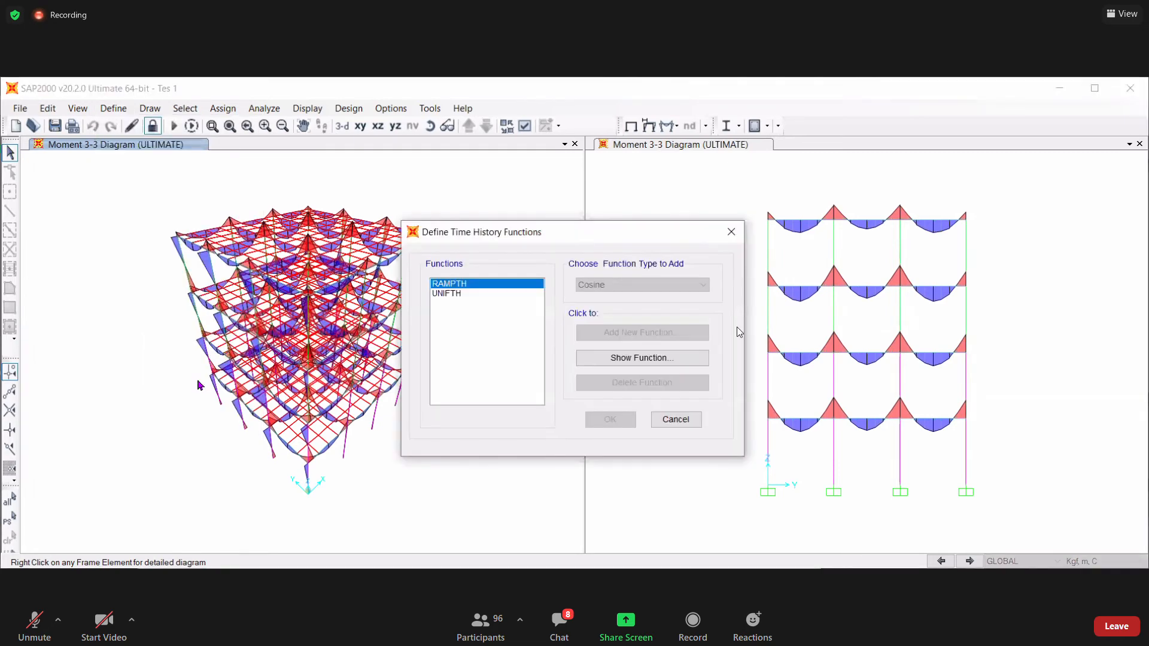
click(674, 419)
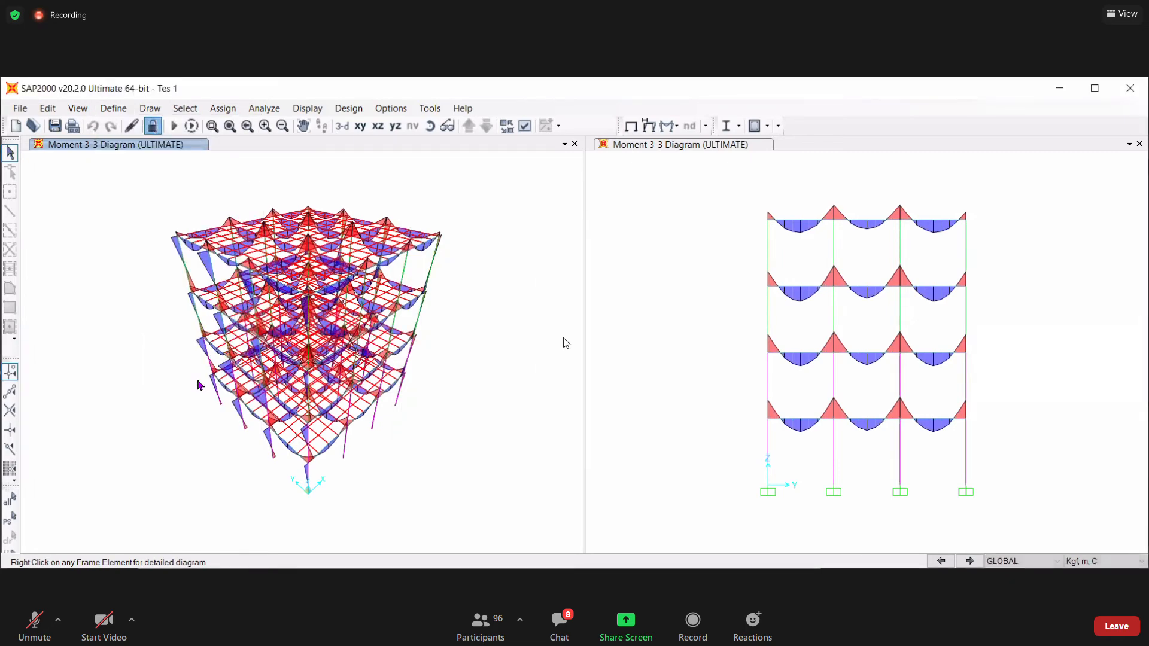
- Unlock the model, deleting its analysis results, and open the time history function definitions with UNIFTH selected
click(584, 395)
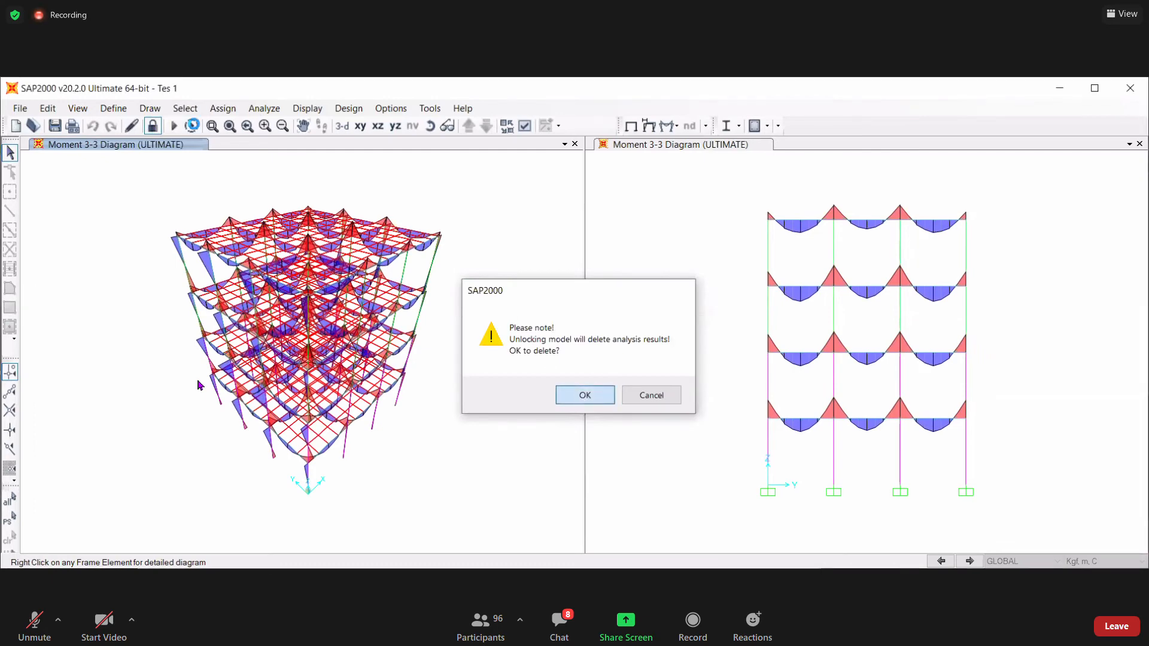
click(114, 109)
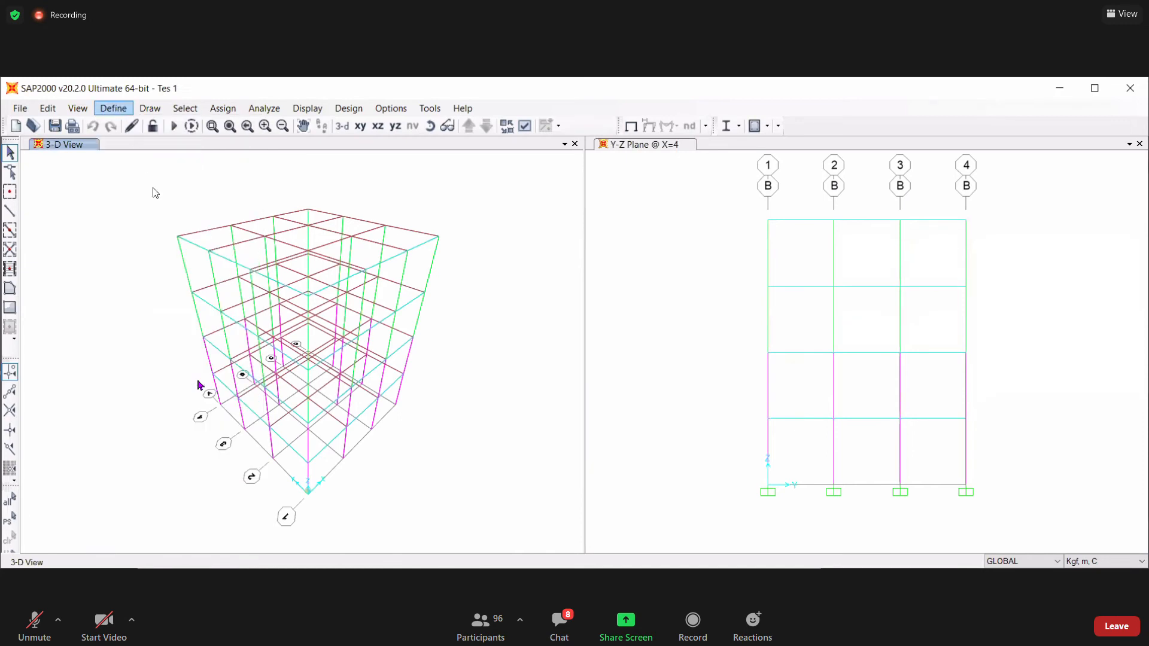
mouse_move(178, 330)
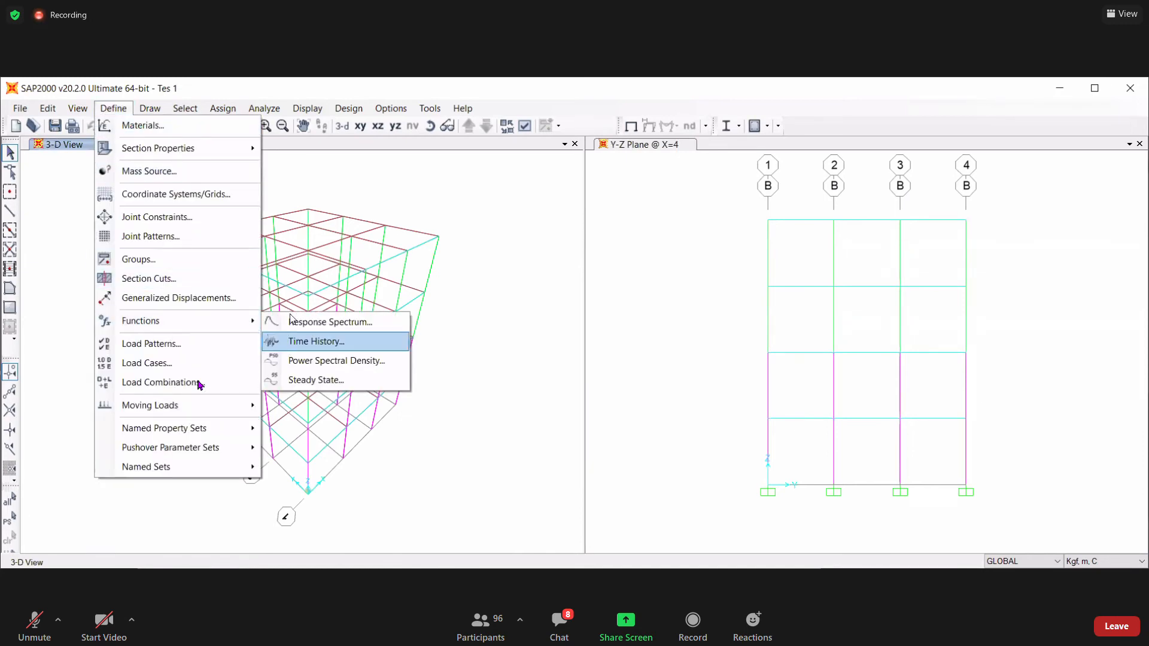
click(288, 341)
click(466, 293)
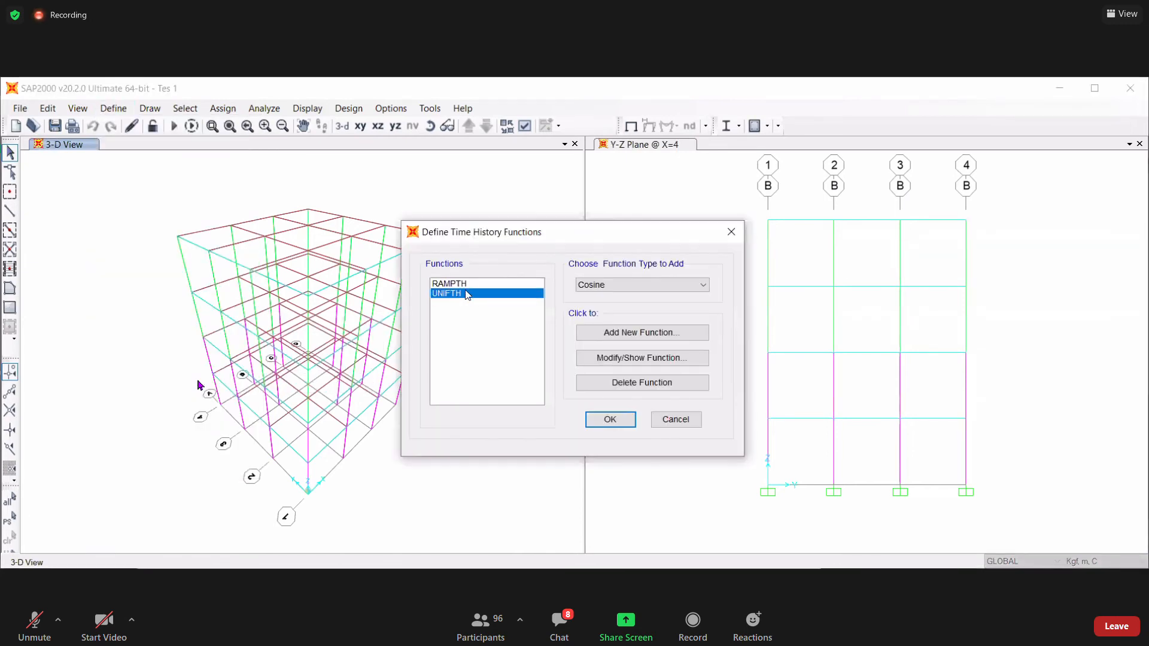
- Review the available time history function types and choose Sine as the type to add
click(605, 288)
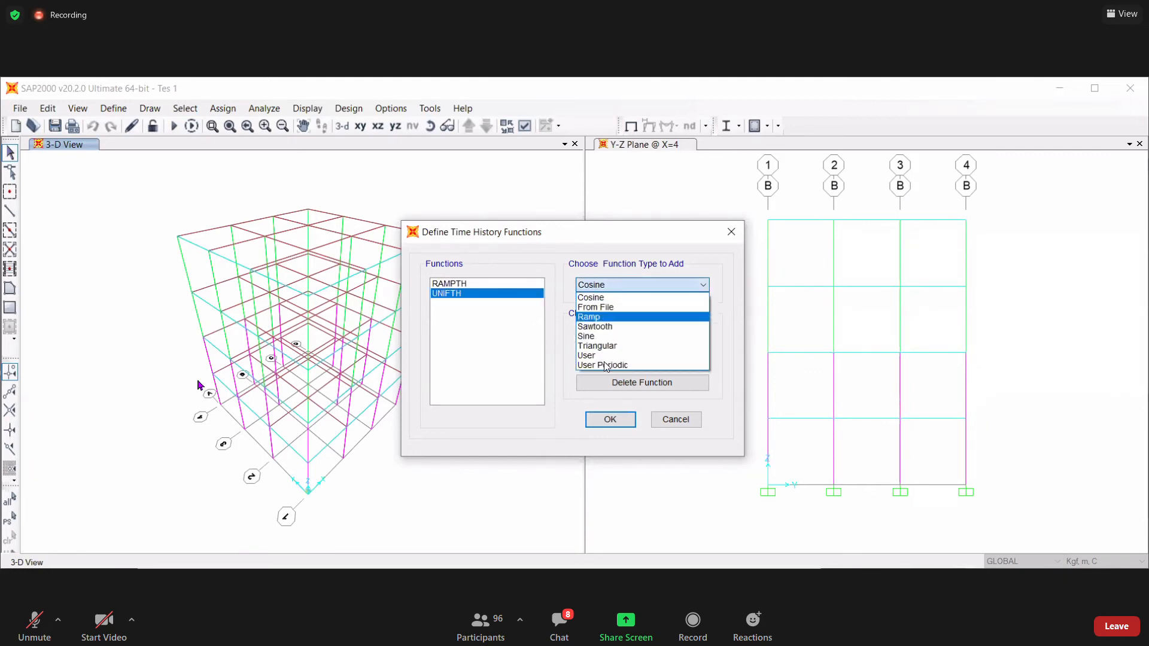
click(597, 307)
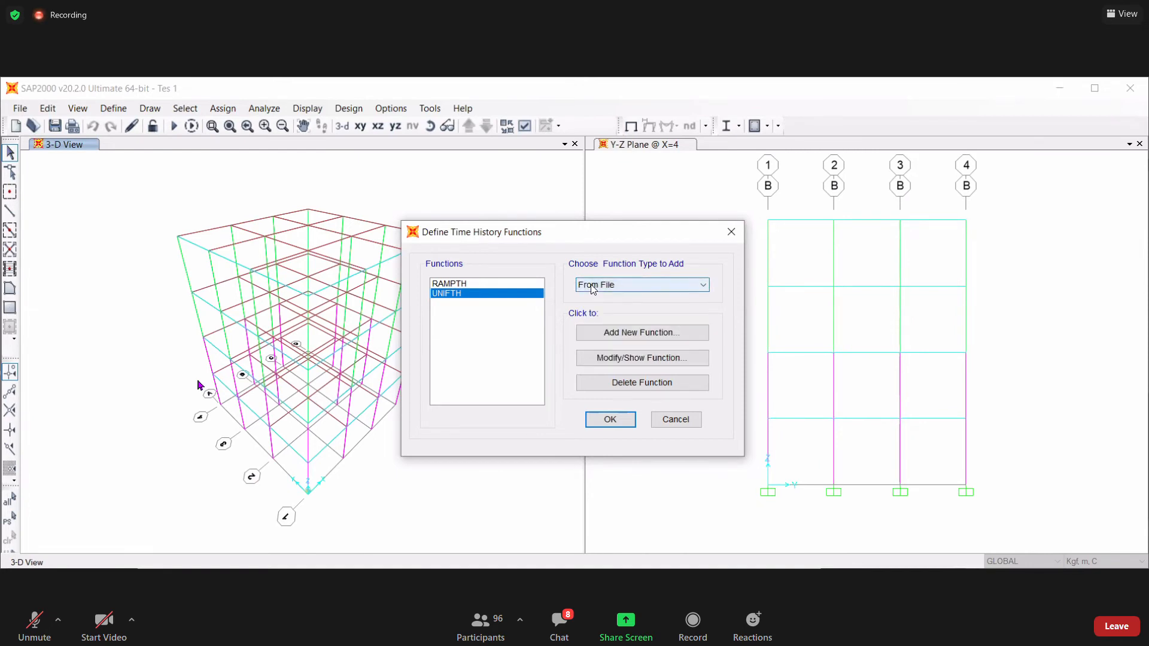
click(591, 286)
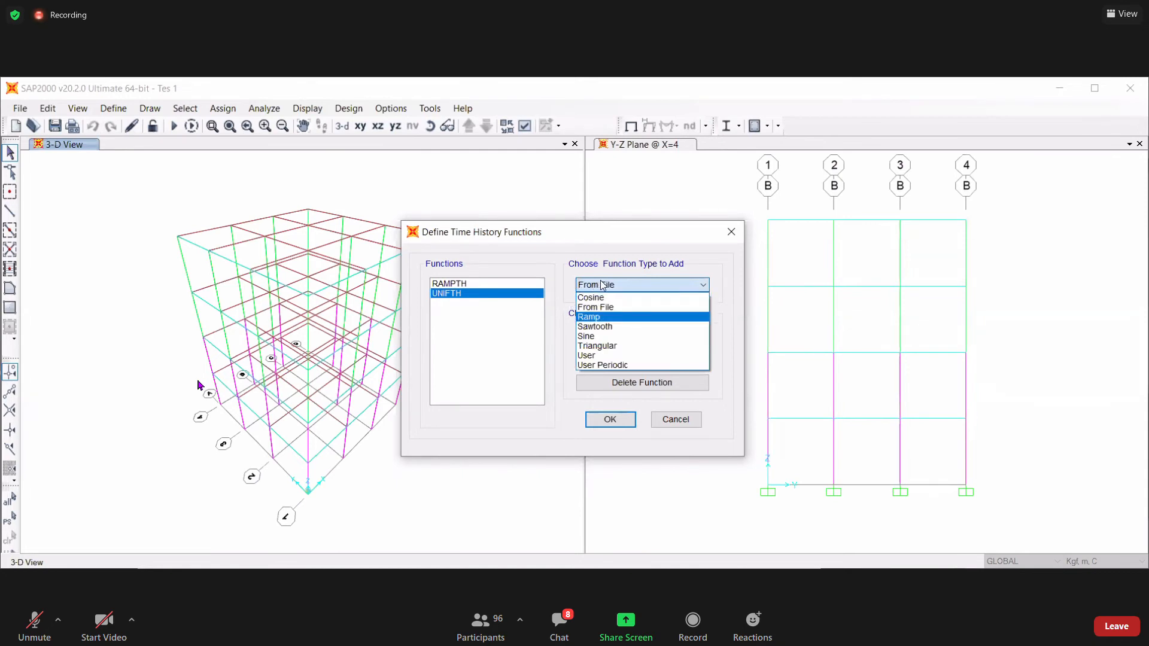
click(597, 286)
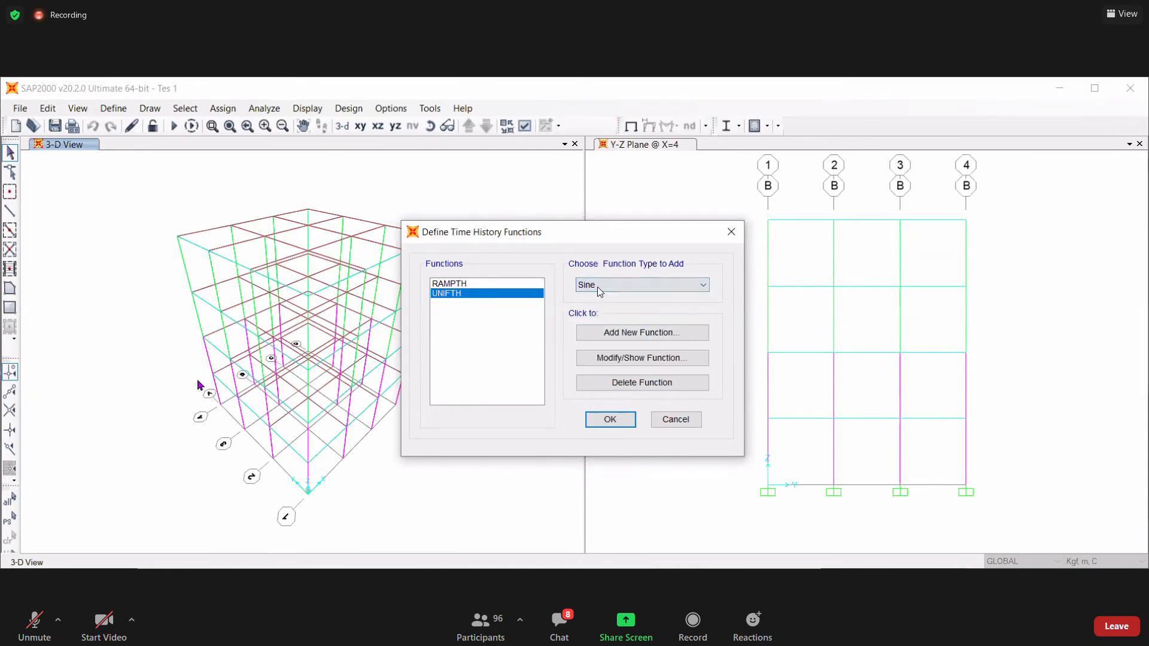
click(597, 288)
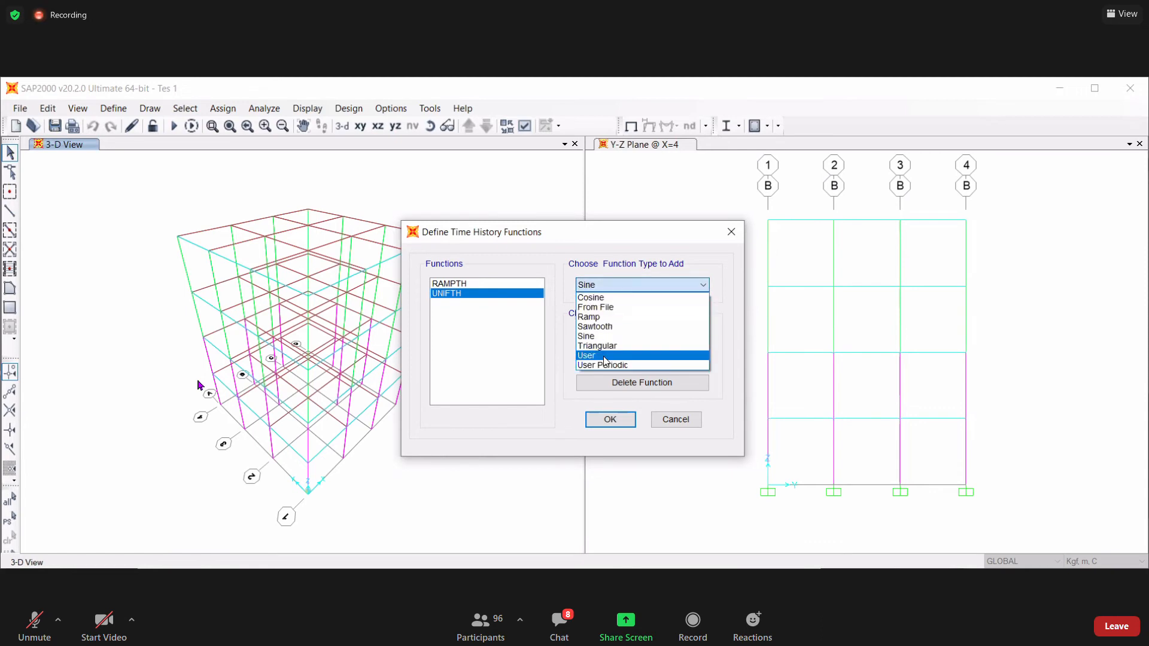
click(604, 357)
click(600, 286)
click(599, 337)
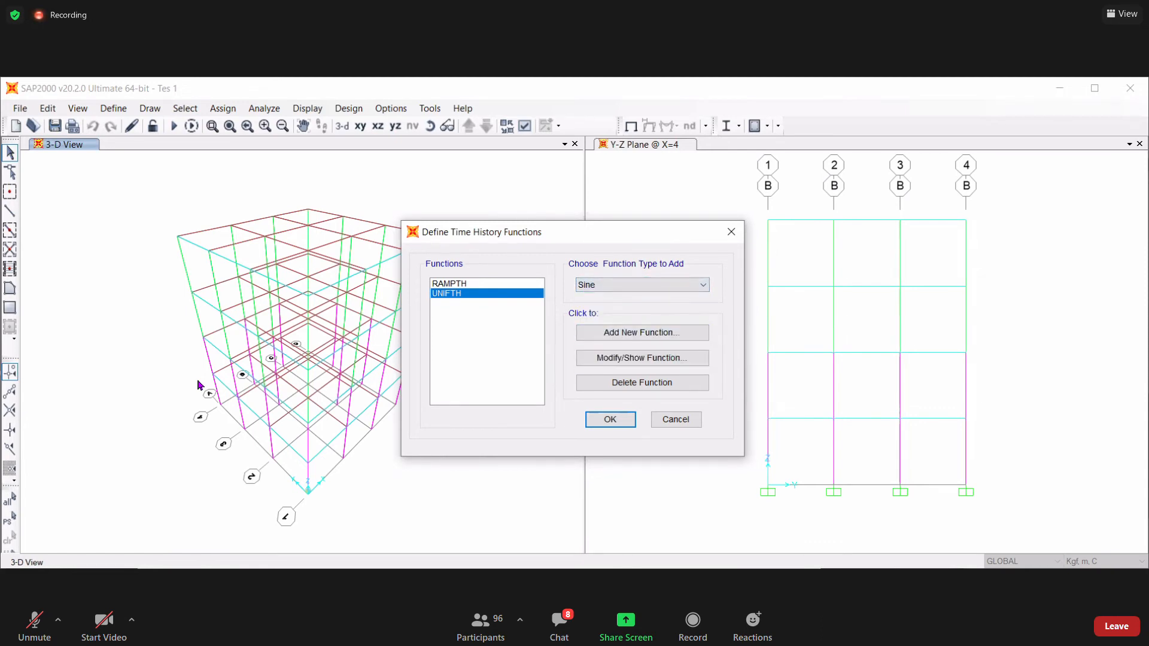
- Annotate the screen with freehand displacement-time axes, adding arrowheads, the labels d and t, and a 0 at the origin
drag(54, 164, 70, 455)
drag(71, 308, 368, 308)
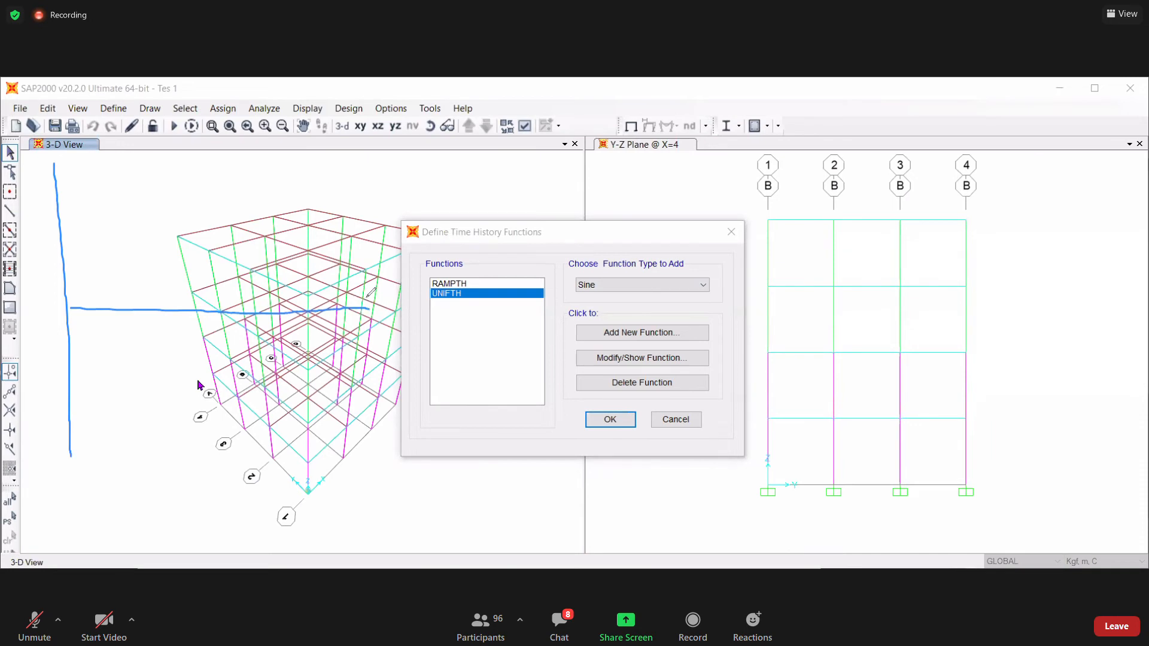
mouse_move(364, 295)
mouse_down()
mouse_move(368, 323)
mouse_move(402, 306)
mouse_up()
mouse_move(45, 173)
mouse_down()
mouse_move(54, 164)
mouse_move(67, 178)
mouse_up()
drag(50, 148, 55, 155)
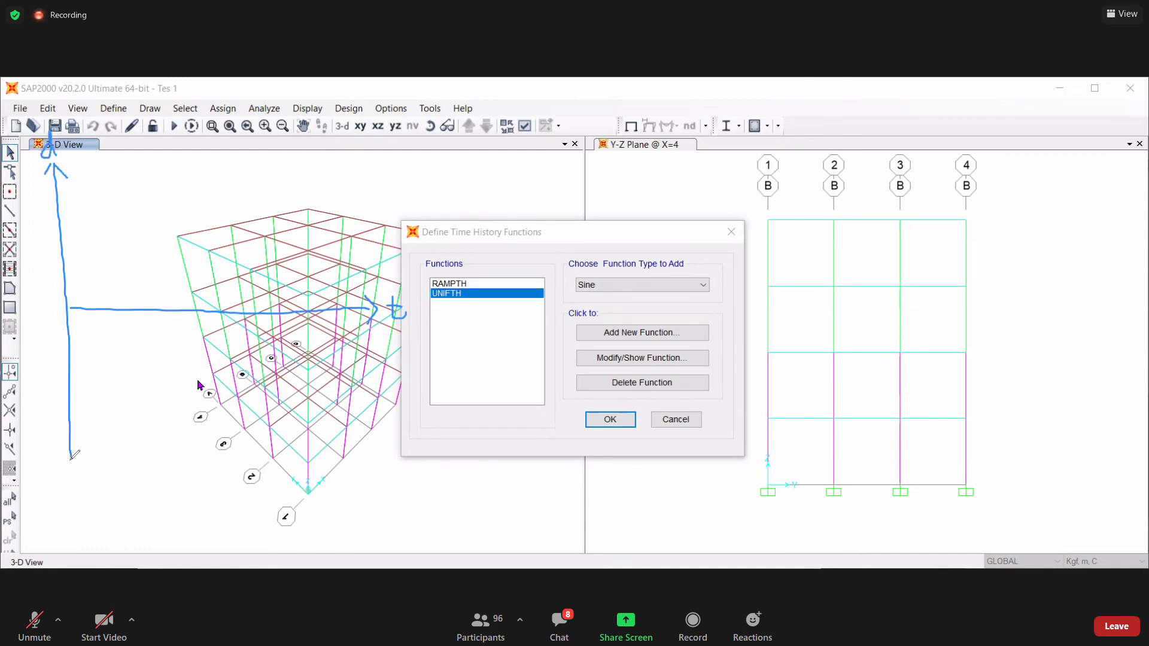
drag(63, 451, 81, 441)
mouse_move(74, 303)
mouse_down()
mouse_move(57, 302)
mouse_move(60, 312)
mouse_move(64, 304)
mouse_up()
- Write the frequency 1,5 Hz above the sketched axes and draw a short sine wave with a span line beside it
mouse_move(336, 146)
mouse_down()
mouse_move(347, 160)
mouse_move(380, 145)
mouse_move(396, 164)
mouse_up()
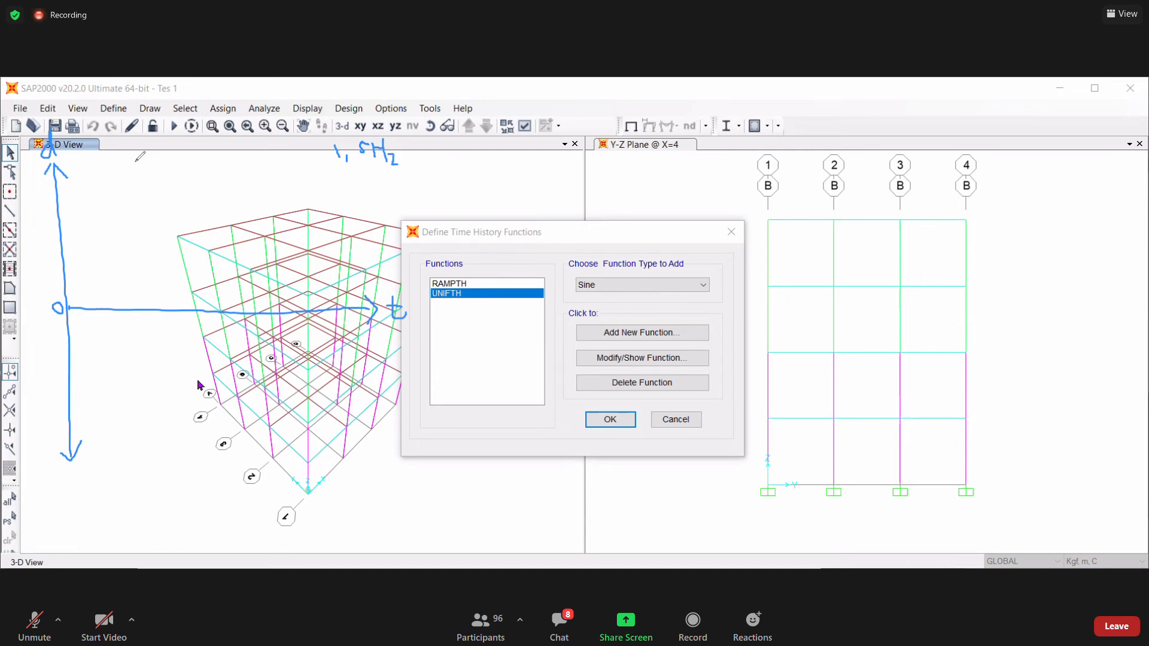
mouse_move(114, 166)
mouse_down()
mouse_move(127, 139)
mouse_move(168, 195)
mouse_move(202, 150)
mouse_move(225, 144)
mouse_move(240, 165)
mouse_up()
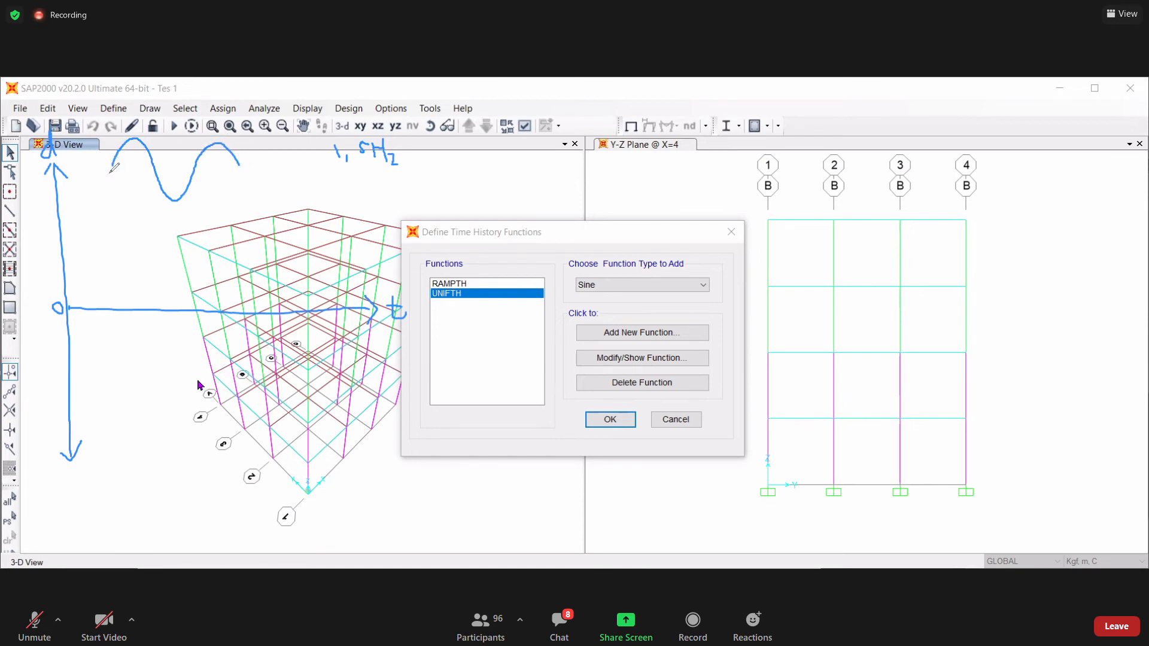
drag(113, 175, 241, 183)
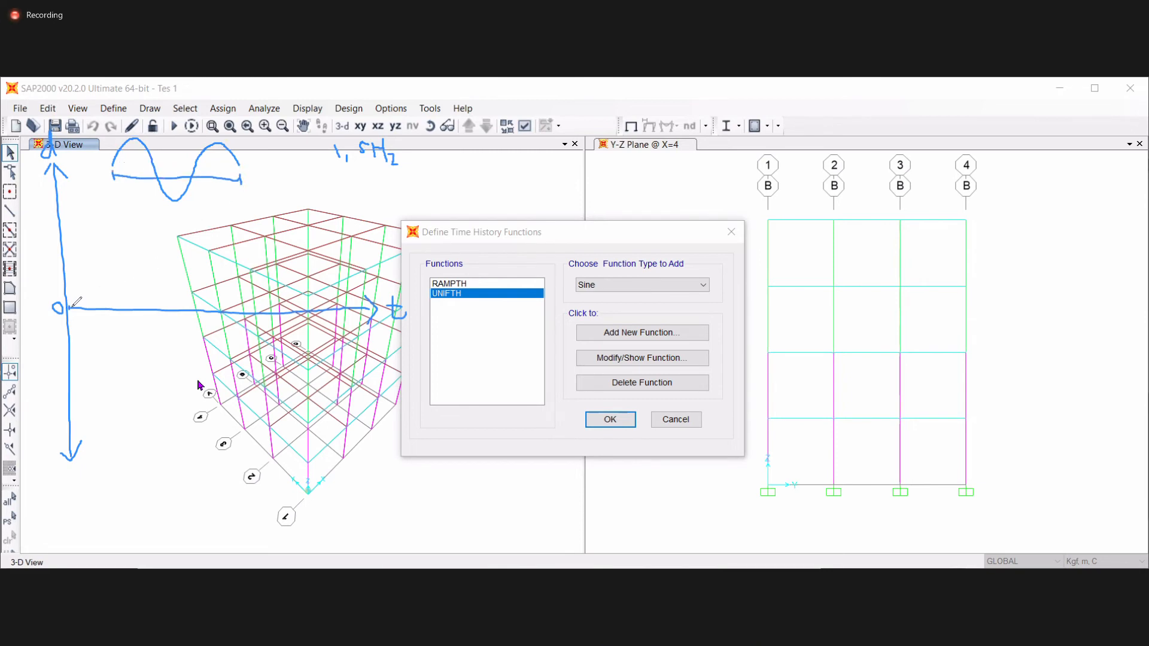
- Draw a sine wave along the sketched time axis and mark its peaks with dashed lines labelled 10 mm and -10 mm
mouse_move(69, 308)
mouse_down()
mouse_move(96, 276)
mouse_move(108, 280)
mouse_move(126, 323)
mouse_move(160, 346)
mouse_move(198, 282)
mouse_move(215, 285)
mouse_move(237, 333)
mouse_move(308, 286)
mouse_move(362, 338)
mouse_move(375, 310)
mouse_up()
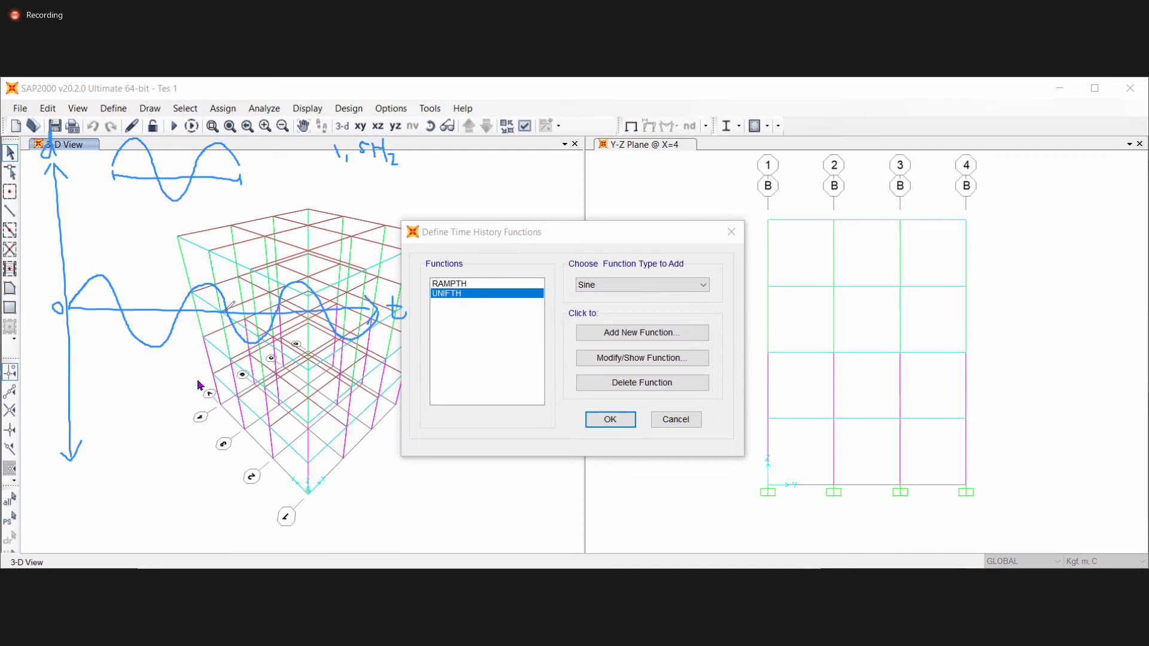
drag(230, 303, 231, 362)
drag(78, 277, 98, 275)
drag(71, 352, 111, 351)
click(84, 351)
drag(117, 351, 139, 351)
drag(143, 351, 149, 352)
mouse_move(37, 269)
mouse_down()
mouse_move(39, 280)
mouse_move(46, 271)
mouse_move(72, 280)
mouse_up()
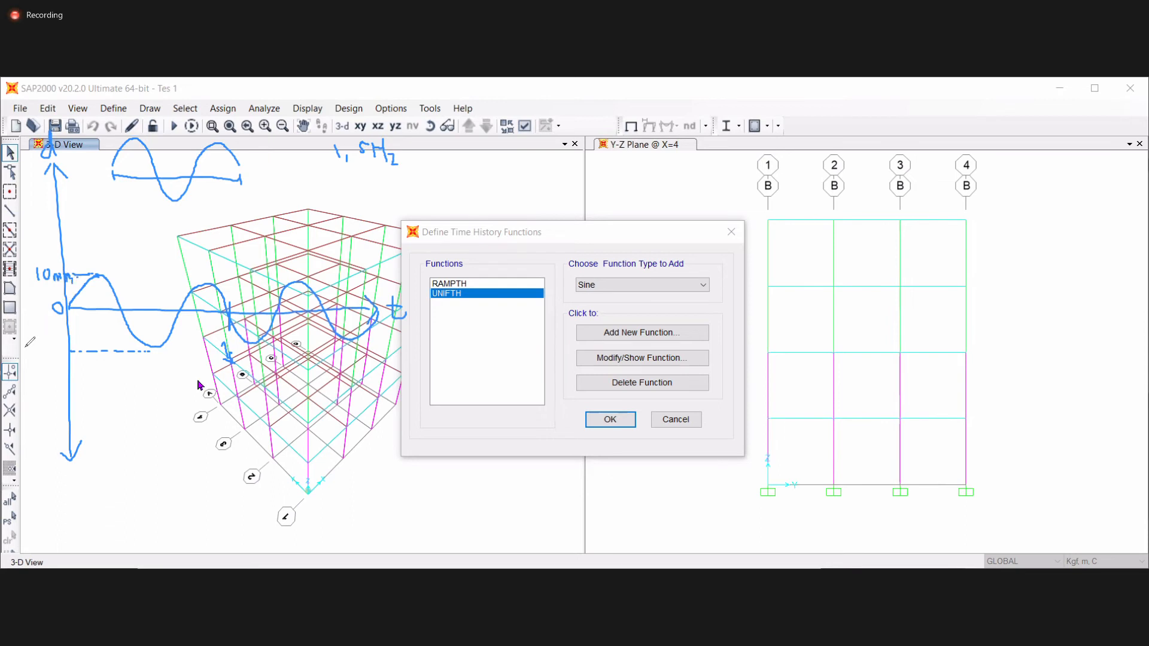
drag(25, 347, 84, 347)
- Add a new sine time history function with a period of 0.66 and an amplitude of 10
click(641, 345)
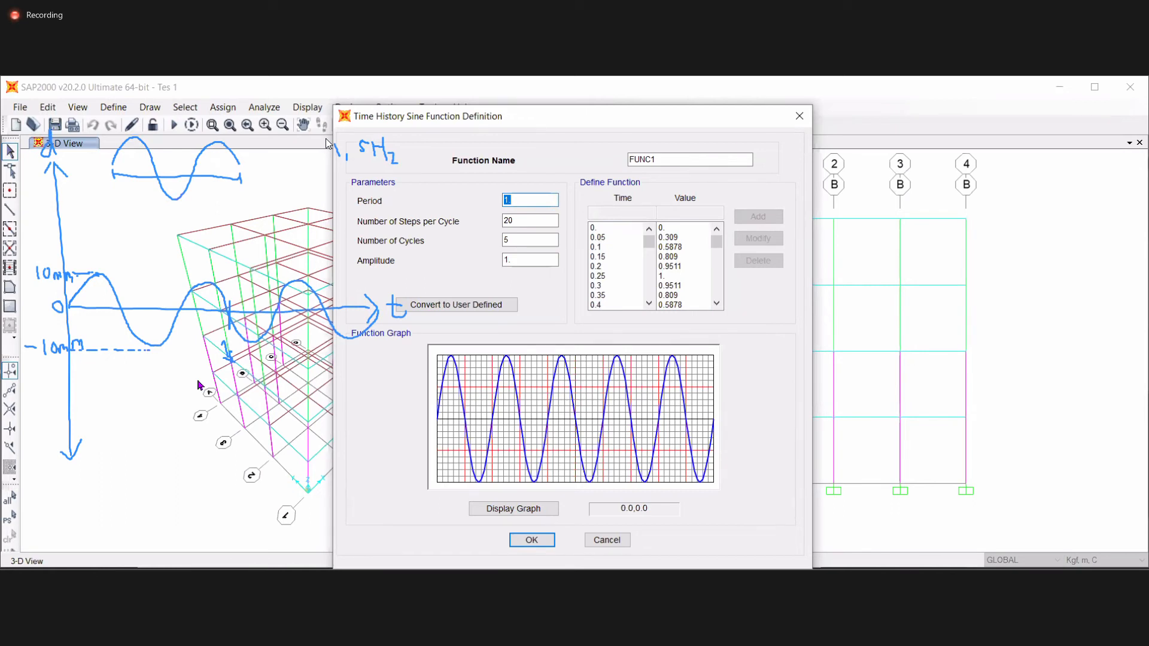
text(66)
click(519, 259)
double_click(518, 260)
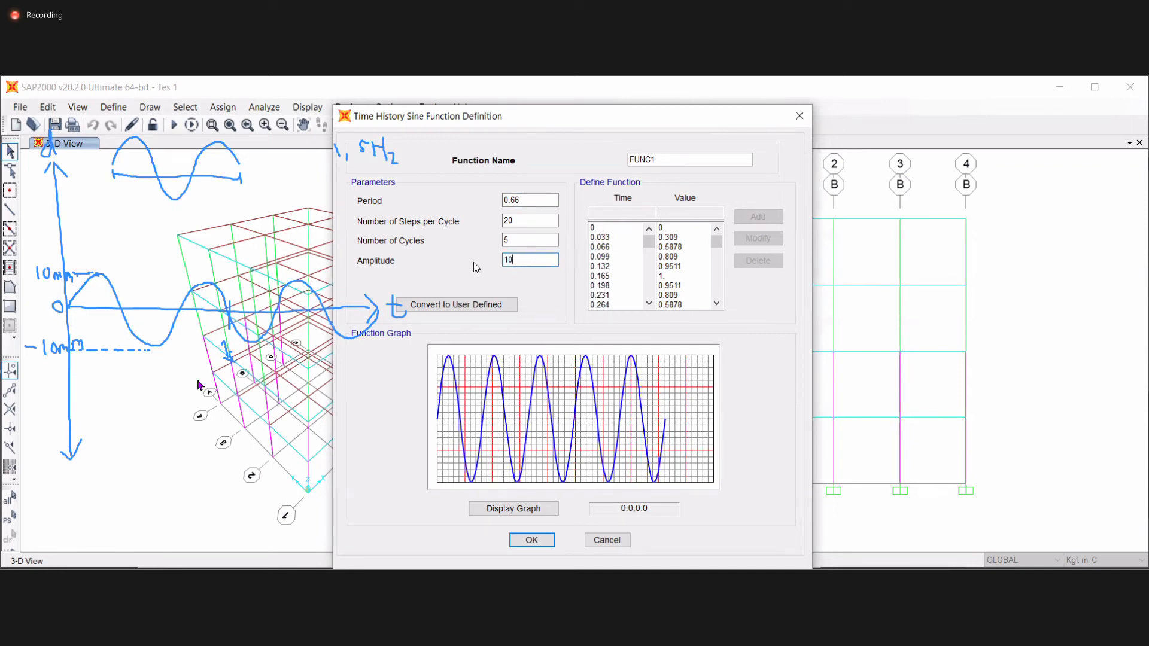
- Examine the sine function's time and value list from the start through to its last entry, relating it to the number of cycles
click(532, 221)
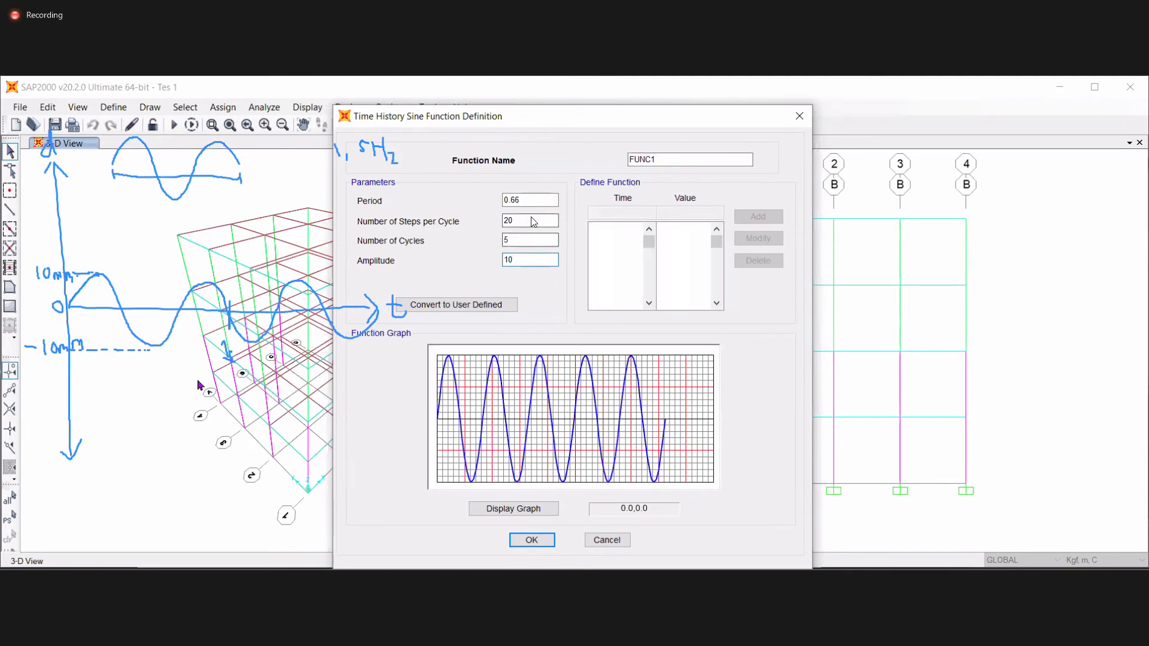
click(514, 240)
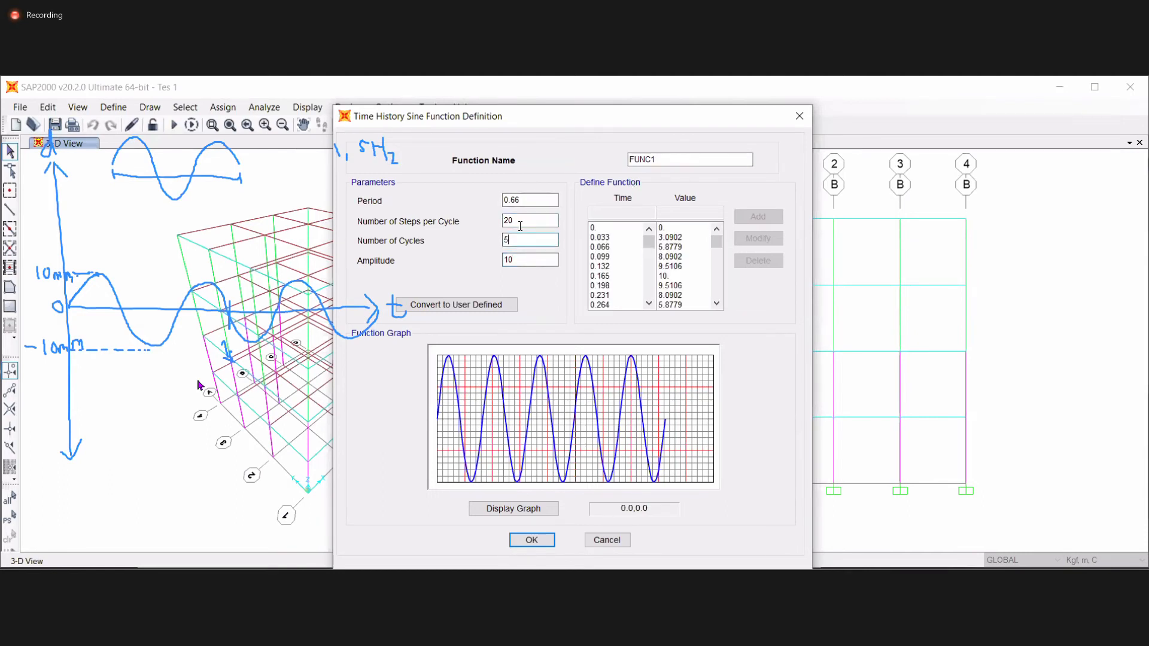
click(518, 239)
click(648, 305)
click(648, 305)
click(650, 231)
click(649, 231)
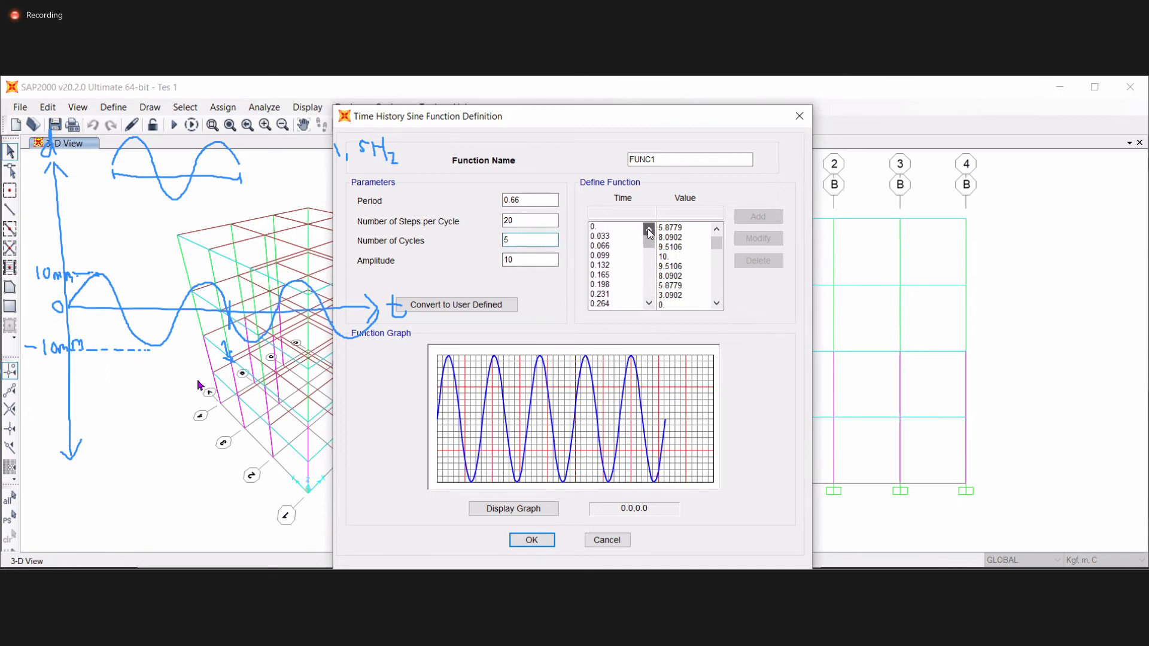
double_click(531, 239)
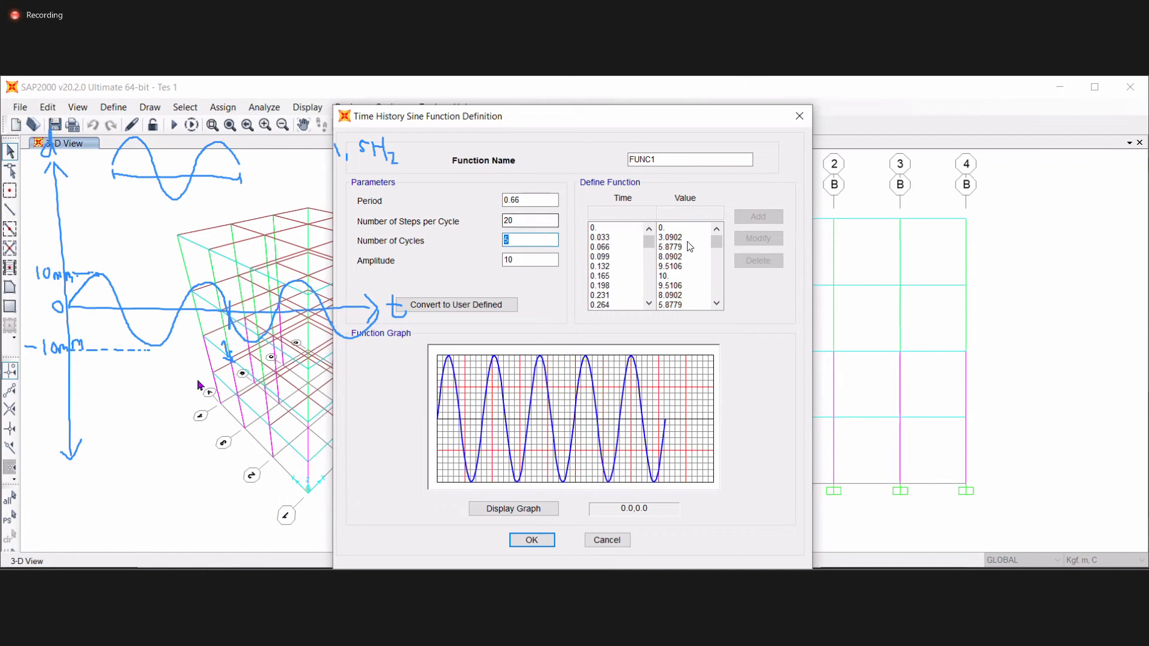
scroll(648, 245, down, 2)
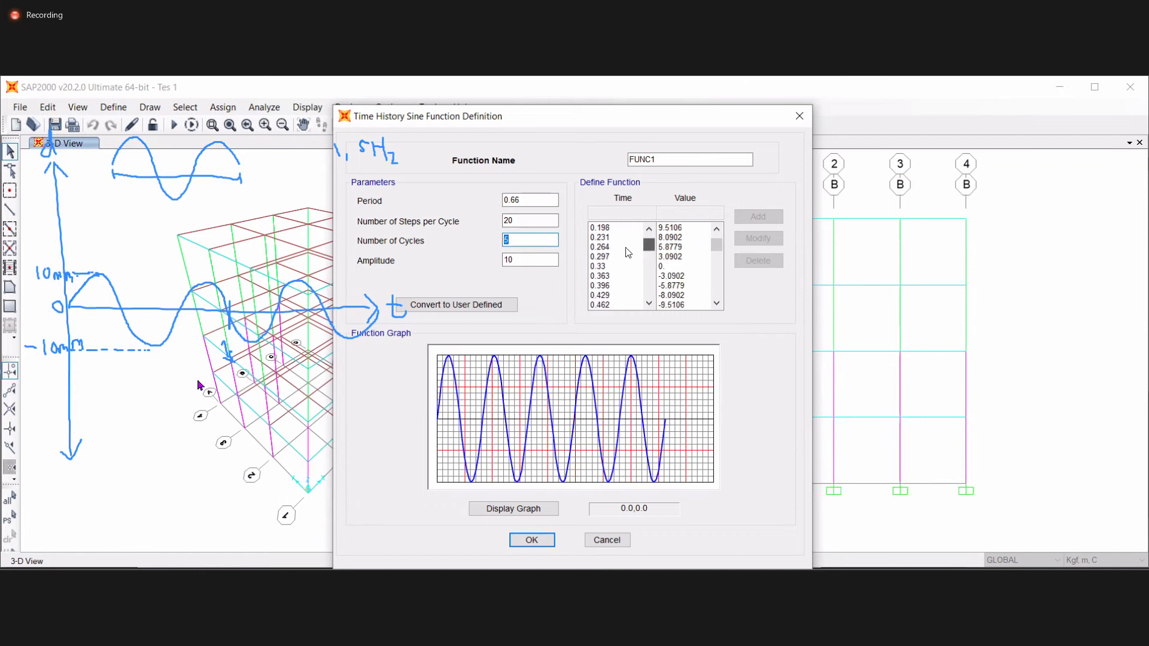
click(509, 239)
drag(510, 240, 504, 240)
click(510, 239)
drag(650, 248, 601, 306)
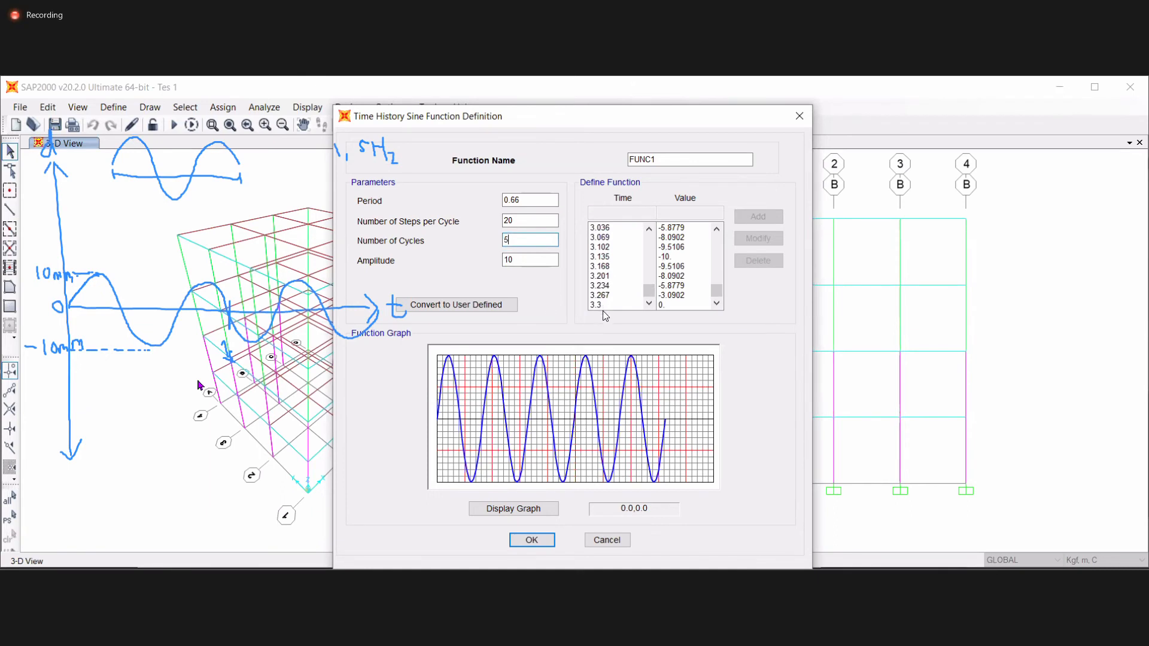
- Try 50 cycles for the sine function and check the last time in its list
double_click(524, 238)
click(533, 222)
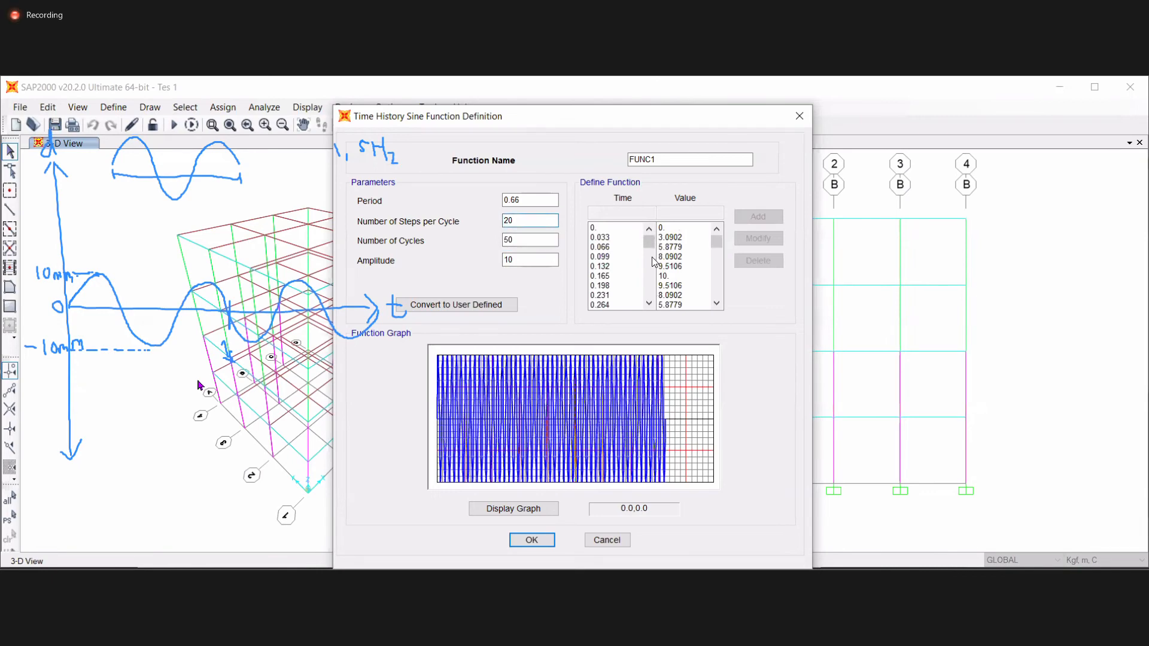
drag(649, 243, 648, 319)
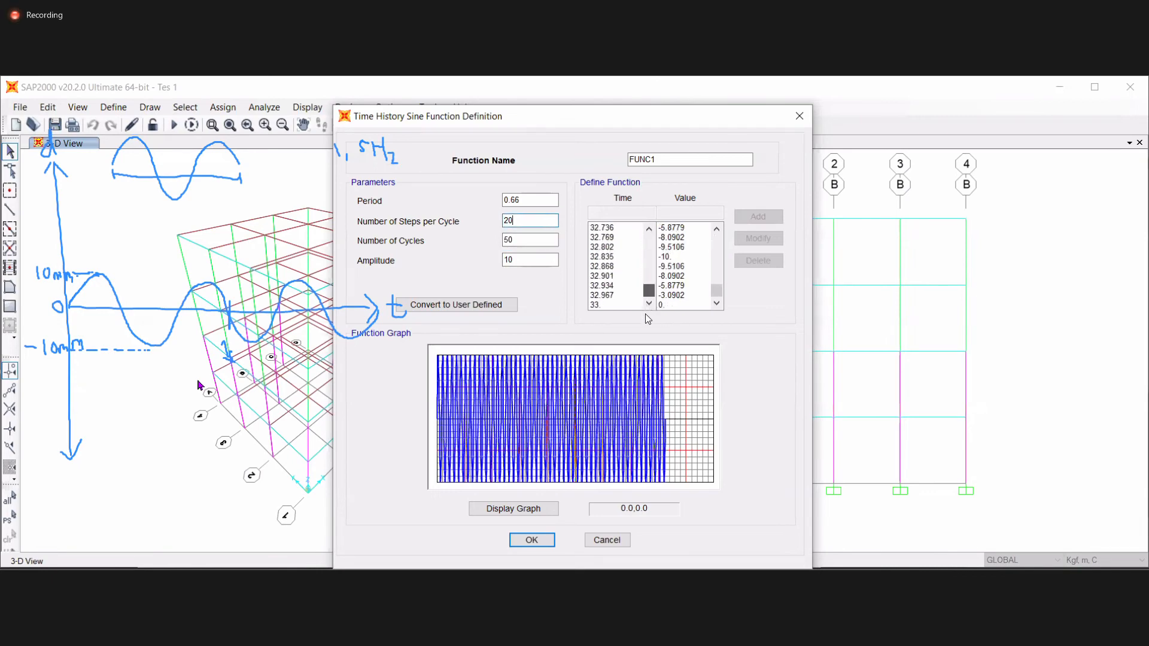
- Try 40 steps per cycle for the sine function and return the number to 20
double_click(538, 219)
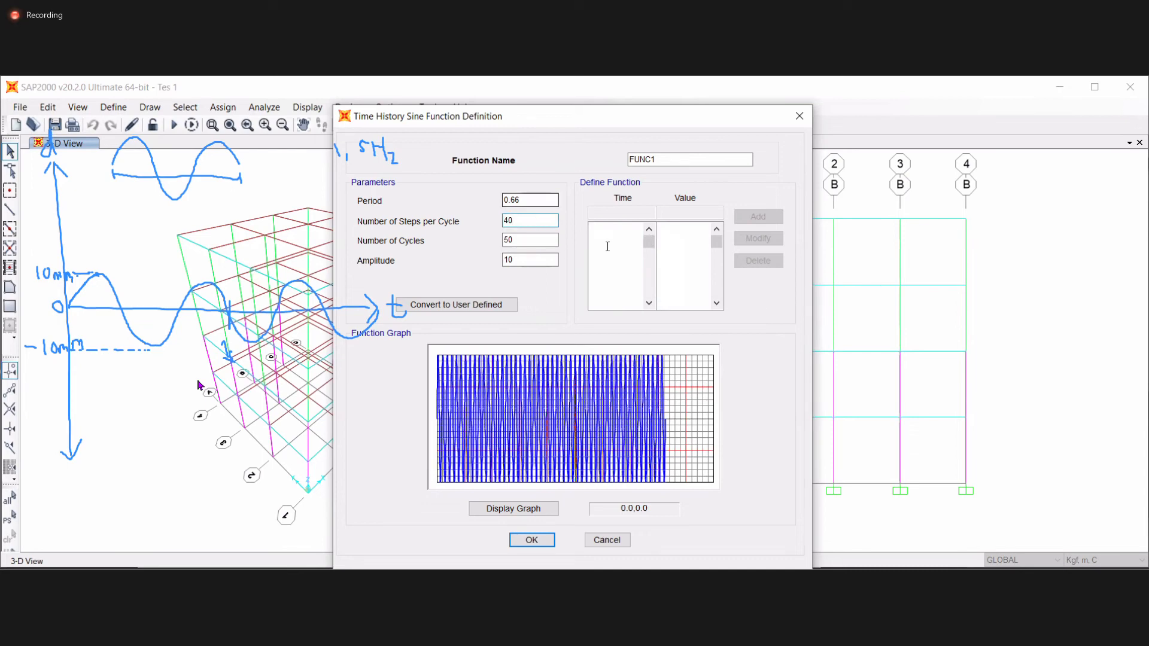
double_click(526, 219)
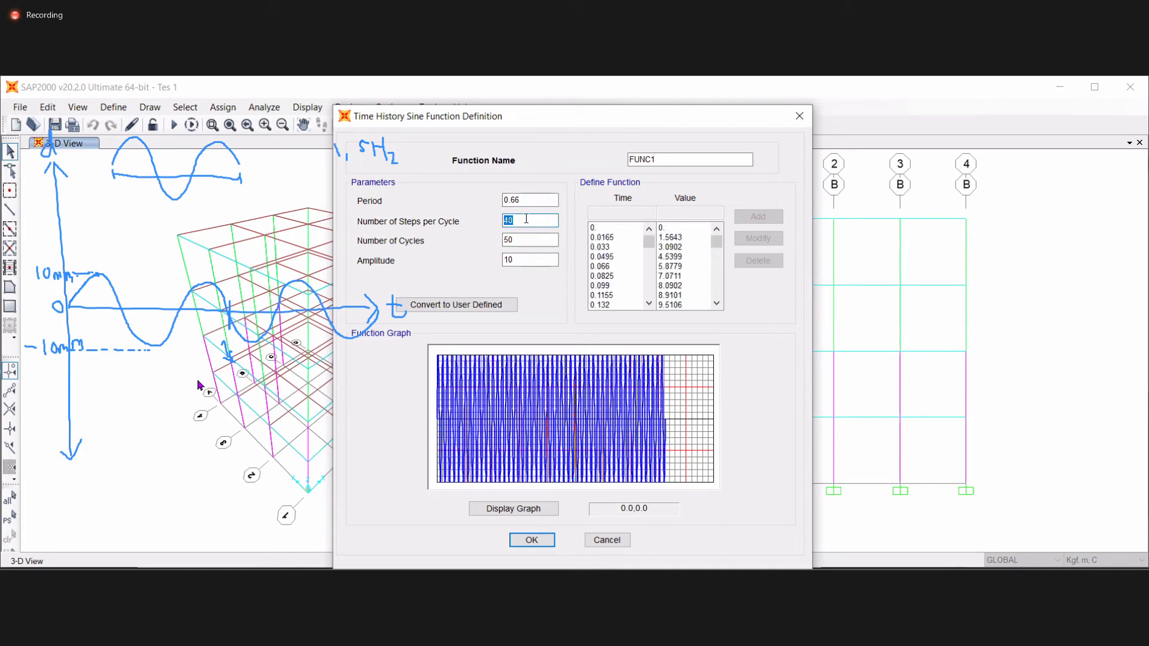
text(20)
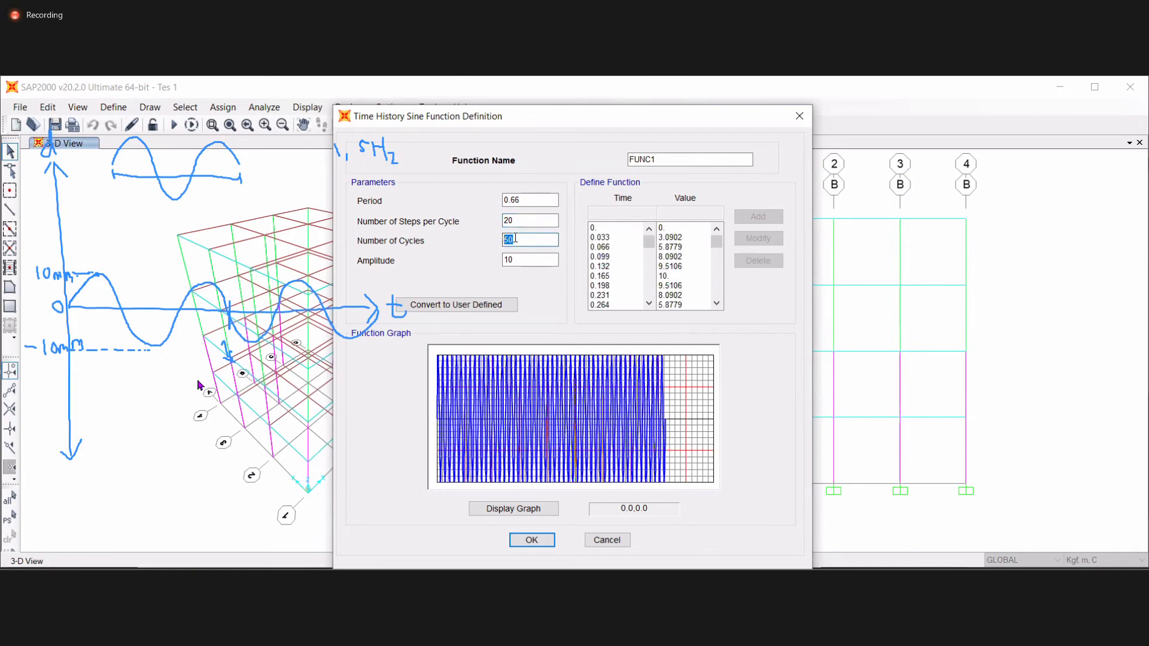
- Raise the sine function's number of cycles to 100 and check its end time
drag(649, 242, 650, 311)
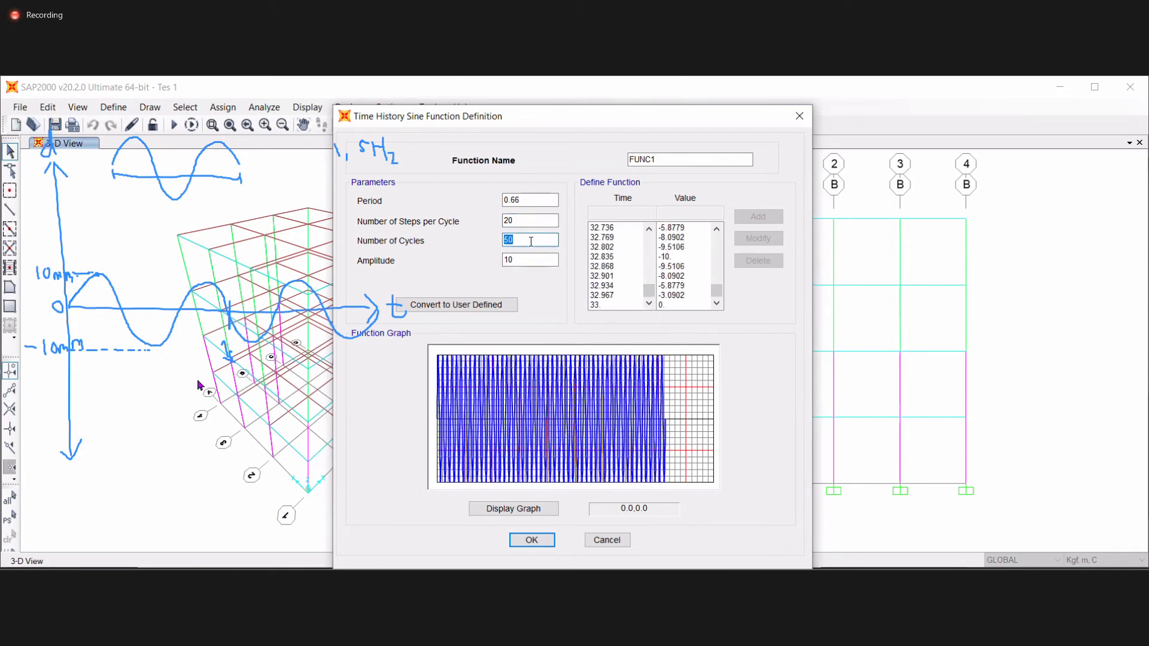
text(100)
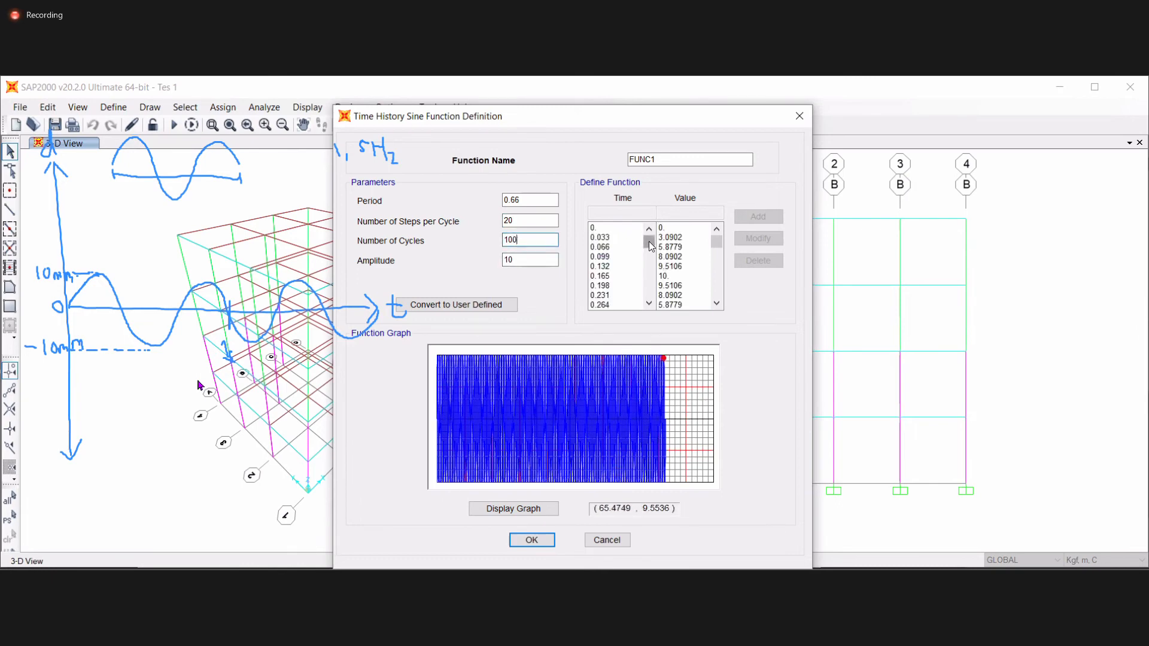
drag(649, 243, 651, 302)
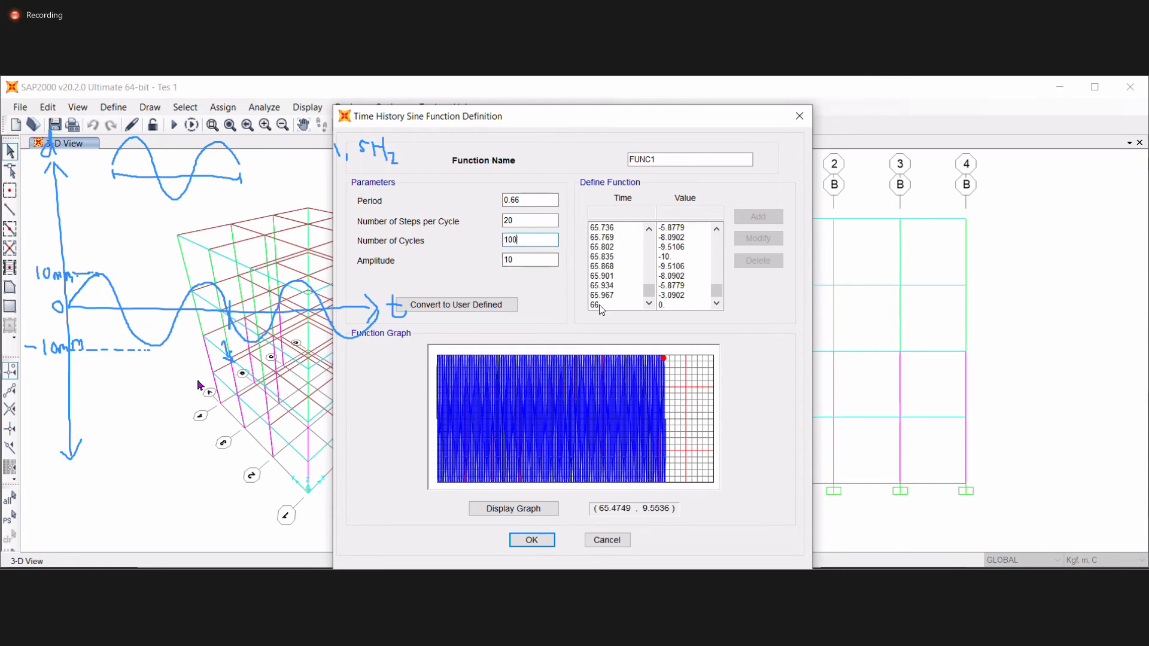
- Reduce the sine function's number of cycles to 90 and check the end of the time list
double_click(534, 241)
text(90)
click(526, 260)
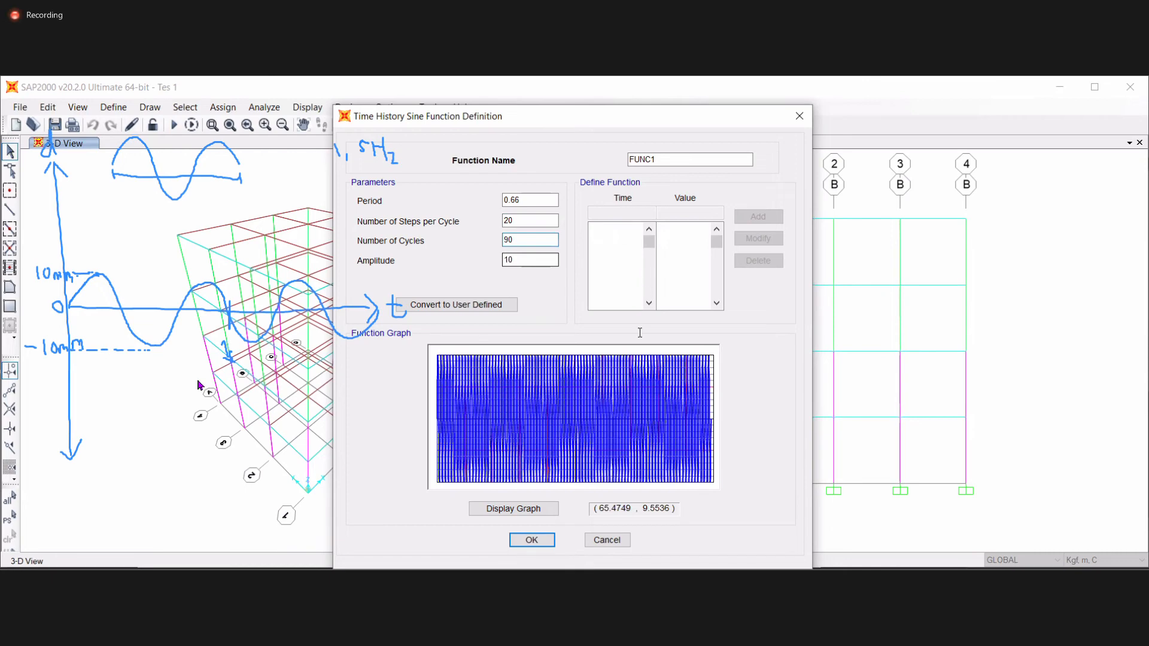
drag(649, 242, 648, 299)
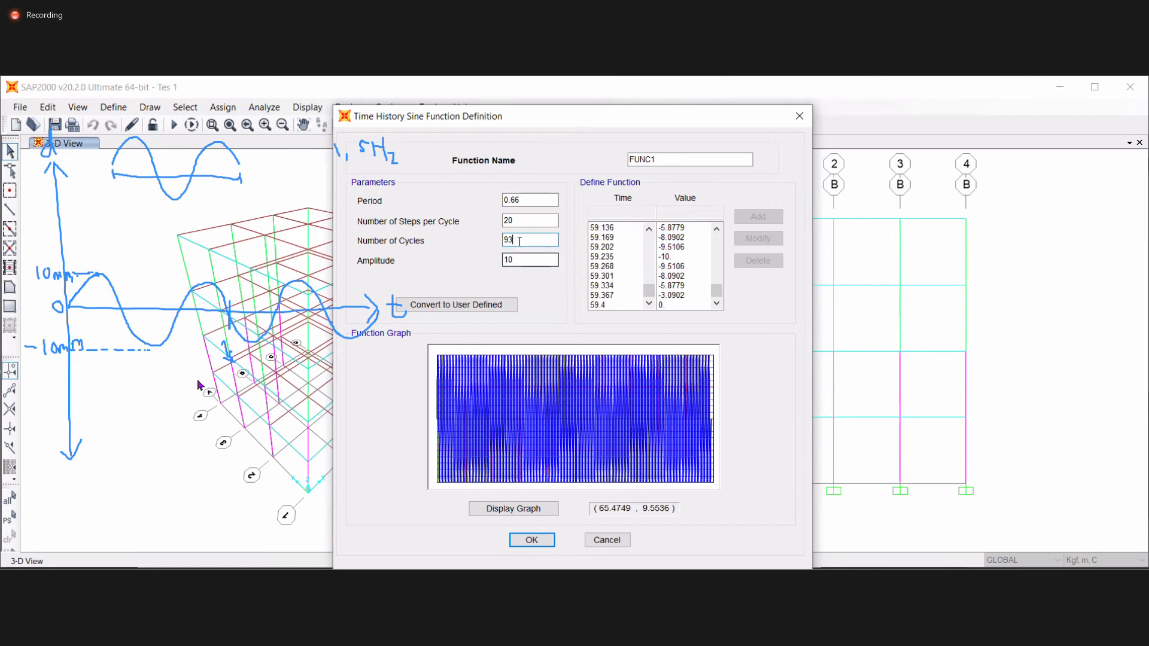
- Try 93 cycles for the sine function, reduce the number to 91 and check the end of the time list
click(531, 256)
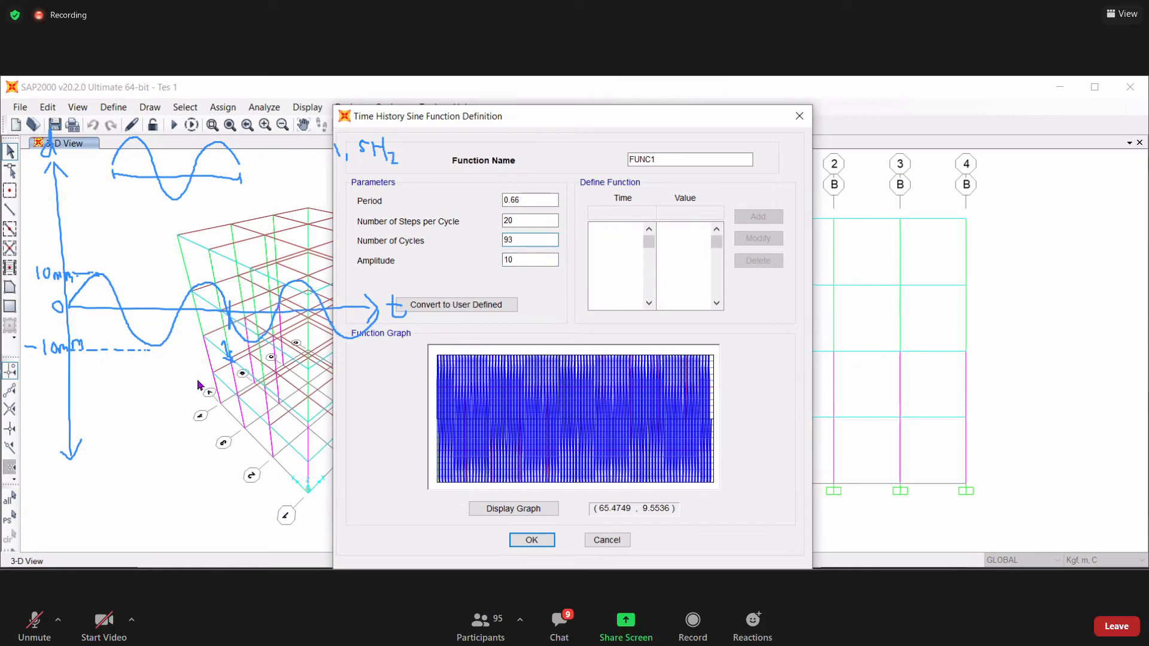
drag(649, 244, 648, 306)
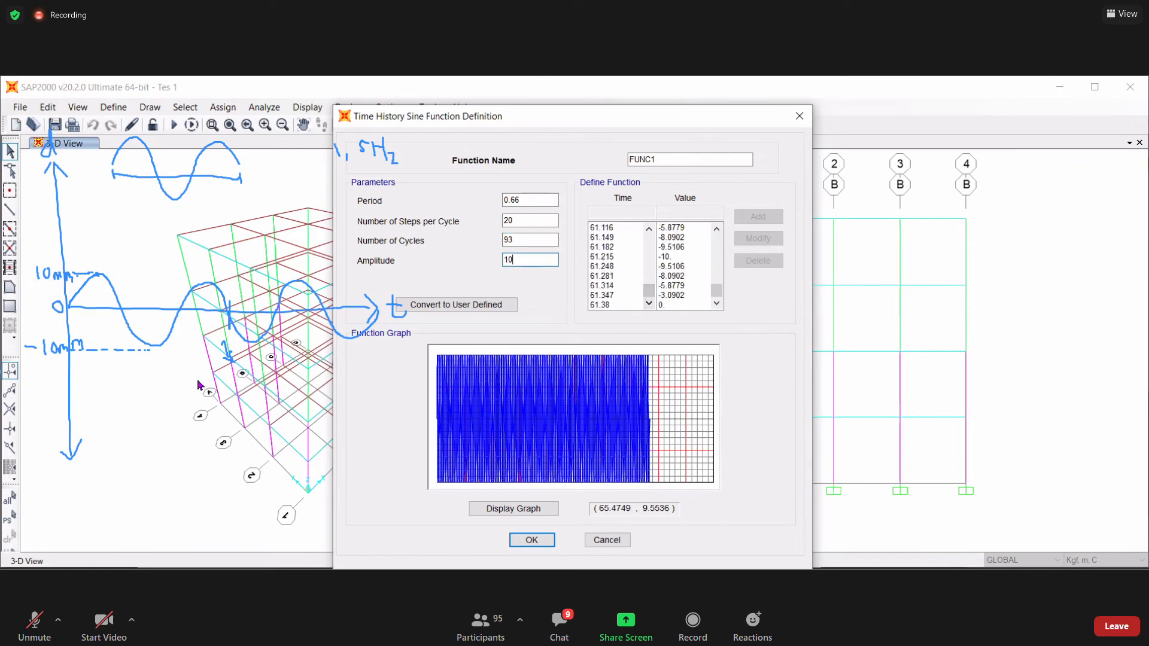
click(548, 239)
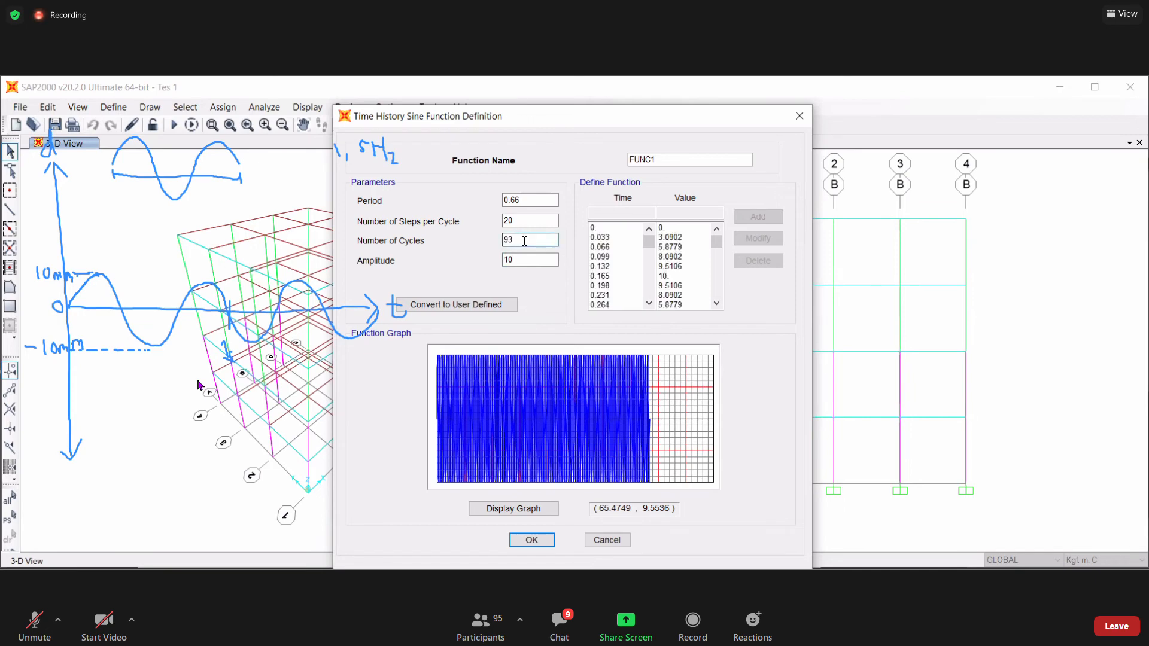
key(BackSpace)
text(1)
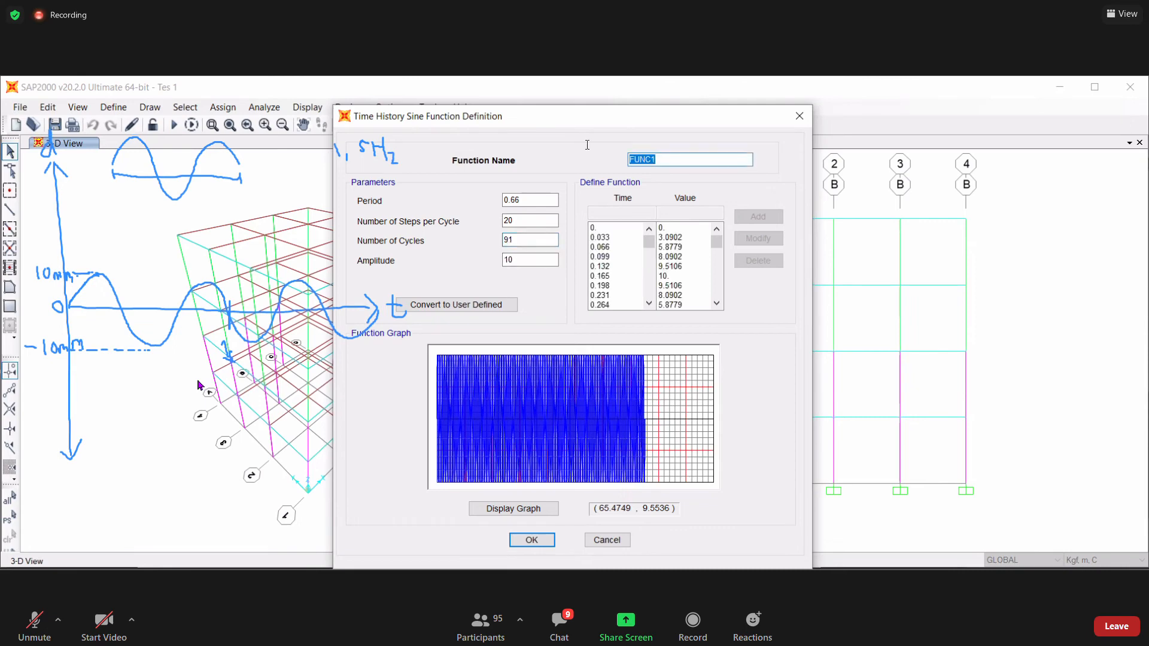
drag(648, 241, 648, 294)
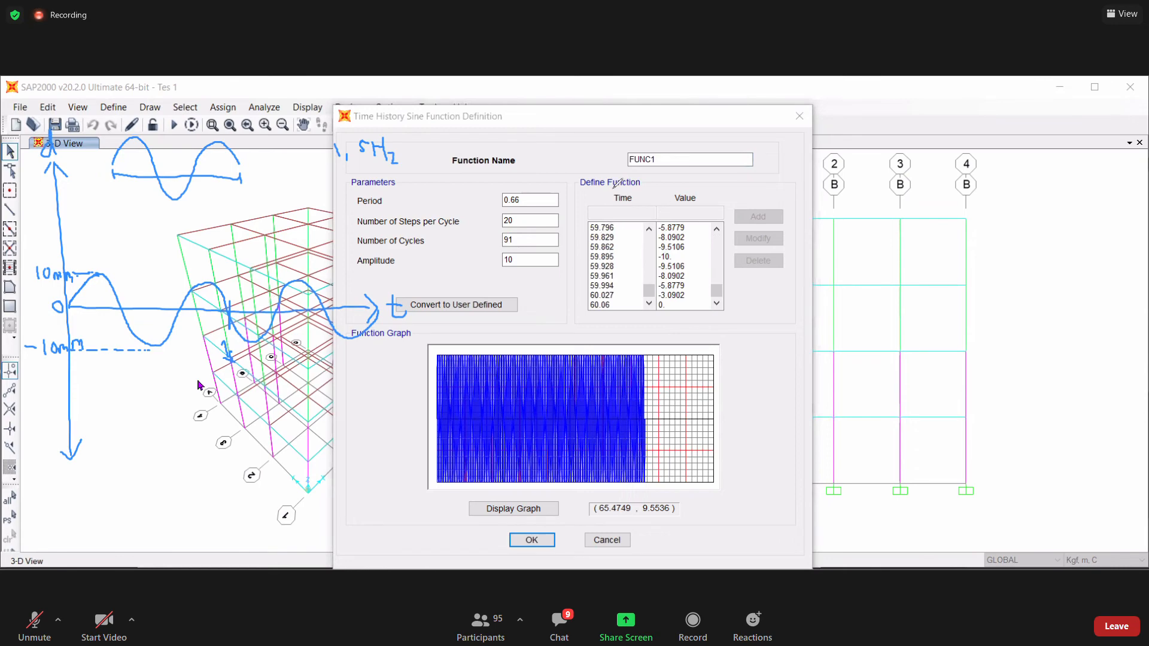
- Annotate the screen with a slow and a fast wave, circle the function graph, and mark the period and cycle fields
drag(75, 444, 195, 453)
mouse_move(61, 521)
mouse_down()
mouse_move(89, 534)
mouse_move(124, 501)
mouse_move(281, 524)
mouse_move(332, 544)
mouse_up()
drag(641, 350, 497, 329)
mouse_move(420, 414)
mouse_down()
mouse_move(657, 515)
mouse_move(639, 358)
mouse_up()
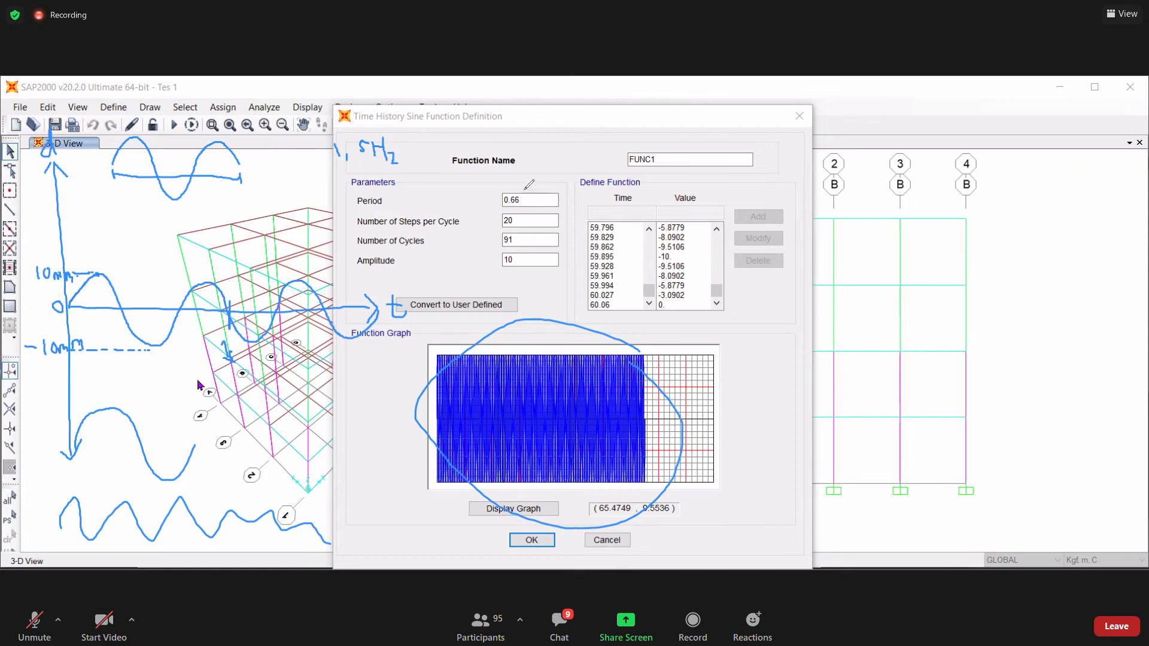
mouse_move(515, 187)
mouse_down()
mouse_move(496, 205)
mouse_move(532, 199)
mouse_move(523, 189)
mouse_up()
mouse_move(521, 231)
mouse_down()
mouse_move(503, 233)
mouse_move(509, 248)
mouse_move(524, 236)
mouse_up()
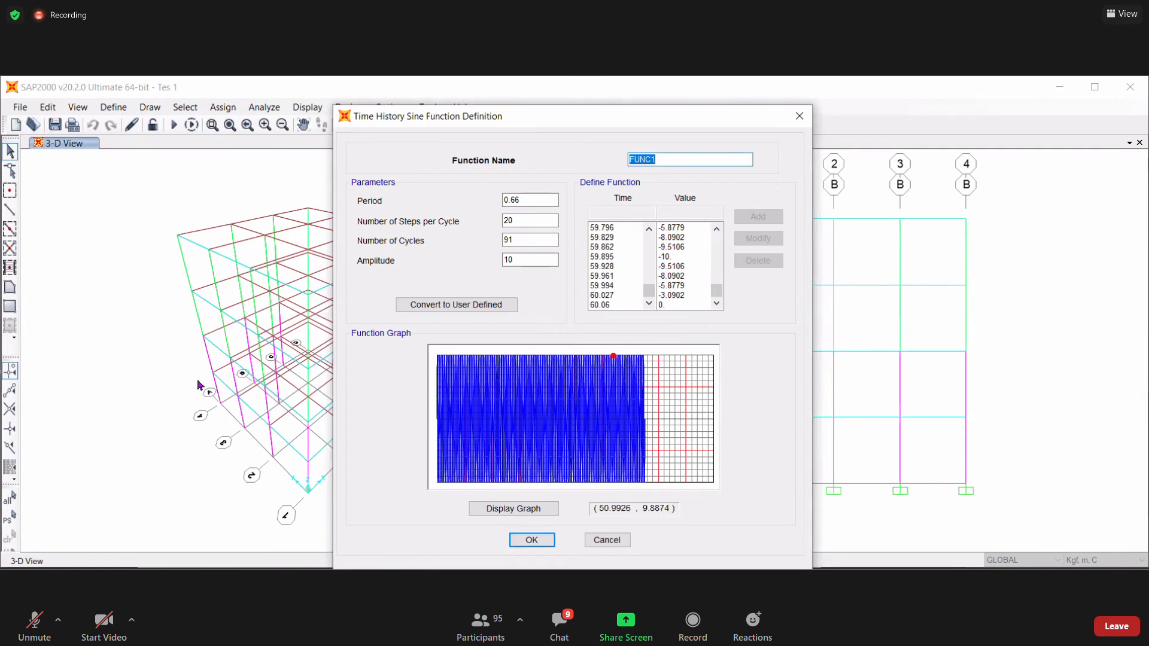
- Name the sine function 1,5 and accept it in the list of time history functions
text(1,5)
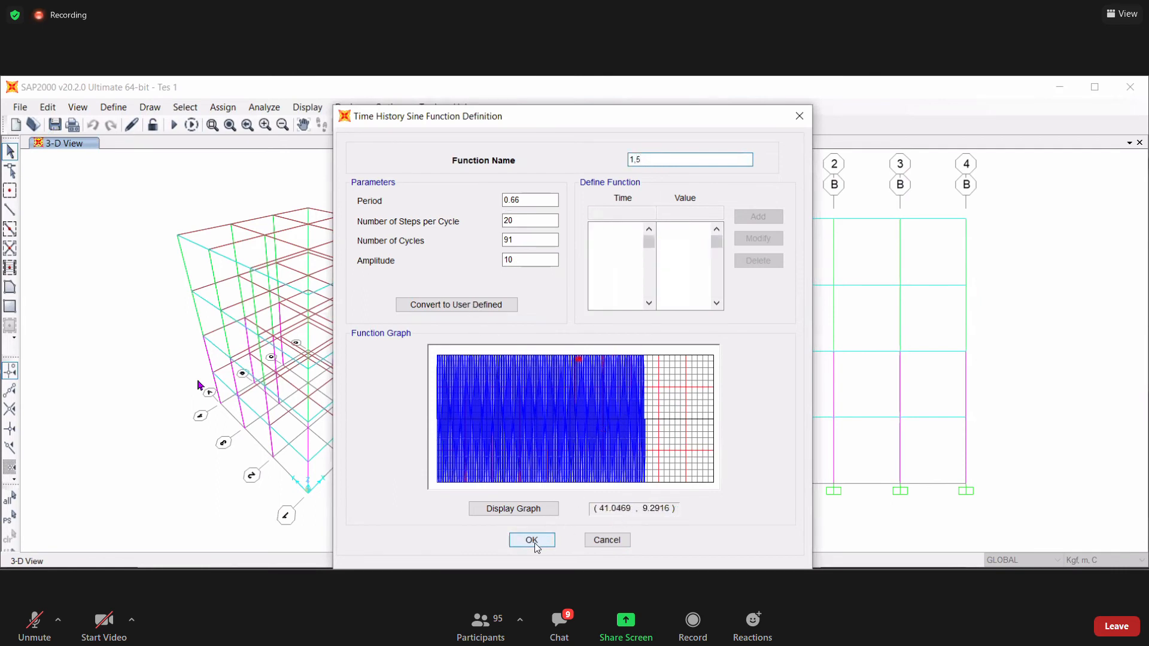
key(Return)
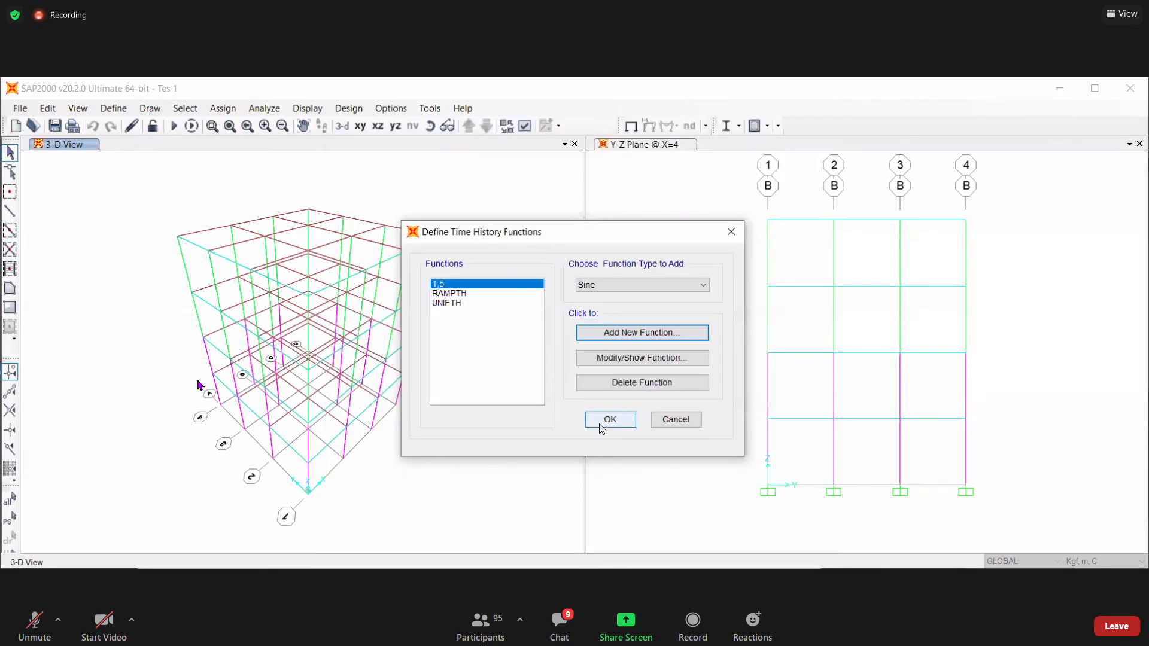
click(602, 424)
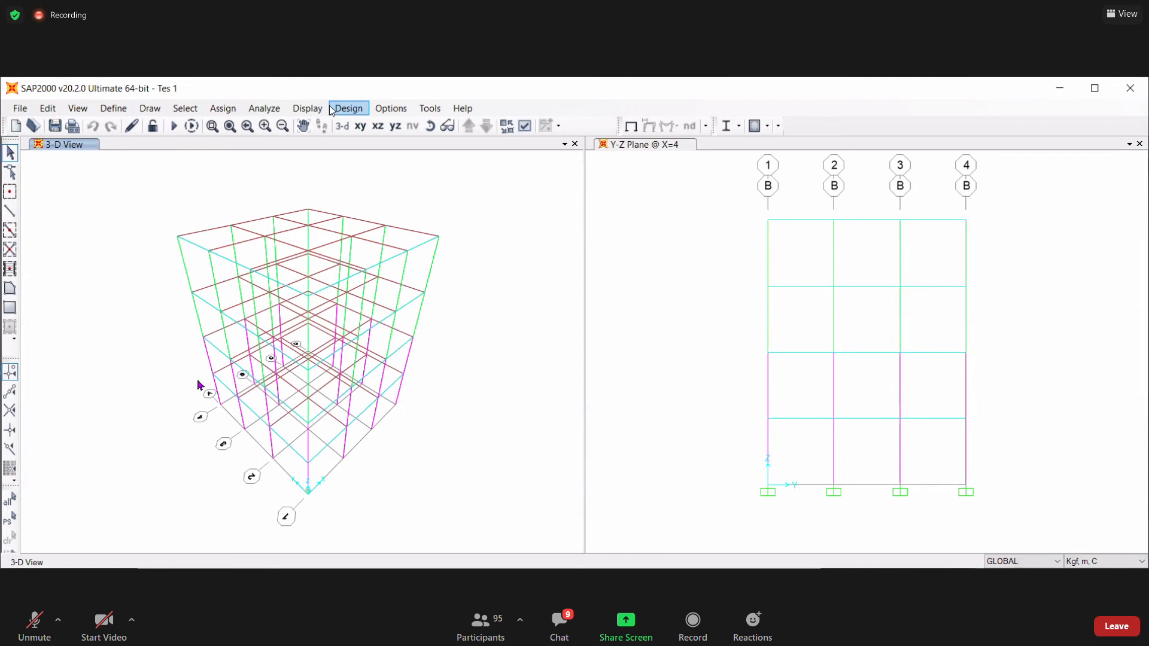
click(111, 112)
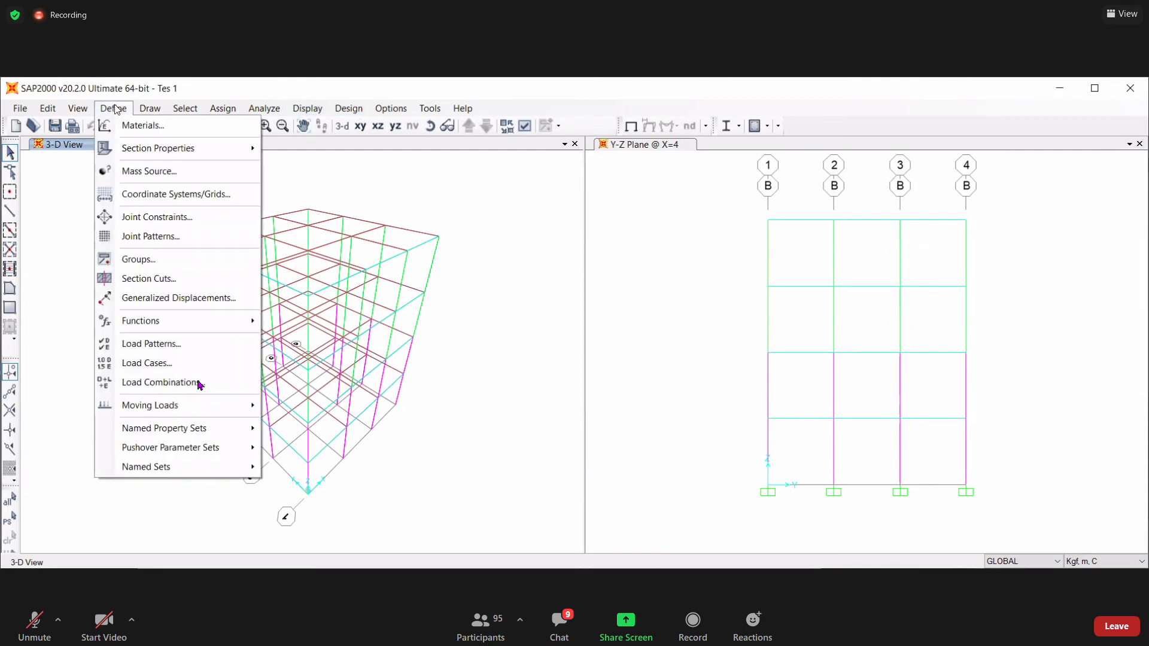
click(115, 107)
click(112, 110)
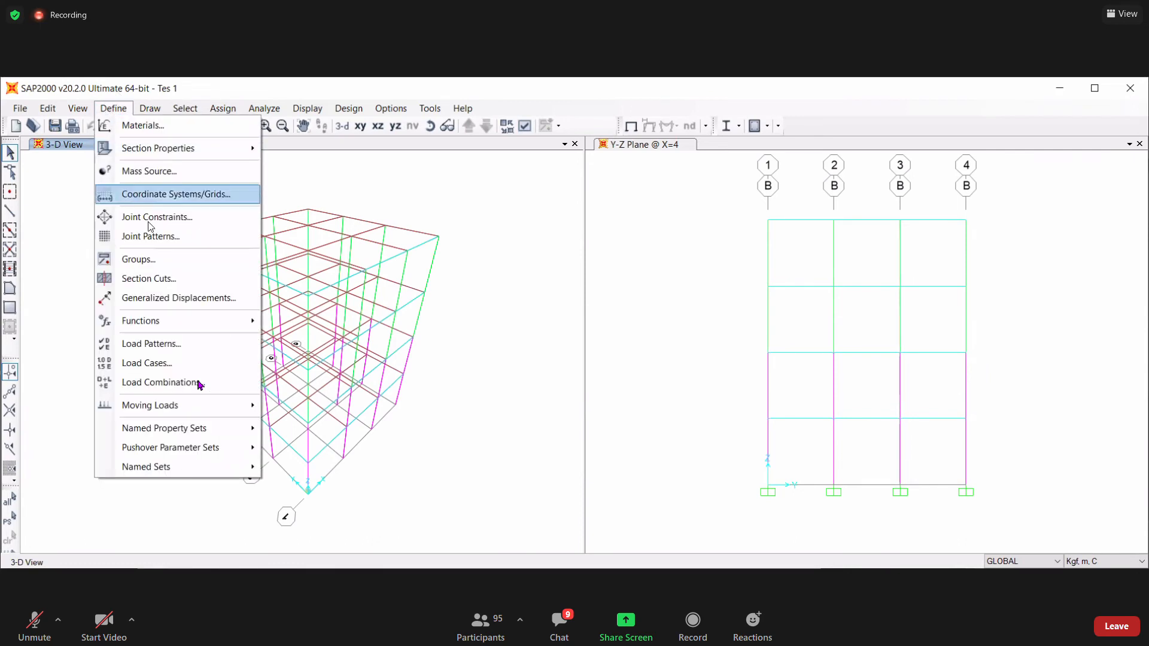
click(113, 108)
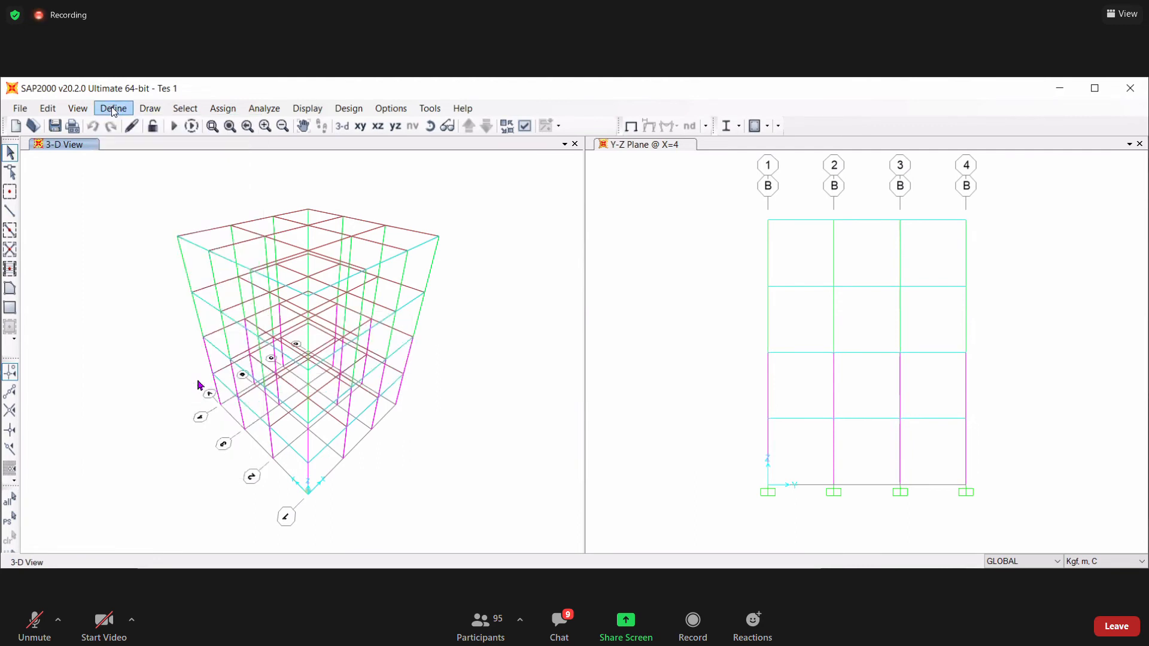
- Start a new load case of type Time History, review its linear modal settings and cancel it
click(113, 109)
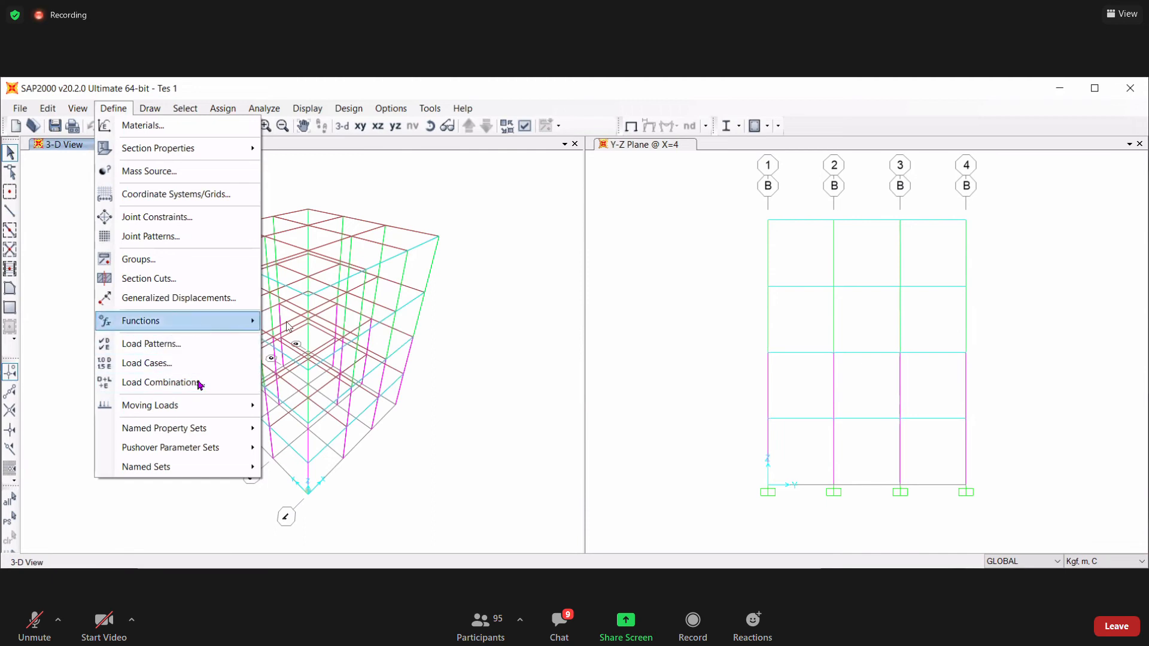
mouse_move(174, 321)
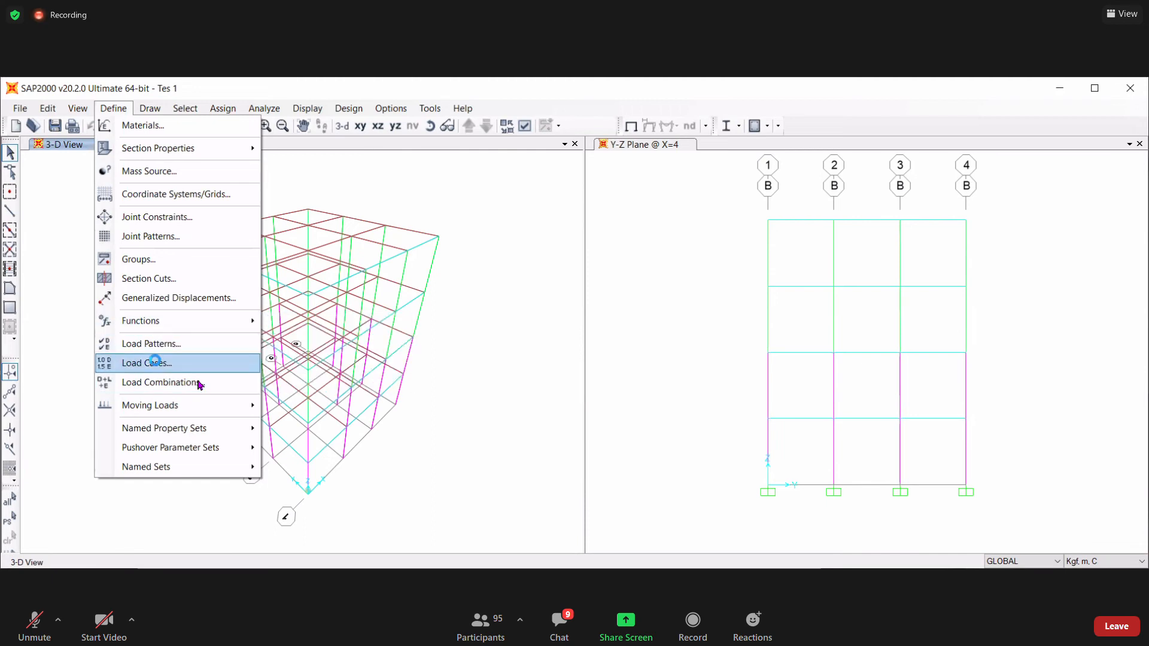
click(149, 363)
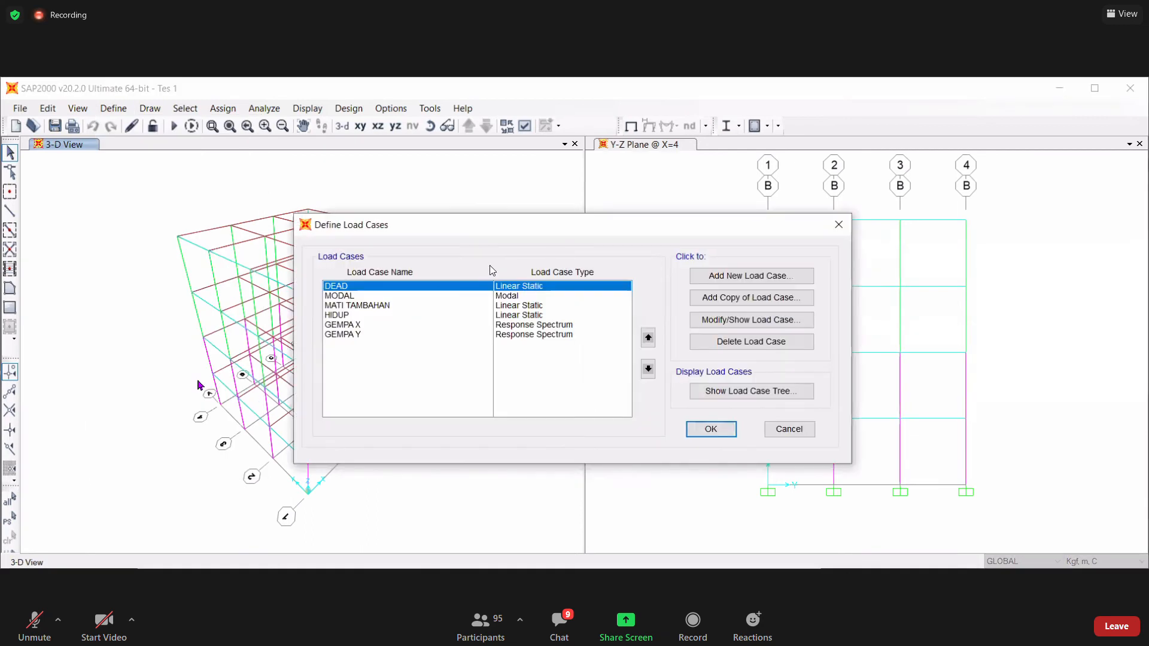
click(751, 276)
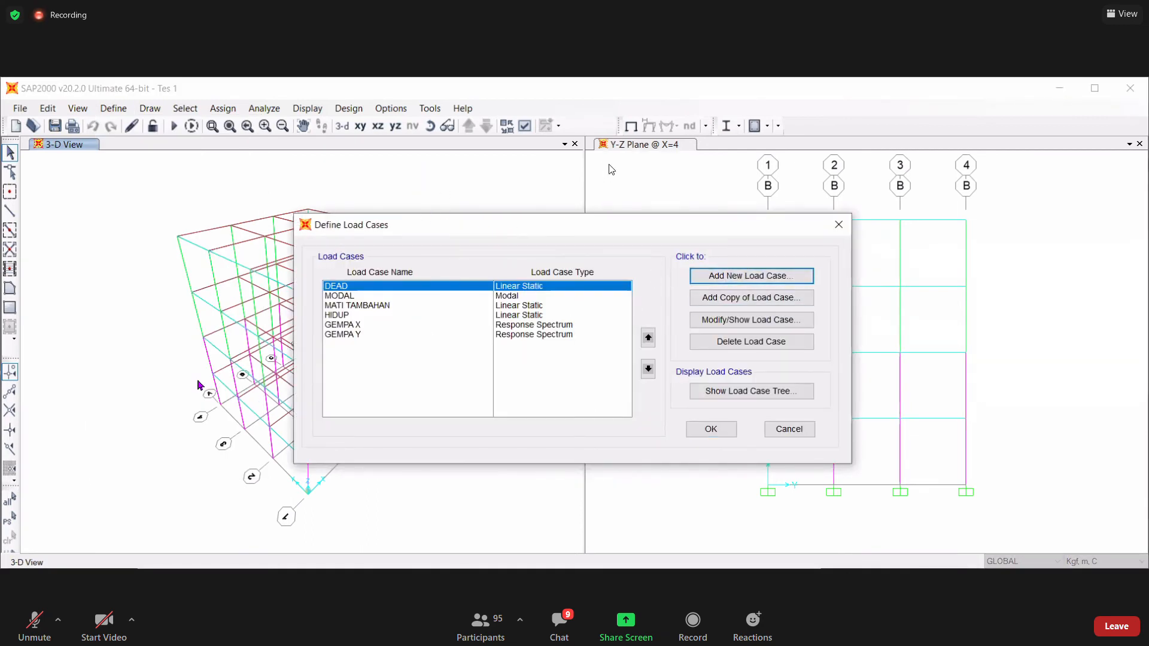
click(717, 161)
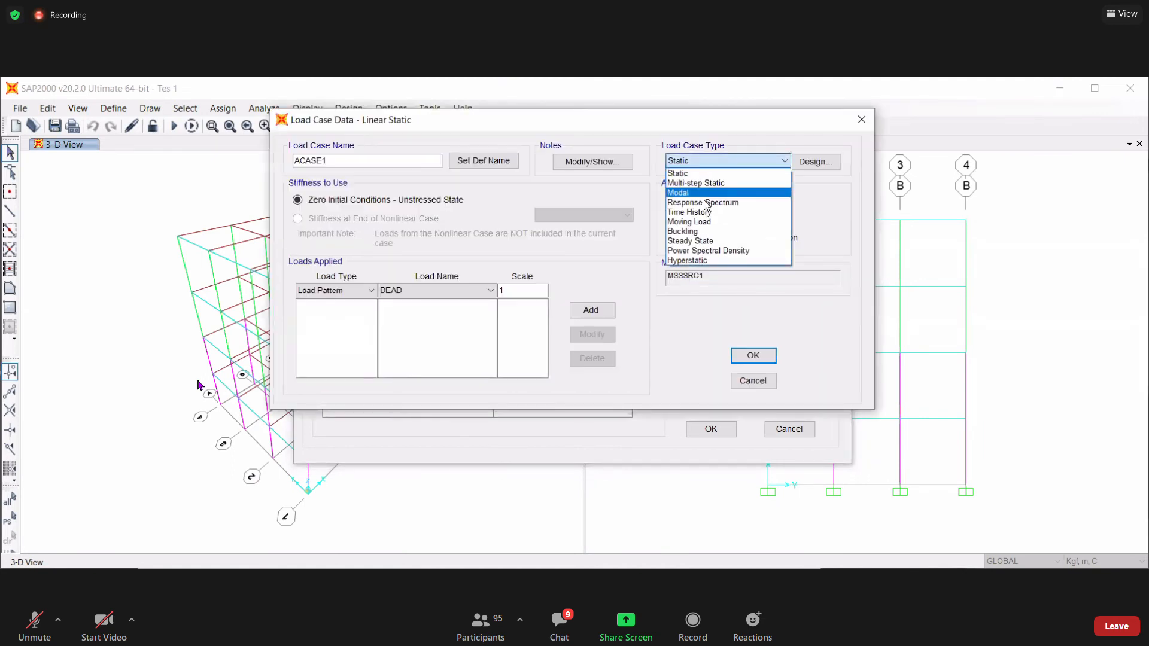
click(701, 213)
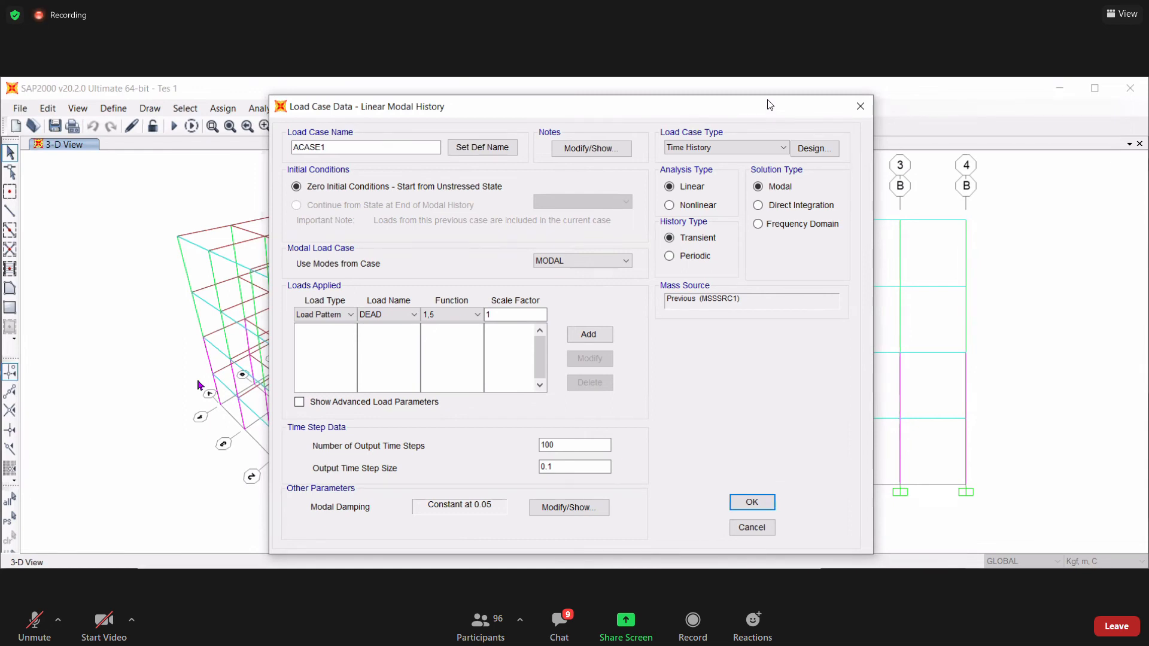
drag(768, 103, 768, 100)
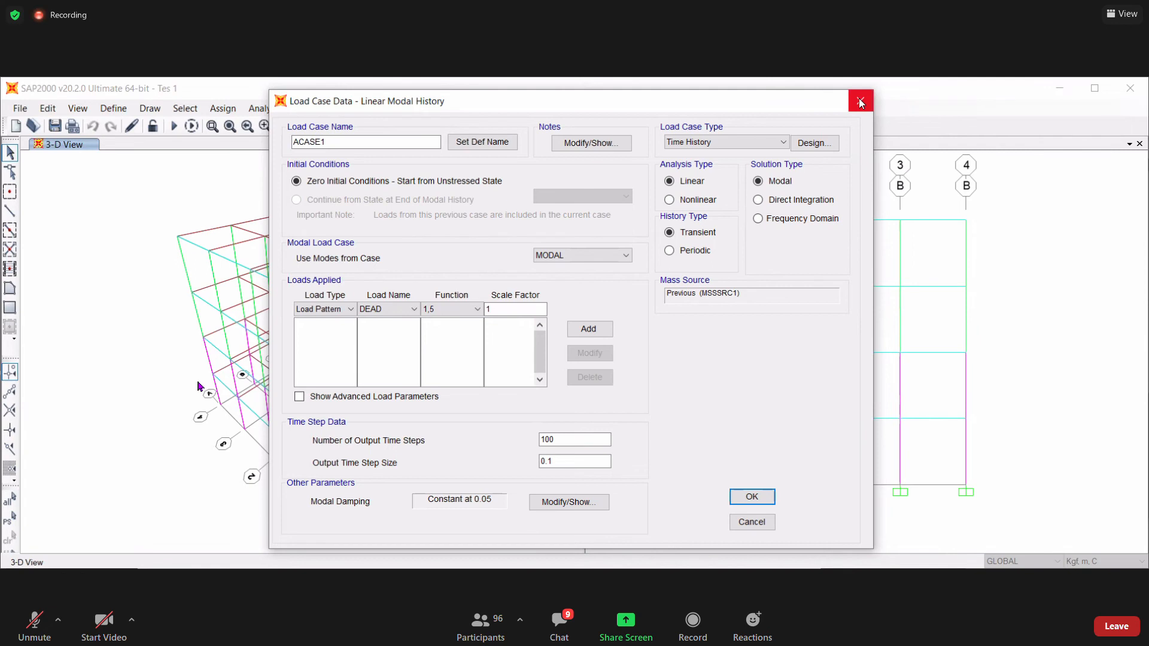
click(753, 522)
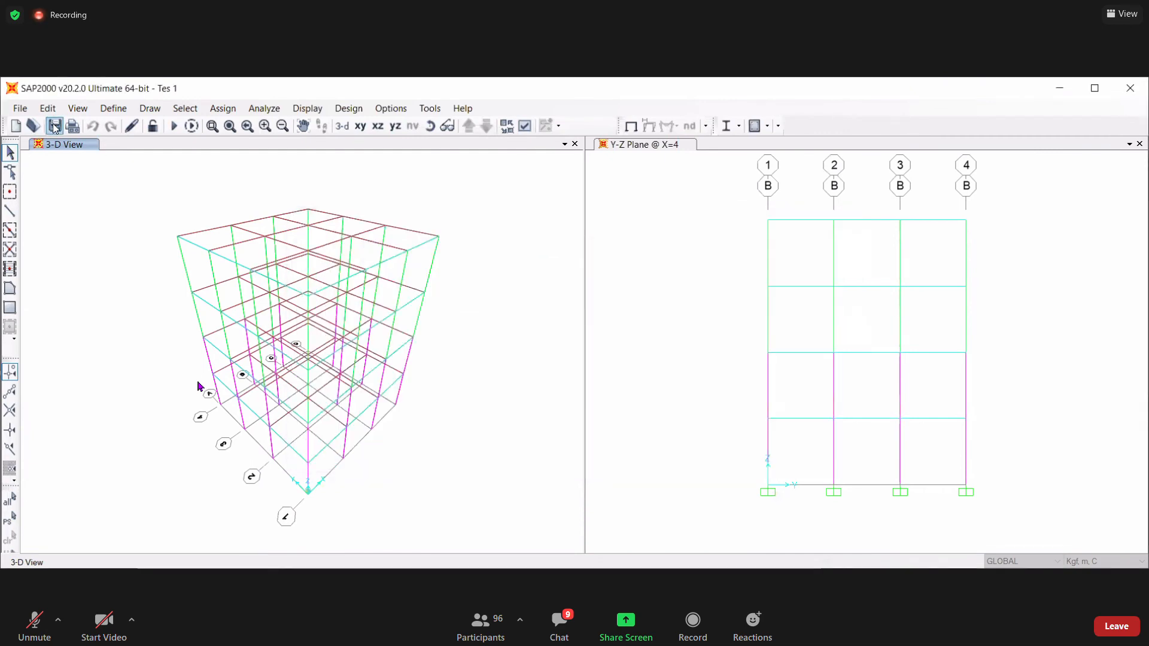
- Save the structural model
click(55, 126)
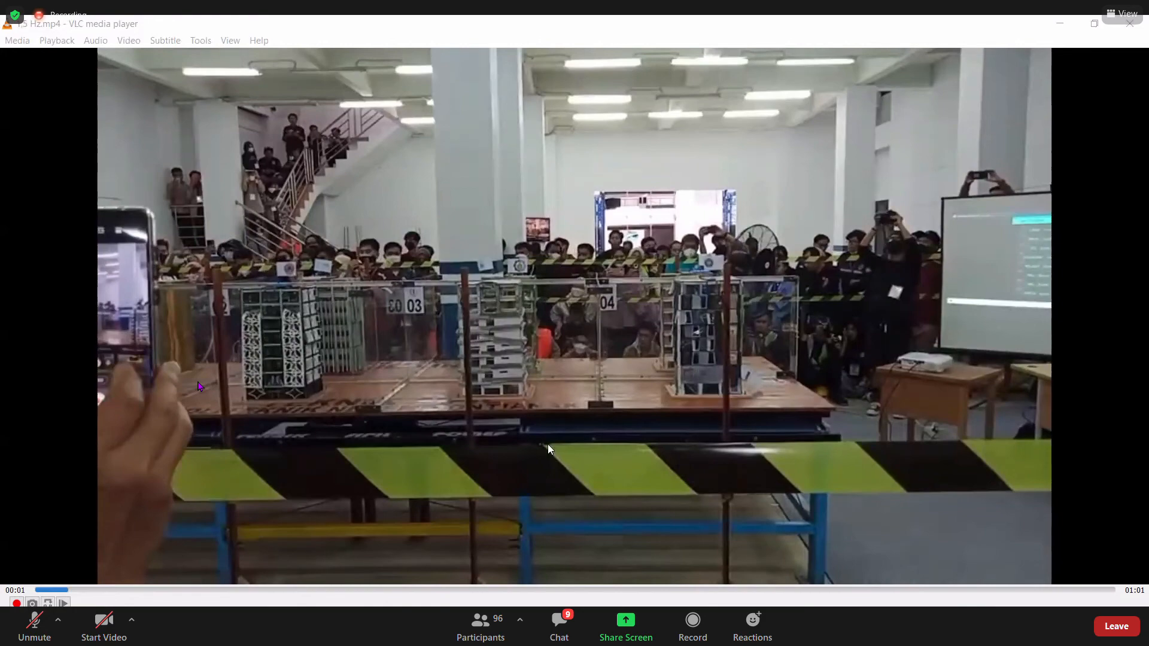
- Switch to VLC media player and watch the 1.5 Hz, 2.5 Hz and 3.5 Hz shake table test videos
click(398, 346)
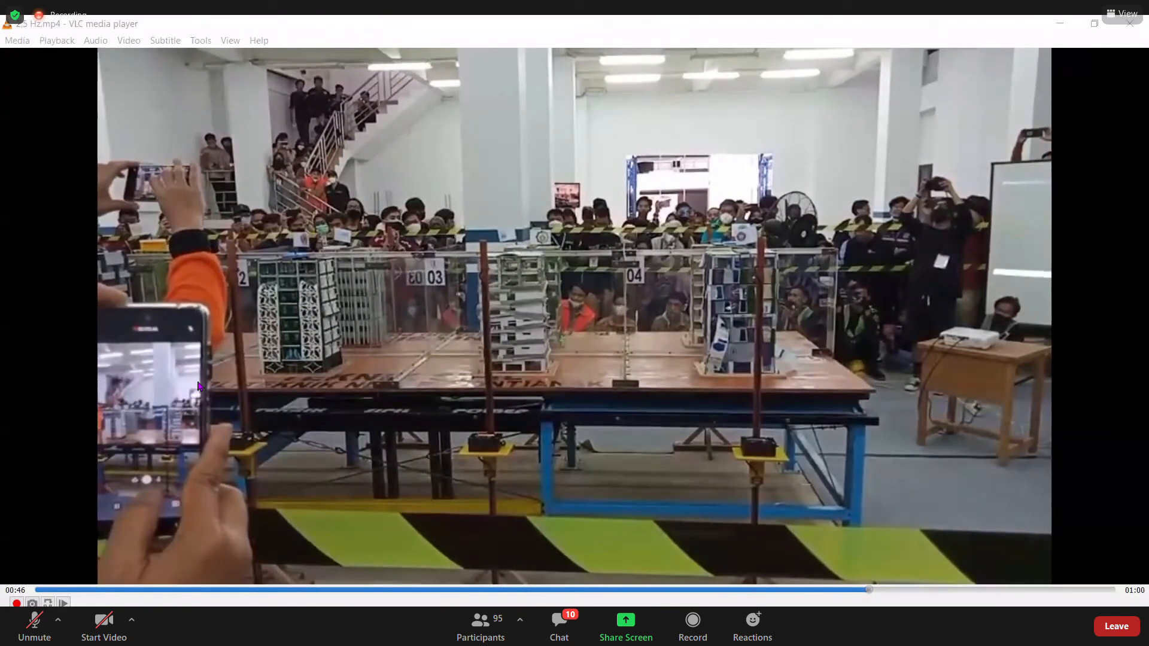
click(588, 239)
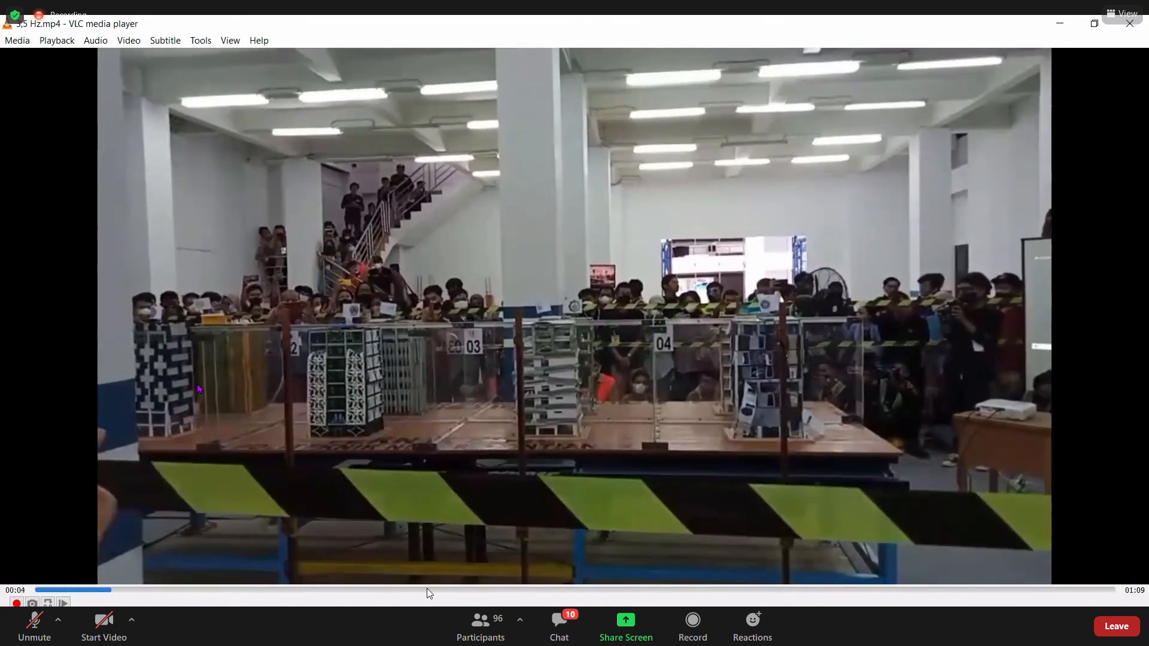
click(433, 589)
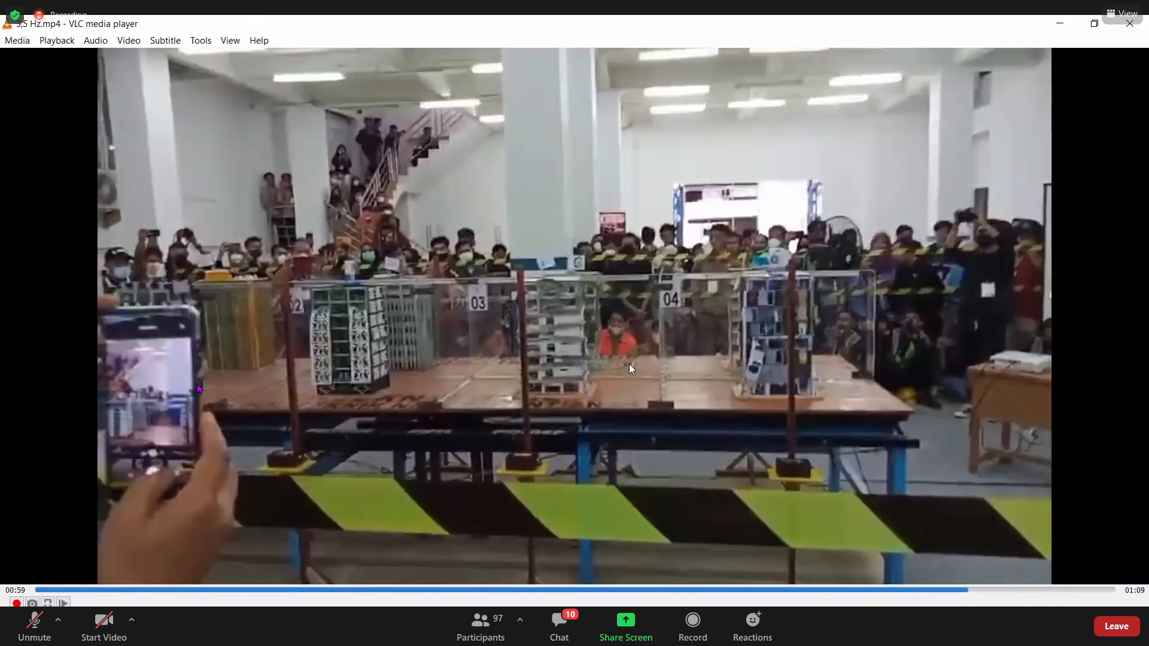
key(space)
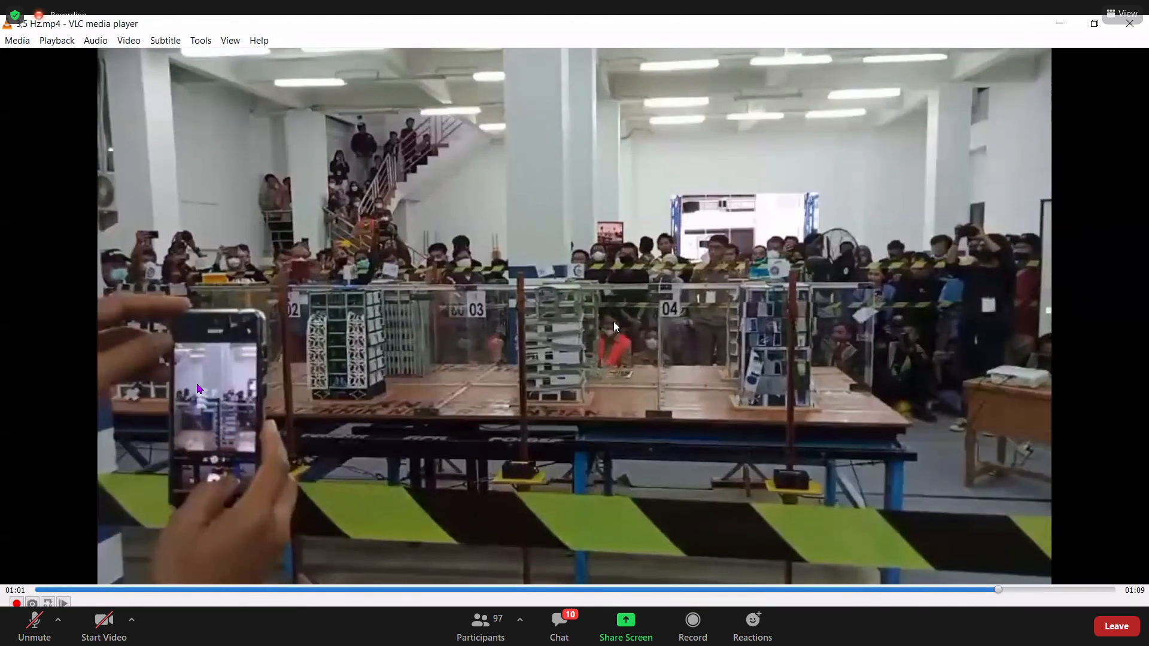
- Open the 4.5 Hz shake table test video and watch it, pausing to examine the building models
key(n)
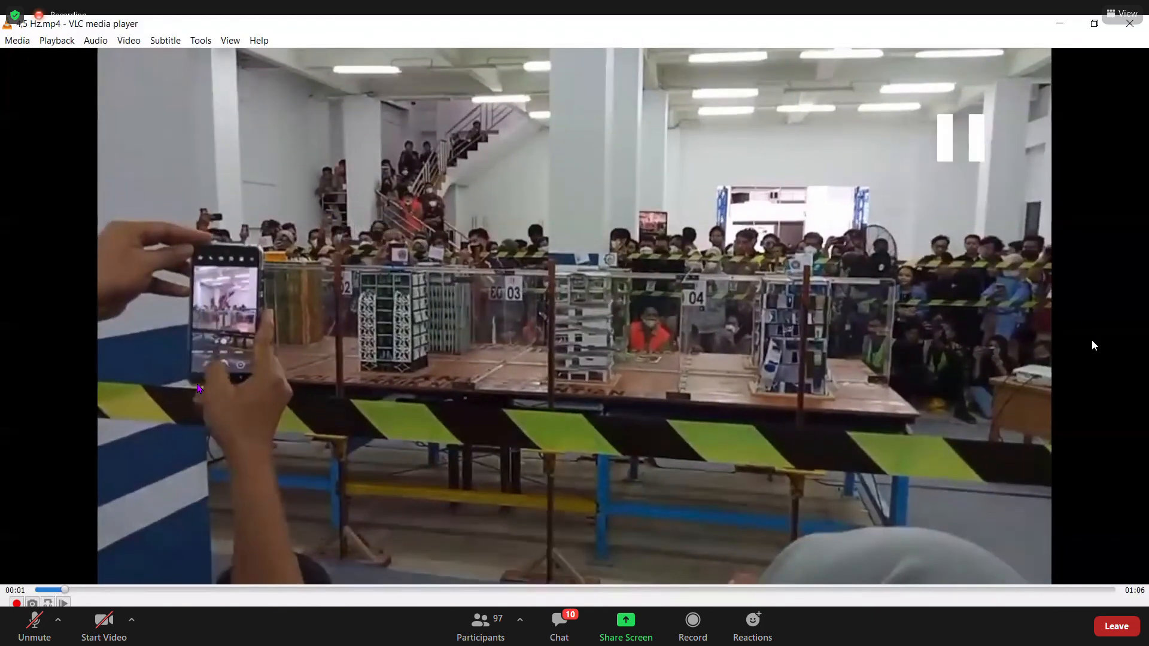
key(space)
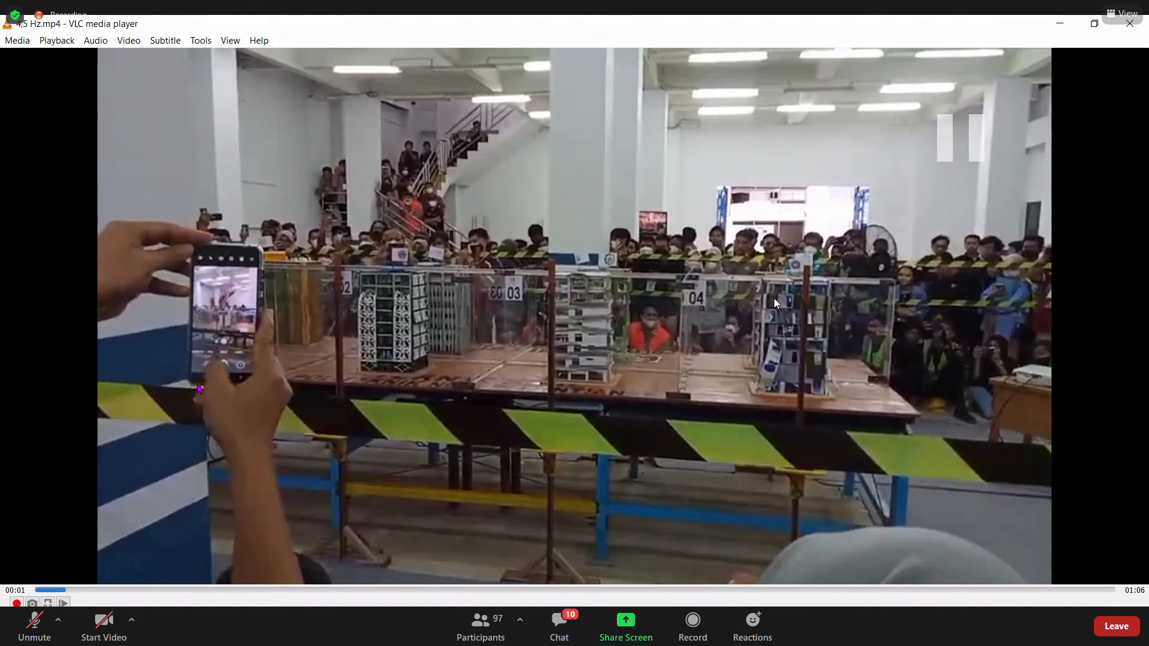
key(space)
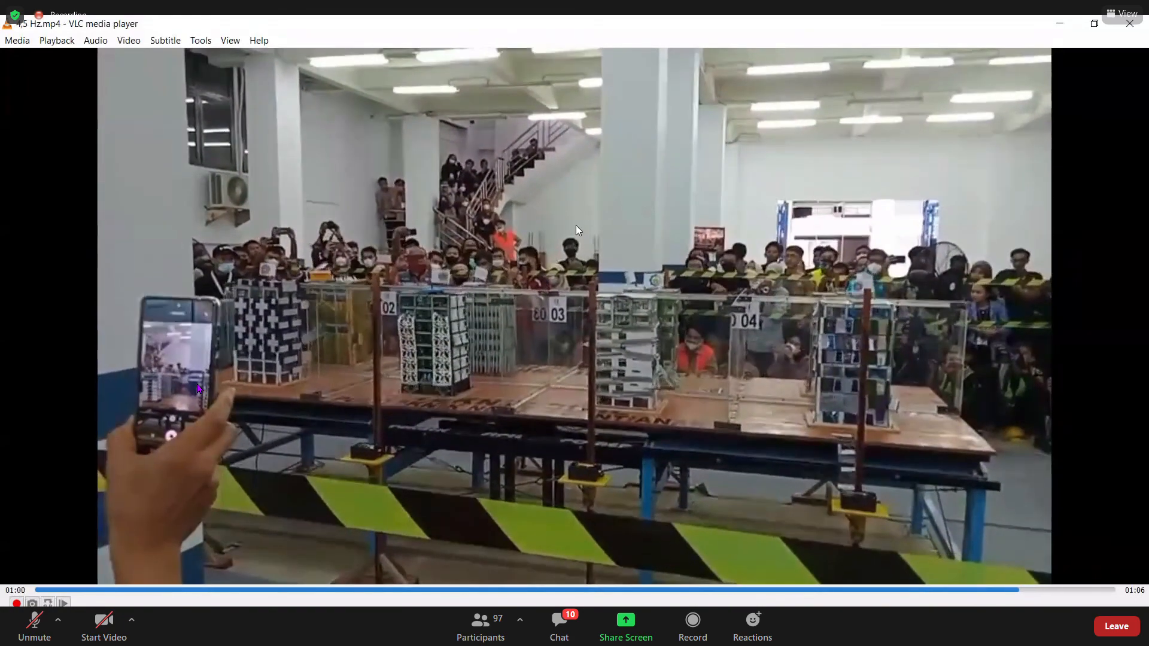
key(space)
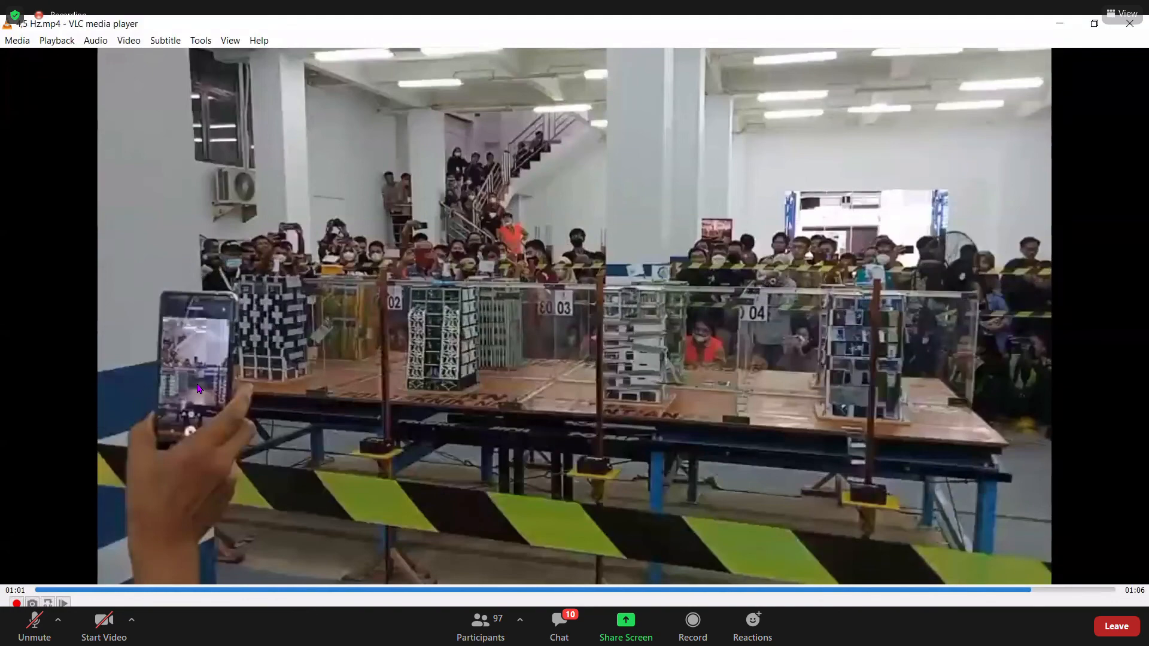
- Watch the 5.5 Hz shake table test video to examine how the building models respond
key(alt+F4)
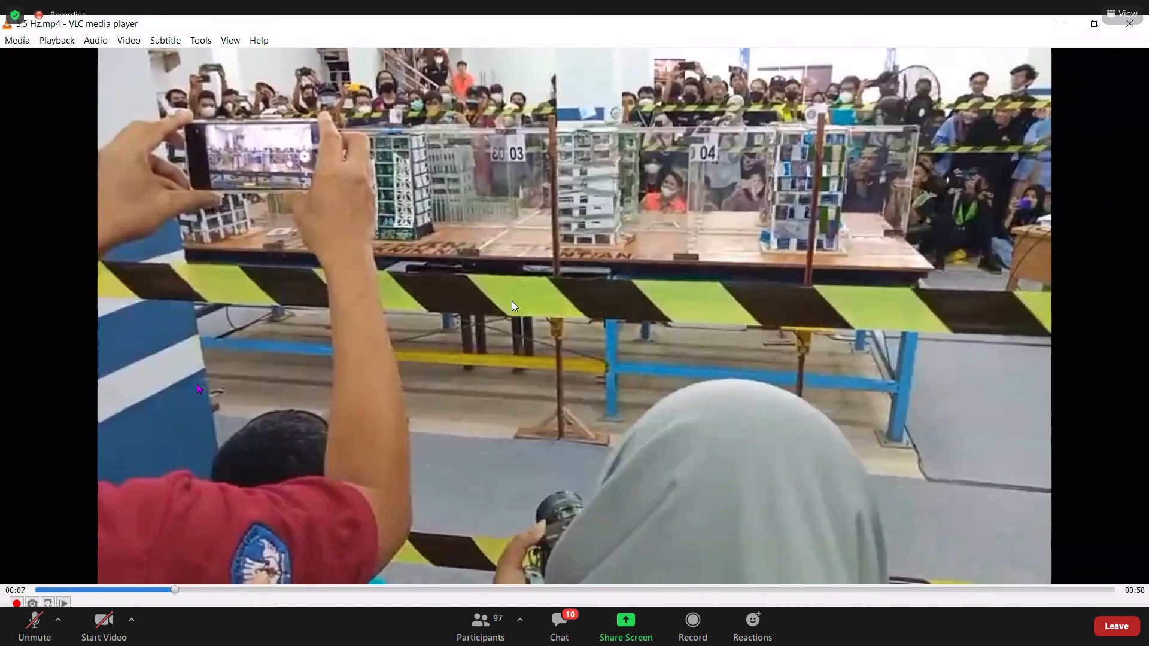
key(shift+Left)
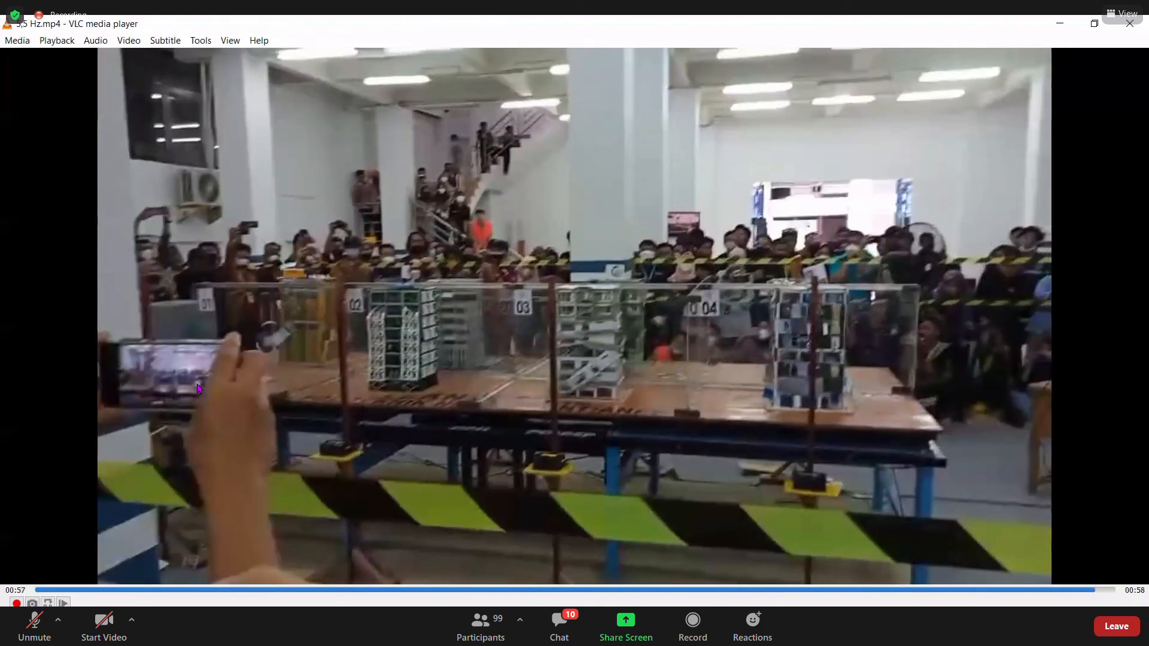
key(space)
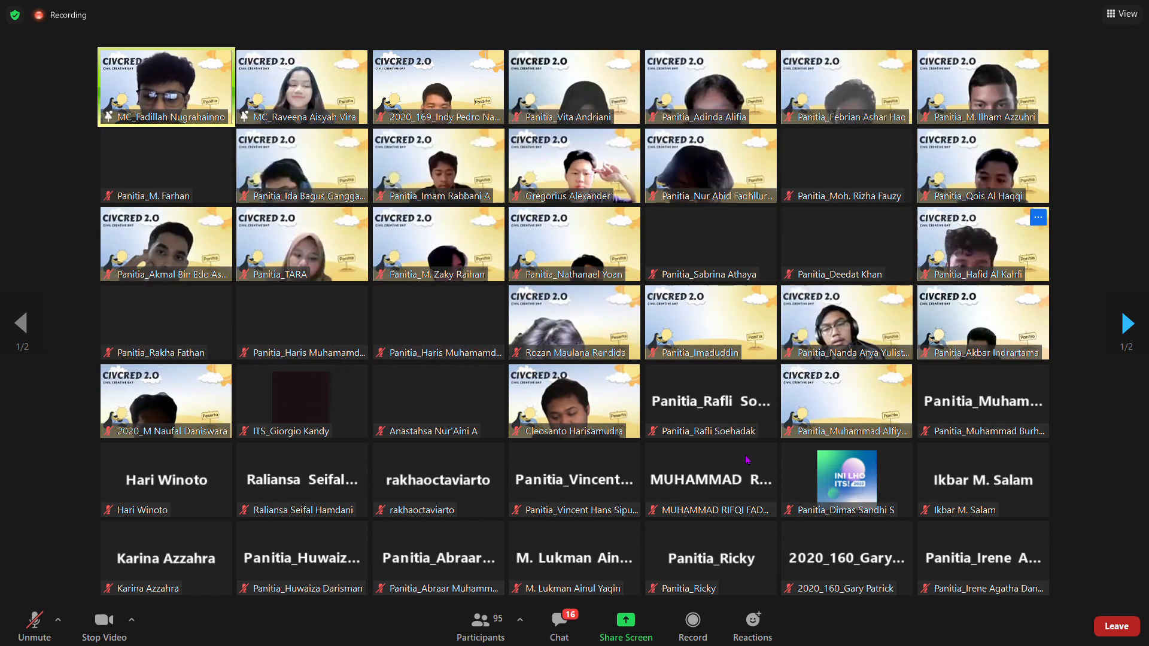
click(554, 624)
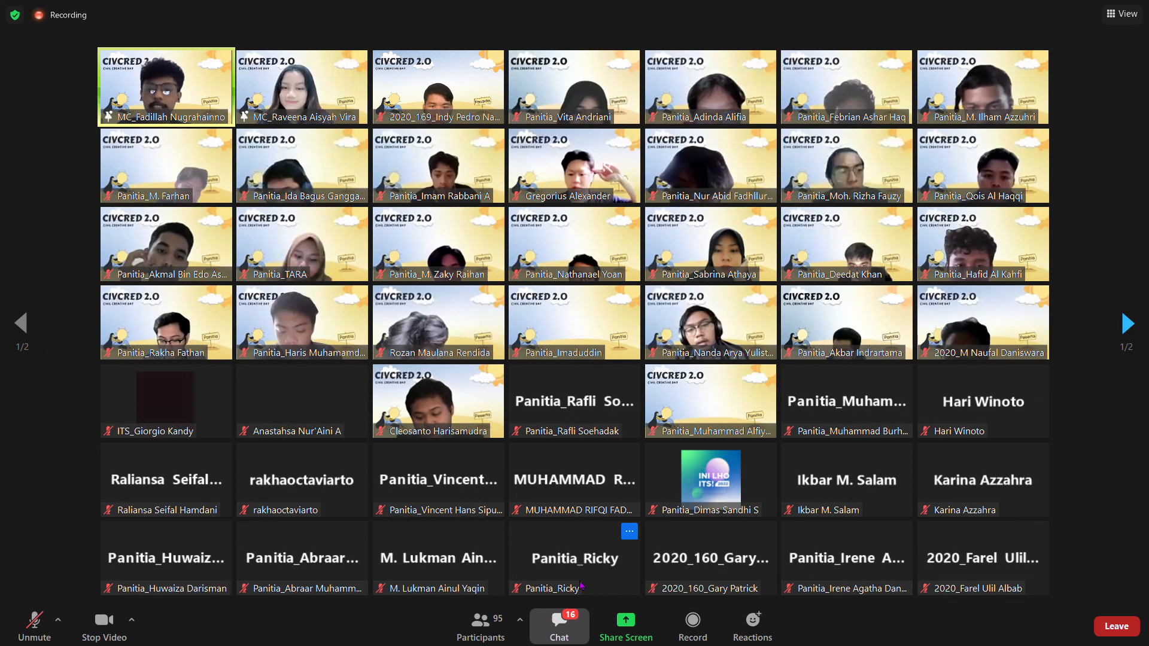